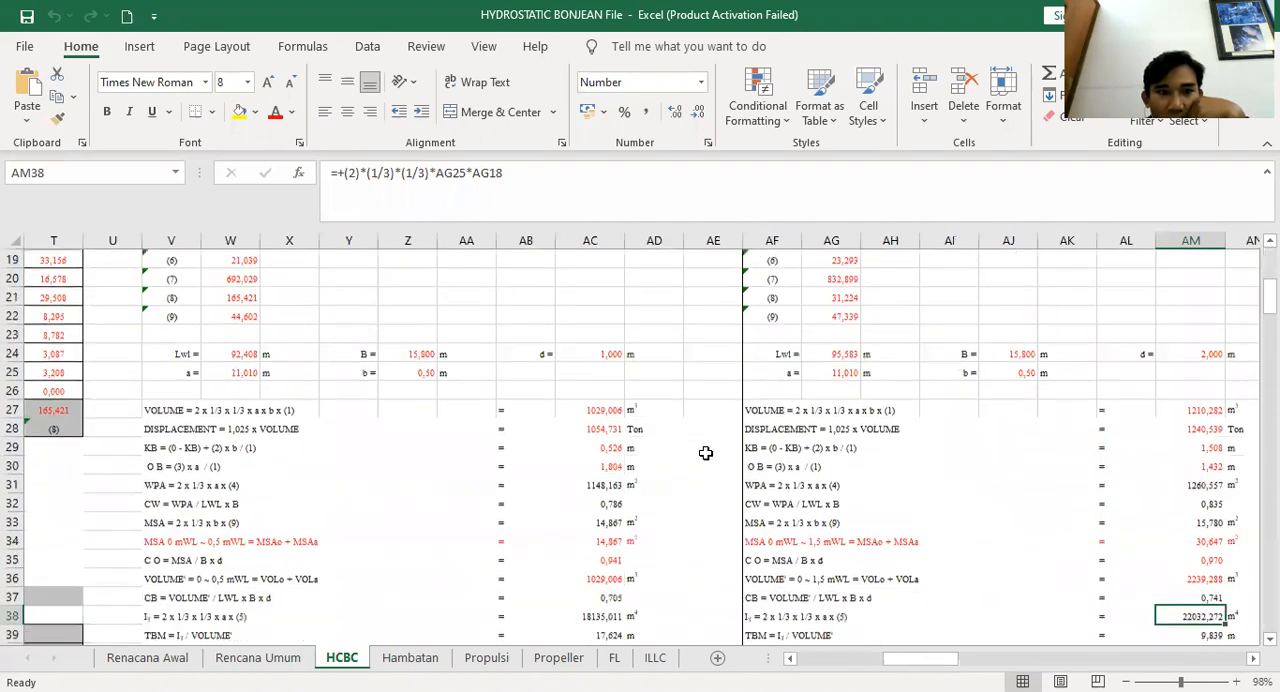
Scroll through the HCBC sheet to review the hydrostatic calculation tables and the result of hydrostatic calculation
scroll(712, 480, down, 11)
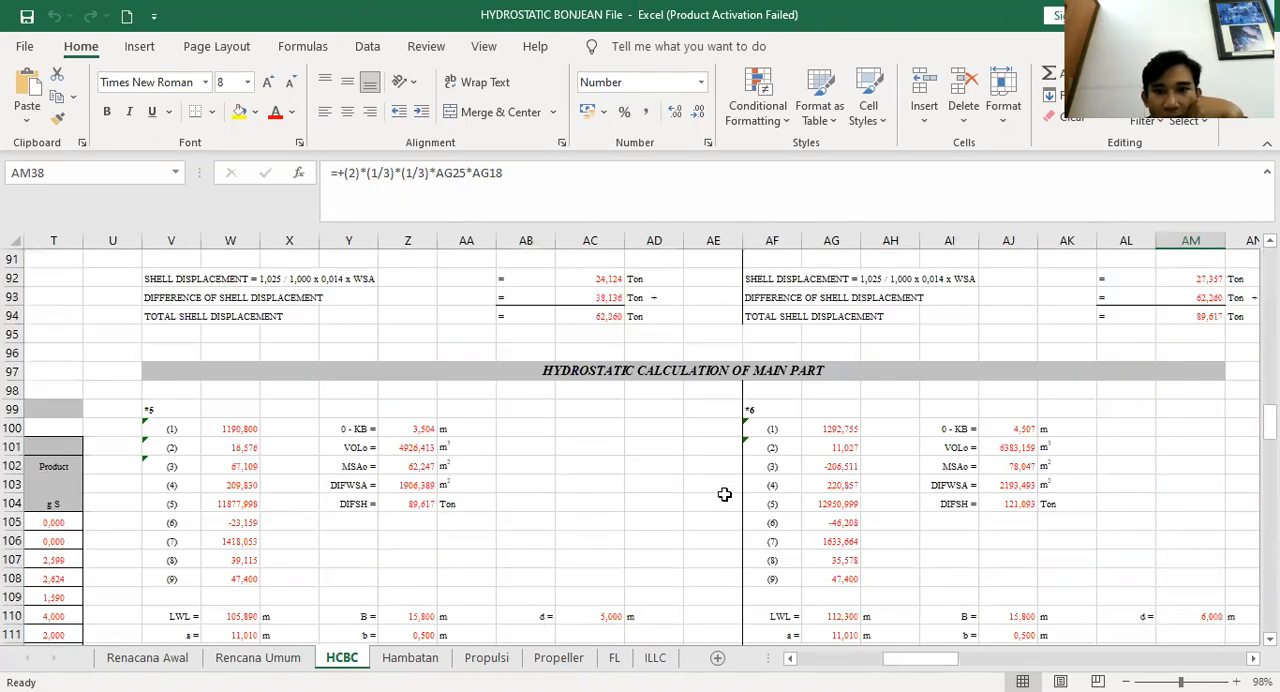
drag(948, 663, 1033, 662)
scroll(851, 534, up, 18)
scroll(743, 527, up, 9)
scroll(702, 519, down, 6)
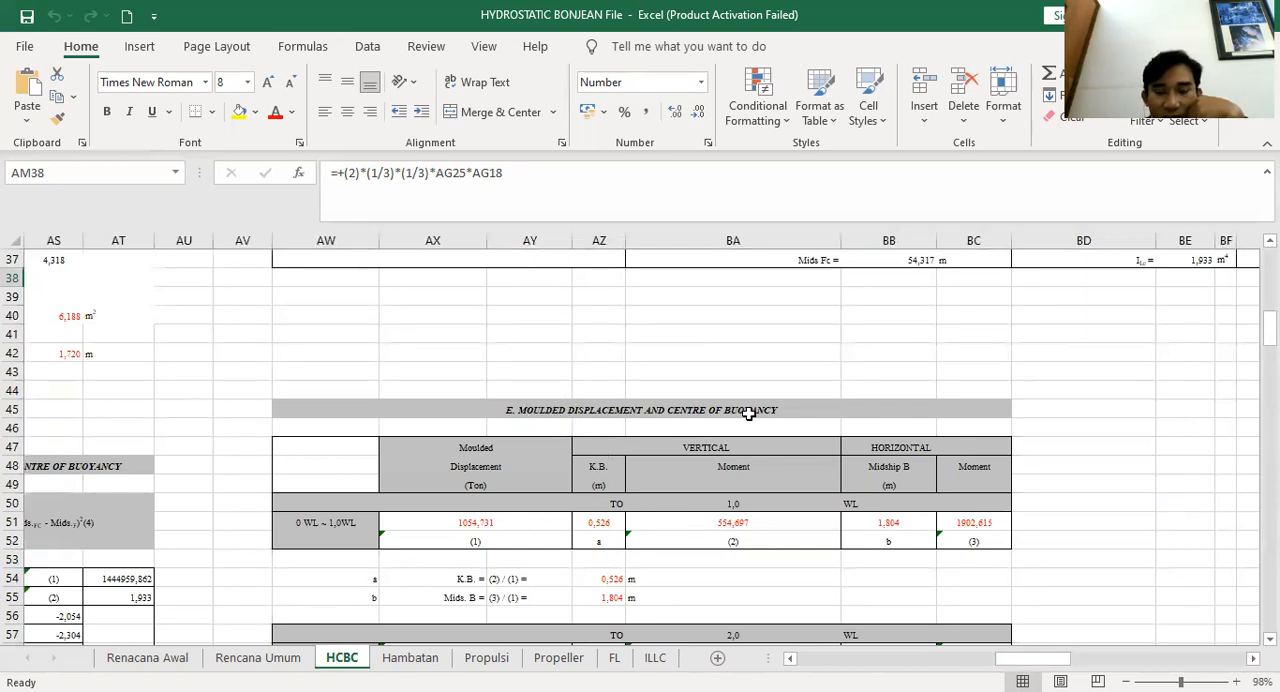
scroll(750, 415, down, 6)
scroll(387, 519, down, 9)
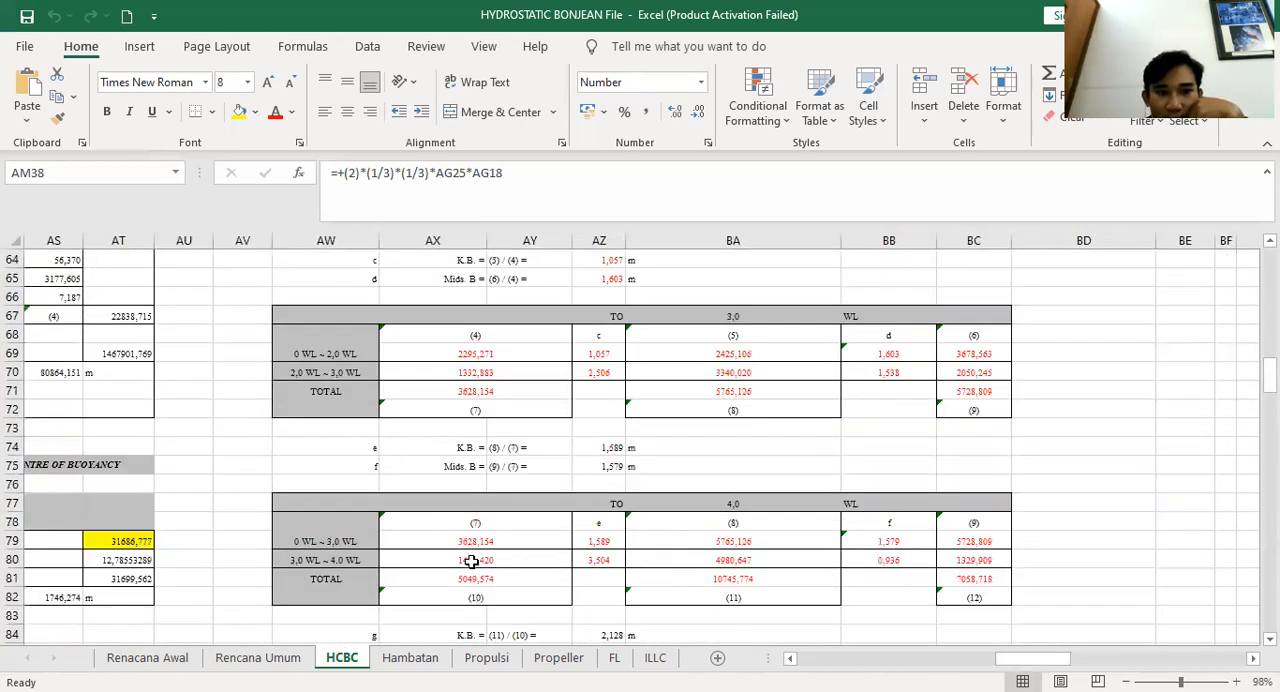
scroll(611, 529, down, 3)
scroll(991, 597, up, 6)
mouse_move(1062, 667)
mouse_down()
mouse_move(1130, 667)
mouse_move(1047, 661)
mouse_up()
scroll(431, 469, up, 3)
scroll(445, 440, up, 6)
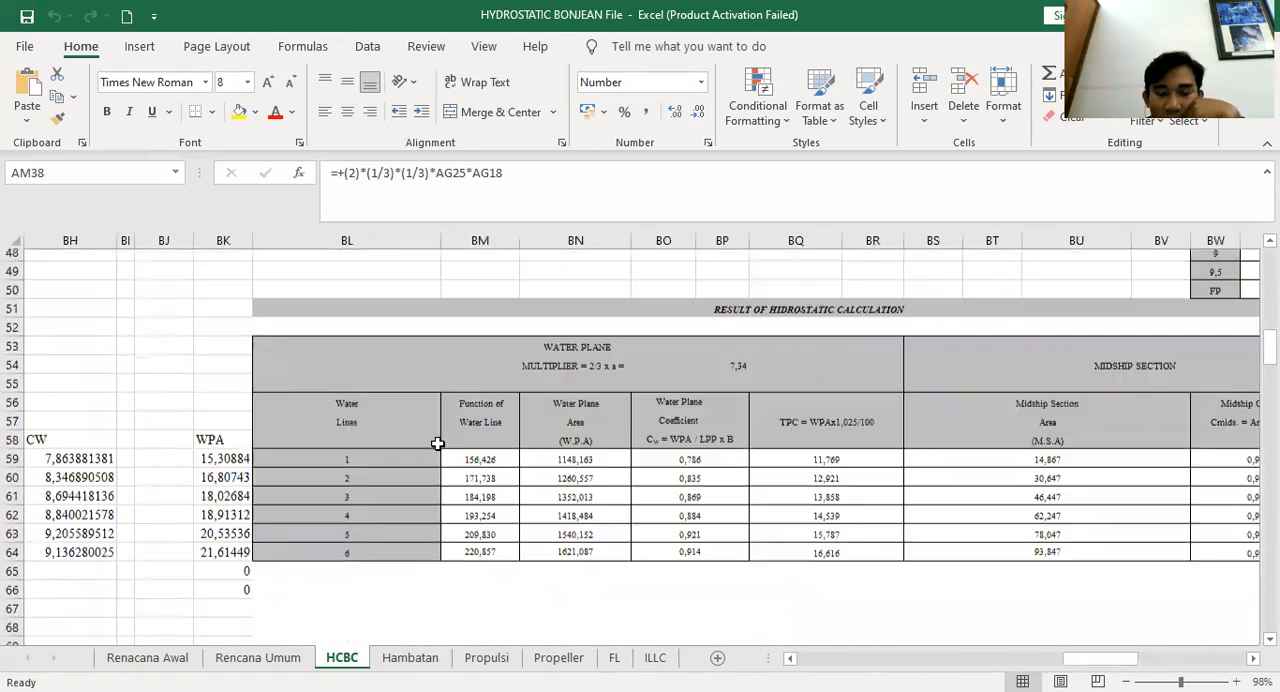
drag(1104, 663, 991, 660)
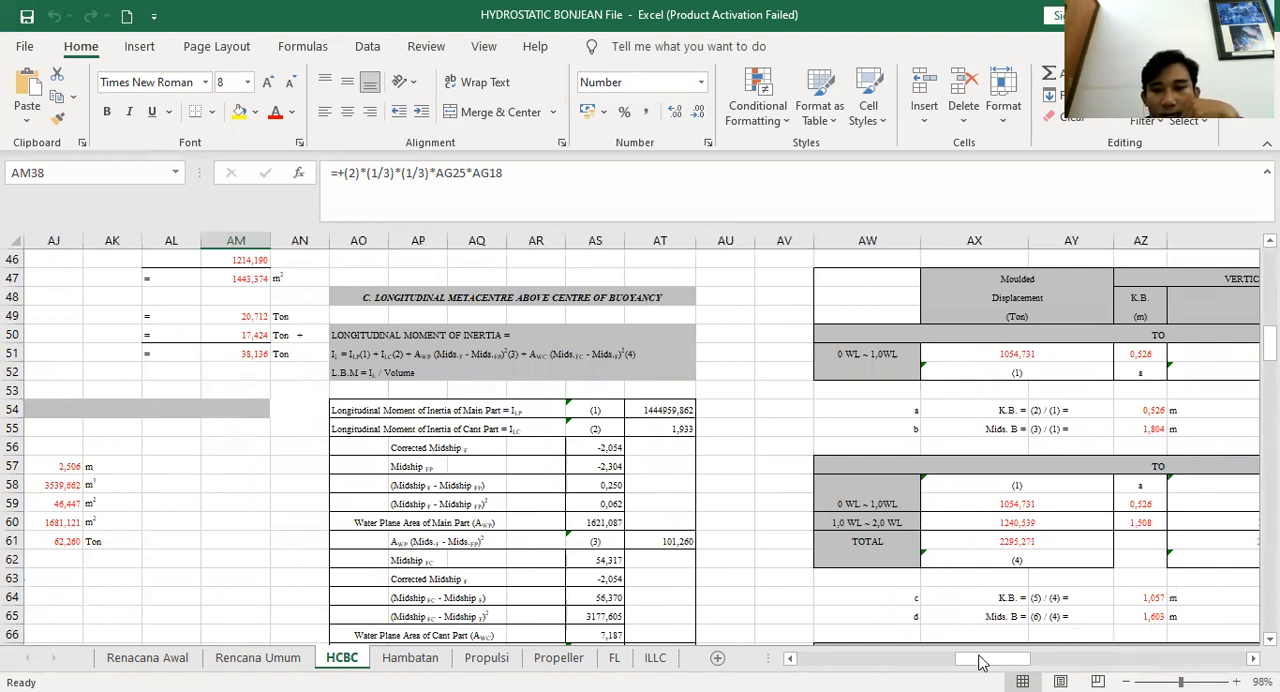
drag(983, 667, 1104, 667)
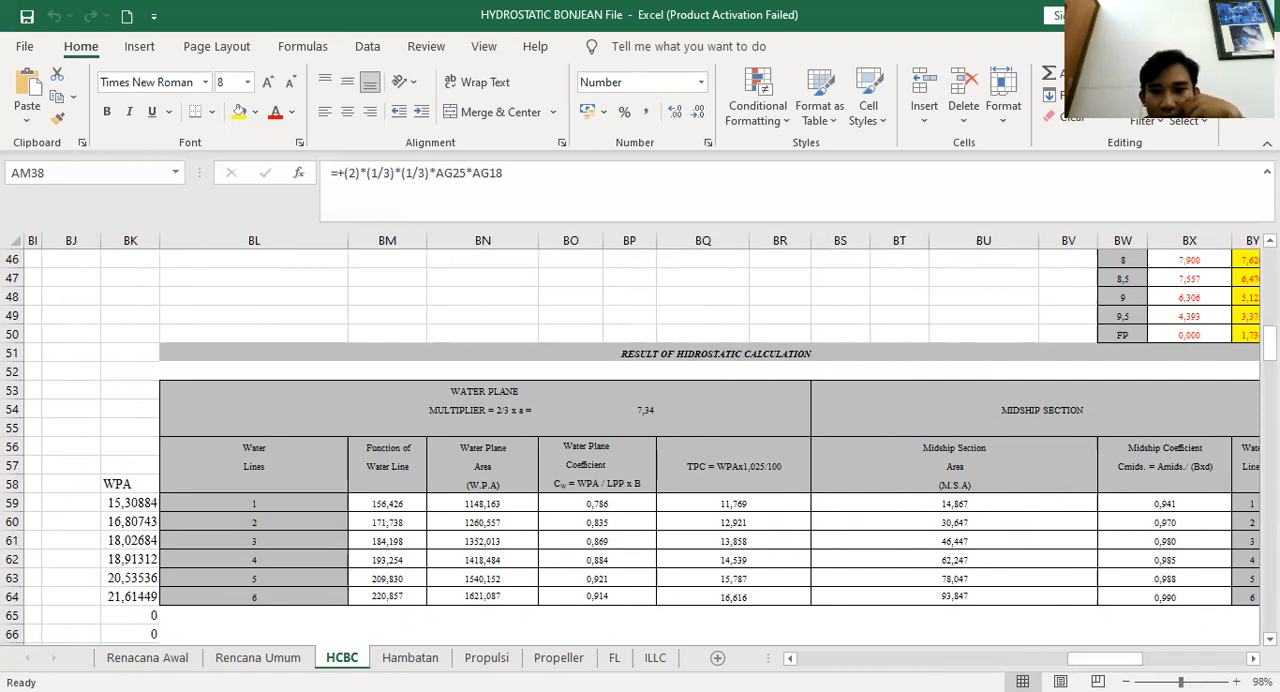
Switch to AutoCAD and look over the hydrostatic curves drawing sheet in Oke Fix.dwg
key(alt+Tab)
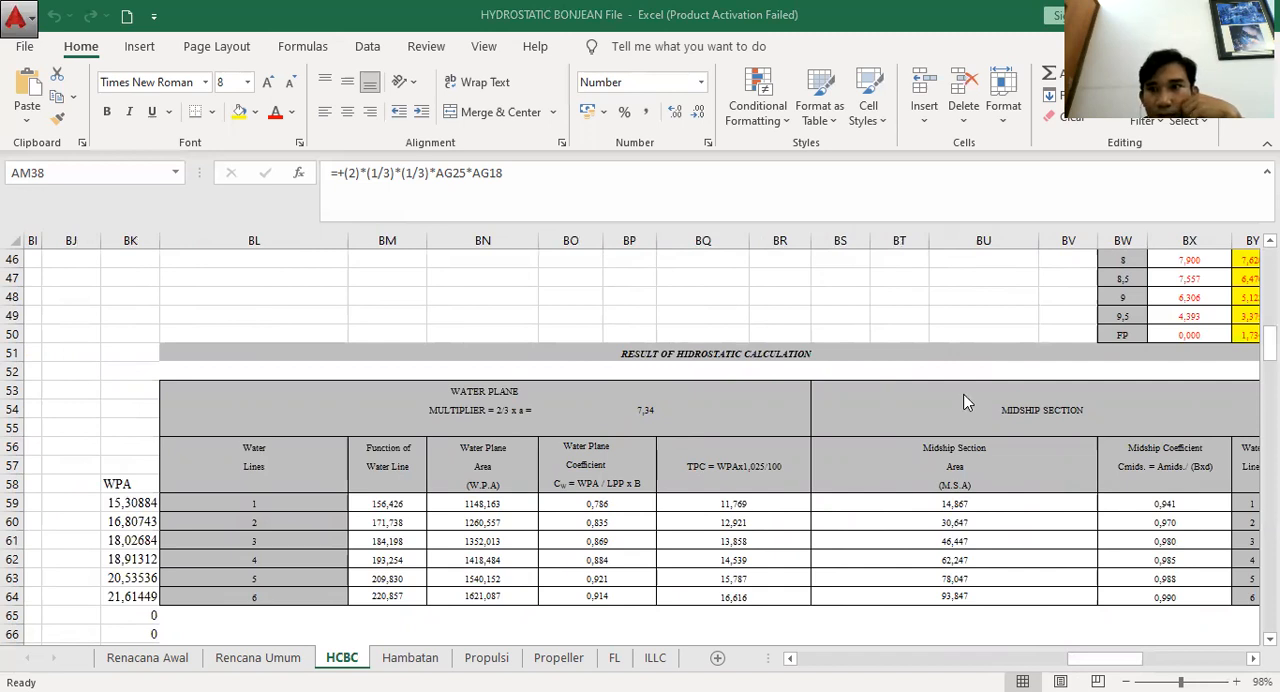
key(alt+Tab)
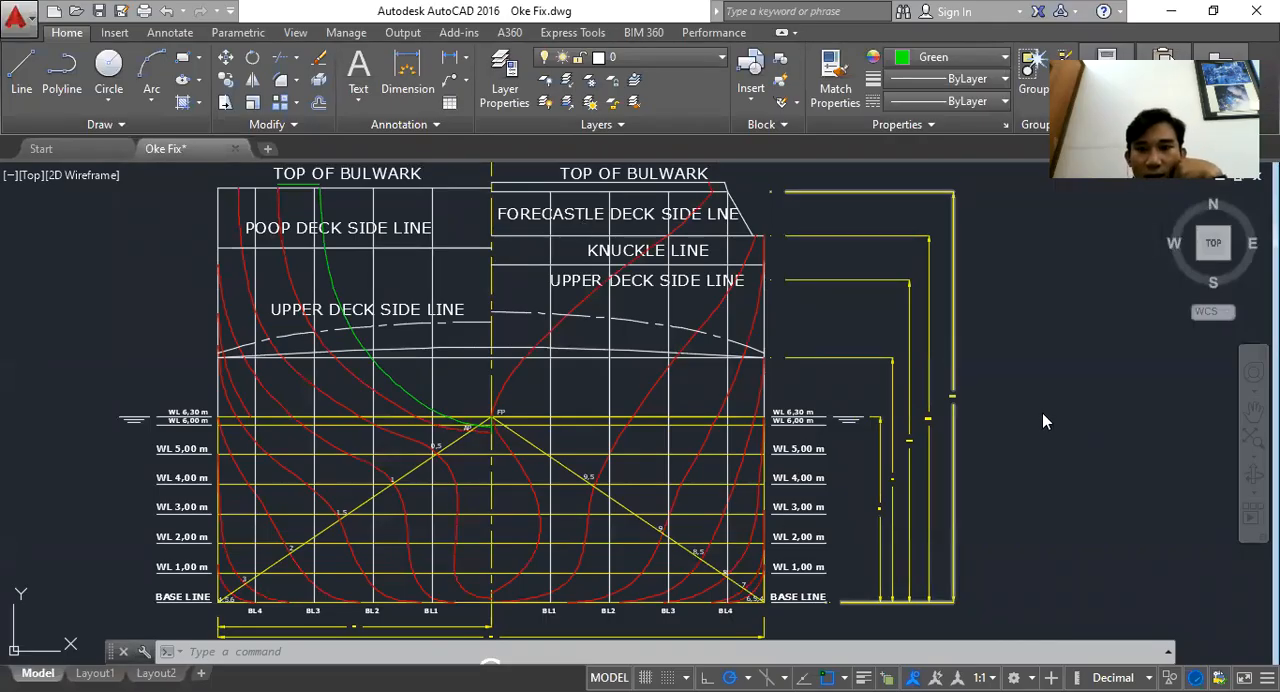
scroll(1010, 393, down, 4)
mouse_move(970, 366)
mouse_down()
mouse_move(900, 269)
mouse_move(763, 155)
mouse_up()
scroll(822, 295, down, 4)
drag(854, 479, 760, 333)
scroll(763, 347, down, 2)
drag(721, 529, 751, 406)
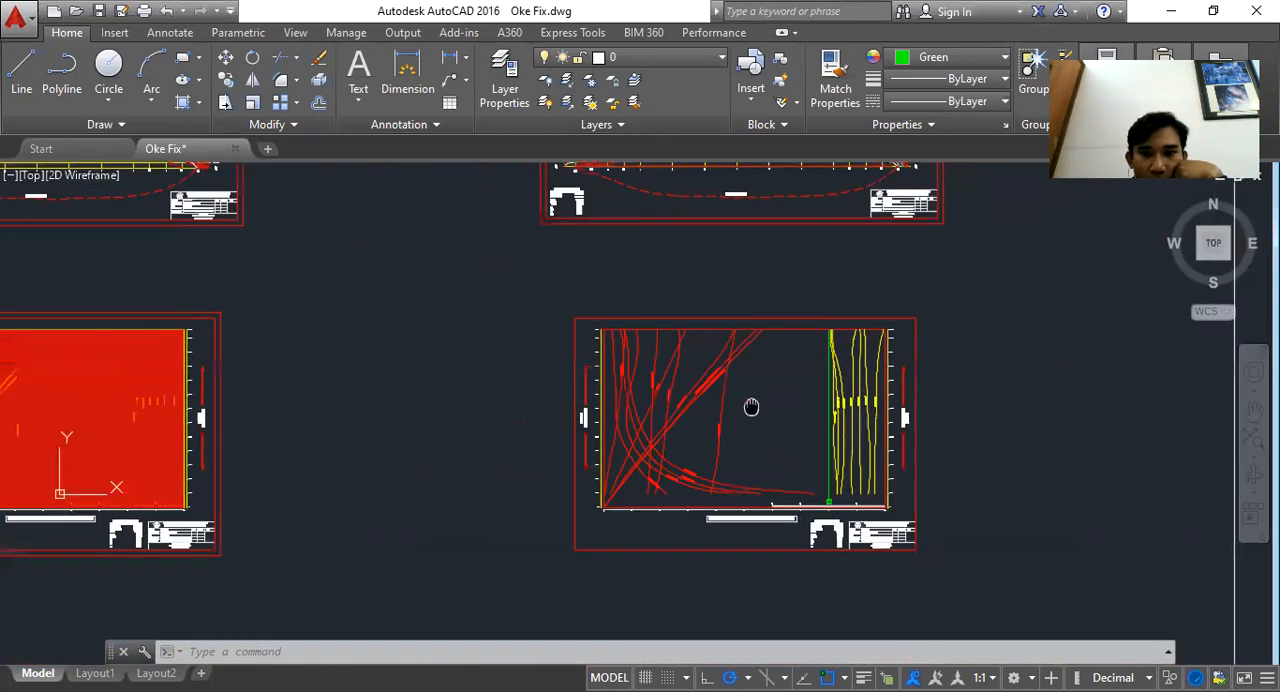
scroll(878, 470, up, 6)
drag(793, 467, 535, 472)
scroll(565, 478, down, 4)
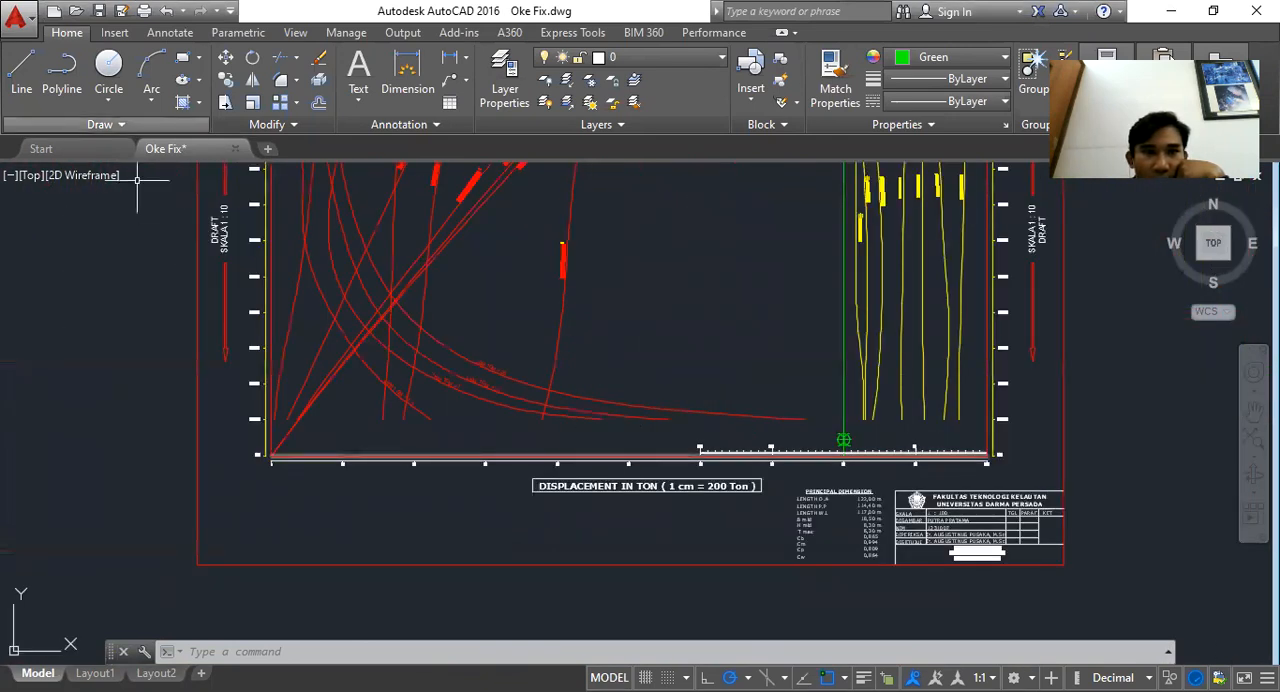
Draw a horizontal line 100 units long in the empty area to the right of the drawing sheets
click(21, 72)
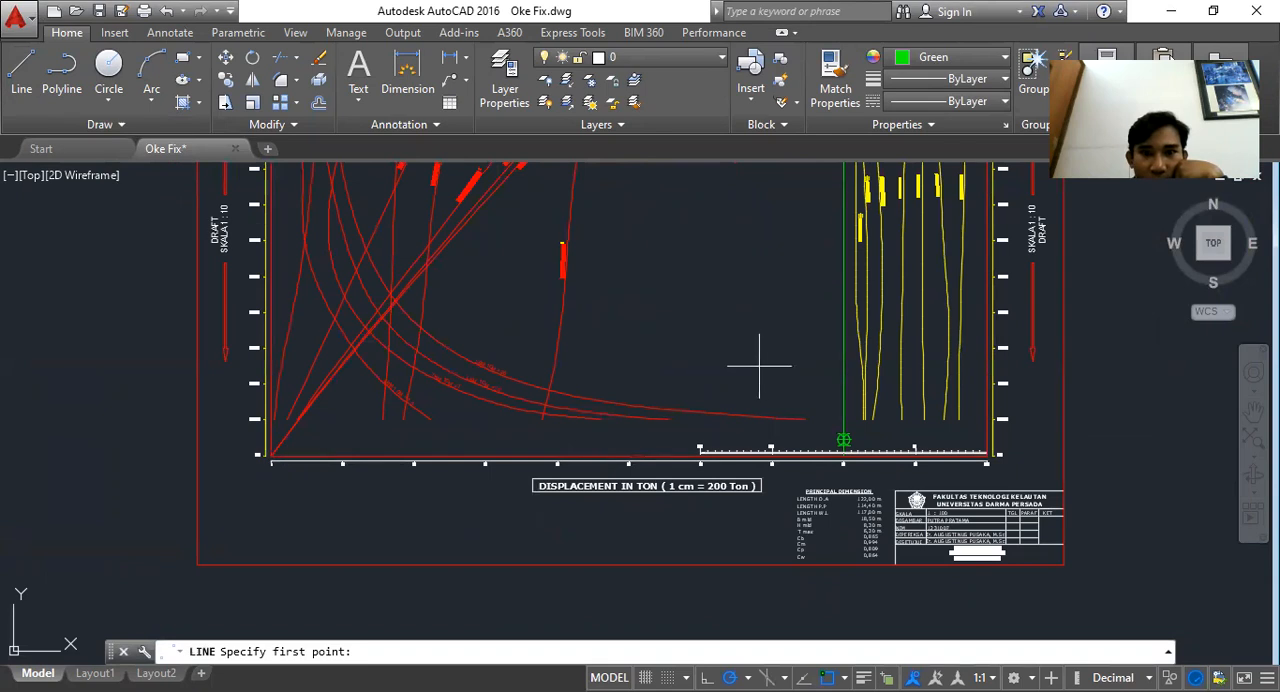
drag(1023, 414, 287, 415)
scroll(290, 415, down, 2)
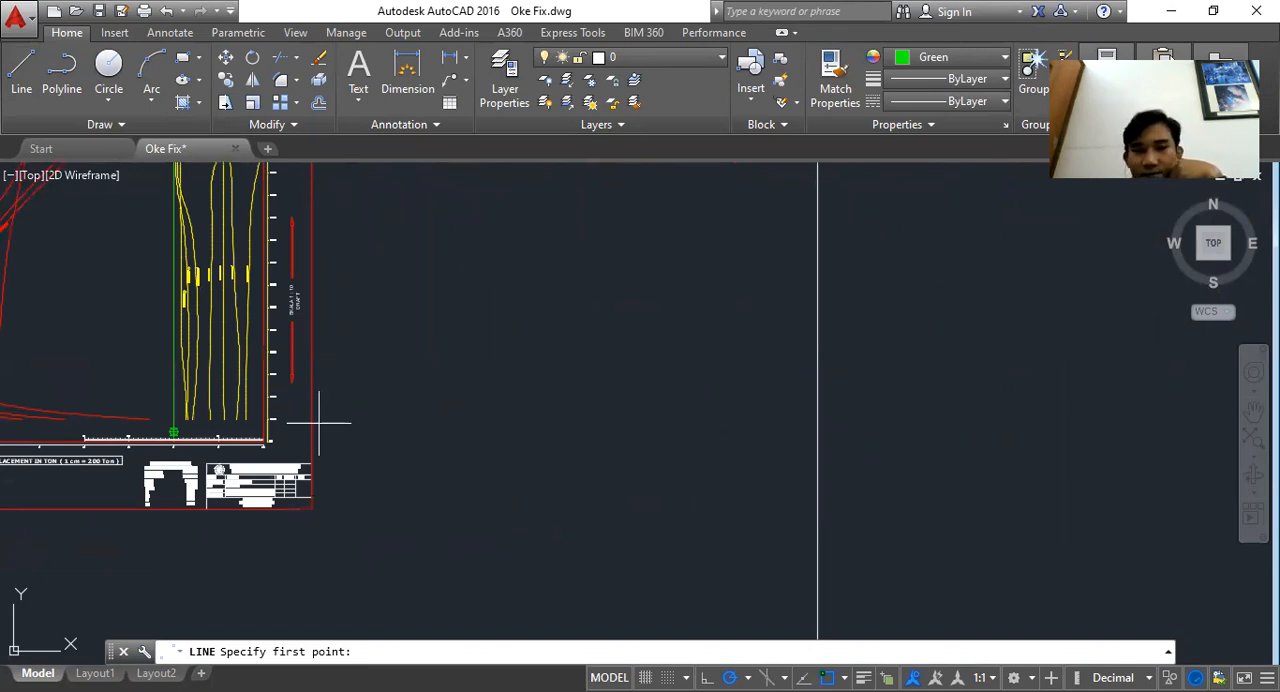
scroll(319, 423, down, 2)
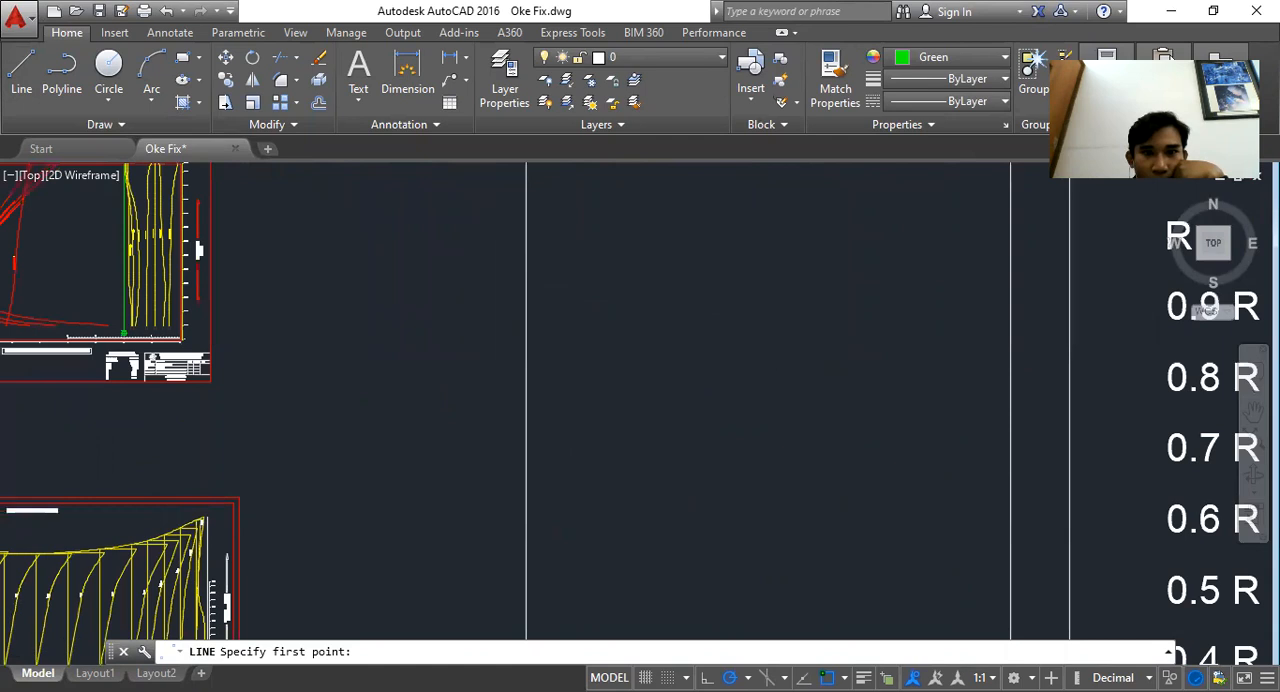
scroll(734, 362, down, 2)
mouse_move(729, 270)
mouse_down()
mouse_move(737, 388)
mouse_move(757, 397)
mouse_move(769, 361)
mouse_up()
scroll(671, 452, up, 2)
drag(700, 436, 661, 379)
scroll(663, 393, up, 2)
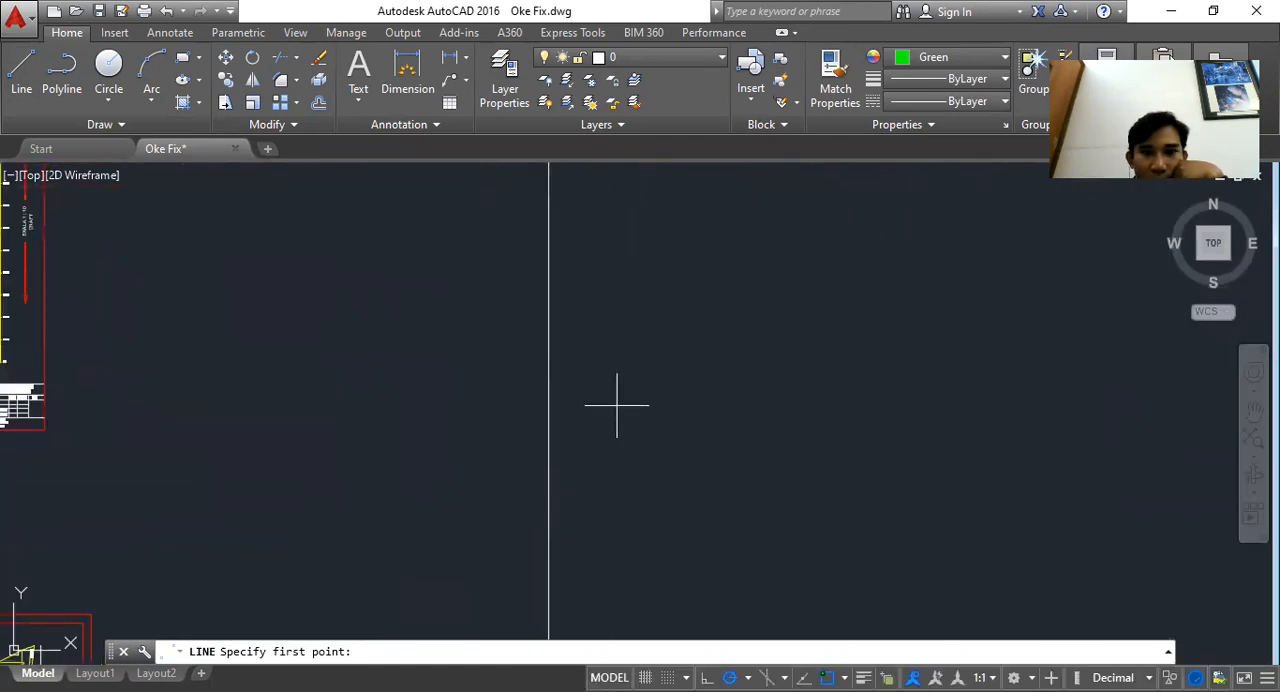
scroll(617, 393, down, 2)
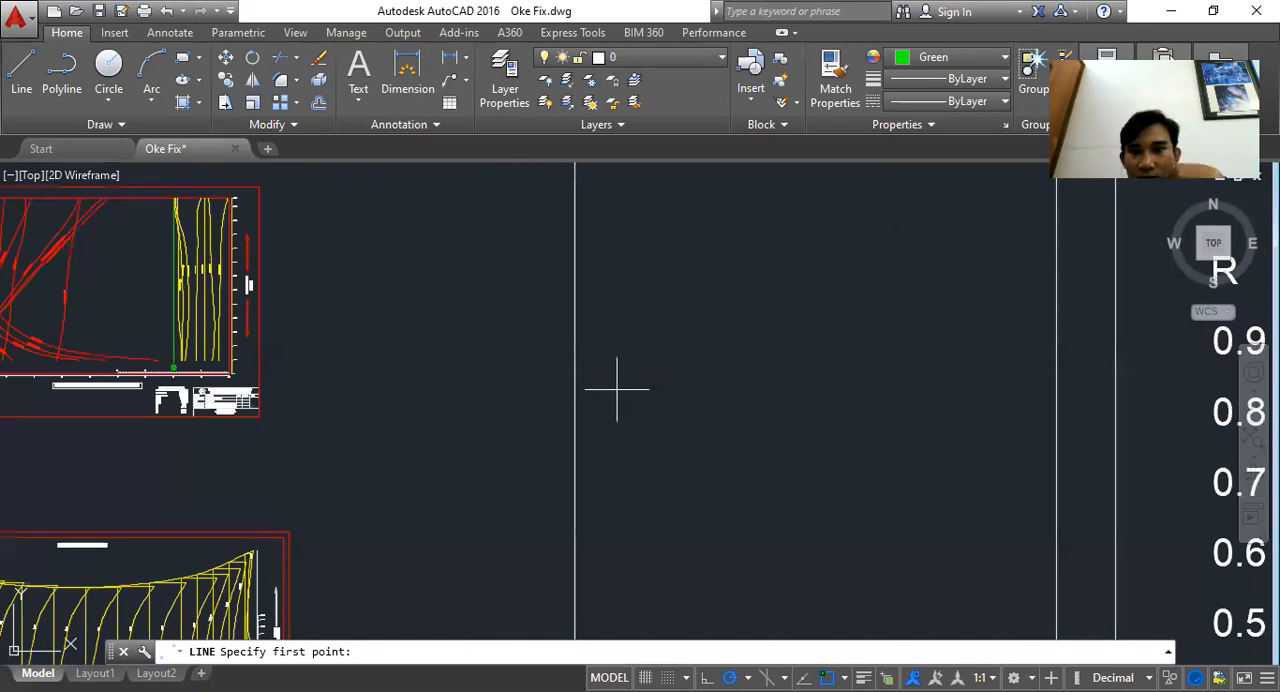
click(617, 389)
text(100)
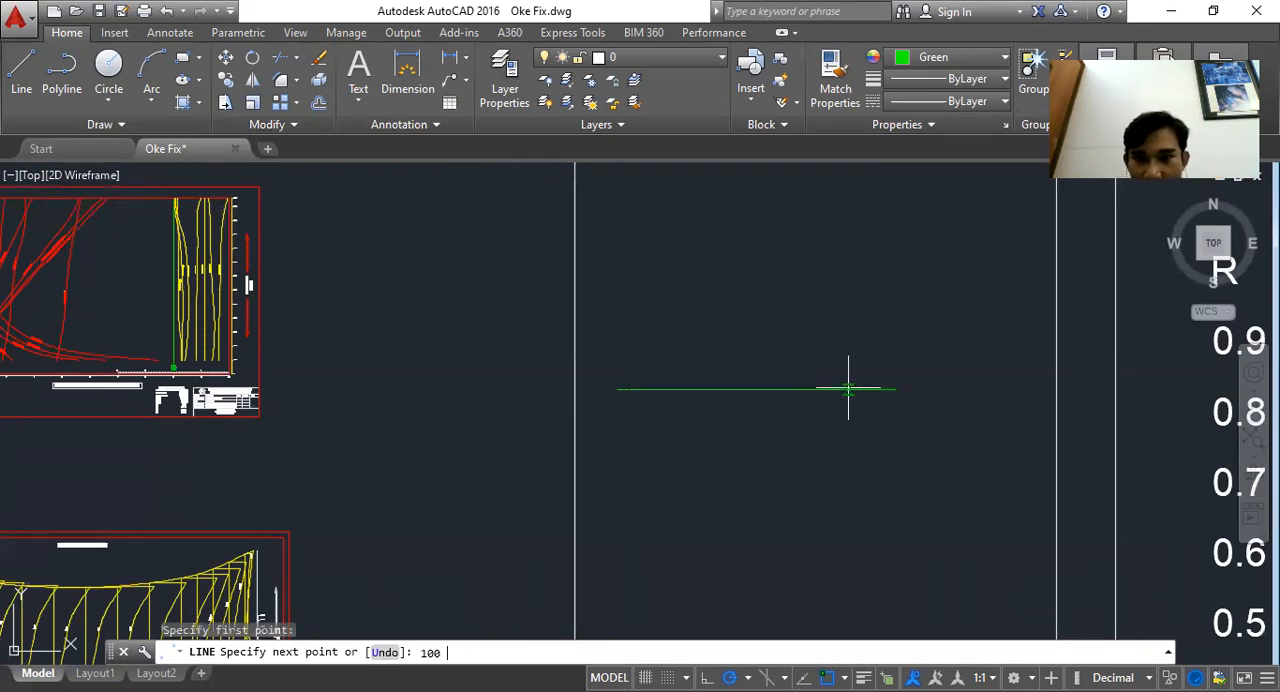
key(Return)
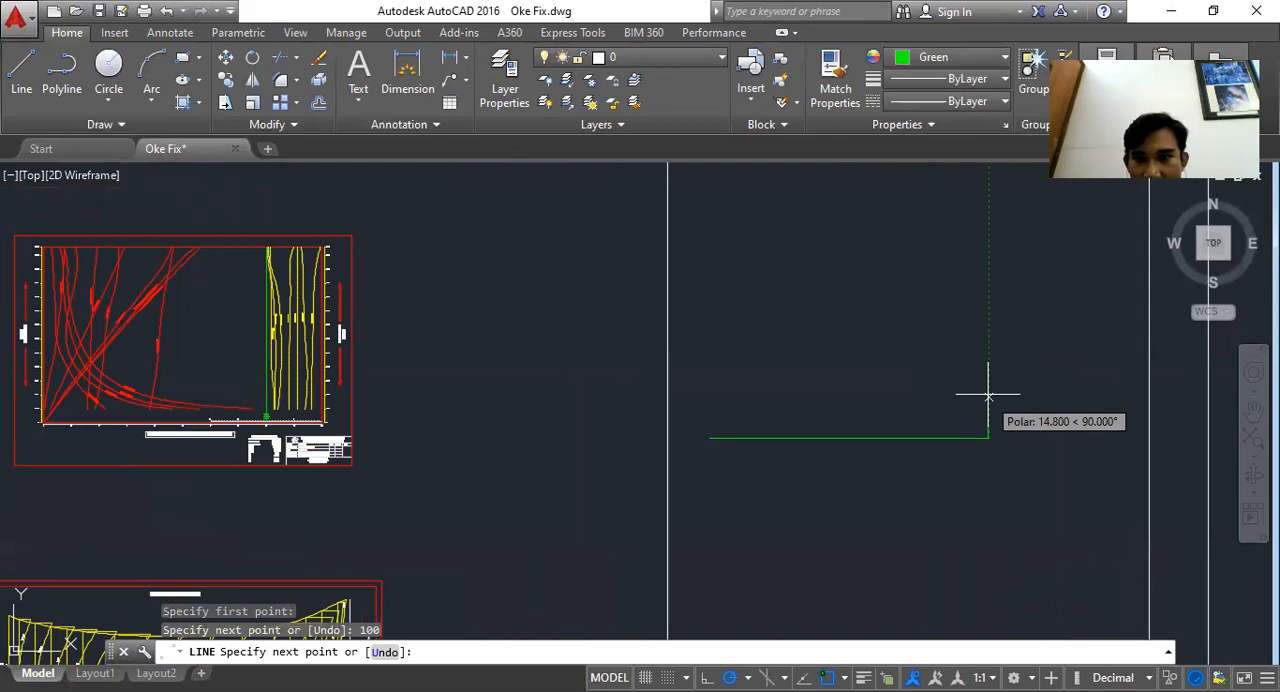
scroll(988, 394, down, 2)
scroll(991, 331, up, 2)
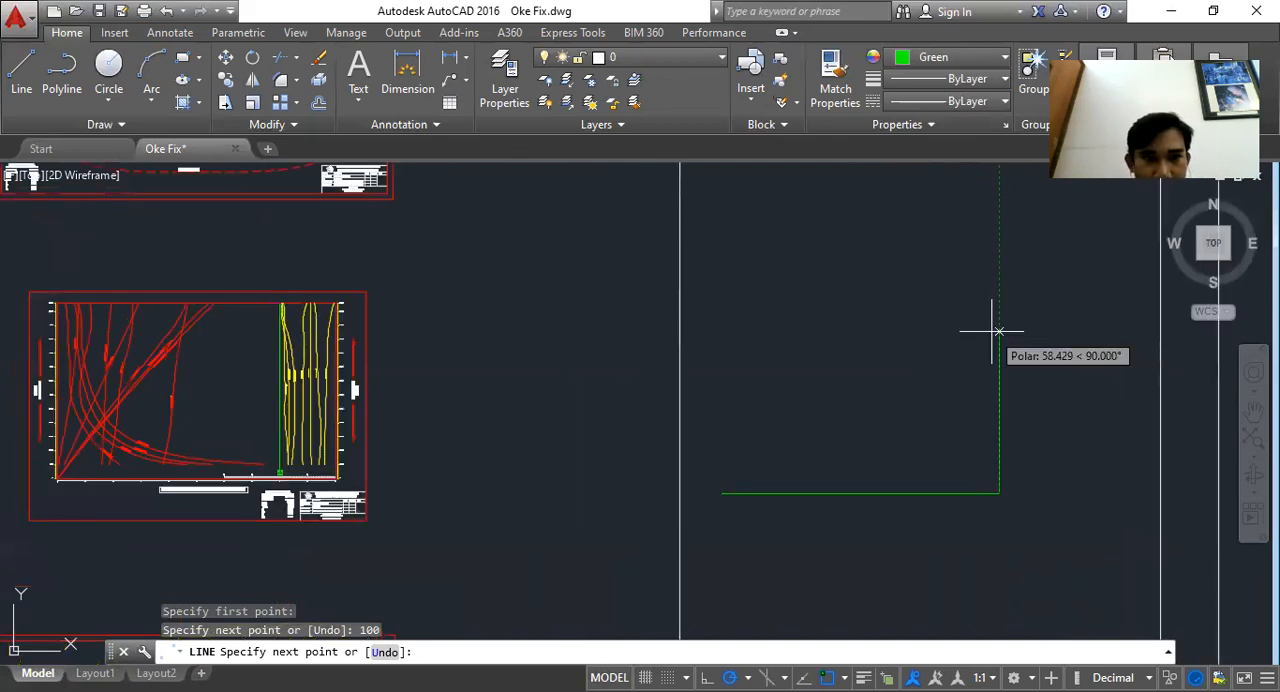
key(Escape)
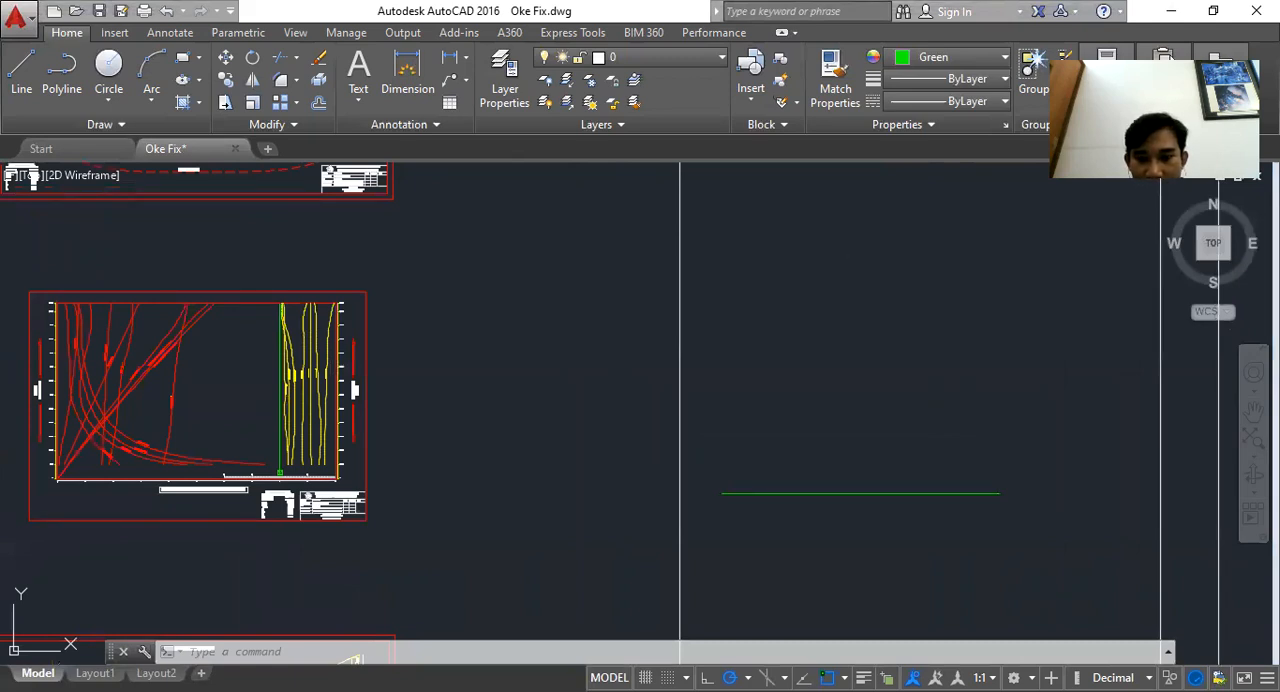
Switch to Excel and scroll through the HCBC sheet's hydrostatic calculation tables for each waterline
key(alt+Tab)
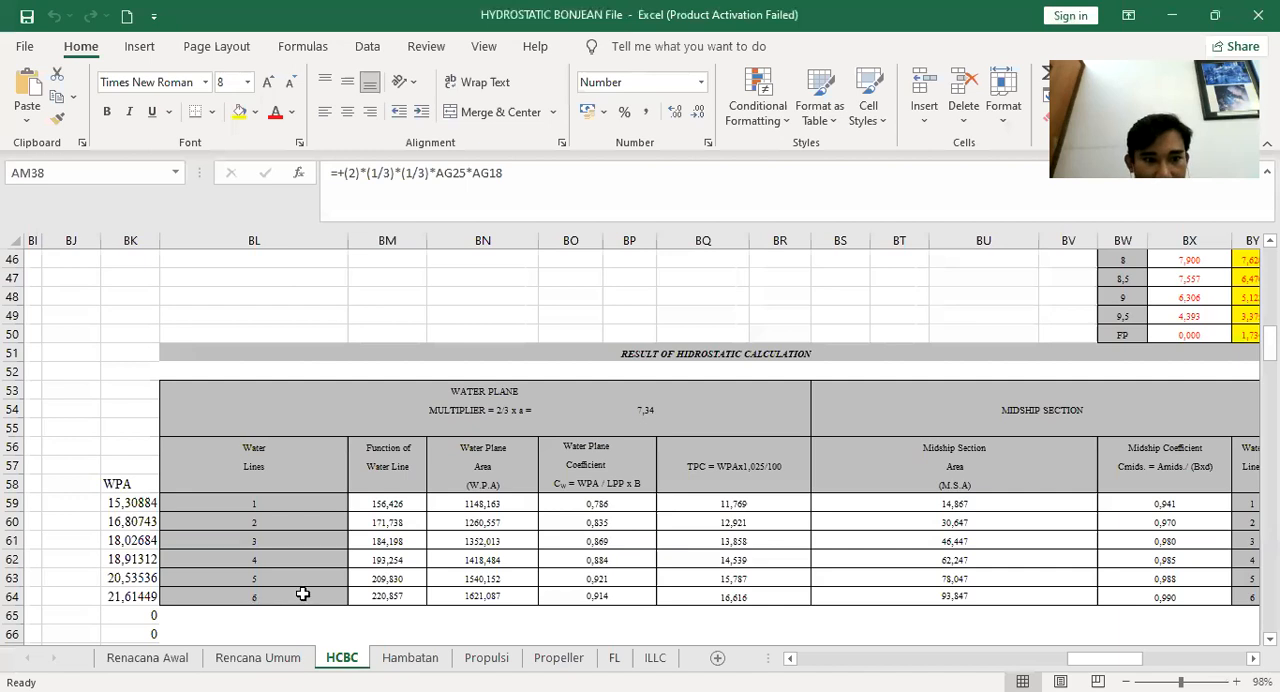
drag(1097, 663, 773, 668)
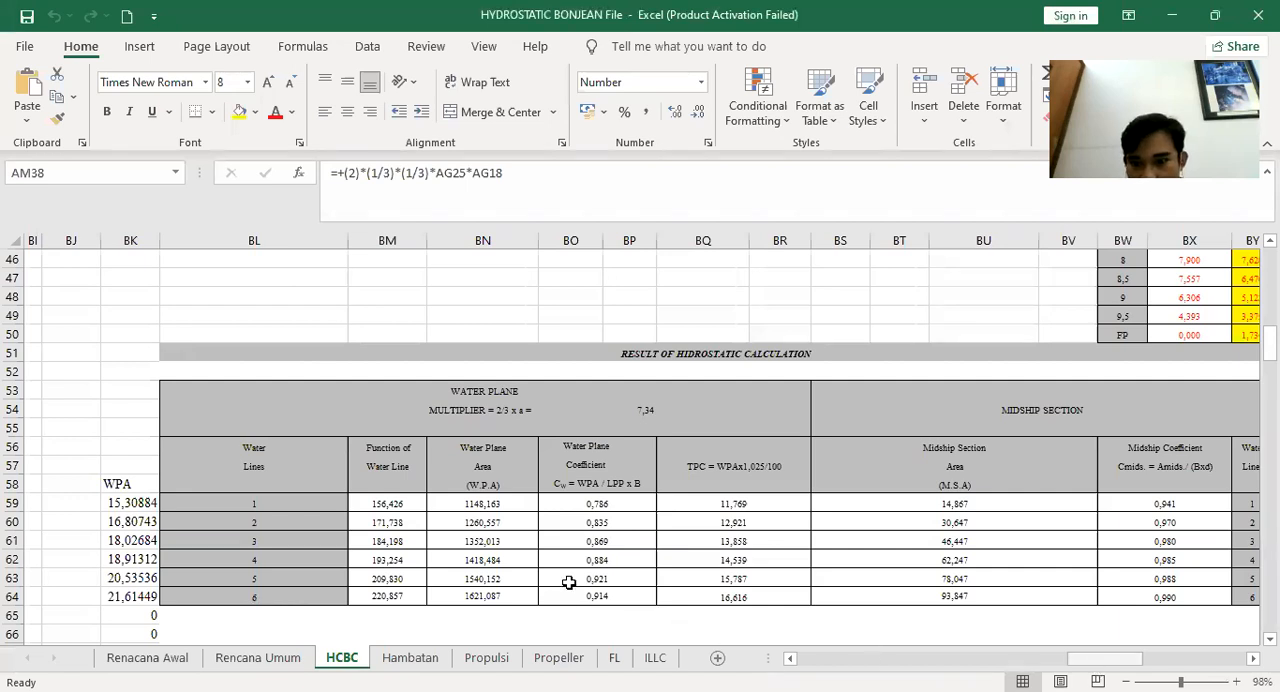
scroll(554, 576, down, 12)
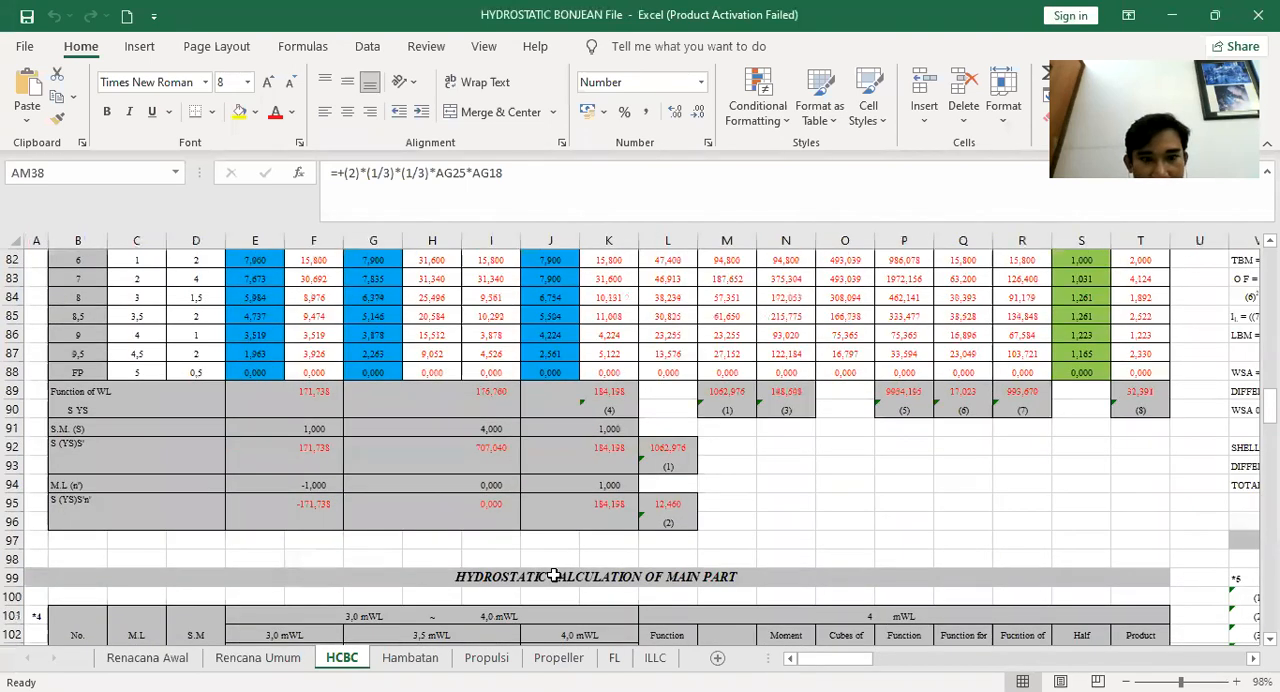
scroll(554, 576, down, 6)
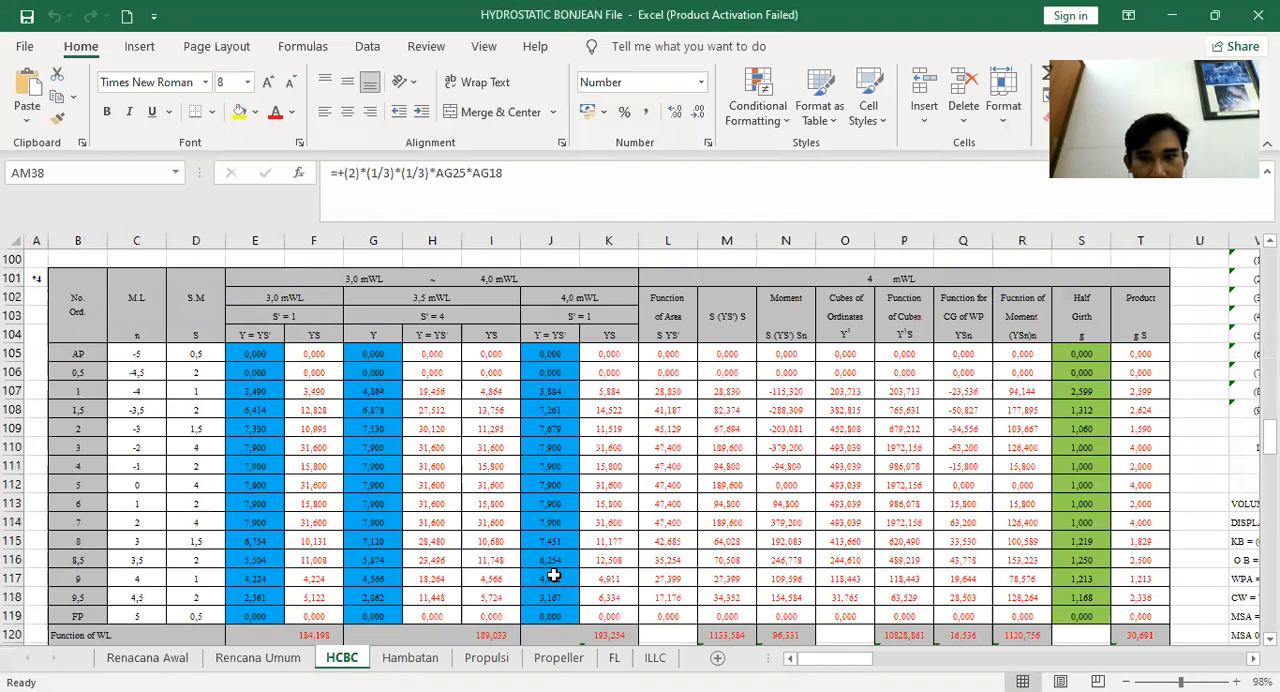
scroll(554, 576, down, 12)
scroll(554, 576, down, 6)
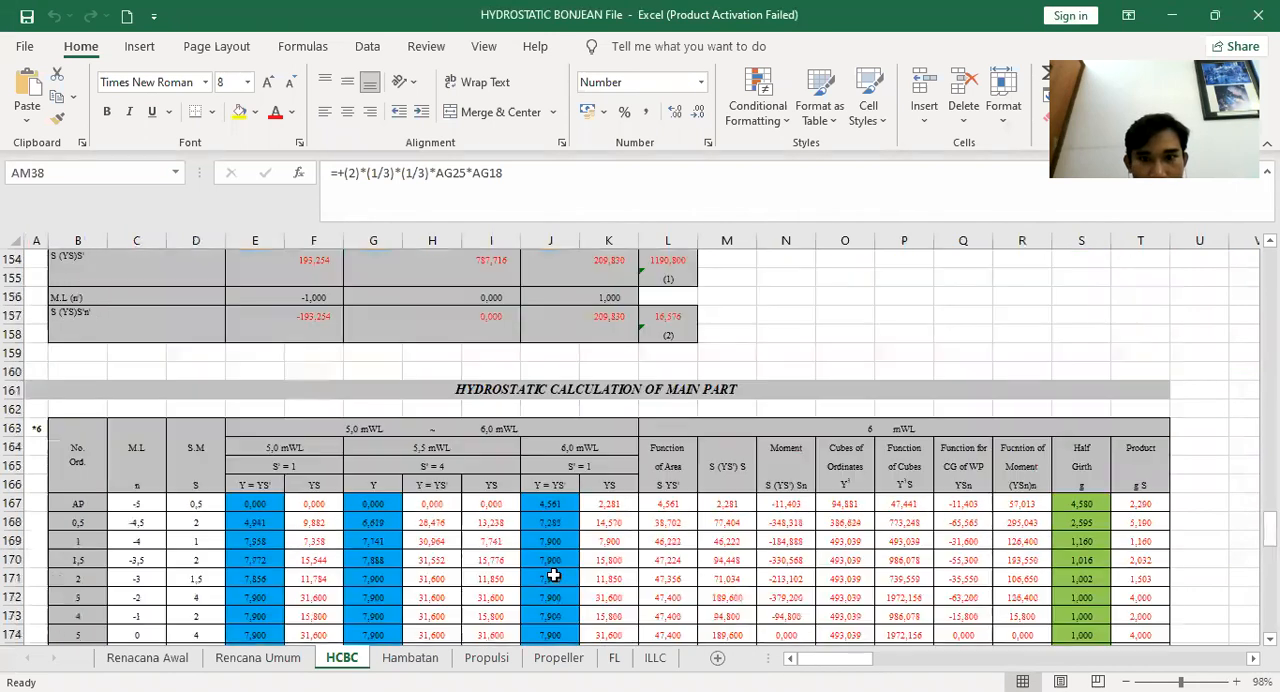
scroll(554, 576, down, 12)
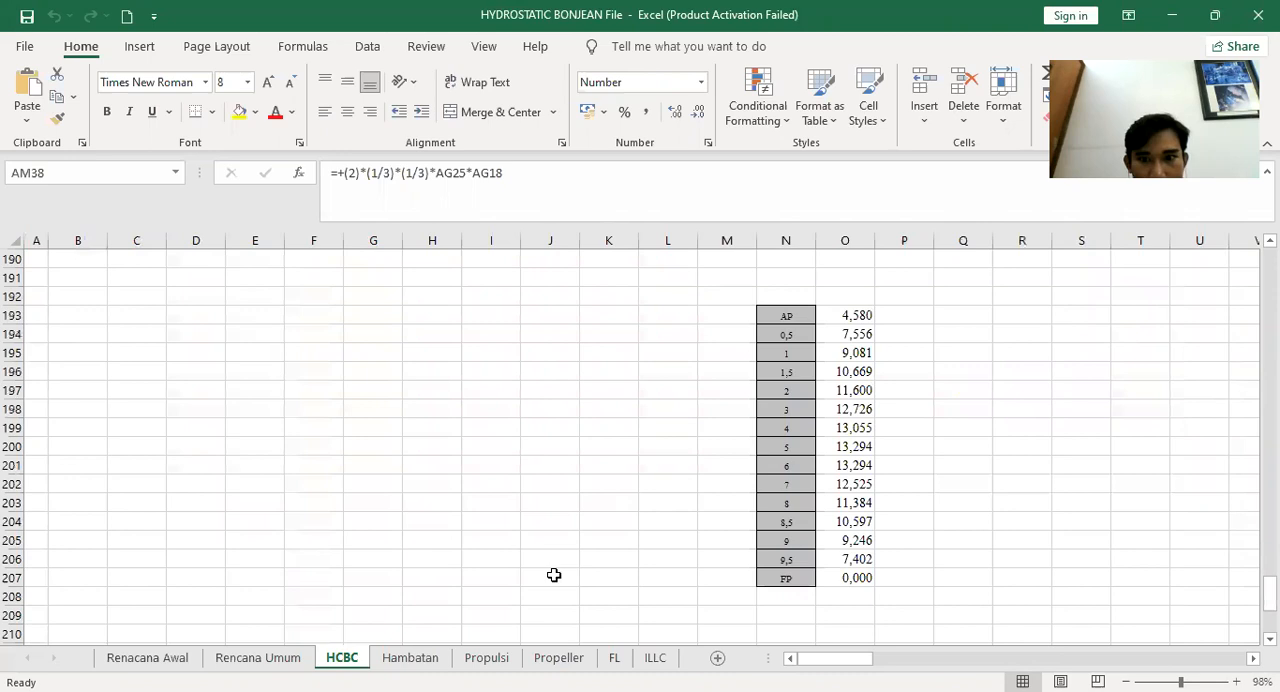
scroll(554, 576, up, 9)
scroll(554, 576, up, 3)
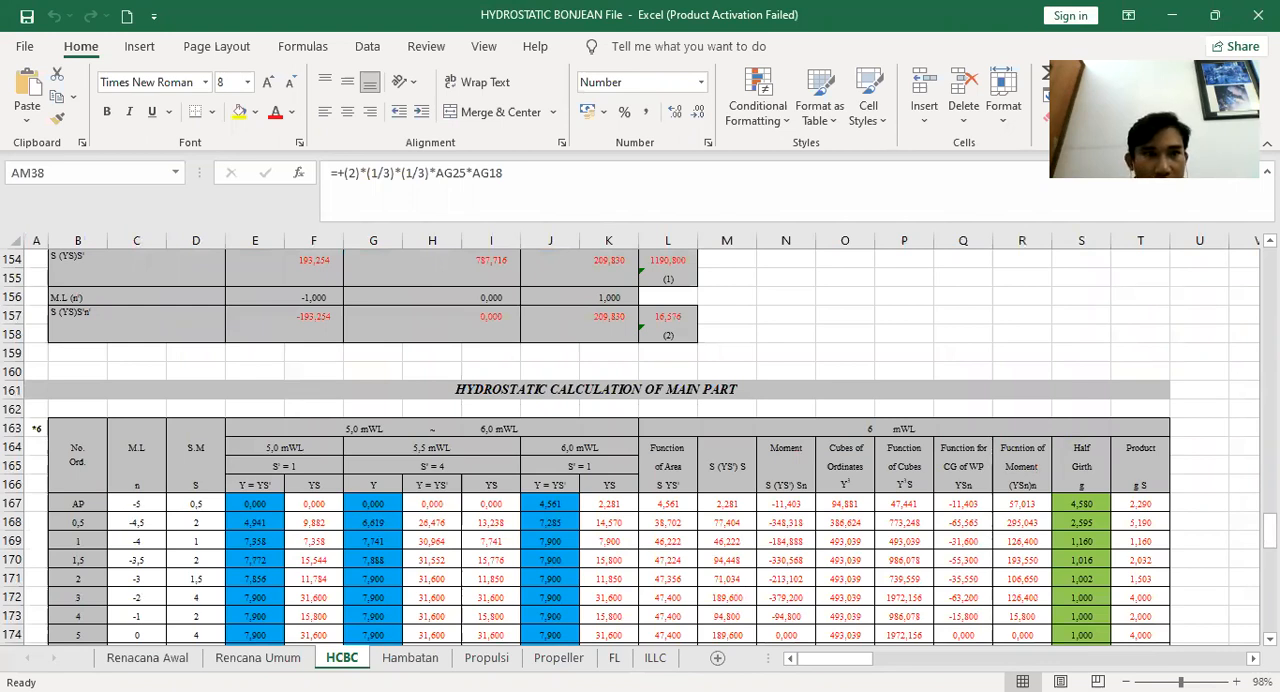
Return to AutoCAD and draw a vertical axis segment with a short tick at the left end of the new baseline
key(alt+Tab)
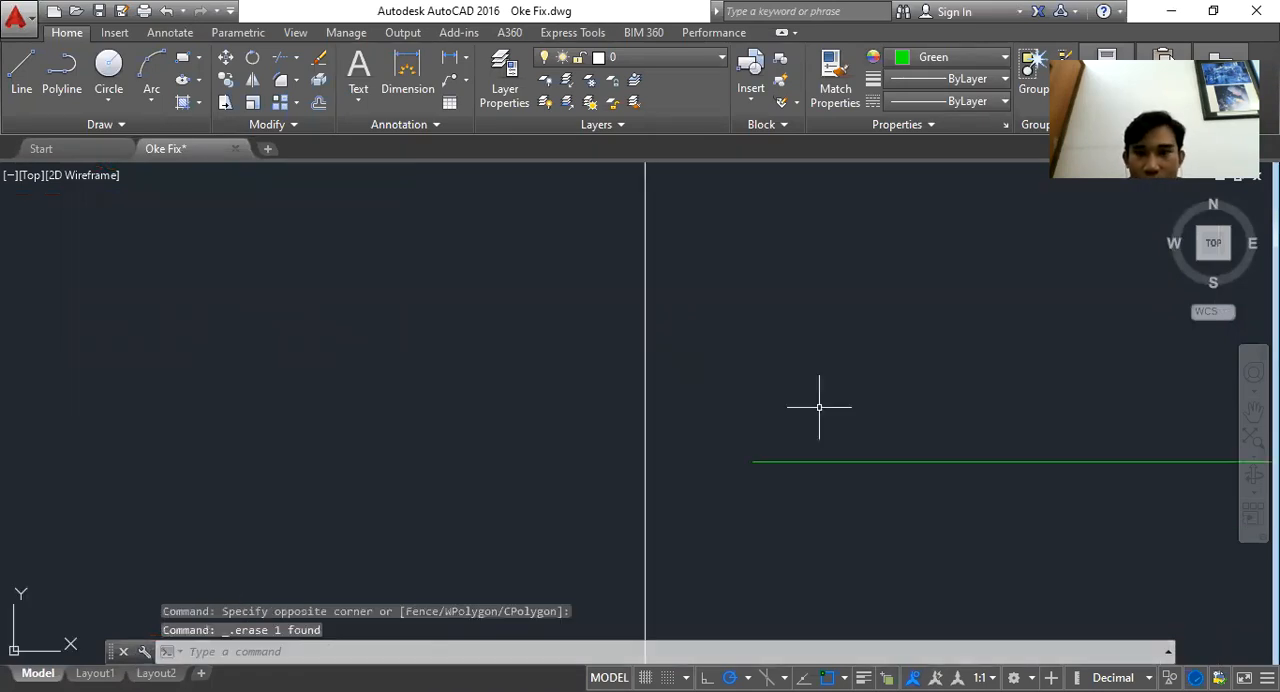
scroll(847, 316, down, 3)
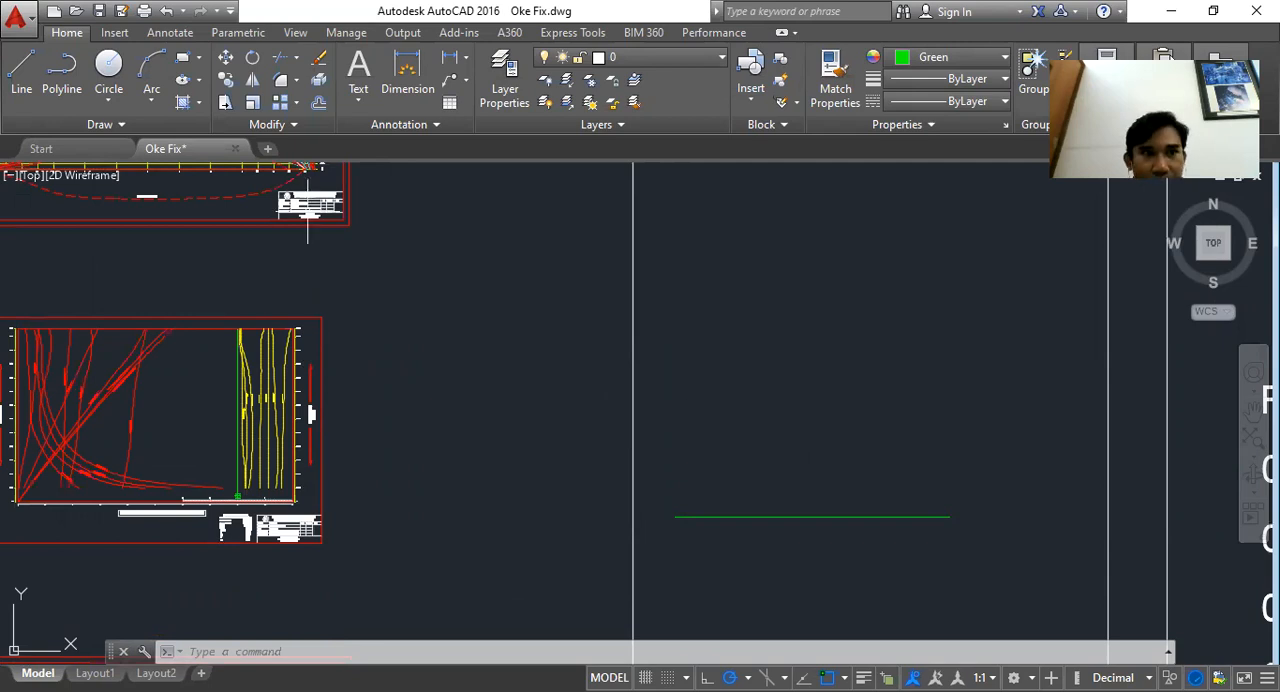
text(l)
key(Return)
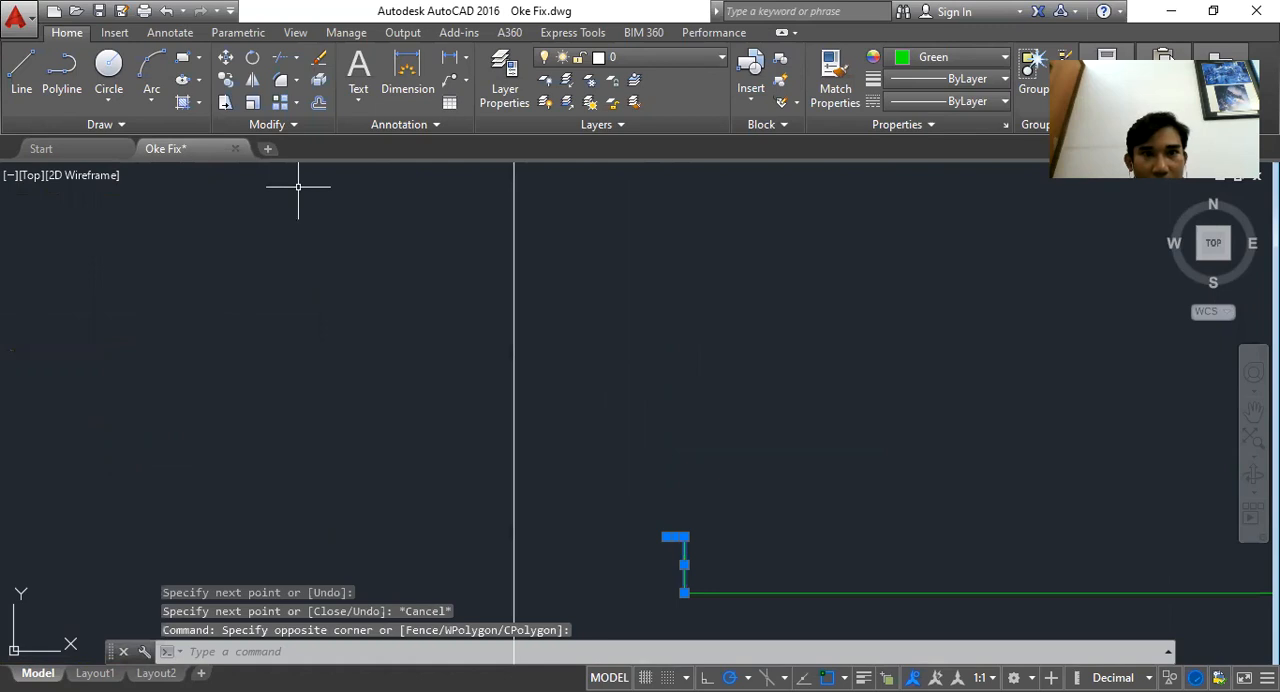
Copy the tick and vertical segment upward repeatedly at equal spacing to build the draft scale axis
scroll(672, 579, up, 2)
click(227, 81)
scroll(443, 193, down, 1)
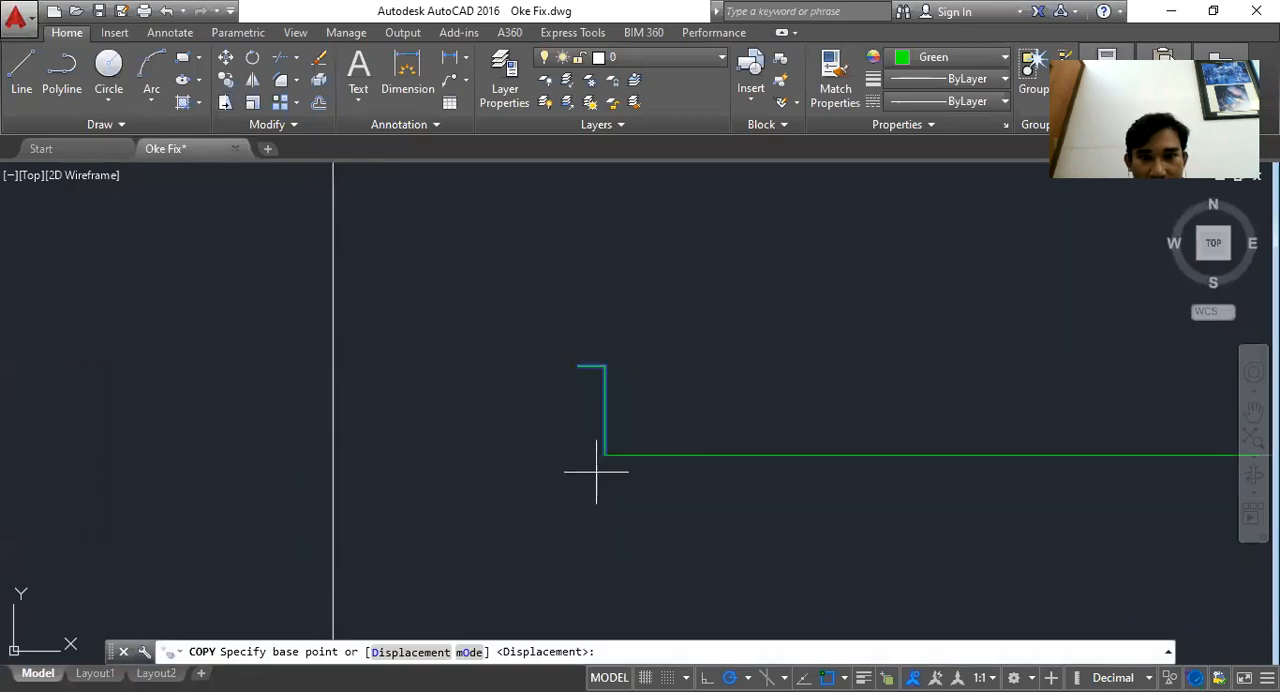
click(602, 458)
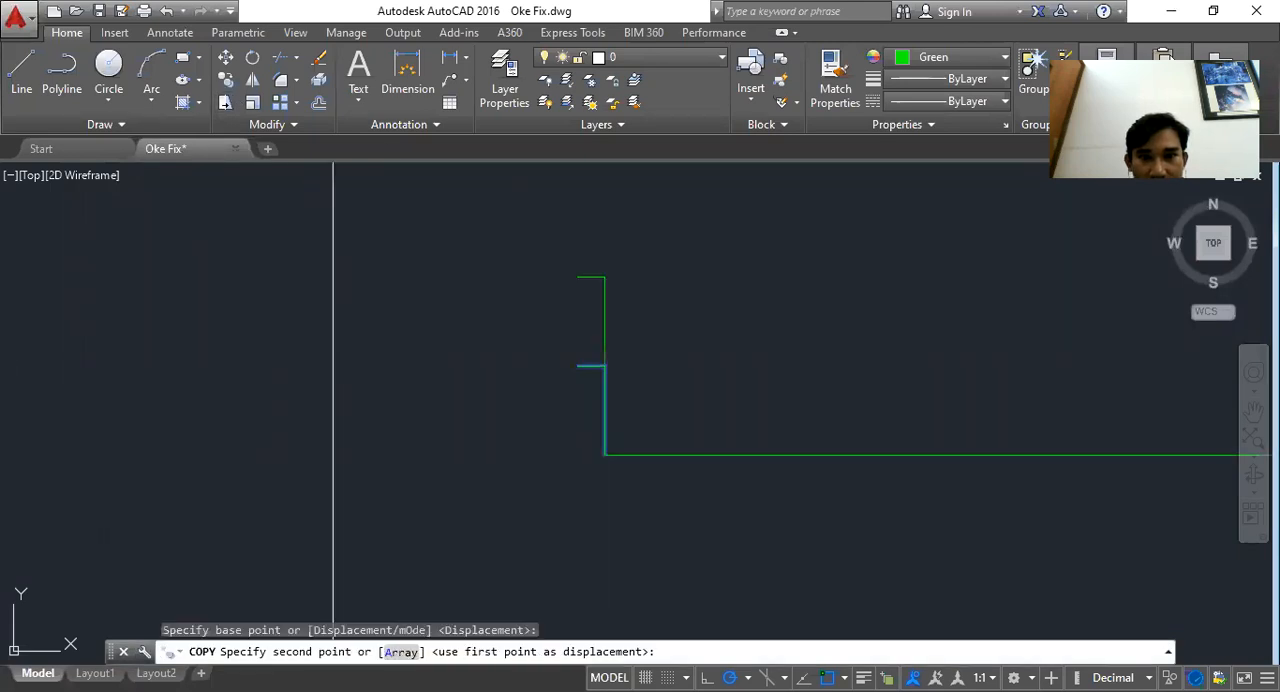
click(605, 366)
click(605, 277)
drag(602, 181, 613, 276)
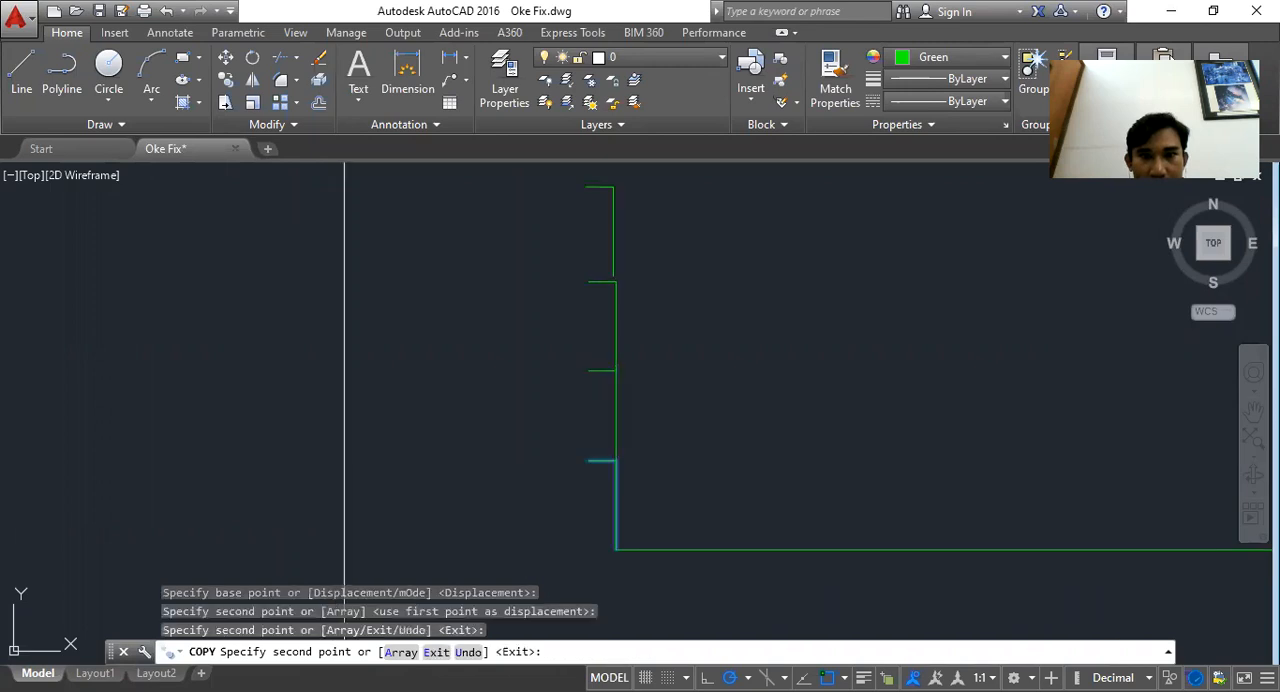
click(613, 190)
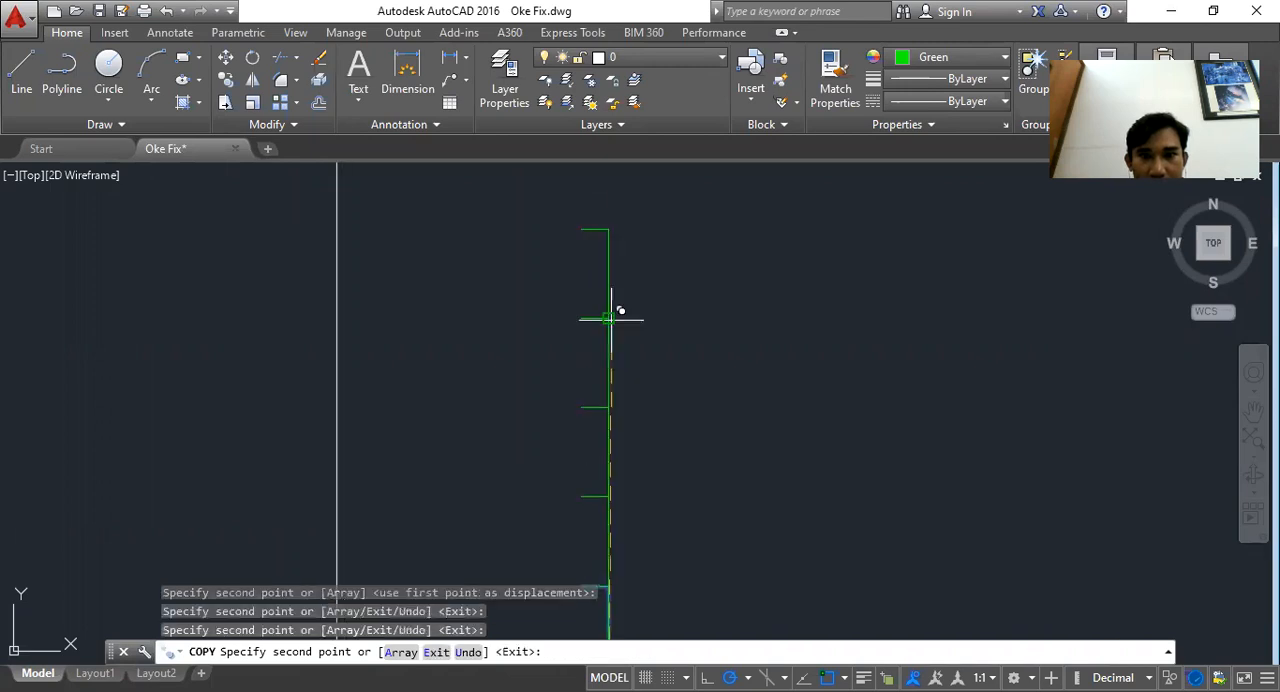
click(610, 319)
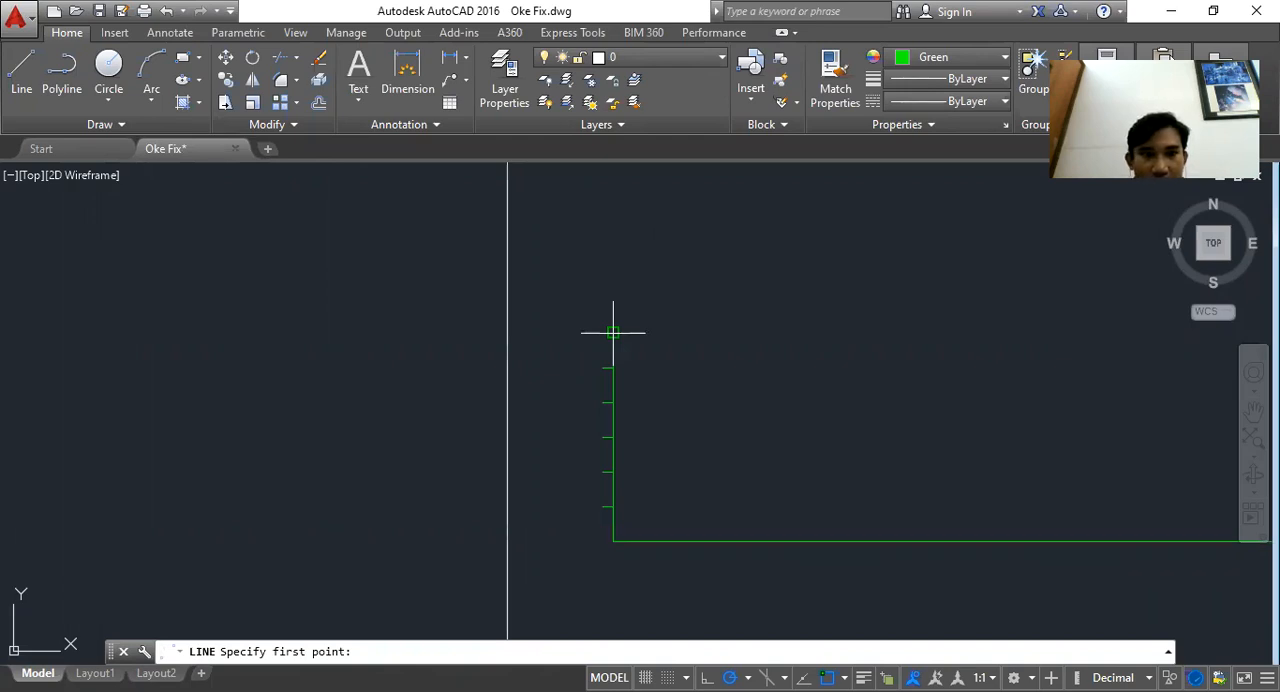
Delete the new graph's frame lines and axis ticks caught in a crossing selection window
click(888, 260)
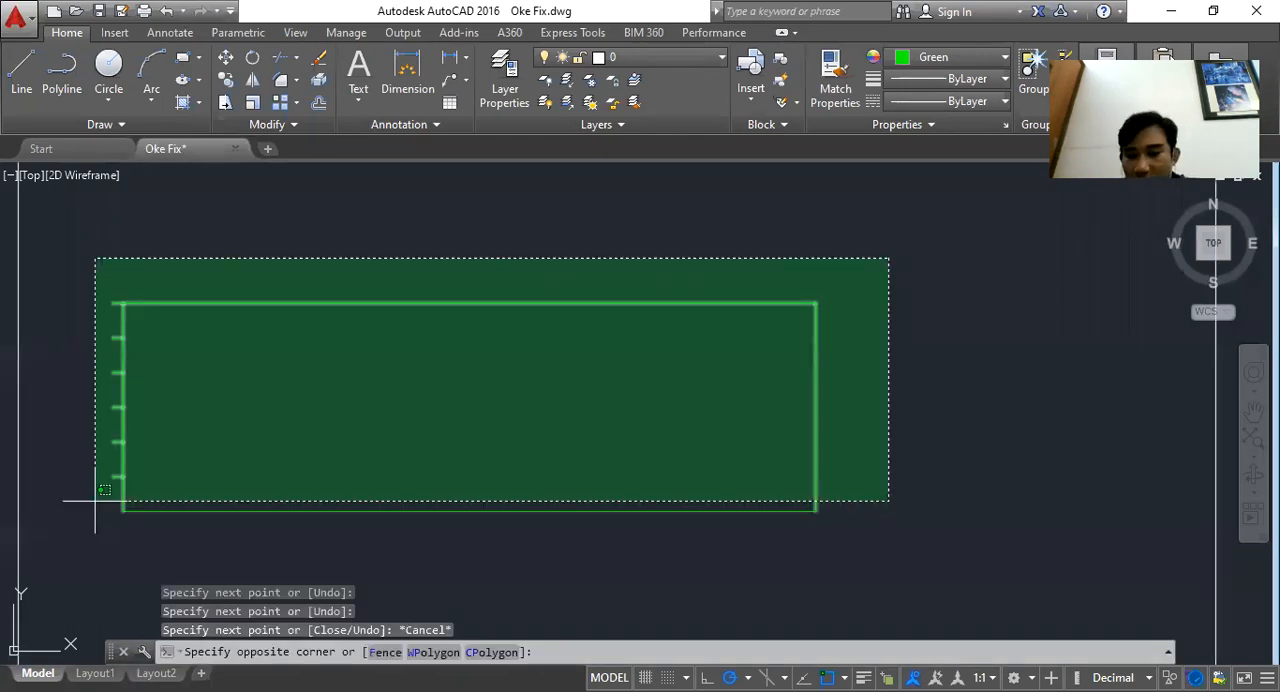
click(97, 501)
key(Delete)
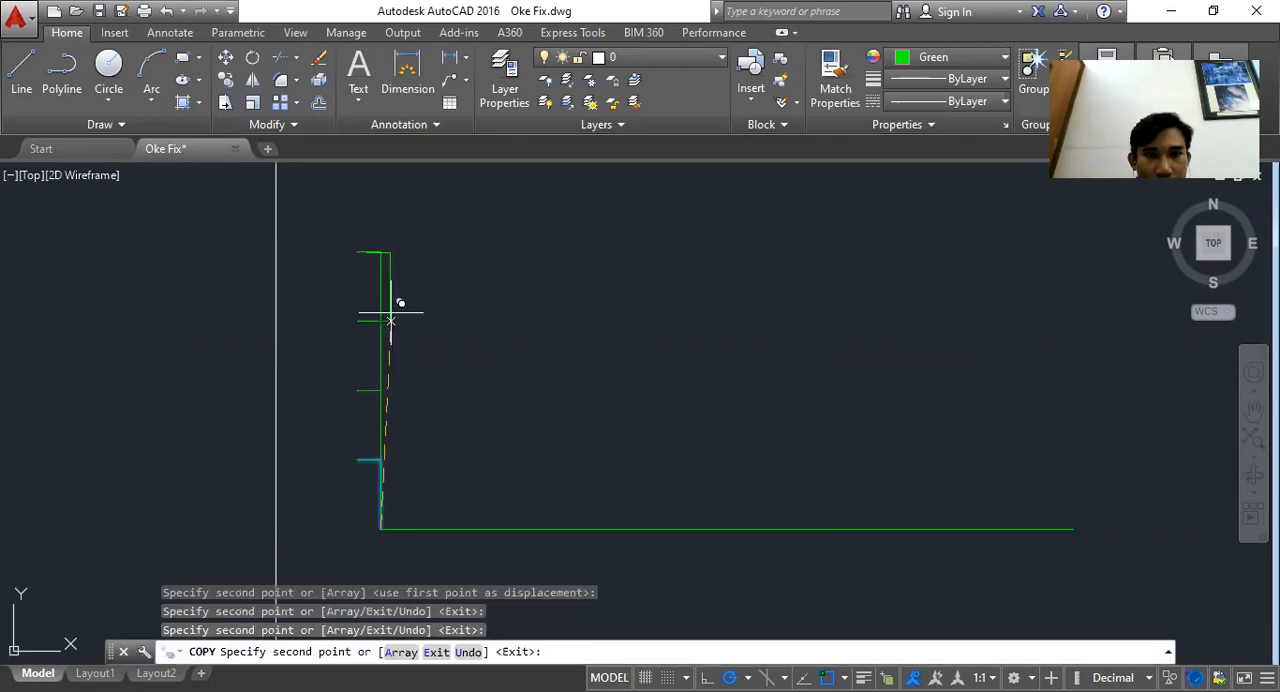
Place one more copy of the tick at the top of the draft axis and finish the Copy command
click(382, 252)
drag(382, 182, 490, 303)
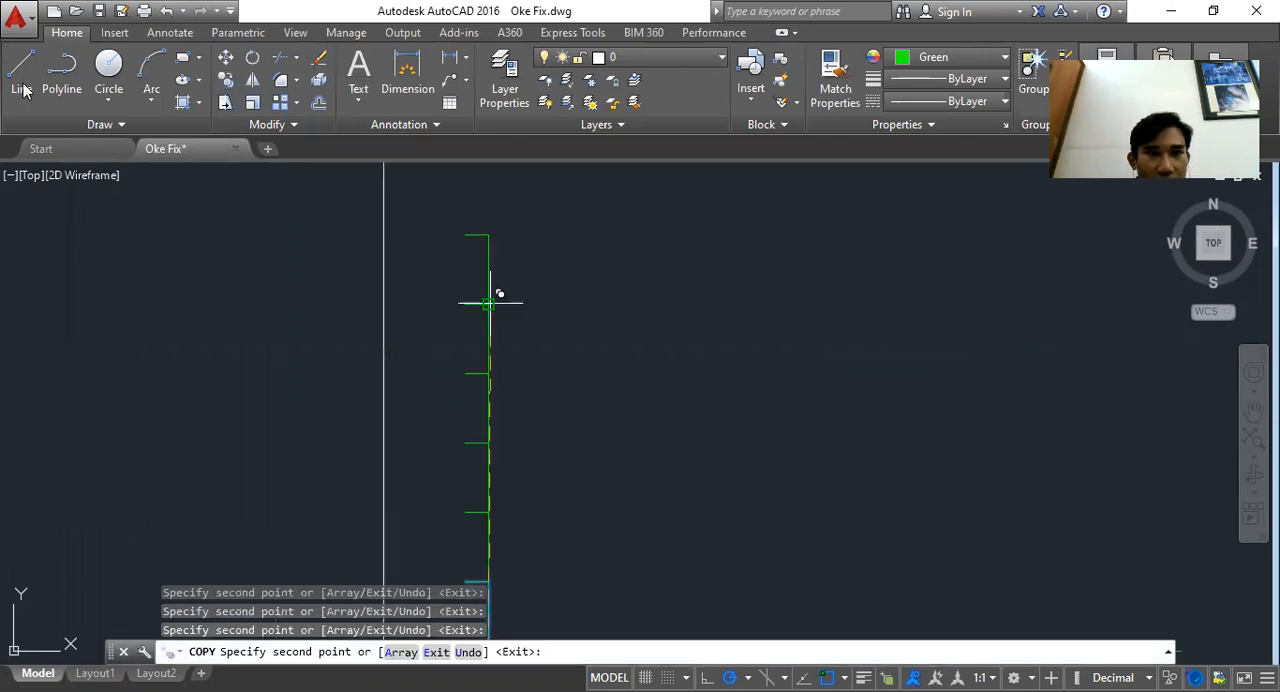
key(Escape)
Copy the 0–100 horizontal scale bar from the existing curves drawing to just below the new graph's baseline
scroll(490, 303, down, 4)
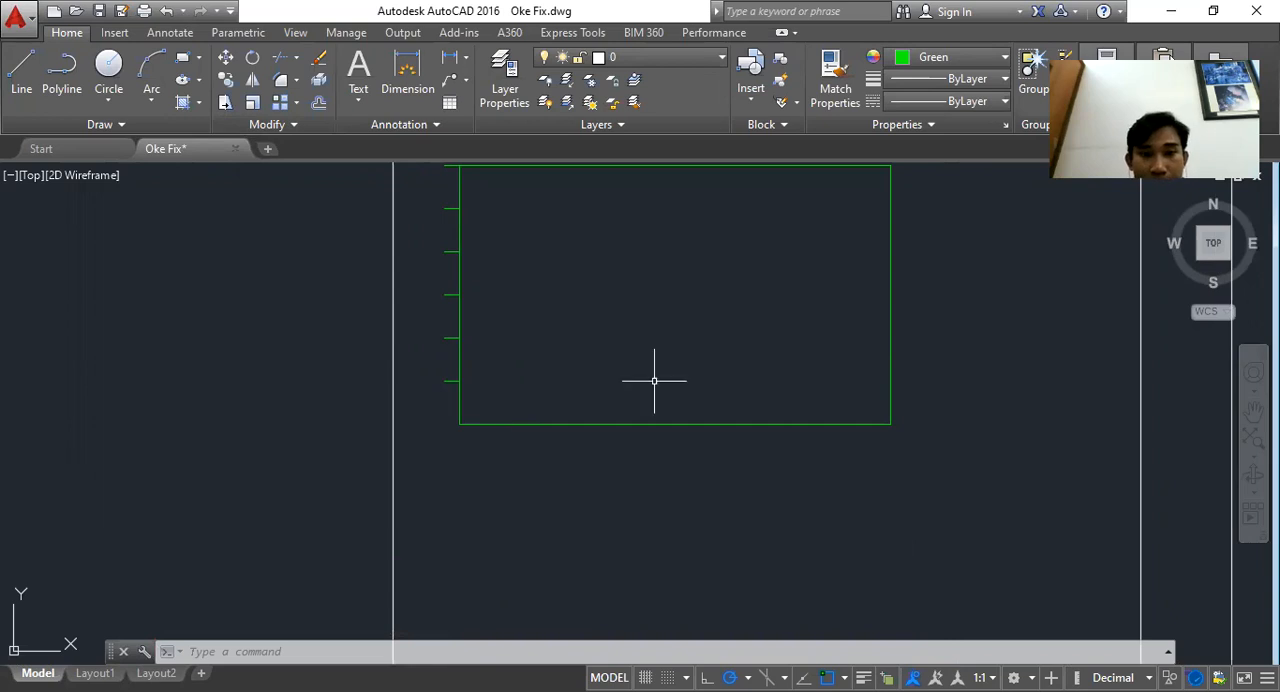
scroll(654, 381, down, 10)
drag(654, 381, 923, 391)
scroll(644, 408, up, 6)
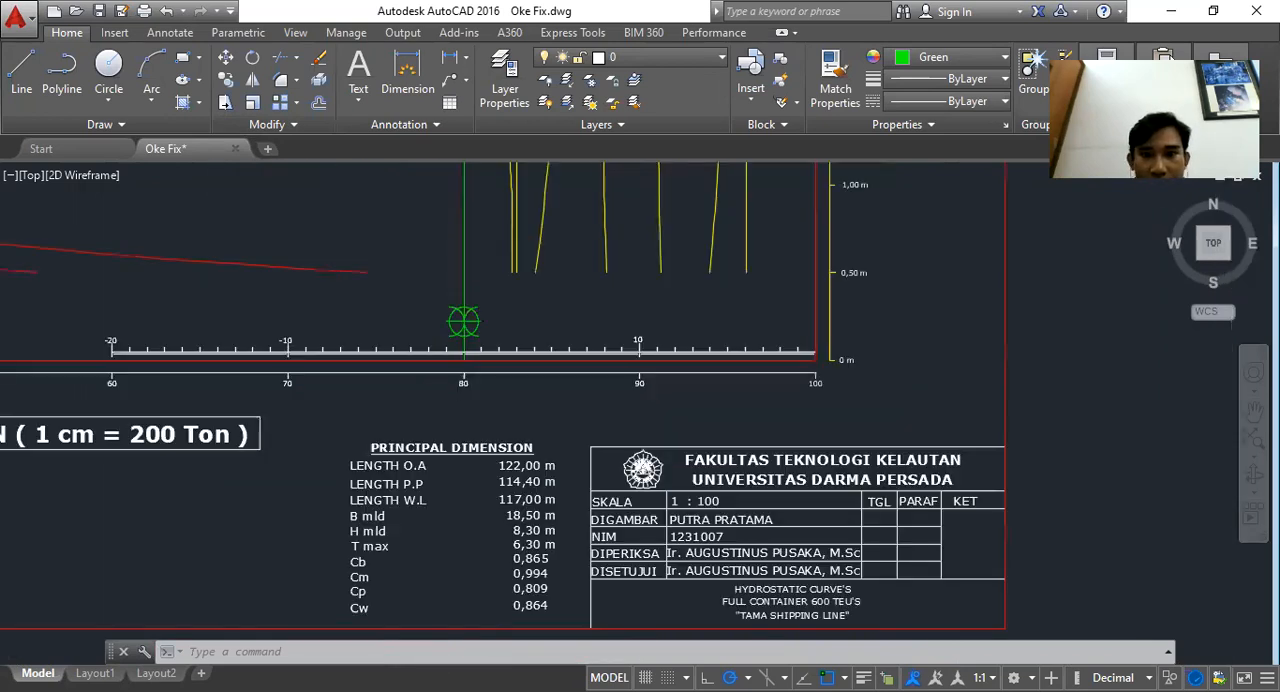
scroll(711, 406, up, 2)
click(894, 344)
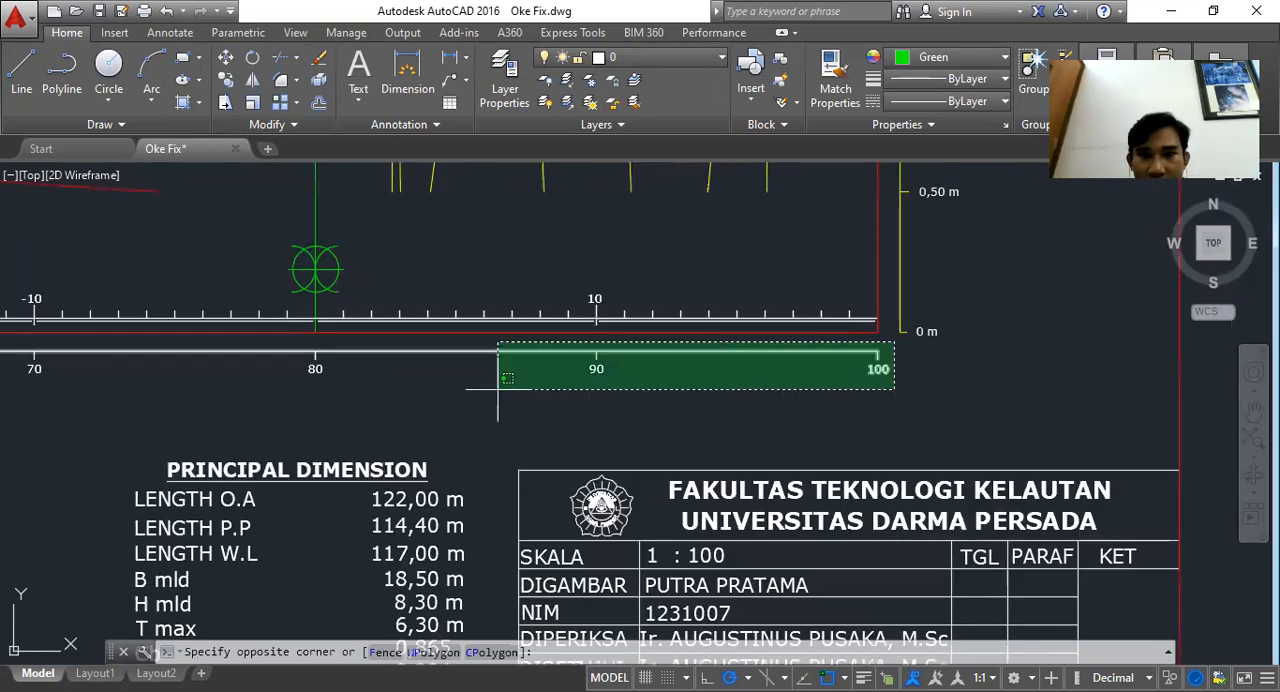
scroll(498, 389, down, 2)
drag(280, 382, 535, 378)
scroll(535, 378, down, 2)
drag(276, 378, 255, 380)
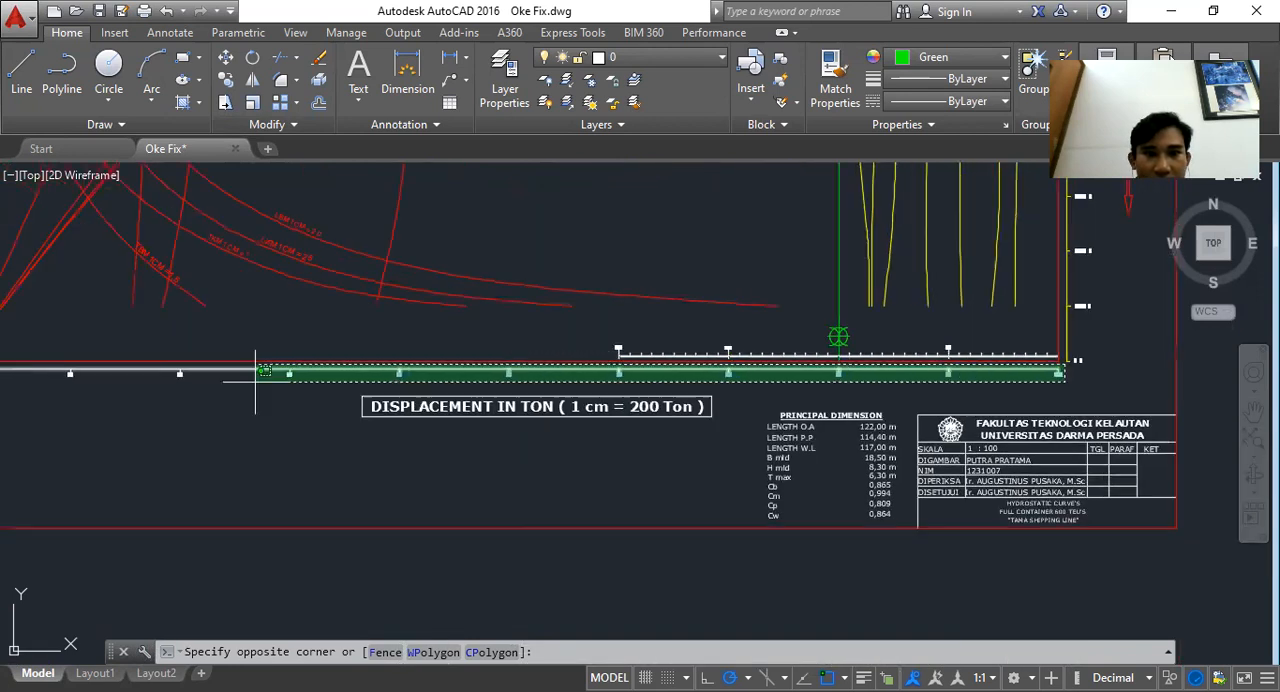
drag(76, 381, 149, 392)
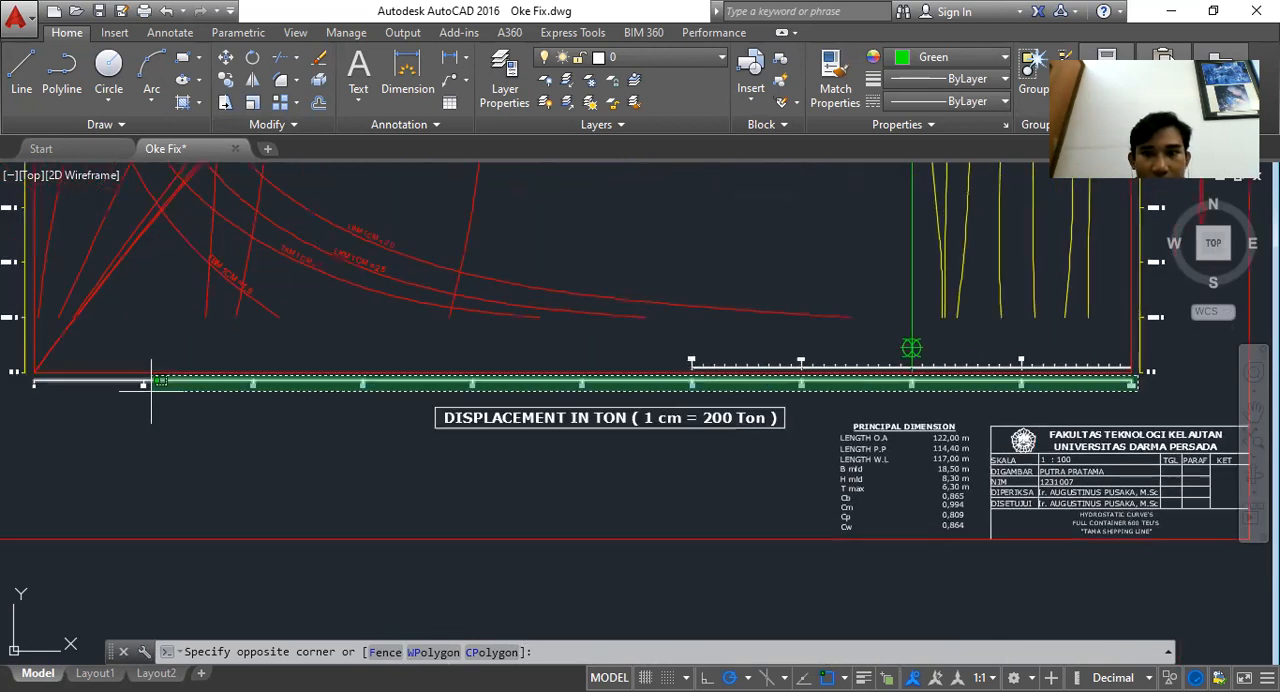
click(21, 382)
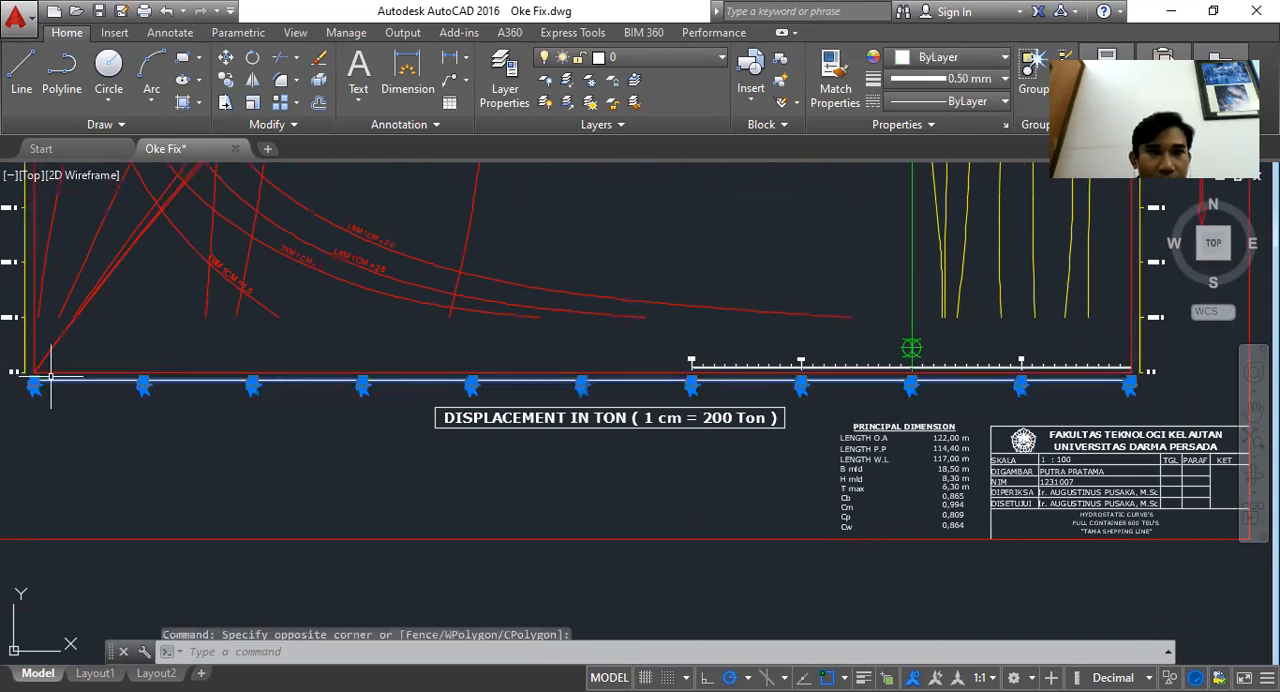
click(226, 80)
scroll(38, 406, up, 6)
mouse_move(38, 406)
mouse_down()
mouse_move(166, 500)
mouse_move(190, 543)
mouse_up()
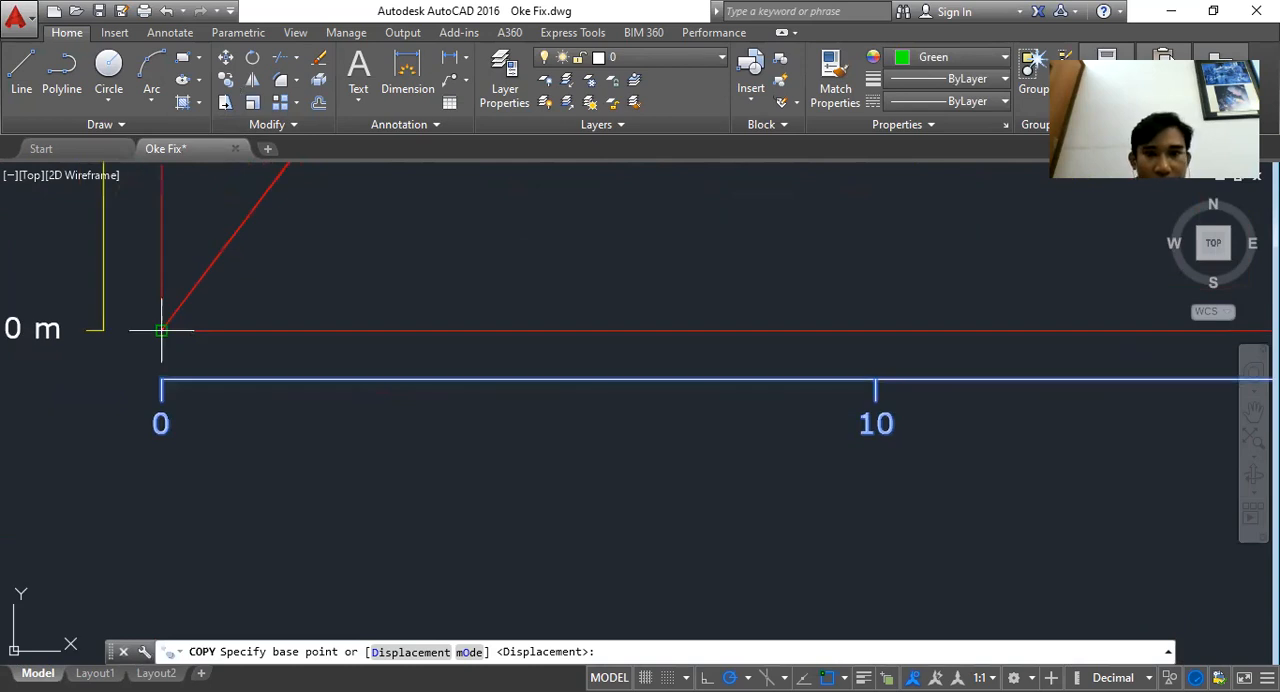
click(161, 330)
scroll(161, 330, down, 5)
scroll(318, 404, up, 3)
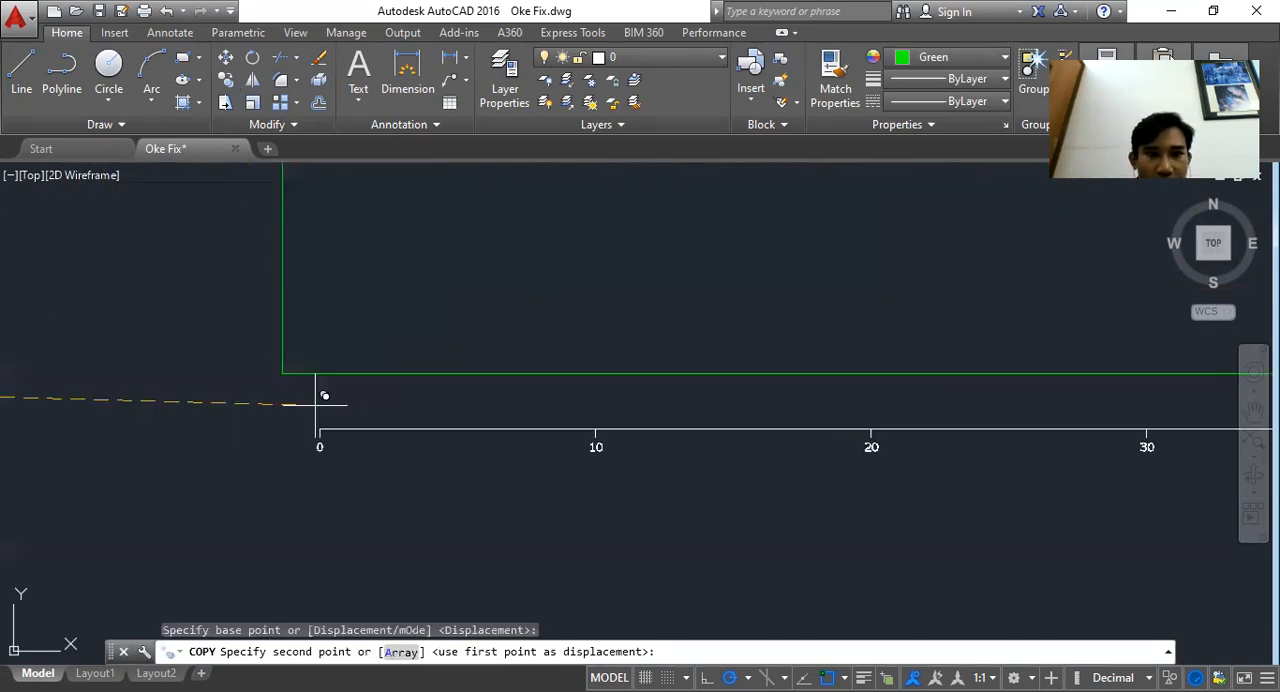
click(282, 373)
key(Escape)
Write the multiline text "Skala 1 : 10" next to the draft scale axis
scroll(394, 372, down, 4)
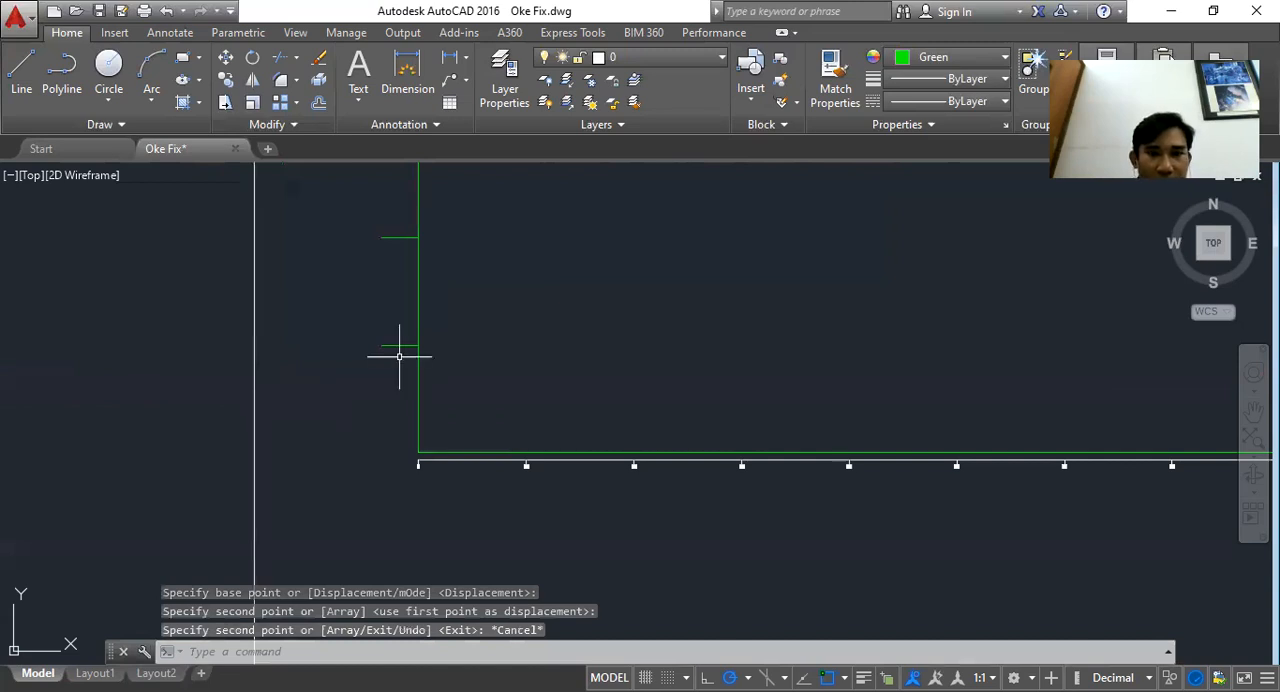
drag(399, 356, 499, 404)
drag(442, 297, 489, 357)
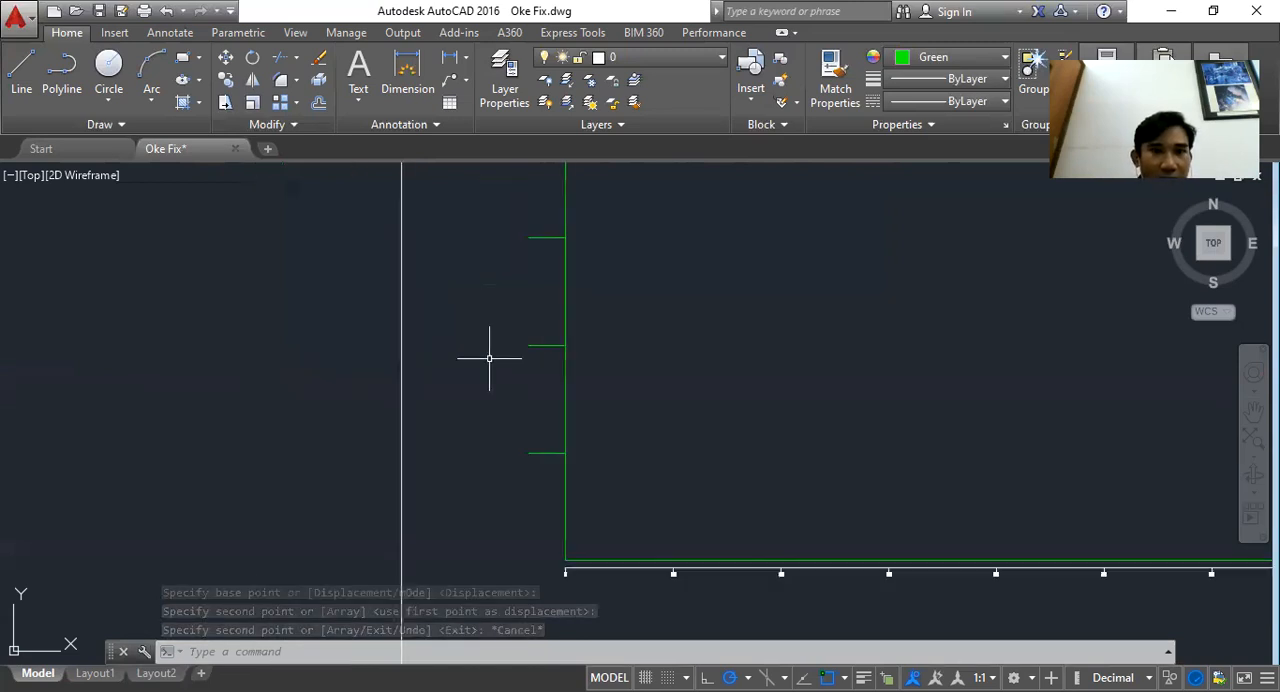
scroll(666, 393, down, 6)
scroll(666, 393, up, 6)
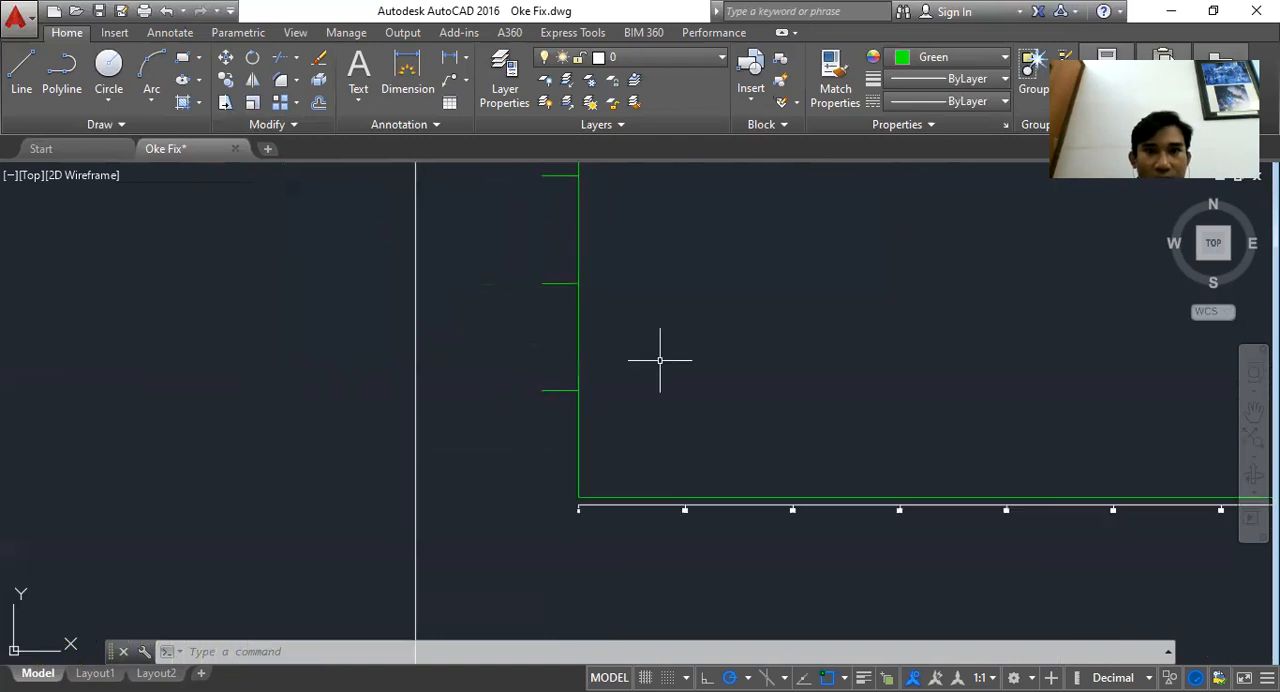
click(358, 75)
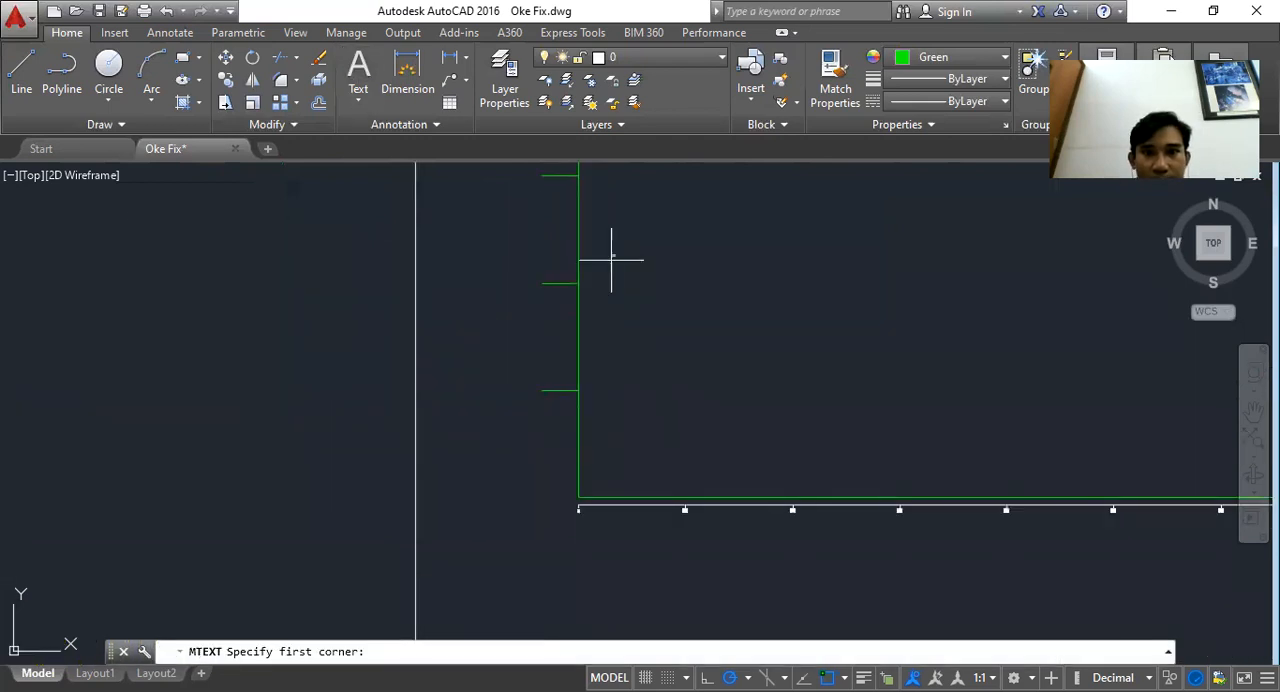
click(611, 259)
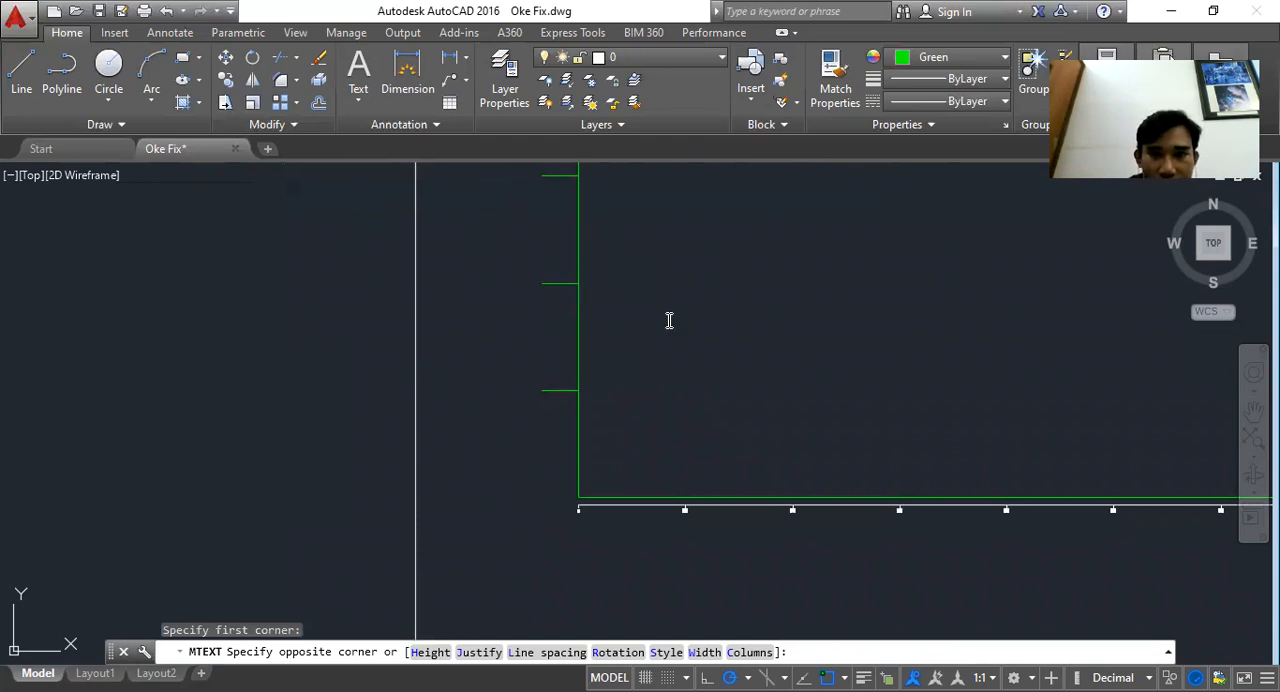
click(669, 320)
text(Skala 1)
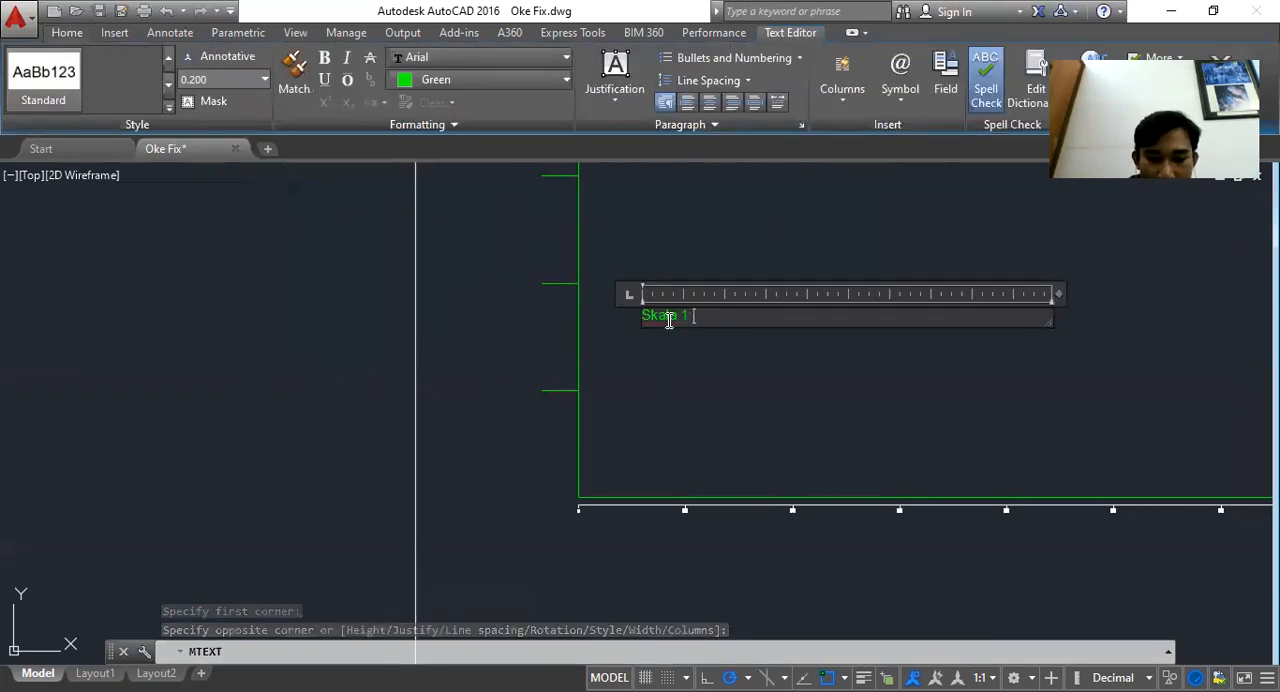
text( : 10)
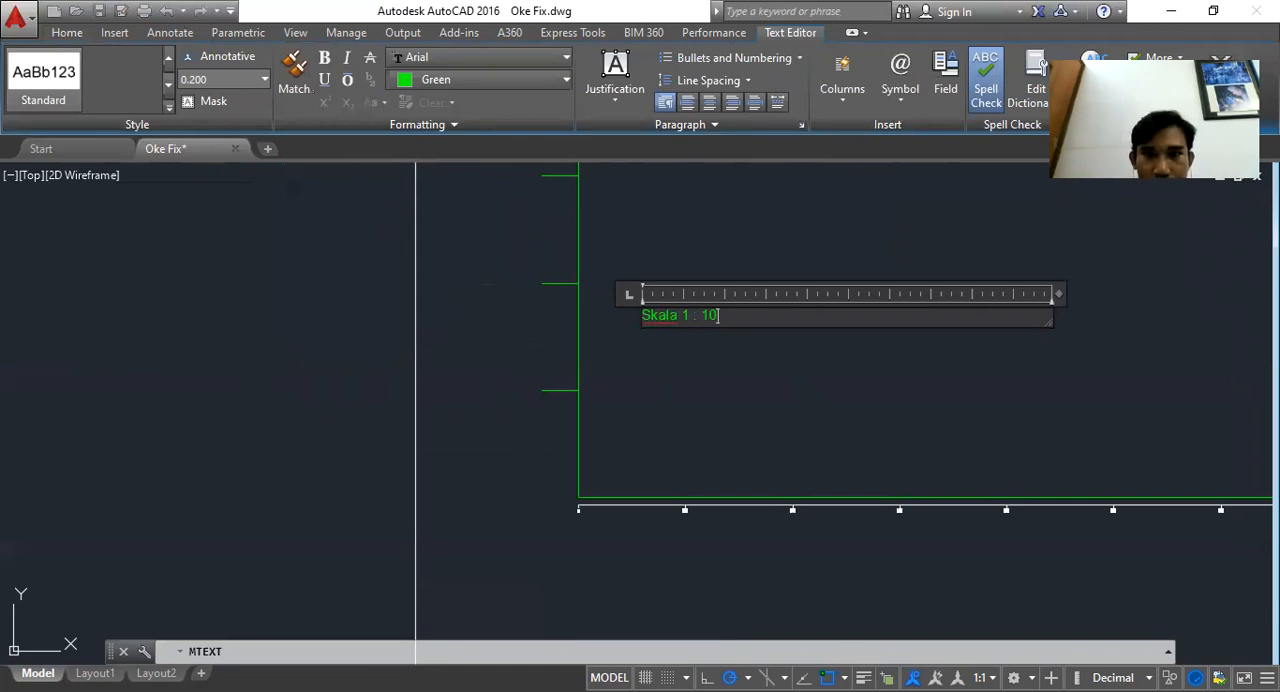
click(613, 269)
scroll(613, 269, up, 8)
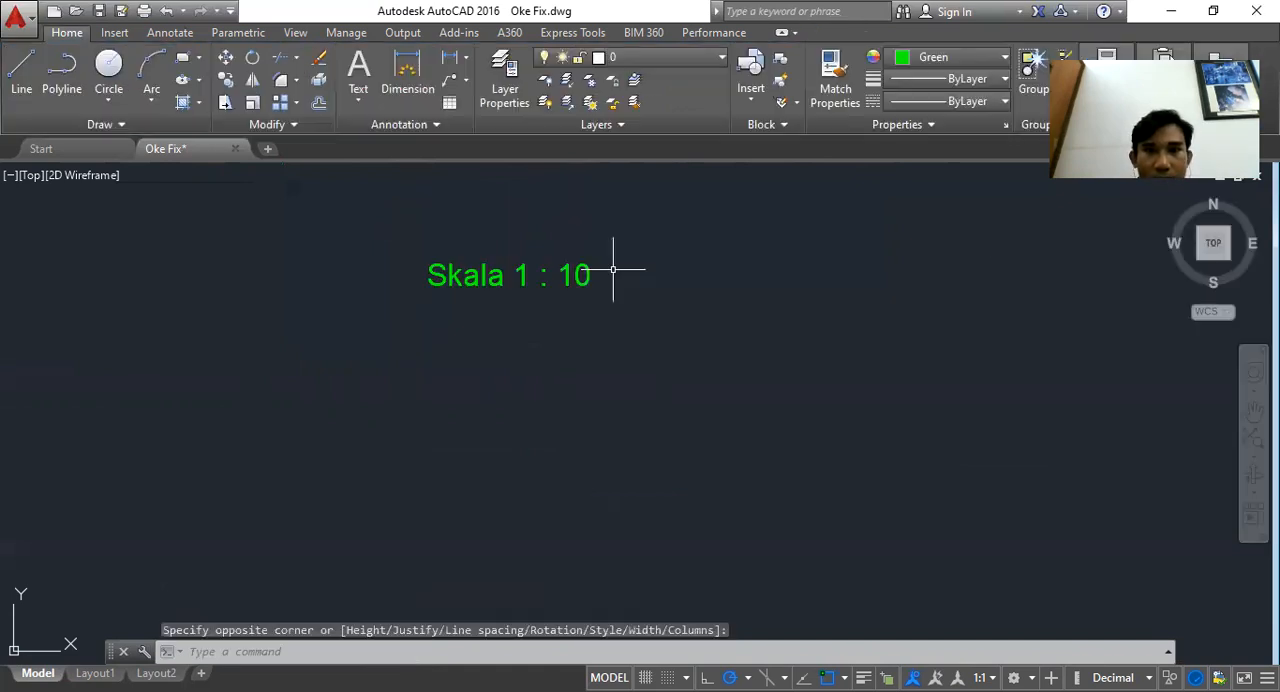
click(613, 269)
click(364, 195)
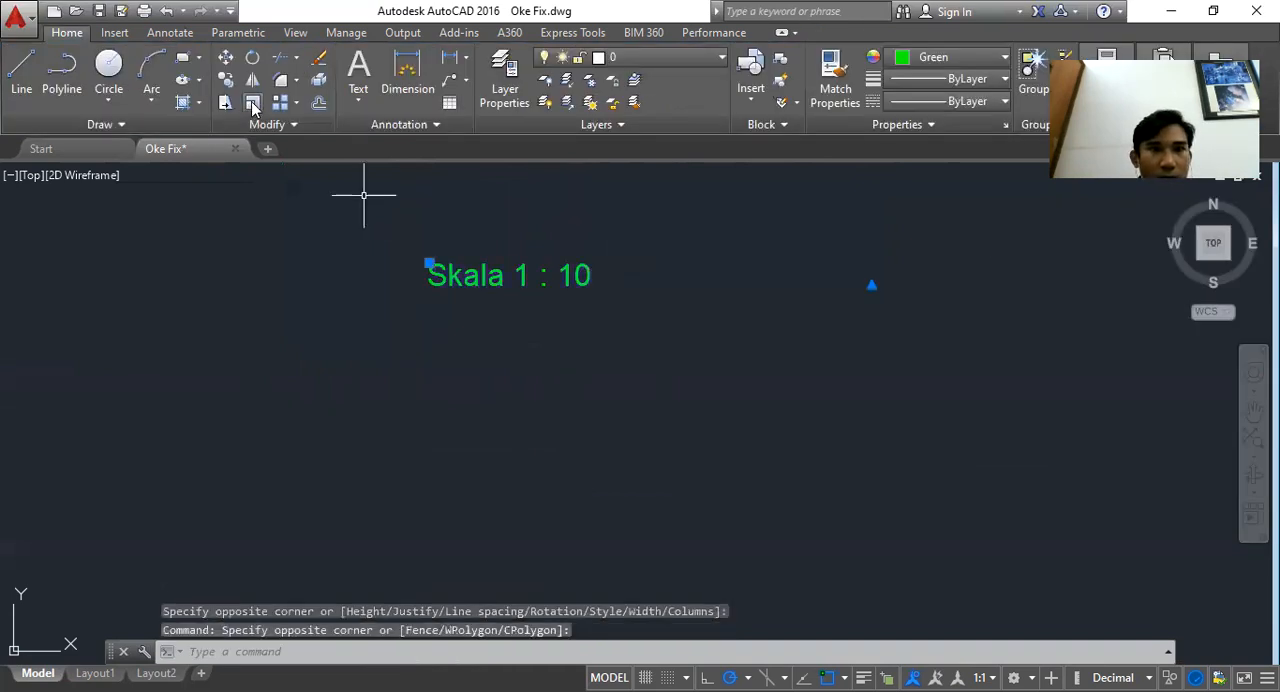
click(253, 105)
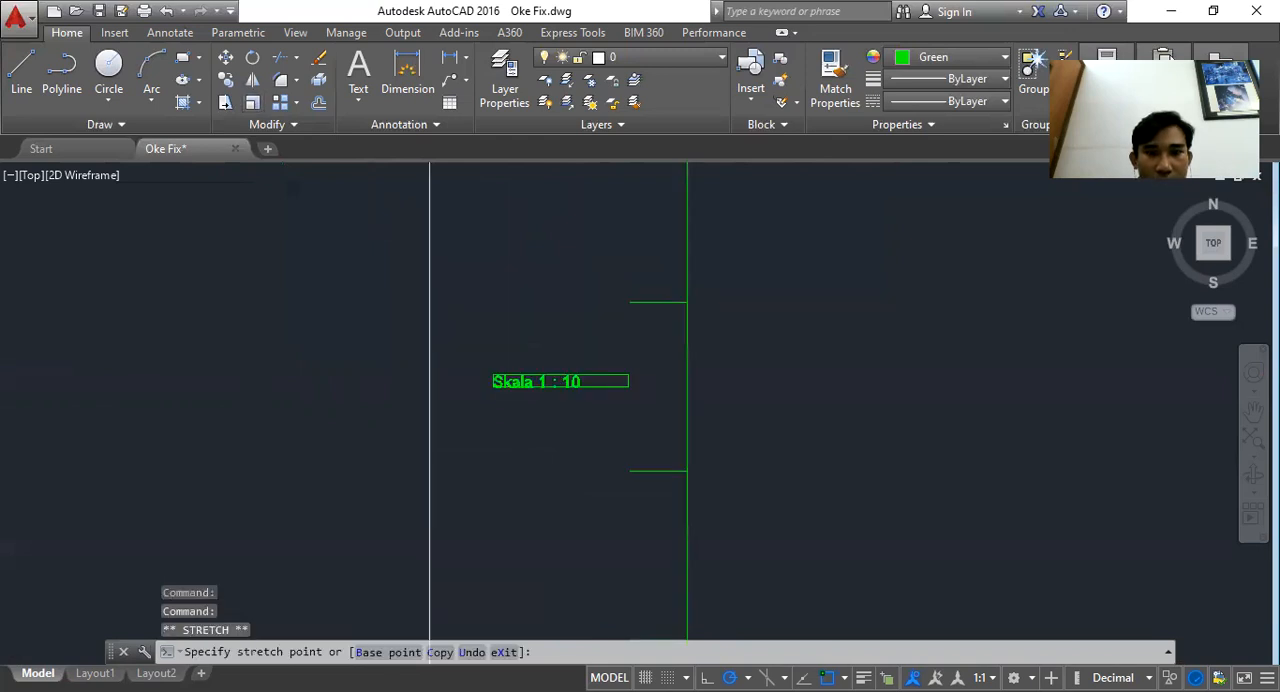
scroll(490, 390, down, 4)
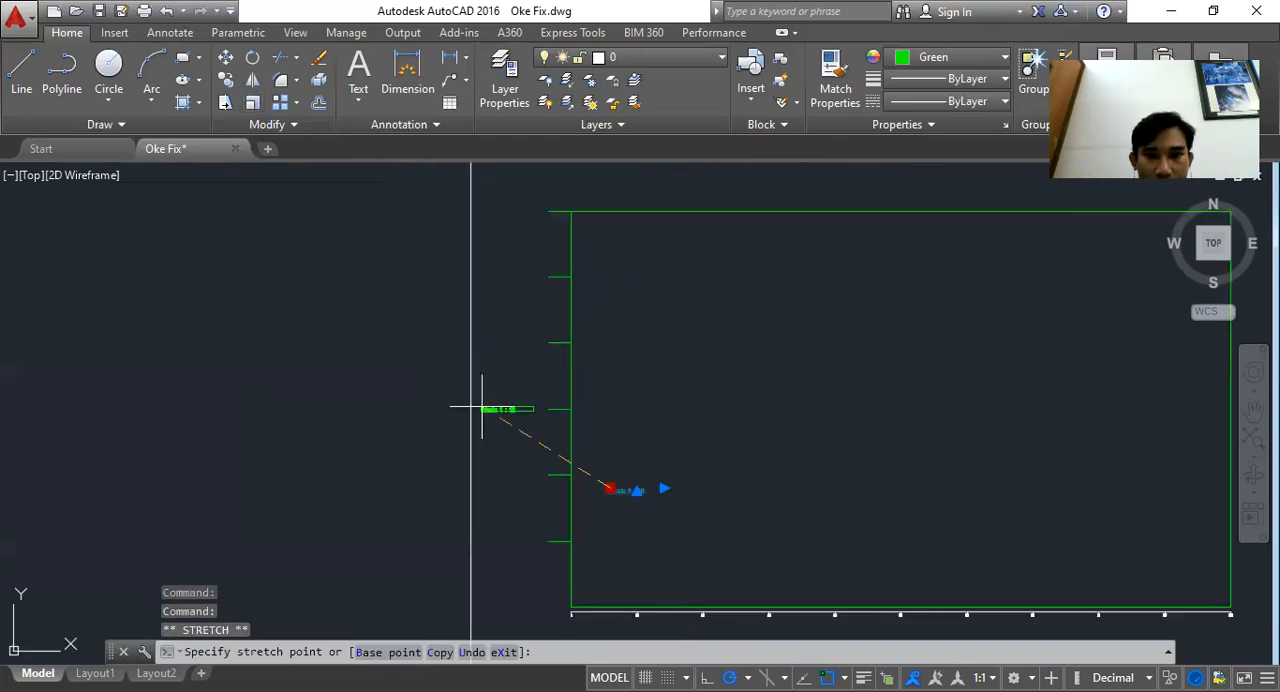
key(Escape)
scroll(525, 416, up, 6)
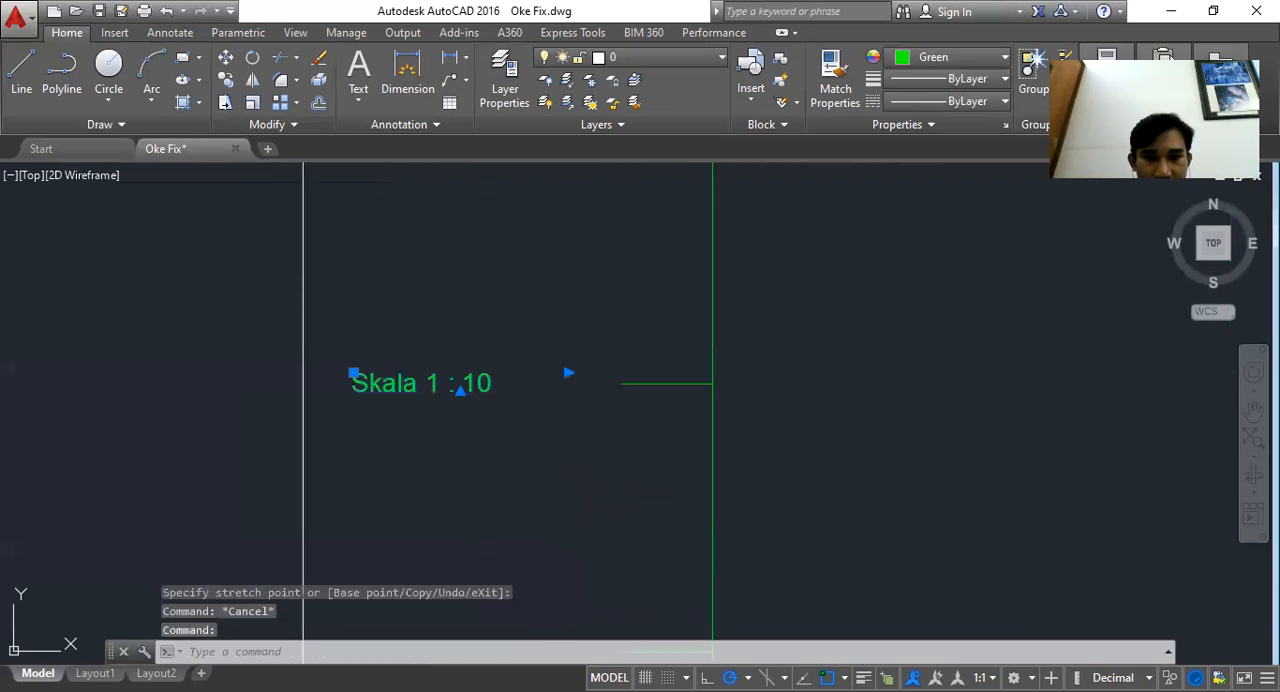
Copy and paste the scale text beside the draft axis, editing the copy to read 1
key(ctrl+c)
scroll(737, 251, down, 4)
key(ctrl+v)
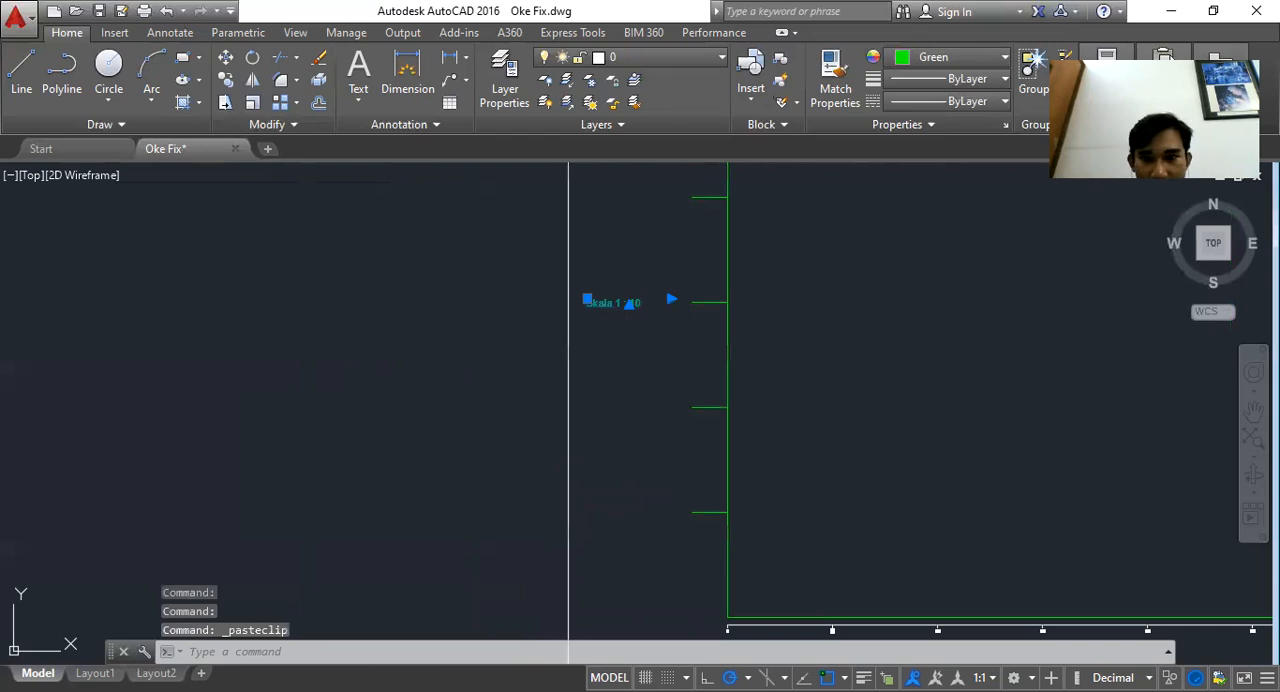
scroll(621, 268, up, 6)
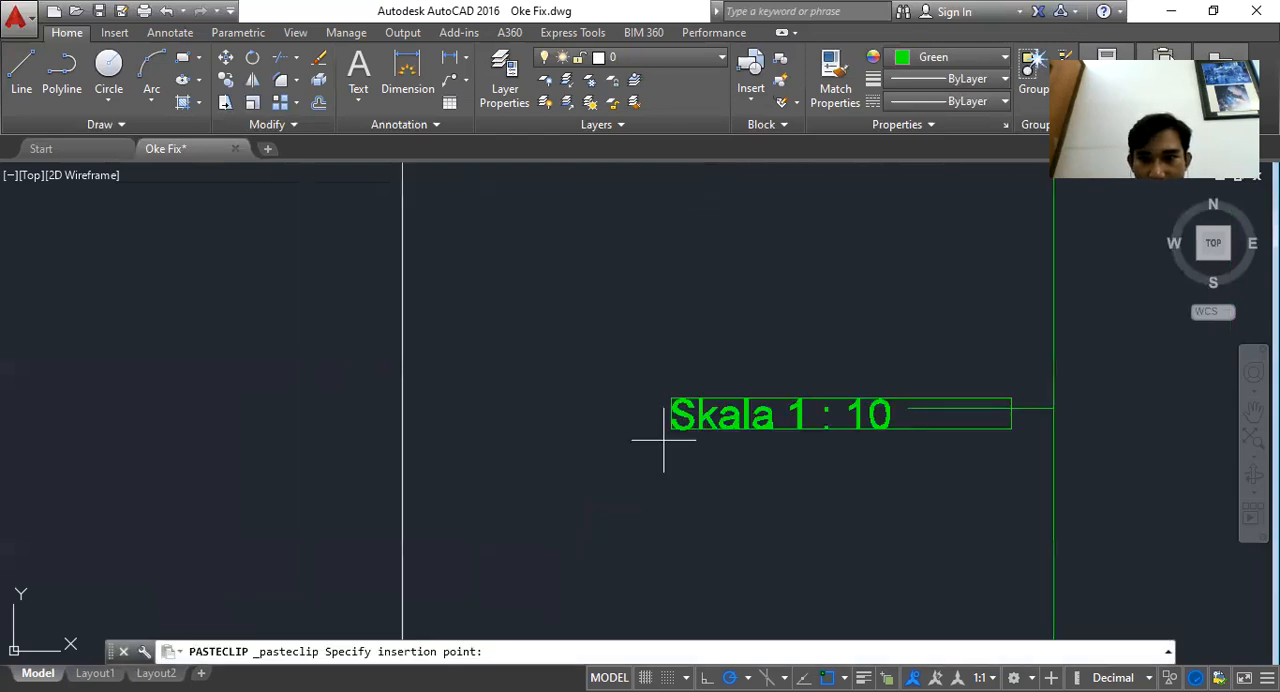
double_click(716, 418)
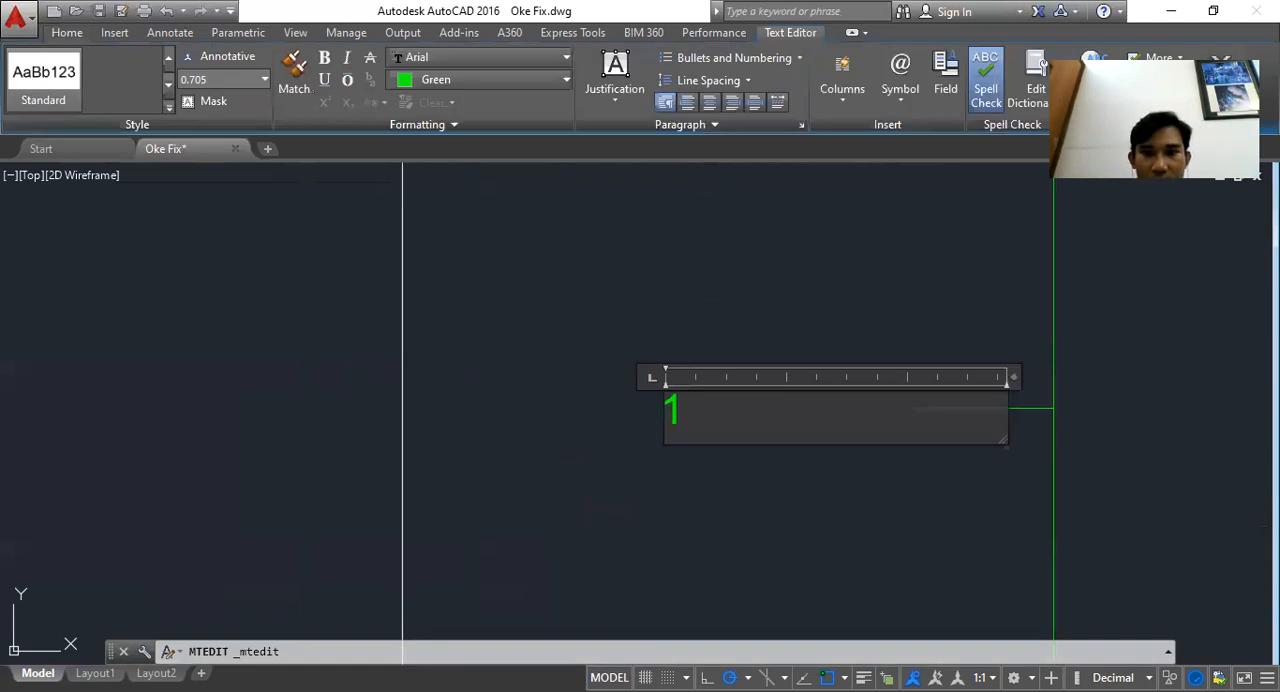
key(Escape)
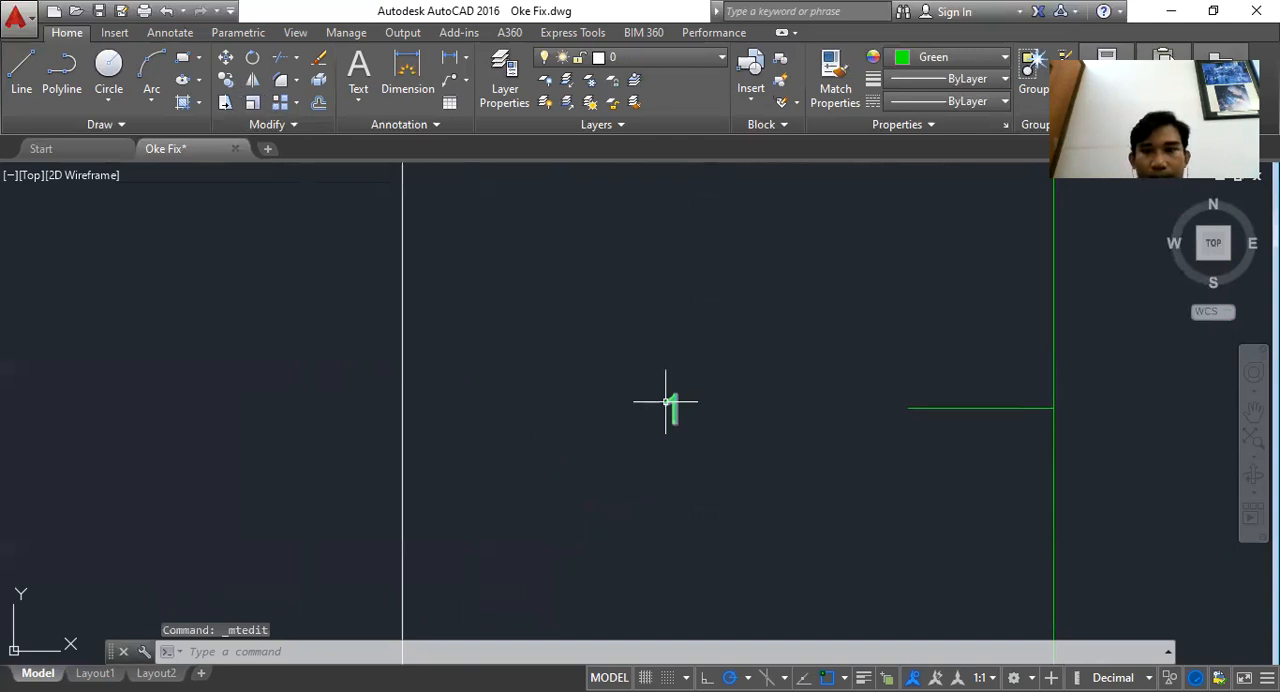
Move the 1 label so it sits beside the lowest tick of the draft axis
click(666, 401)
click(668, 393)
click(875, 393)
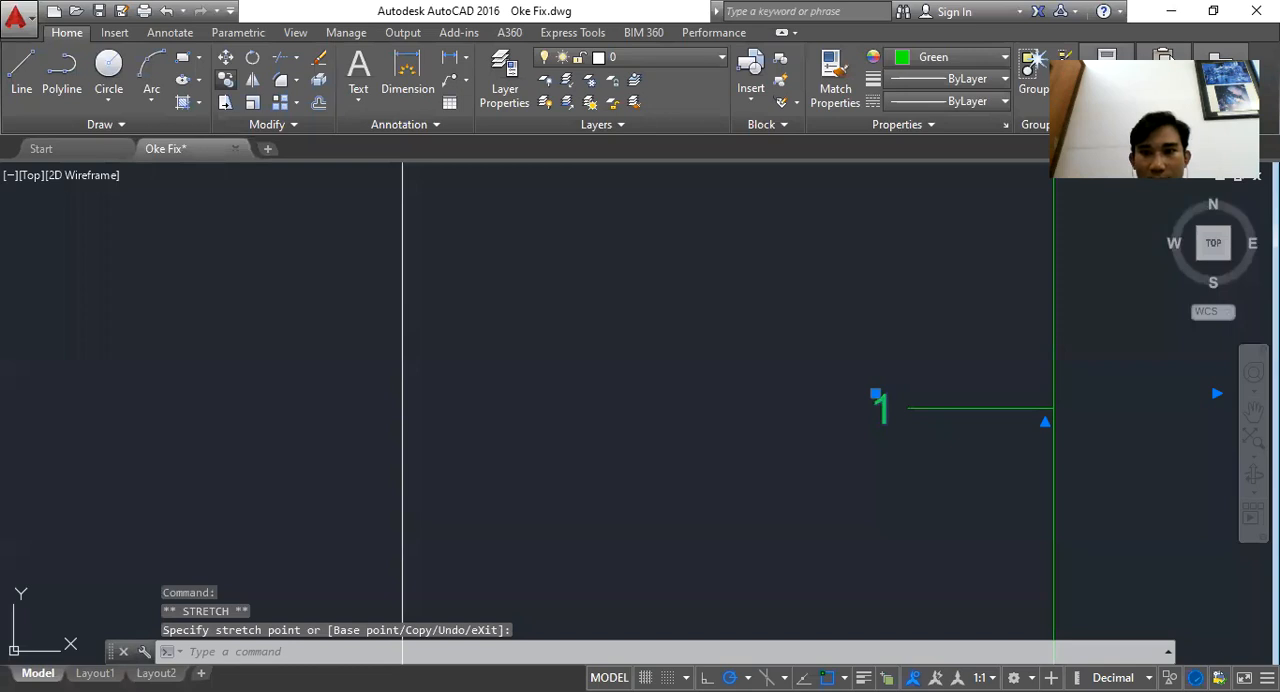
Renumber the copied draft axis tick labels from the top down as 6, 5 and 4
scroll(806, 437, down, 5)
double_click(834, 262)
text(6)
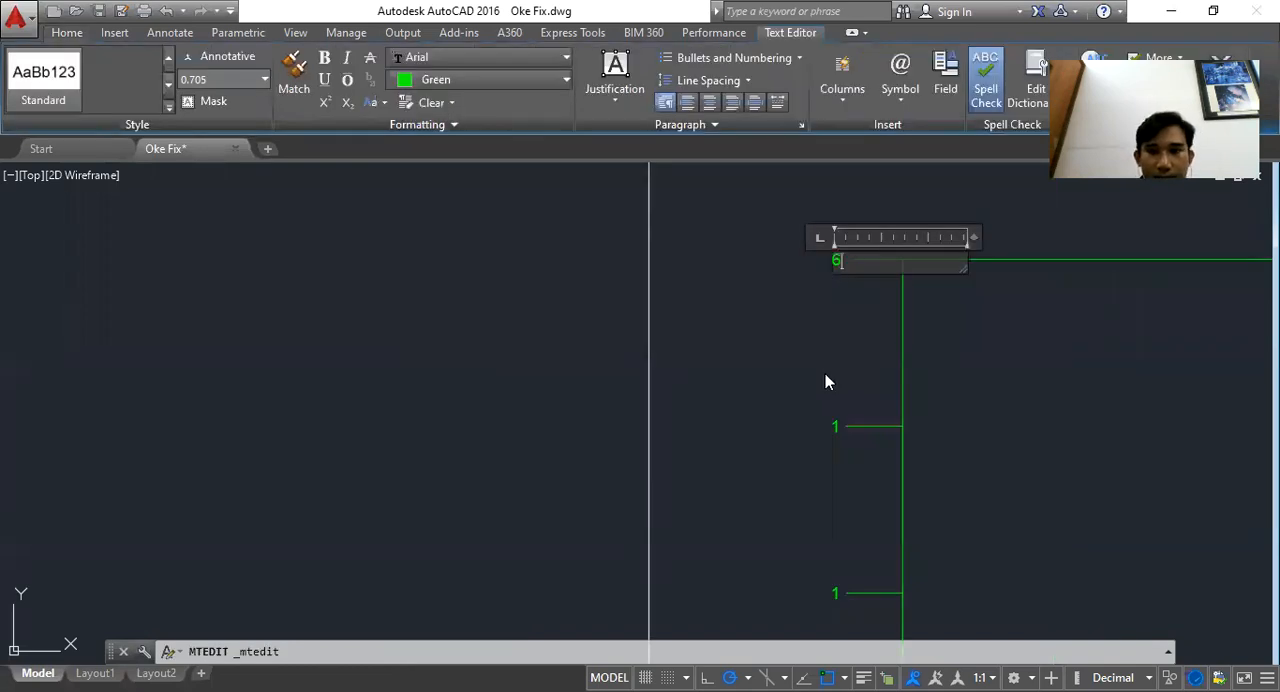
scroll(877, 589, up, 2)
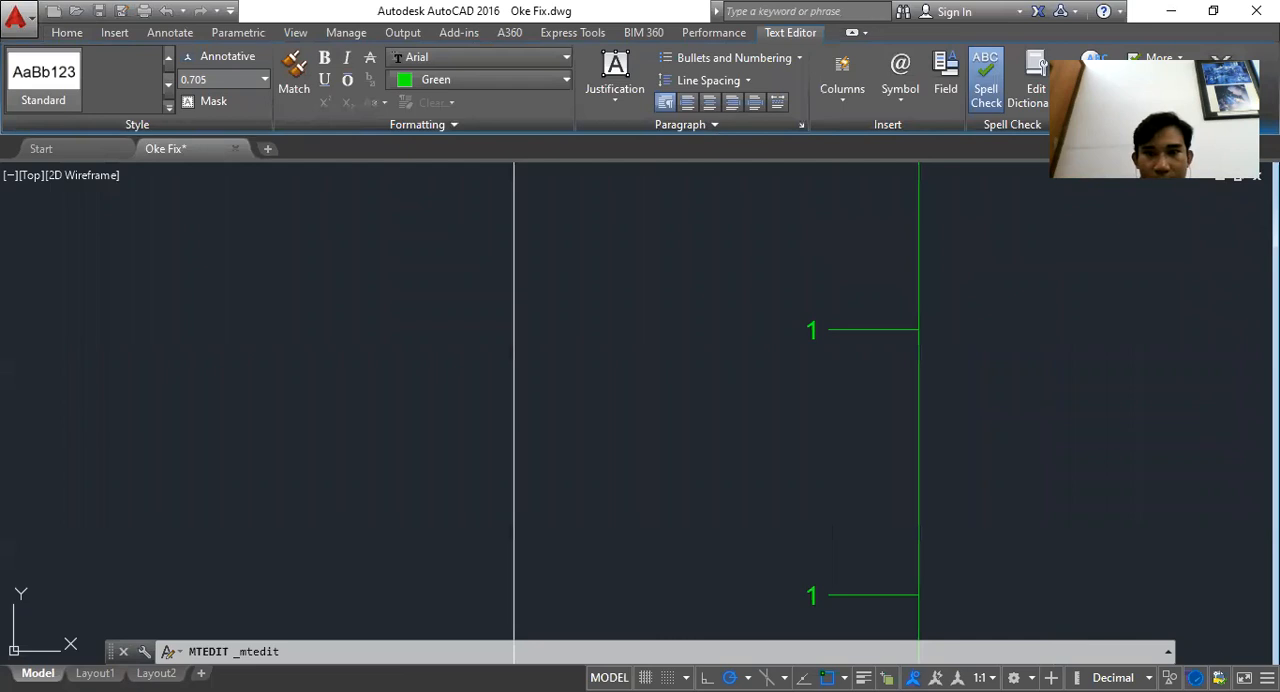
double_click(813, 331)
text(5)
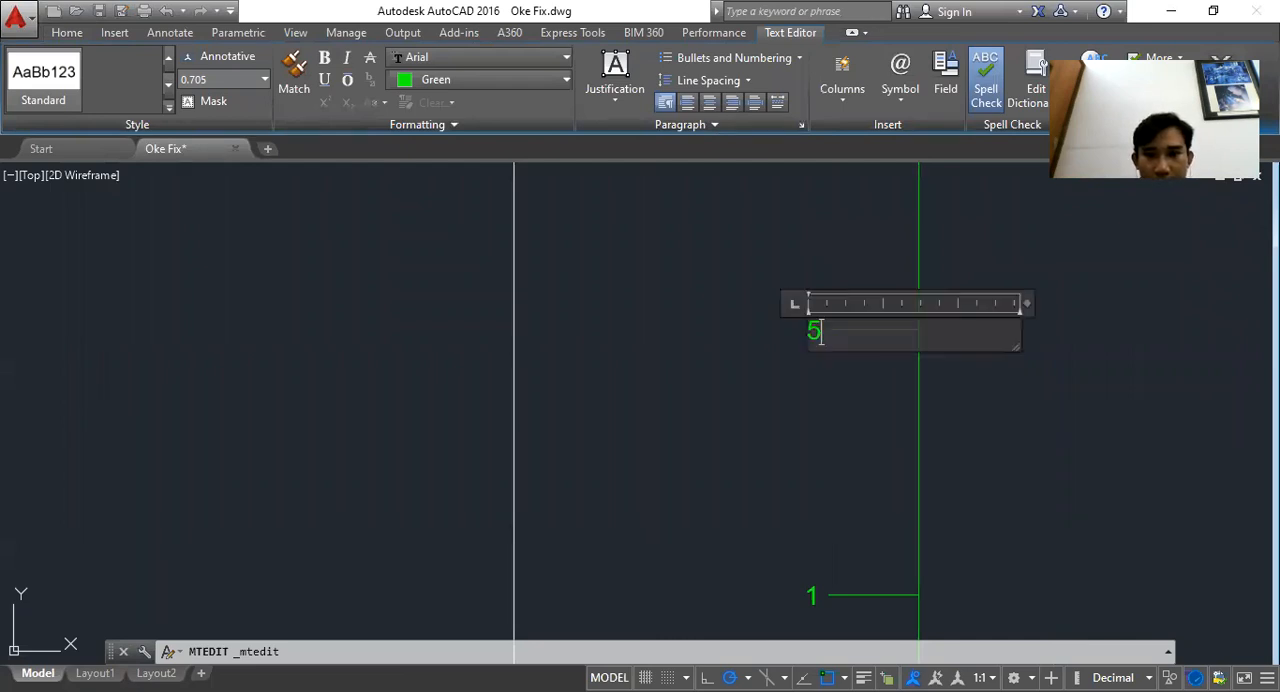
click(779, 416)
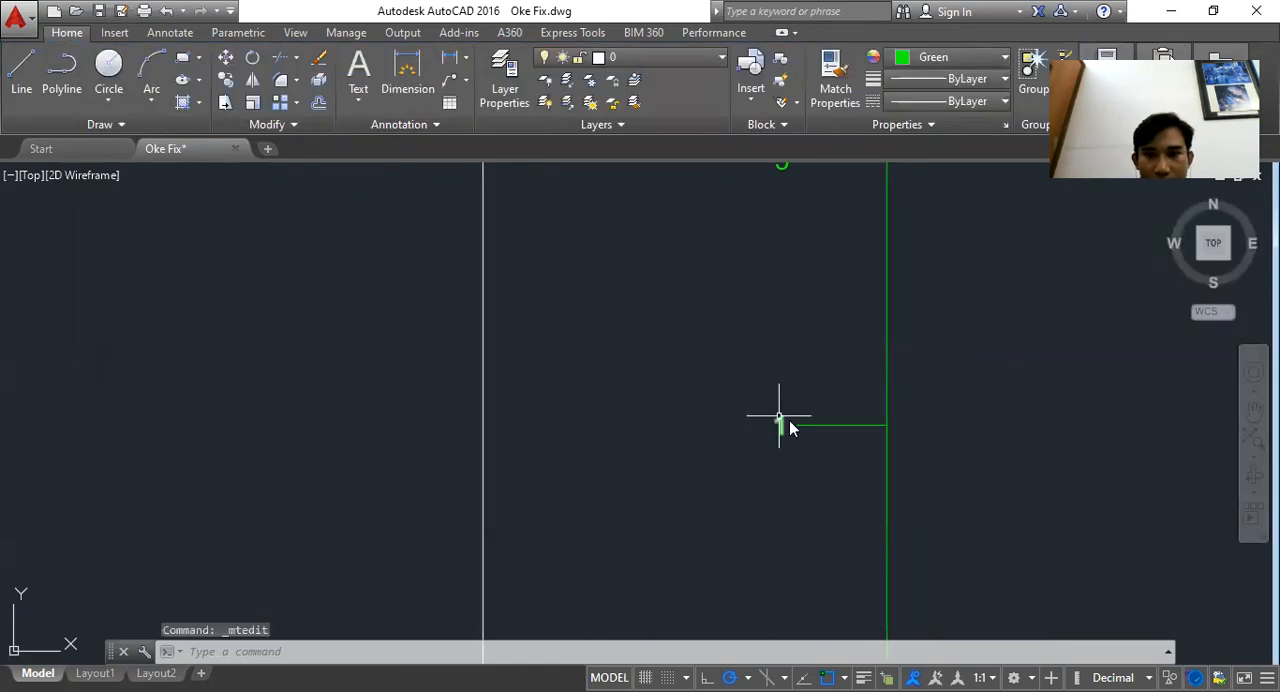
double_click(779, 416)
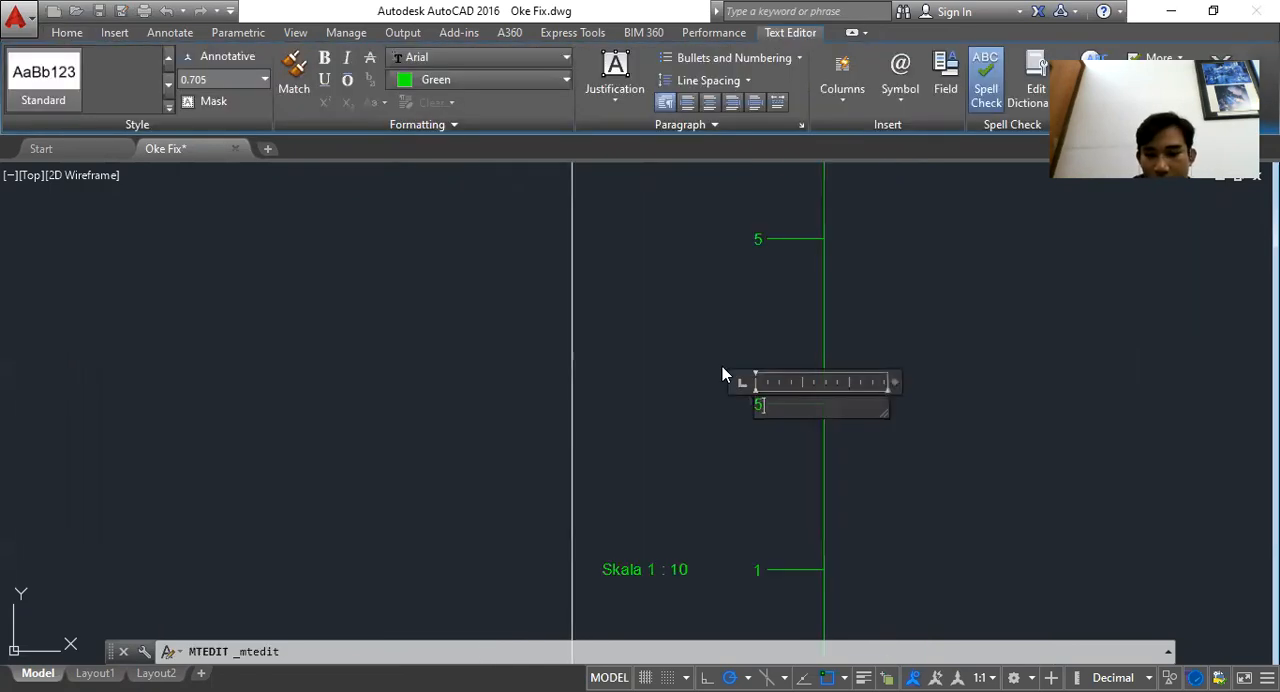
text(4)
scroll(759, 553, up, 4)
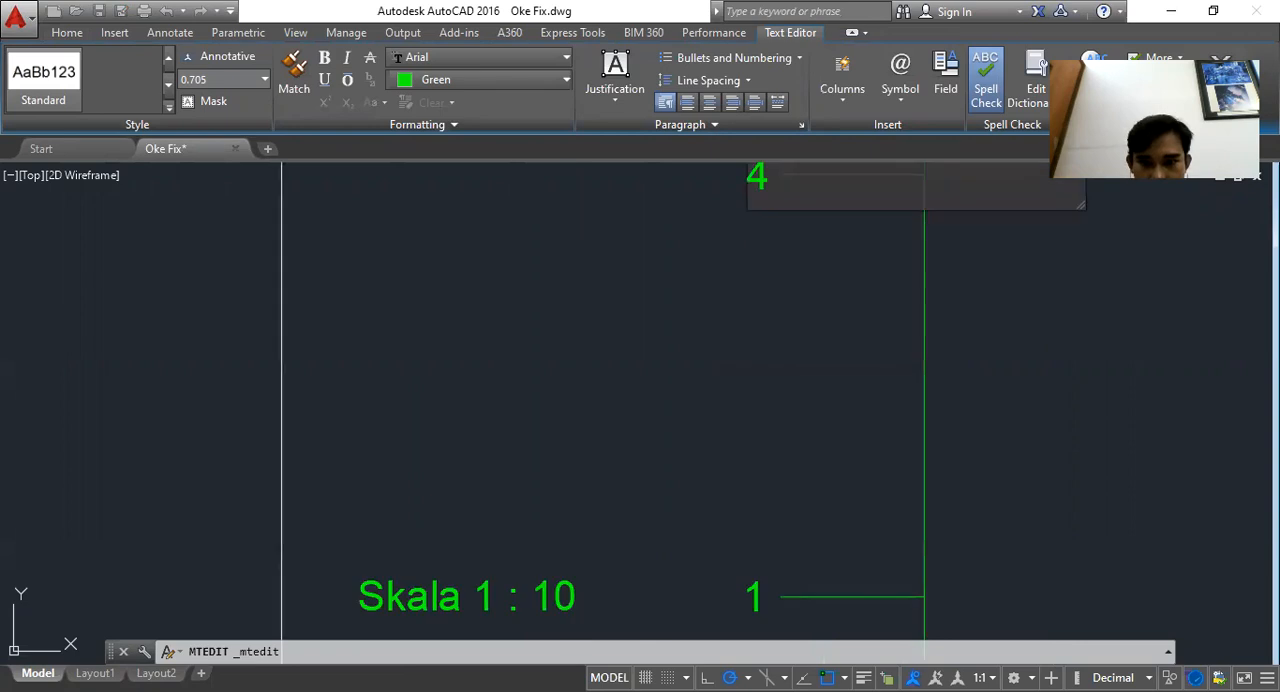
click(743, 467)
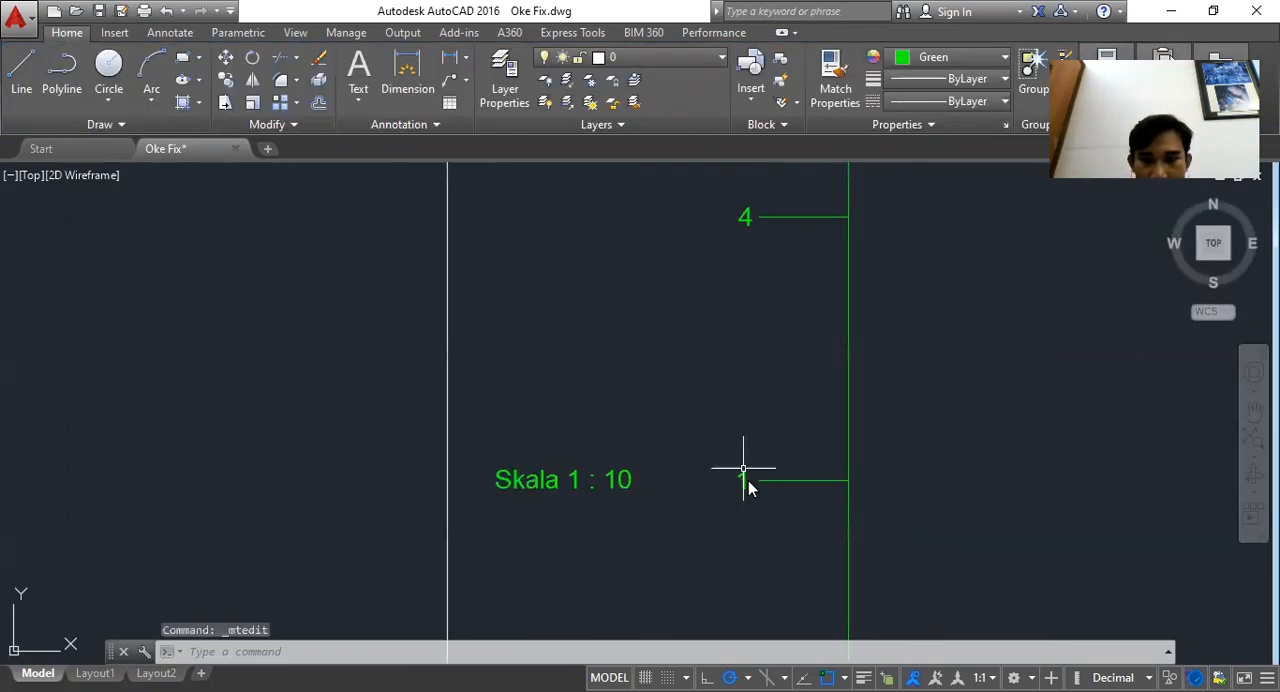
Change the draft axis tick label beside the Skala 1 : 10 text to 3
double_click(731, 488)
text(3)
scroll(733, 470, down, 5)
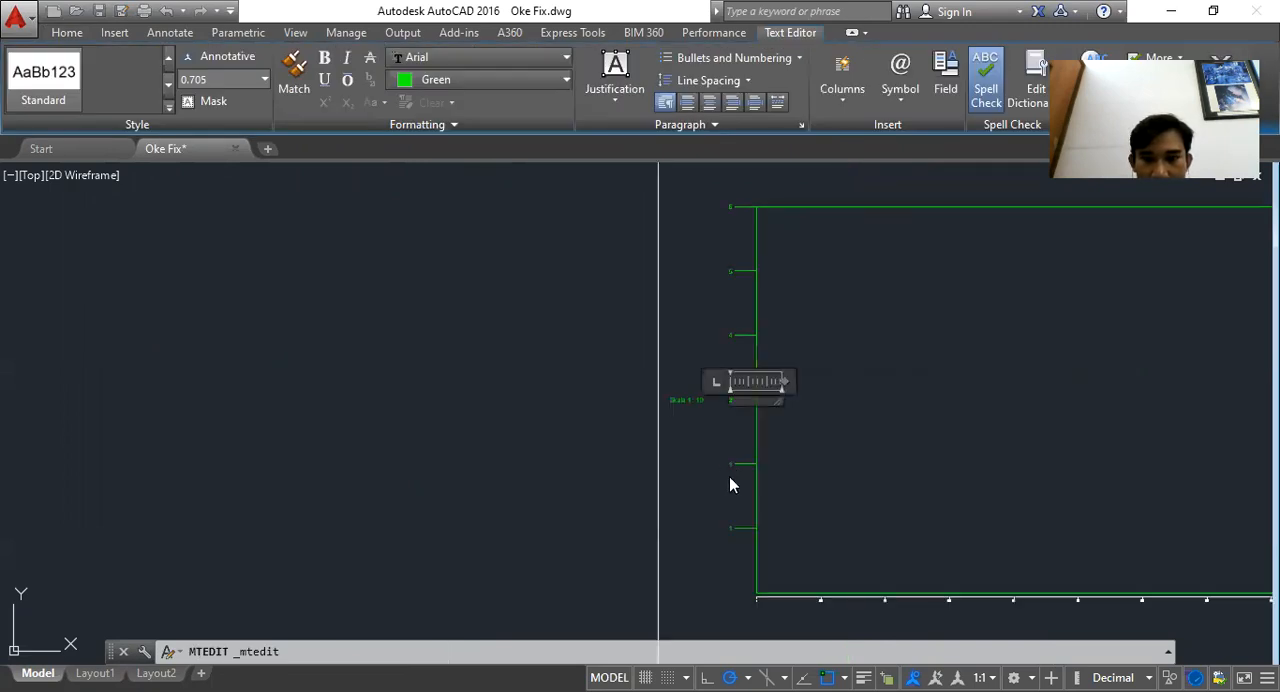
scroll(746, 354, up, 3)
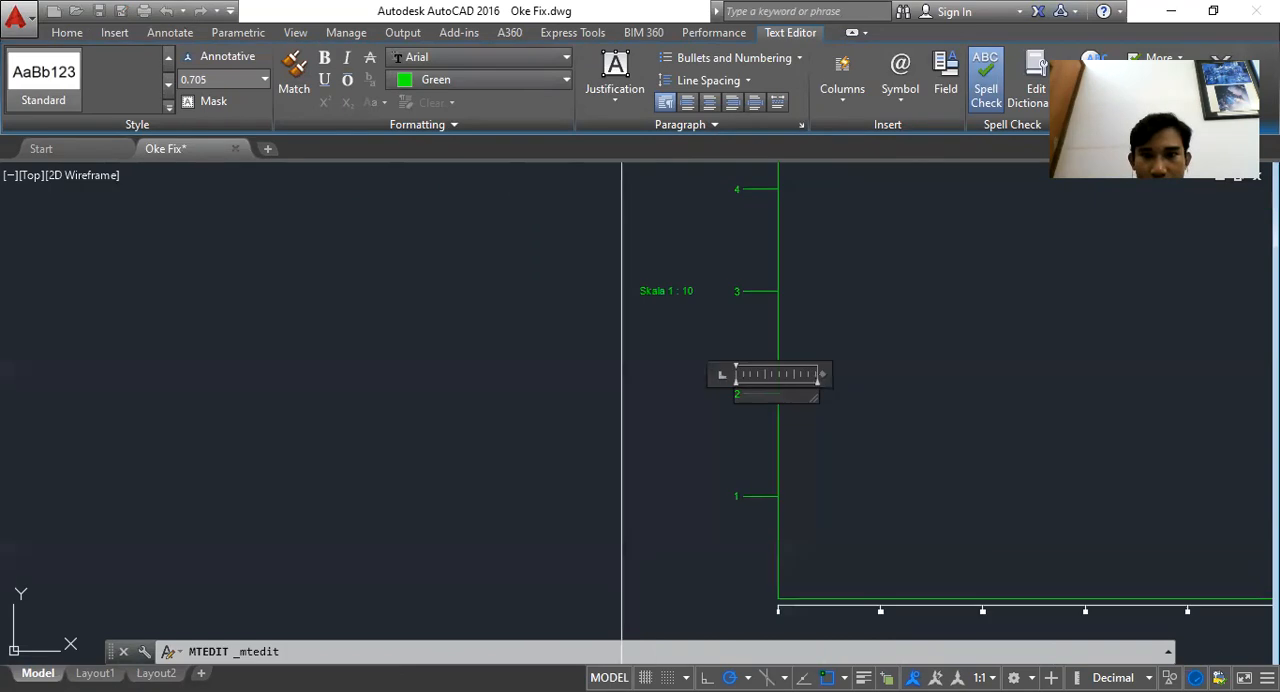
click(841, 347)
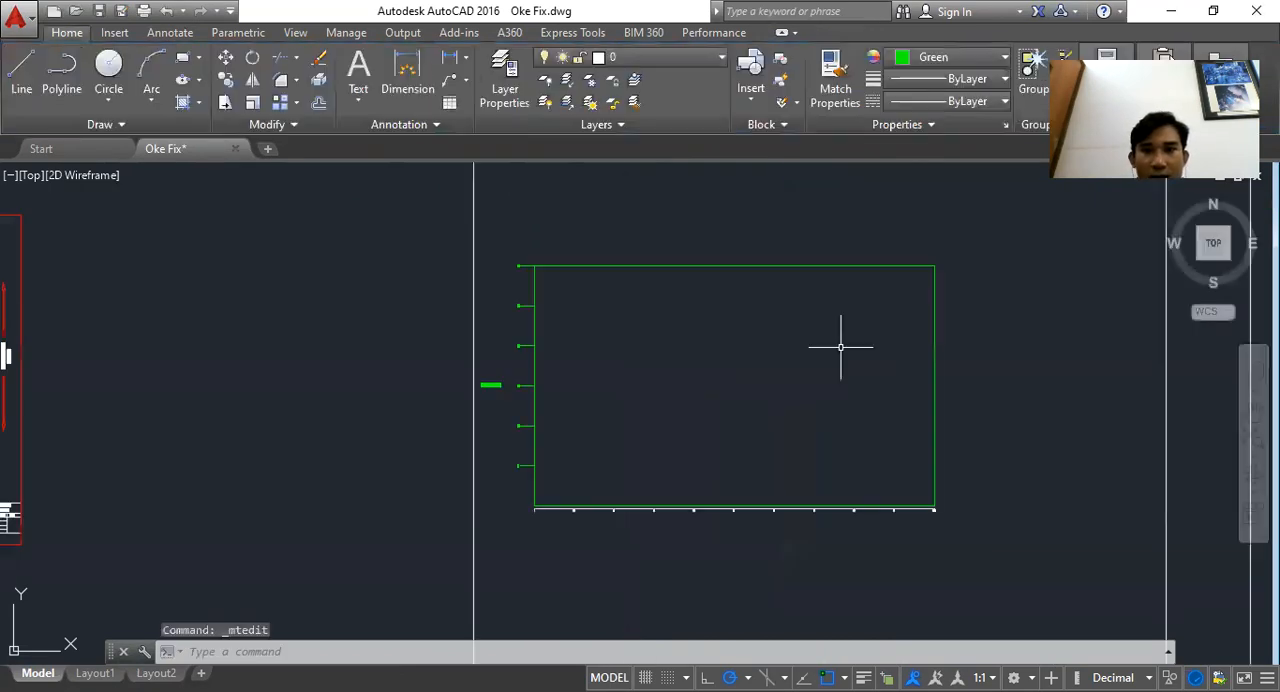
scroll(547, 273, up, 5)
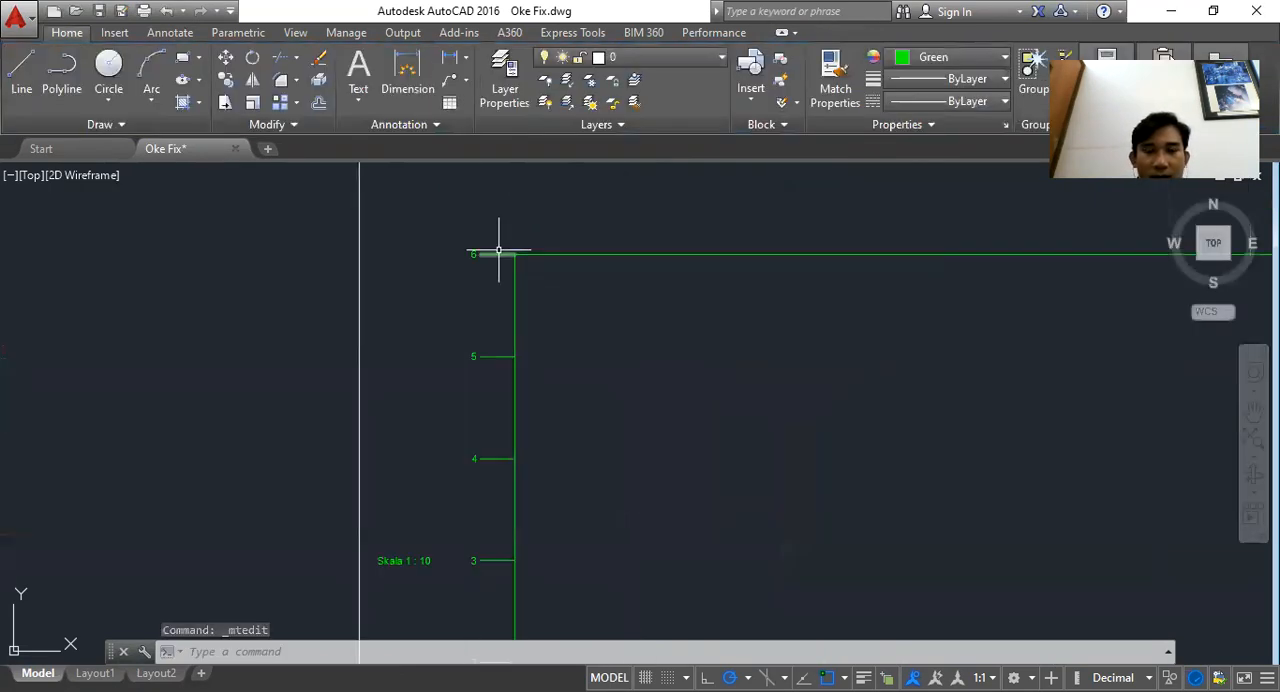
scroll(494, 258, up, 2)
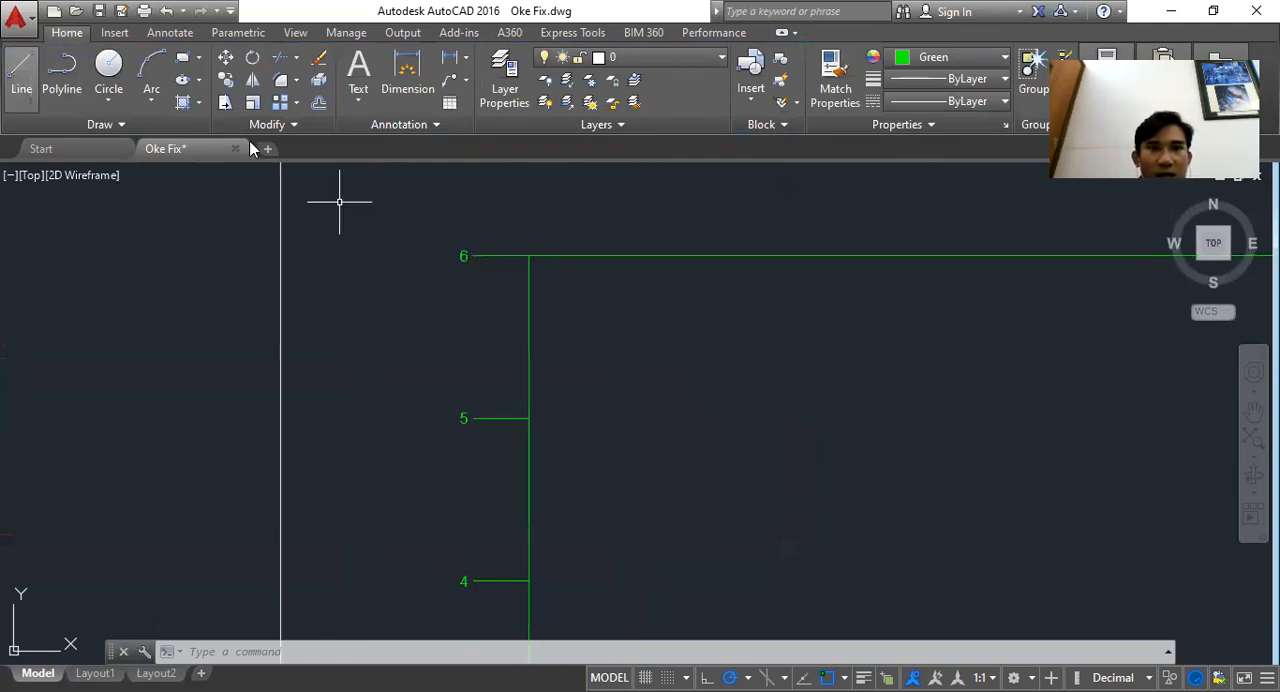
drag(512, 201, 553, 283)
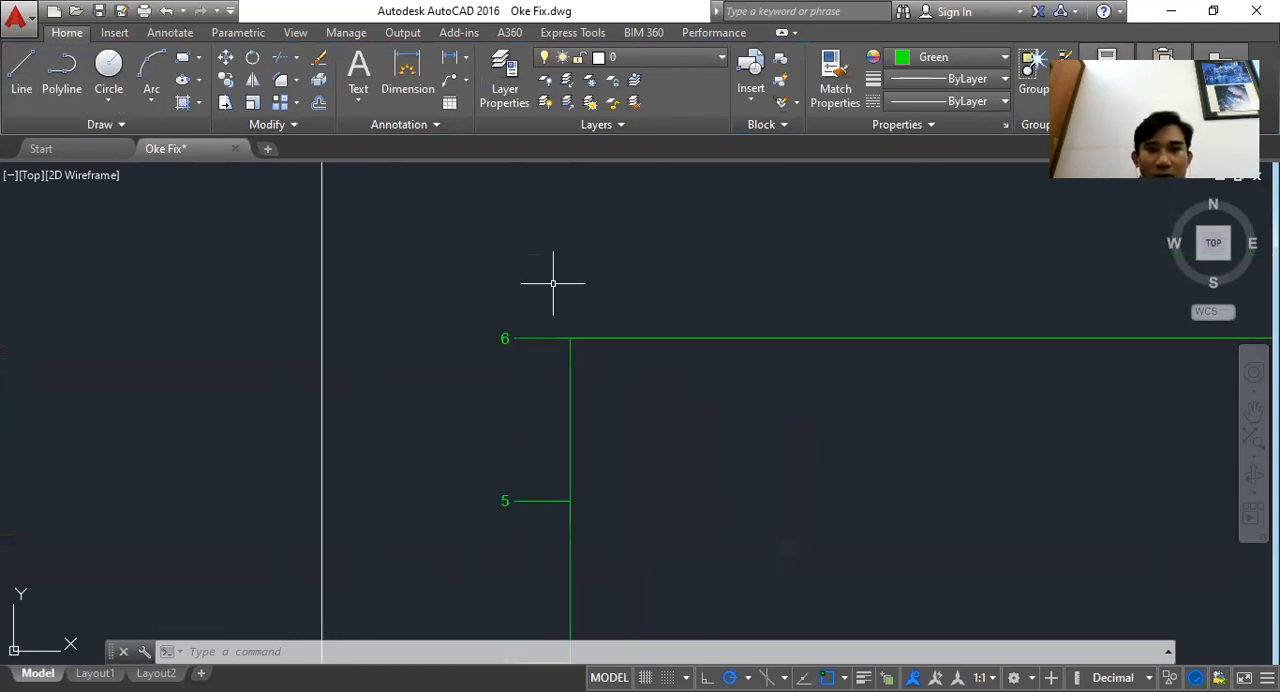
key(Escape)
key(Escape)
key(Escape)
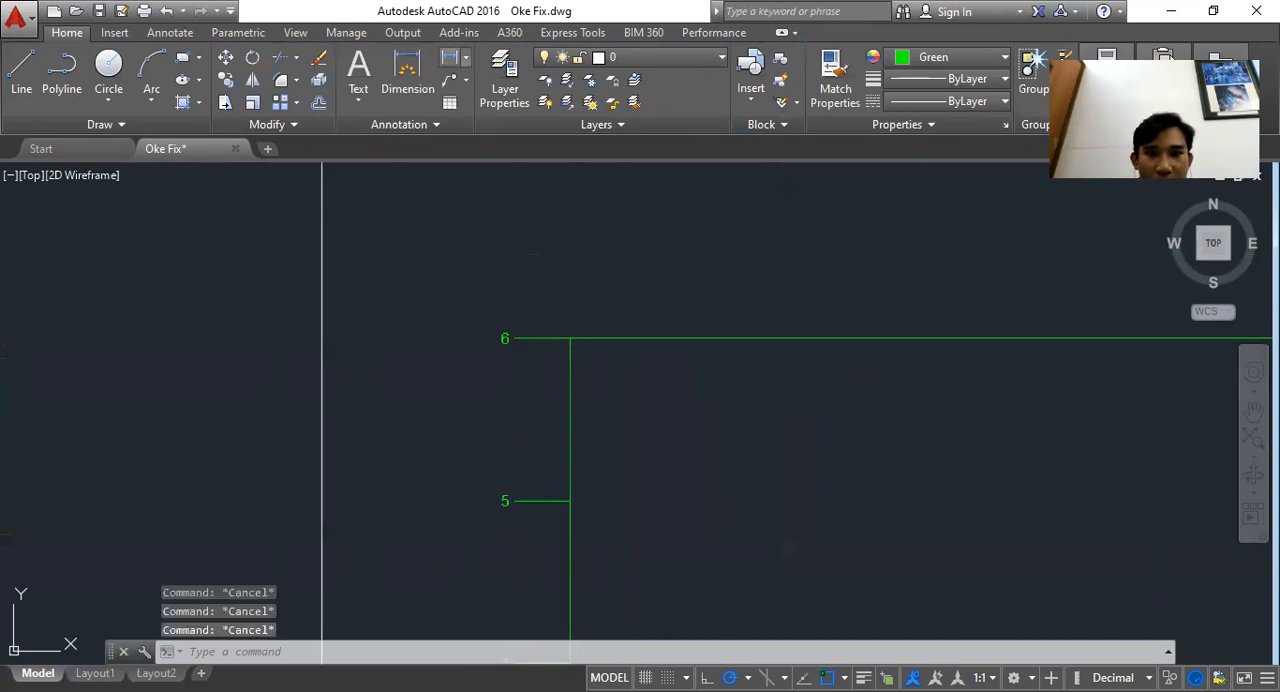
Add nine evenly spaced minor tick marks on the draft axis between the 5 and 6 marks
click(407, 75)
click(569, 338)
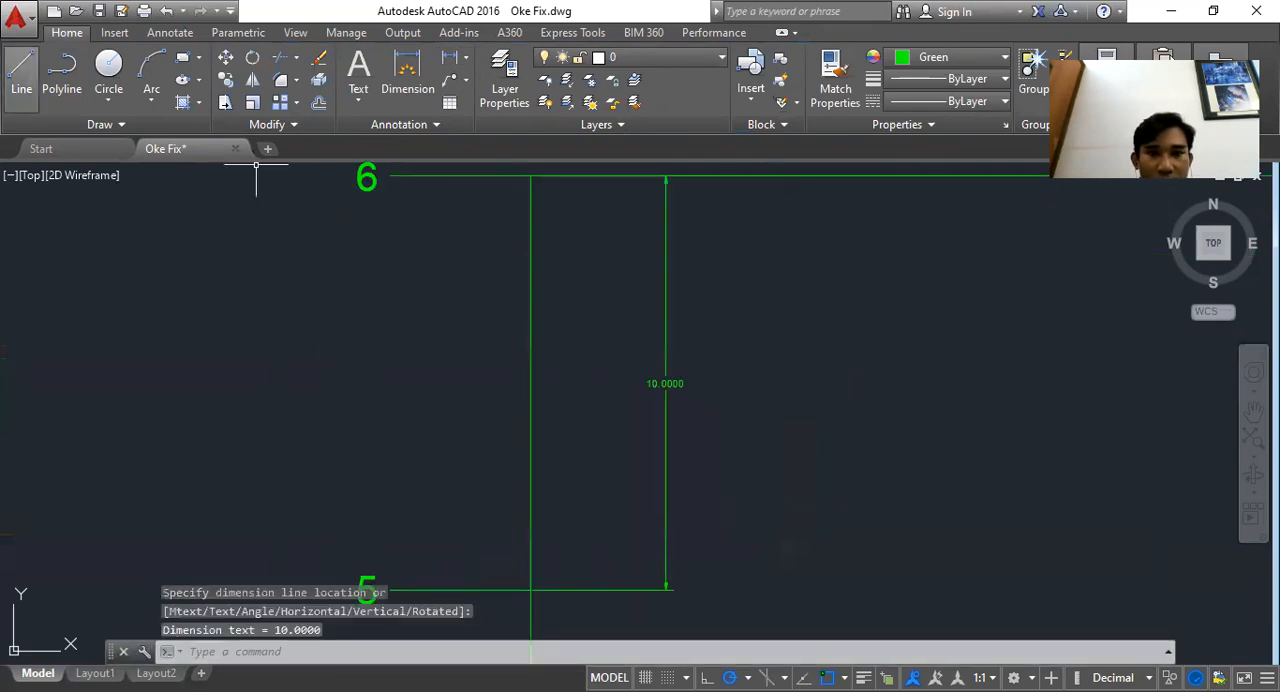
click(21, 75)
click(532, 590)
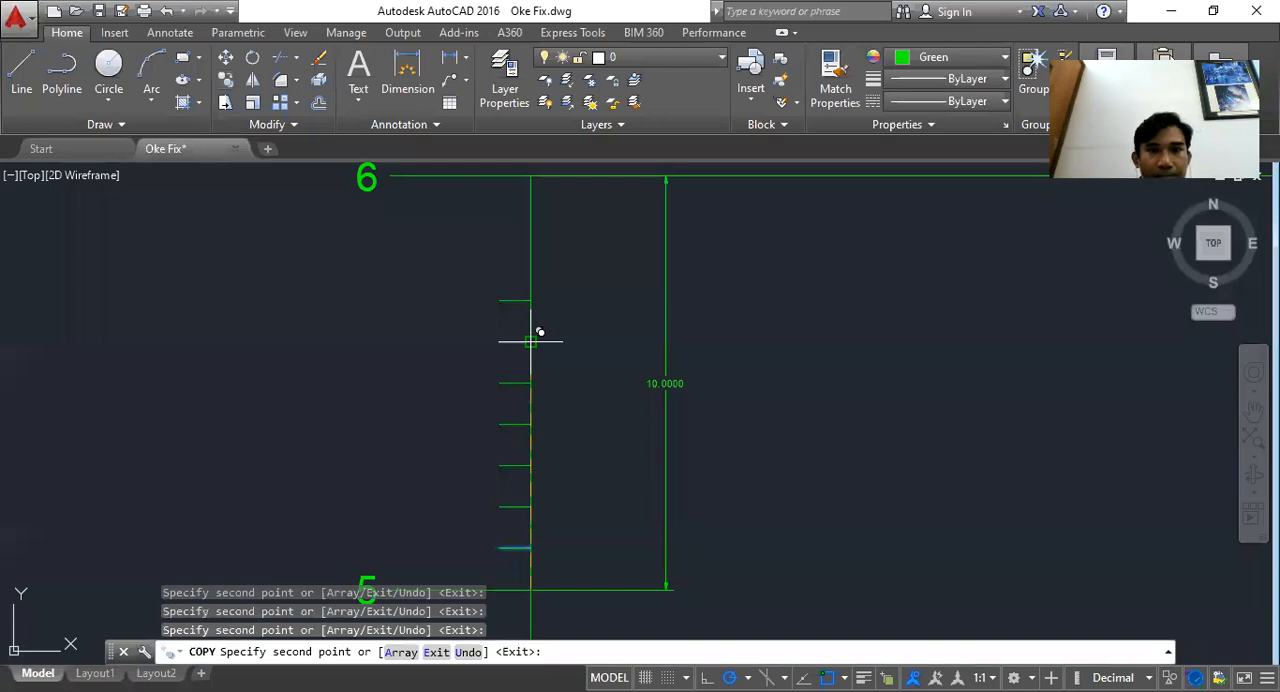
Lengthen the middle minor tick between the 5 and 6 marks
key(Escape)
click(505, 384)
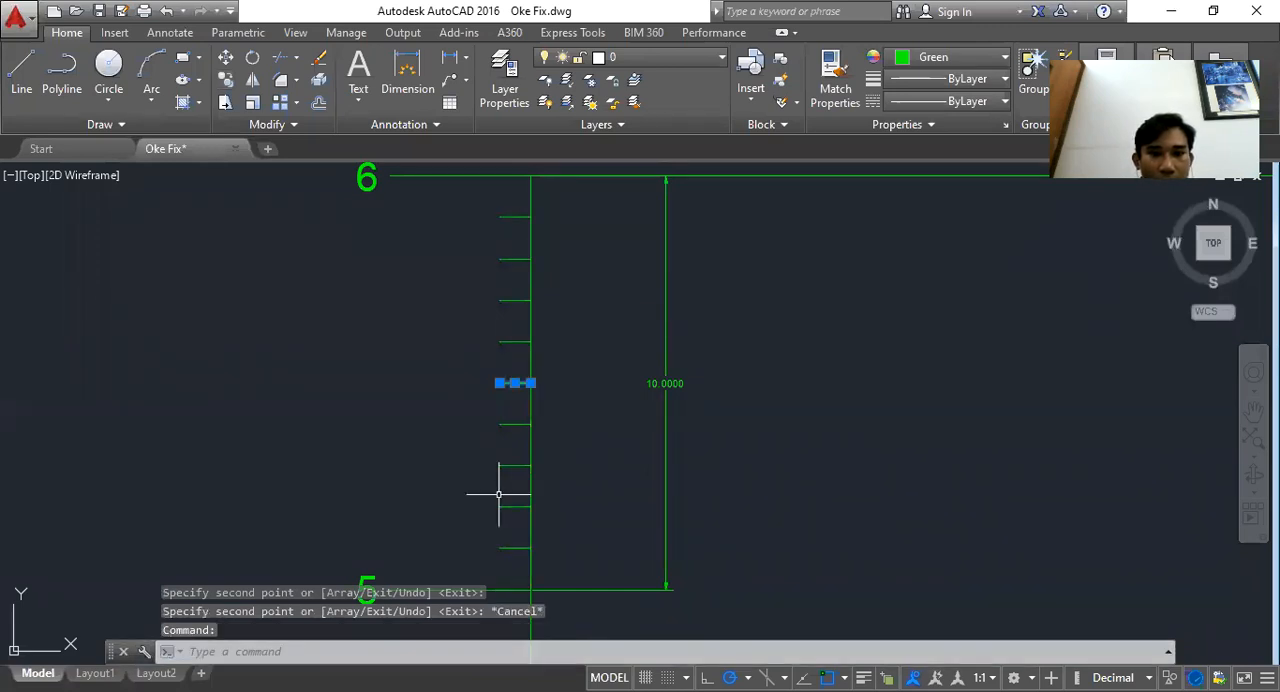
click(490, 368)
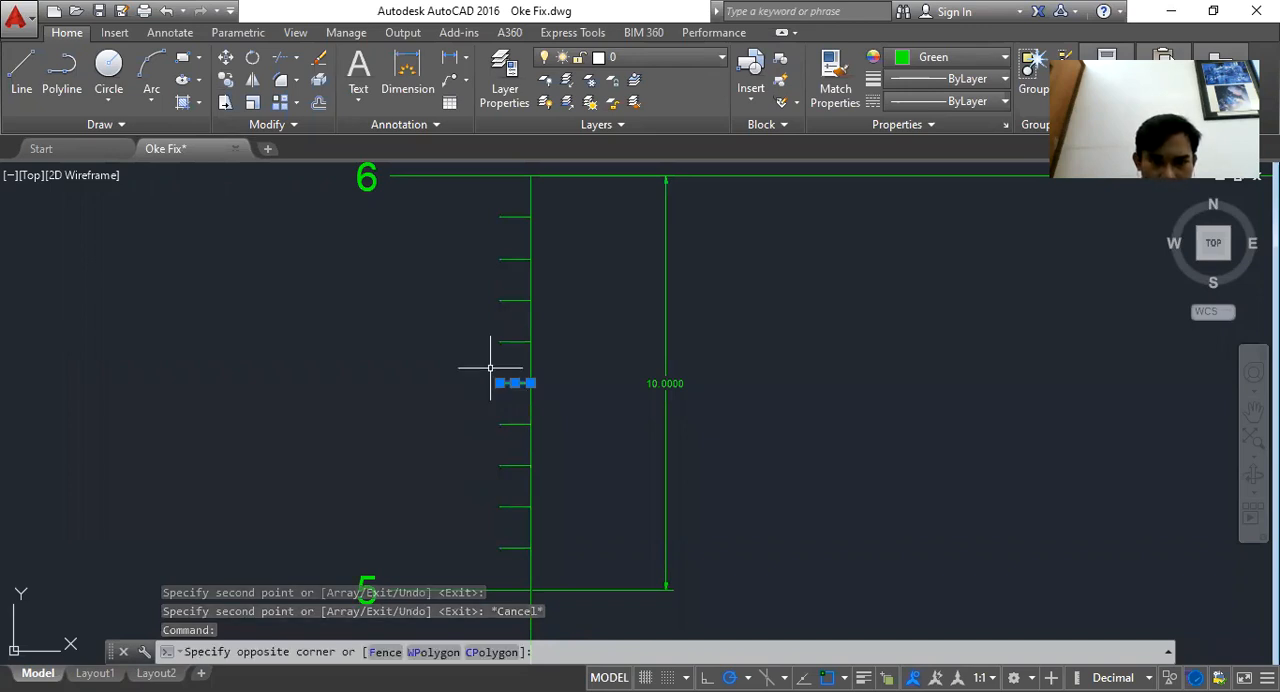
click(499, 383)
click(450, 383)
key(Escape)
Delete the temporary vertical dimension between the 5 and 6 marks
scroll(546, 349, down, 5)
click(593, 364)
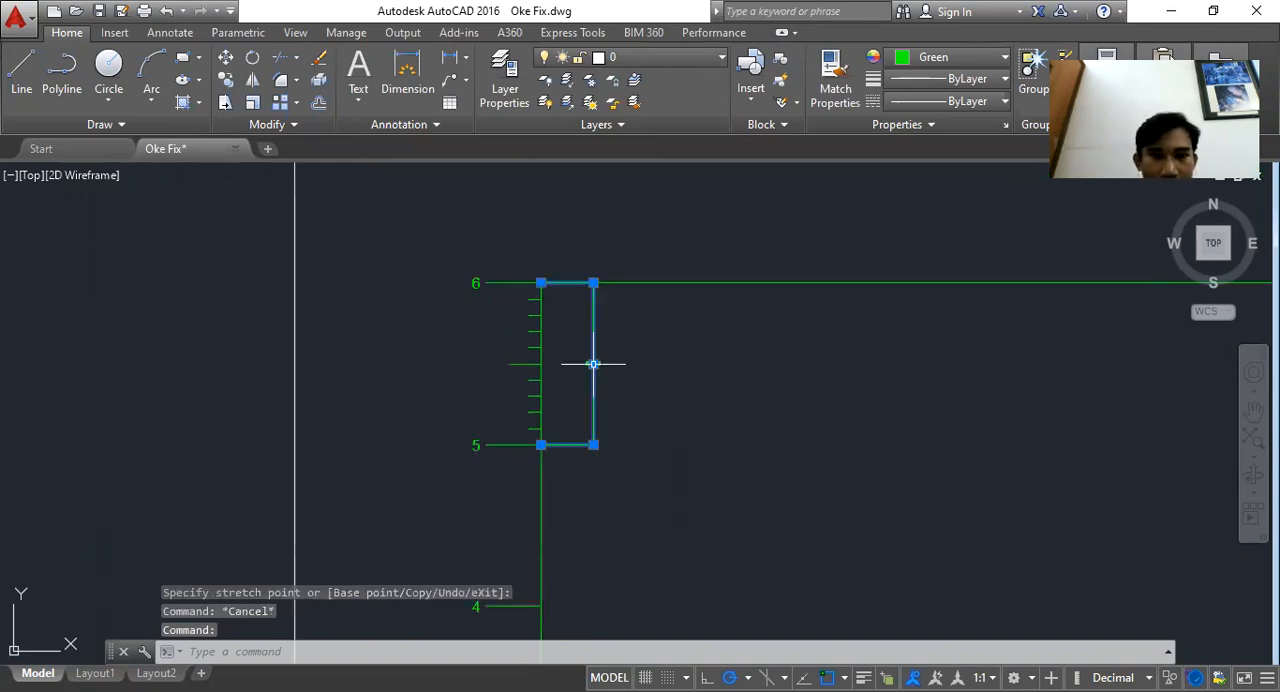
key(Delete)
Copy the minor ticks above the 6 mark and delete the long horizontal line at the 6 level
scroll(530, 428, up, 4)
click(543, 457)
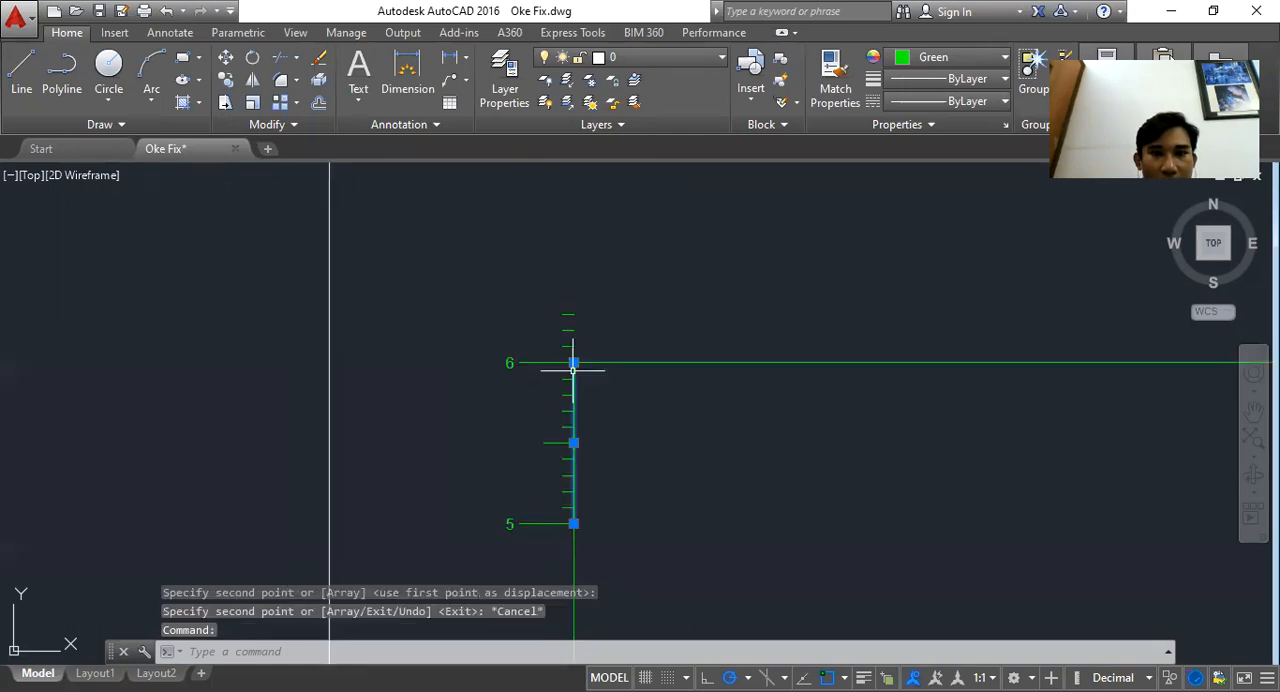
scroll(573, 368, up, 4)
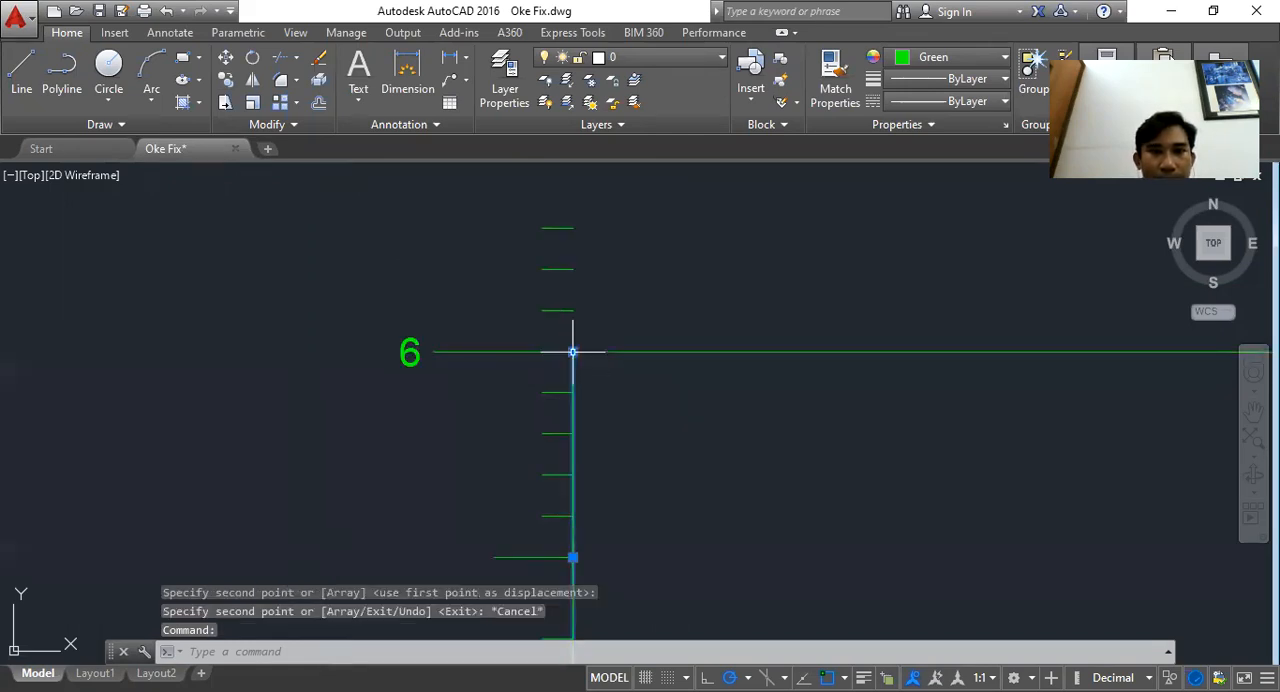
click(573, 352)
key(Escape)
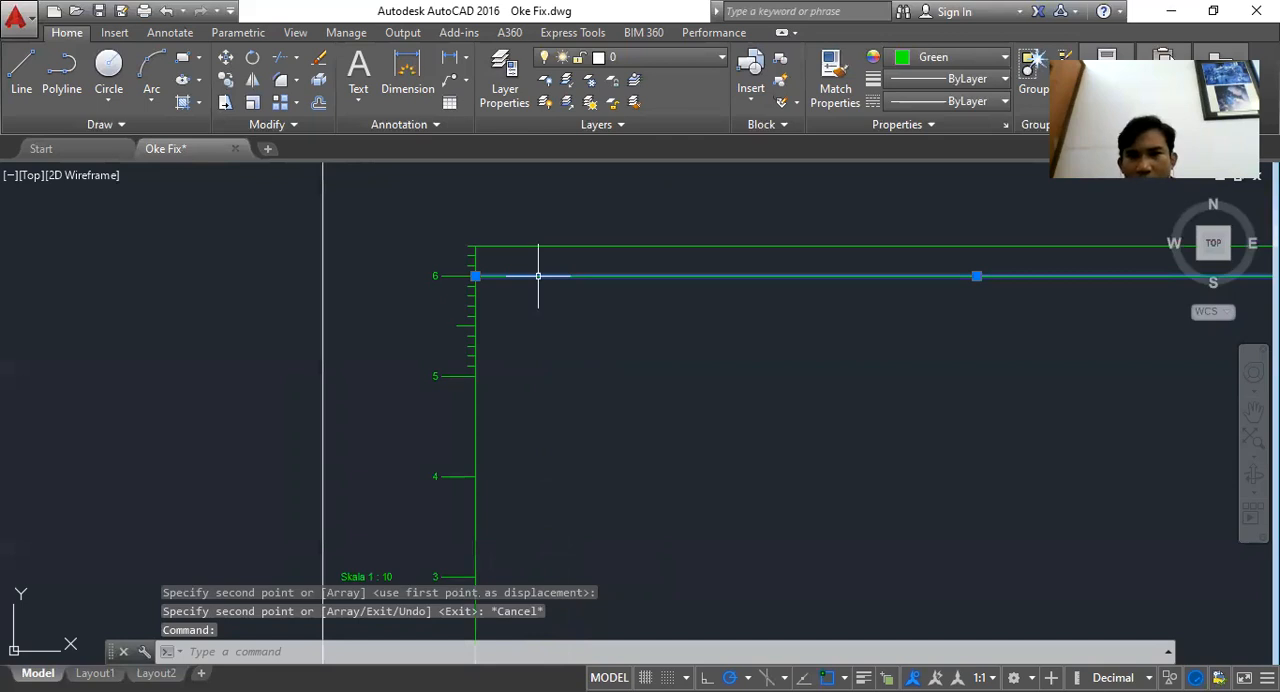
key(Delete)
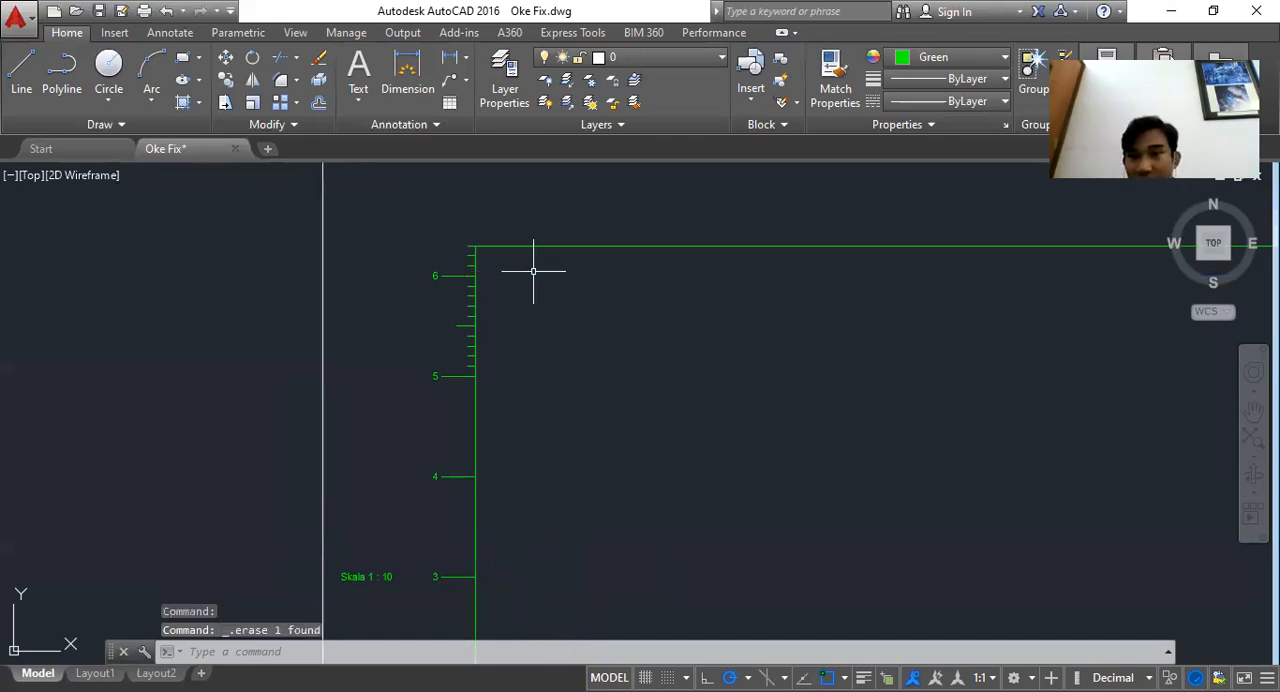
Measure the spacing between the upper ticks with a temporary linear dimension, then delete it
scroll(533, 270, down, 6)
scroll(814, 294, up, 4)
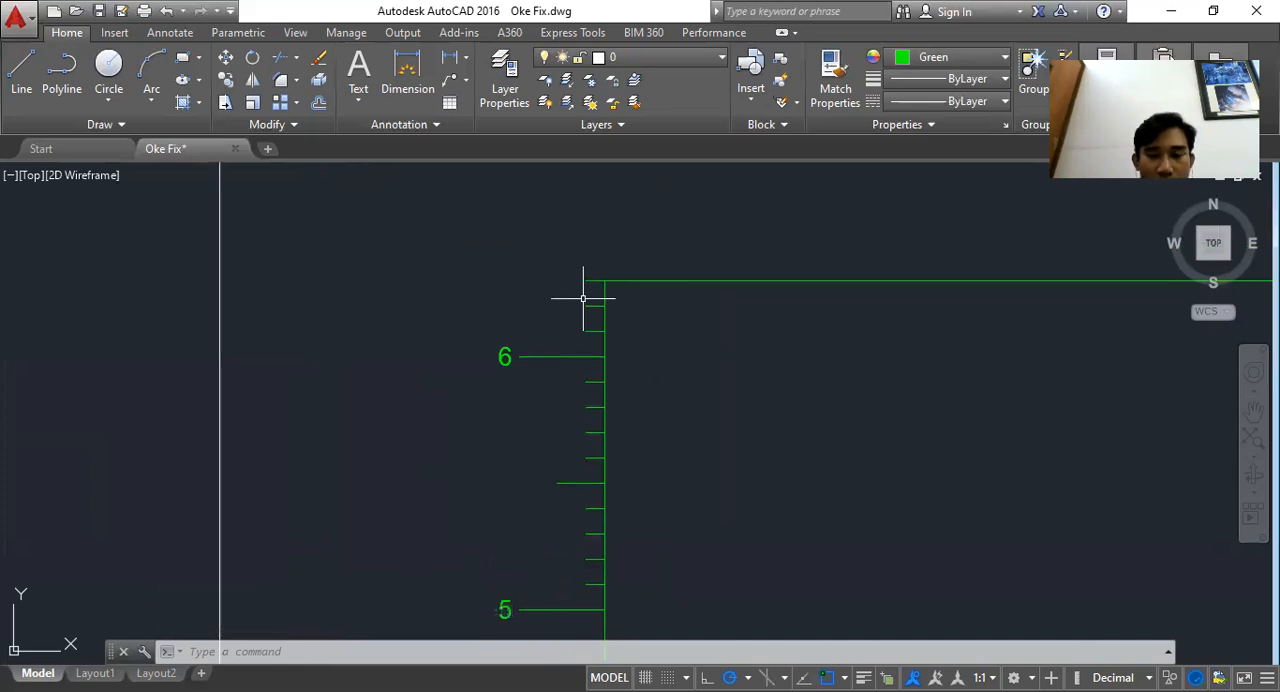
scroll(630, 280, up, 6)
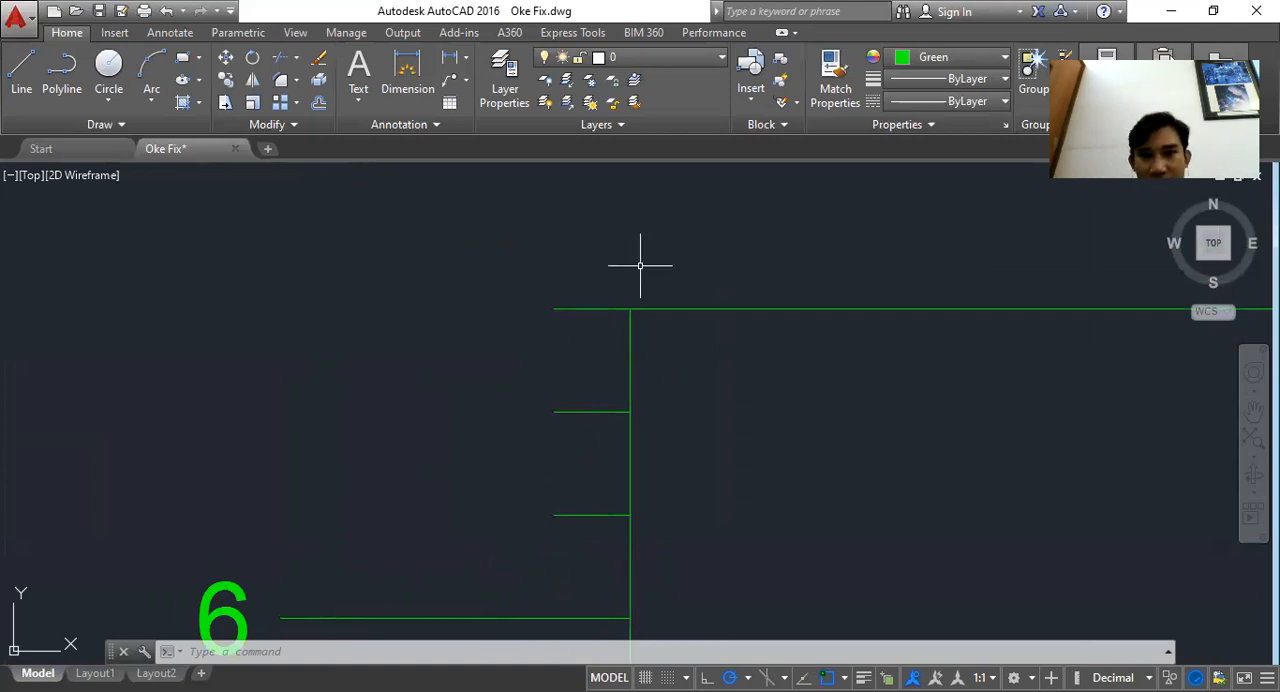
click(443, 61)
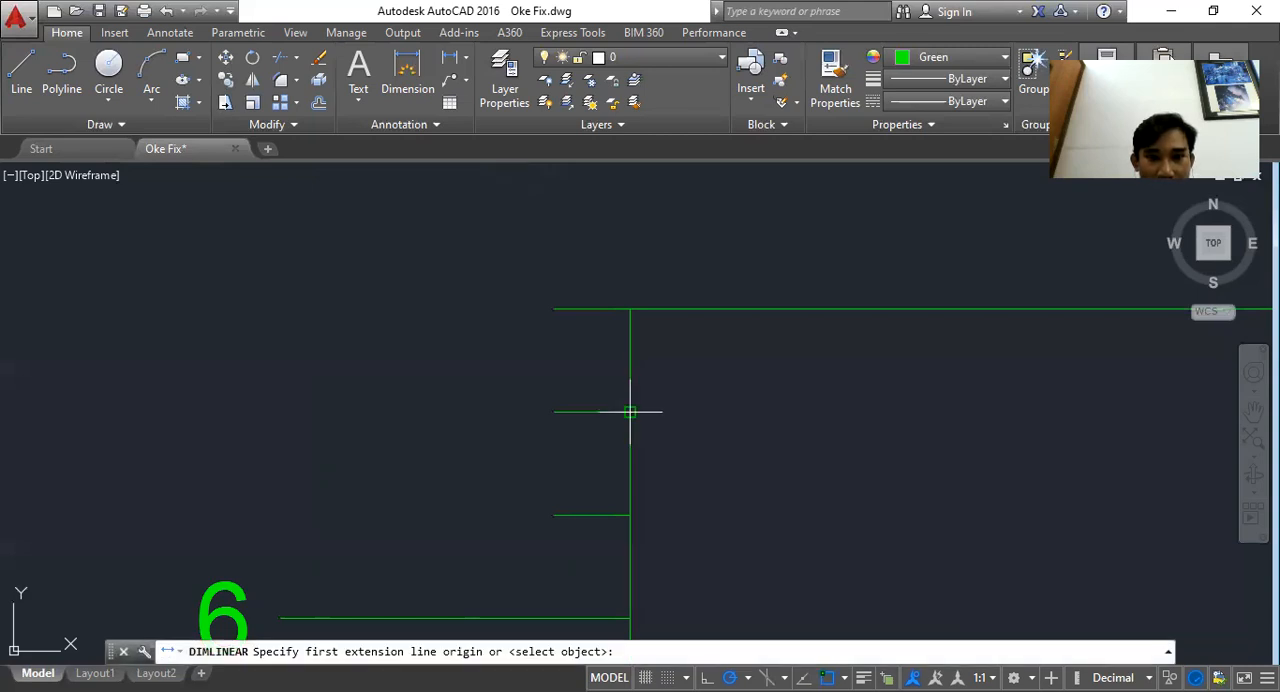
click(630, 411)
click(630, 309)
click(493, 360)
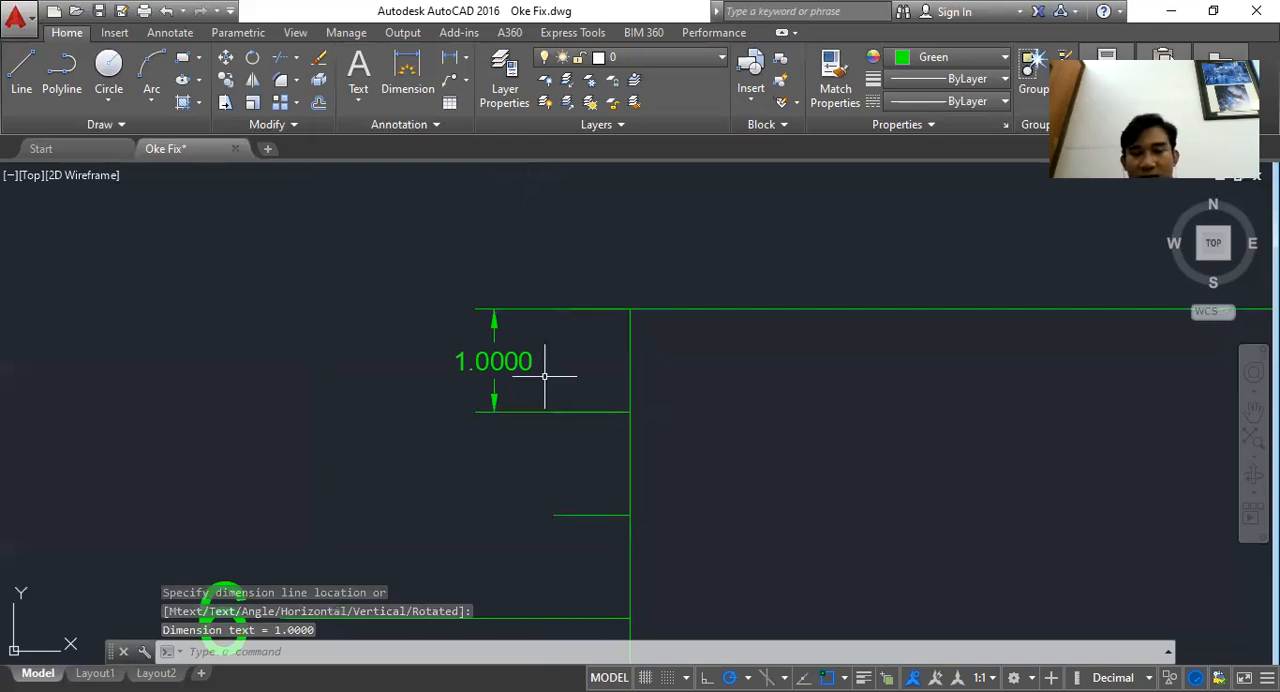
click(512, 361)
key(Delete)
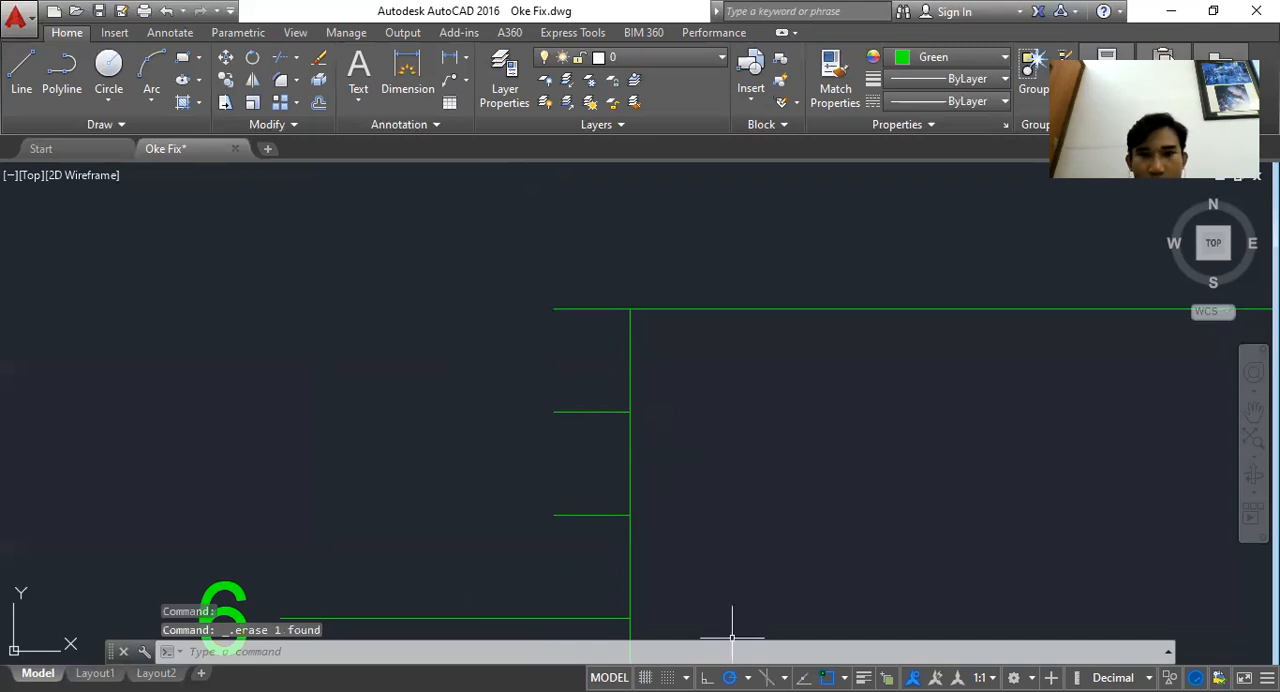
Switch to Excel and browse the HCBC sheet for the result of hydrostatic calculation tables
key(alt+Tab)
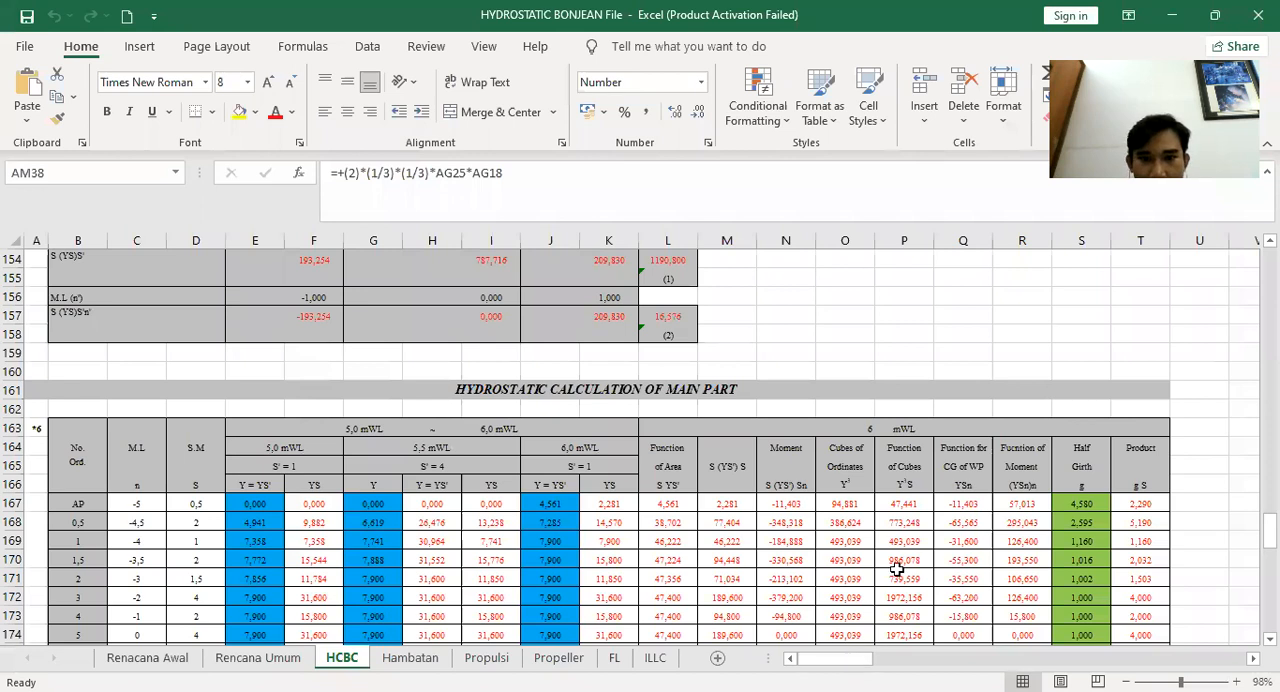
scroll(836, 666, down, 9)
drag(836, 666, 919, 575)
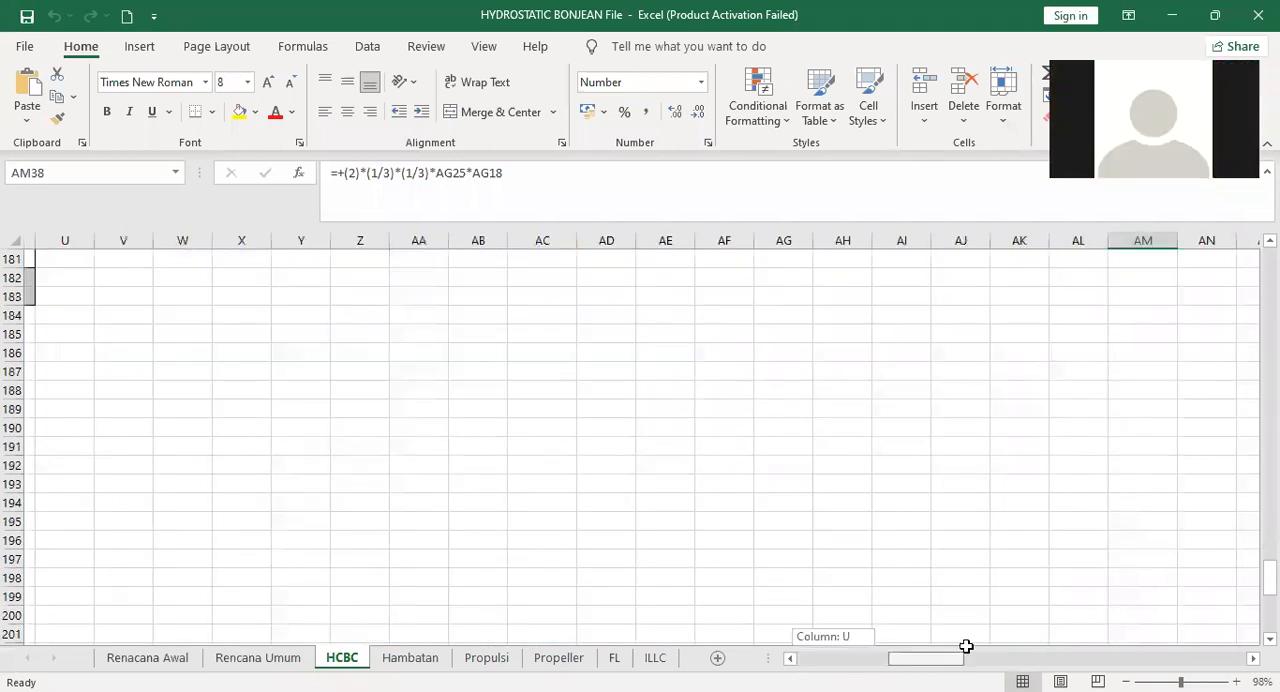
scroll(966, 661, up, 20)
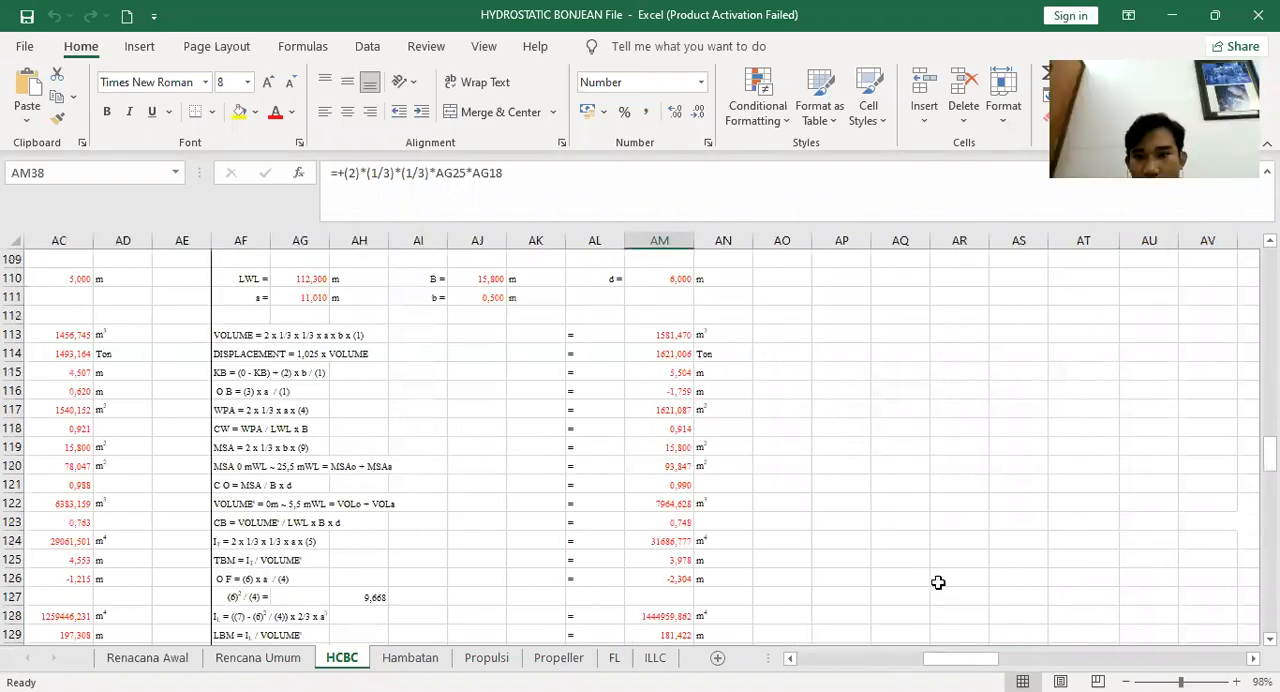
drag(1012, 662, 1086, 659)
scroll(561, 258, right, 2)
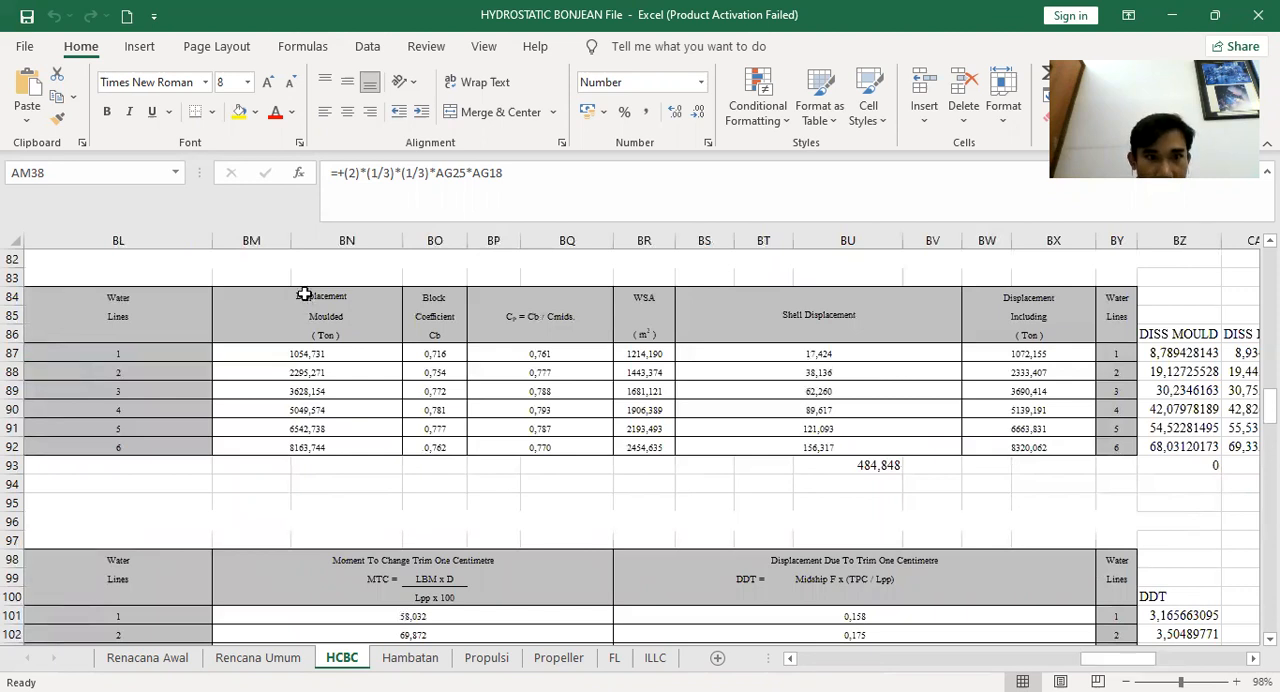
scroll(370, 344, up, 6)
scroll(370, 344, up, 9)
scroll(370, 344, down, 3)
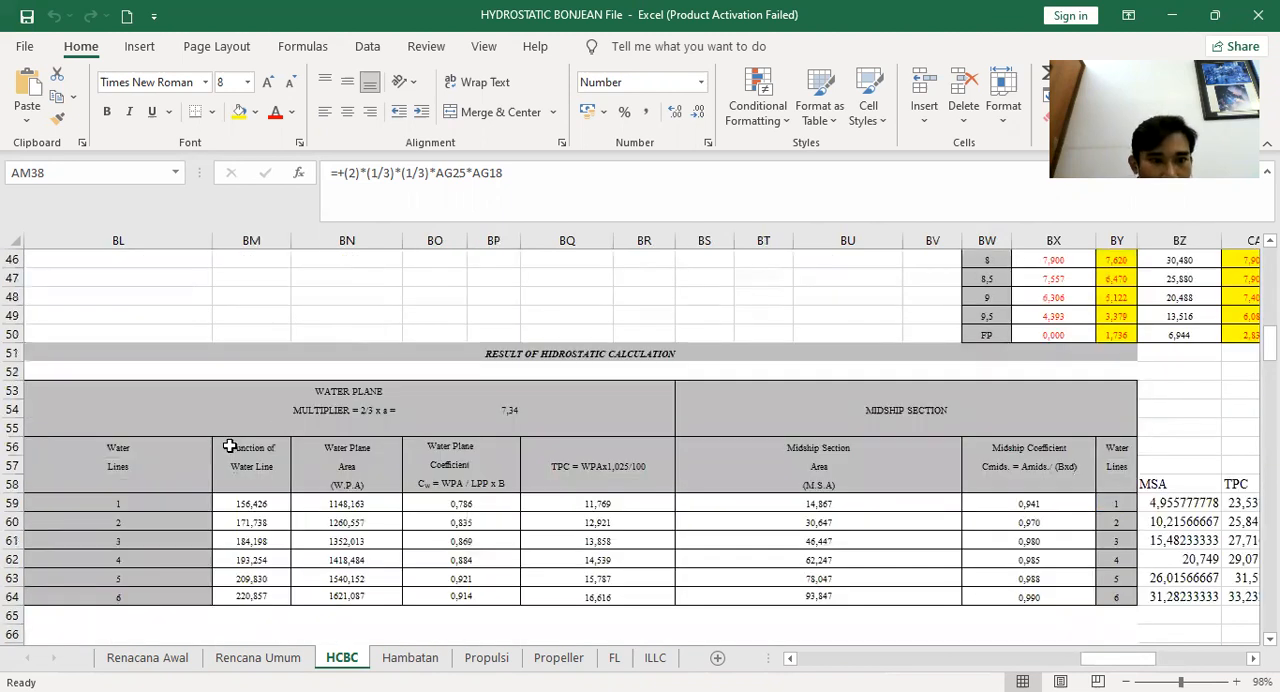
Fill the Water Plane Area header yellow, the Water Plane Coefficient header green and the TPC header yellow
mouse_move(343, 483)
mouse_down()
mouse_move(350, 502)
mouse_move(358, 484)
mouse_up()
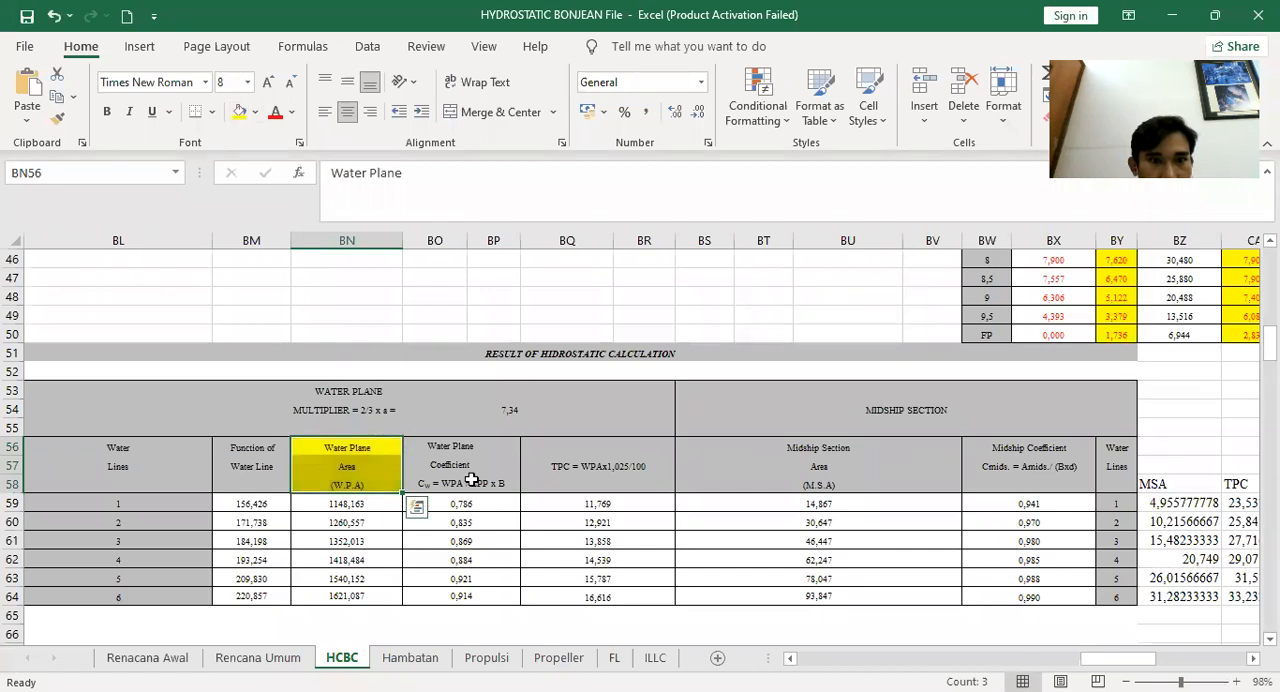
key(Right)
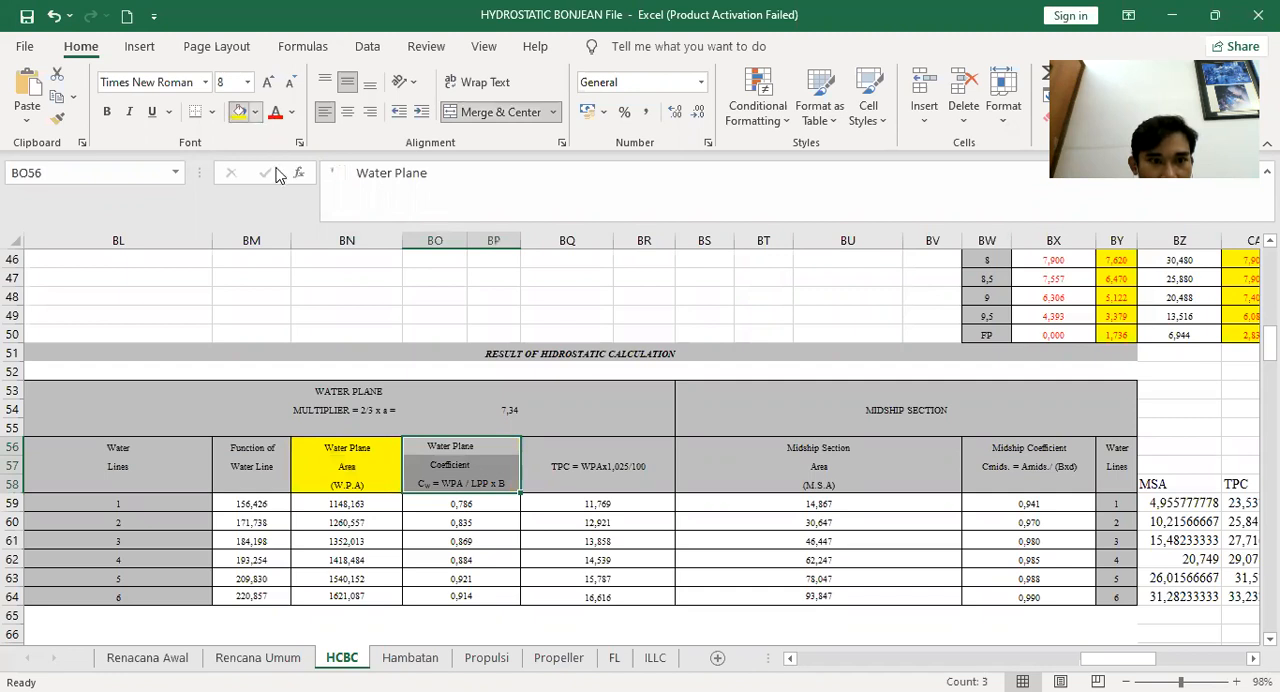
click(302, 287)
click(592, 475)
click(255, 113)
click(286, 288)
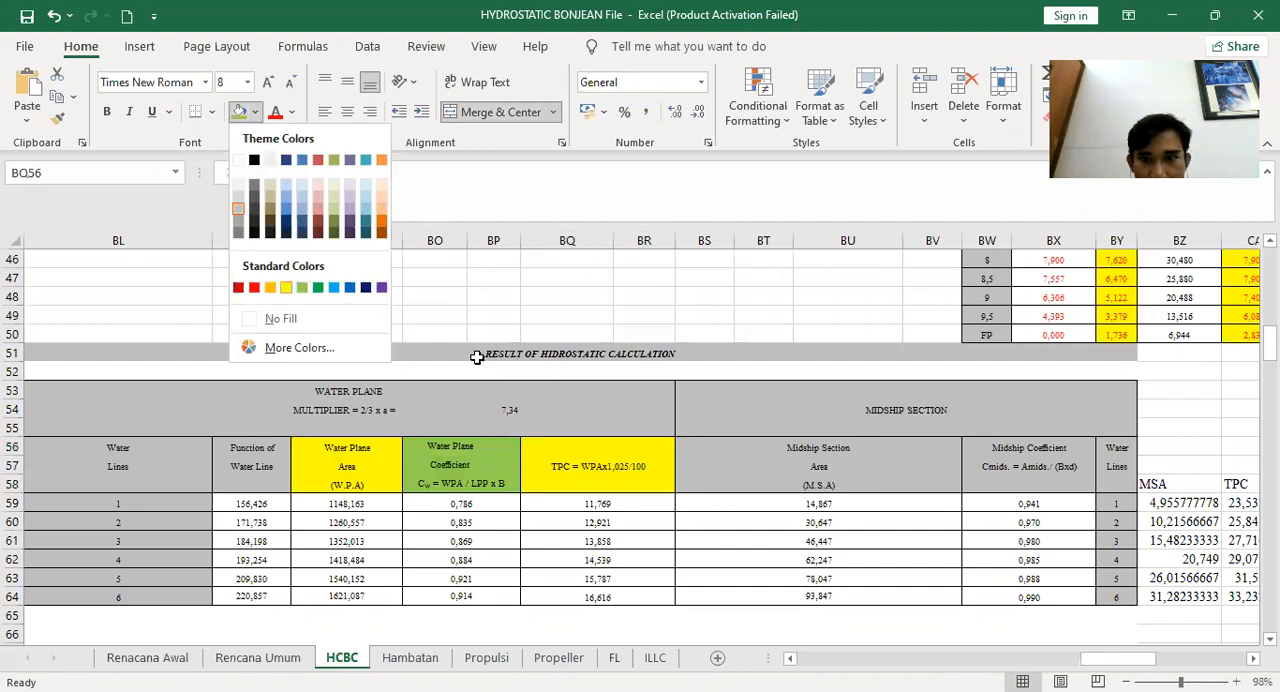
Fill the Midship Section Area header yellow and the Midship Coefficient header green
click(800, 480)
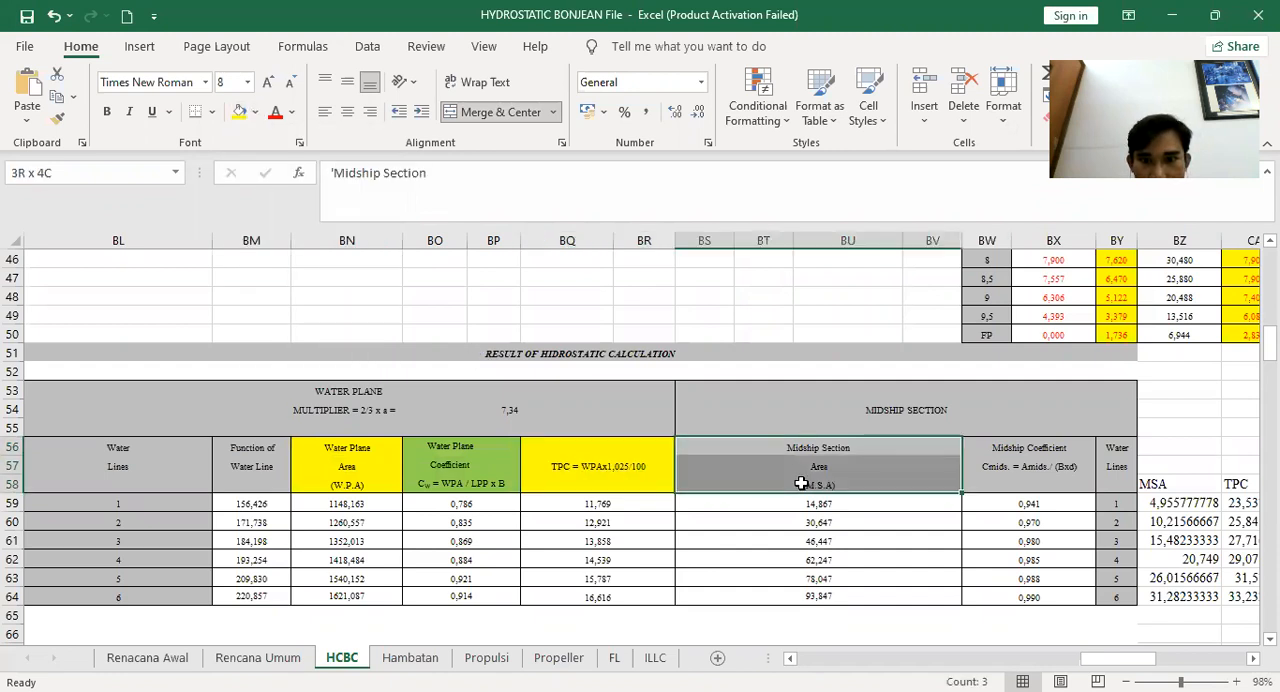
click(245, 117)
drag(994, 449, 1030, 477)
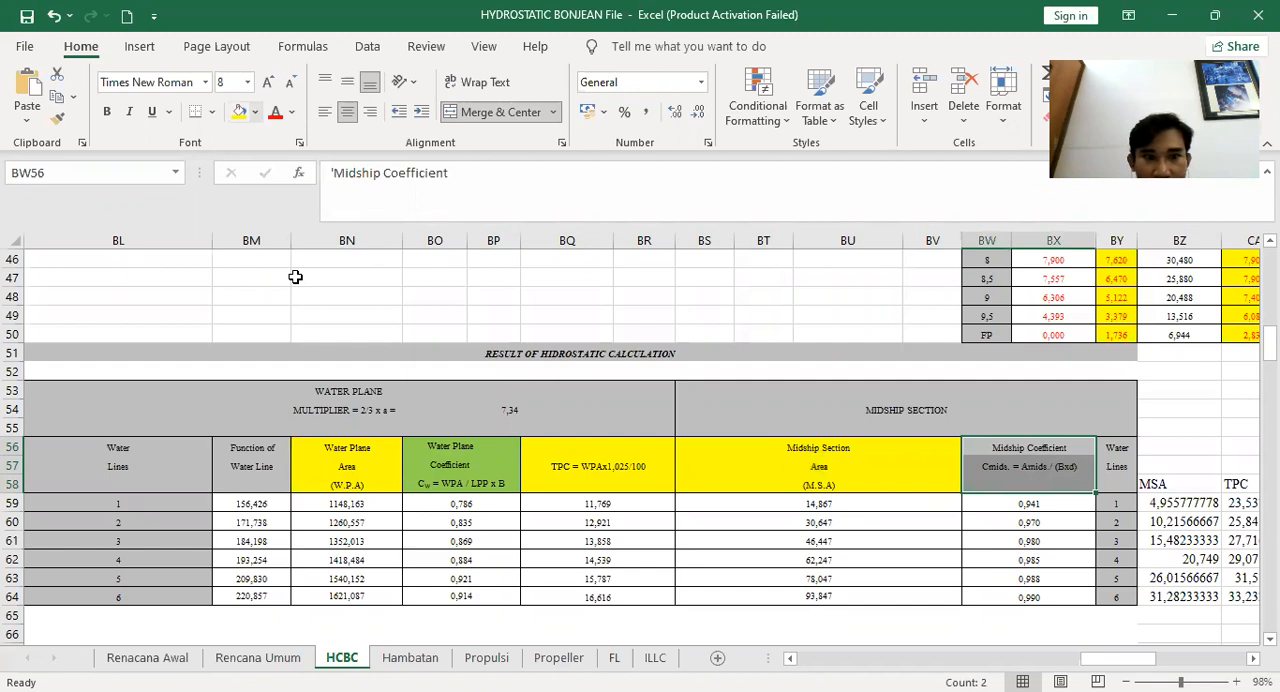
key(F4)
scroll(419, 468, down, 3)
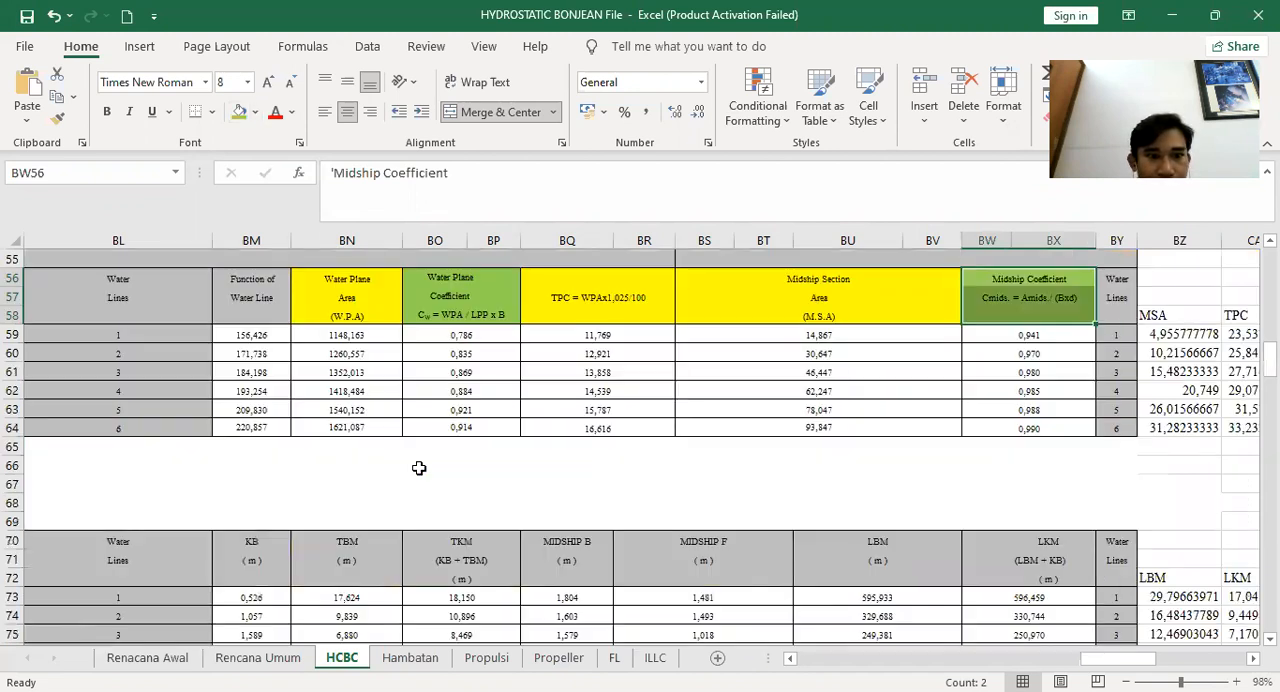
Fill the KB, TBM and TKM headers yellow and the MIDSHIP B and MIDSHIP F headers green
drag(281, 578, 557, 580)
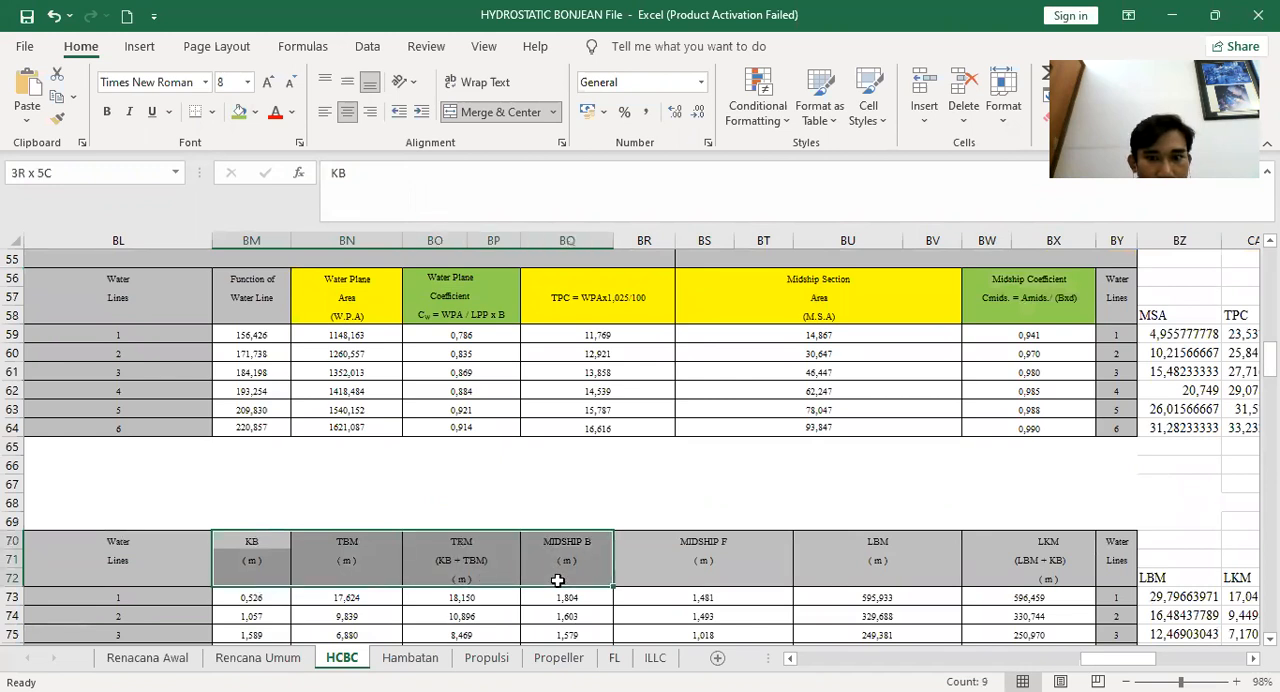
drag(509, 571, 414, 518)
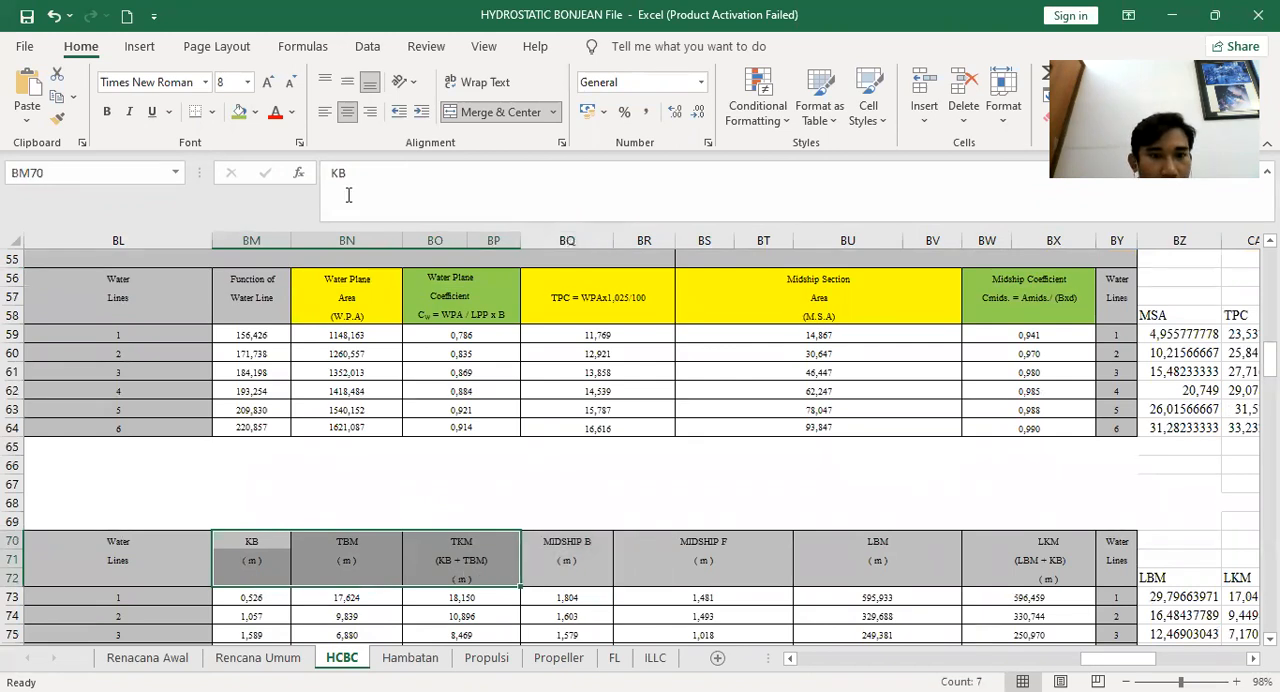
click(257, 113)
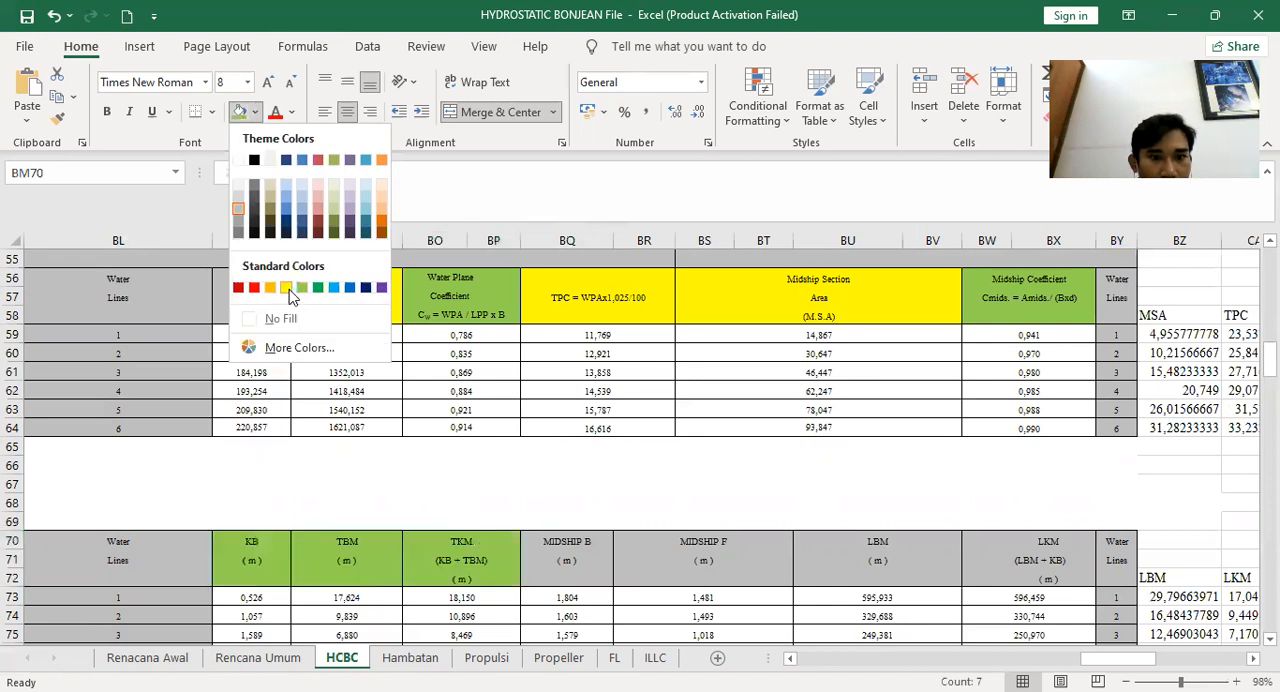
drag(571, 537, 706, 577)
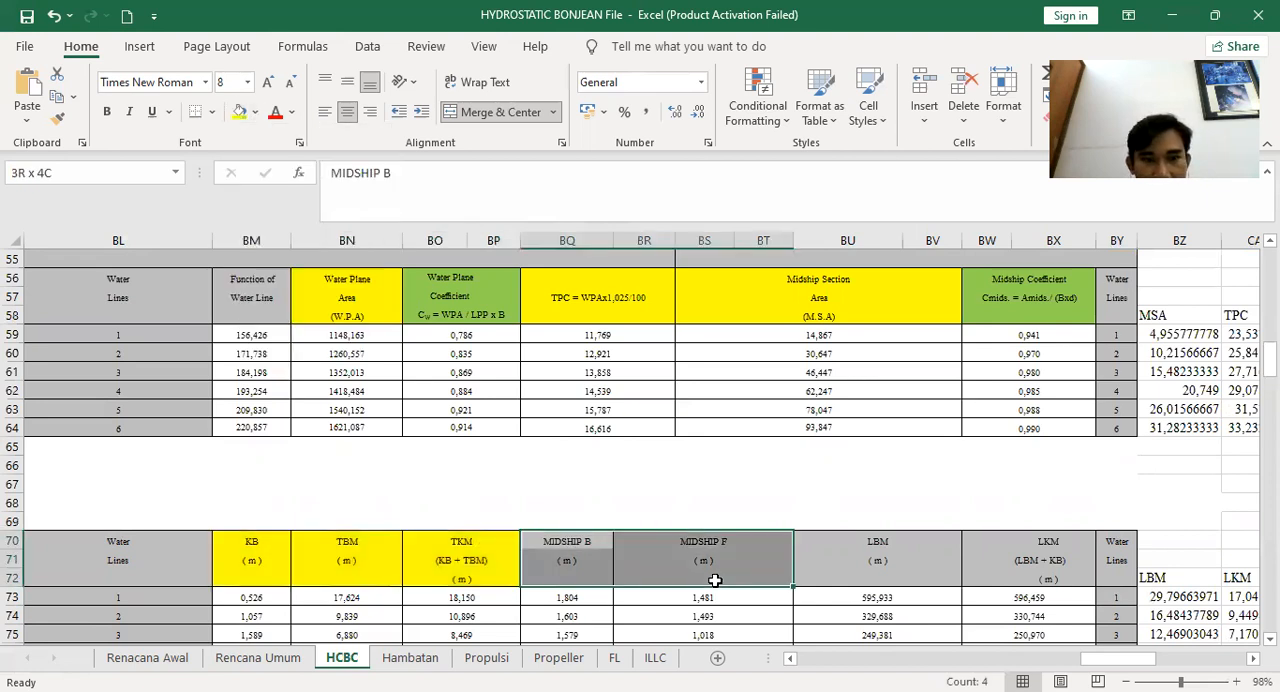
click(257, 113)
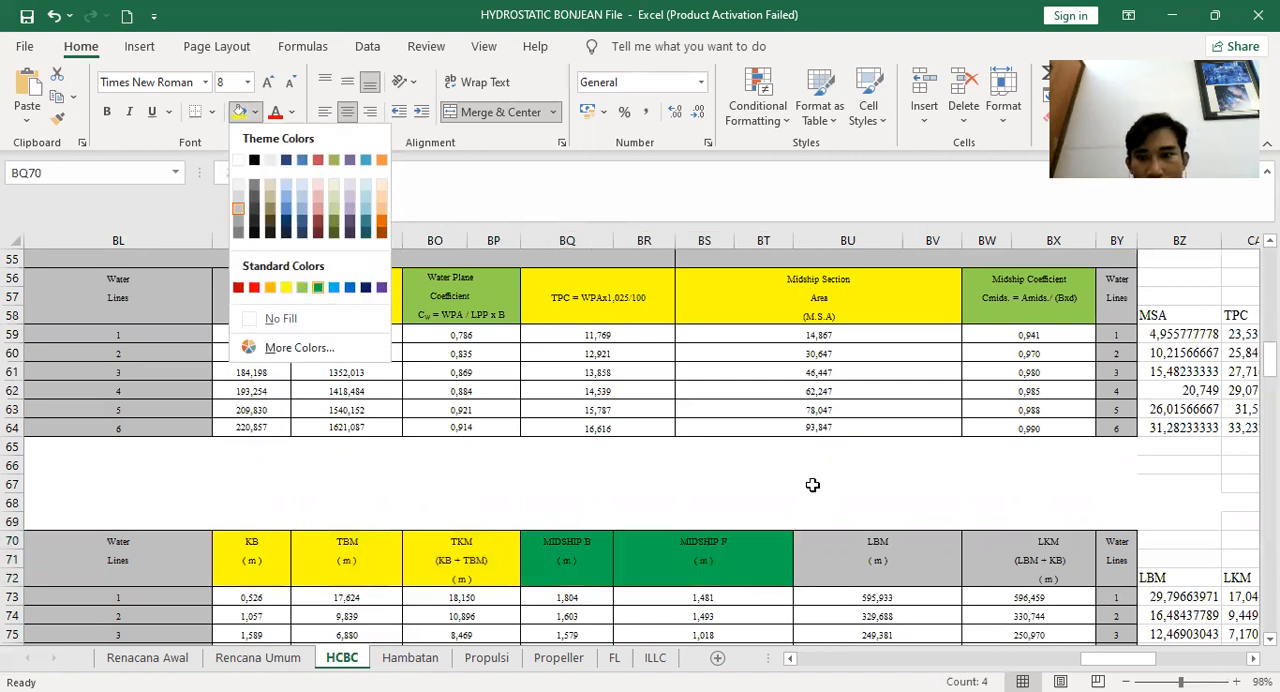
Fill the Displacement Moulded header yellow
scroll(848, 362, down, 3)
drag(850, 372, 1005, 410)
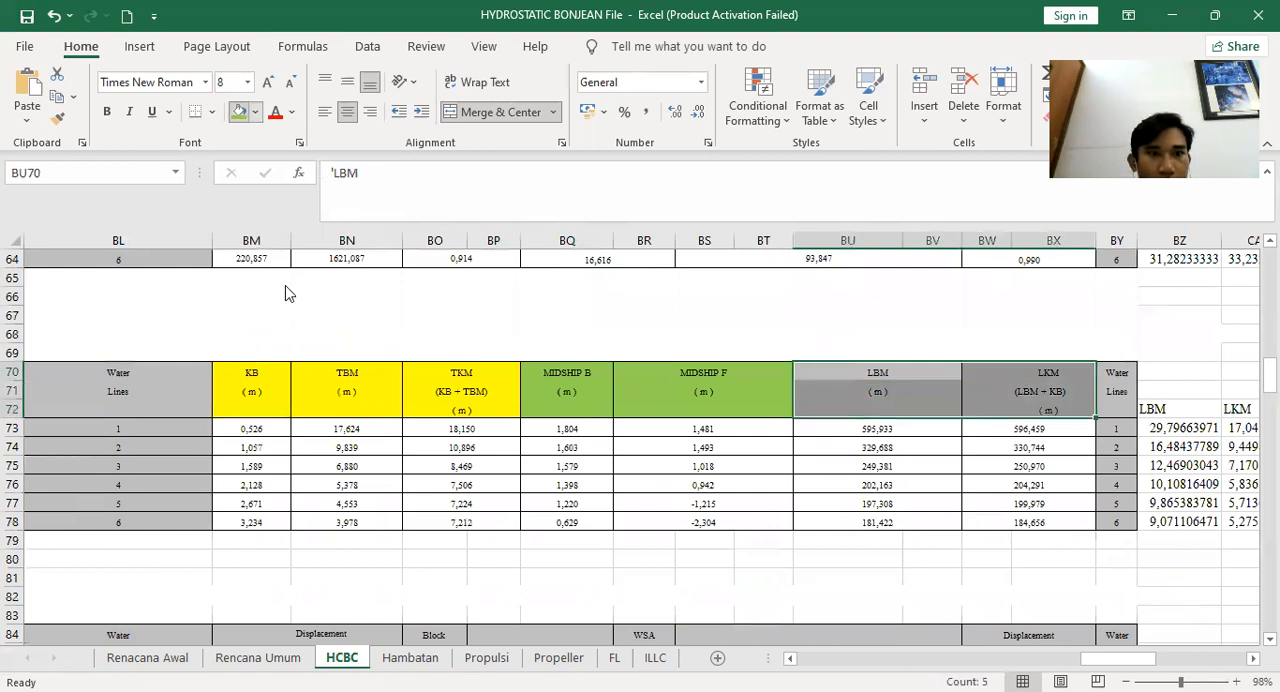
scroll(337, 370, down, 6)
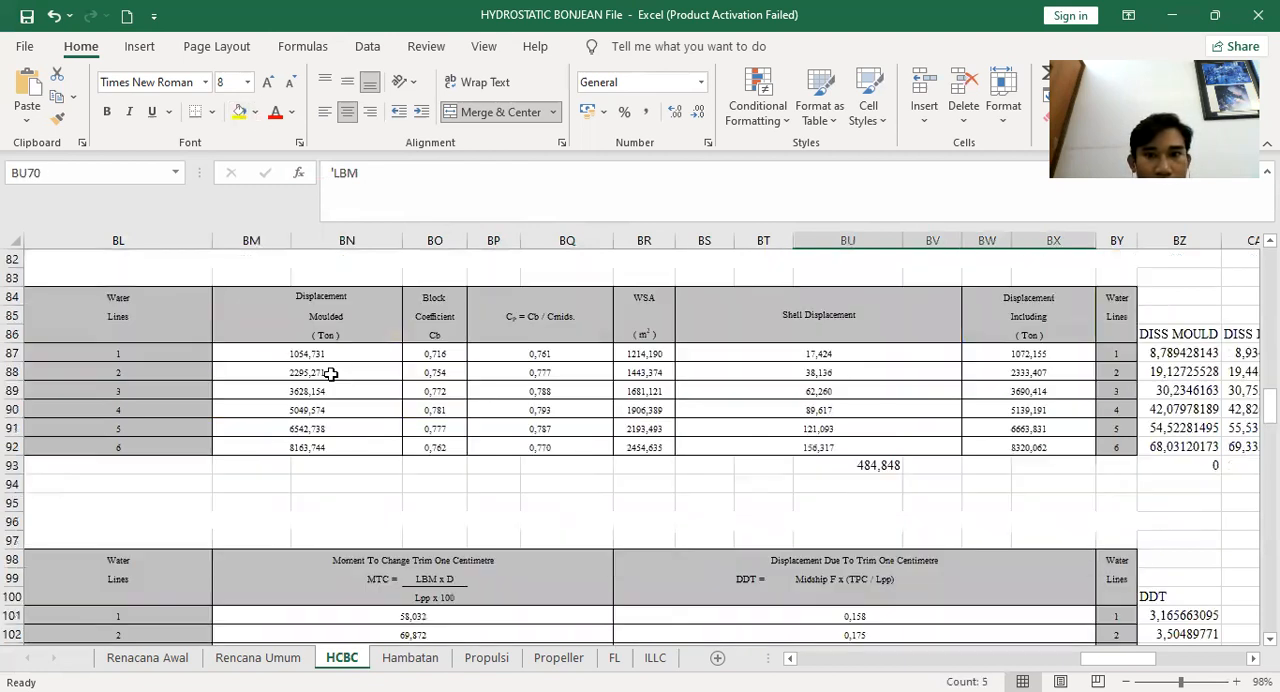
scroll(338, 380, up, 3)
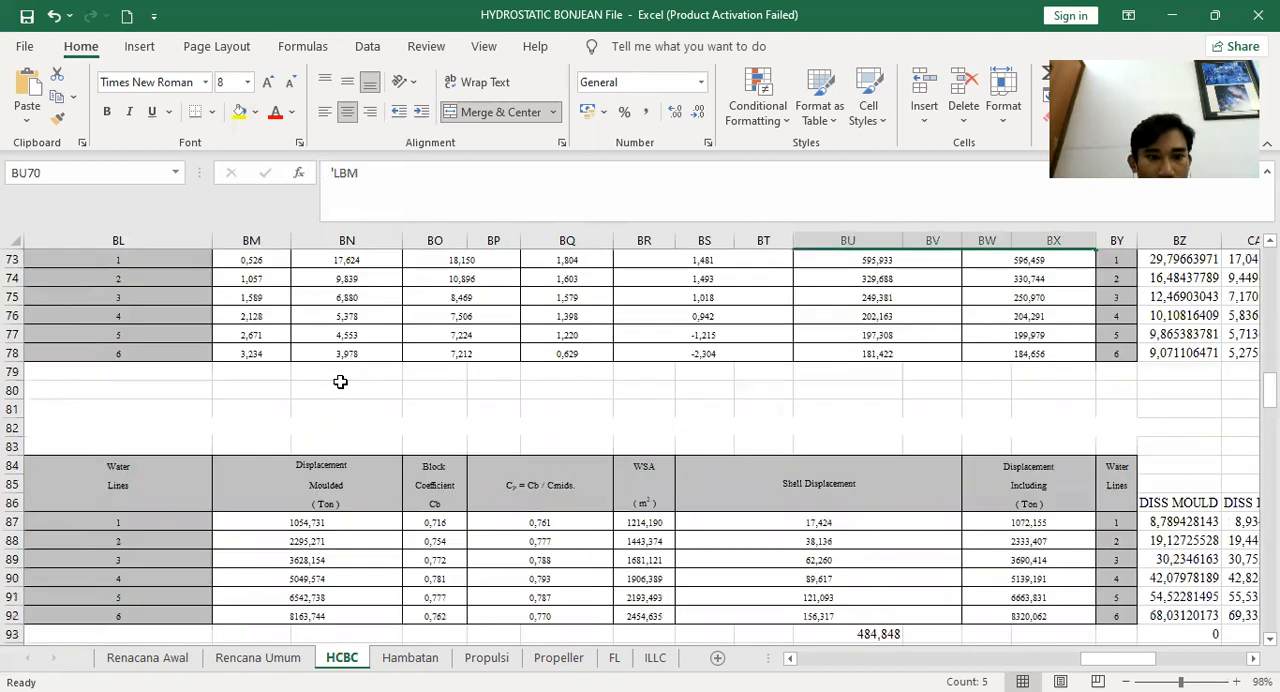
scroll(340, 381, down, 3)
drag(343, 326, 352, 333)
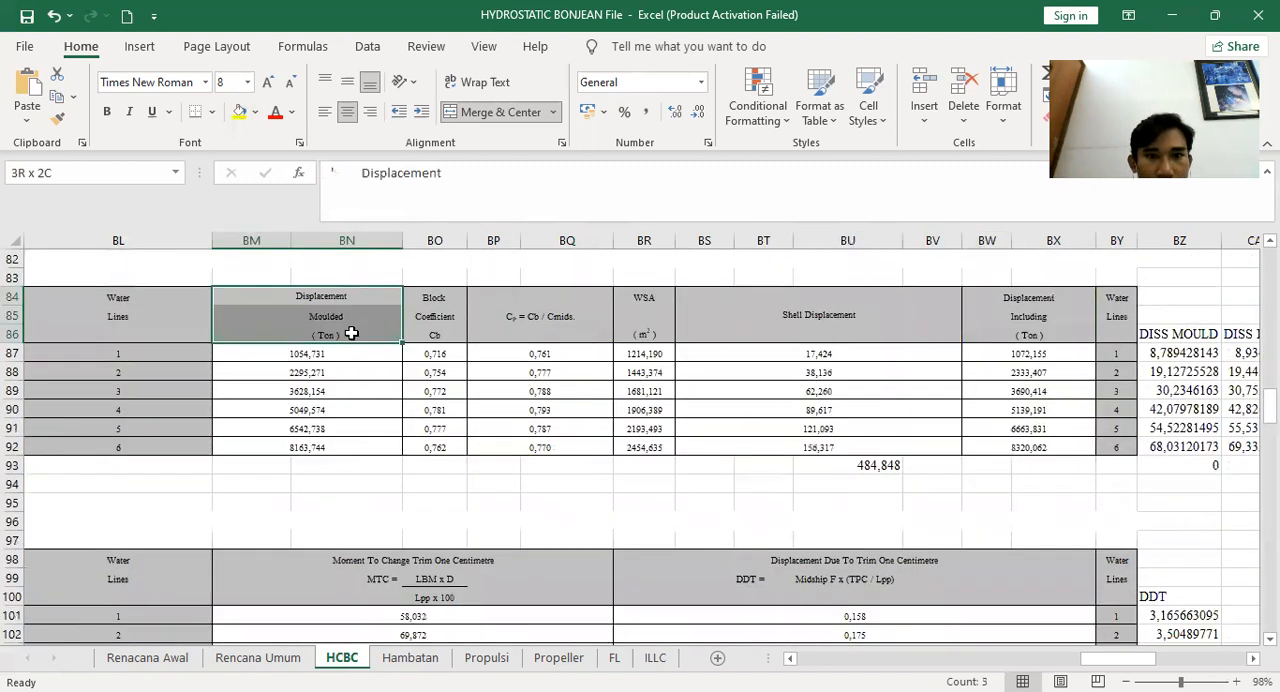
click(242, 112)
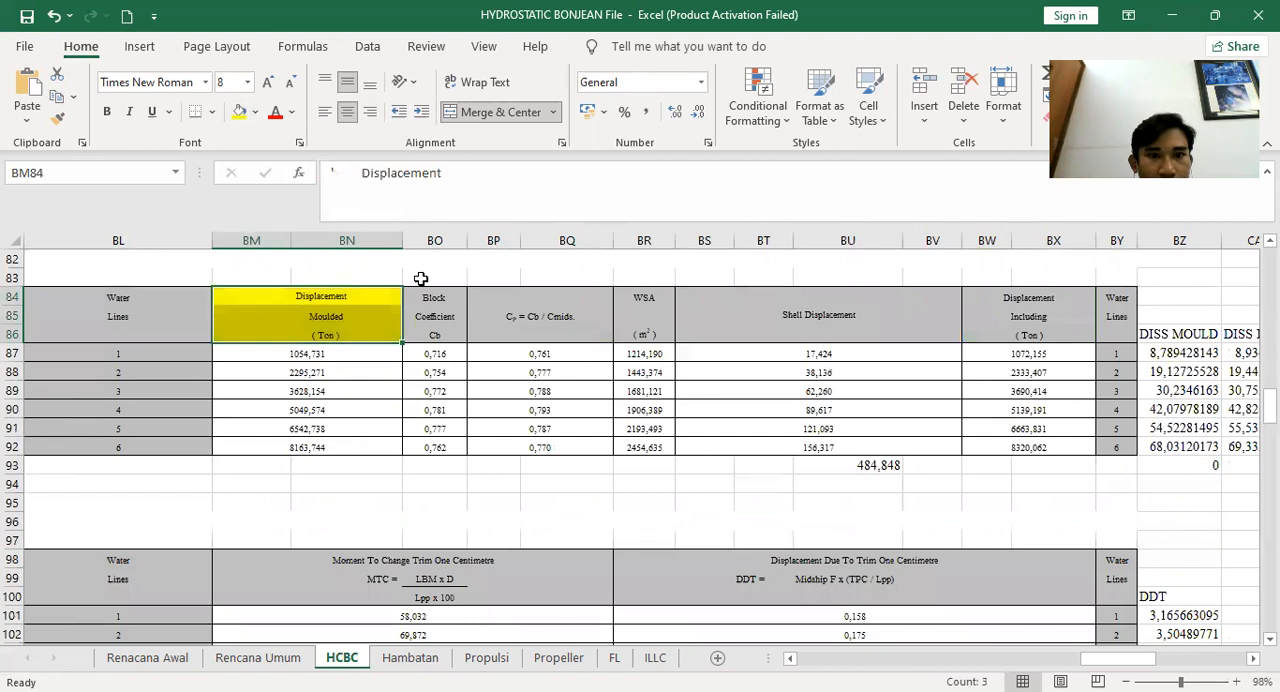
Fill the Block Coefficient, Cp and Displacement Including headers green and the WSA header yellow
click(440, 332)
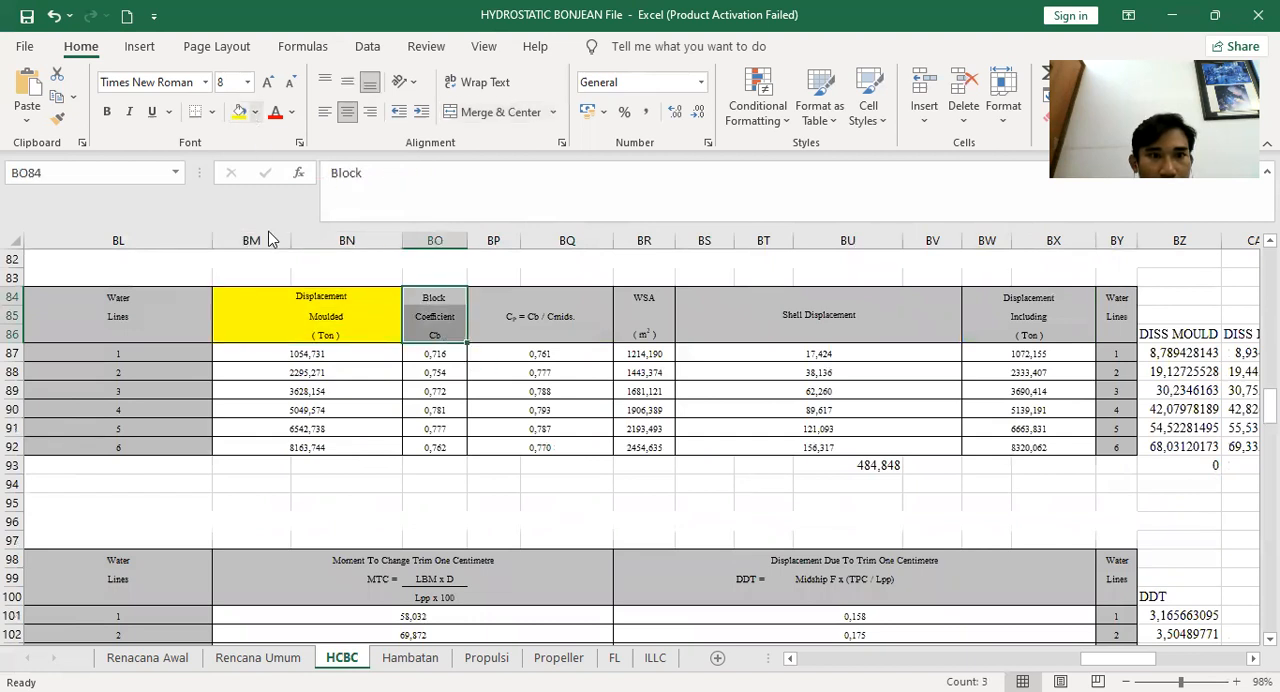
click(528, 302)
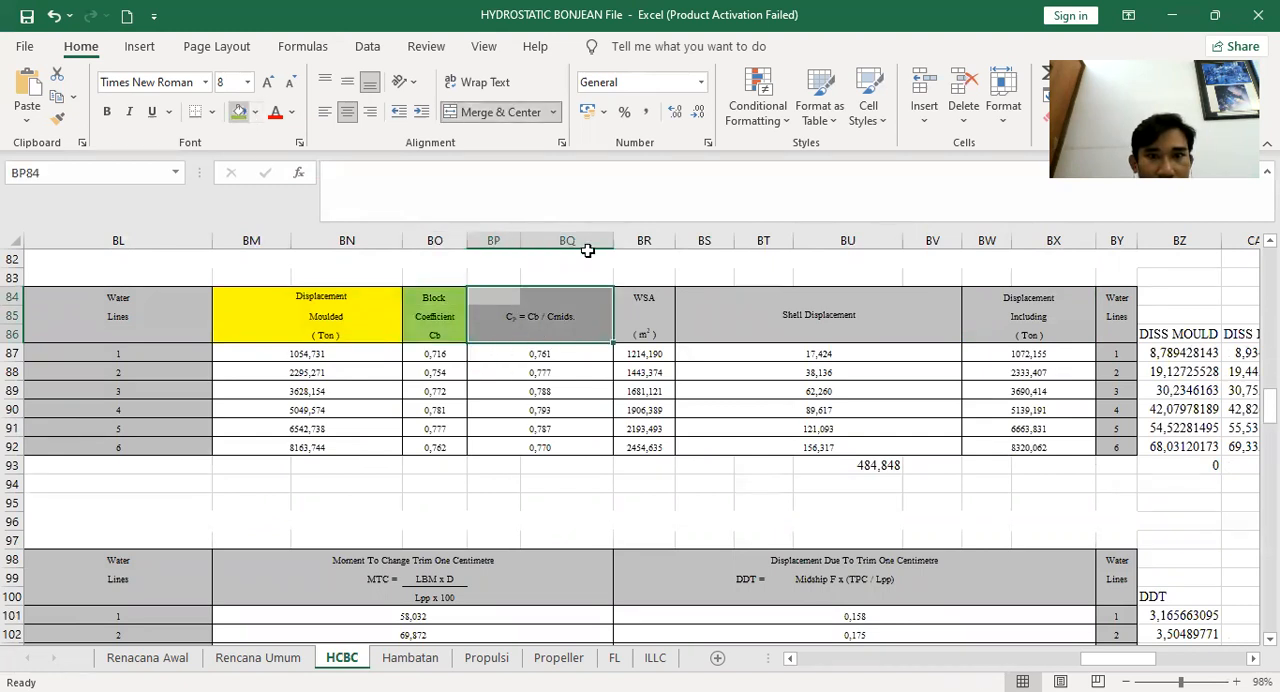
drag(652, 292, 666, 336)
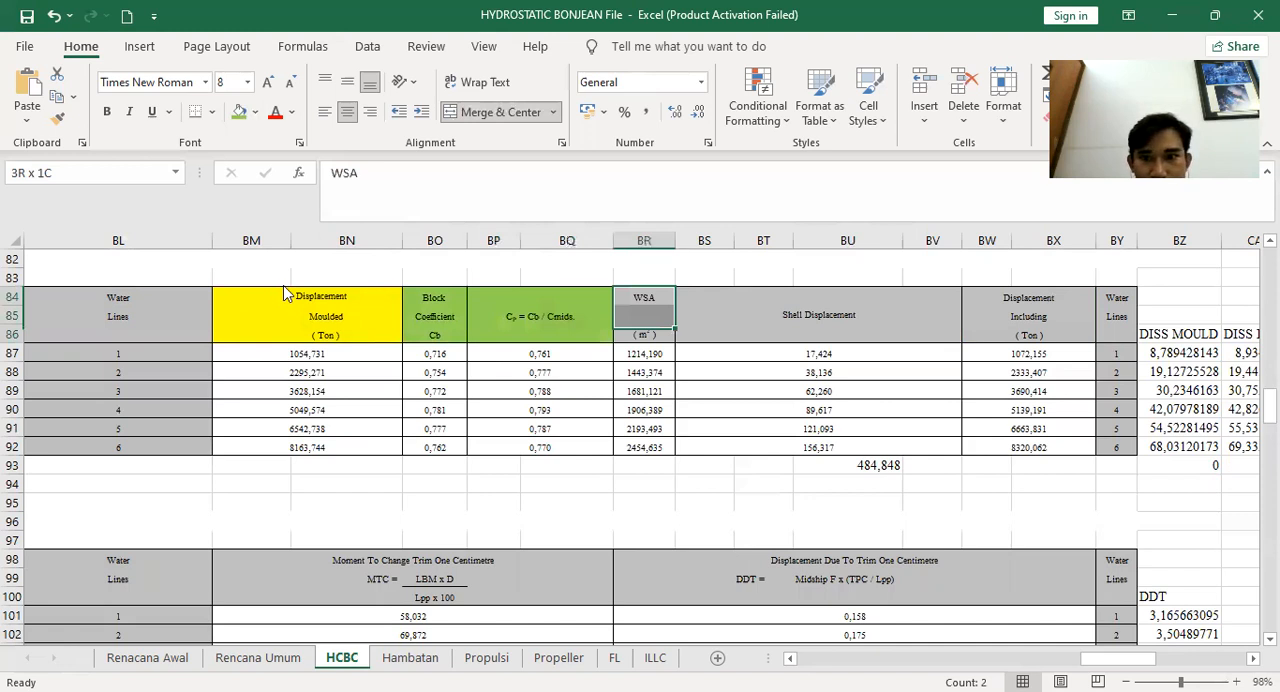
click(1034, 334)
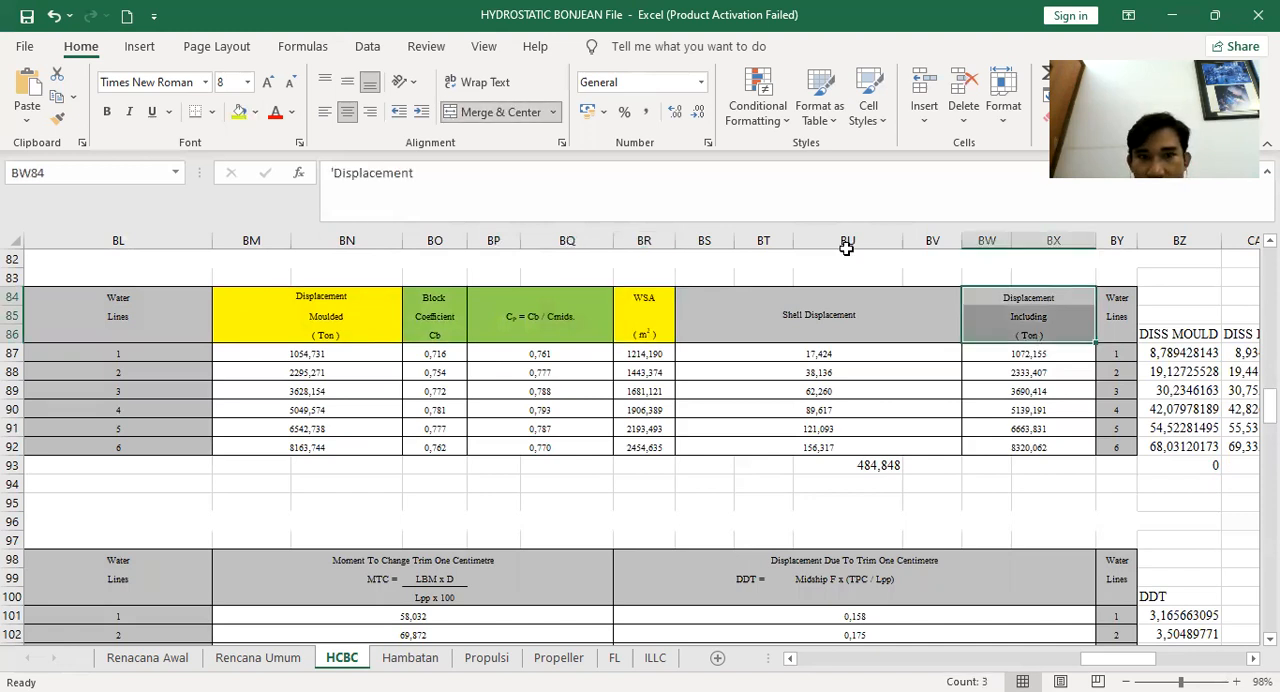
click(302, 290)
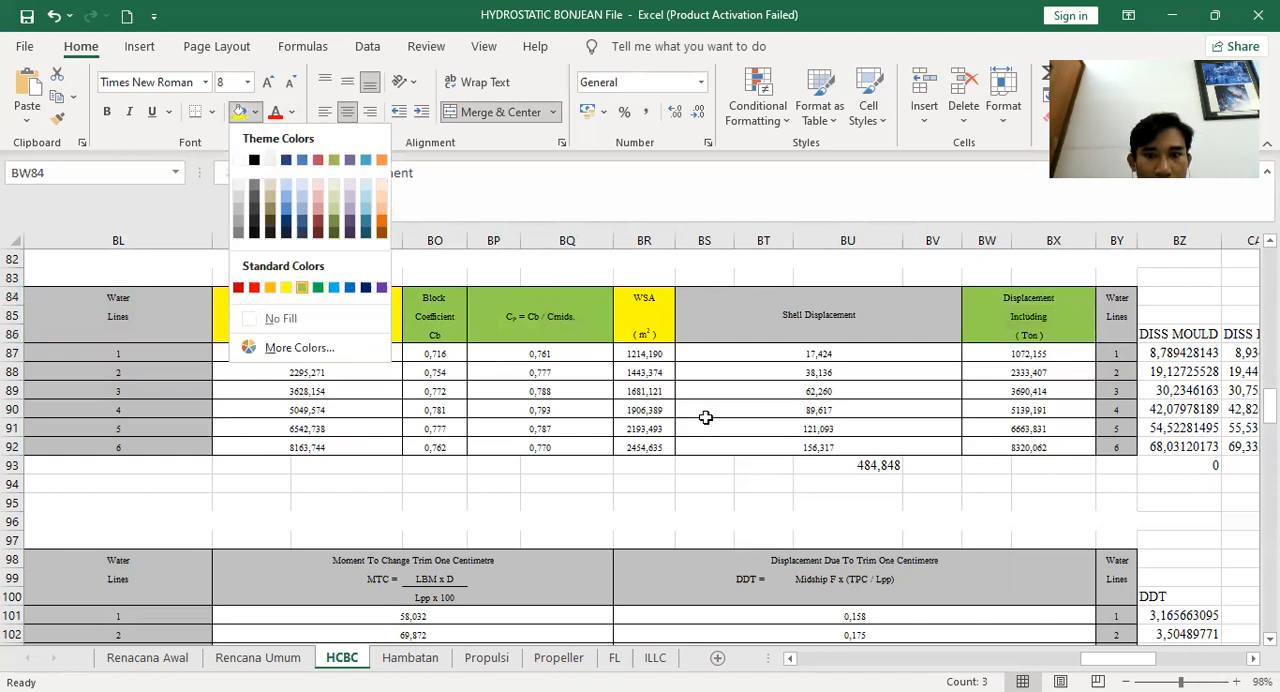
Browse the hydrostatic result tables and scroll to the helper columns beside the water plane table
scroll(720, 372, down, 3)
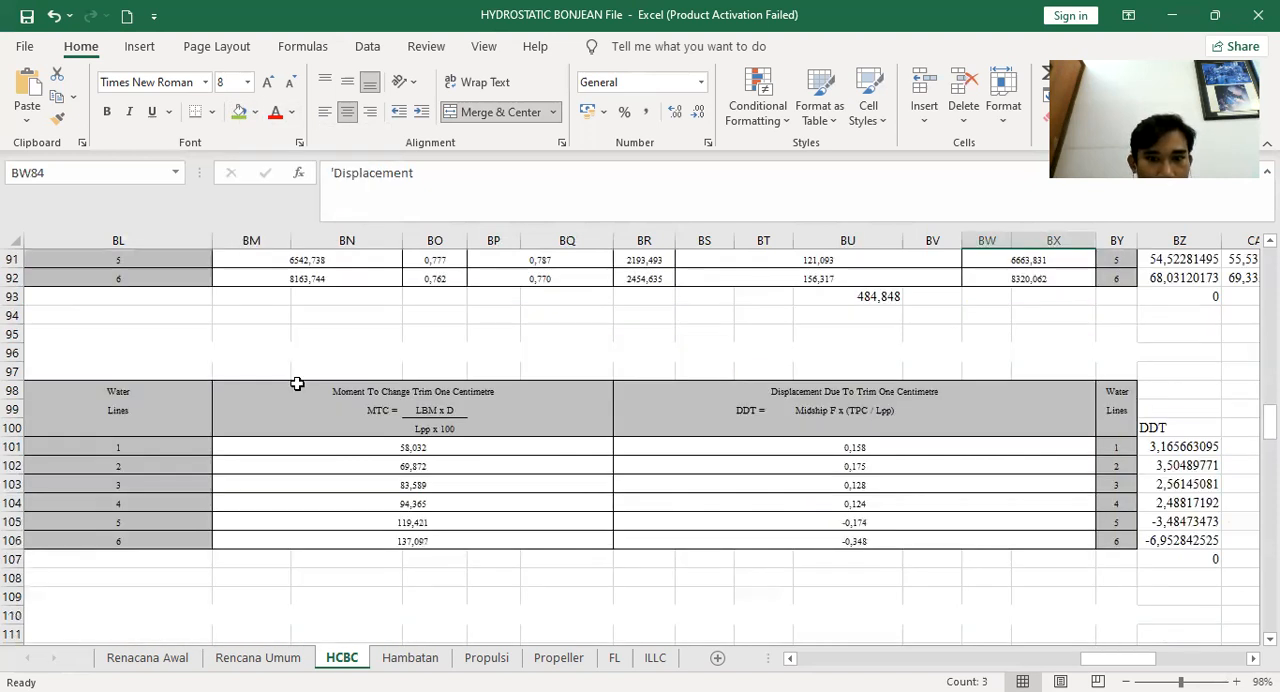
drag(297, 383, 545, 432)
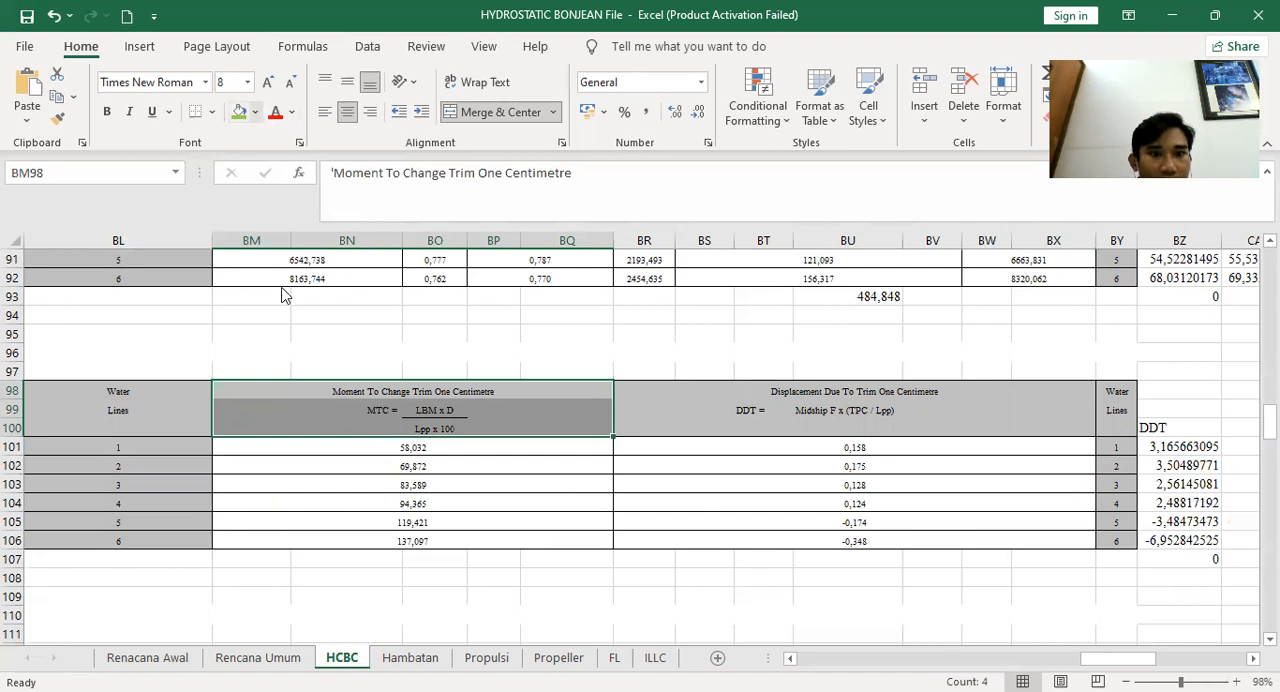
scroll(523, 474, up, 12)
scroll(535, 447, up, 6)
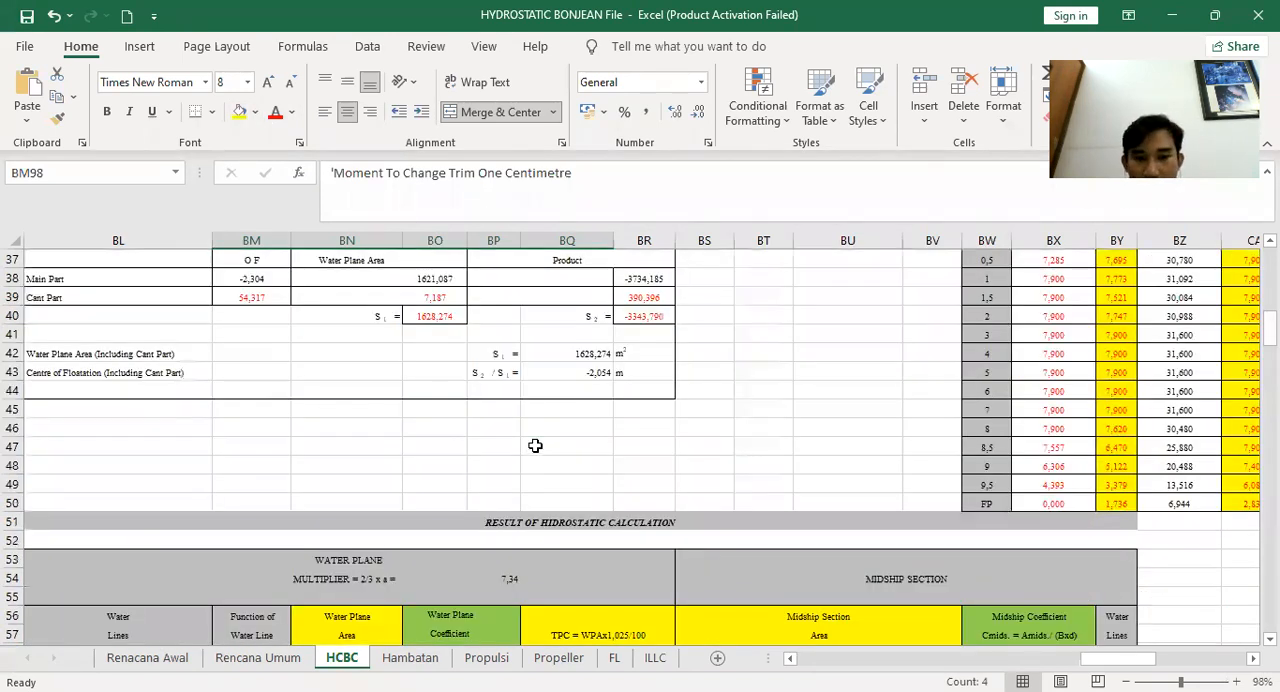
scroll(535, 443, down, 2)
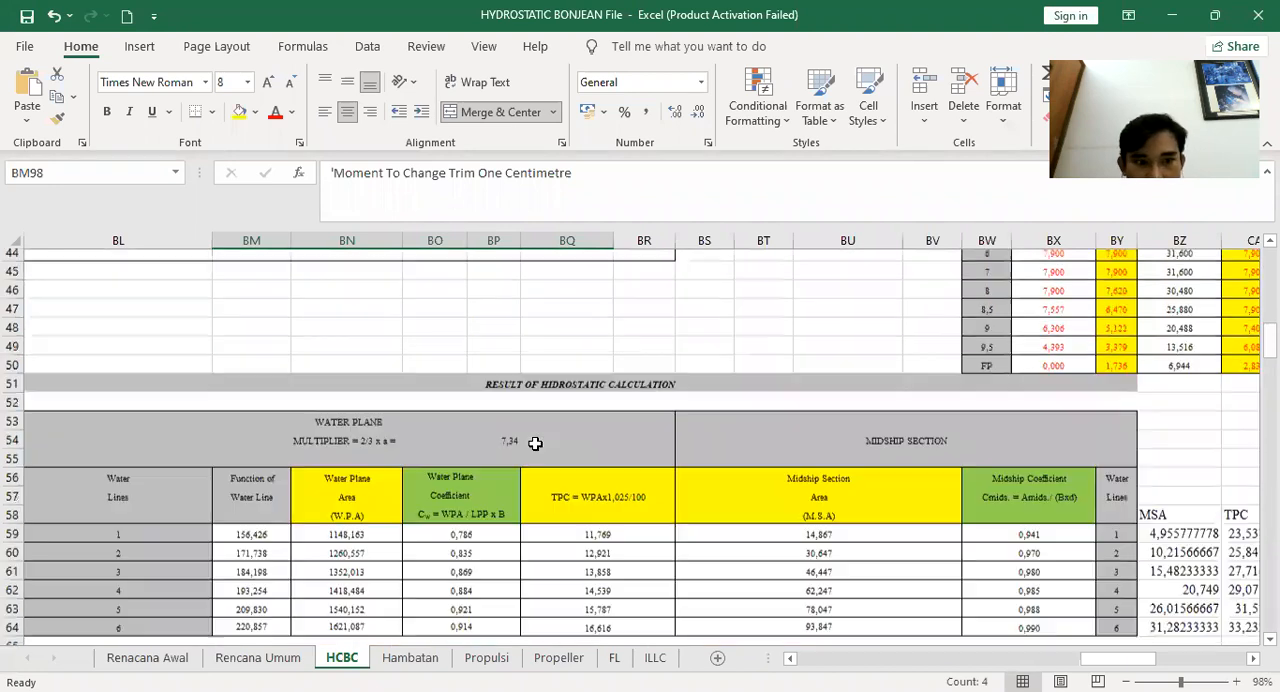
scroll(535, 443, down, 1)
click(503, 519)
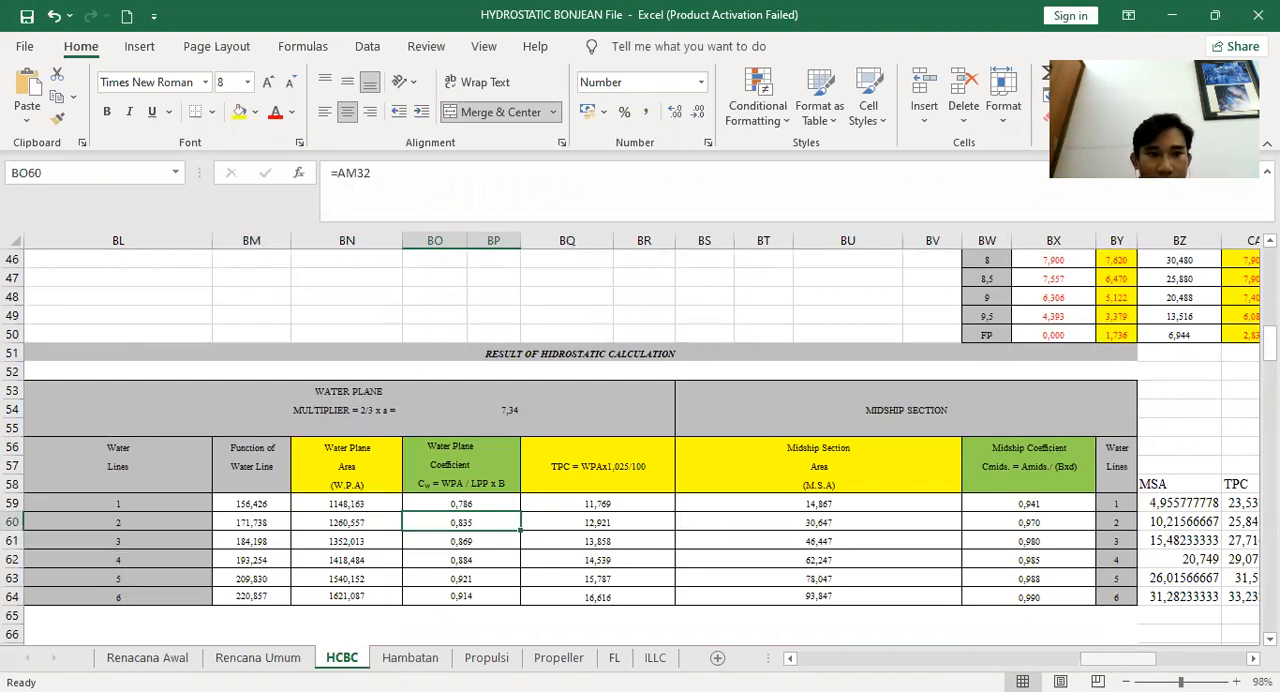
drag(1118, 659, 1112, 659)
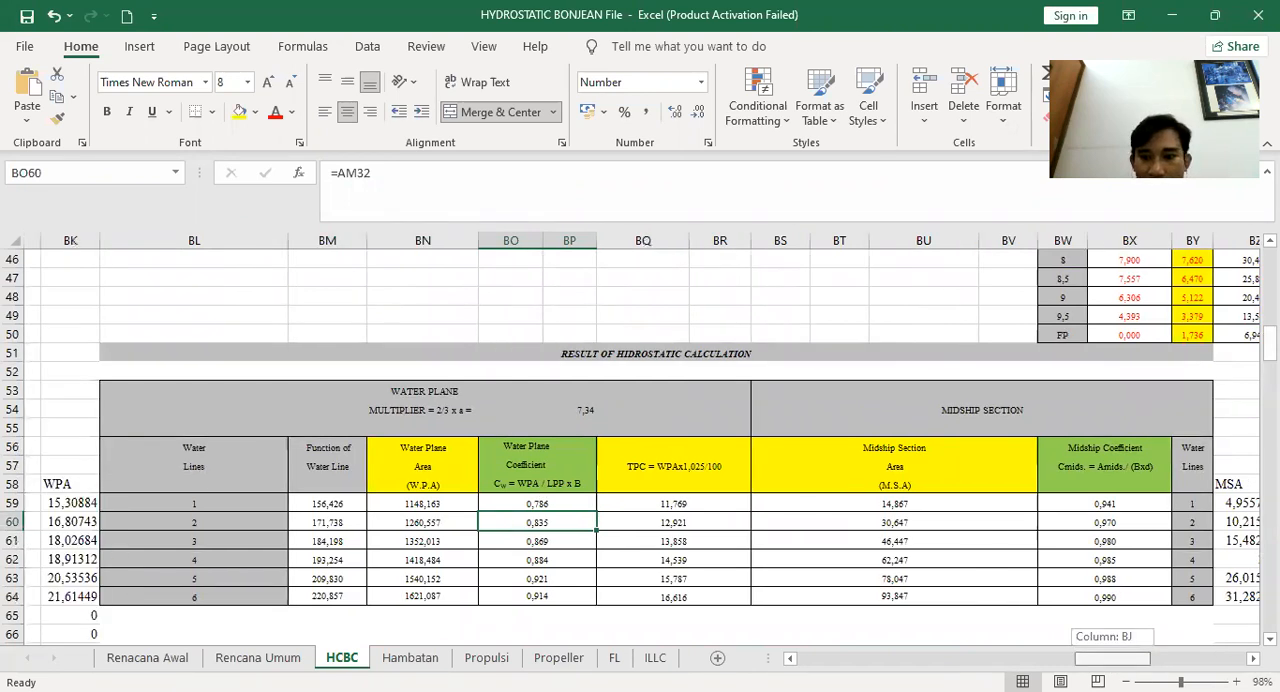
Inspect the WPA formula in the helper column next to the water plane table
click(336, 499)
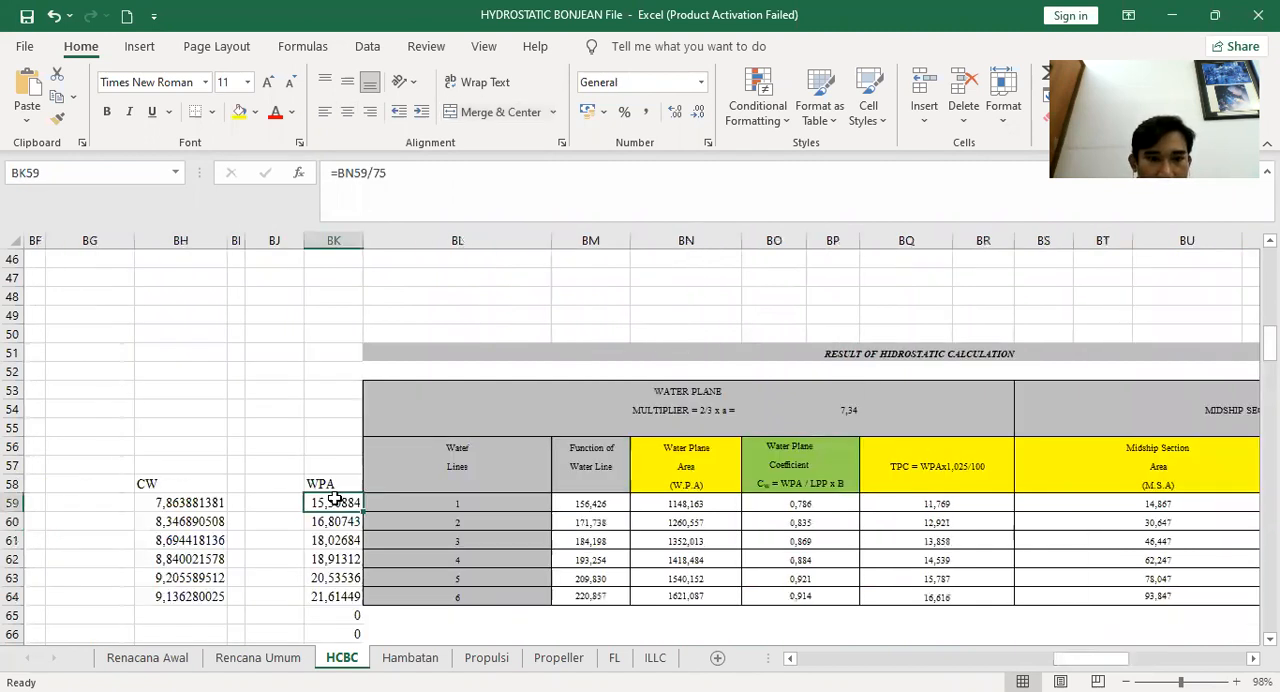
double_click(337, 502)
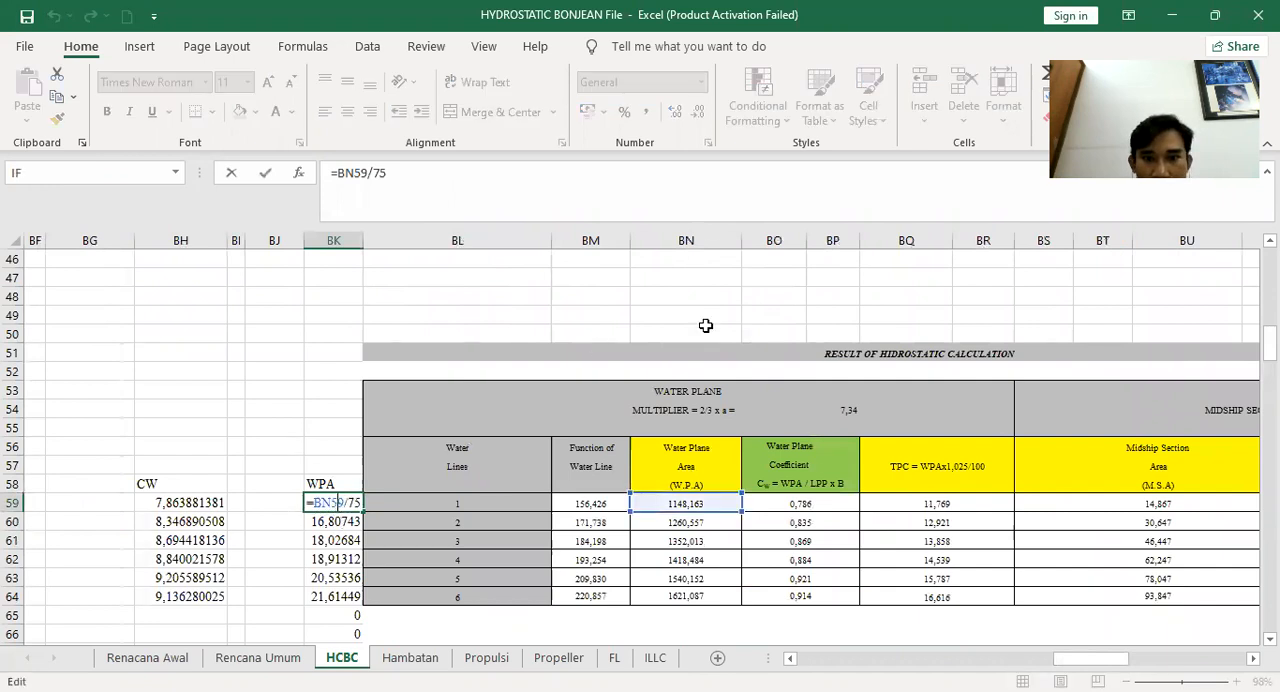
key(Return)
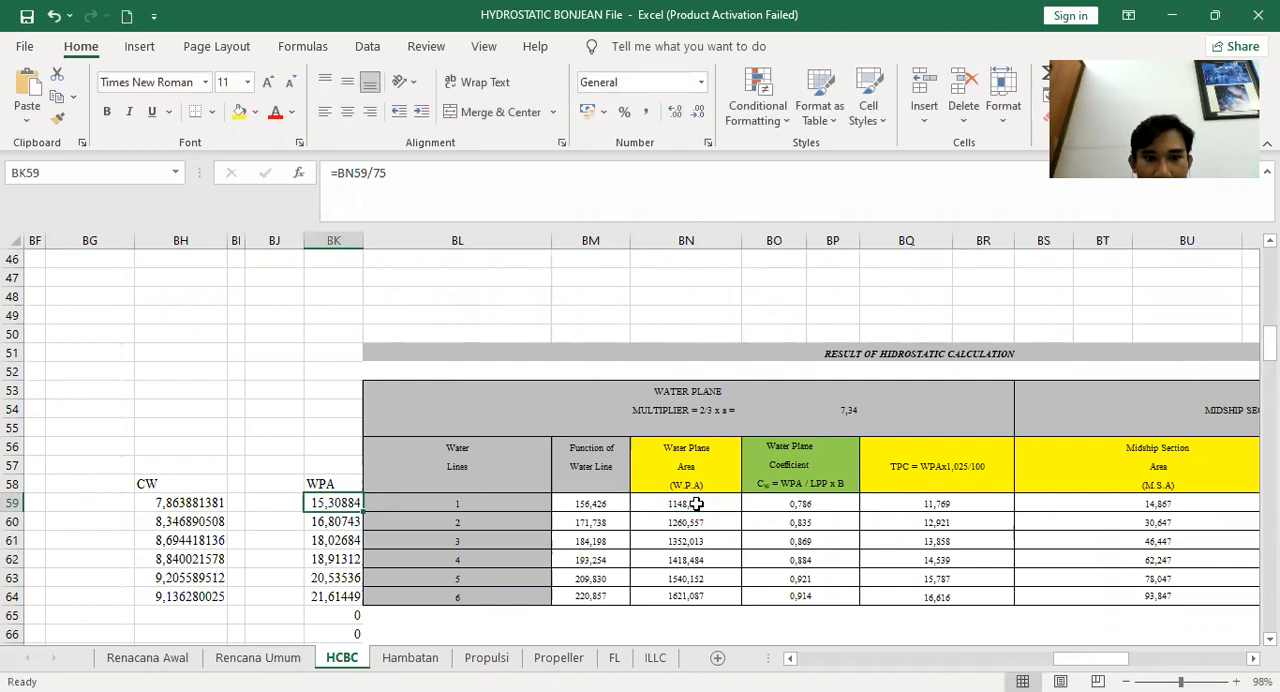
double_click(336, 502)
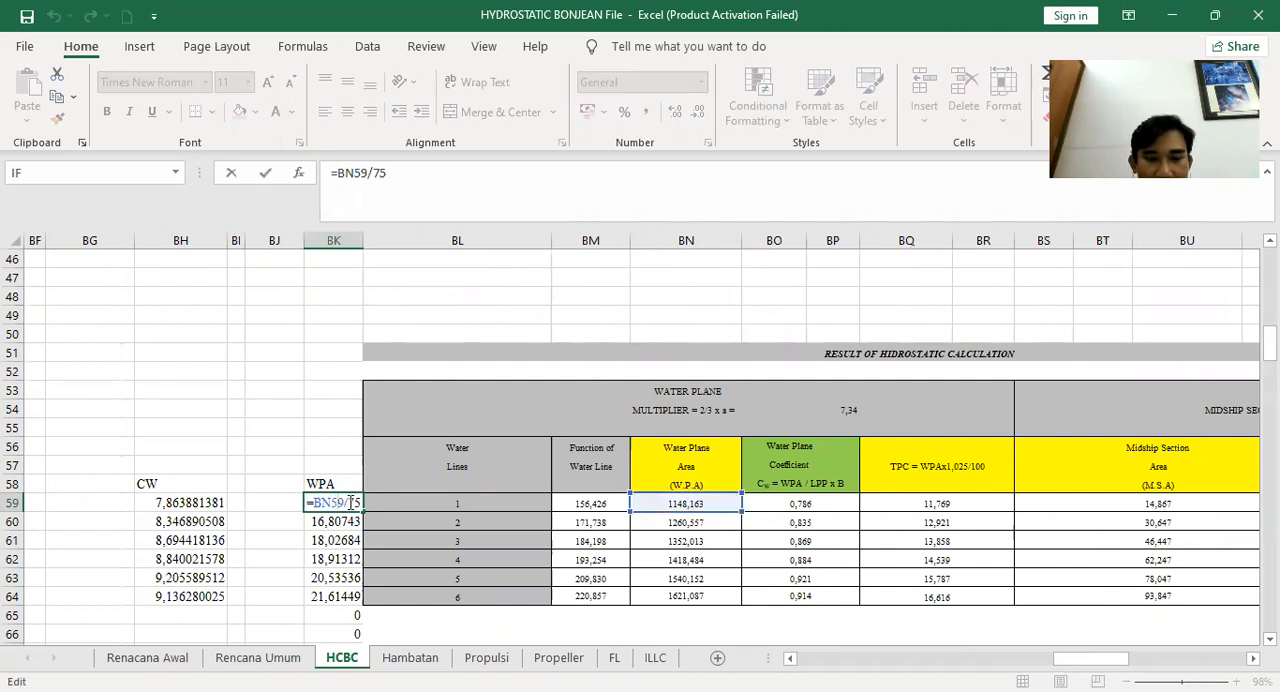
key(Escape)
double_click(336, 502)
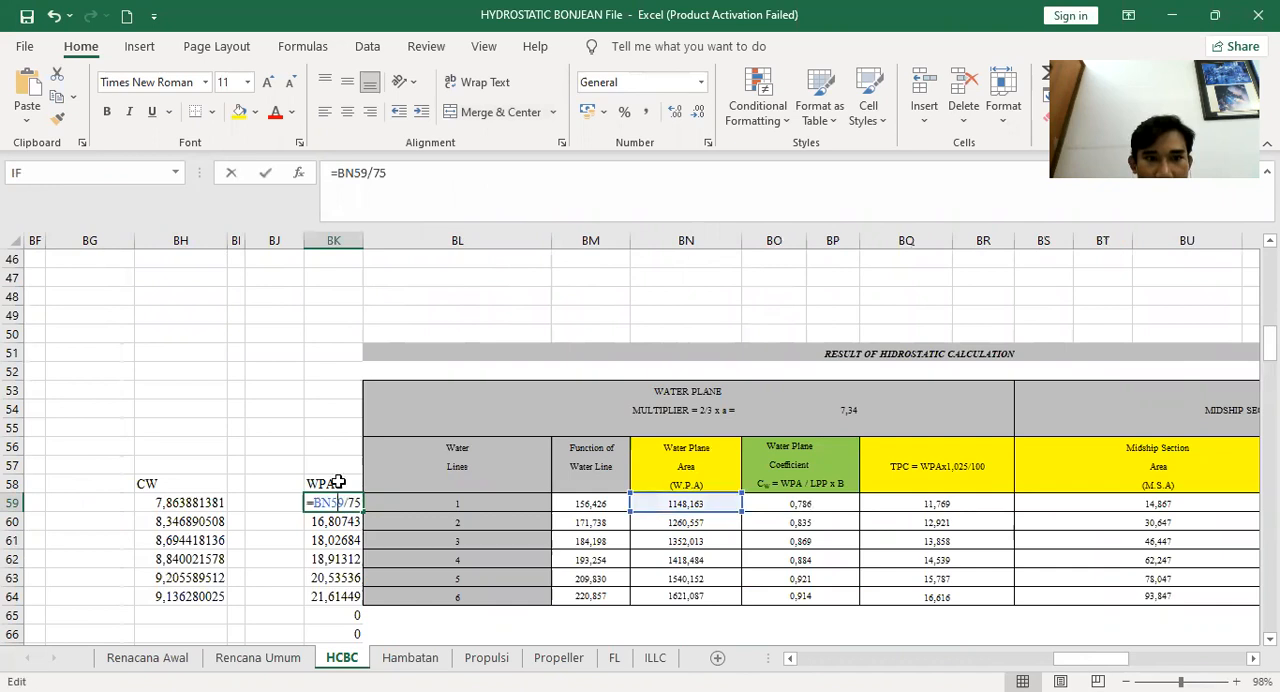
click(382, 175)
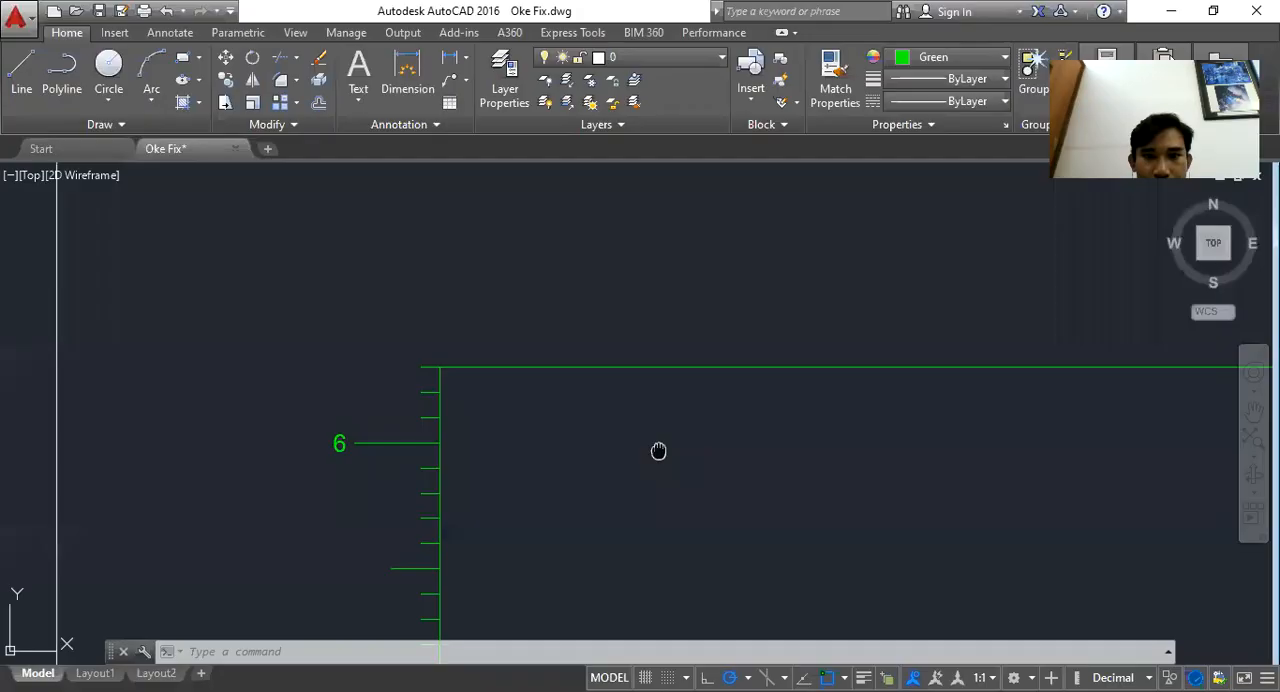
Check the graph frame in AutoCAD and return to the spreadsheet
drag(660, 449, 553, 332)
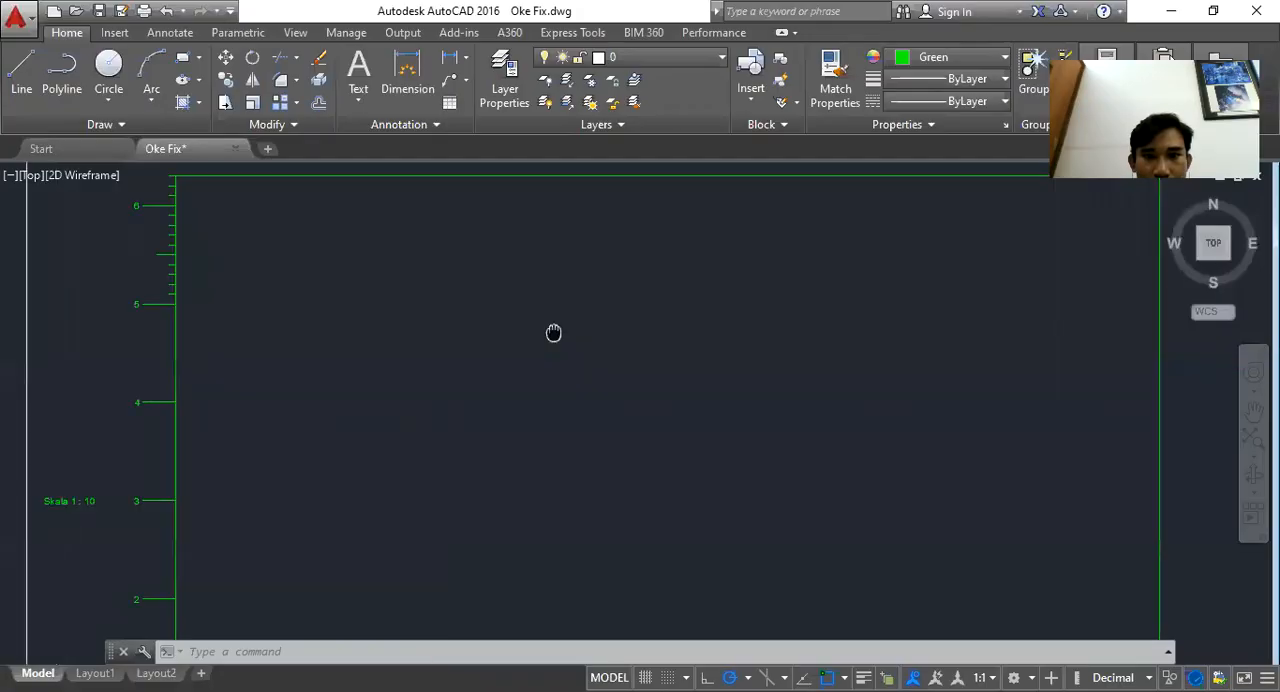
scroll(553, 332, down, 2)
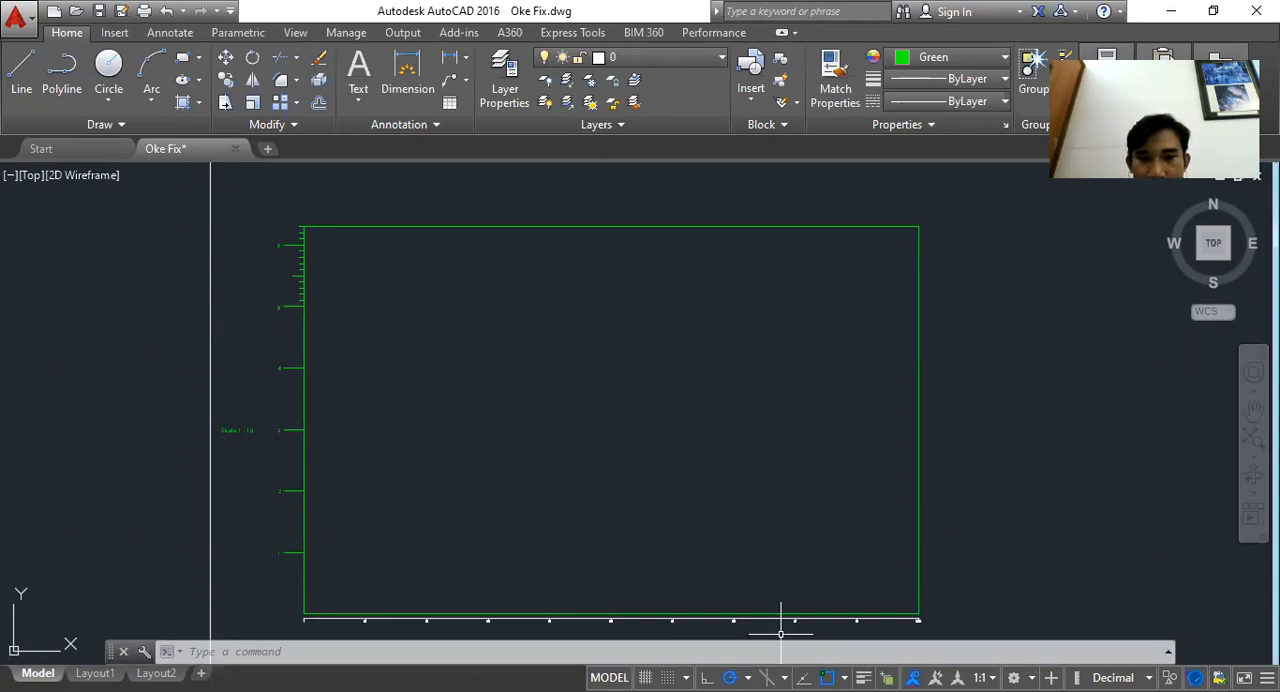
key(alt+Tab)
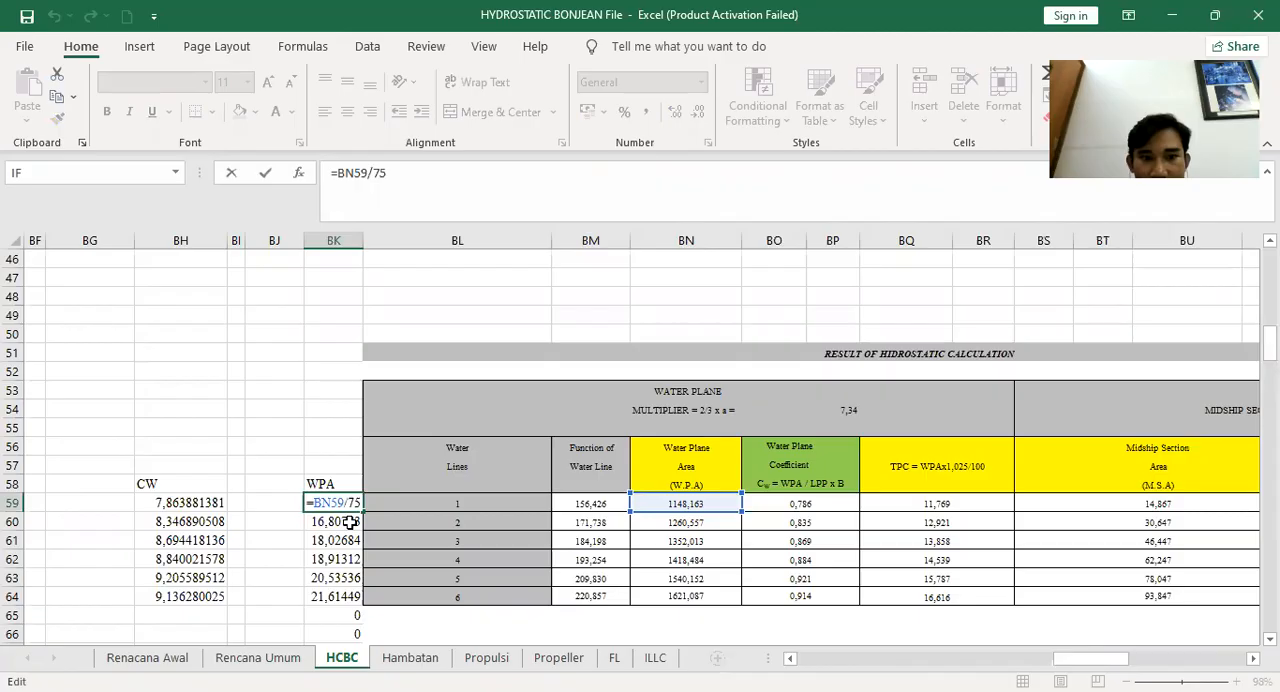
Inspect the WPA formulas in the following rows of the helper column
key(Return)
click(345, 503)
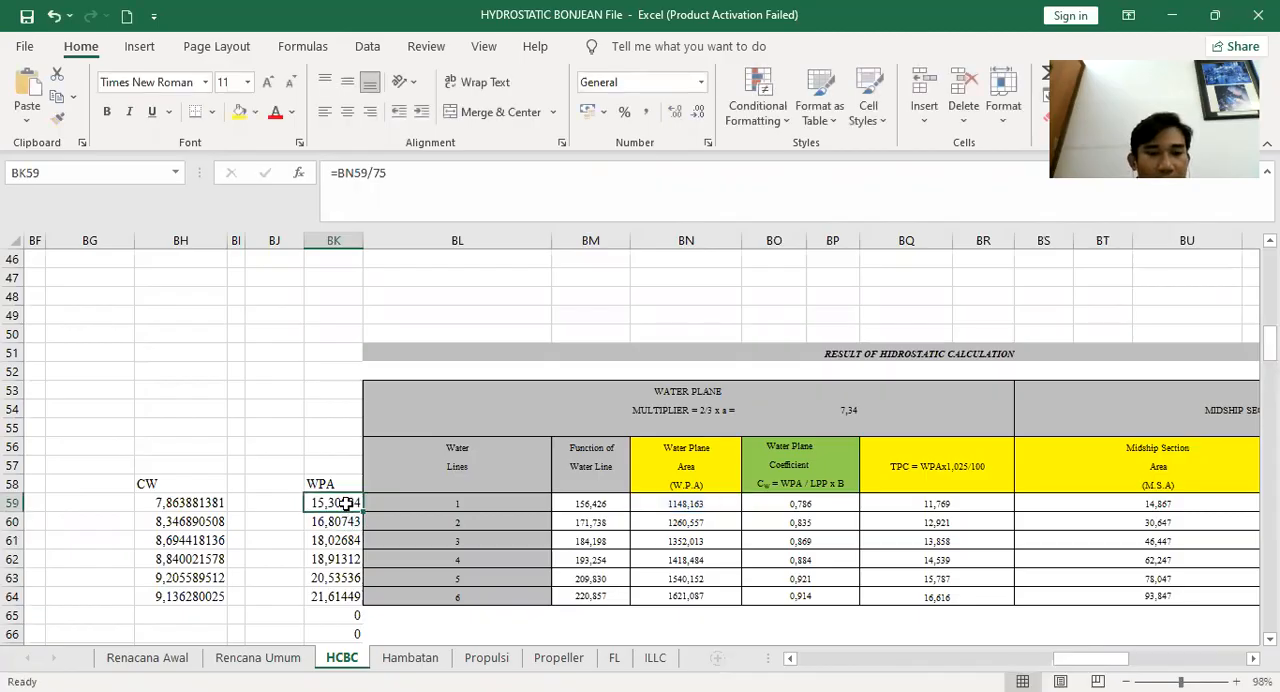
double_click(352, 503)
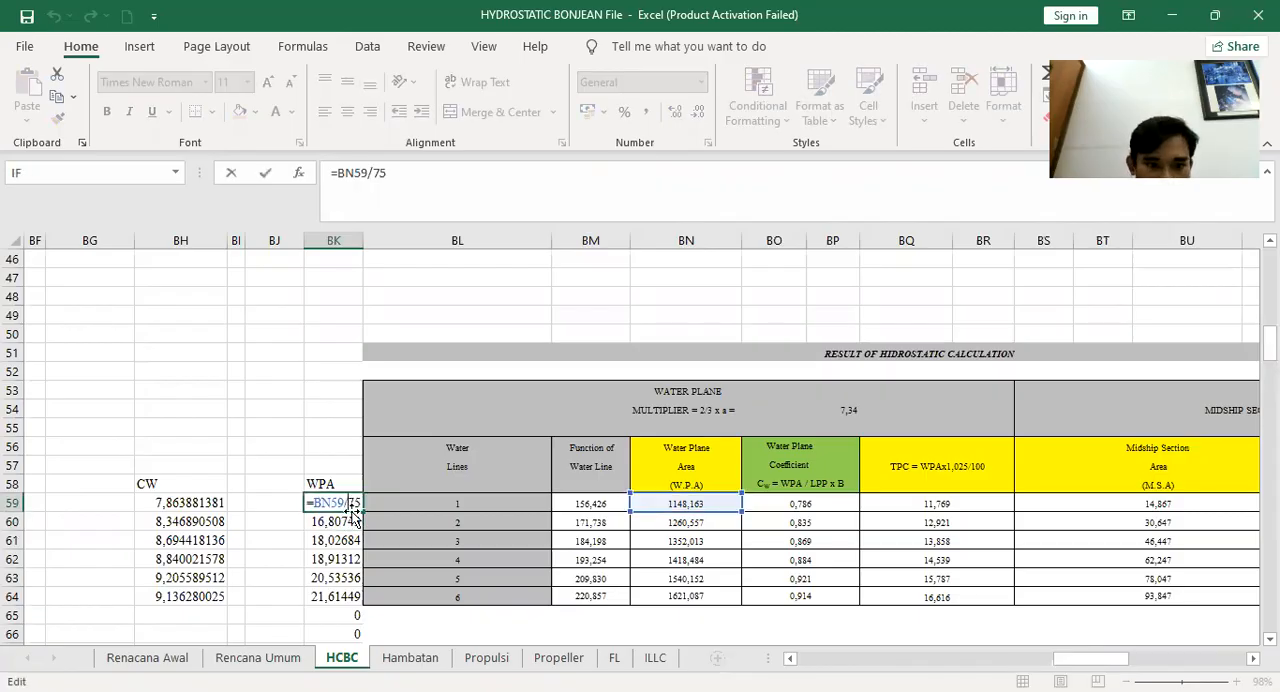
click(352, 523)
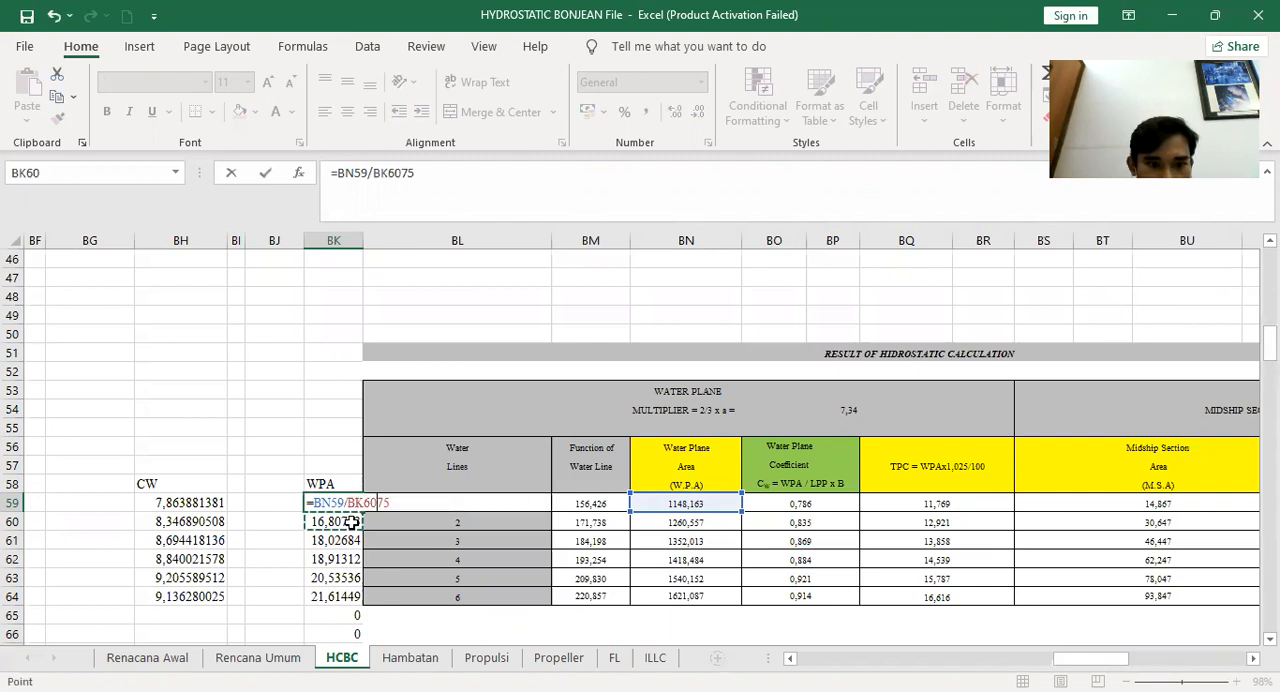
key(Escape)
click(352, 525)
double_click(350, 522)
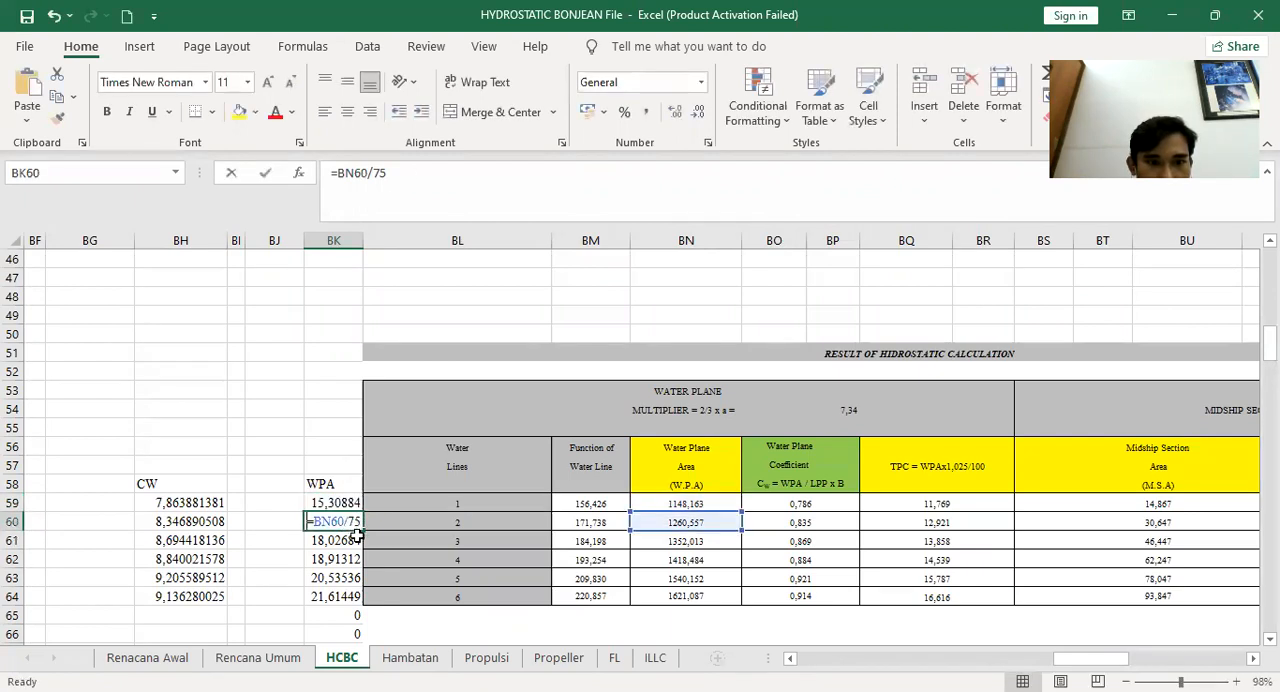
double_click(353, 541)
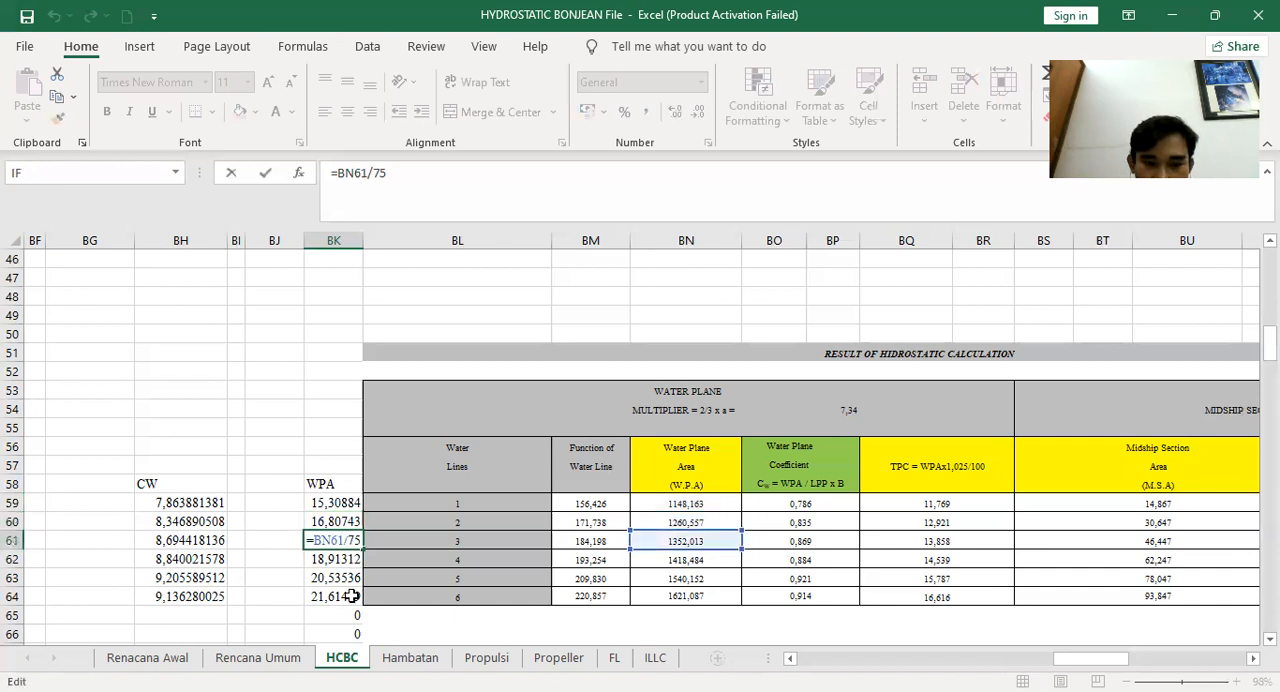
Select the first WPA value in the spreadsheet, then draw a horizontal line 15 long from the draft 1 mark on the graph's vertical axis
key(Escape)
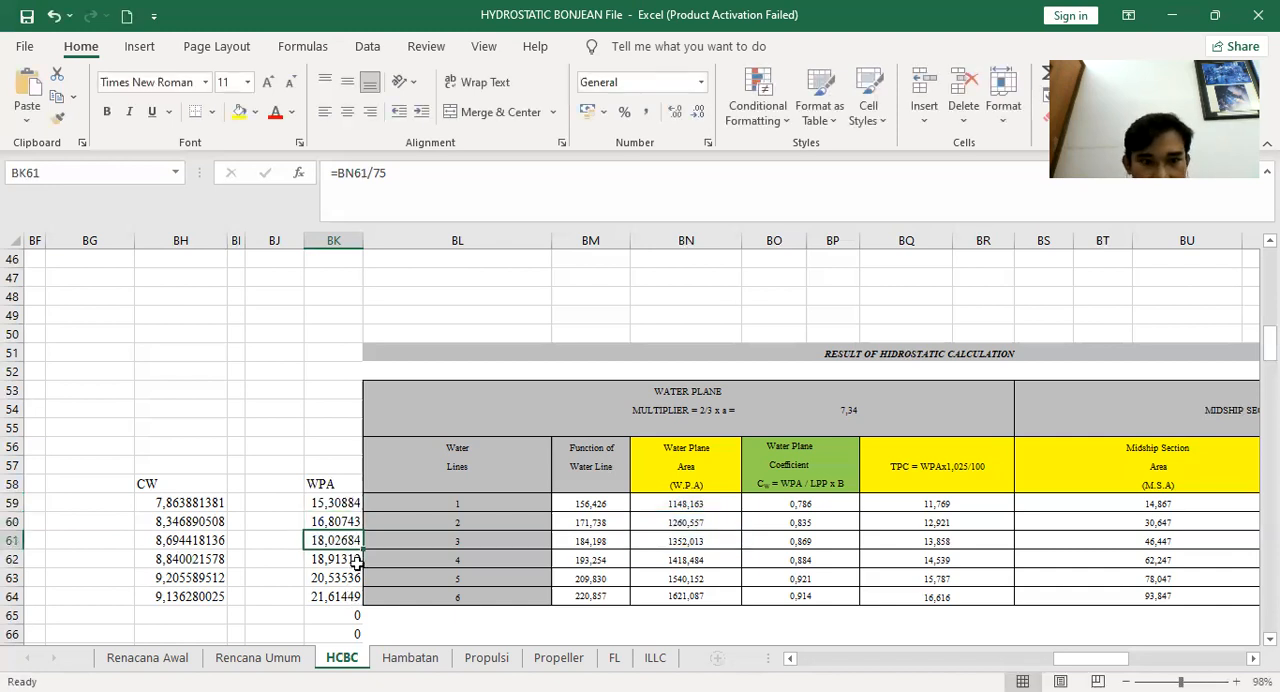
key(Up)
key(Up)
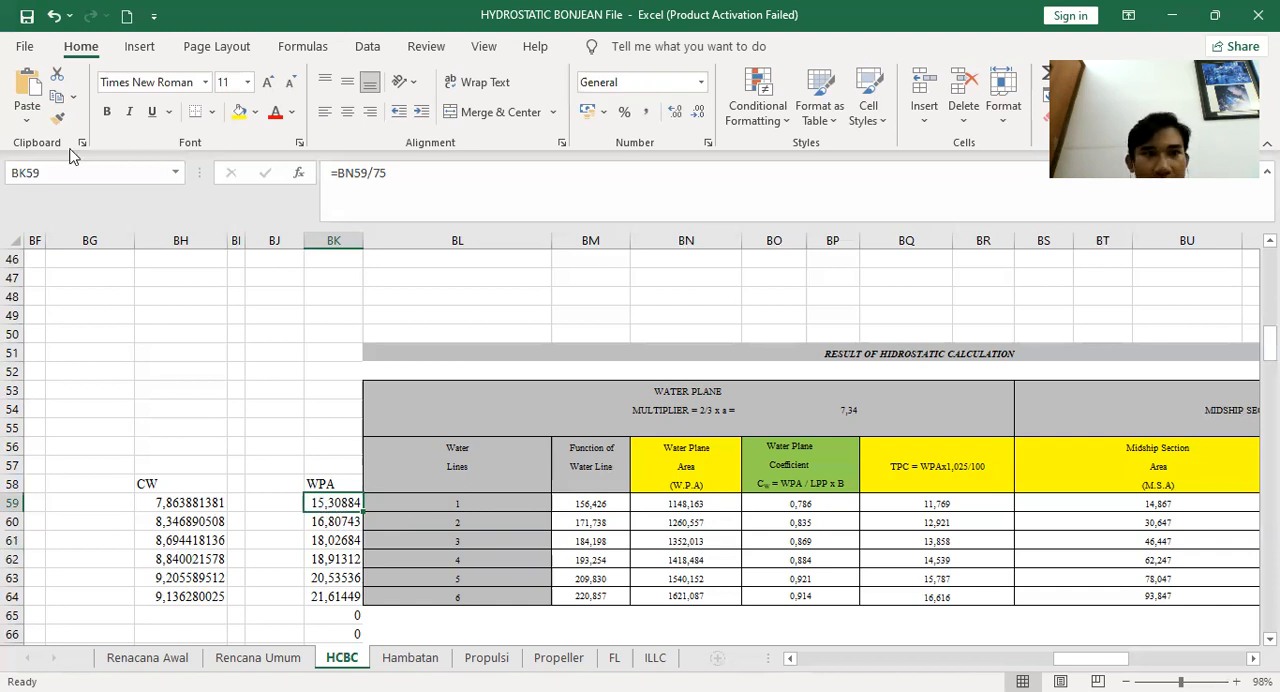
key(alt+Tab)
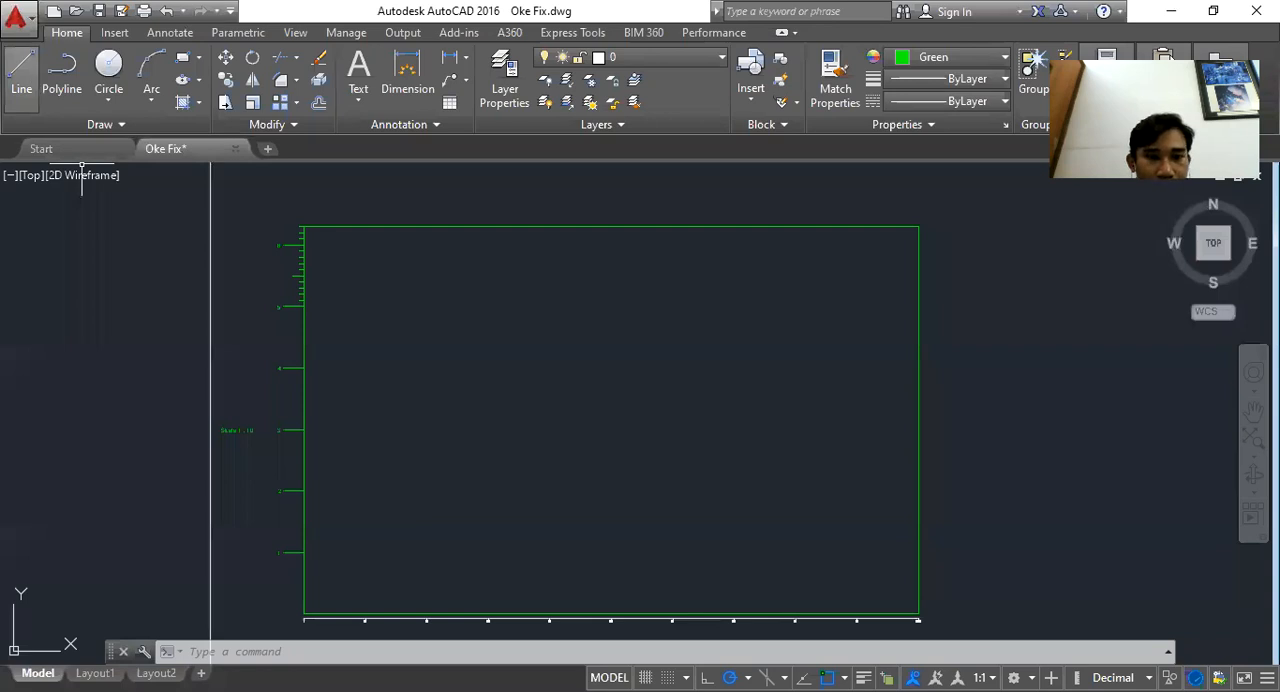
click(22, 75)
scroll(319, 590, up, 2)
scroll(313, 591, up, 2)
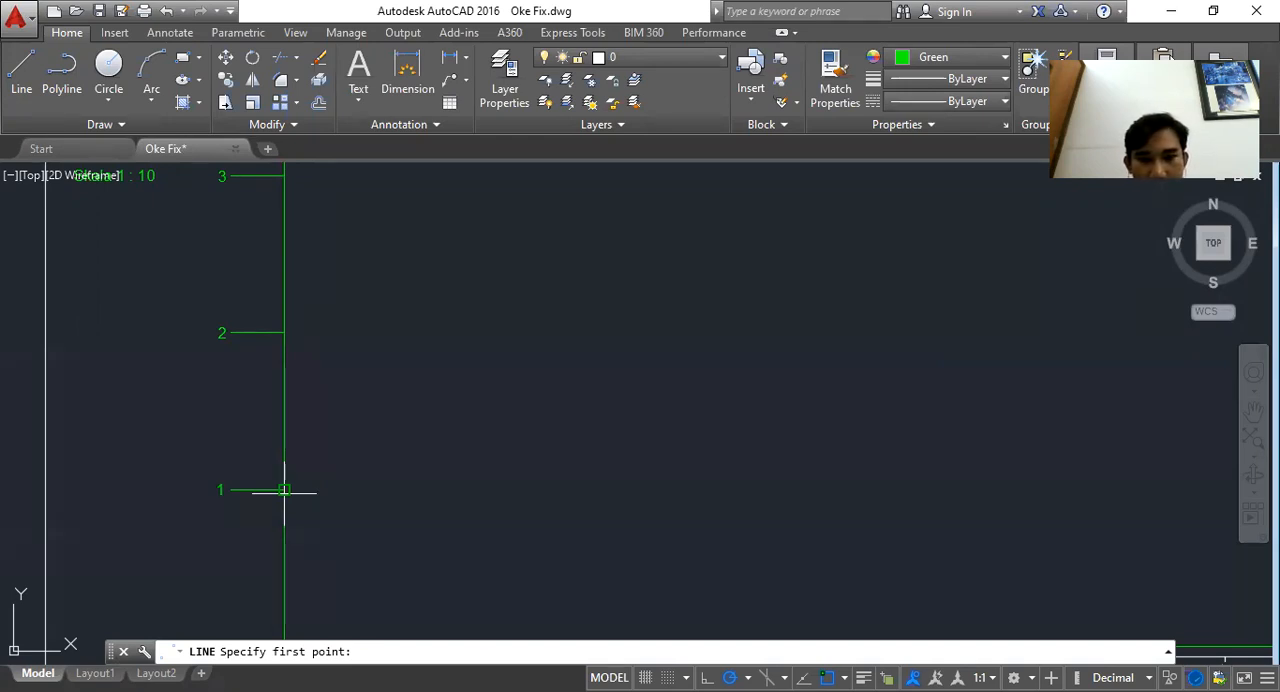
click(284, 490)
text(15)
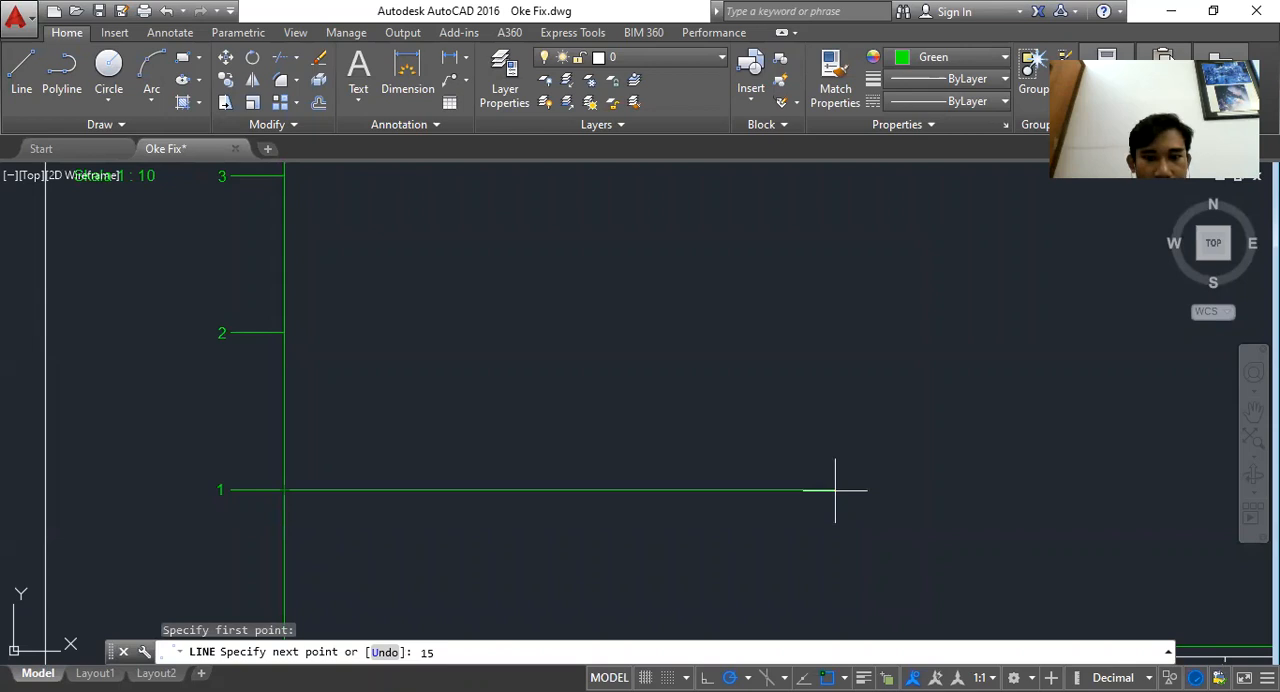
Draw horizontal lines from the draft 2 to 5 marks with lengths taken from the WPA column, such as 18.02 and 20
key(alt+Tab)
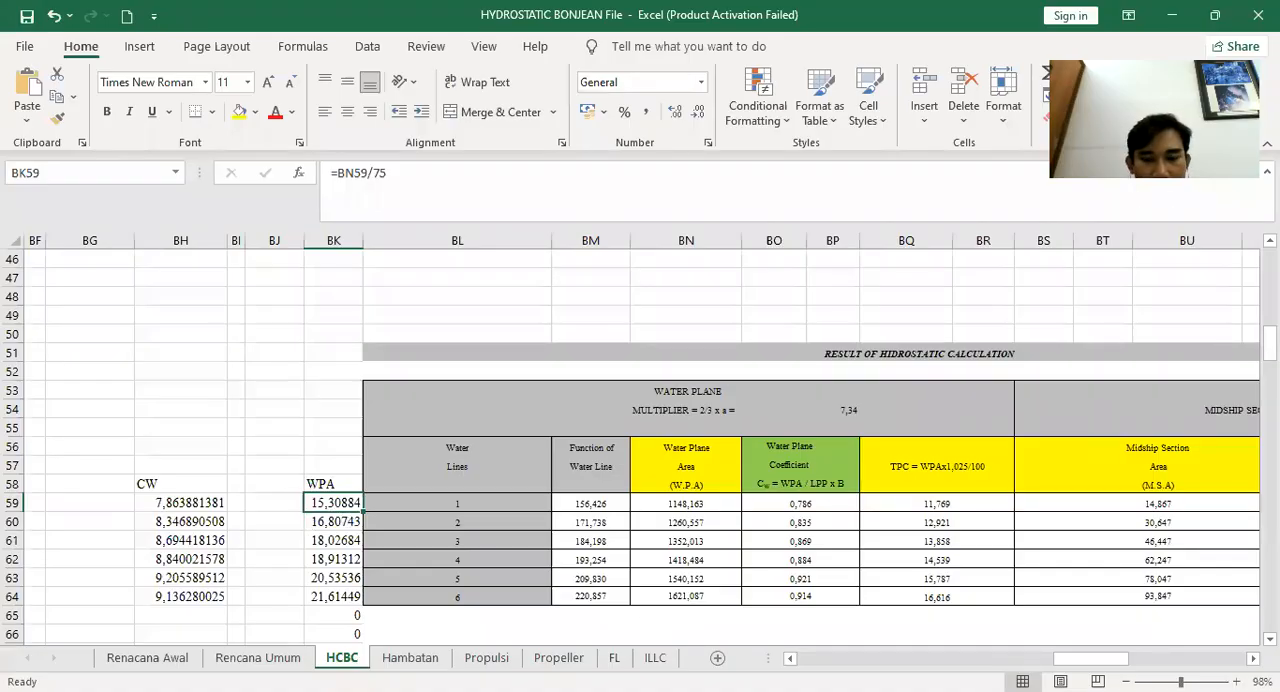
key(alt+Tab)
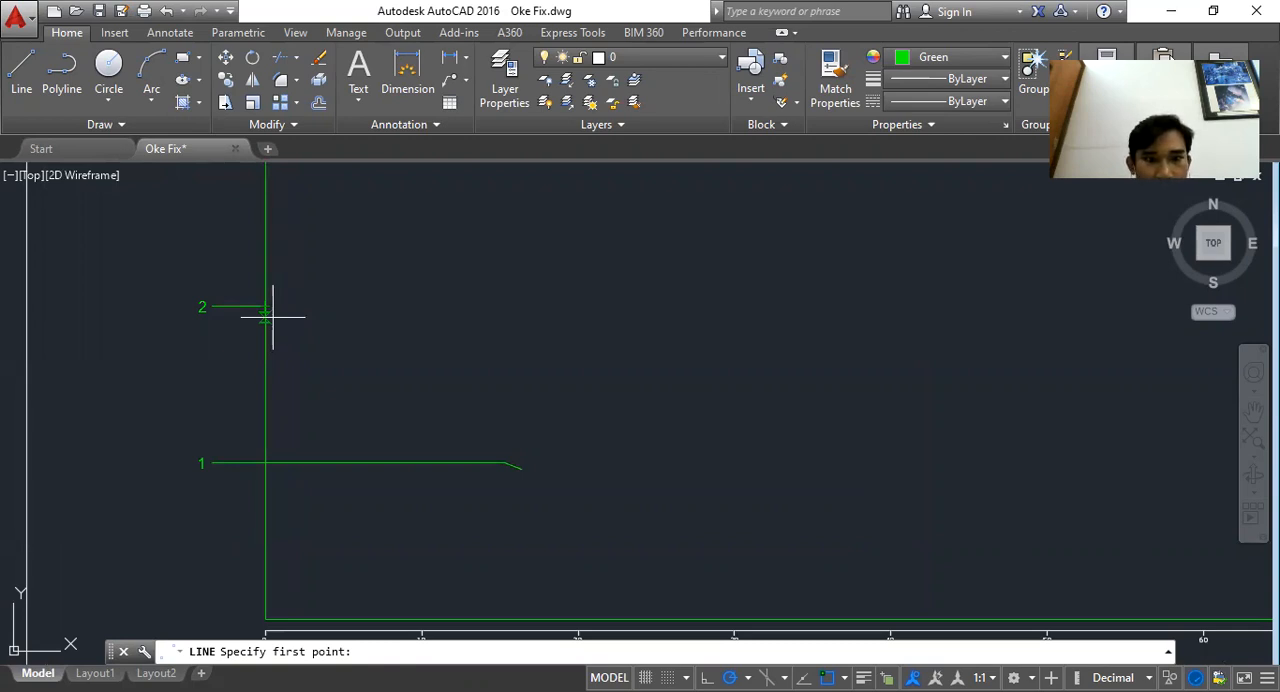
key(alt+Tab)
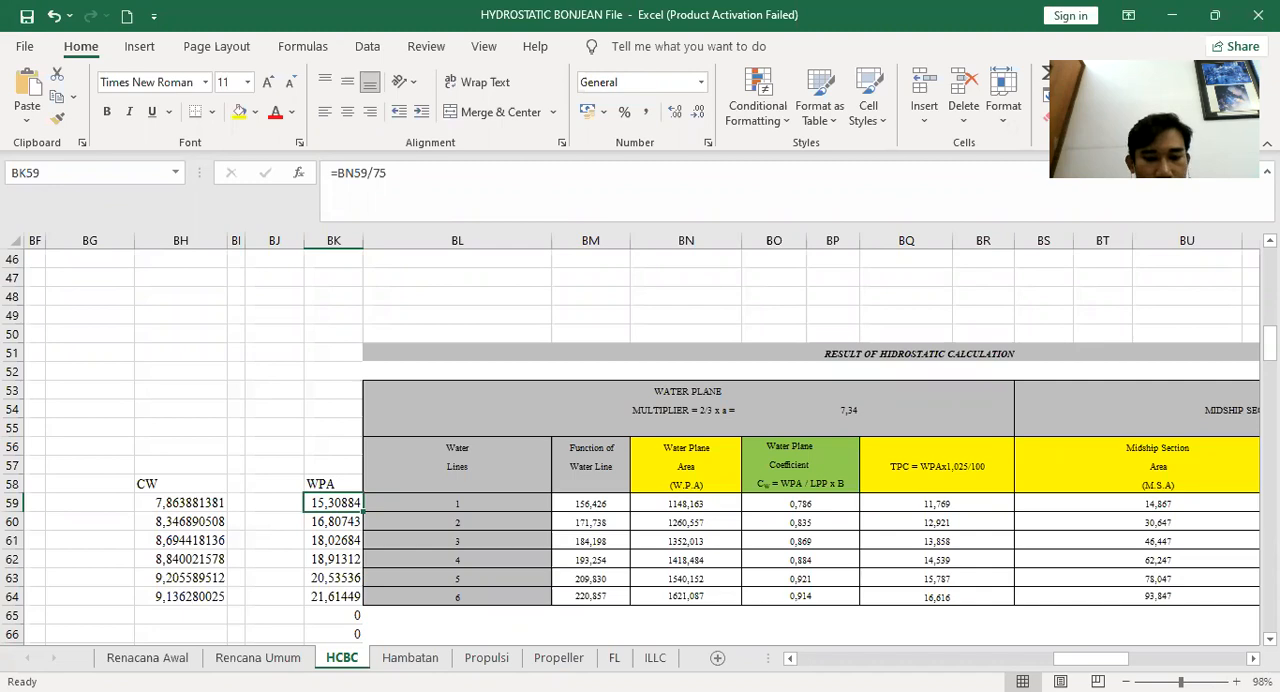
key(alt+Tab)
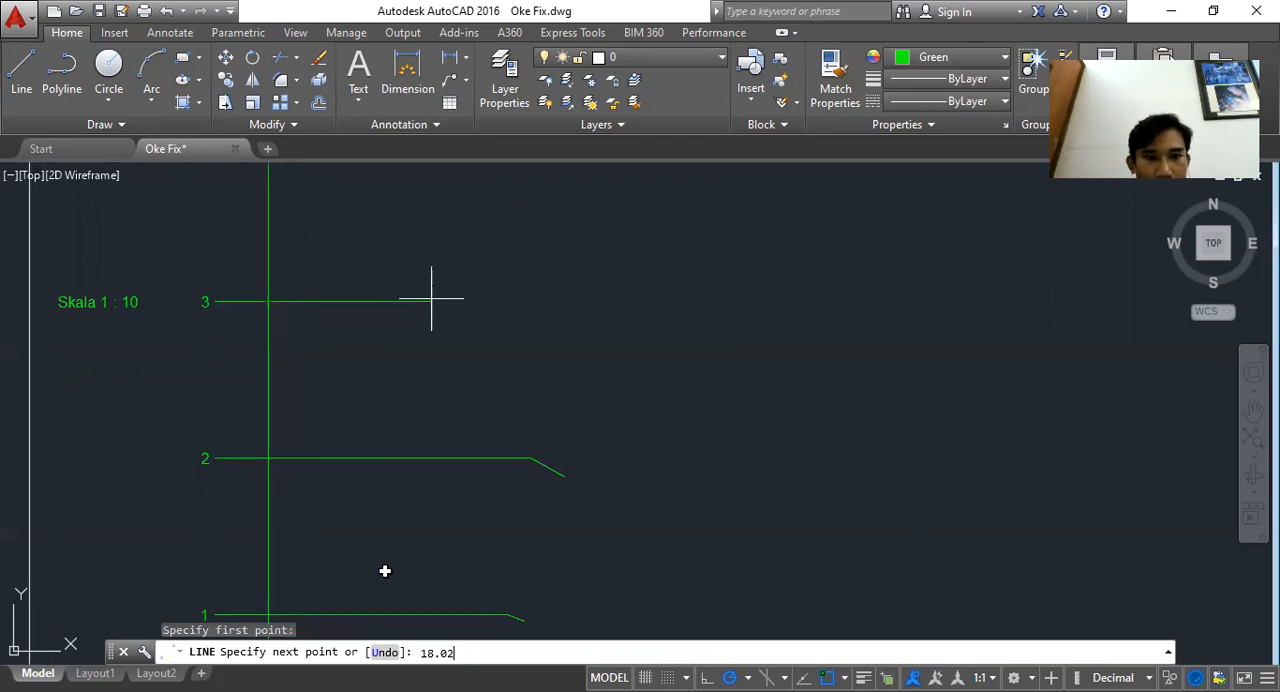
key(alt+Tab)
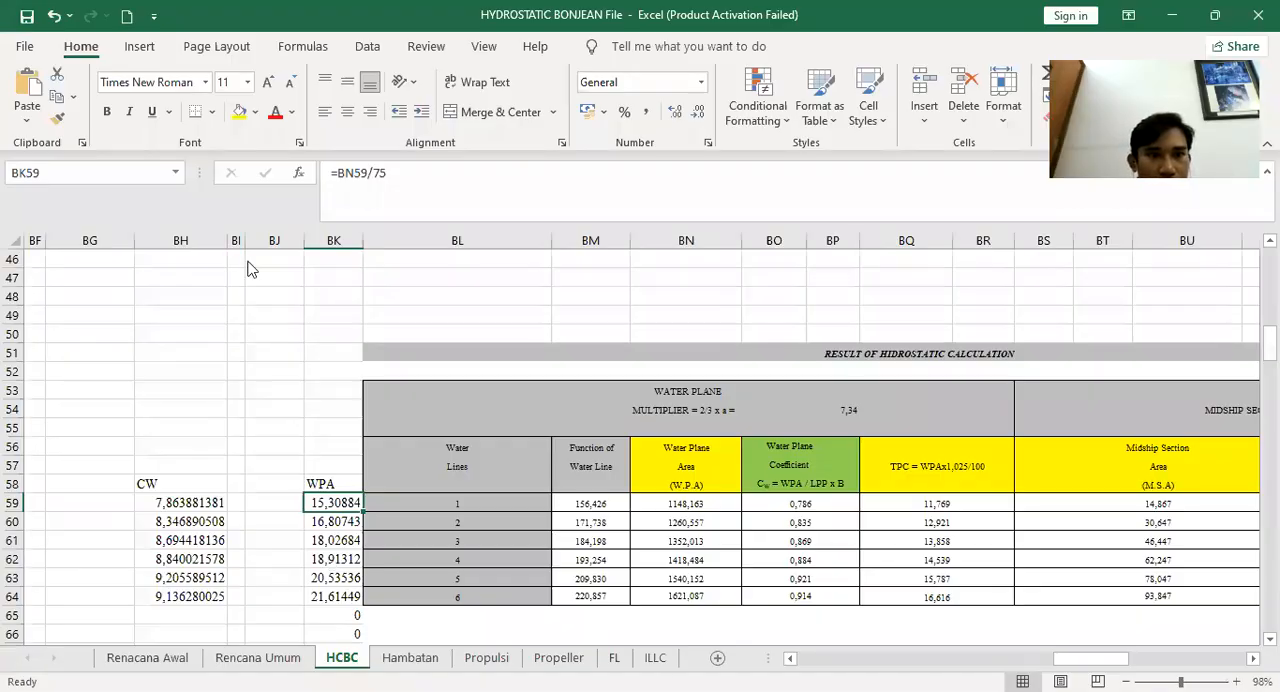
key(alt+Tab)
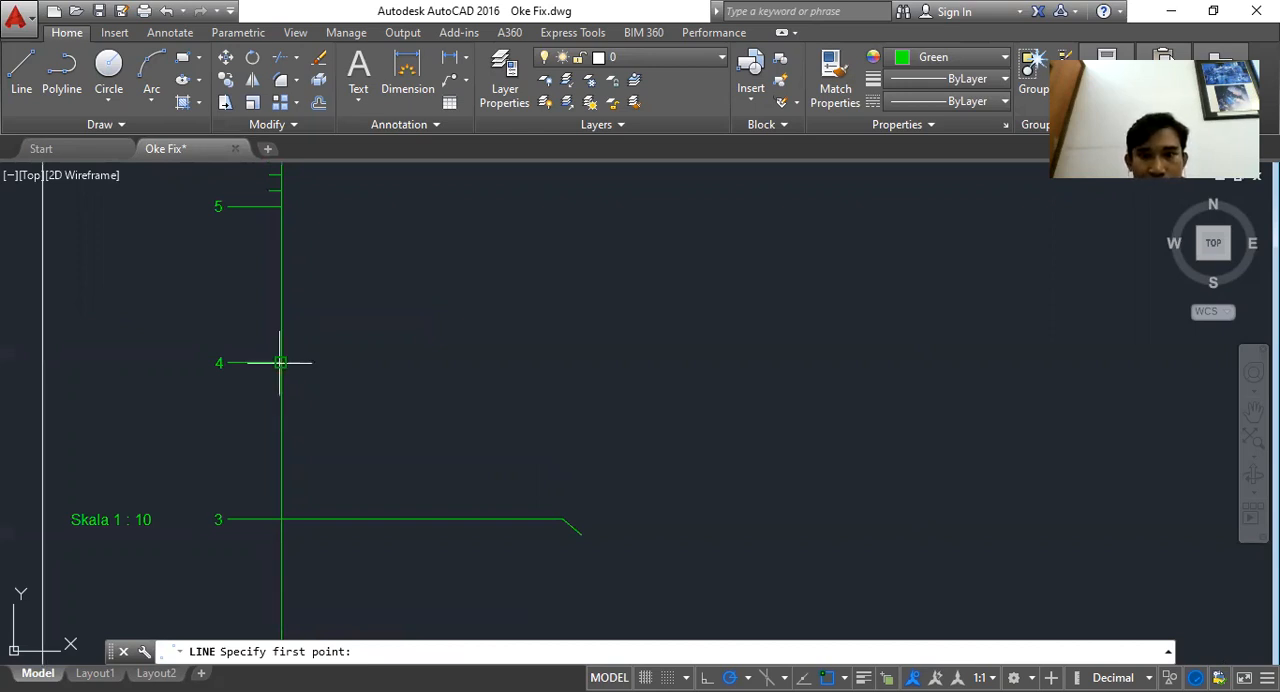
key(alt+Tab)
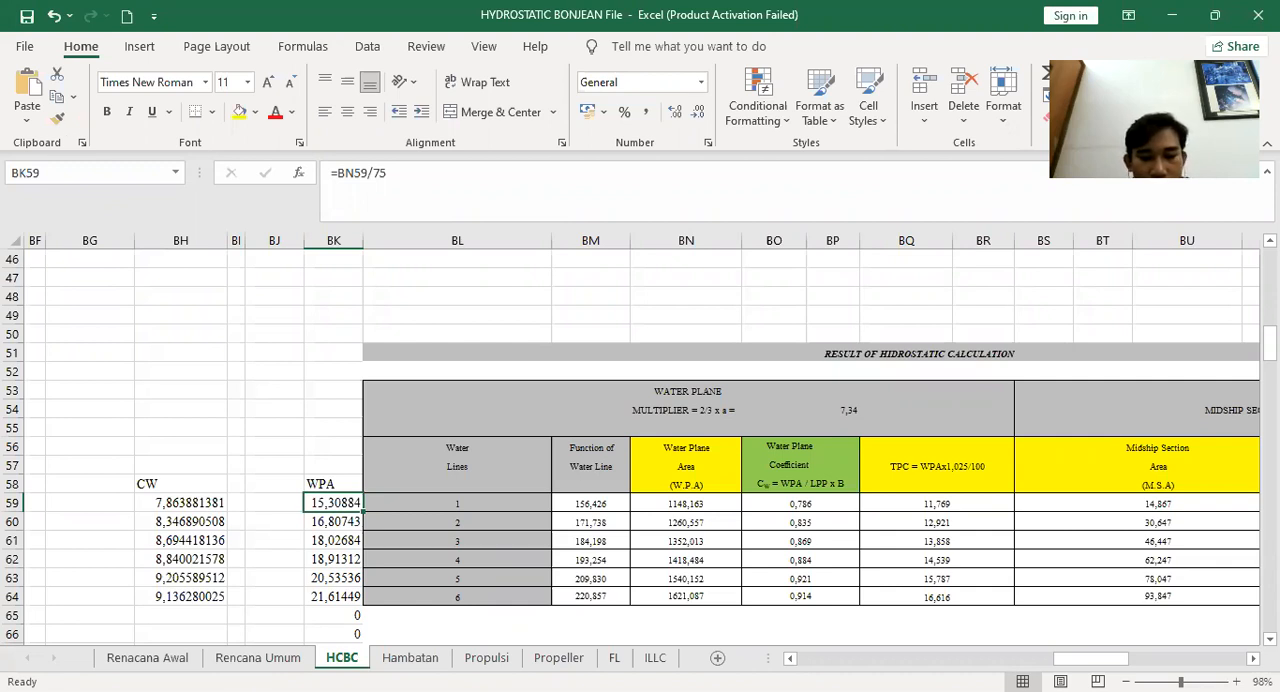
key(alt+Tab)
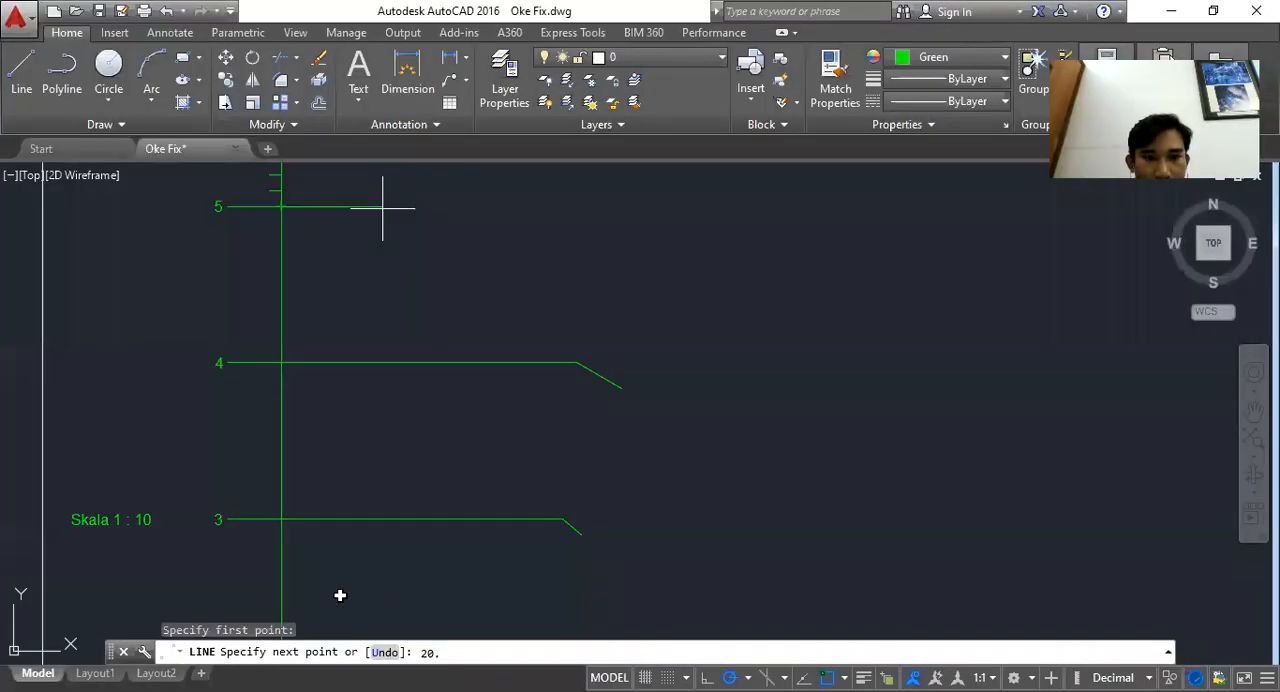
key(alt+Tab)
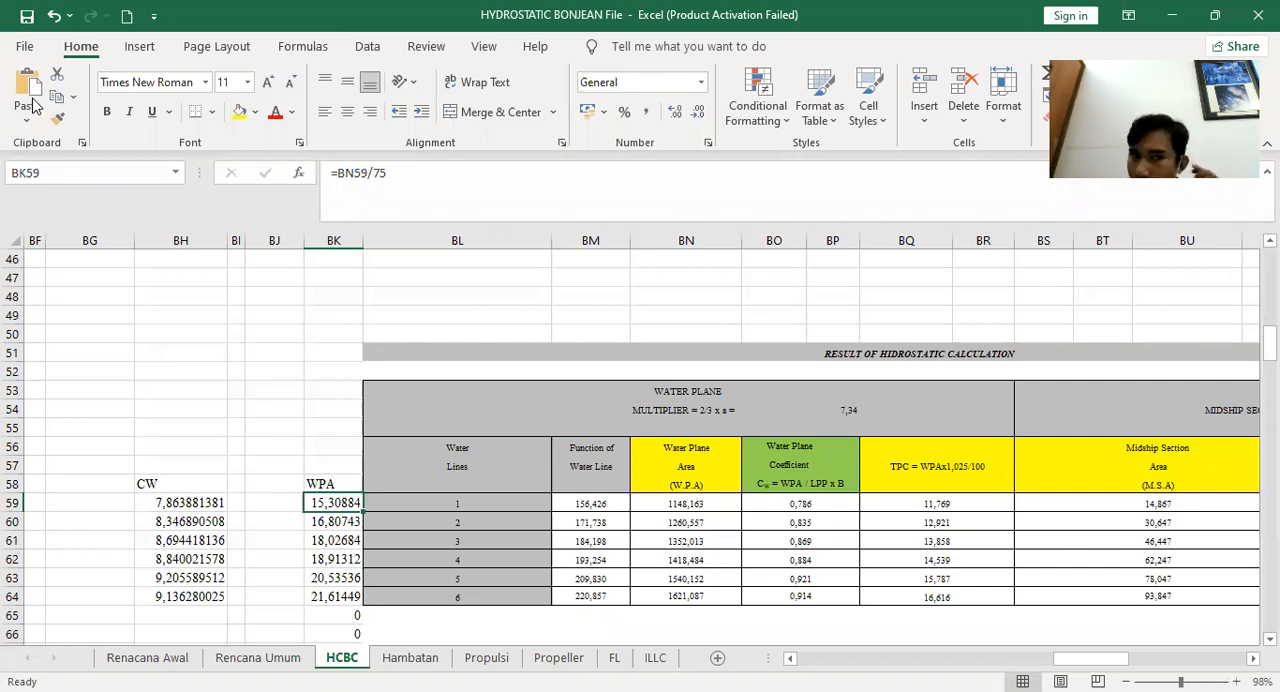
key(alt+Tab)
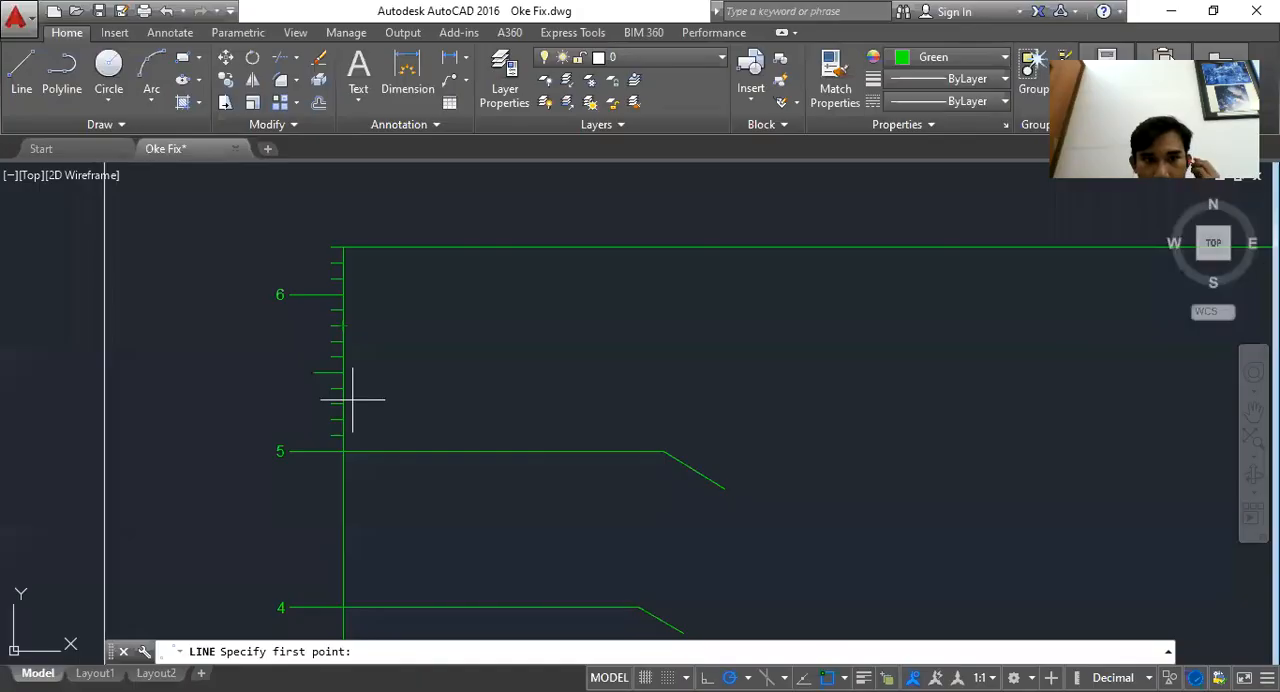
Draw a 21.61-long line from the draft 6 mark and fit a spline through the ends of all WPA lines
scroll(343, 294, up, 2)
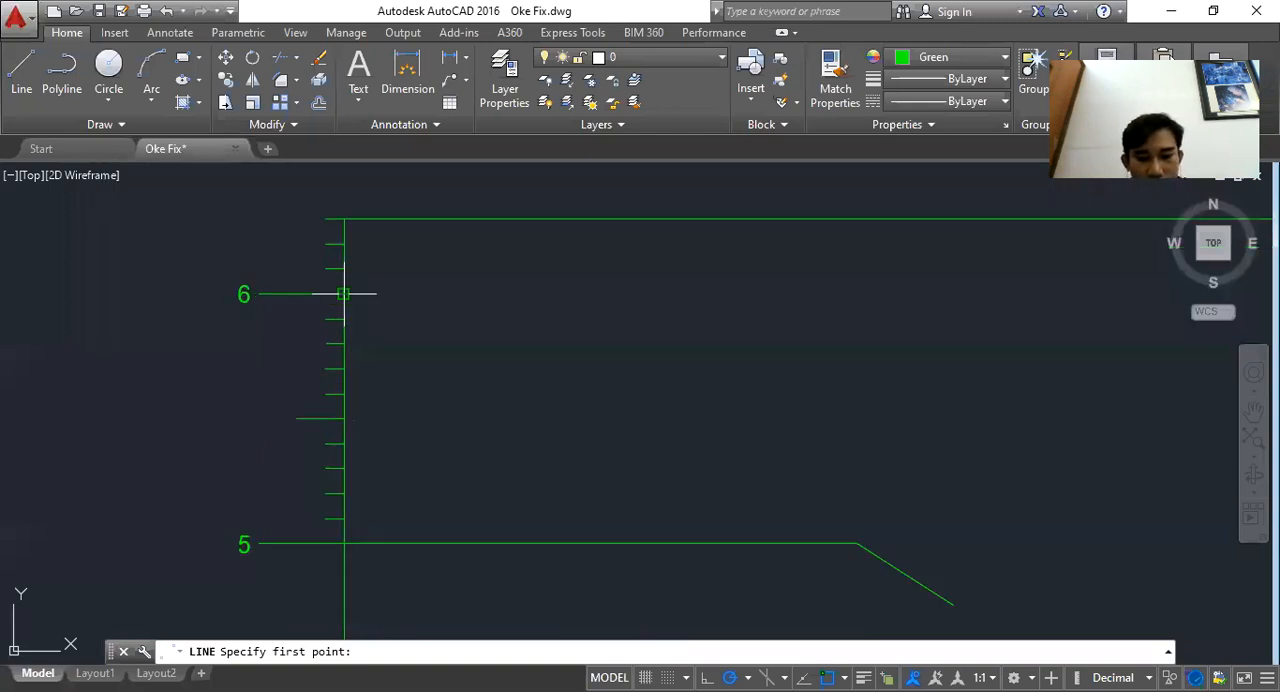
click(343, 294)
text(21.61)
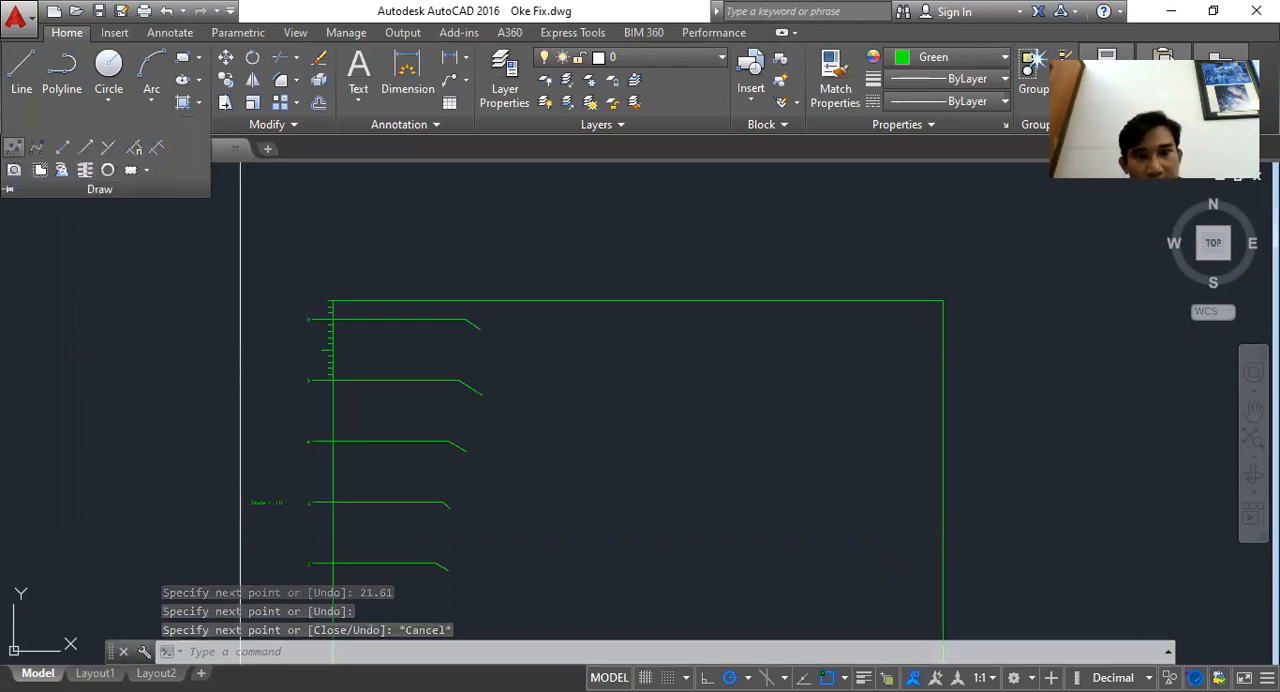
click(13, 147)
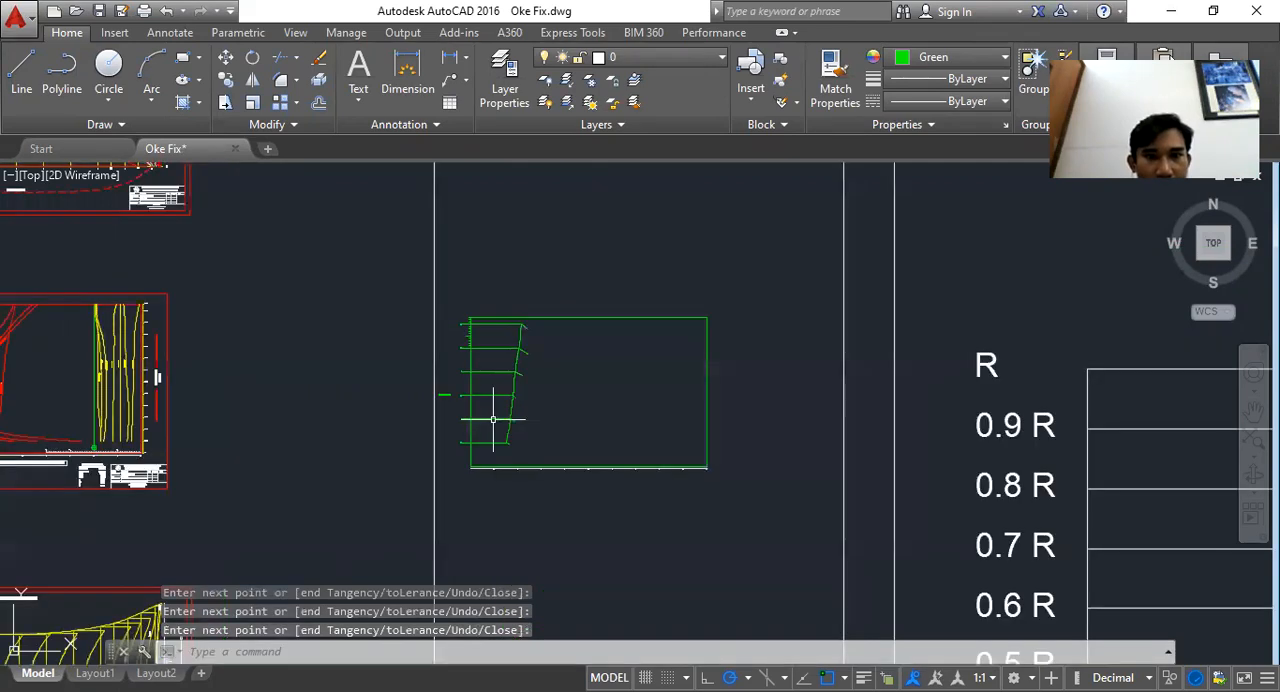
scroll(493, 419, up, 4)
Select the horizontal WPA construction lines with a window and delete them, leaving the spline curve
click(497, 492)
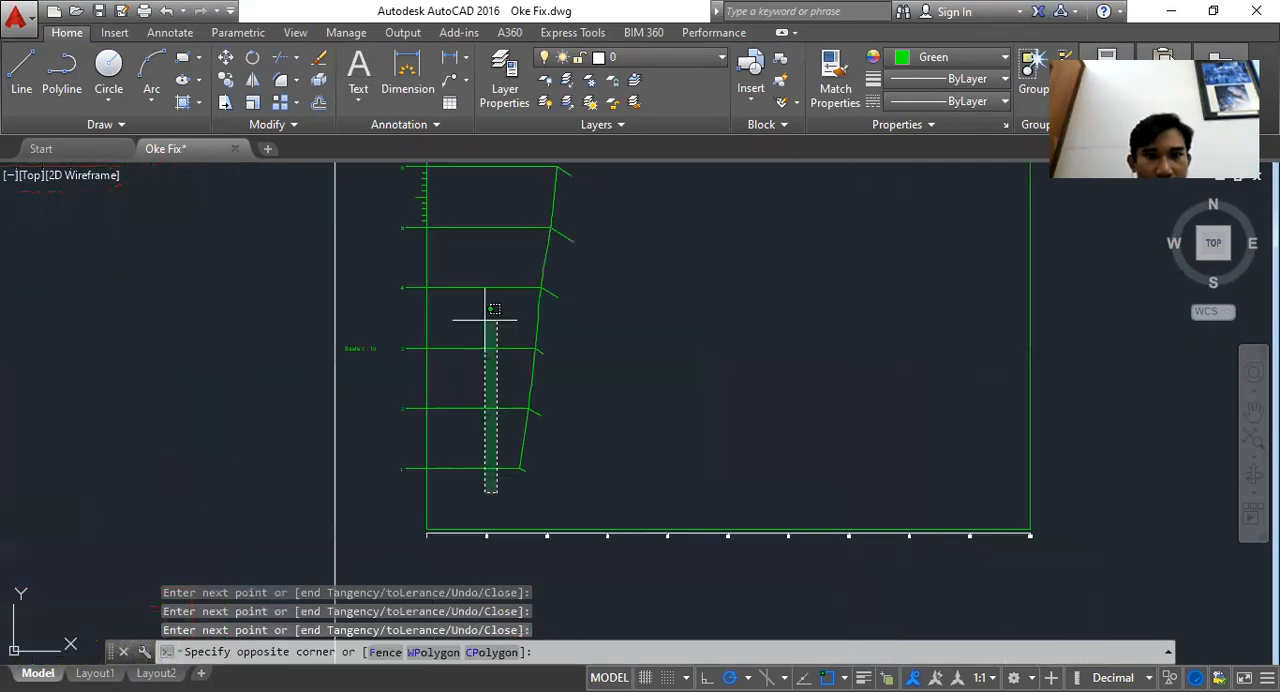
drag(462, 184, 472, 266)
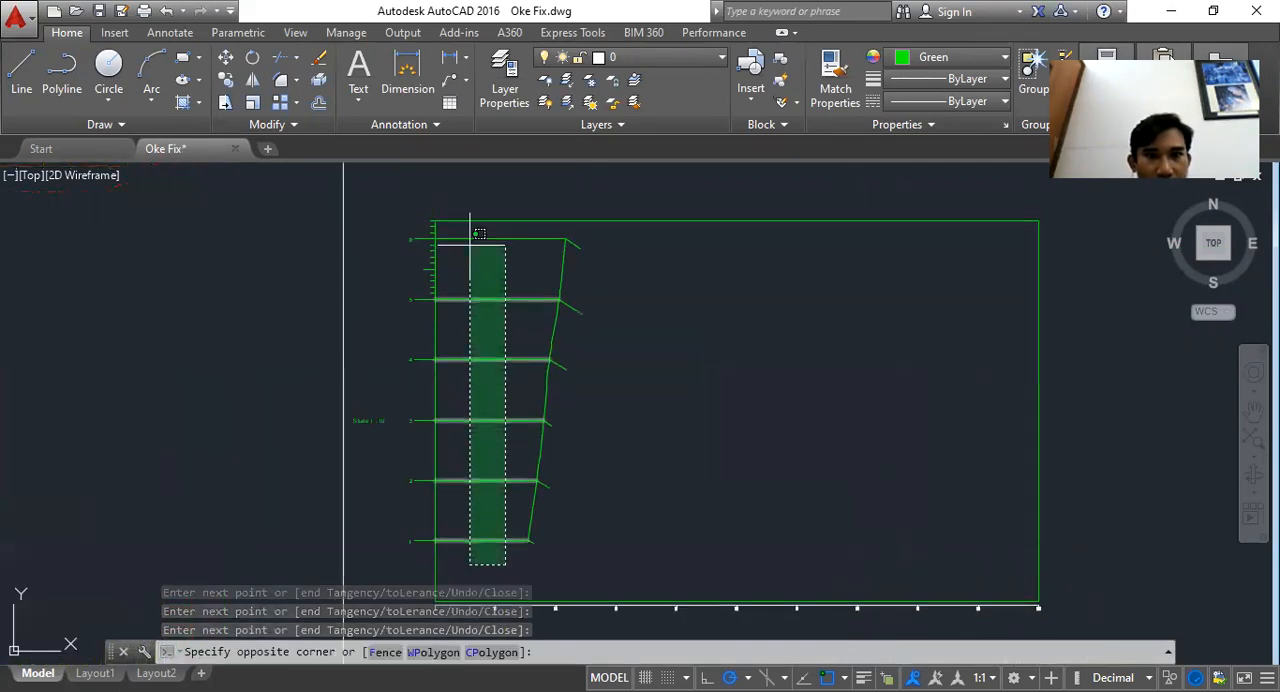
click(479, 233)
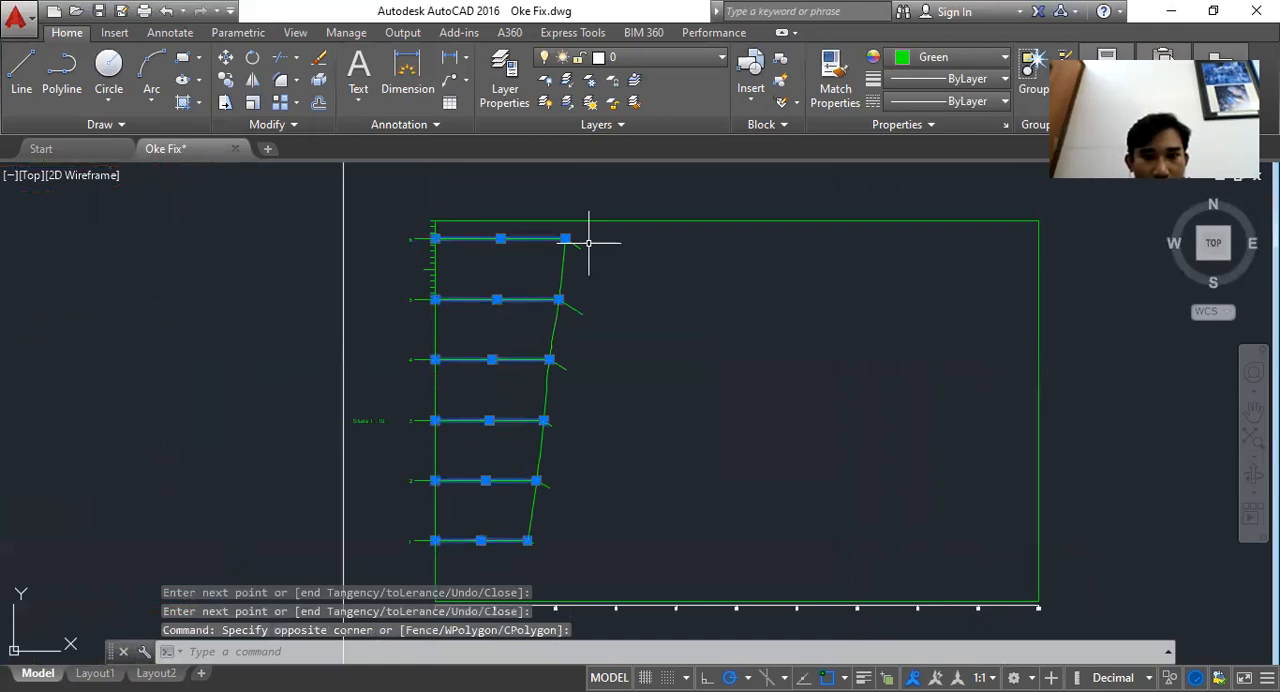
key(Delete)
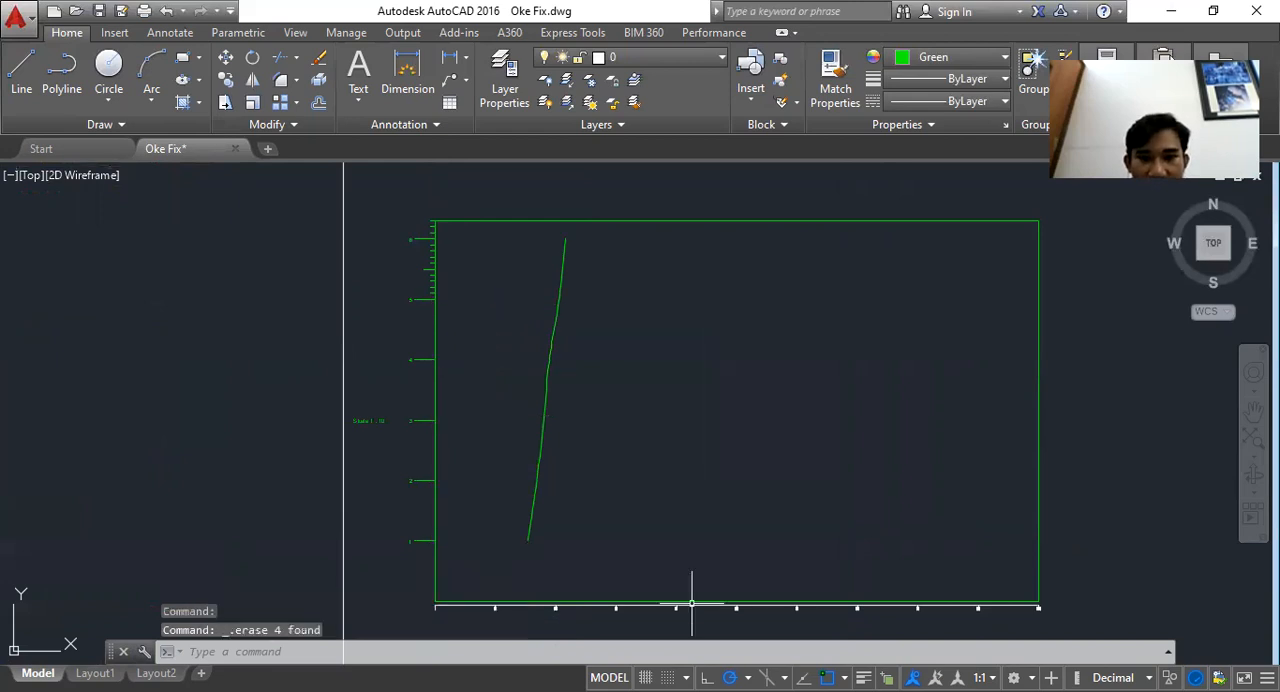
Copy the "Skala 1 : 10" text and paste a copy beside the WPA curve
scroll(398, 420, up, 4)
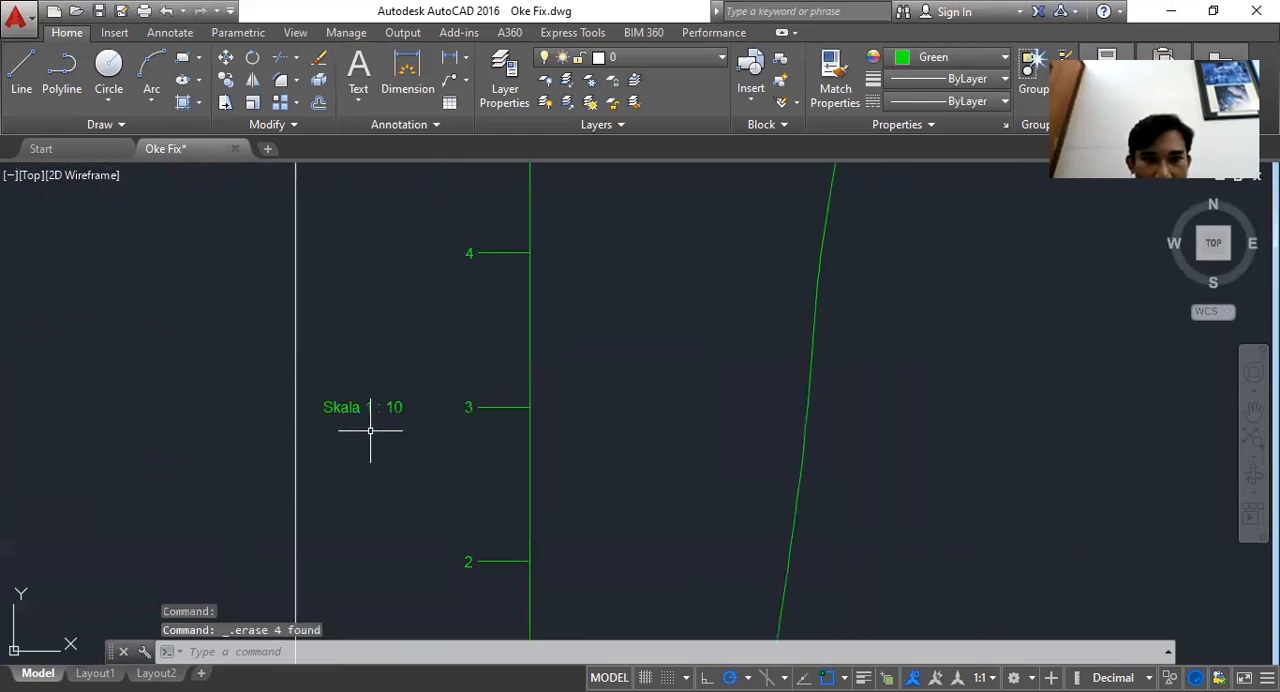
click(370, 430)
click(366, 407)
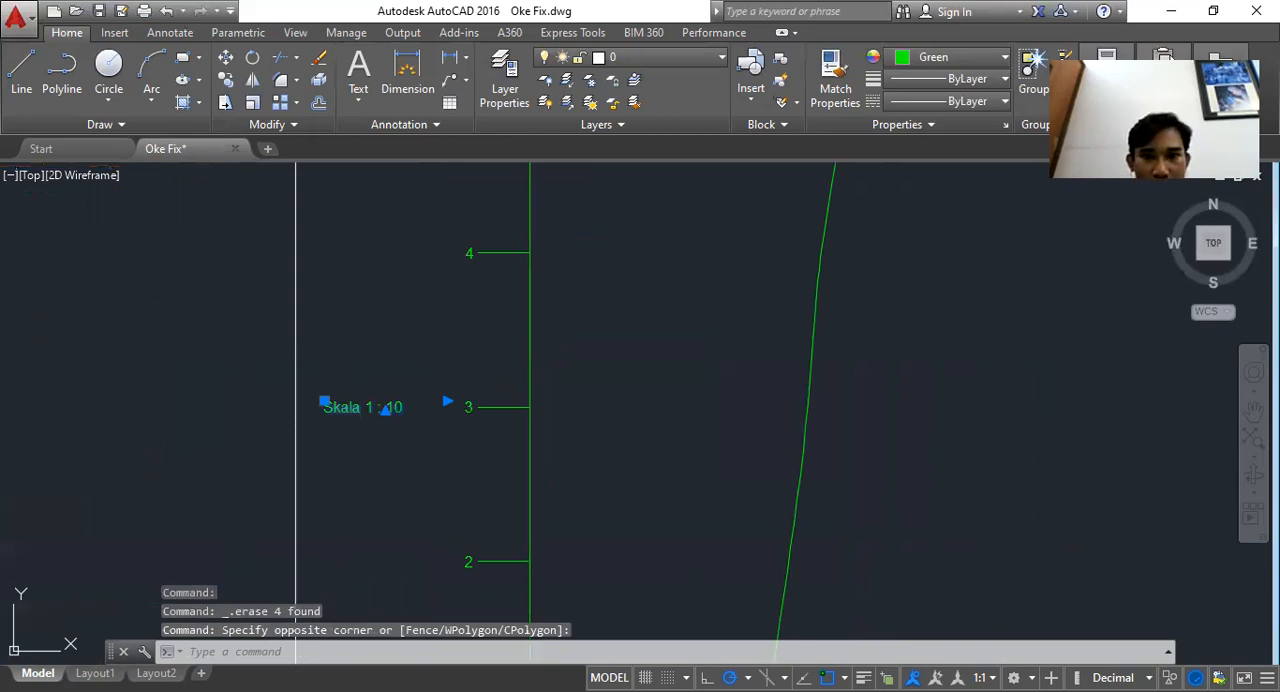
key(ctrl+c)
key(ctrl+v)
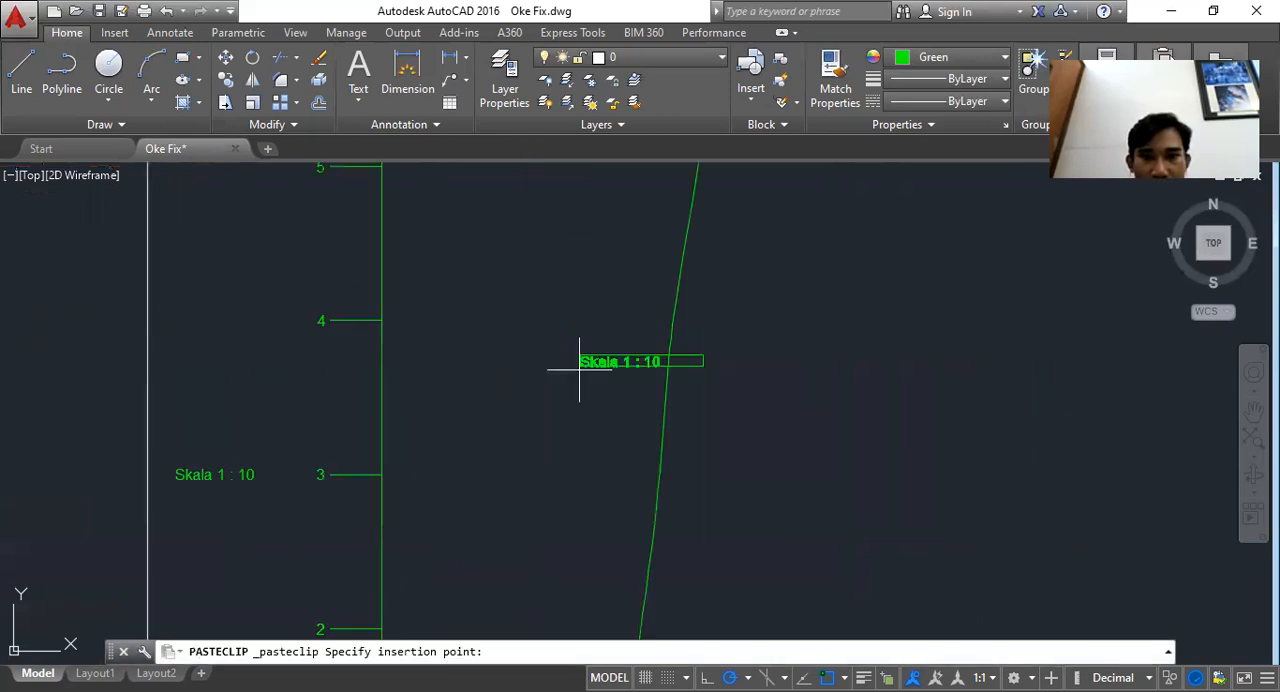
click(579, 369)
Edit the pasted text to read WPA
double_click(620, 360)
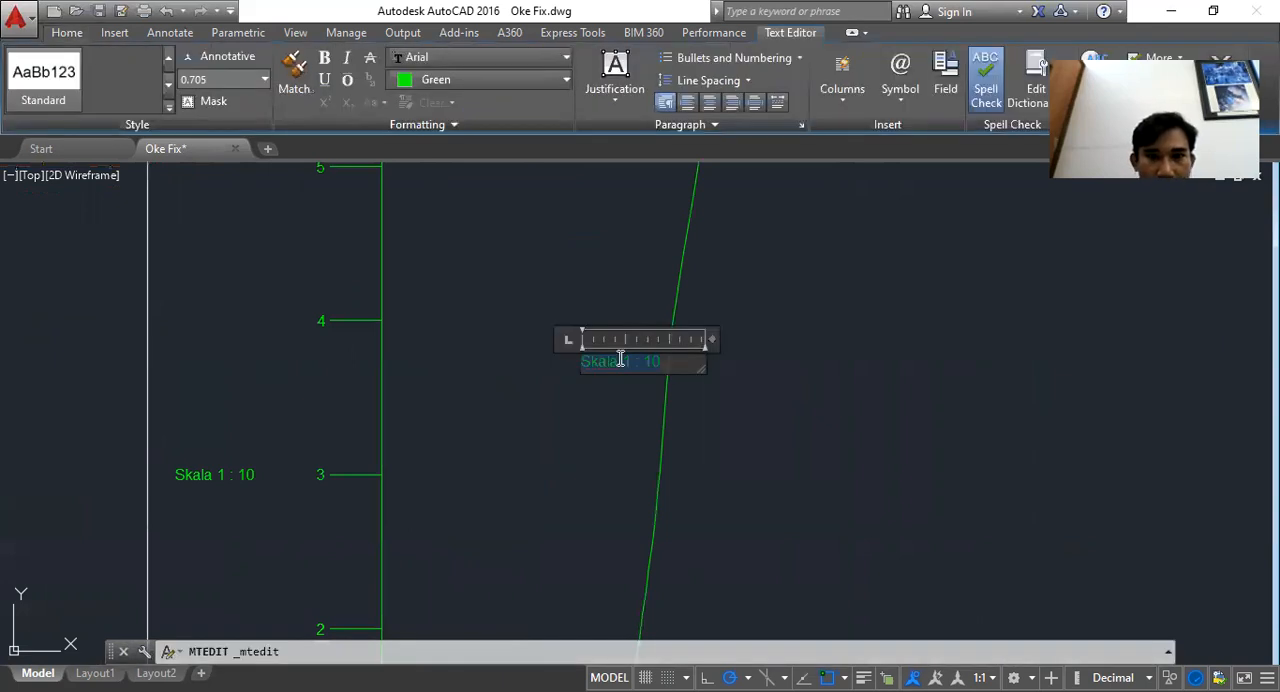
text(W)
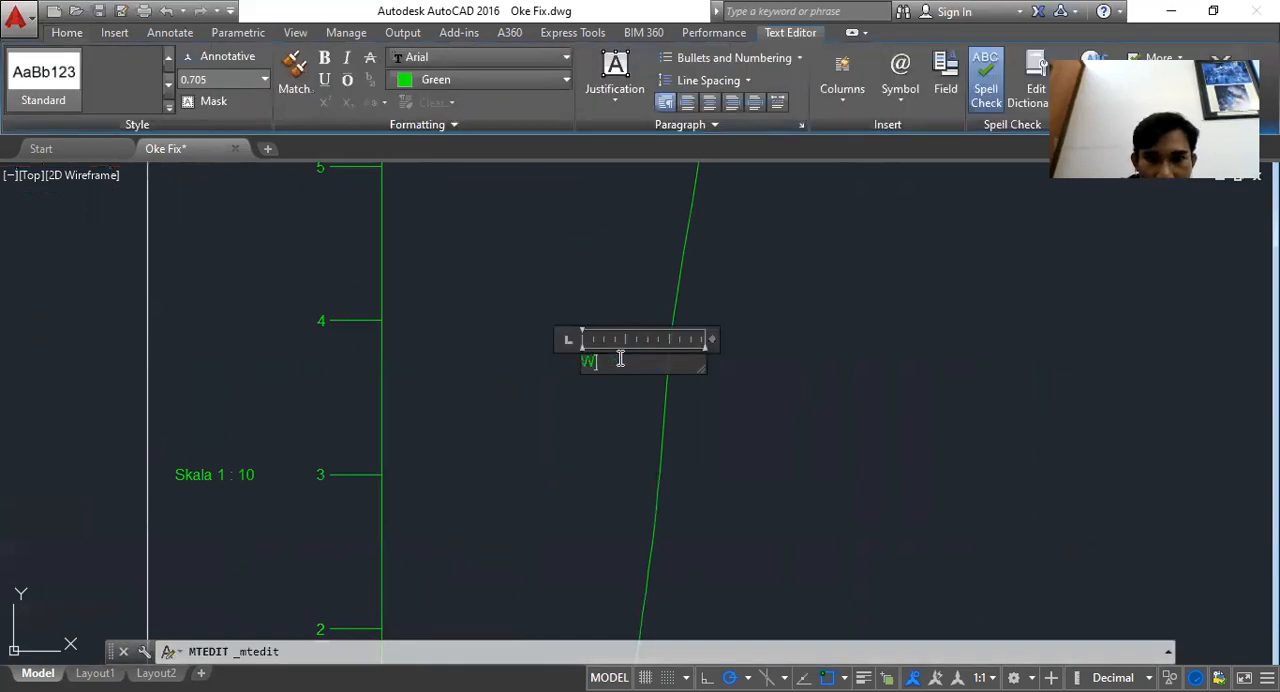
text(PA)
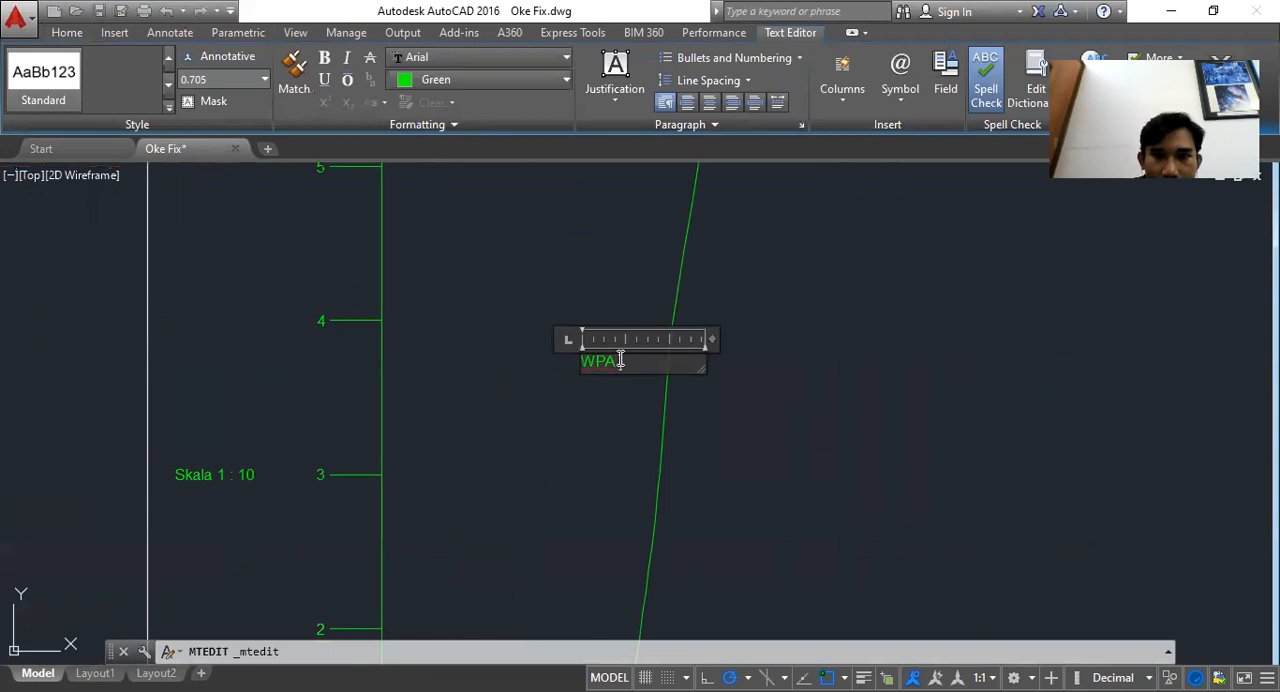
Examine the reference hydrostatic curves drawing and how its curve labels are written
scroll(830, 350, down, 1)
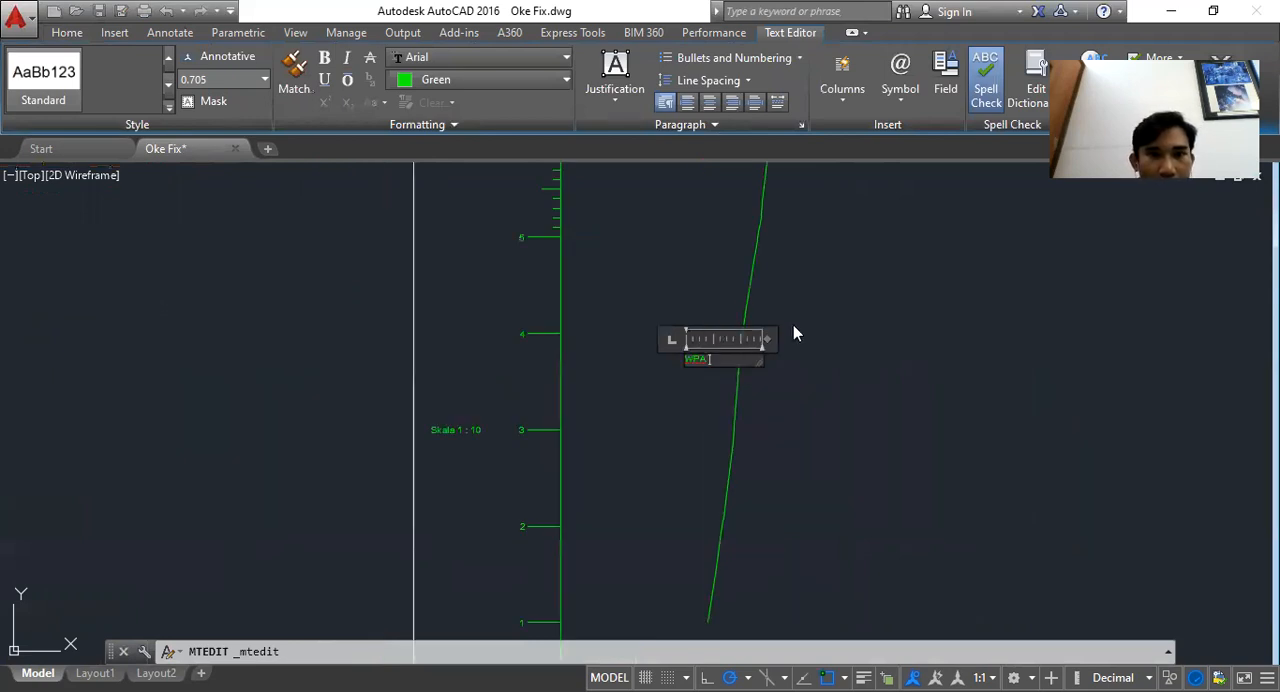
scroll(710, 360, down, 4)
drag(617, 354, 852, 355)
drag(68, 333, 208, 336)
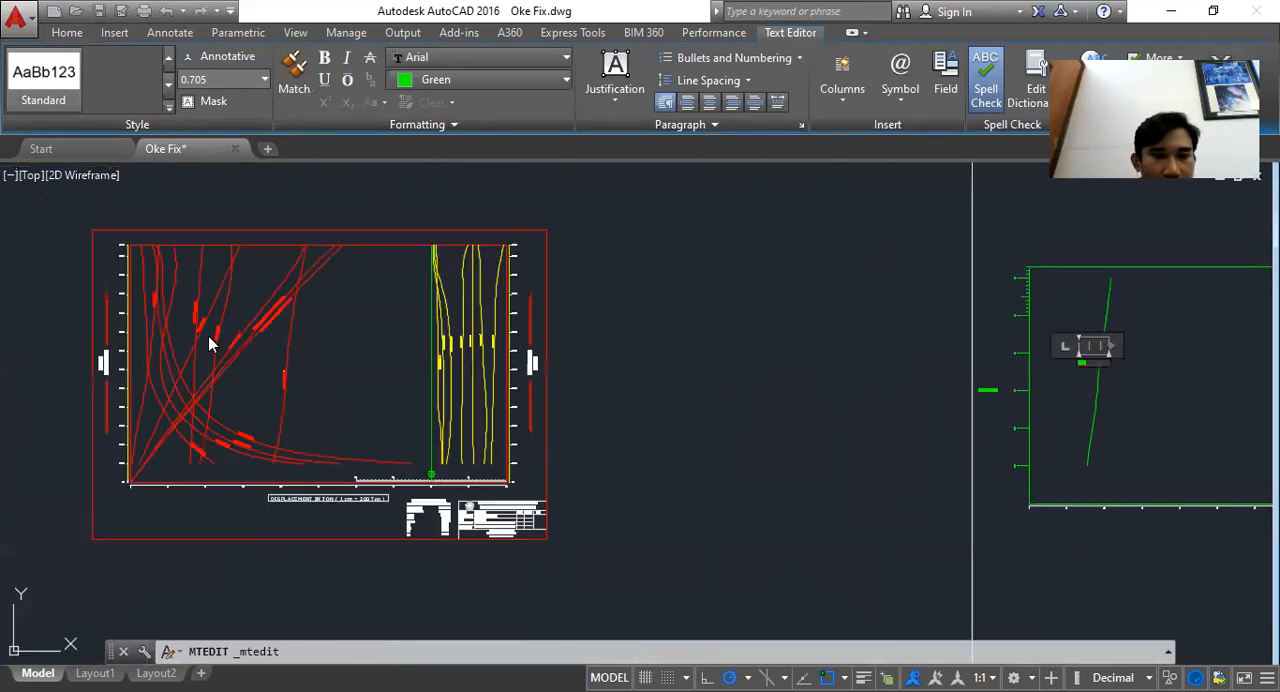
scroll(220, 337, up, 5)
scroll(474, 316, down, 3)
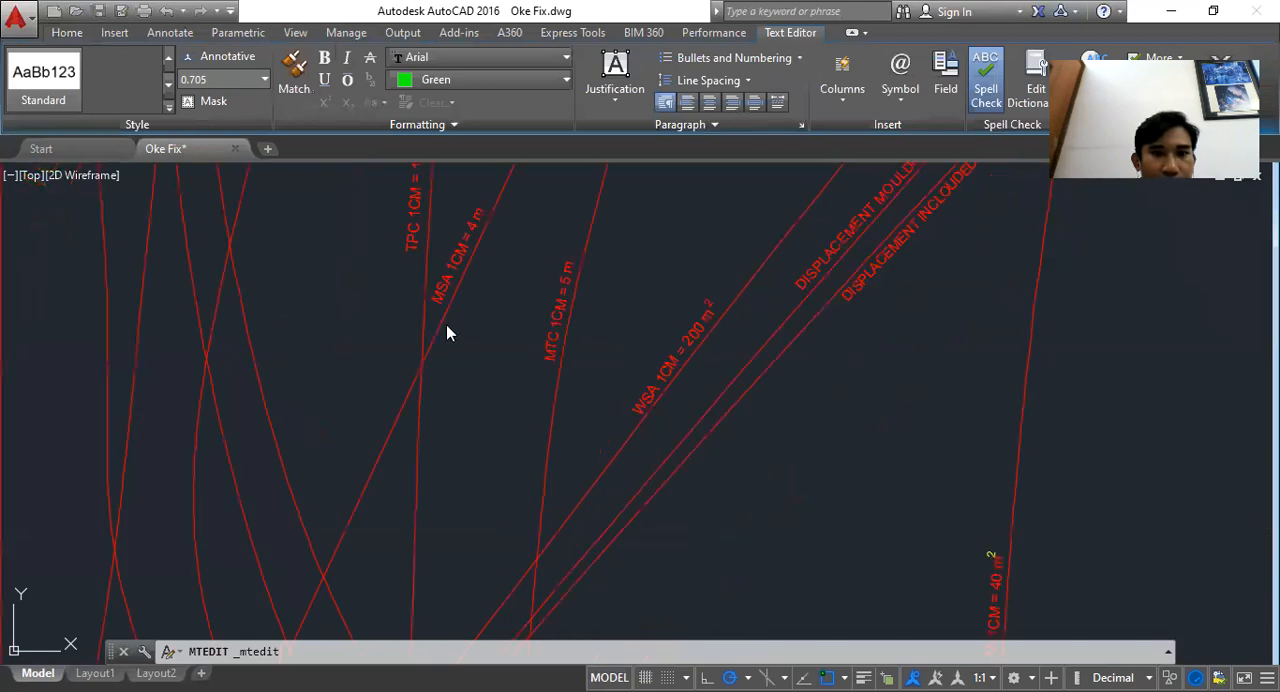
scroll(450, 339, down, 5)
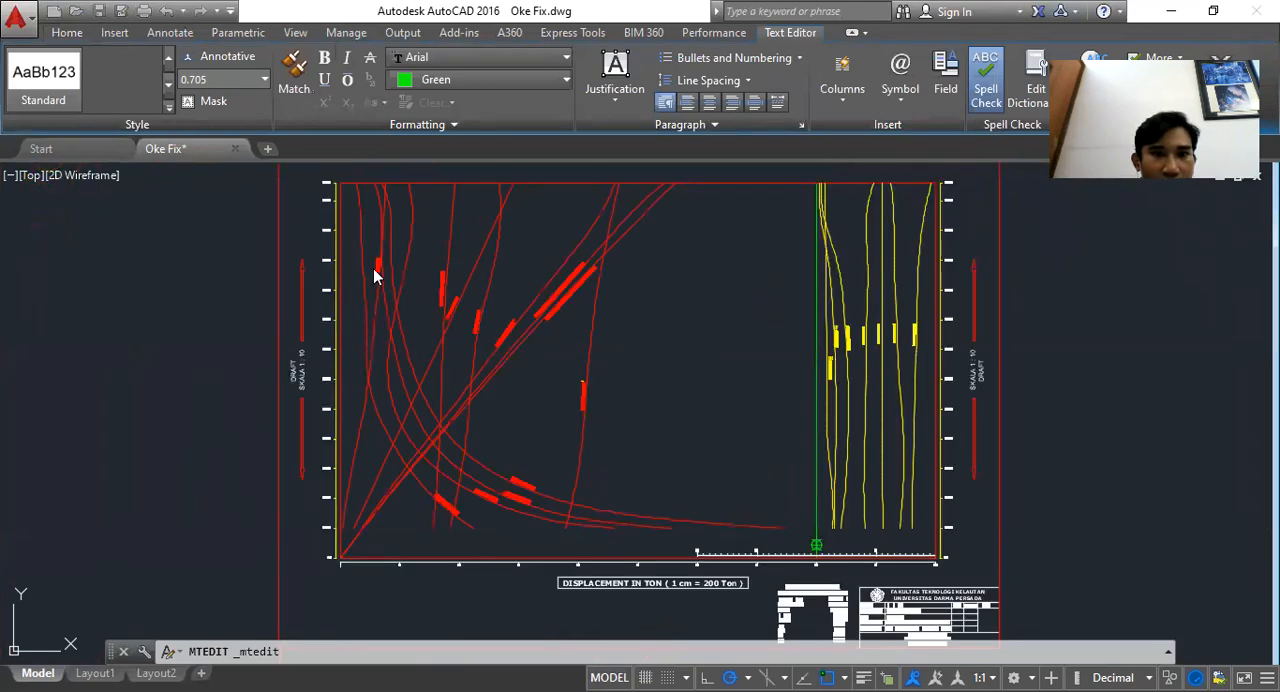
scroll(373, 278, up, 5)
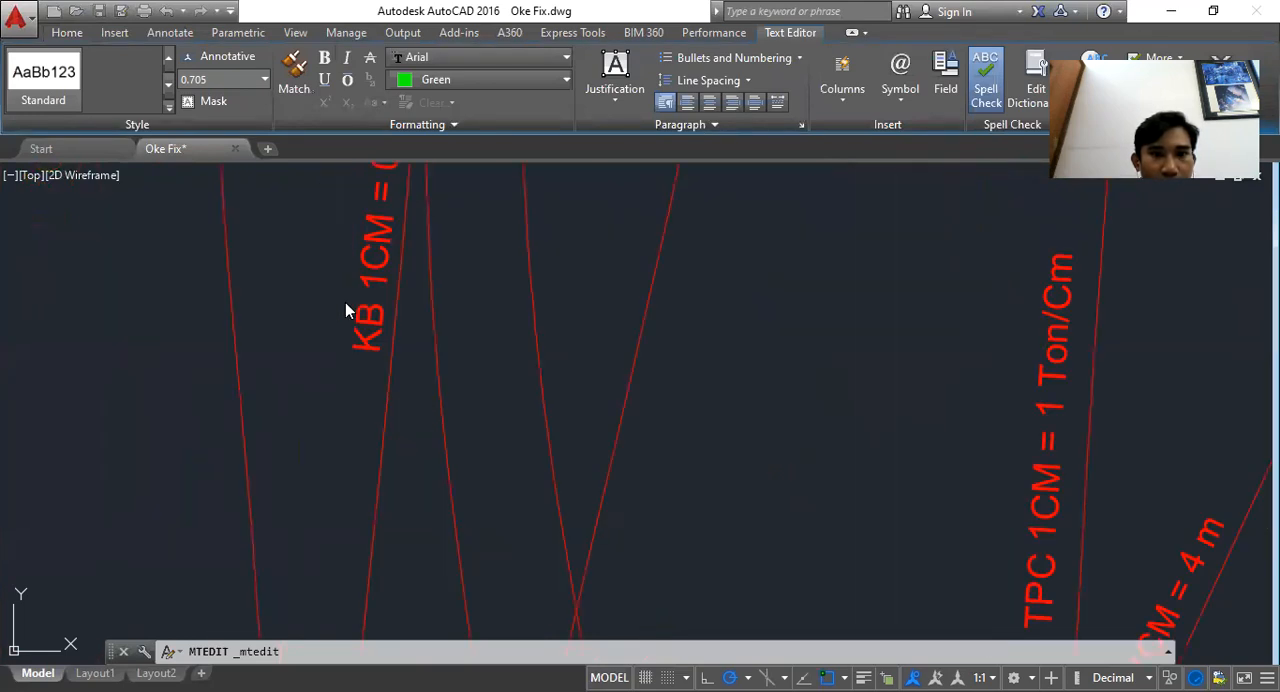
scroll(345, 302, down, 5)
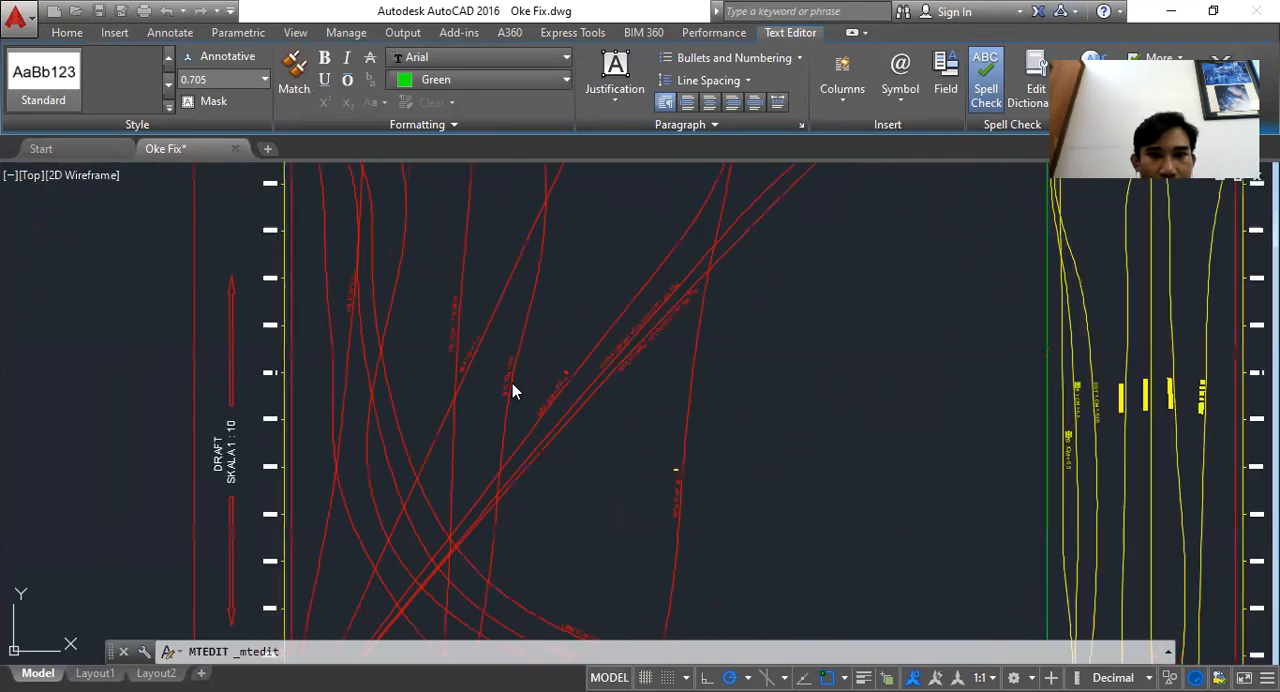
scroll(505, 390, up, 3)
scroll(506, 390, down, 2)
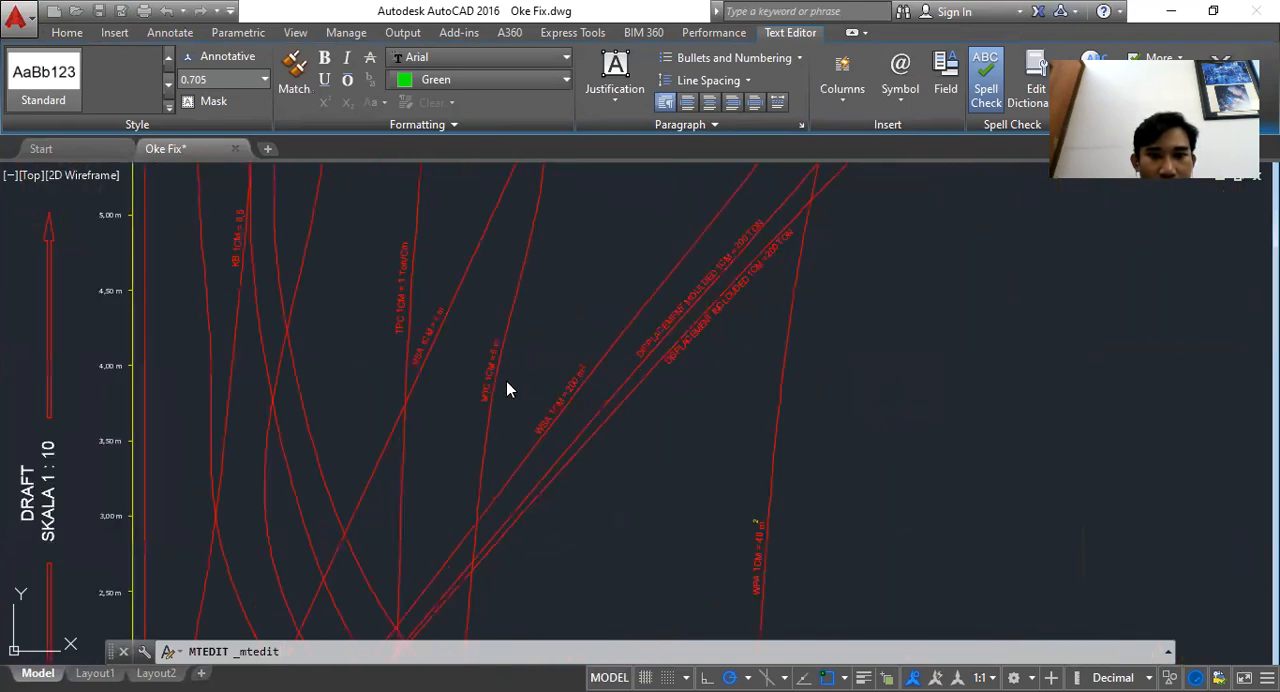
Extend the WPA label to read "WPA 1cm = 75 m2" and widen its text box to fit on one line
scroll(862, 363, down, 2)
drag(862, 363, 167, 368)
scroll(637, 346, down, 4)
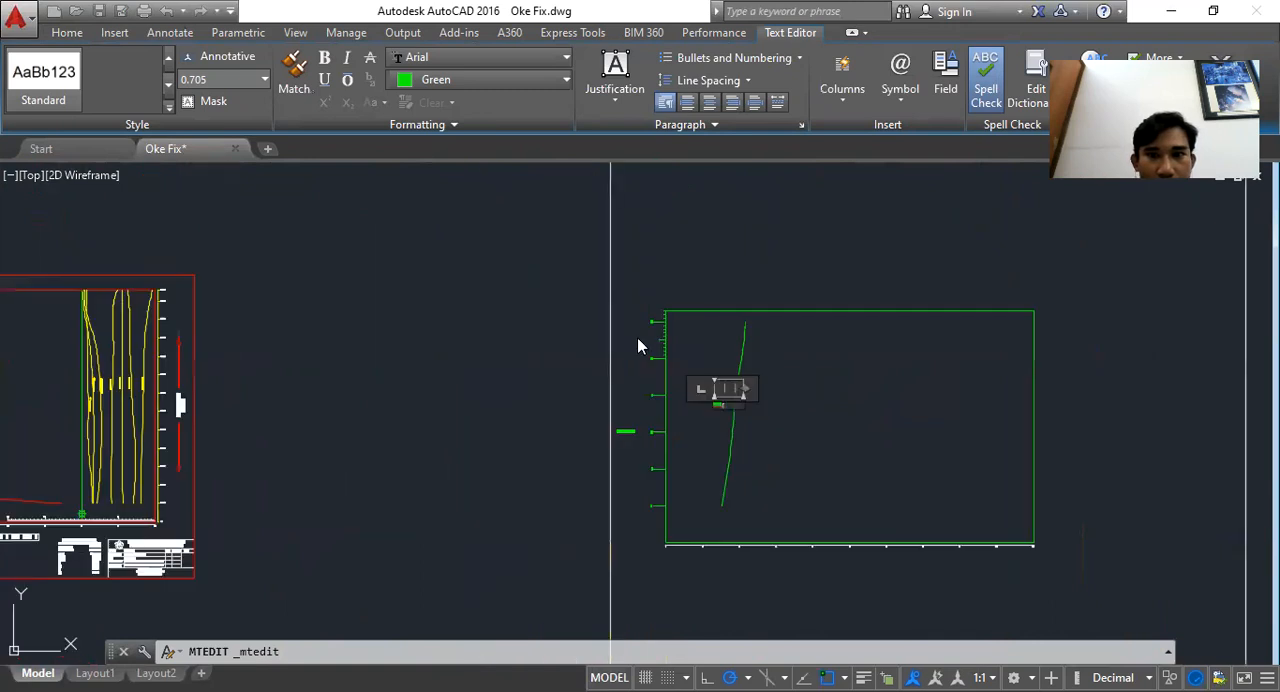
scroll(736, 402, up, 5)
scroll(691, 420, up, 3)
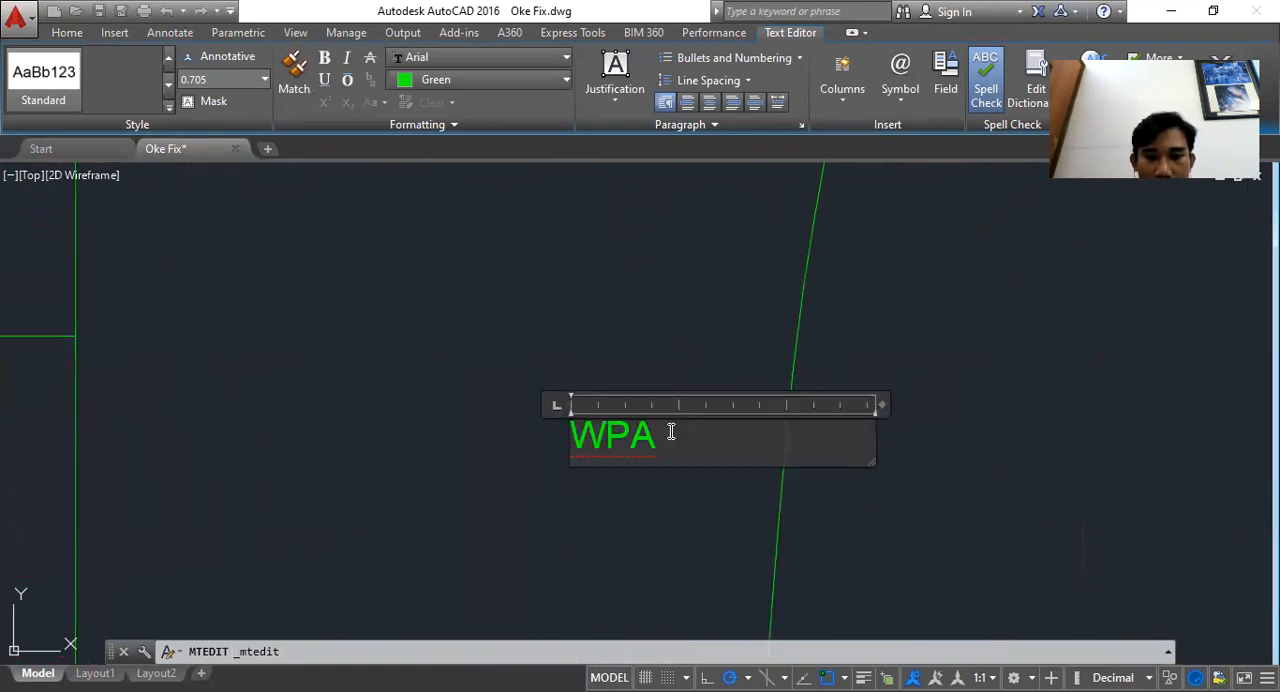
text(Icm )
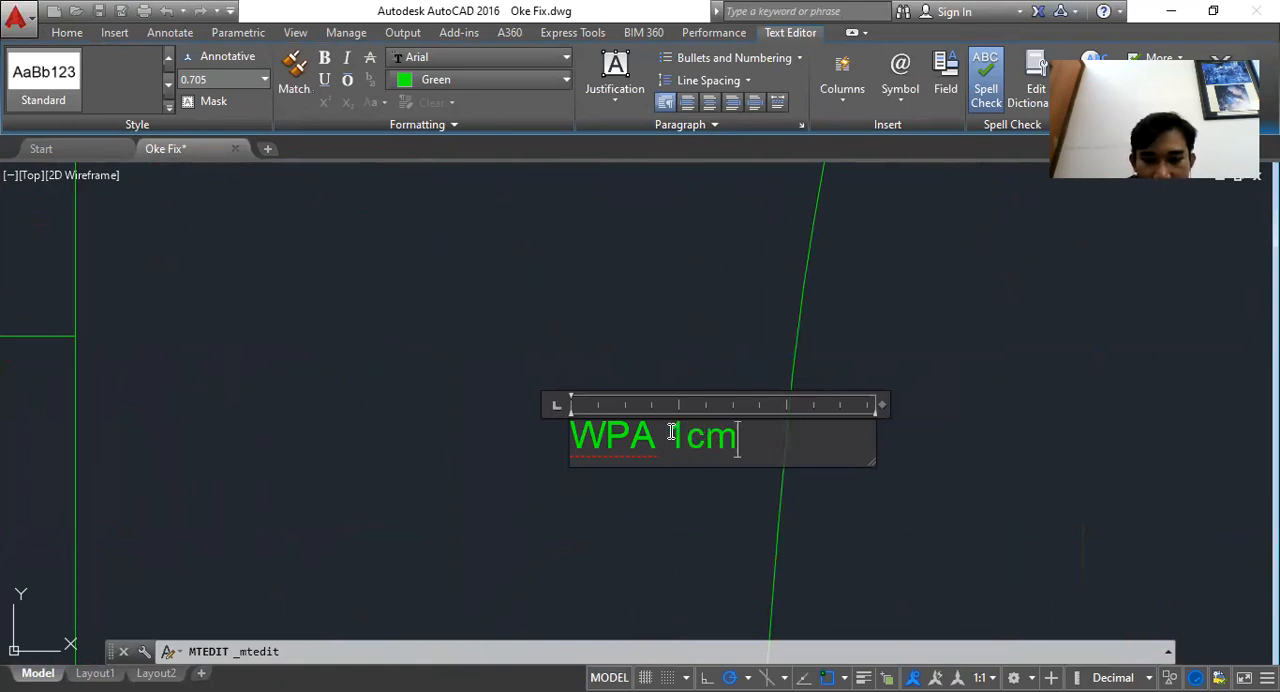
text(= )
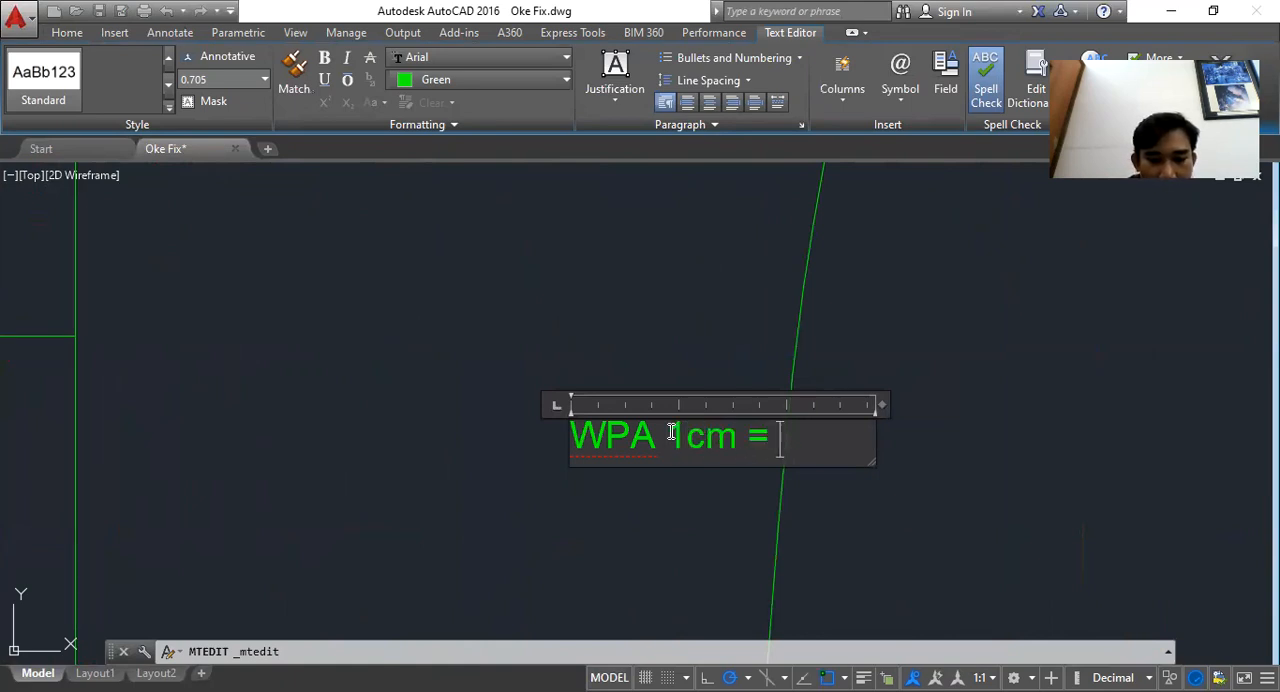
text(75 m)
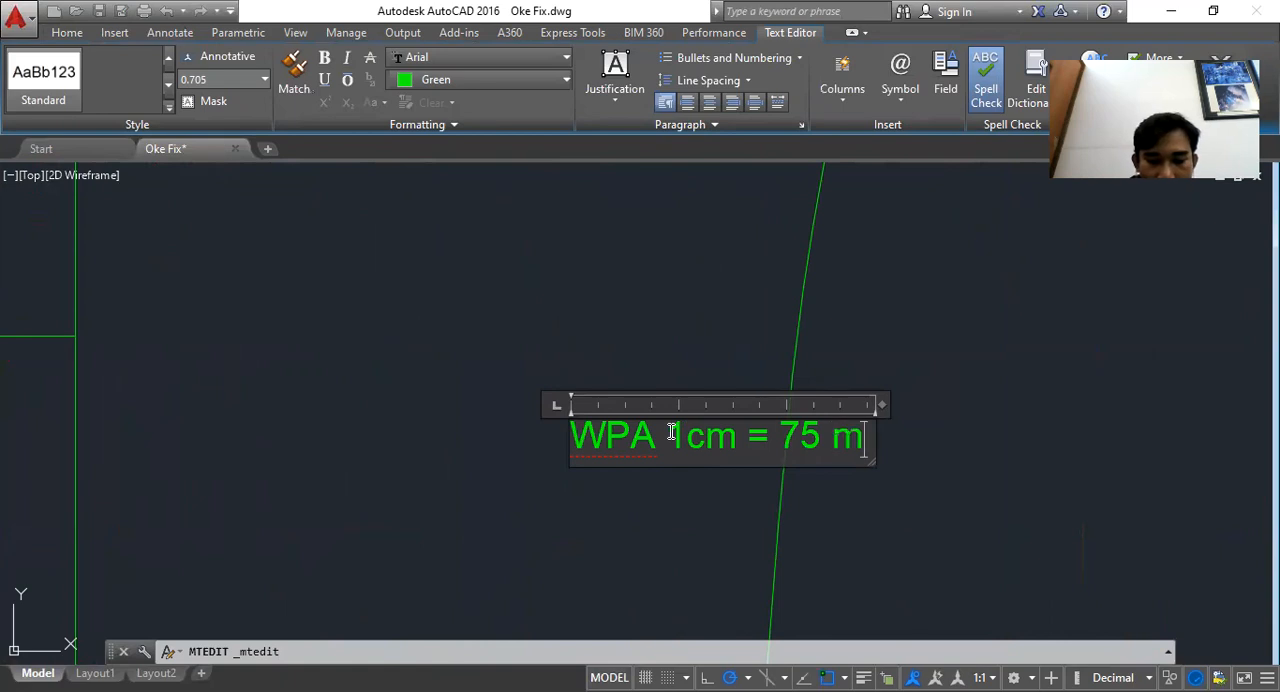
text(2)
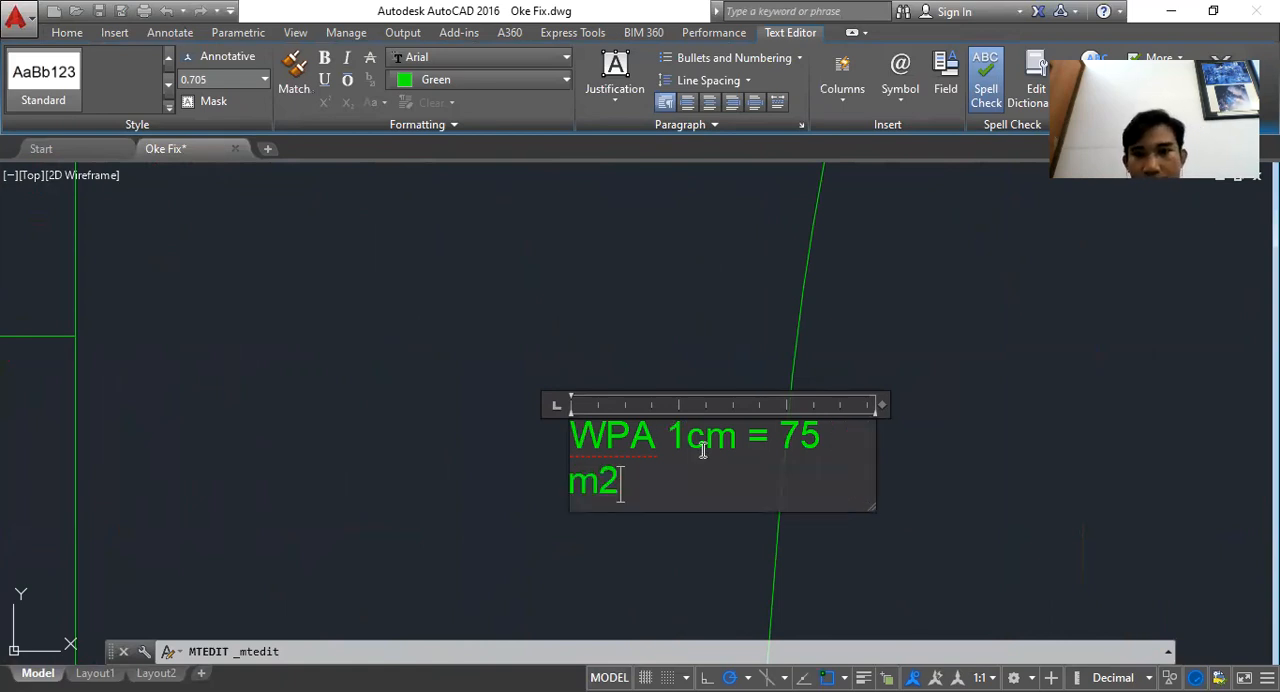
drag(881, 404, 914, 408)
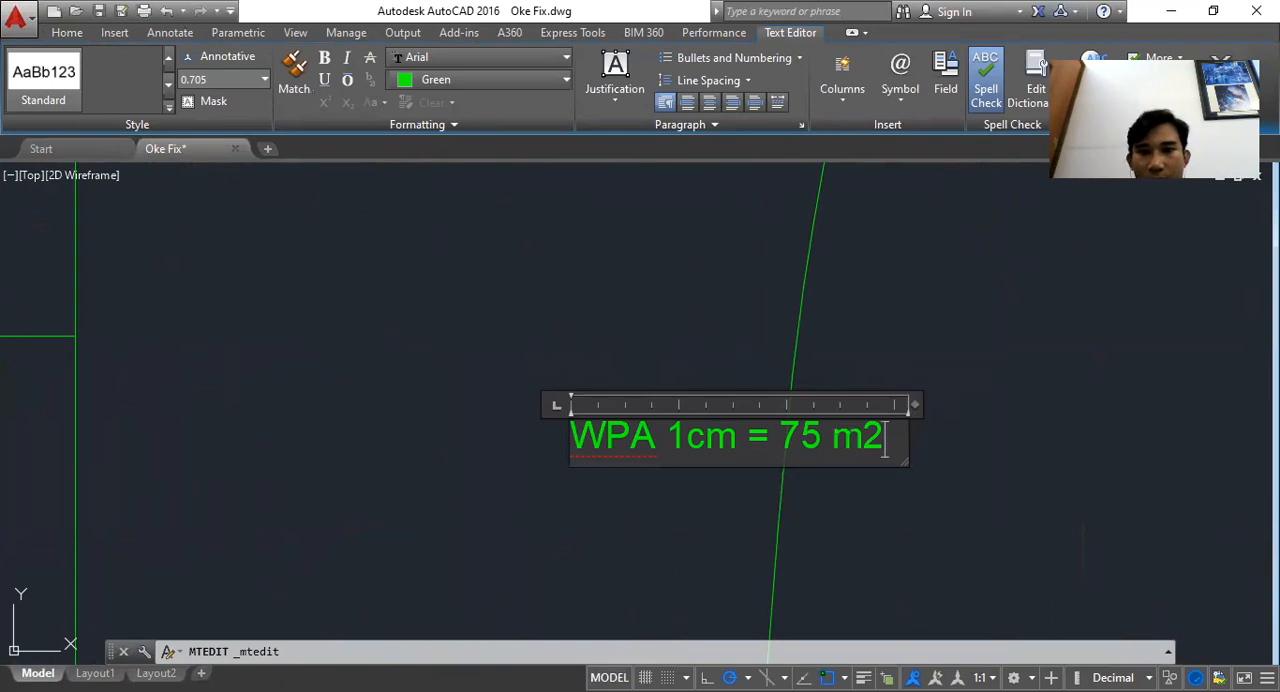
click(552, 477)
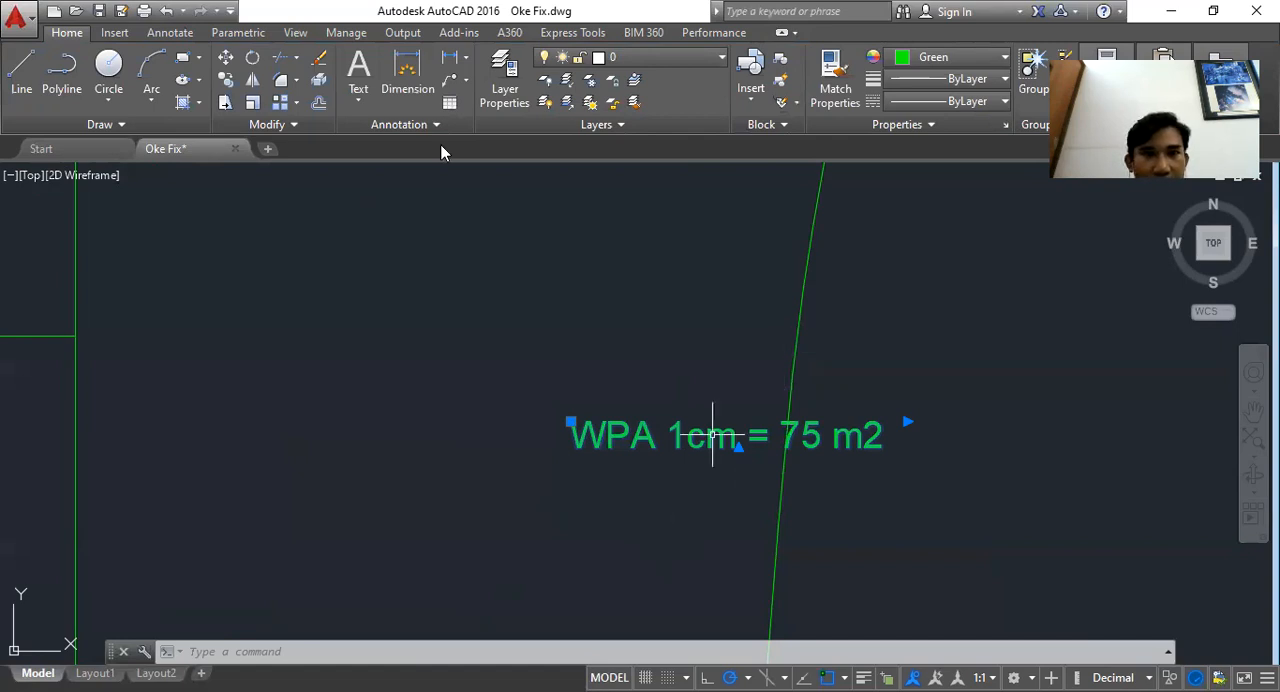
Check the waterline 4 WPA line's dimension, then switch to Excel and fill cell BN62's water plane area green
scroll(705, 432, down, 4)
click(450, 57)
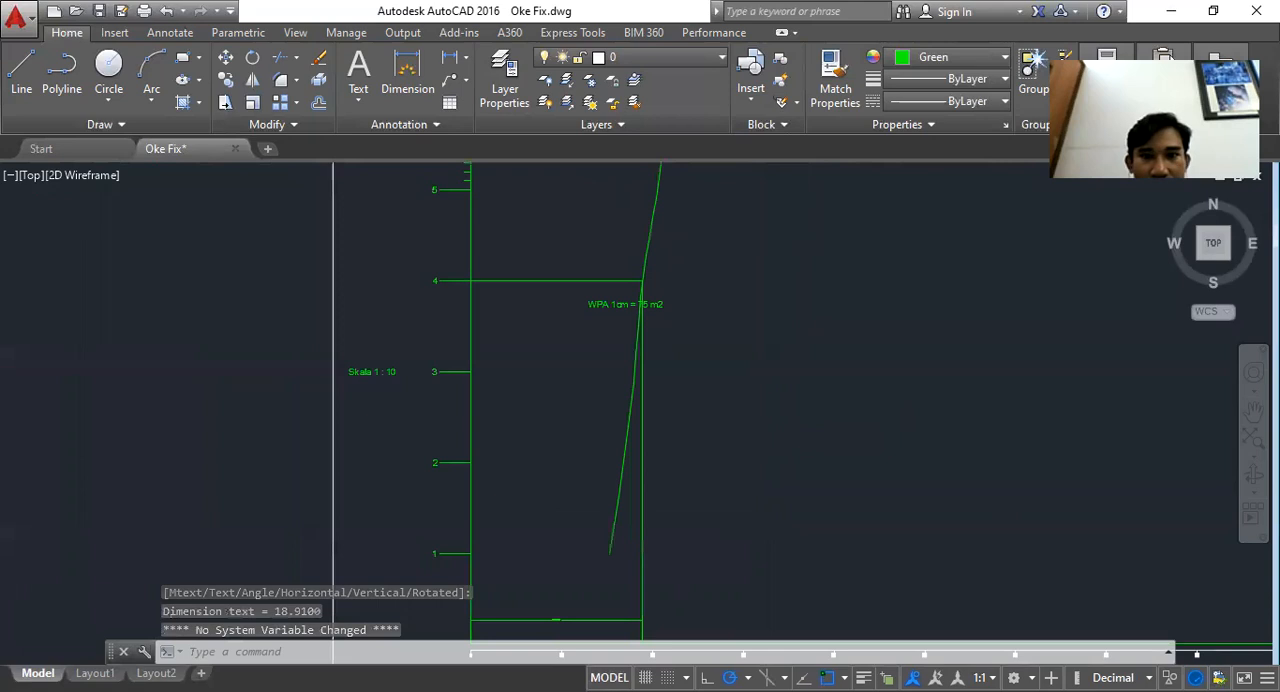
scroll(644, 299, up, 5)
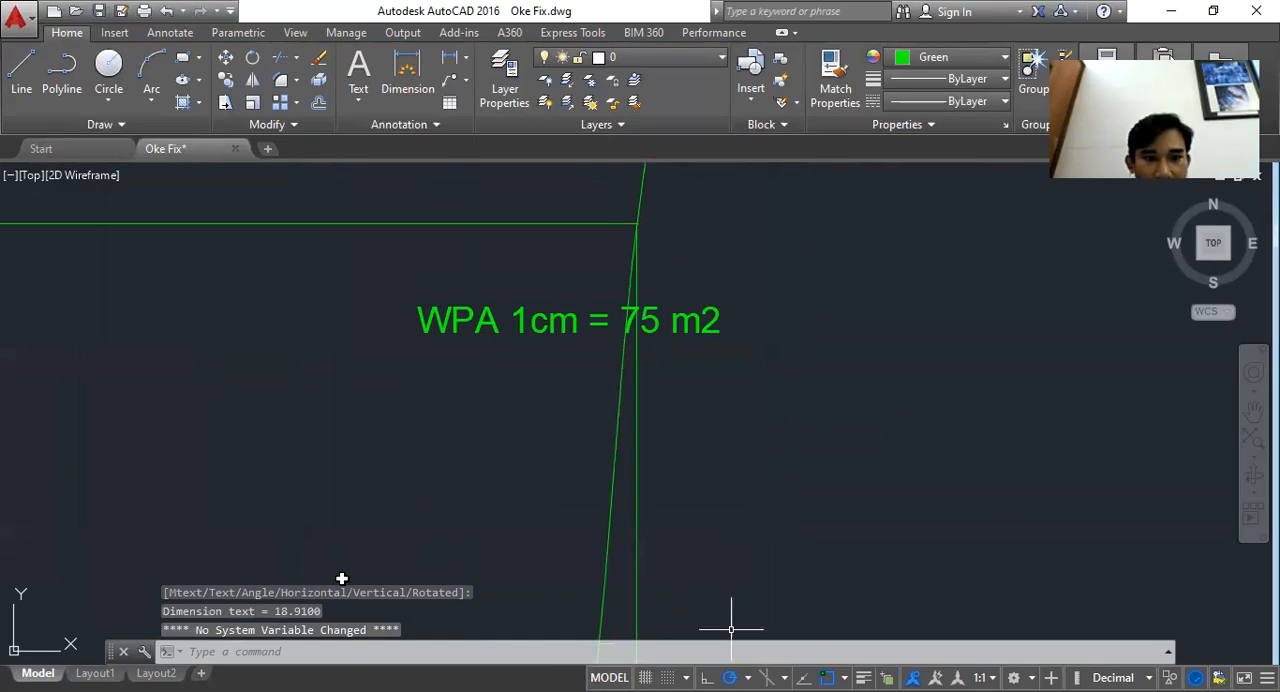
key(alt+Tab)
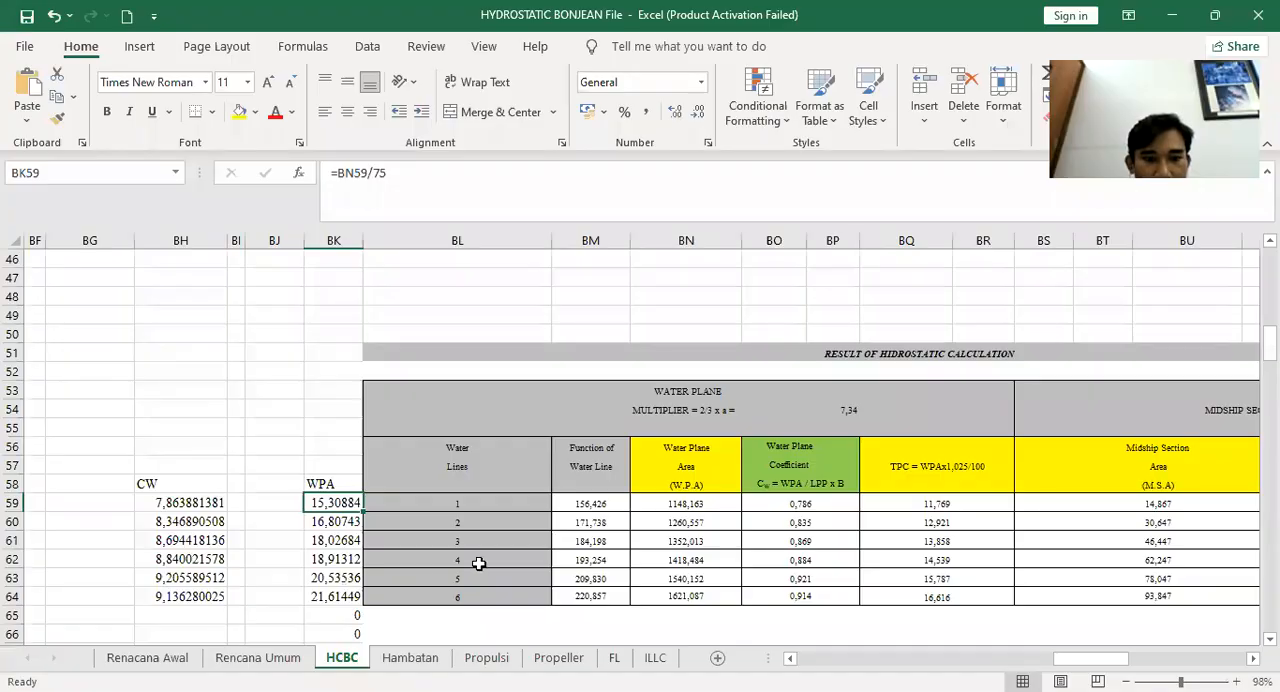
click(686, 561)
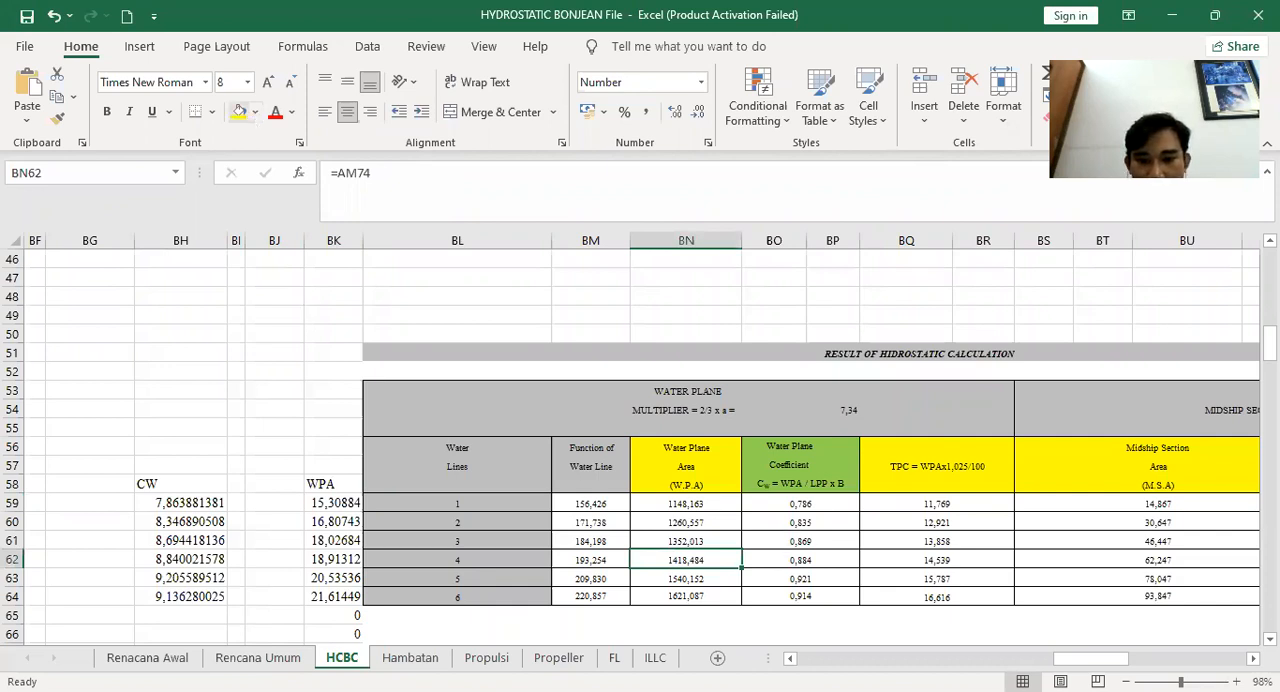
click(239, 112)
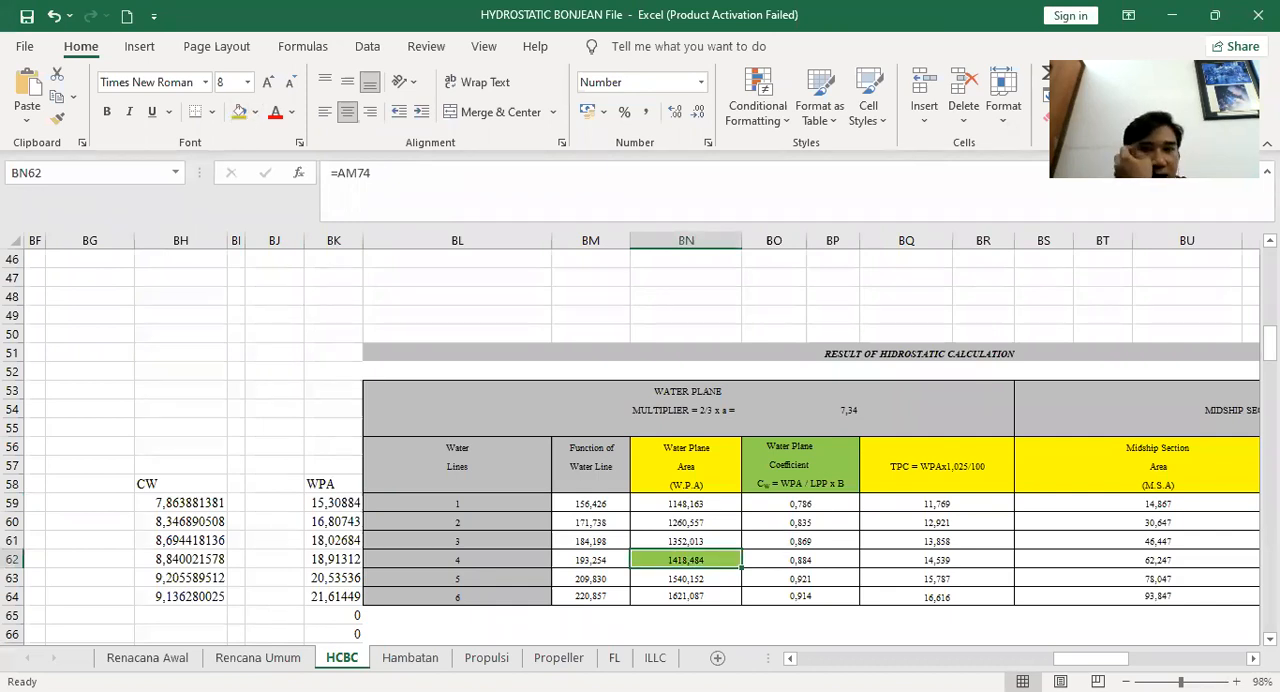
Return to the drawing and delete the vertical construction line beneath the WPA label
key(alt+Tab)
scroll(696, 403, down, 4)
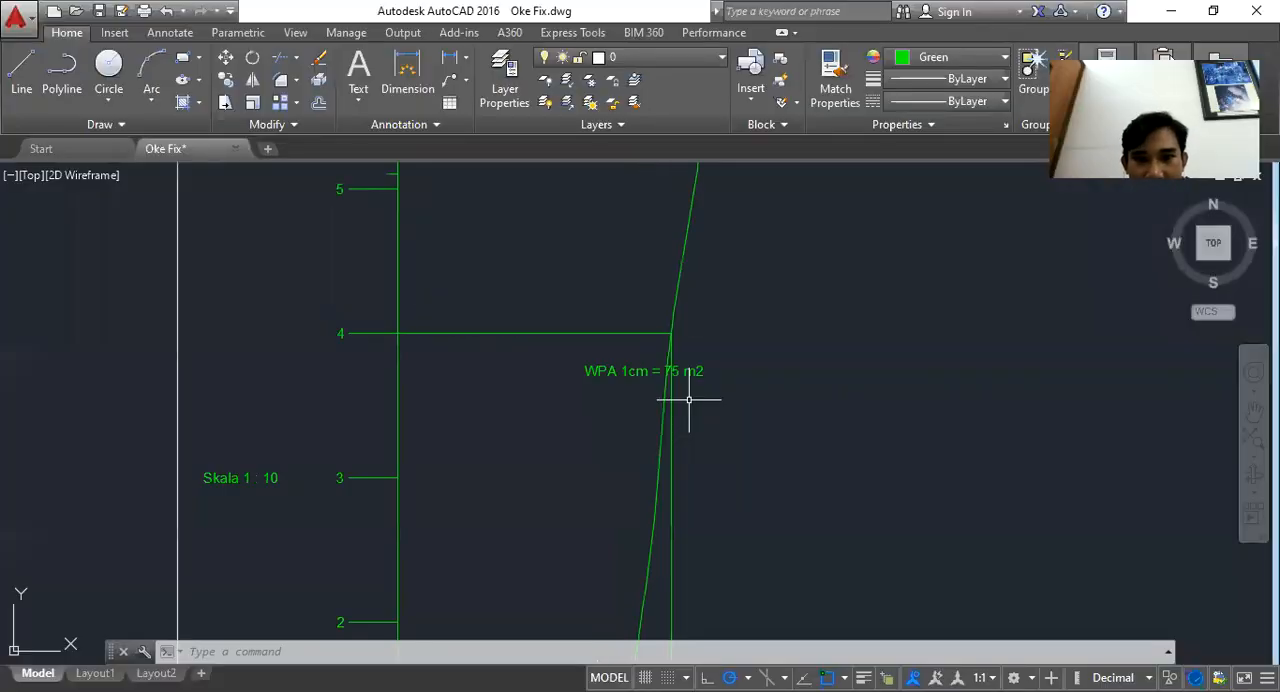
scroll(677, 371, up, 2)
scroll(677, 371, up, 2)
click(657, 452)
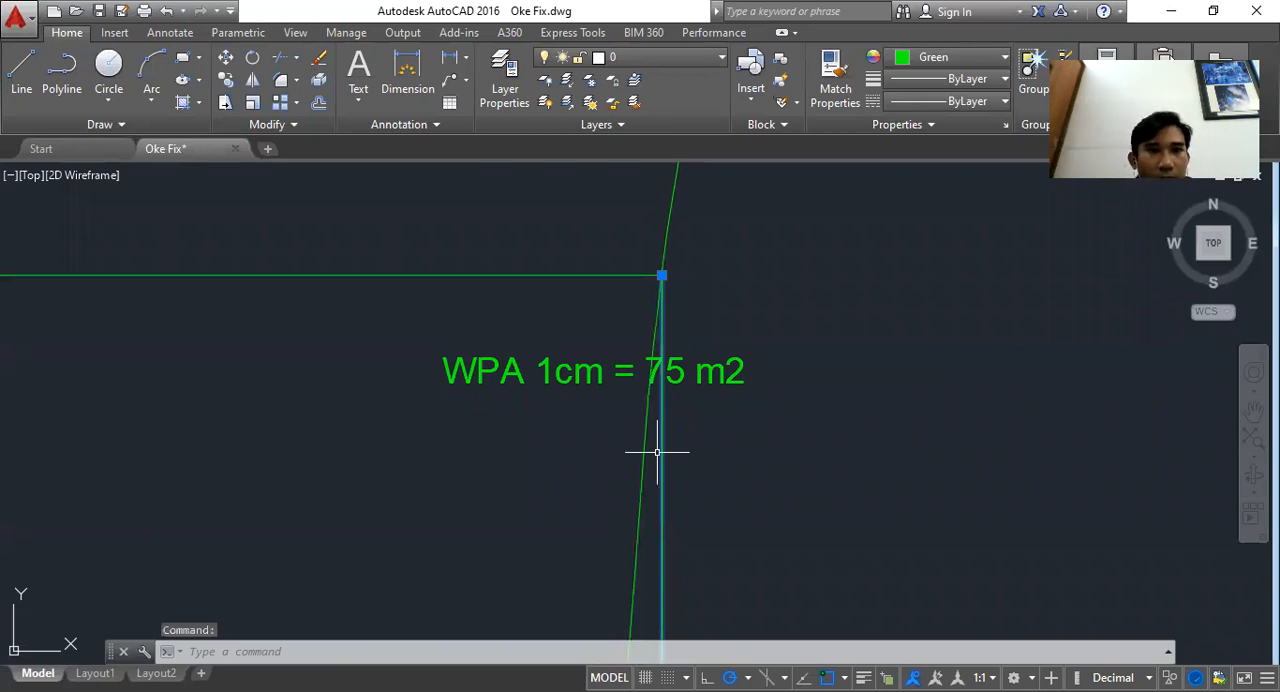
key(Delete)
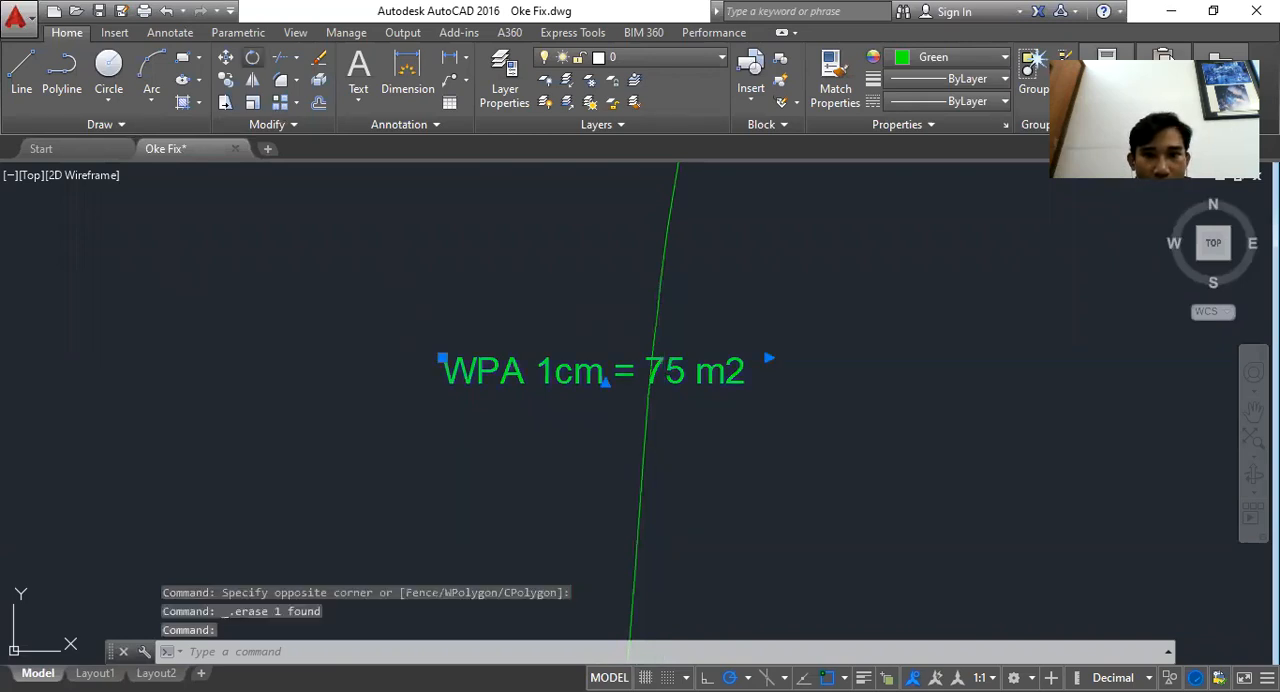
Rotate the WPA label so it runs along the WPA curve
text(ro)
key(Return)
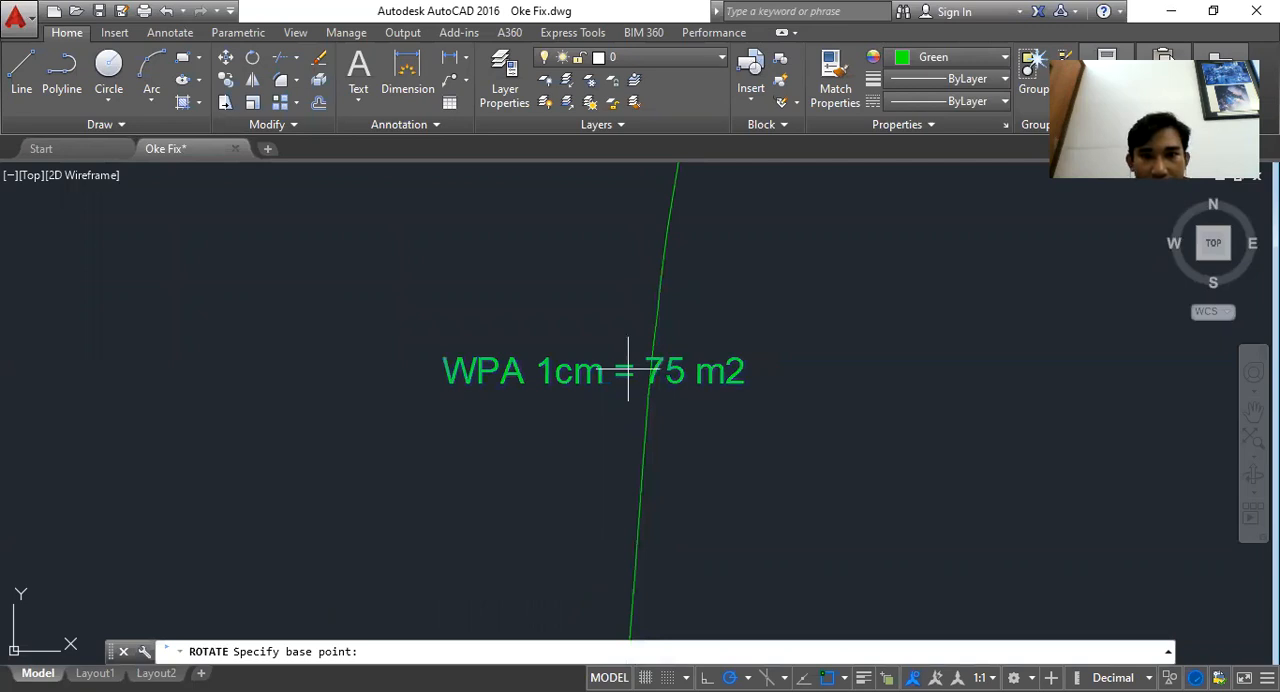
click(628, 370)
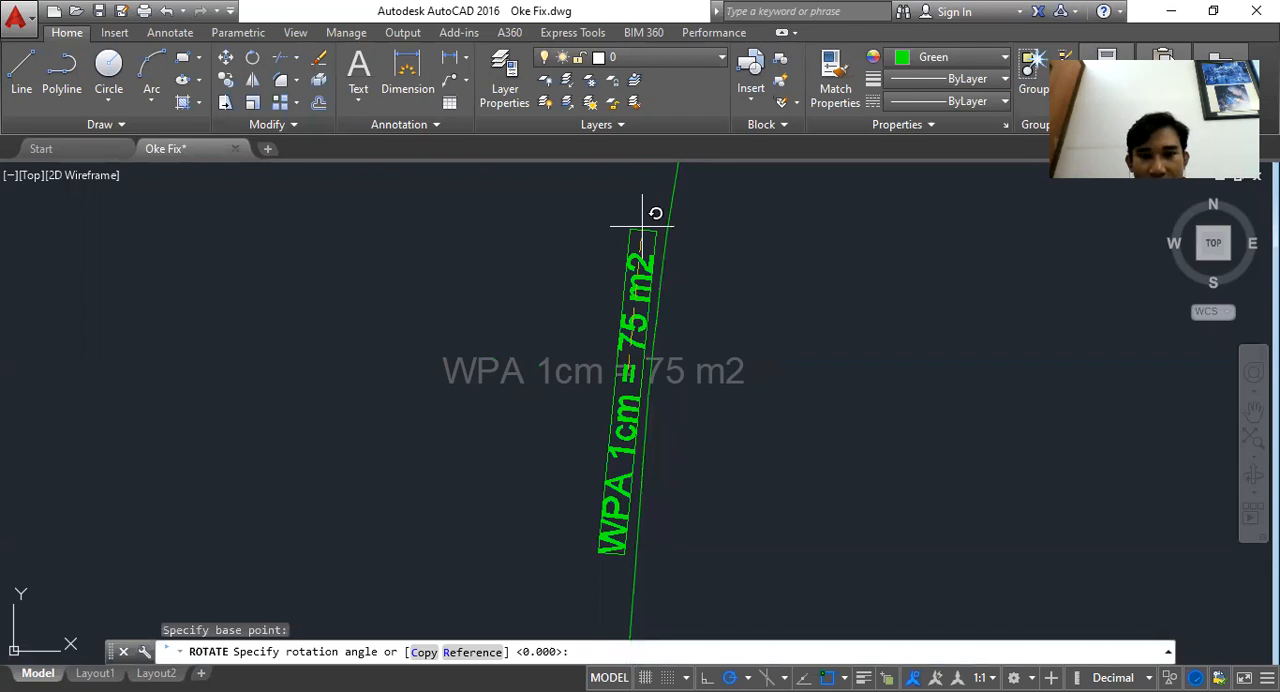
click(642, 226)
key(Escape)
Delete the small rectangle at the lower left corner of the graph frame
scroll(508, 306, down, 3)
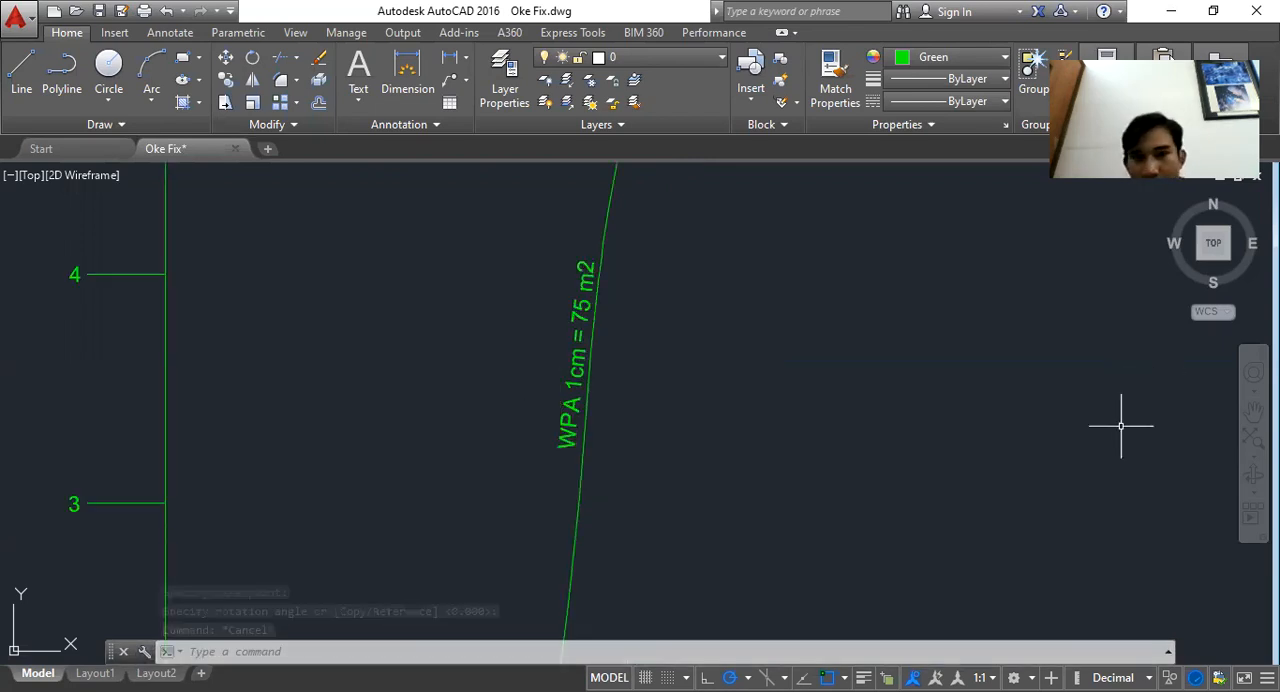
scroll(728, 334, down, 7)
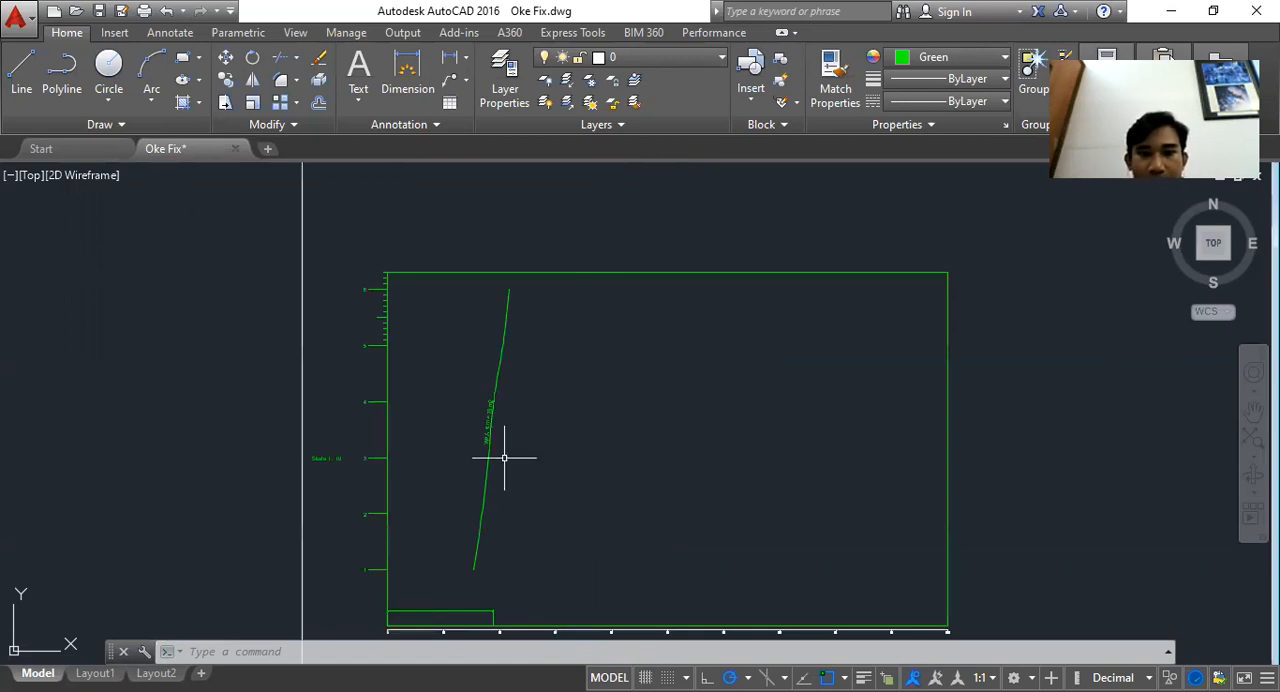
scroll(475, 630, up, 2)
scroll(479, 631, up, 4)
click(478, 580)
click(460, 480)
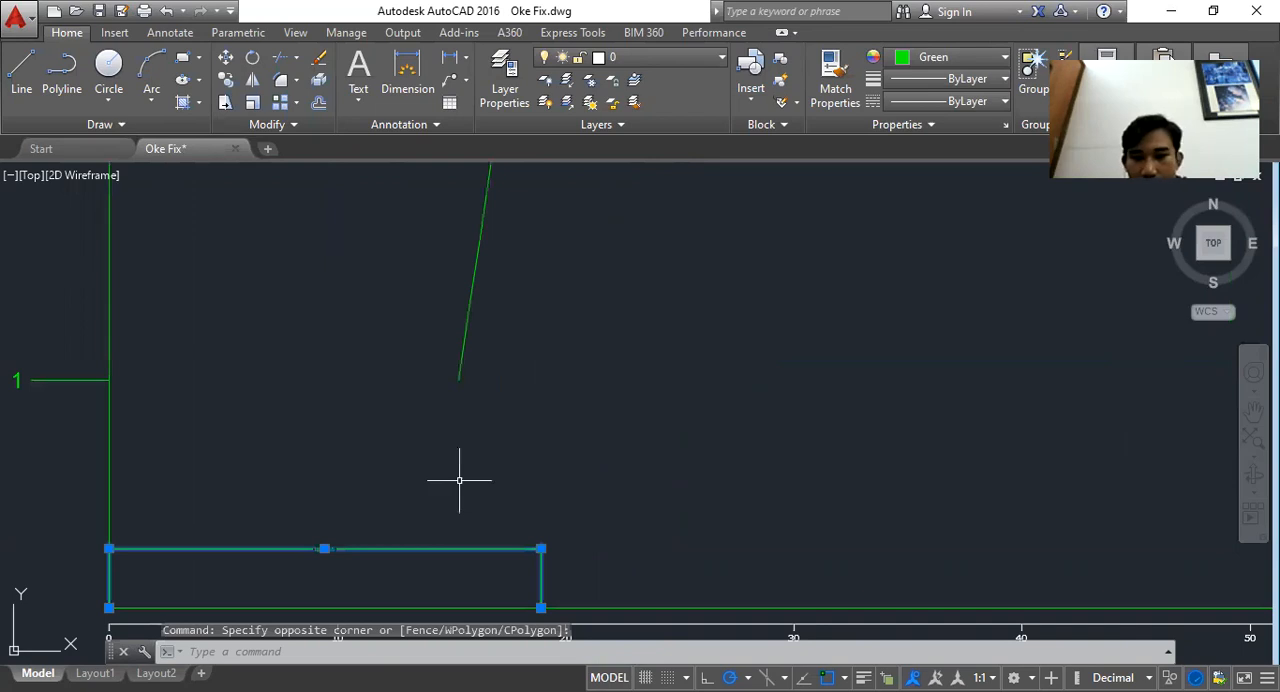
key(Delete)
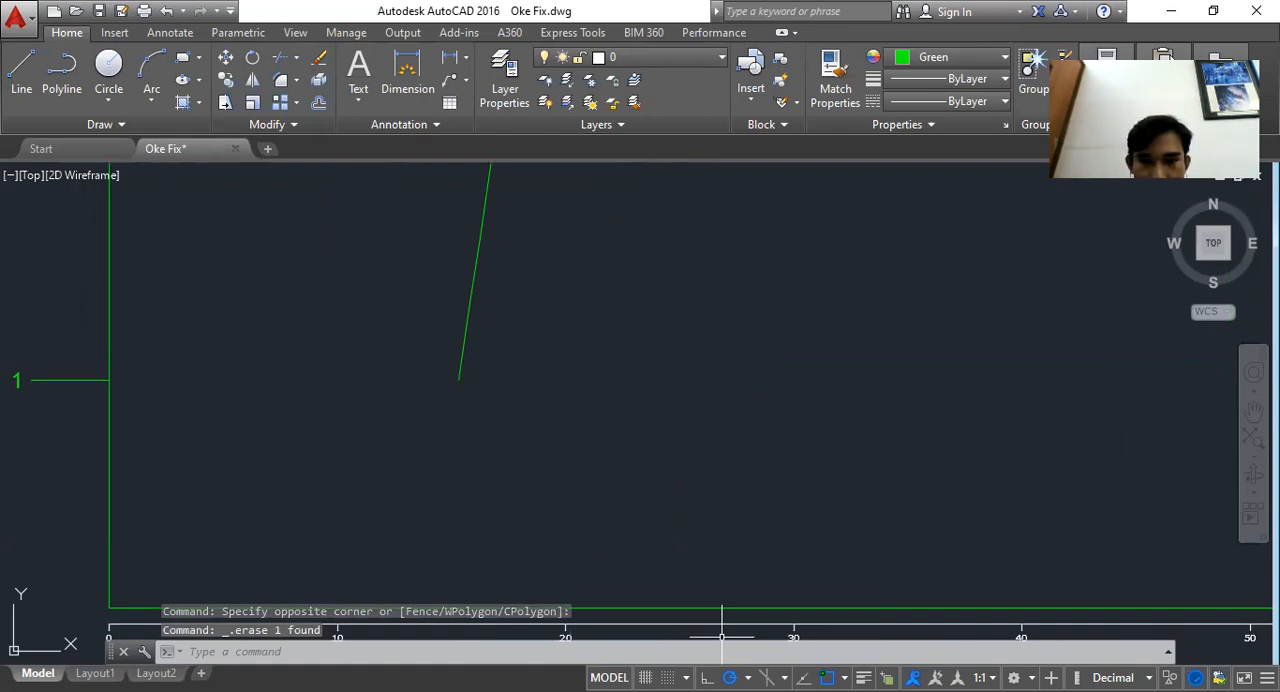
Switch to Excel and examine the WSA and MTC values and the formula in cell BK87
key(alt+Tab)
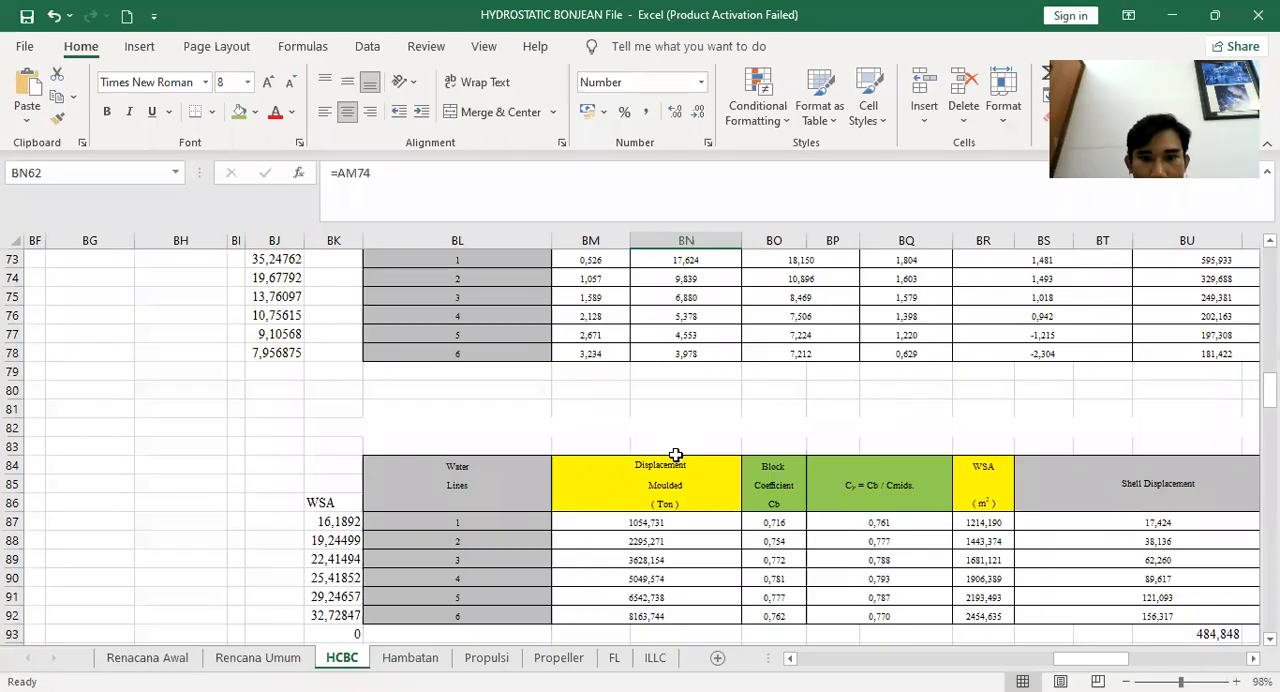
scroll(610, 456, down, 3)
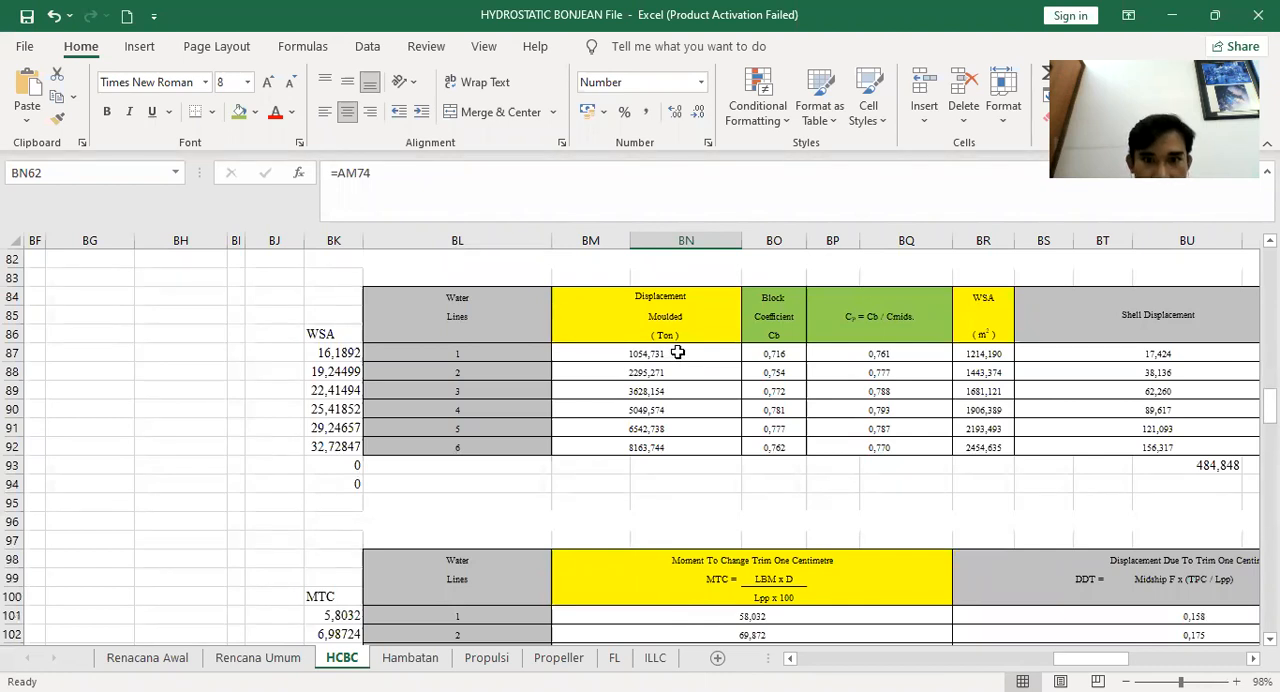
click(678, 352)
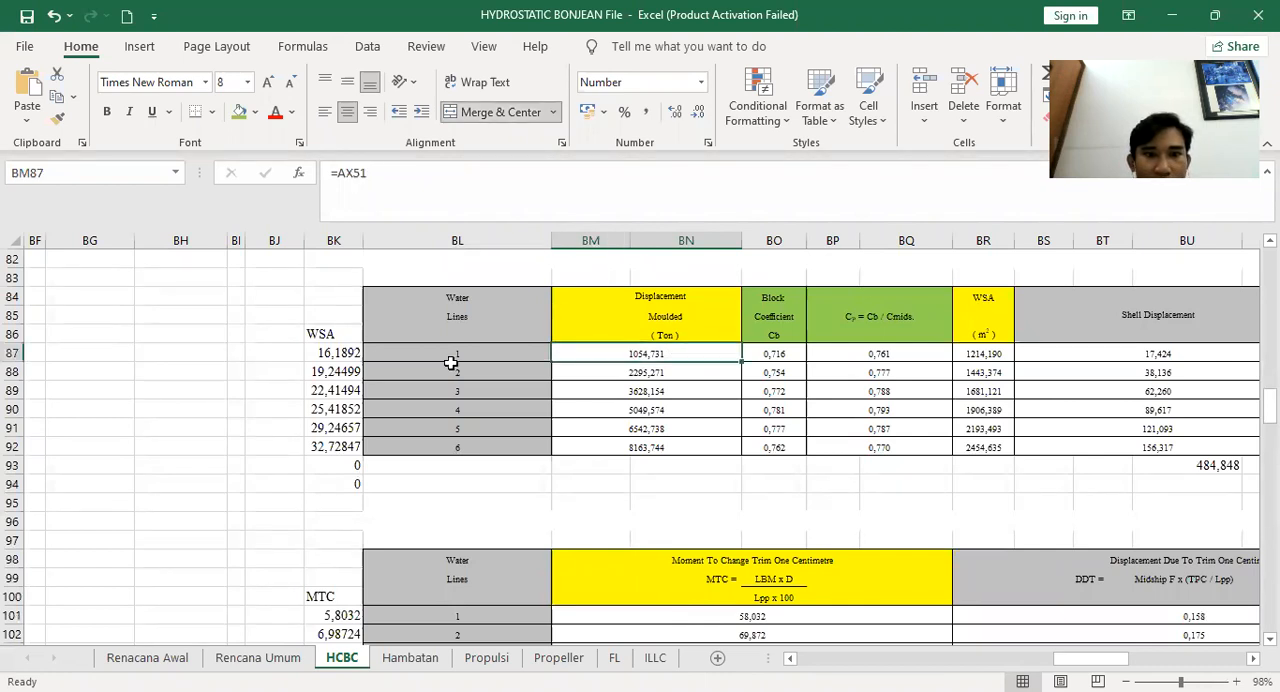
click(345, 349)
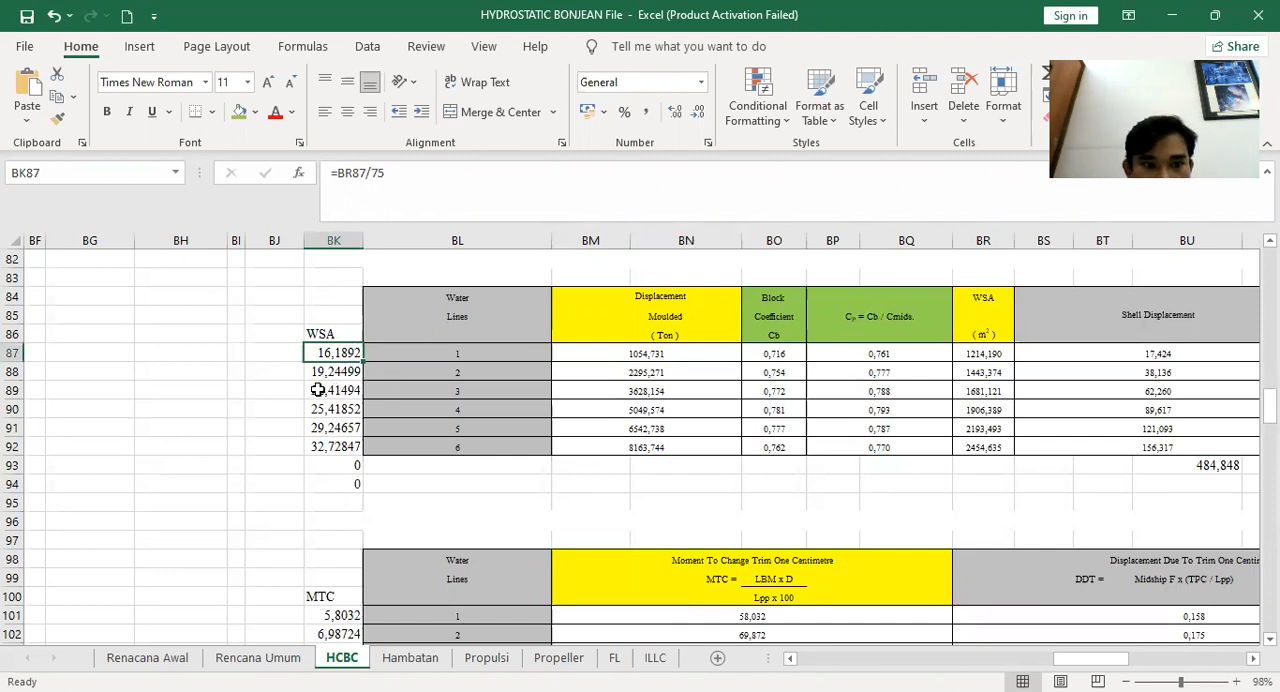
scroll(318, 390, up, 6)
scroll(318, 390, down, 9)
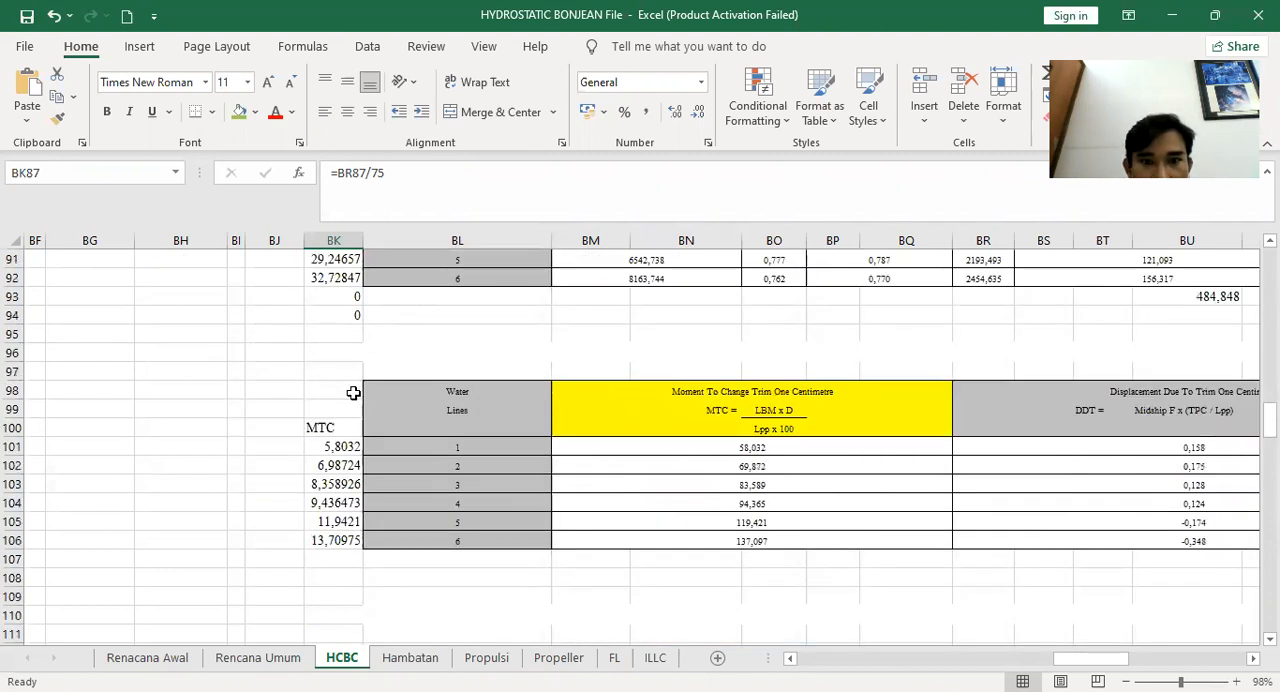
scroll(334, 520, up, 1)
scroll(334, 520, up, 5)
double_click(344, 521)
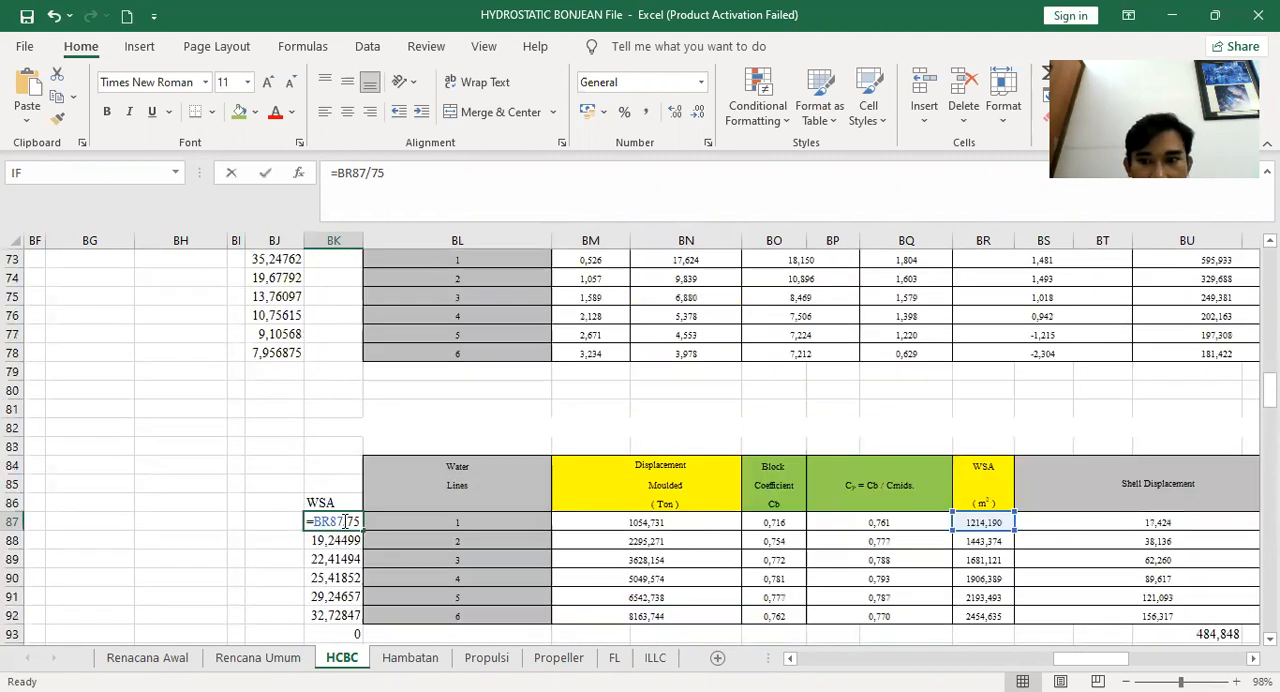
key(Escape)
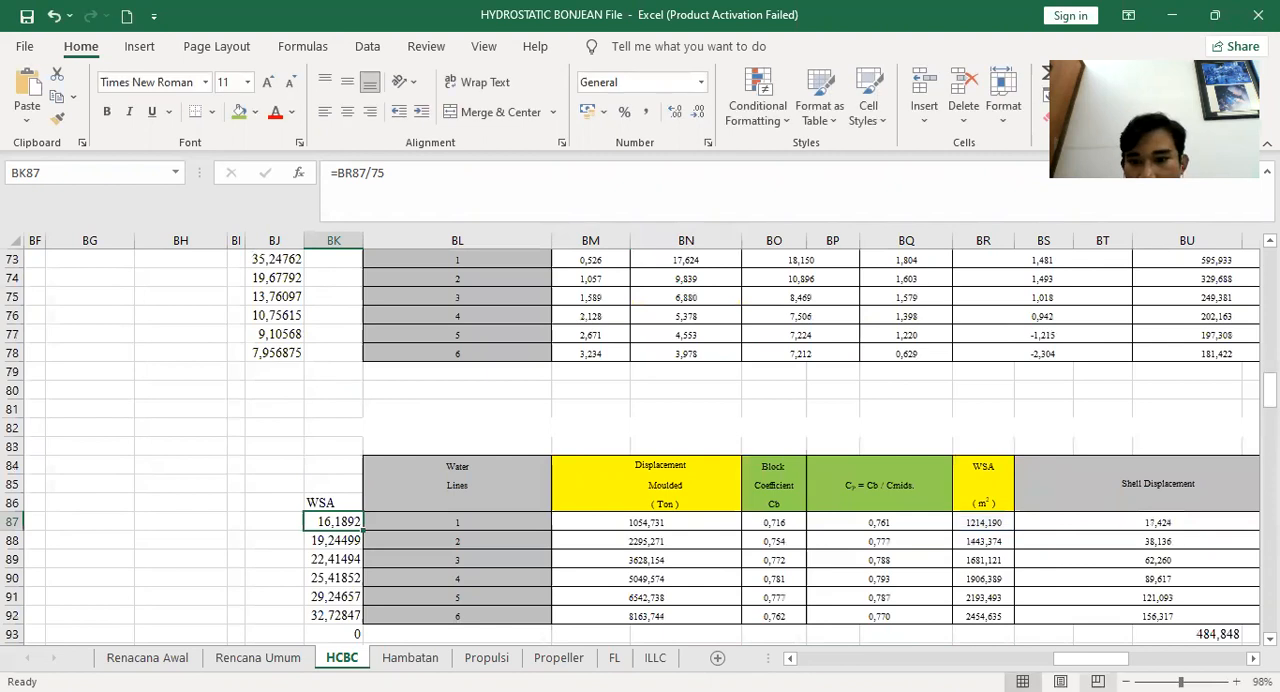
scroll(916, 521, right, 5)
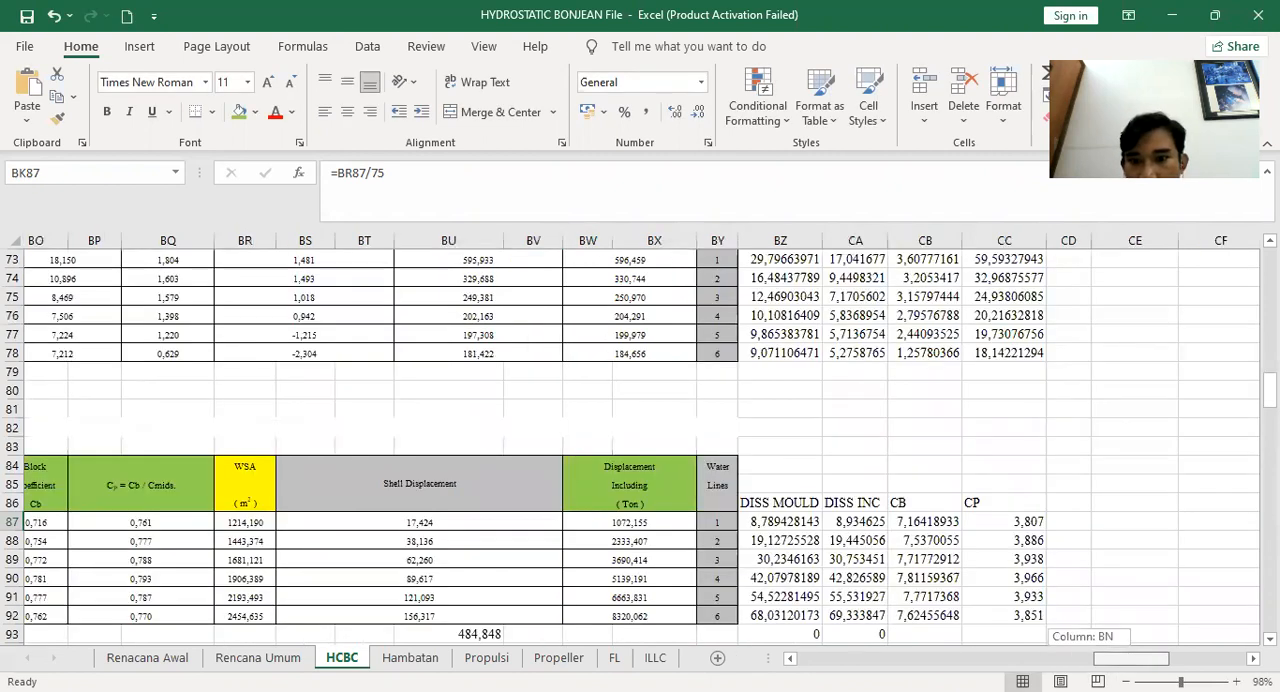
scroll(916, 521, left, 2)
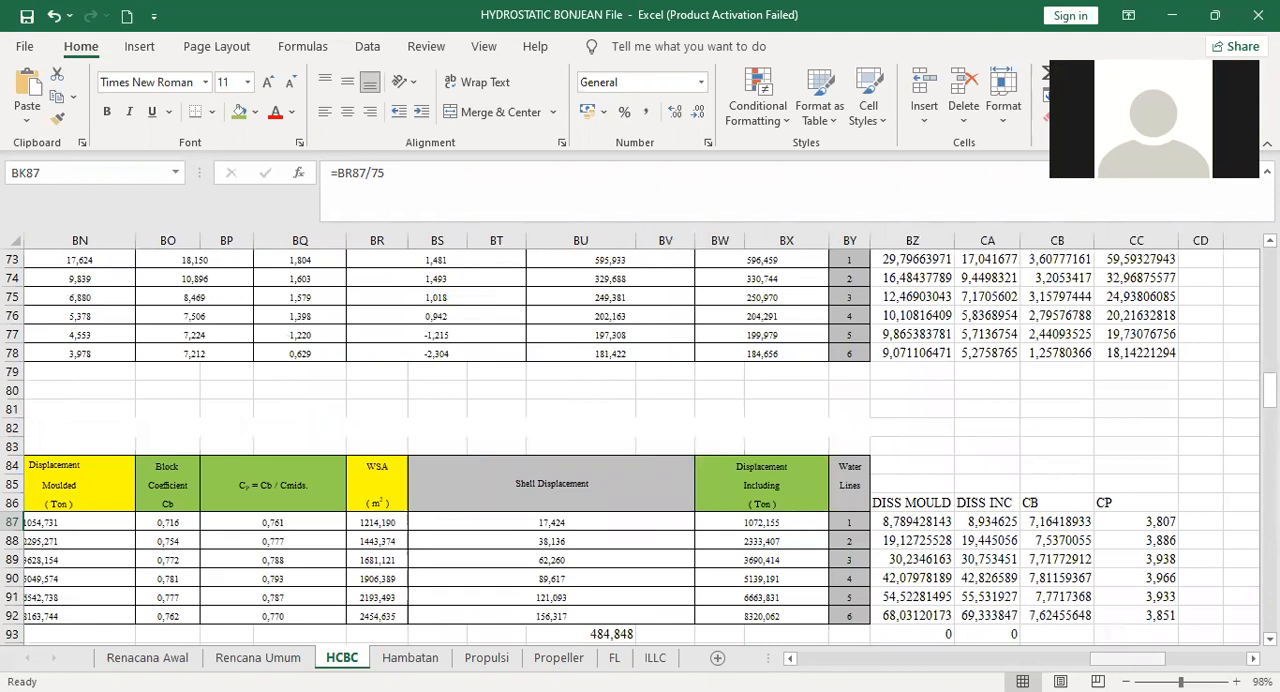
drag(1128, 658, 1113, 658)
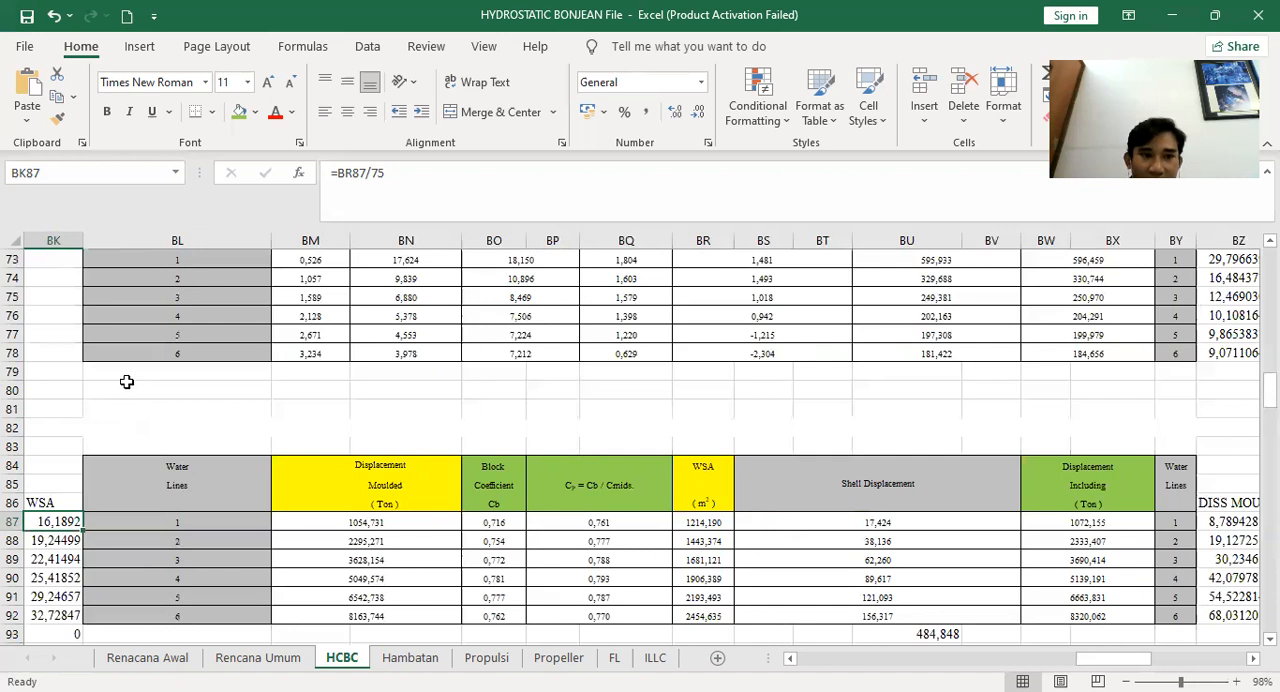
Extend the Water Lines numbering in column BL down to 10 using Fill Series
drag(94, 370, 1194, 425)
click(220, 350)
drag(270, 362, 260, 426)
click(283, 447)
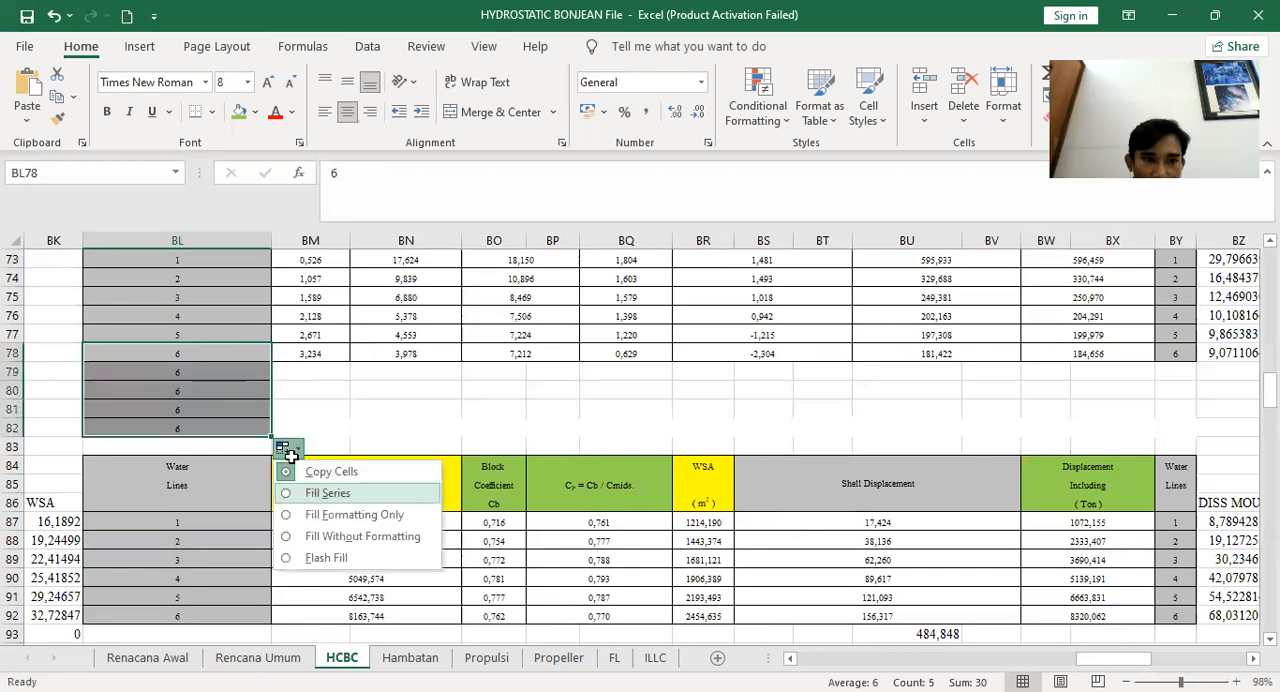
click(311, 493)
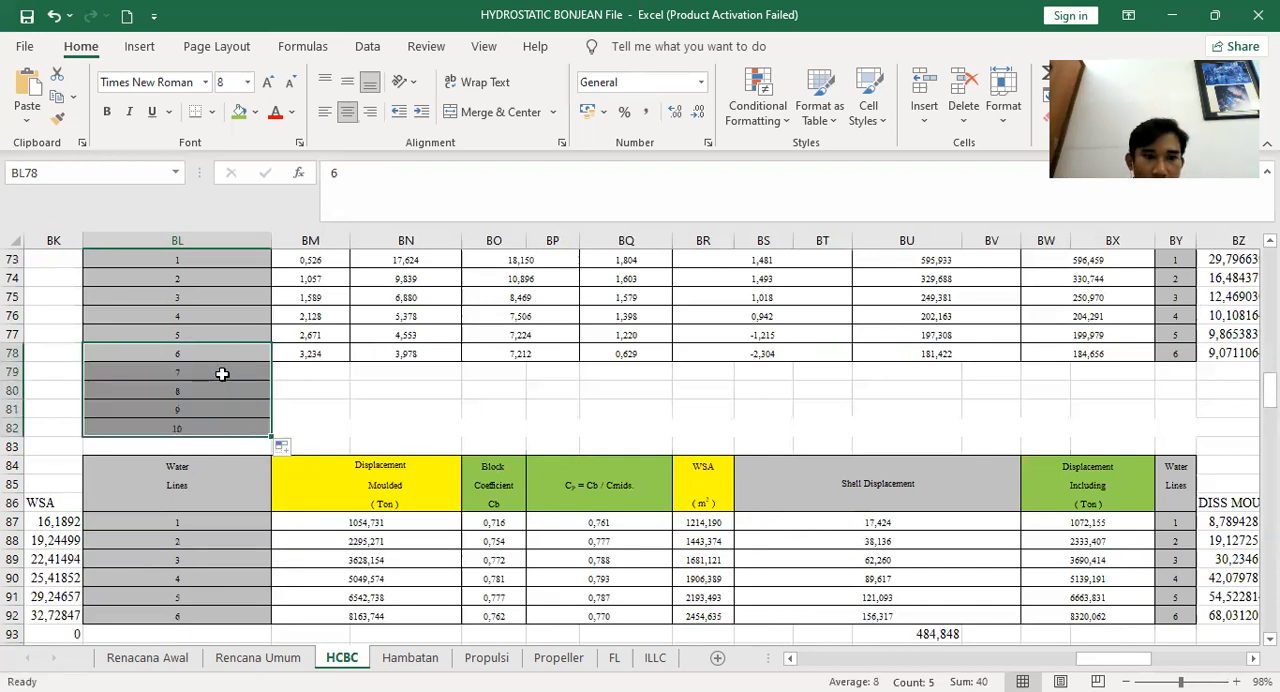
click(230, 406)
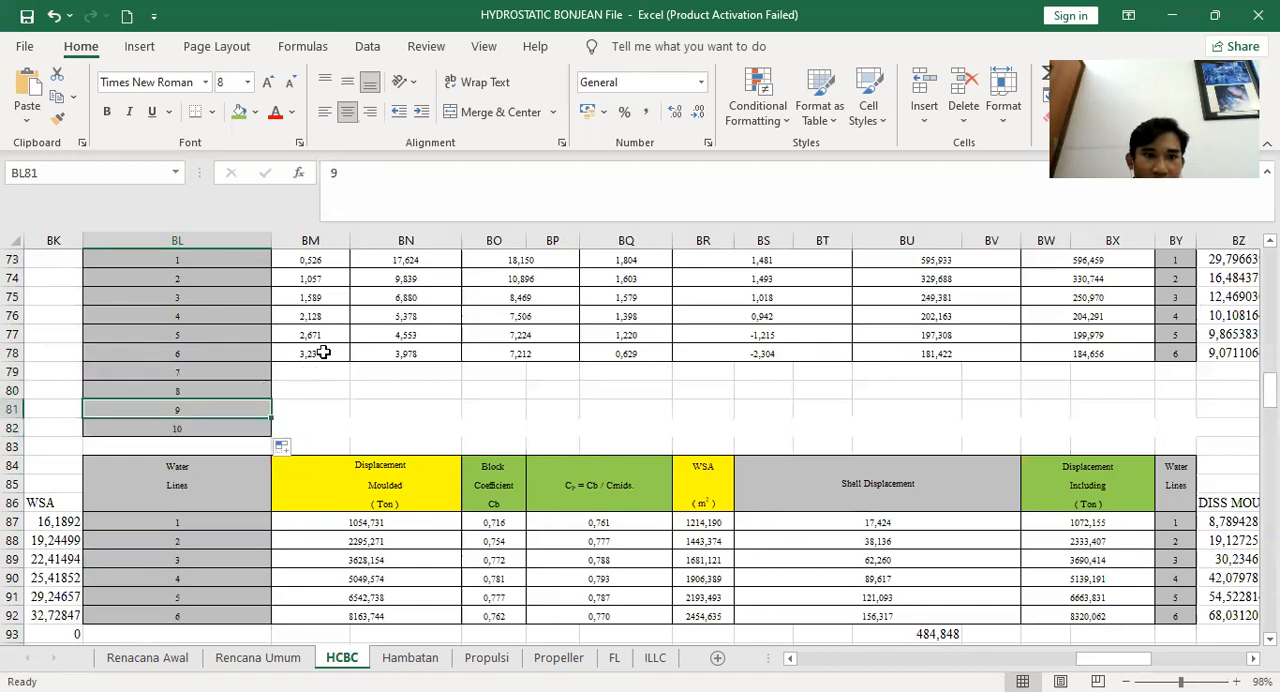
Extend the KB formula from BM78 down to water line 10 and inspect the K.B. cell AZ104 it references
click(323, 353)
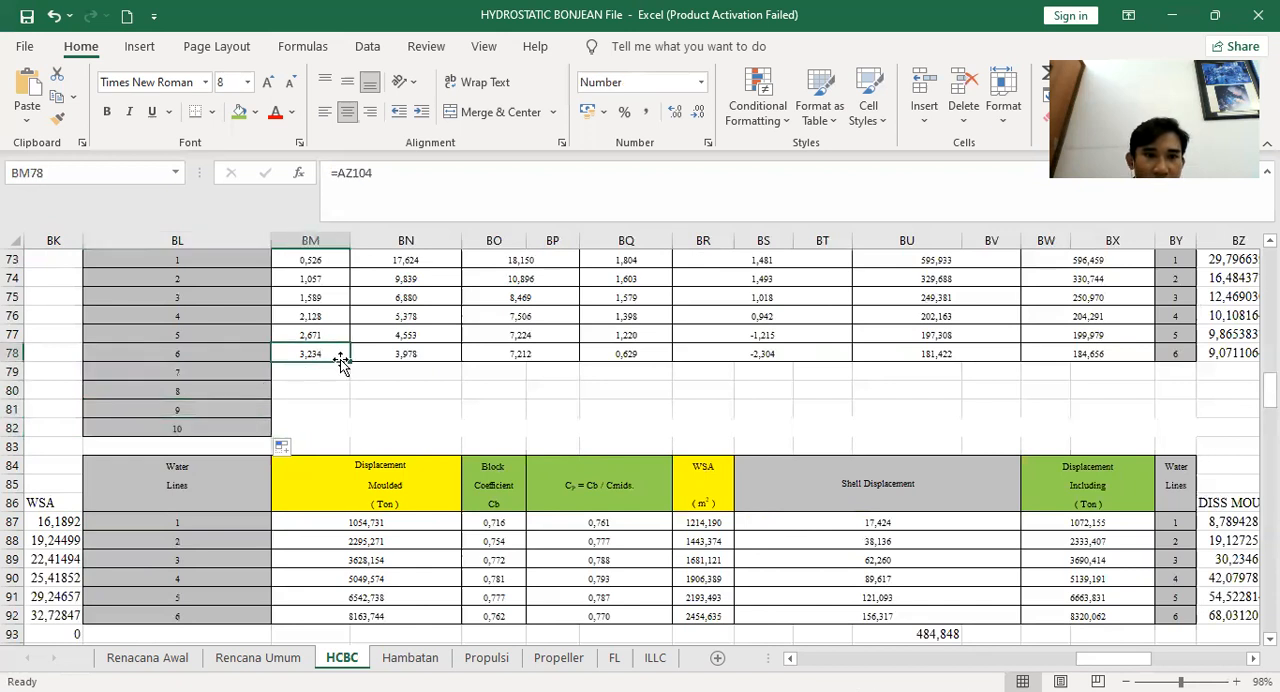
drag(347, 362, 352, 430)
click(327, 372)
double_click(326, 372)
key(Escape)
double_click(329, 353)
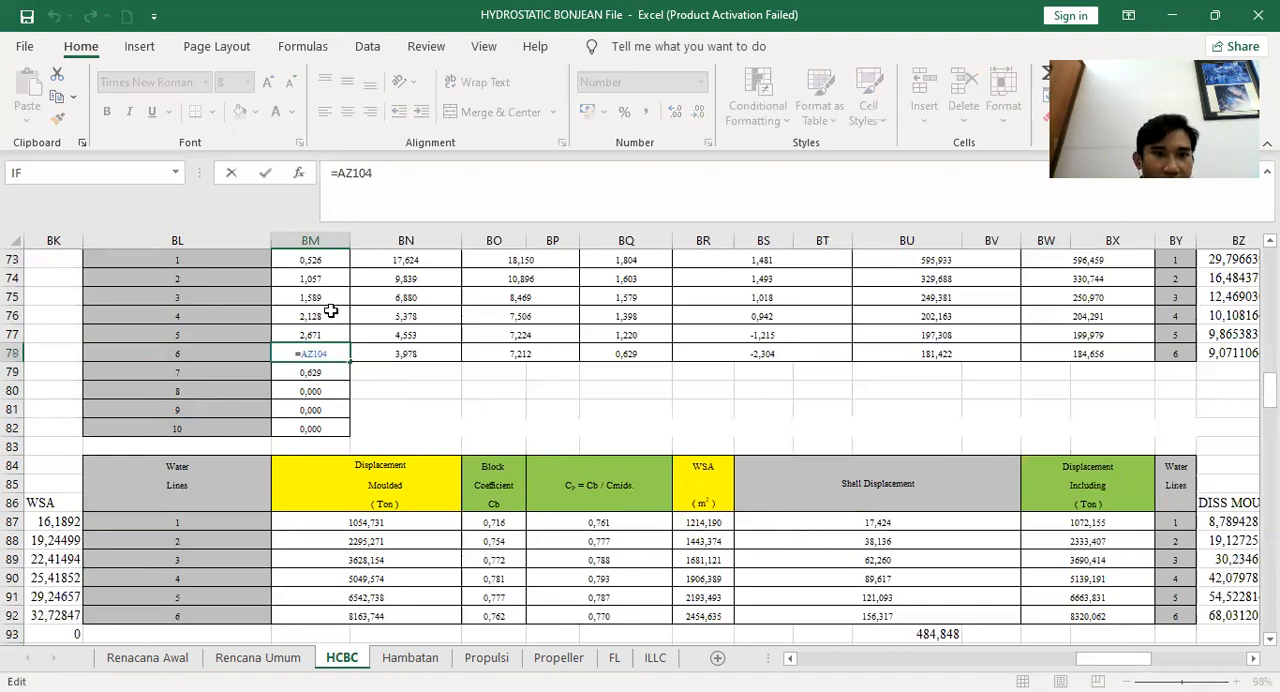
drag(1092, 658, 1015, 658)
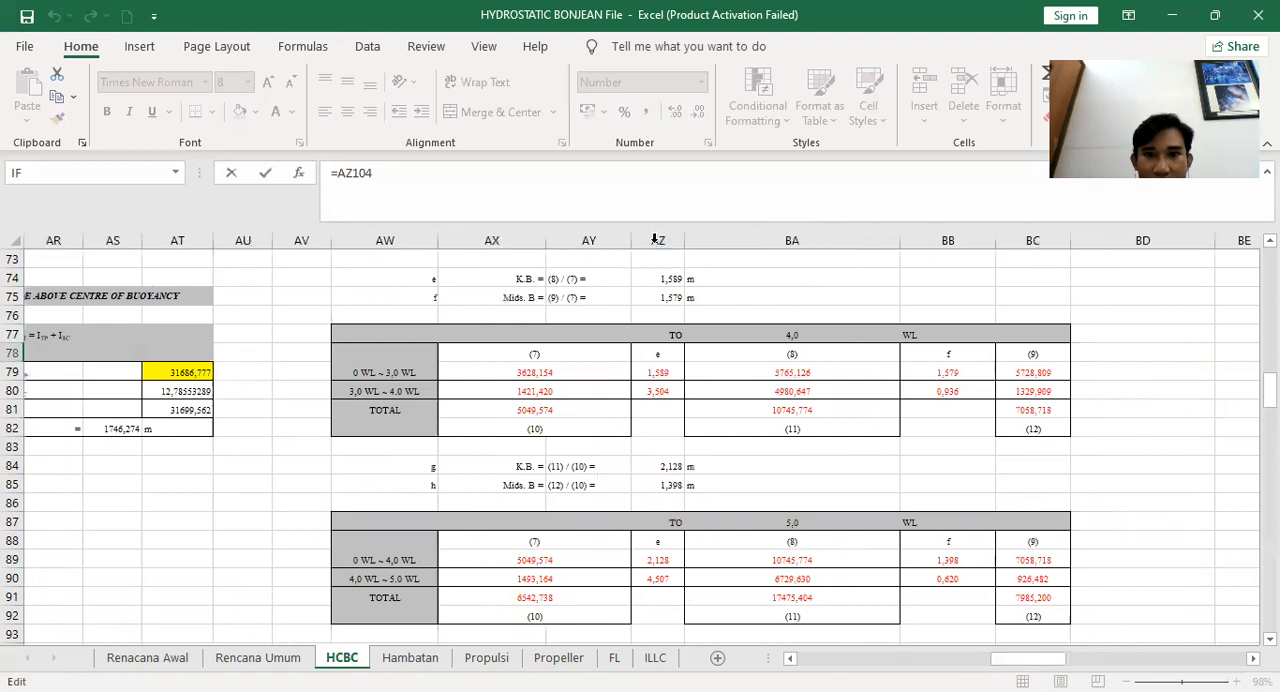
scroll(643, 408, down, 9)
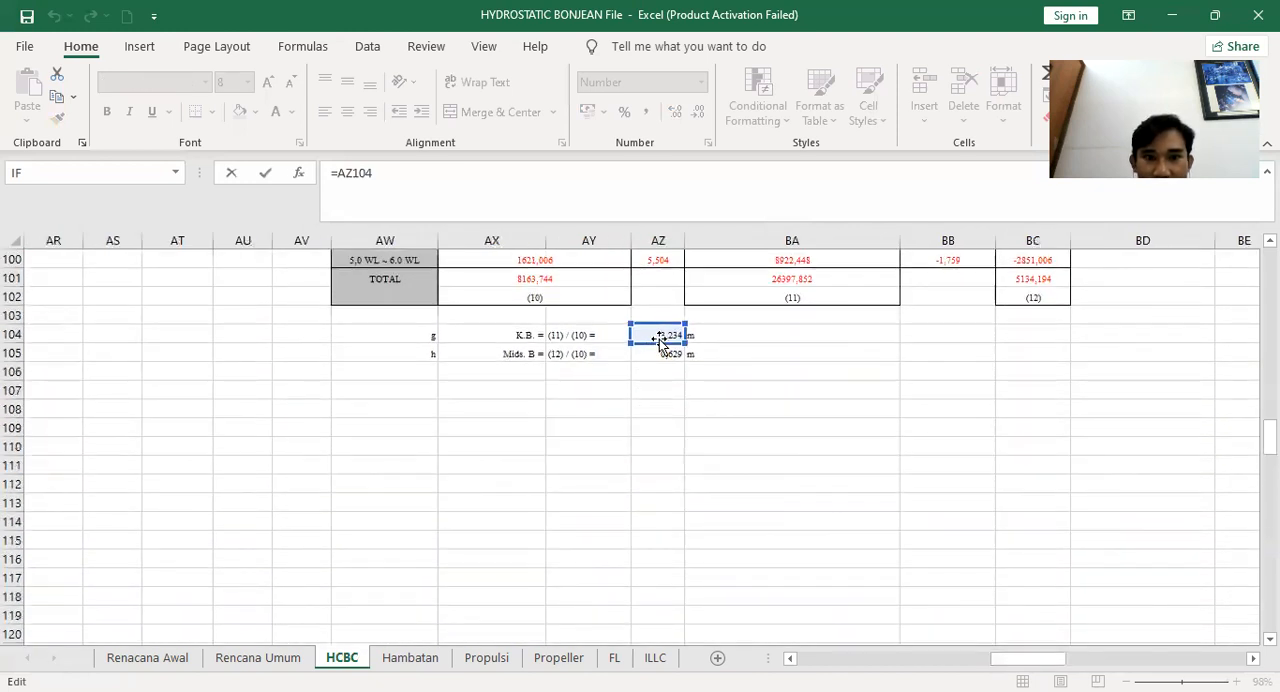
scroll(968, 628, up, 3)
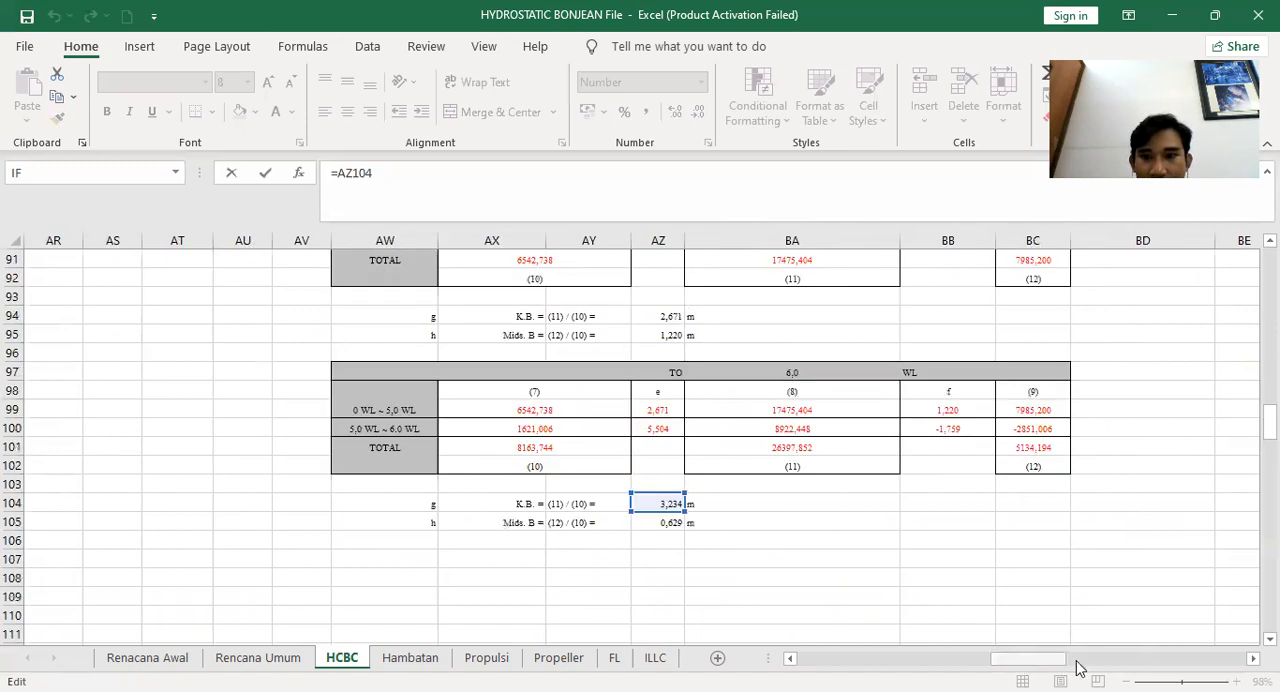
key(Return)
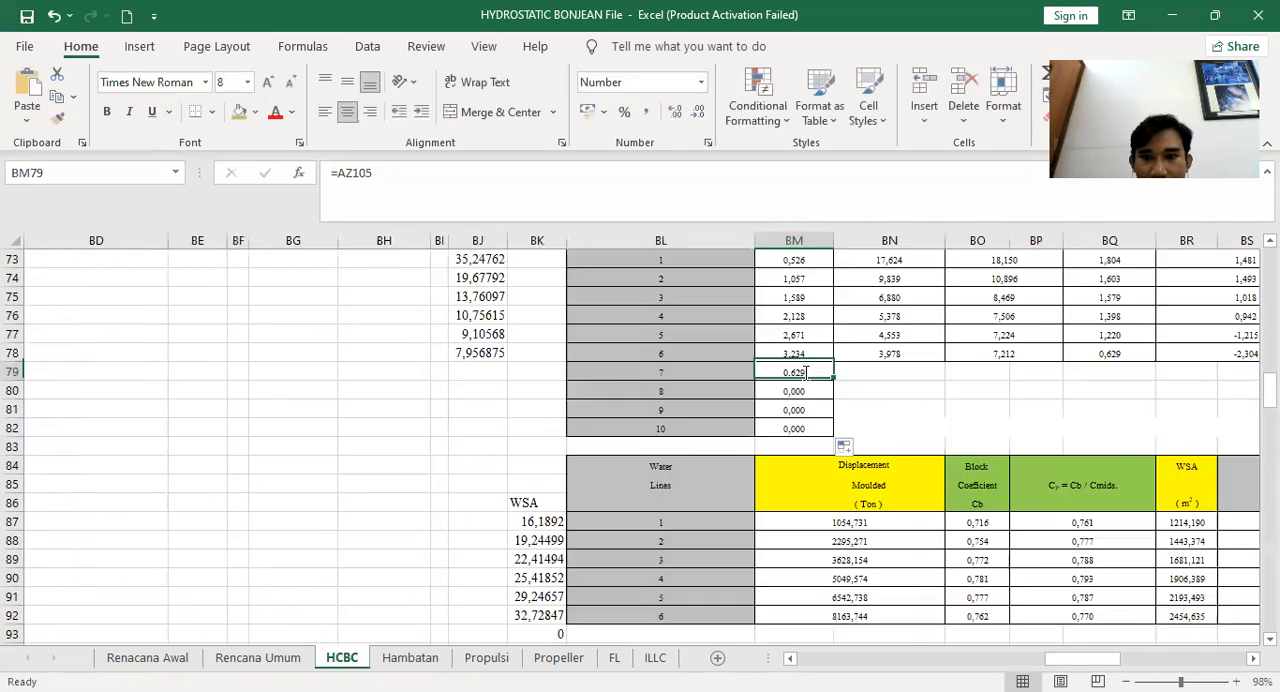
Open the water line 7 KB formula and locate its referenced K.B. cell AZ105
key(F2)
key(Left)
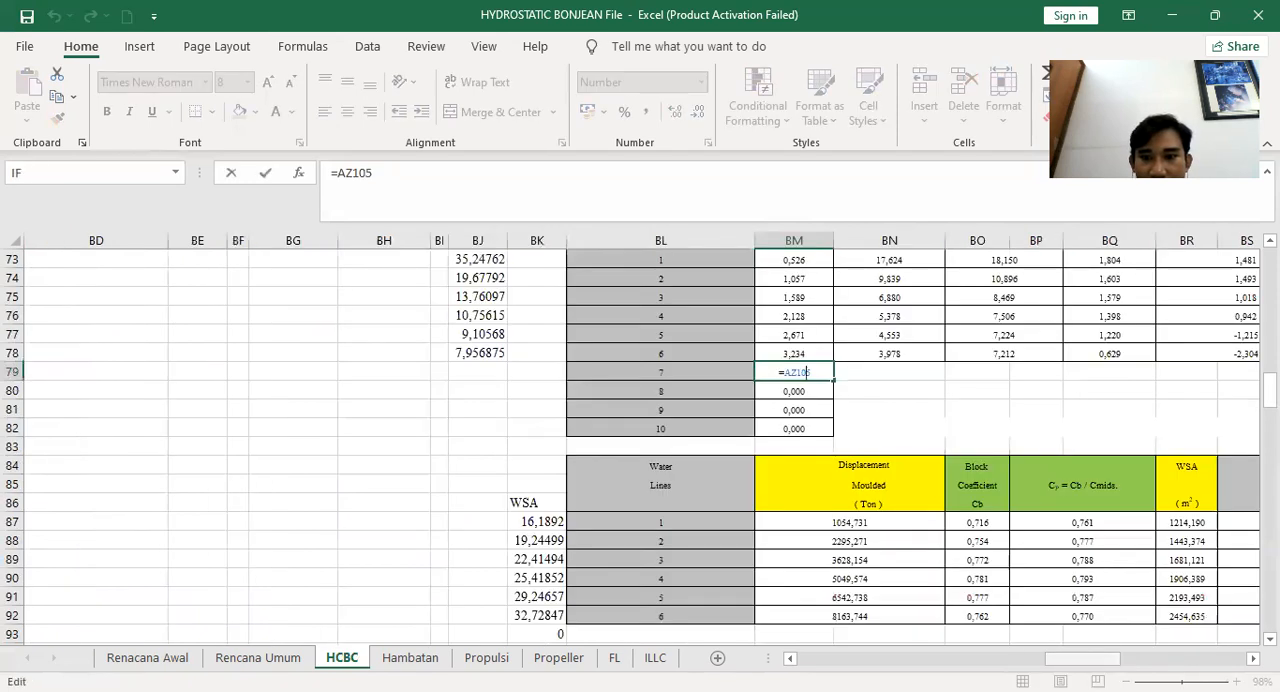
click(1043, 664)
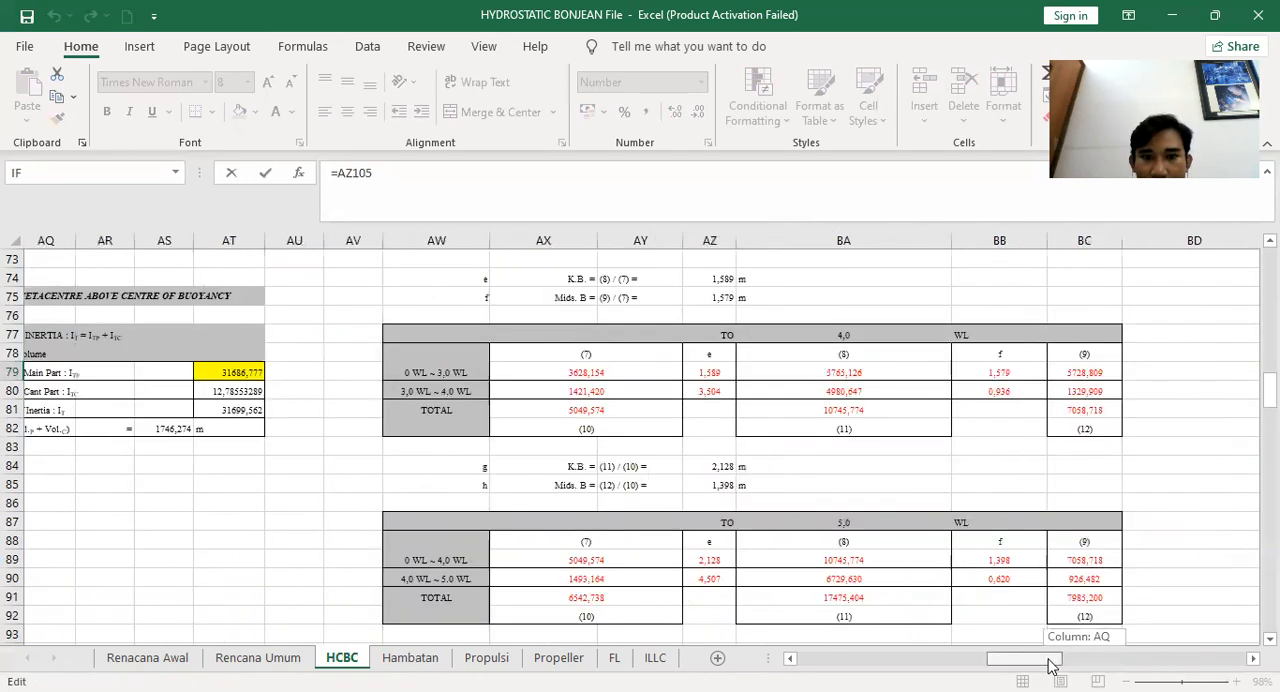
drag(1040, 665, 1043, 665)
scroll(278, 502, down, 6)
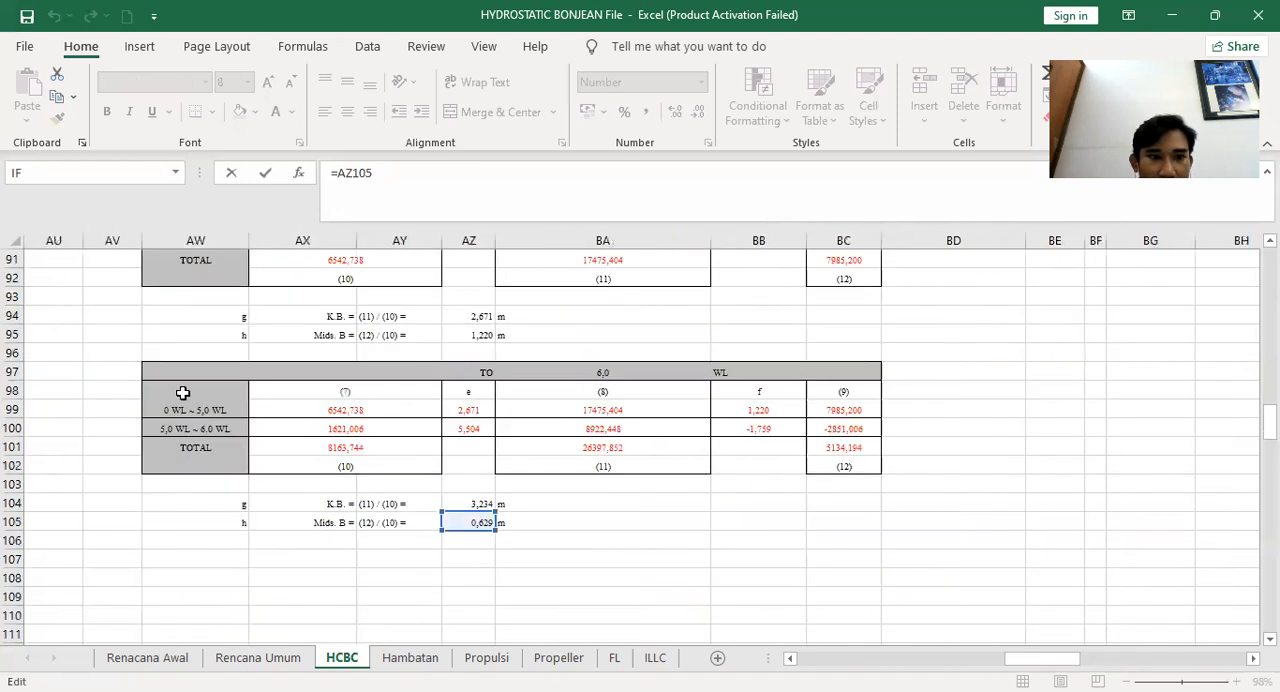
Copy the 6,0 WL calculation block from AW97 to BC105 and paste it starting at row 107
drag(168, 373, 830, 520)
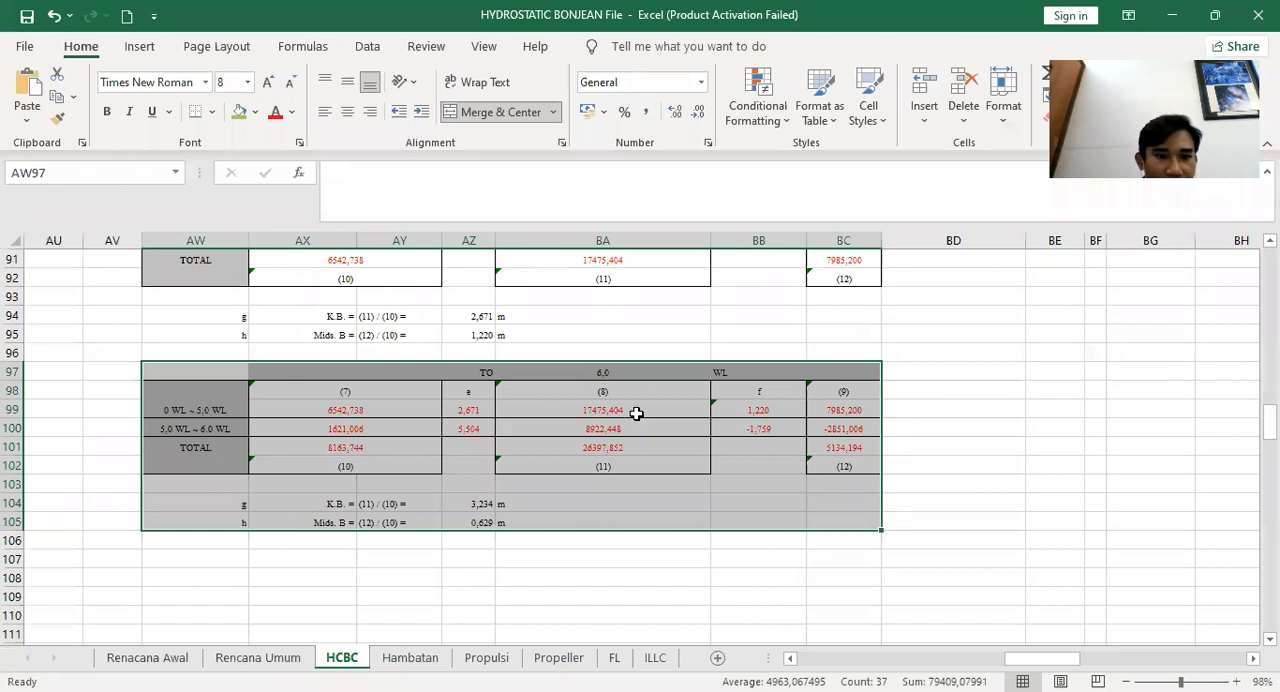
key(ctrl+c)
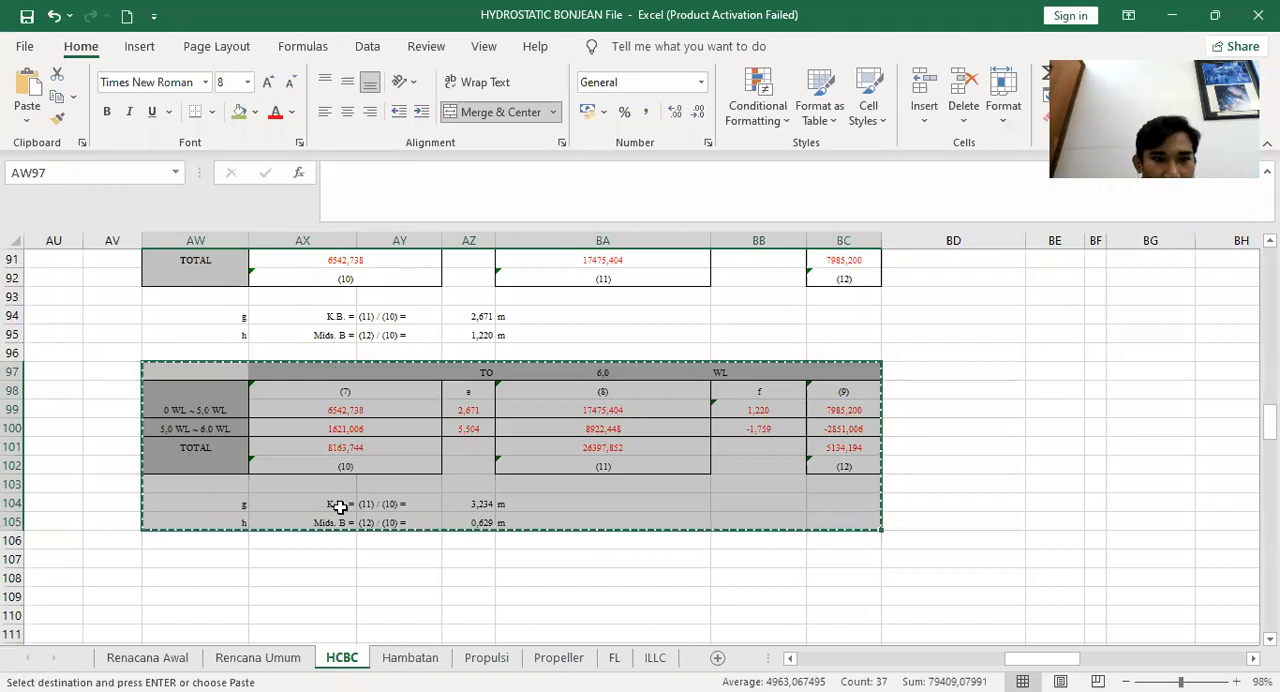
click(180, 559)
key(ctrl+v)
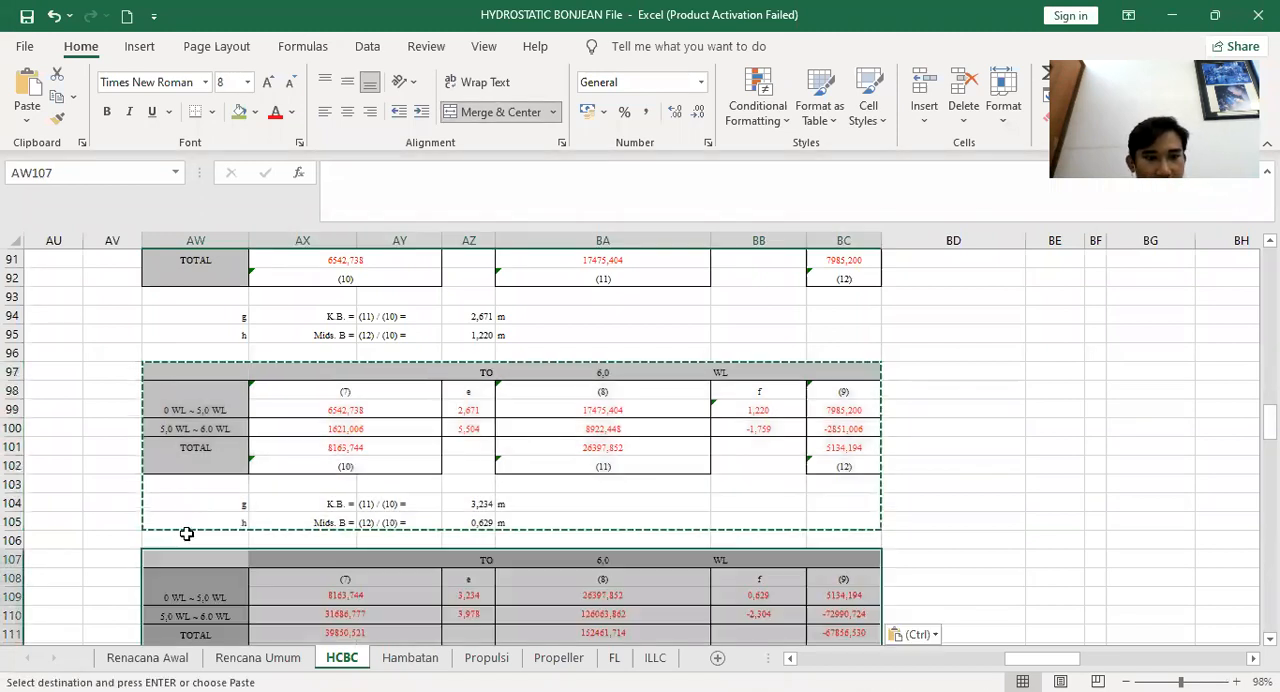
Relabel the pasted block's first row as 0 WL ~ 6,0 WL and its heading as 7 WL
click(197, 596)
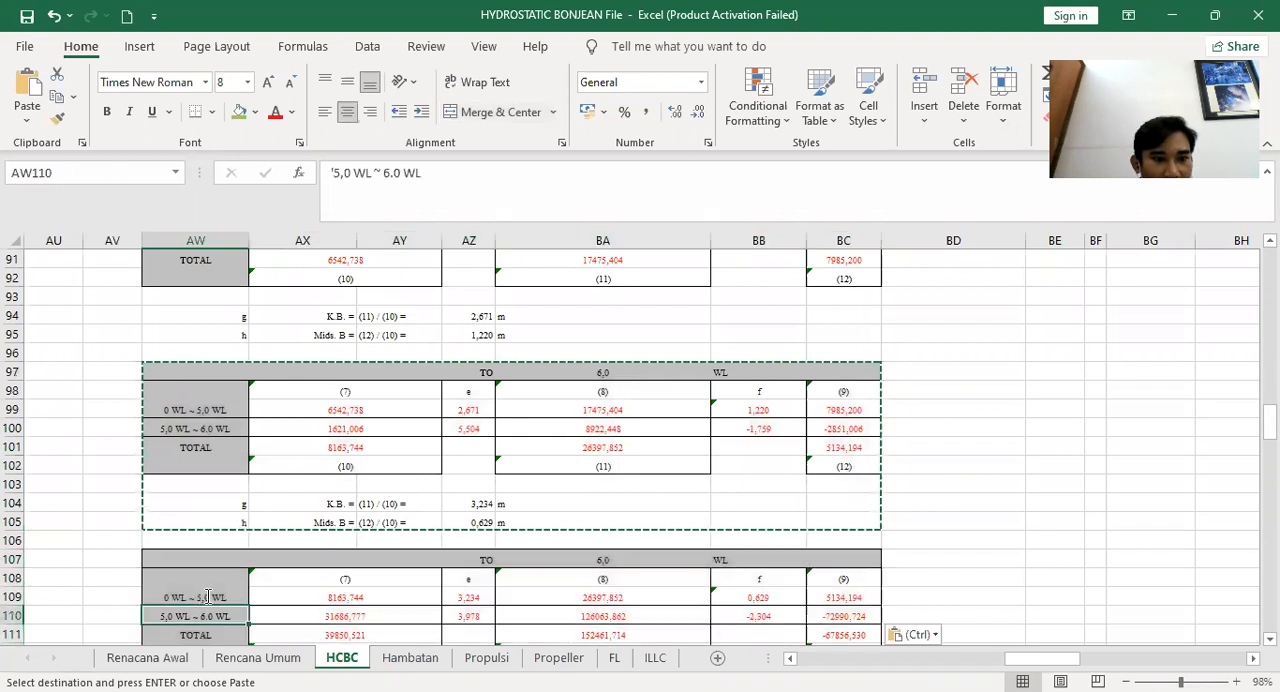
double_click(203, 597)
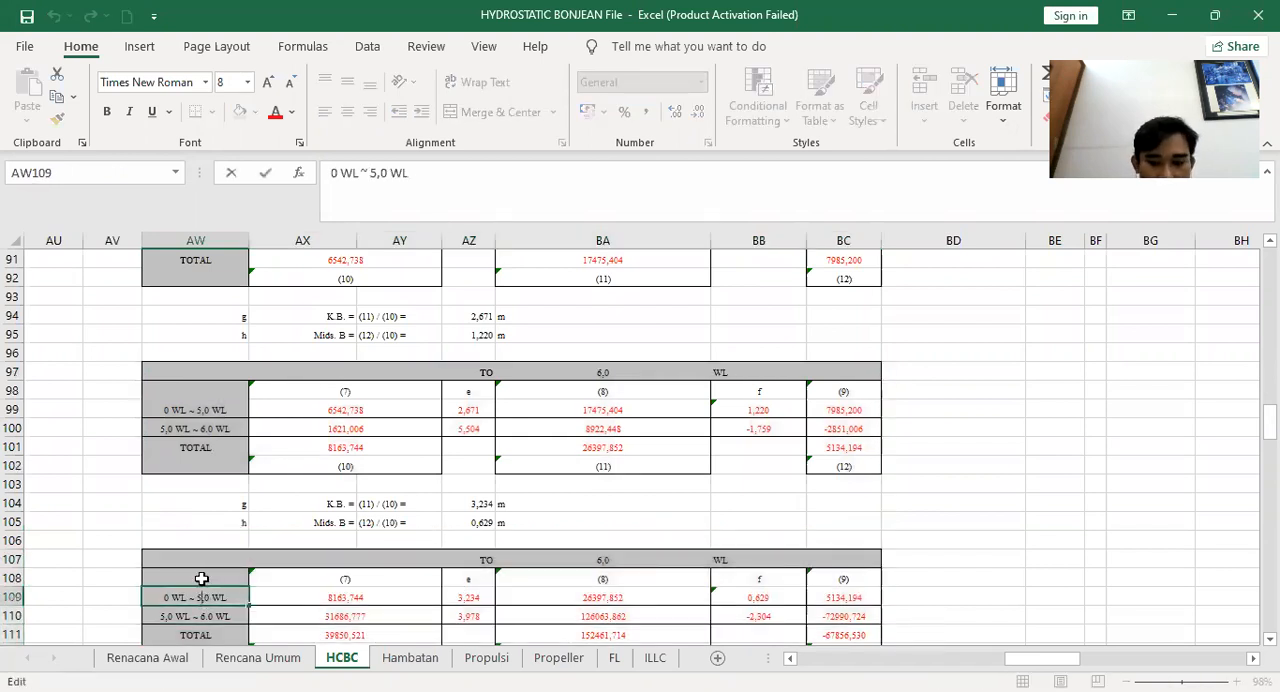
key(BackSpace)
text(6)
scroll(249, 486, down, 3)
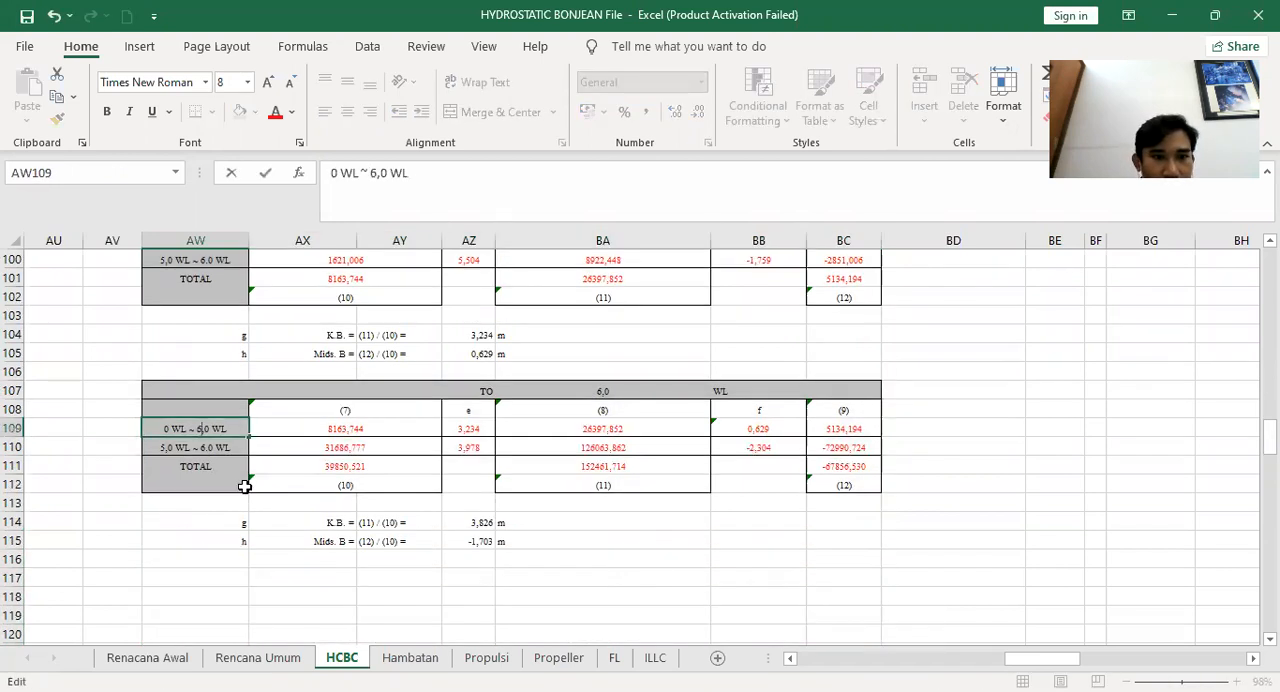
scroll(412, 464, up, 3)
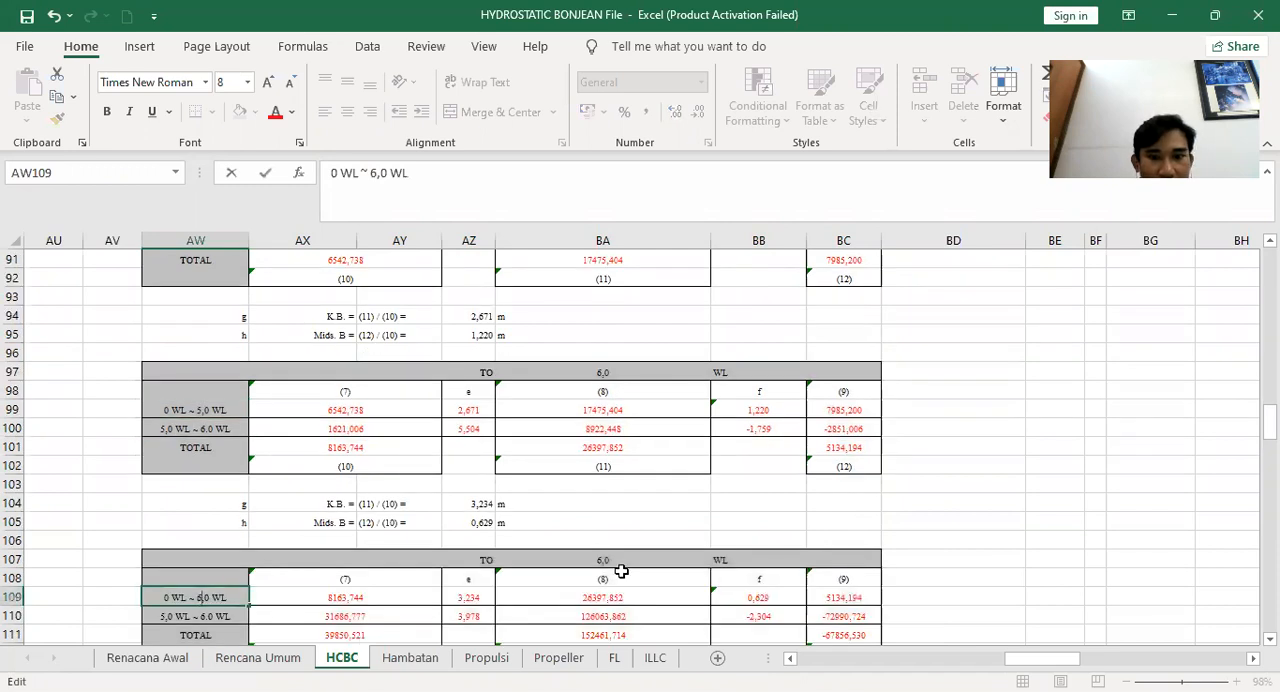
click(605, 560)
text(6)
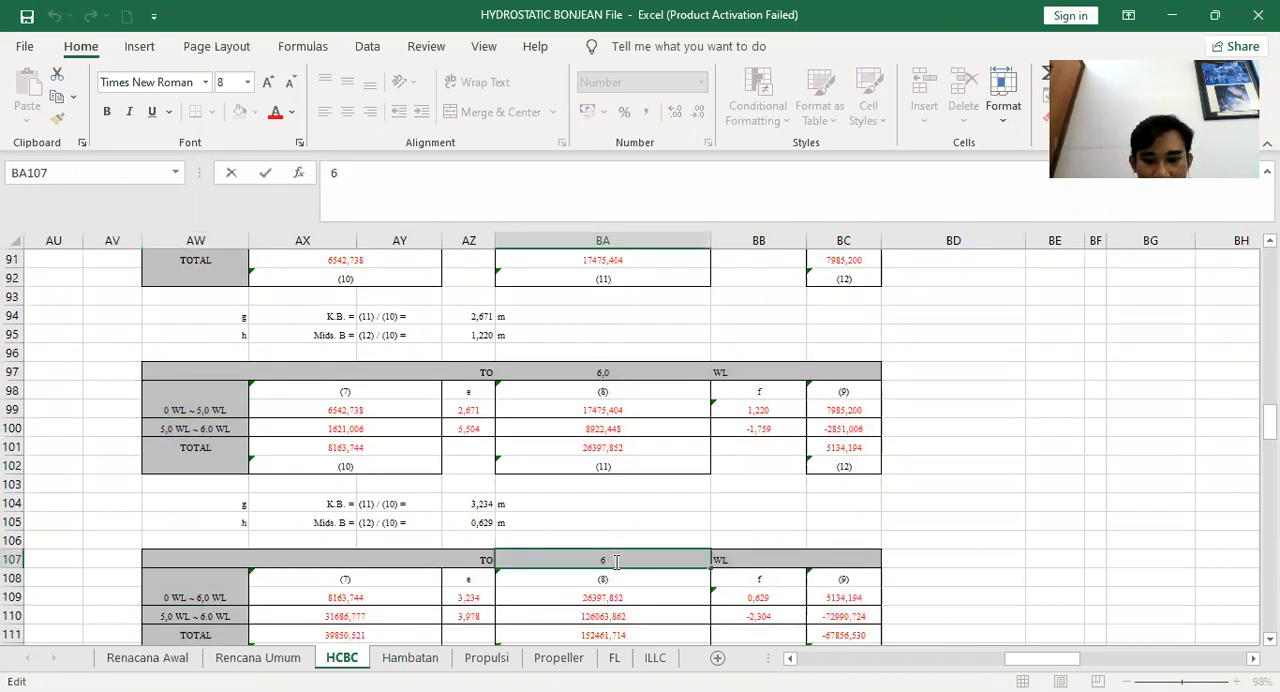
key(BackSpace)
text(7)
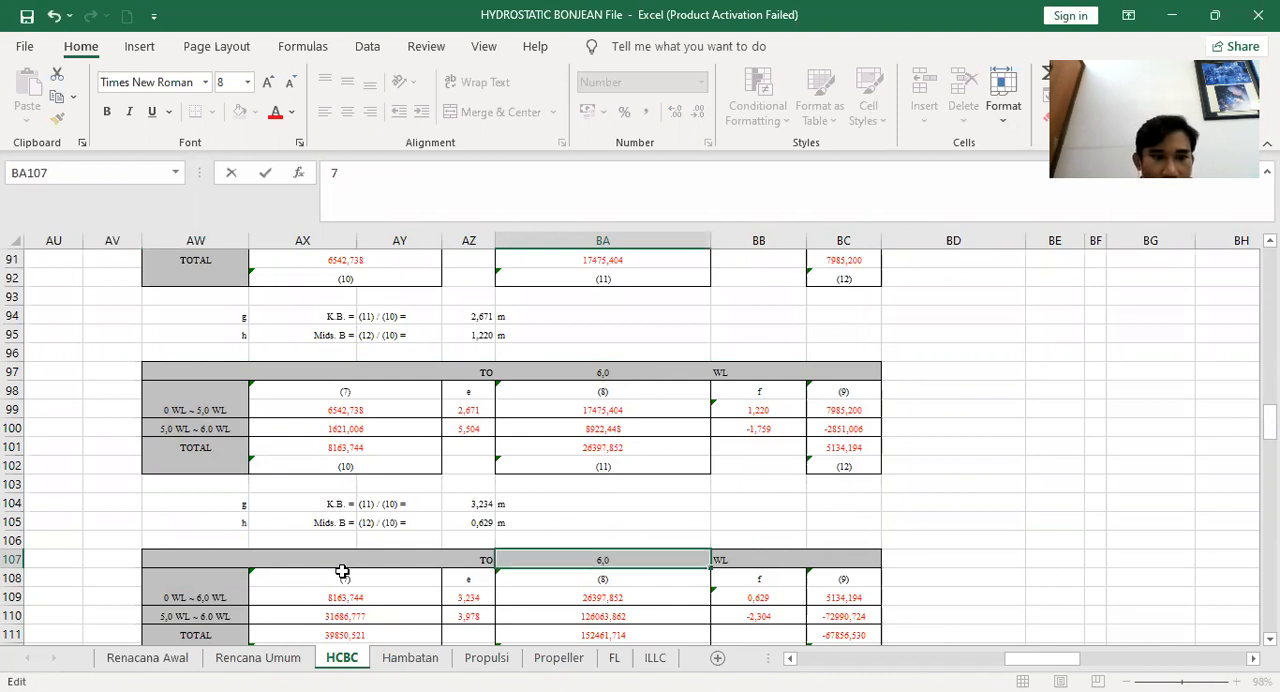
Change the pasted block's second row label to 6,0 WL ~ 7.0 WL
scroll(155, 455, down, 3)
double_click(170, 448)
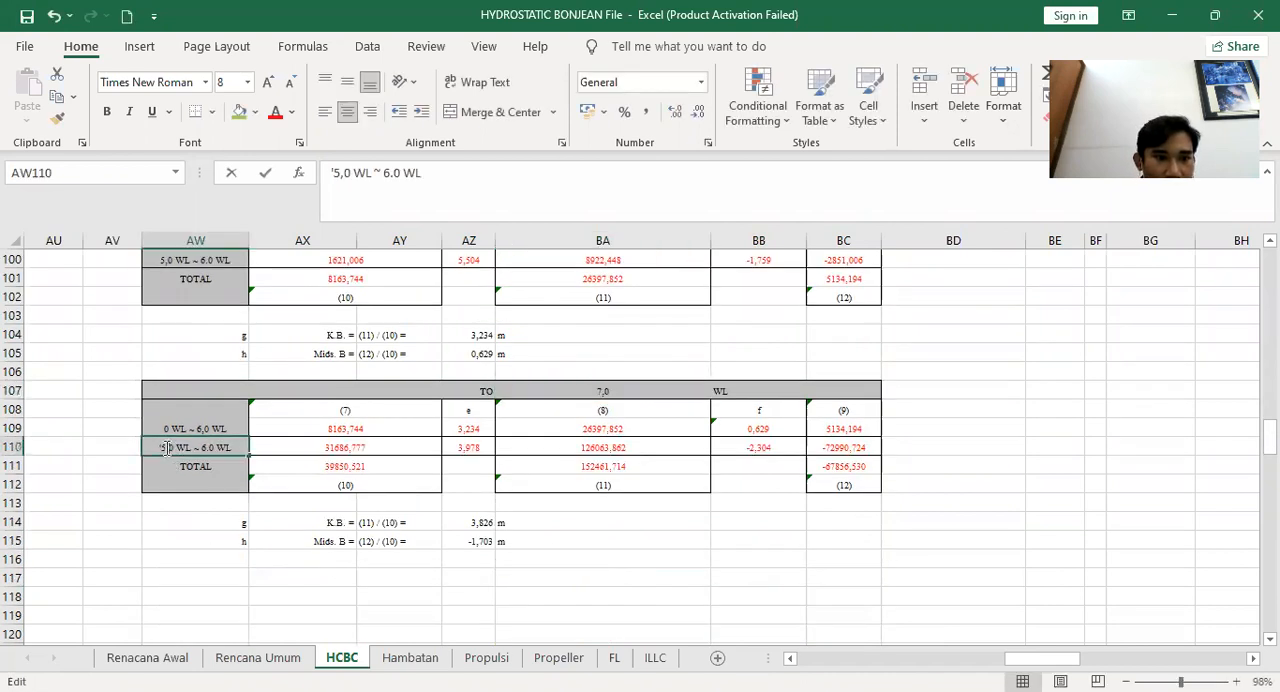
key(BackSpace)
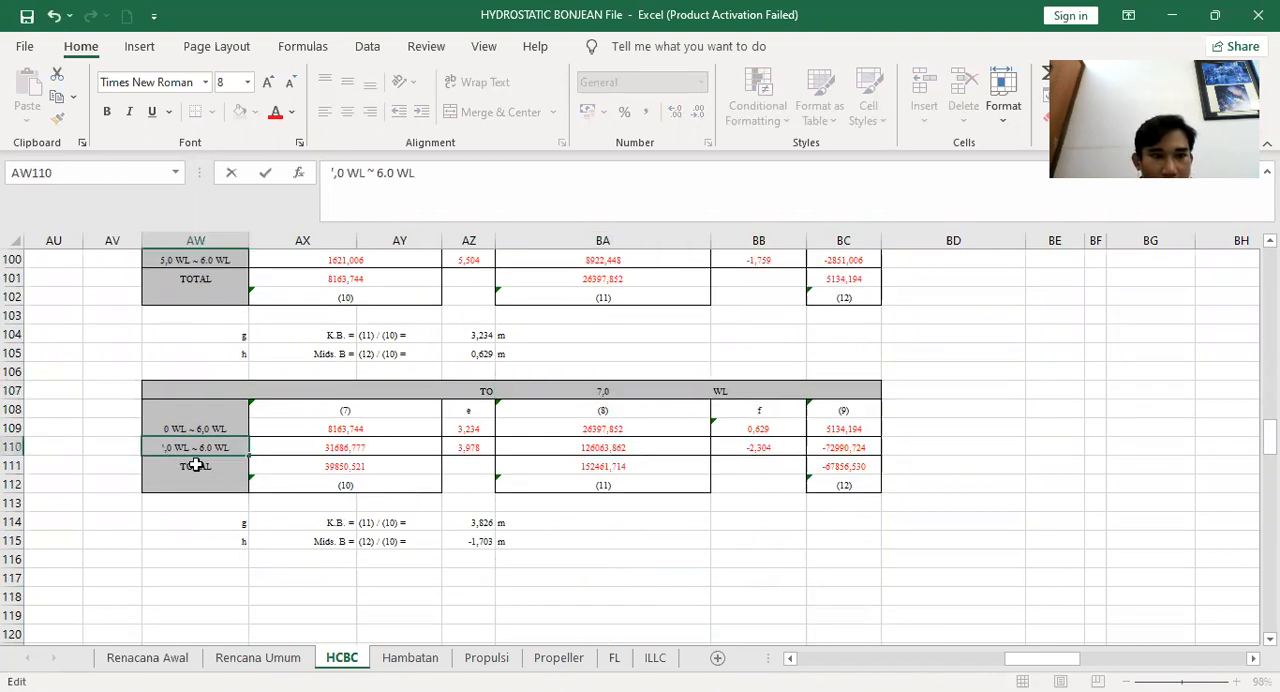
text(6)
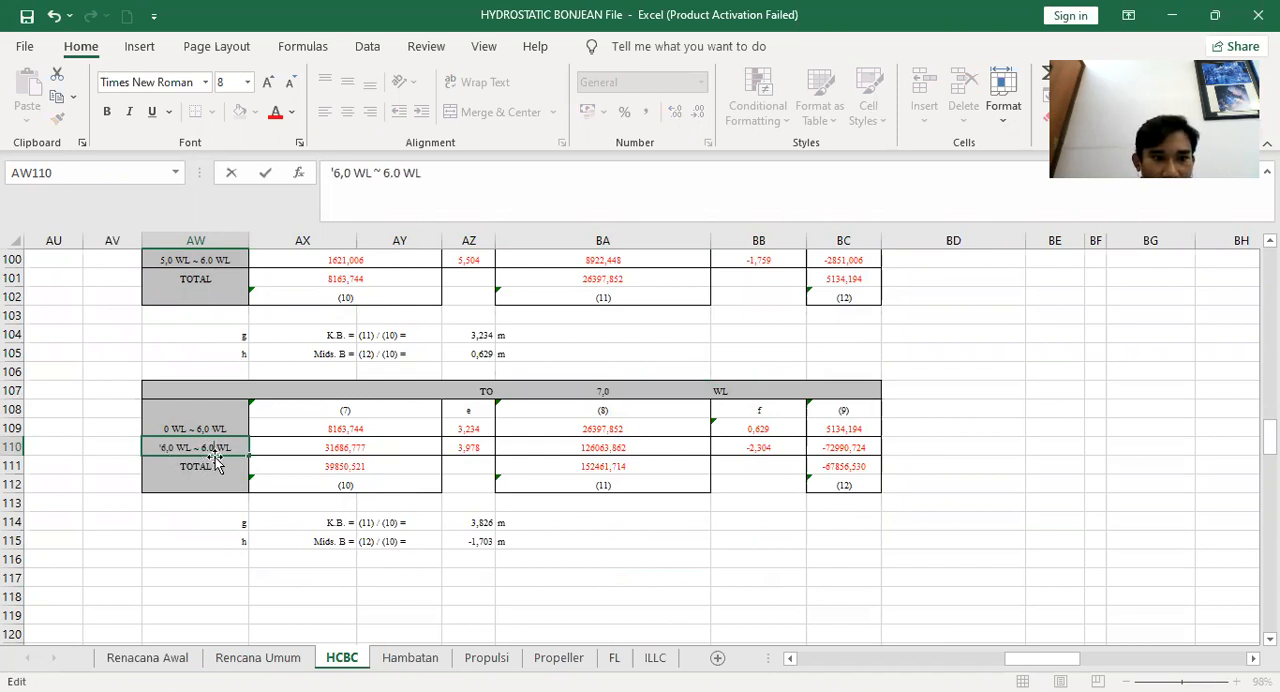
key(Left)
key(Left)
key(BackSpace)
text(7)
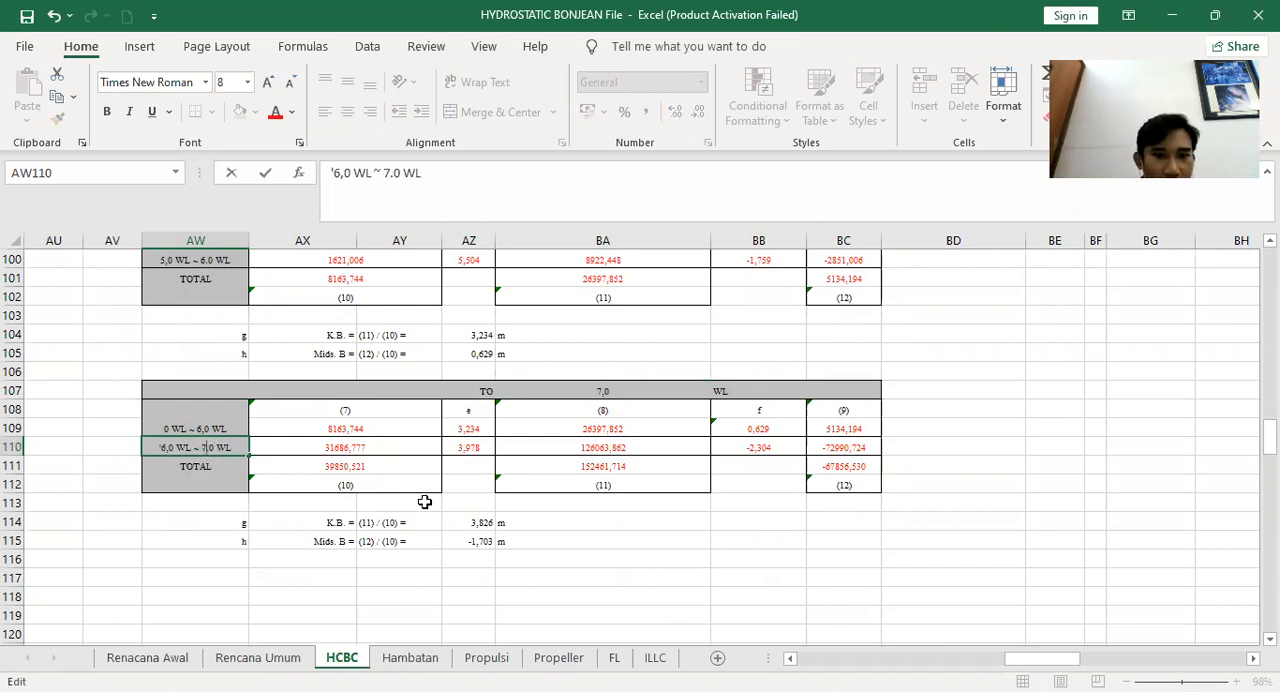
Compare the new K.B. formula in AZ114 with the one in AZ104
click(345, 486)
click(474, 520)
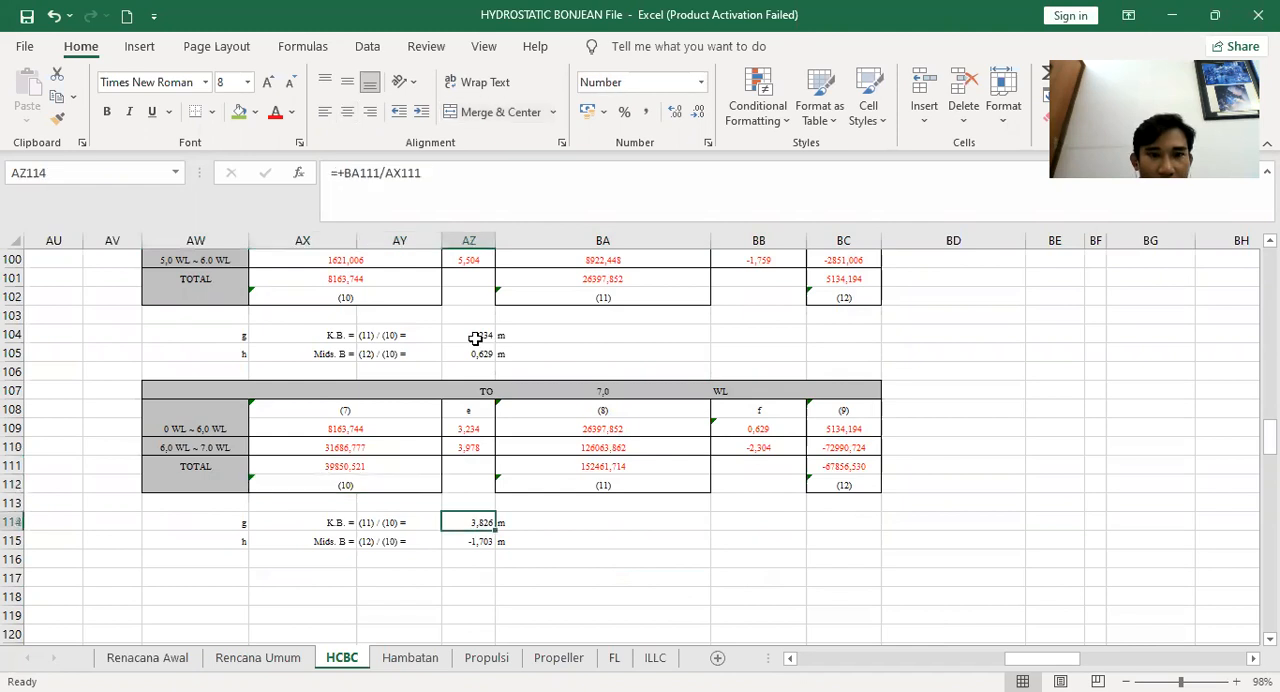
click(476, 338)
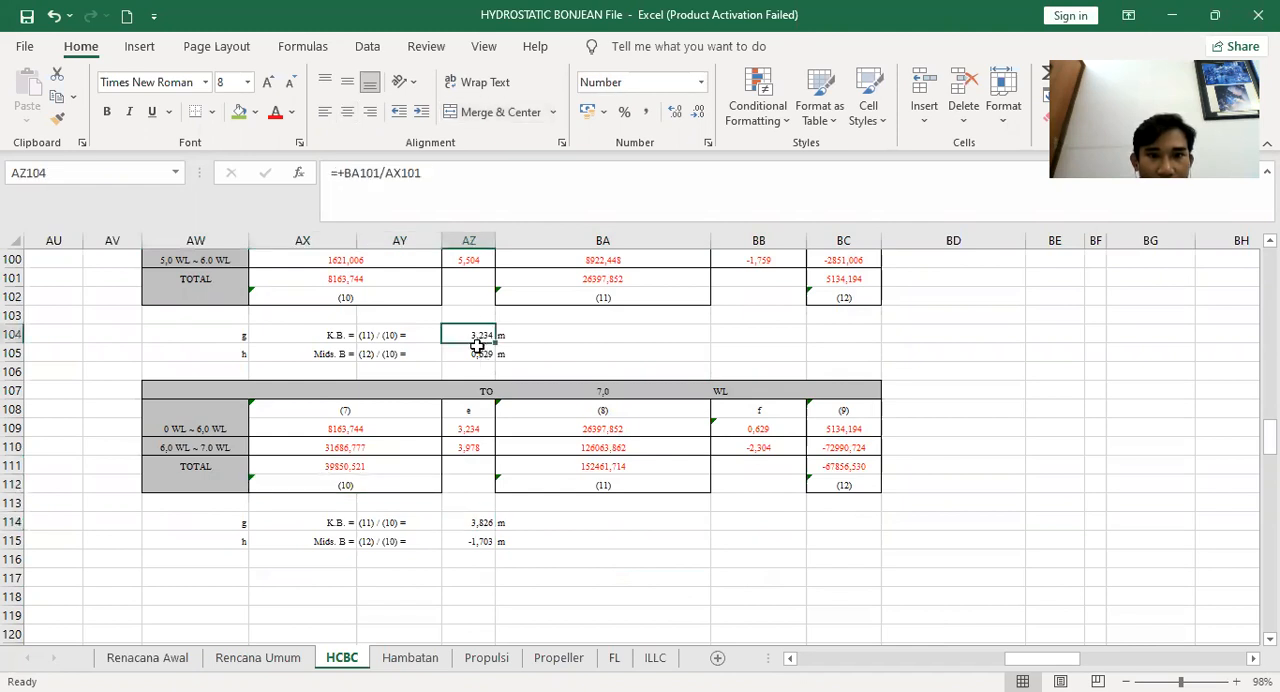
click(470, 523)
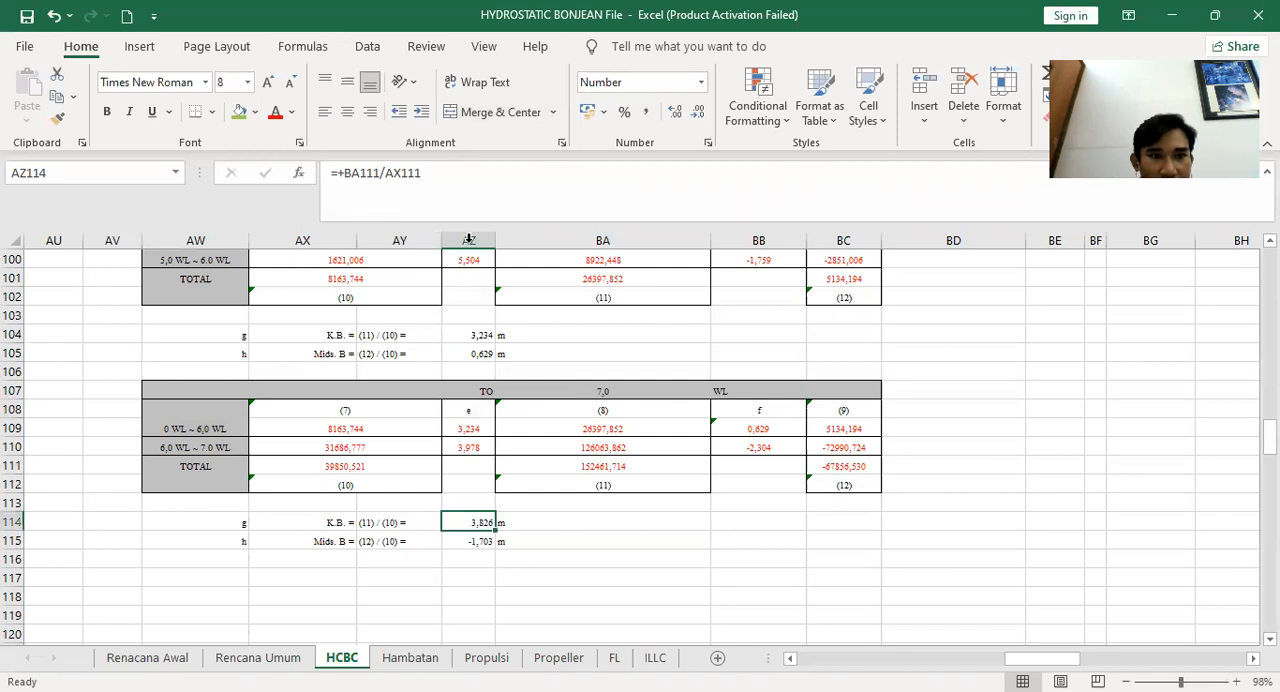
Point the water line 7 KB formula in BM79 to AZ114
click(1092, 660)
scroll(666, 543, up, 12)
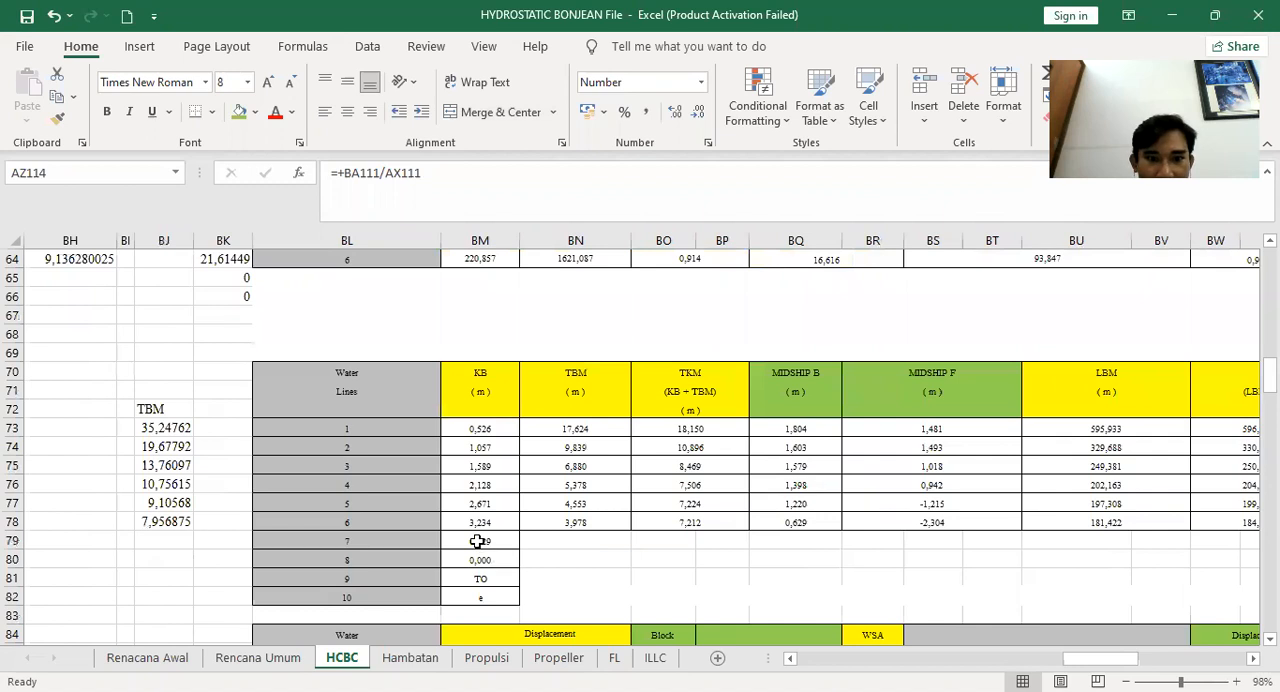
click(480, 541)
click(372, 173)
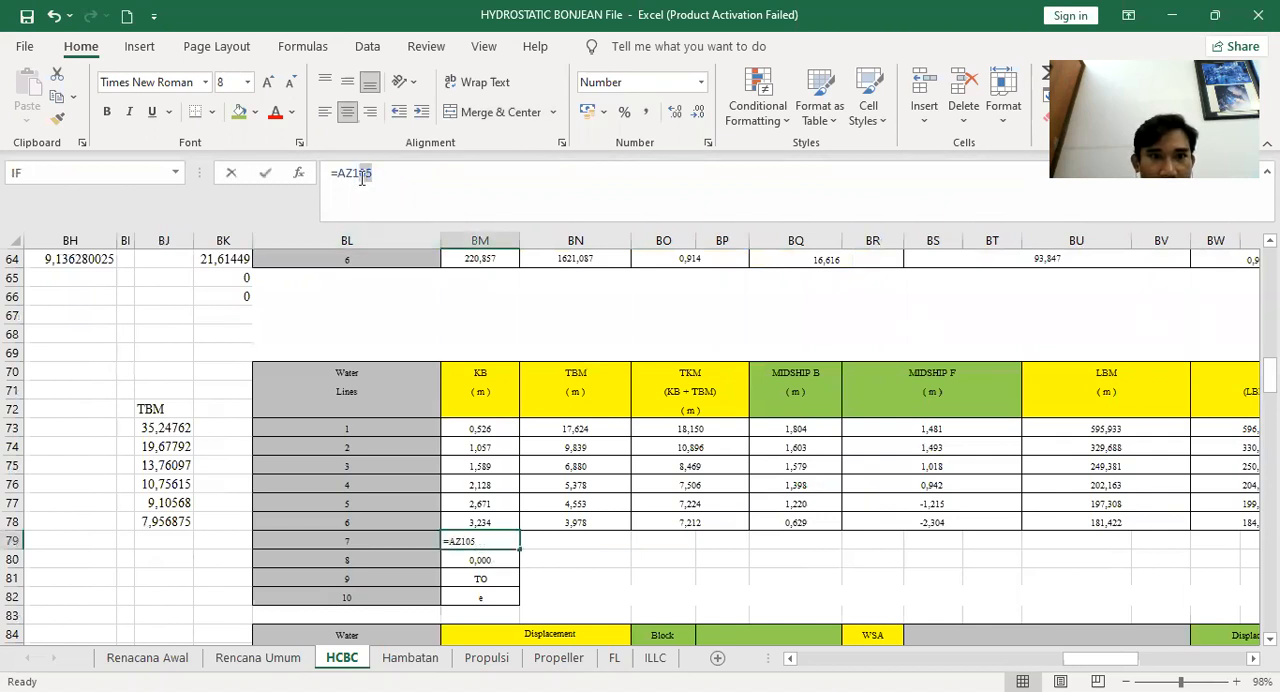
key(BackSpace)
key(BackSpace)
text(14)
key(Return)
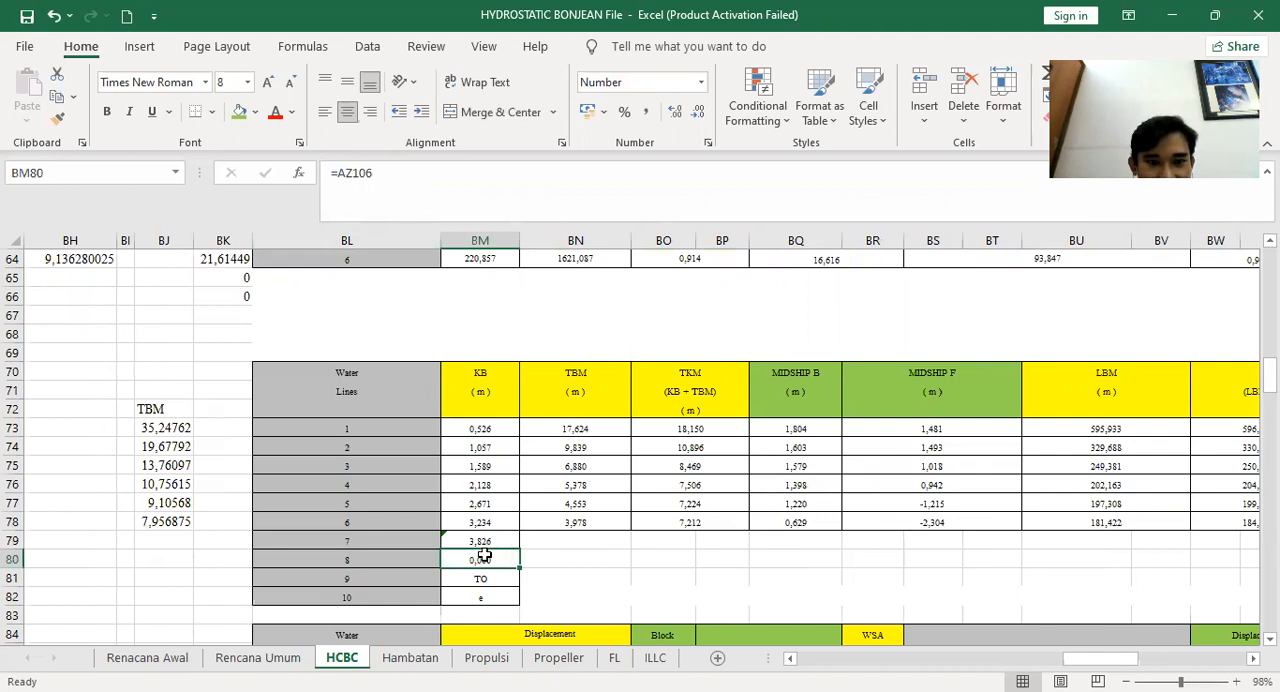
Browse the sheet to examine the moment of inertia cell AT79 and the DISS MOULD formula in BZ87
click(545, 538)
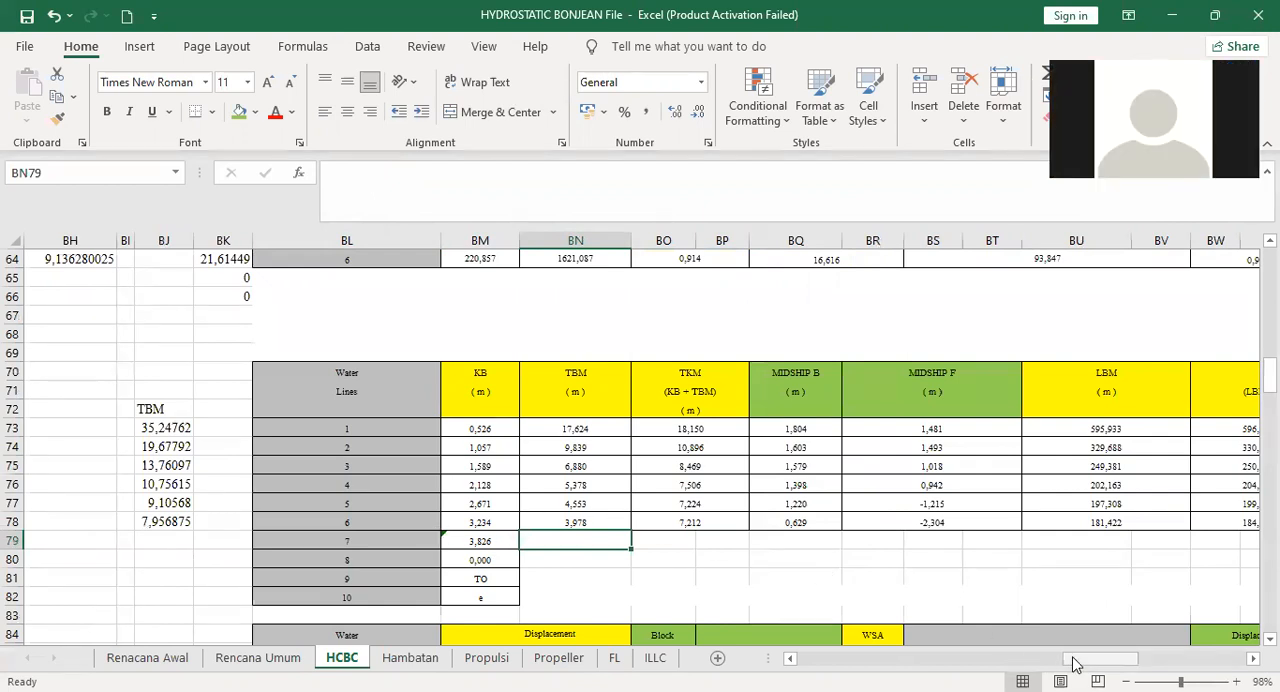
drag(1073, 662, 1022, 662)
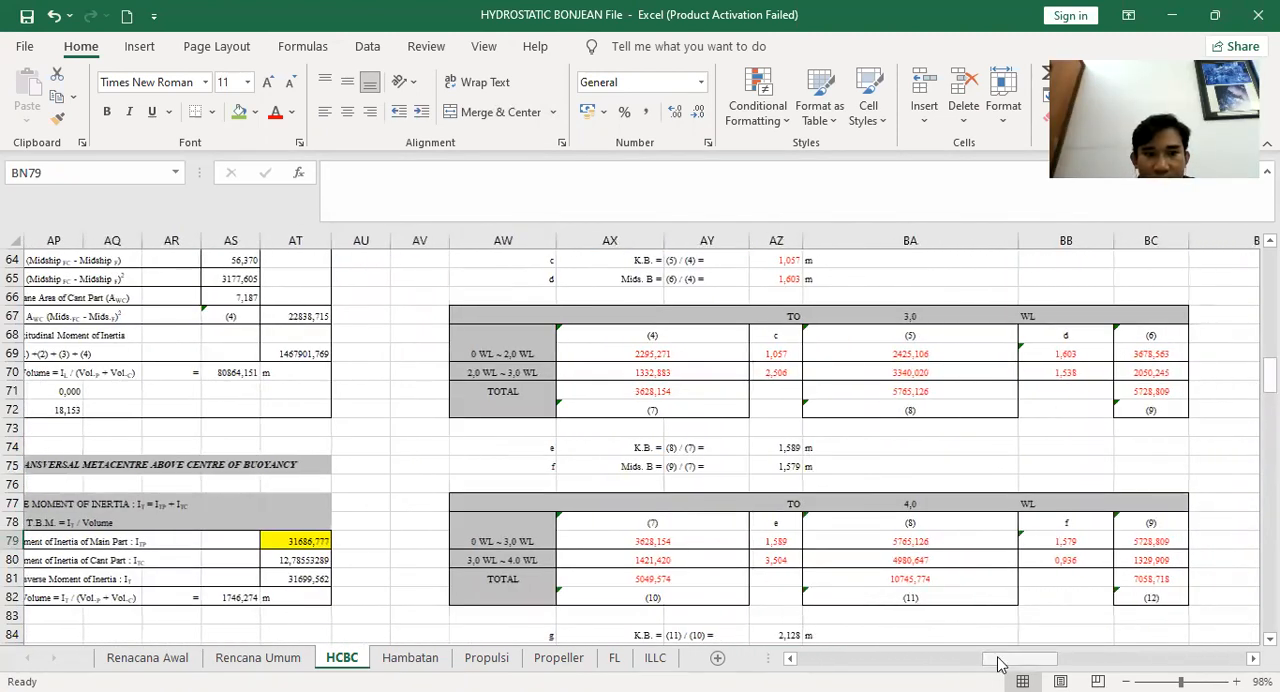
click(306, 542)
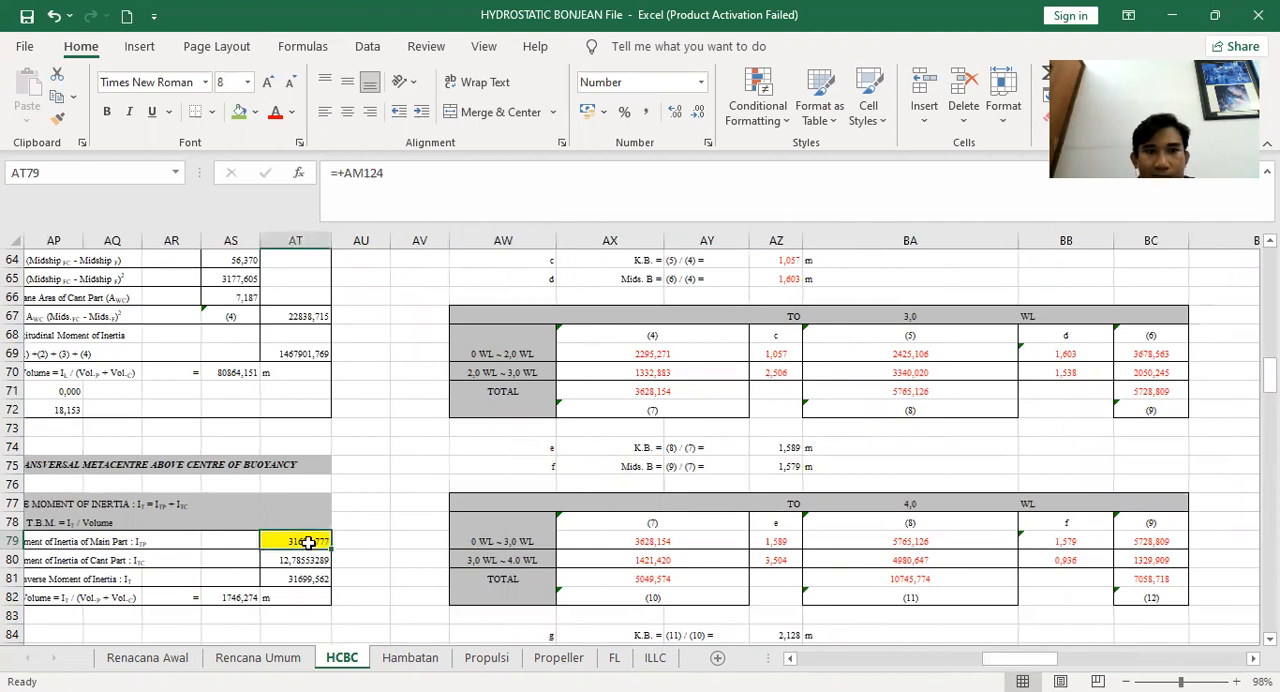
drag(1003, 663, 1082, 650)
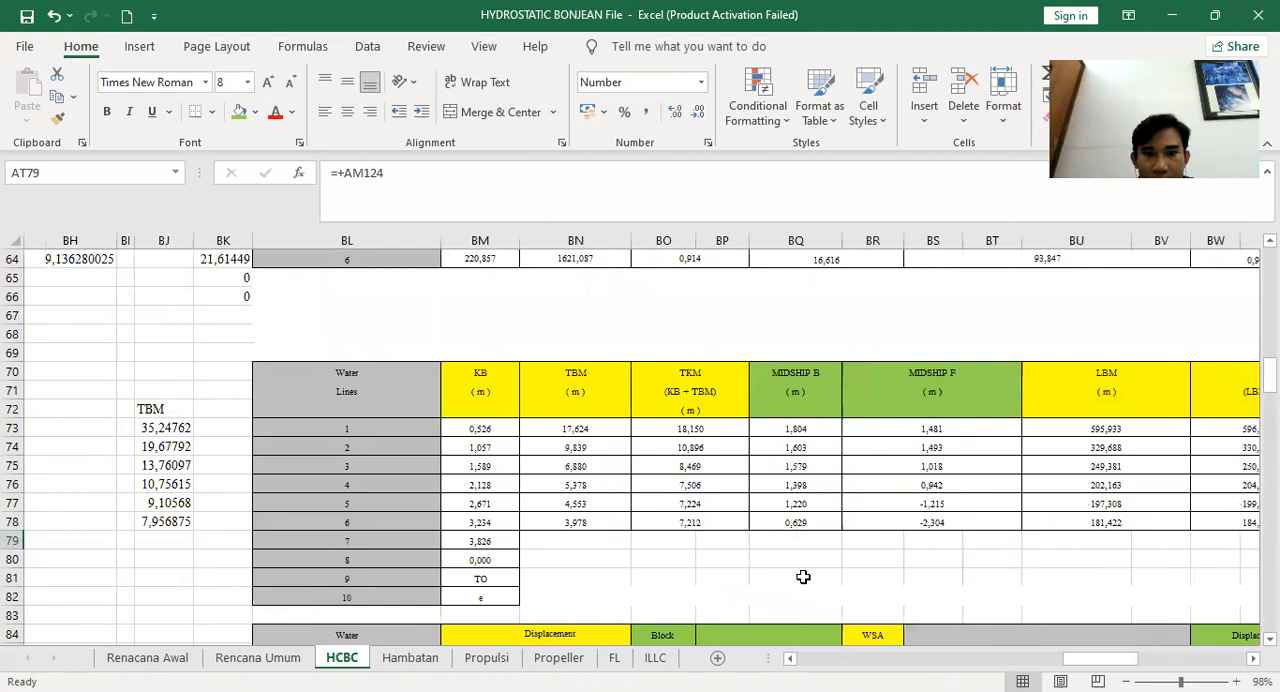
scroll(803, 577, down, 6)
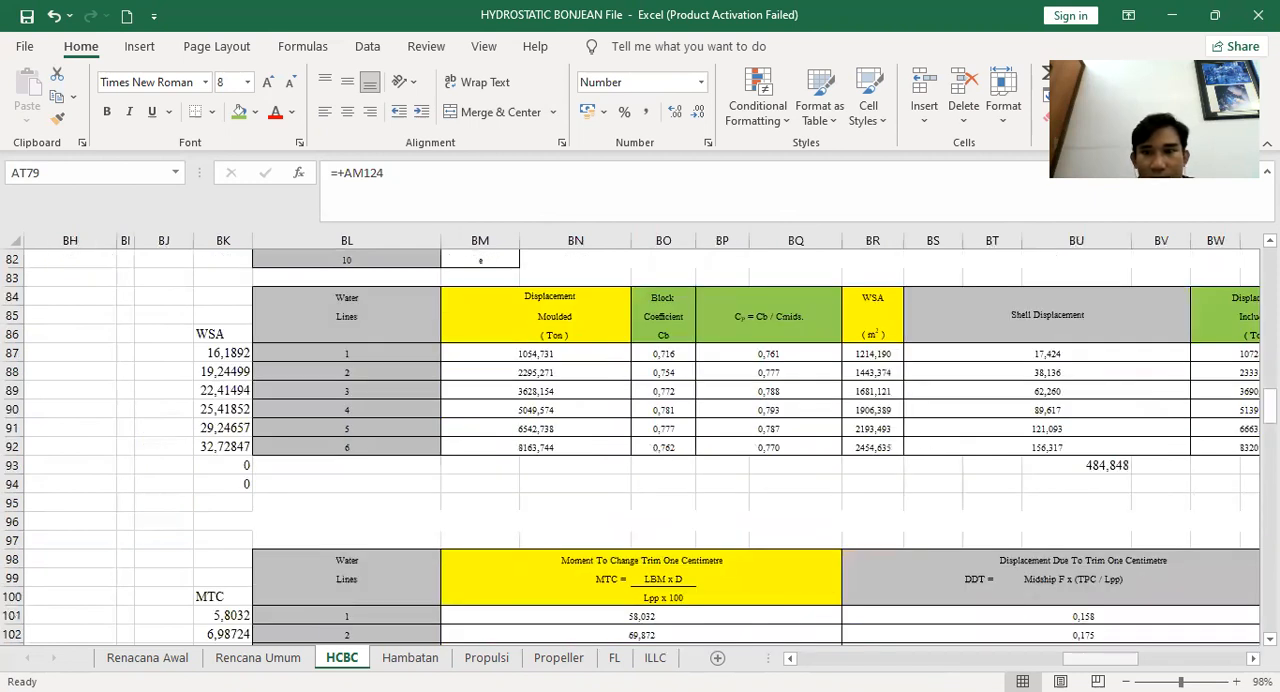
drag(1119, 662, 1136, 660)
scroll(1170, 530, up, 3)
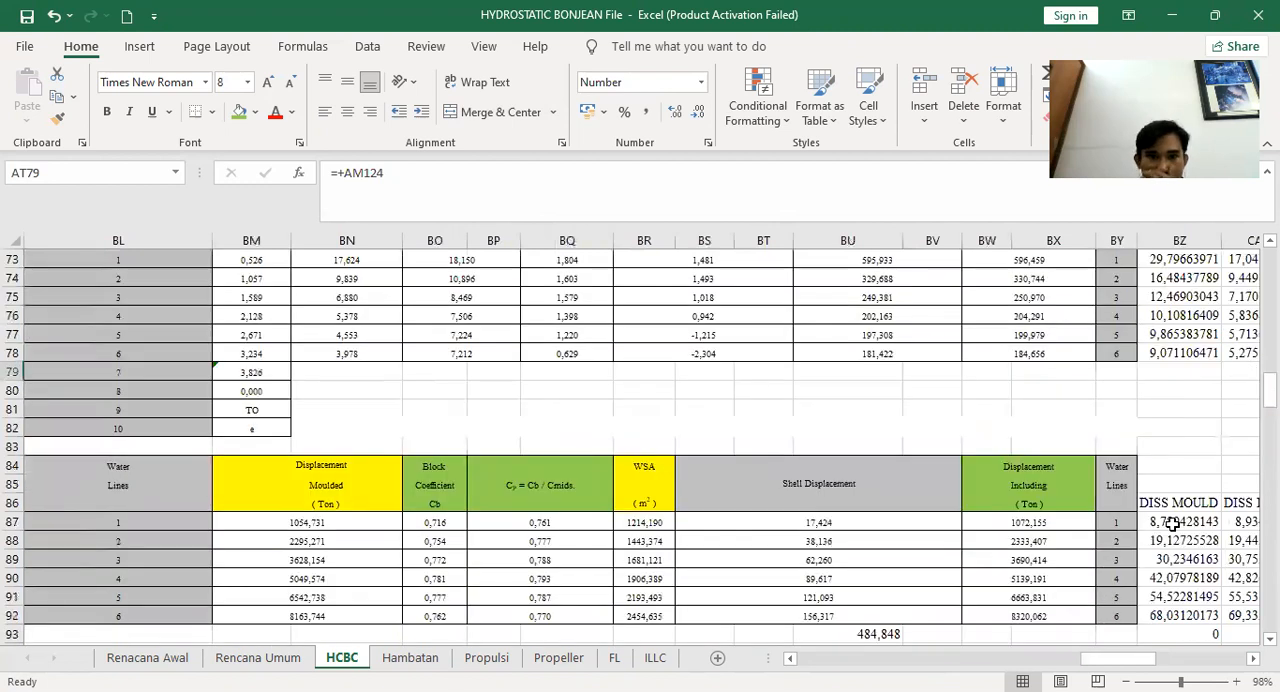
click(1172, 524)
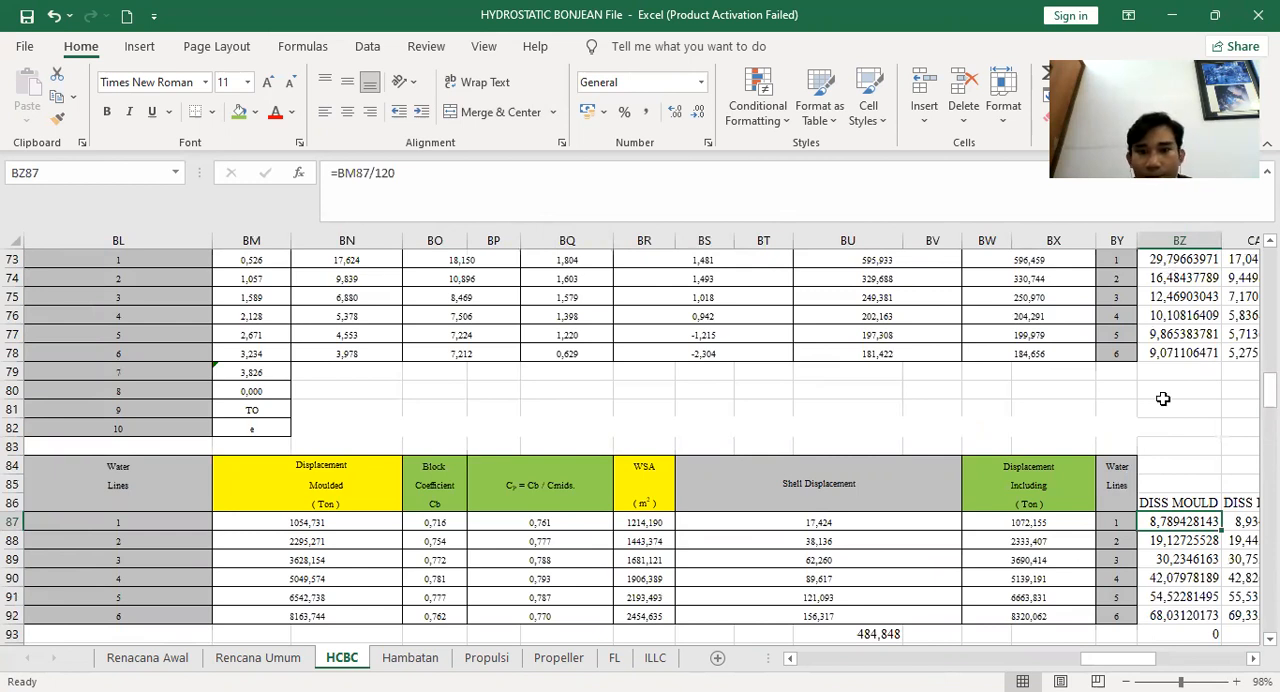
Copy the waterline 1 DISS MOULD value and draw a horizontal line of that length from the axis at waterline 1
click(1180, 538)
click(1188, 520)
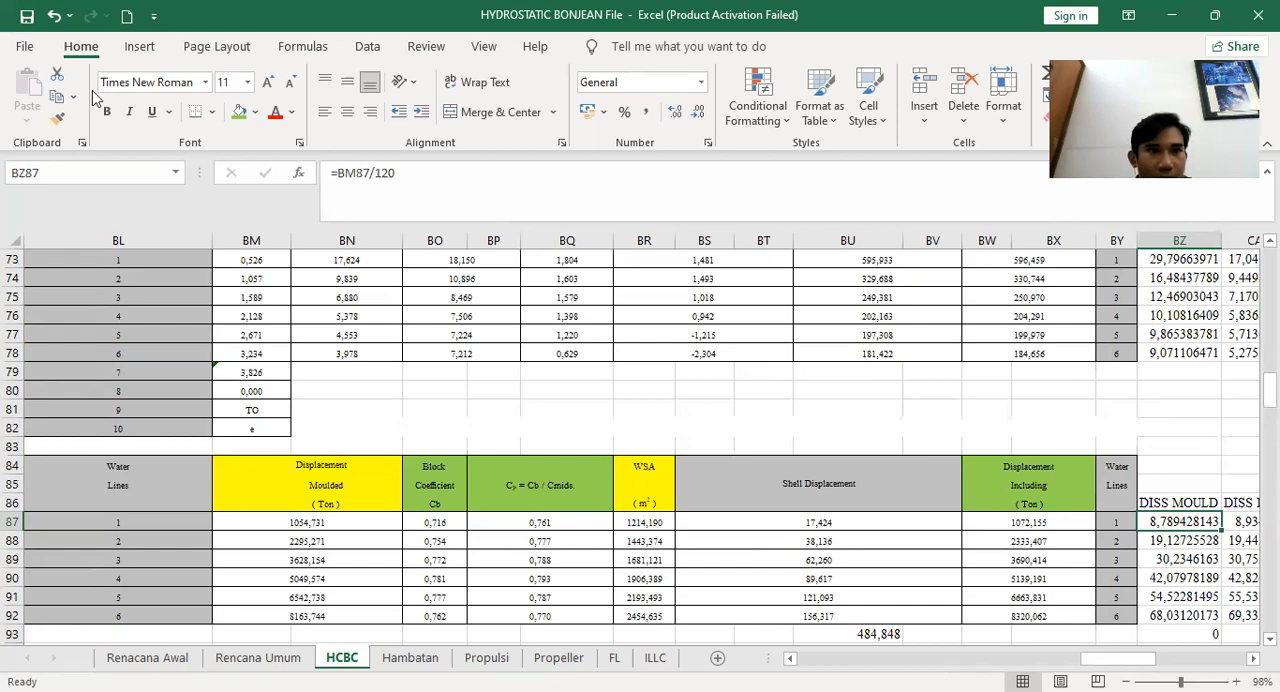
key(alt+Tab)
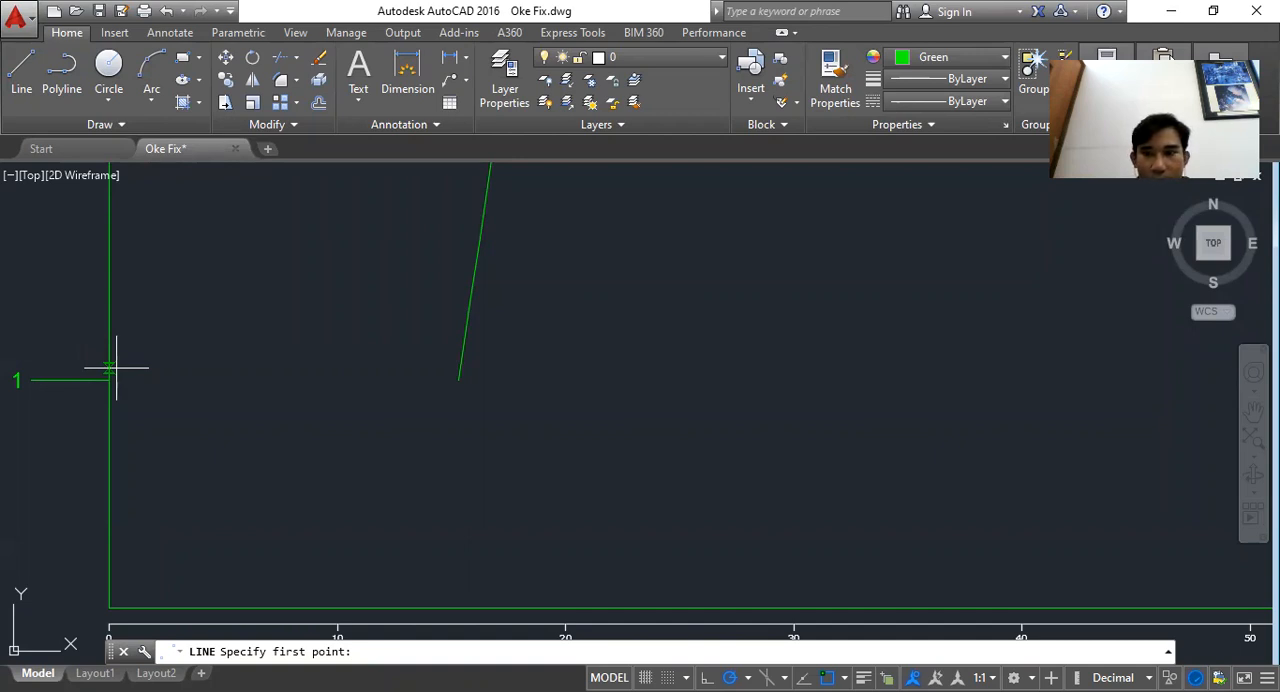
click(820, 690)
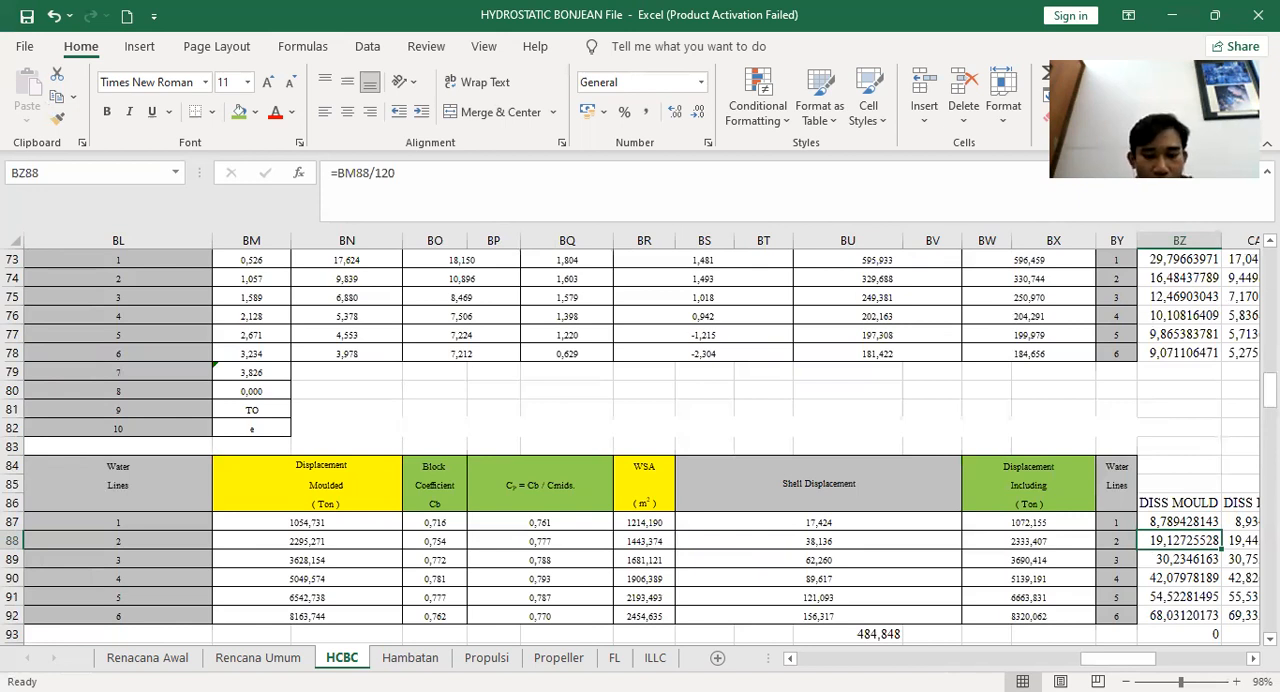
Draw a horizontal line 19.127 long from the axis at waterline 2, using the waterline 2 DISS MOULD value
key(alt+Tab)
text(27)
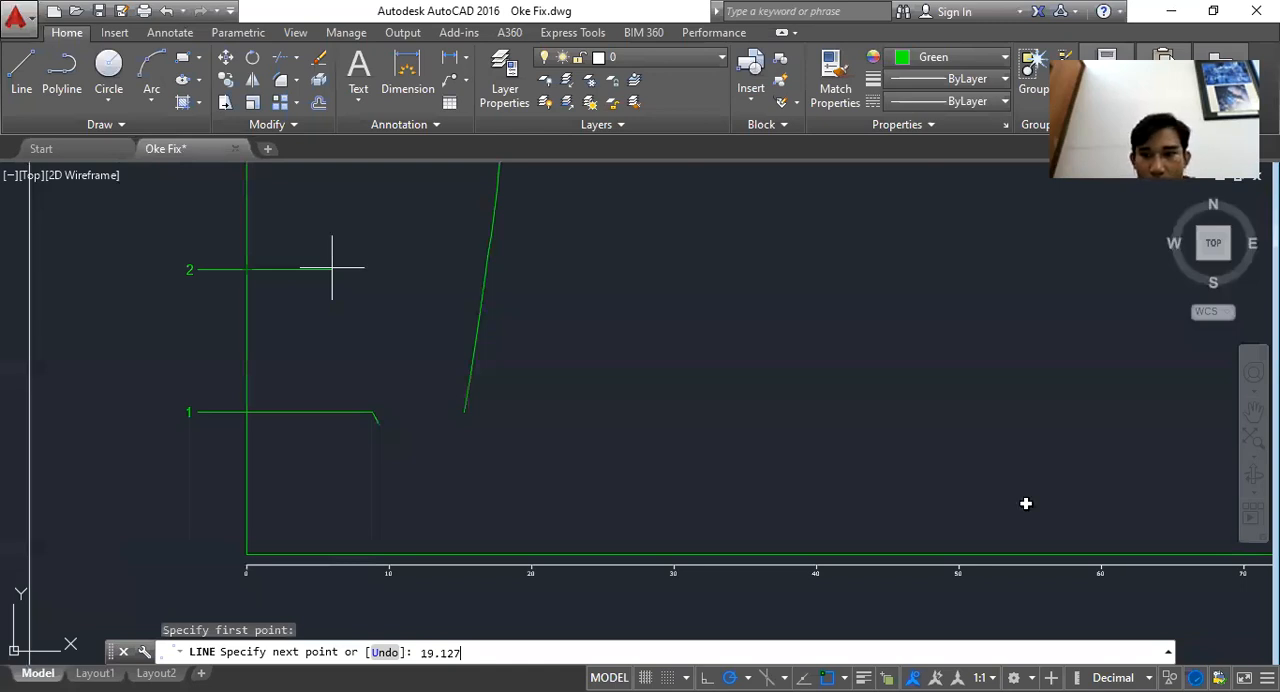
key(alt+Tab)
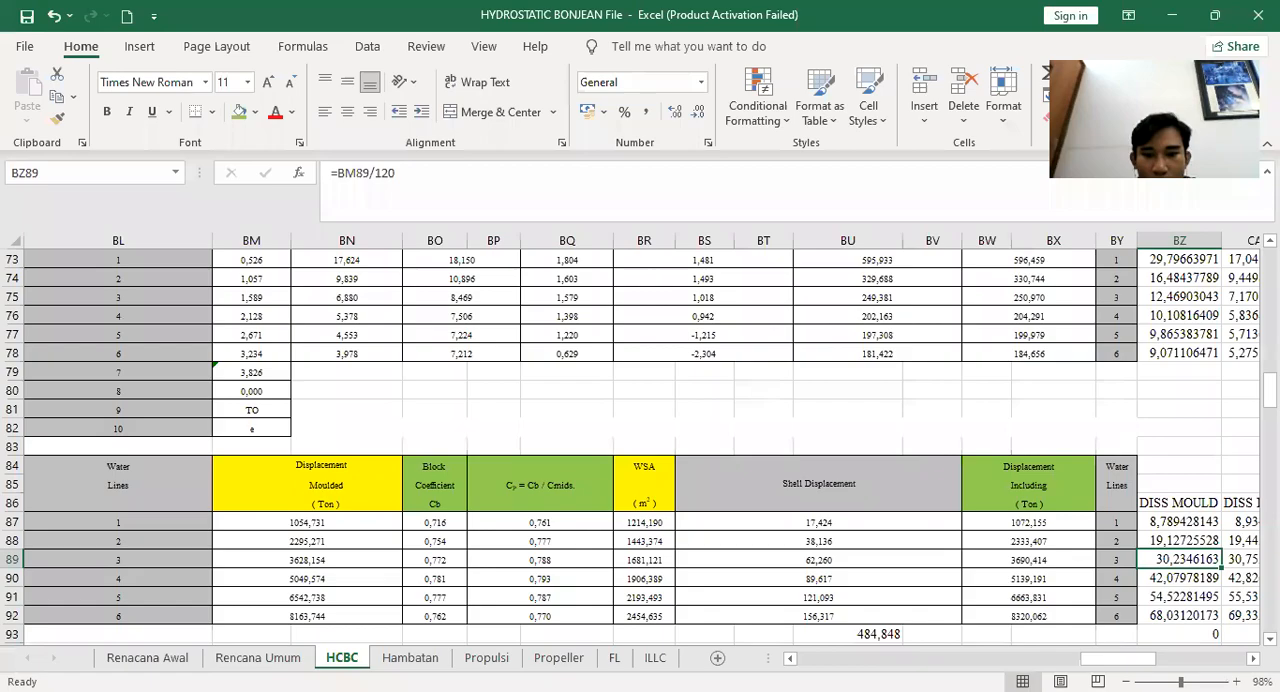
key(alt+Tab)
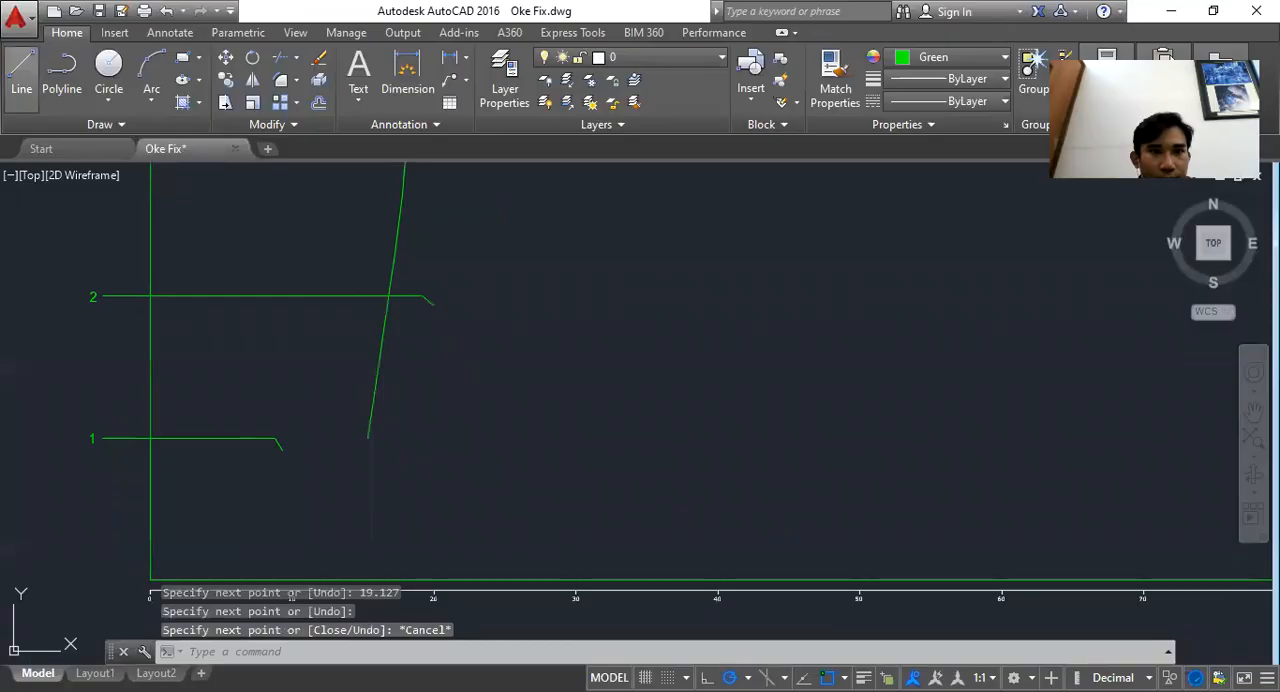
Start a new line and draw it 30.32 long from the axis at waterline 3
click(21, 78)
drag(215, 210, 225, 373)
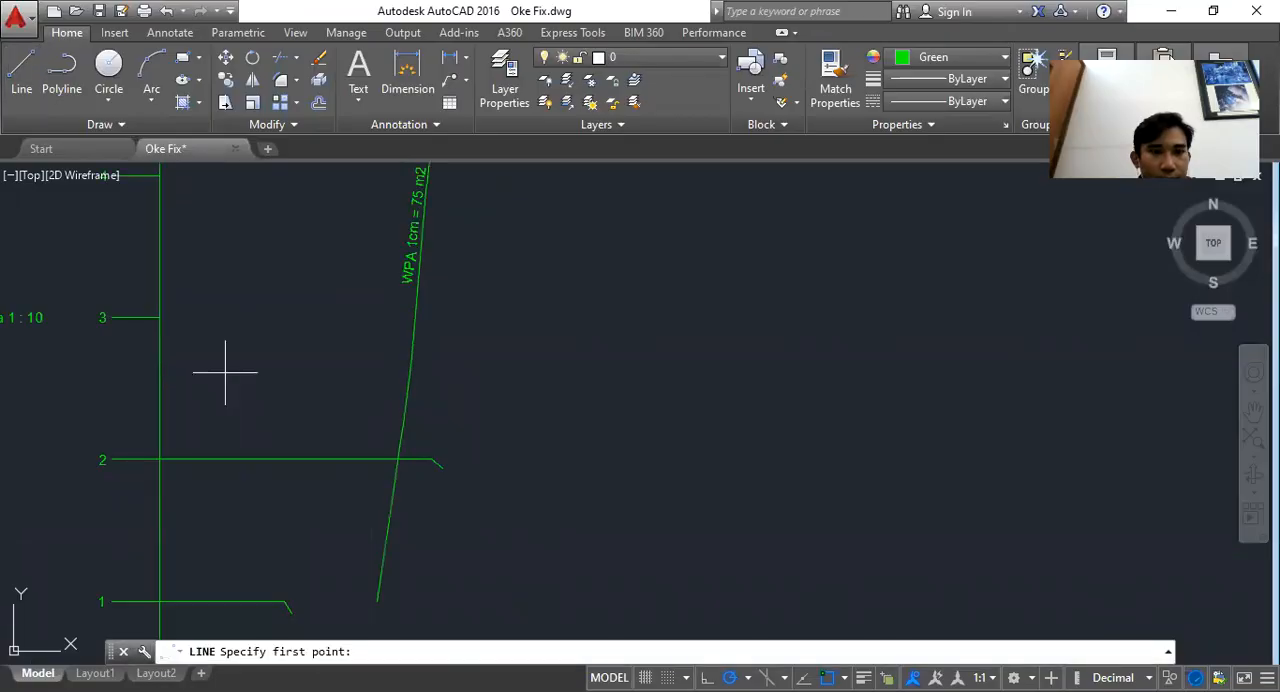
click(160, 317)
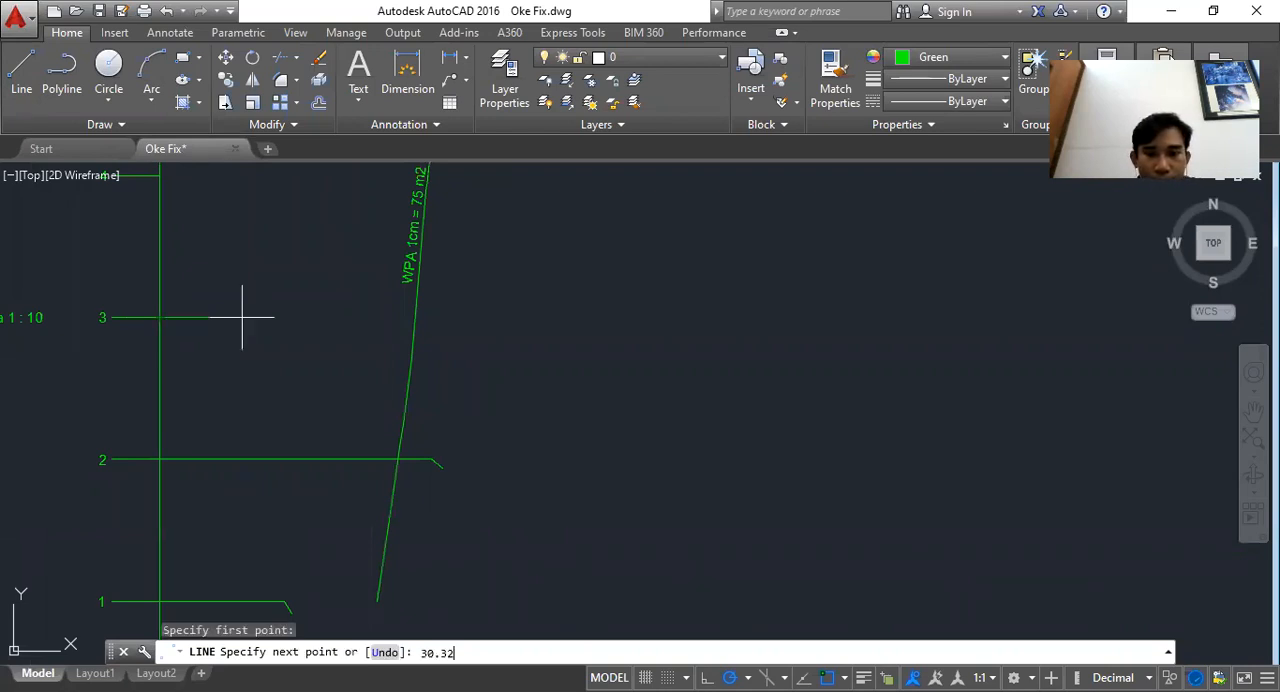
key(alt+Tab)
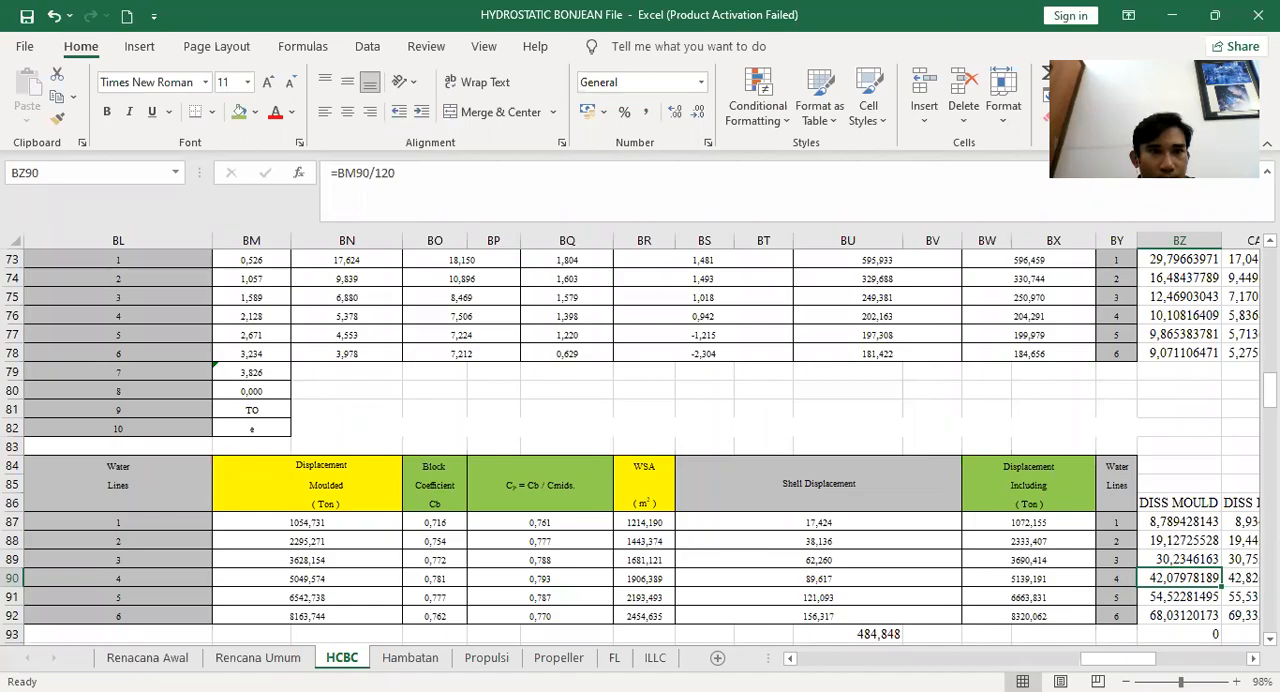
key(alt+Tab)
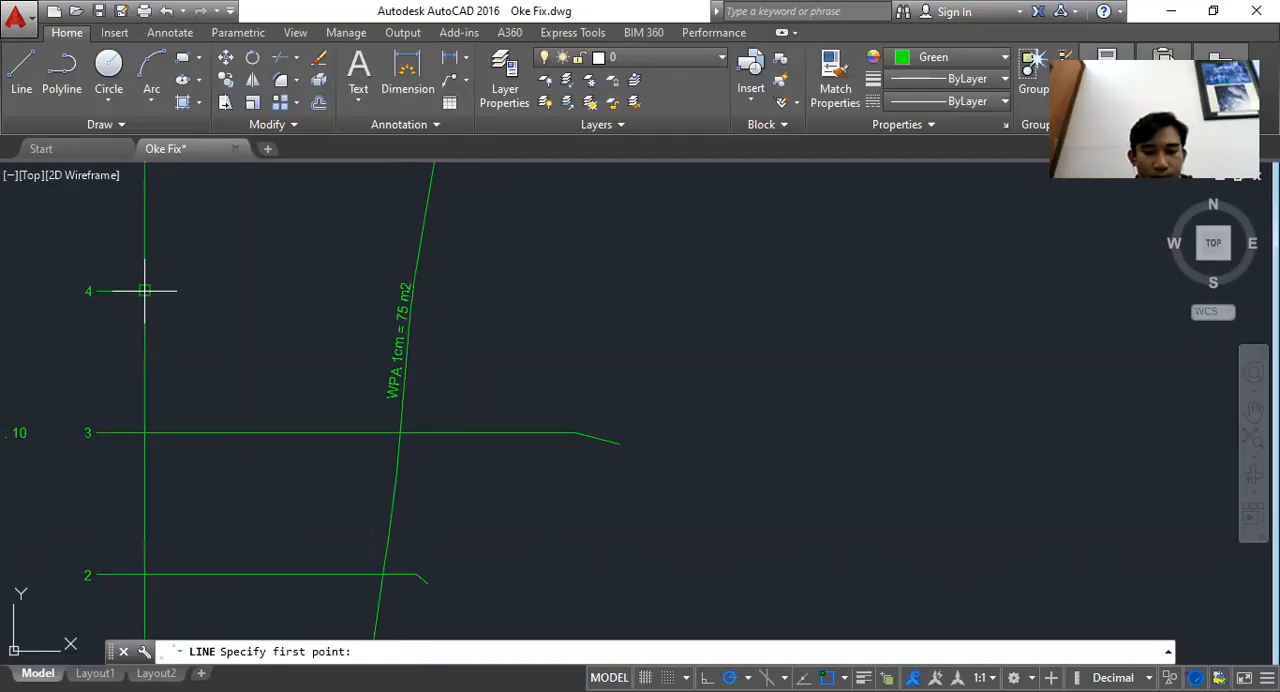
Draw a horizontal line 42.079 long from the axis at waterline 4
click(145, 291)
text(42.079)
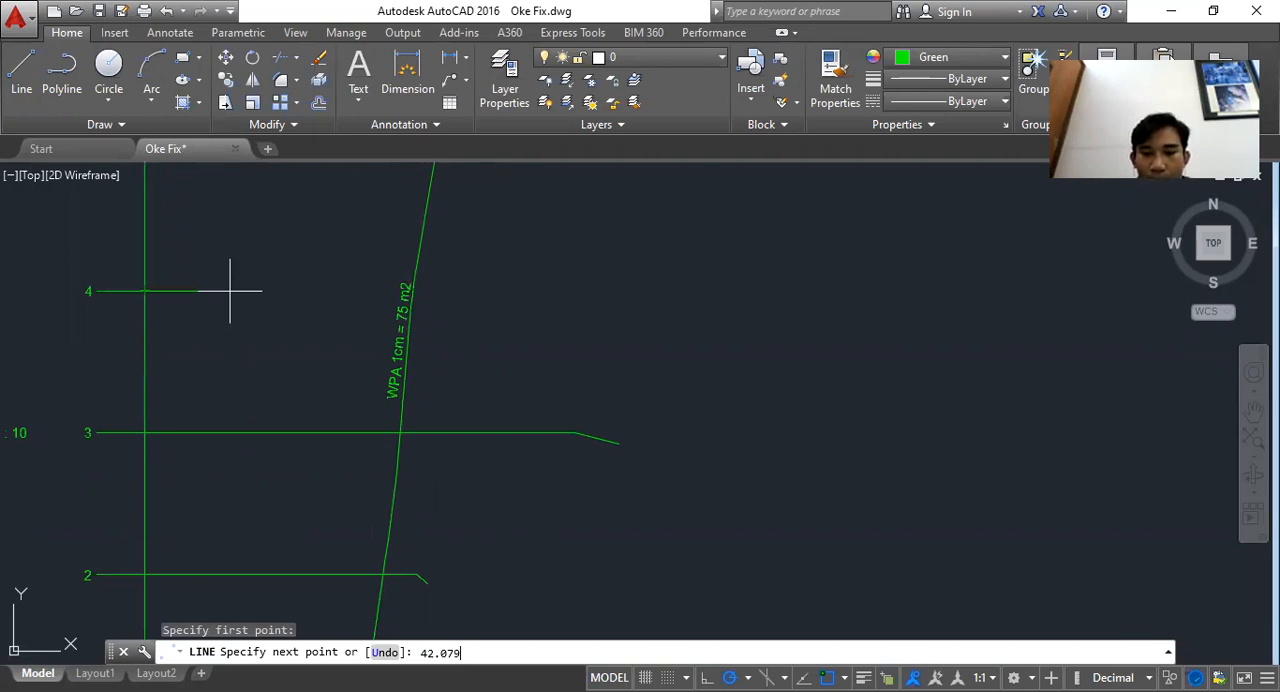
key(alt+Tab)
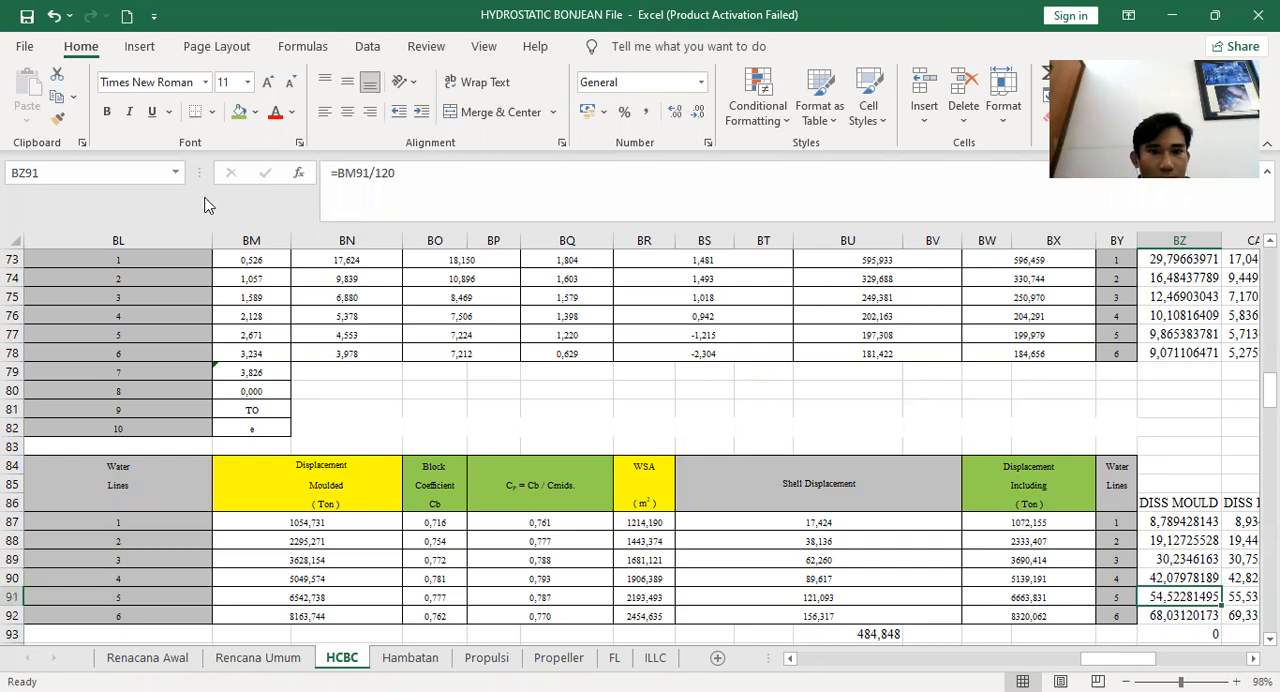
key(alt+Tab)
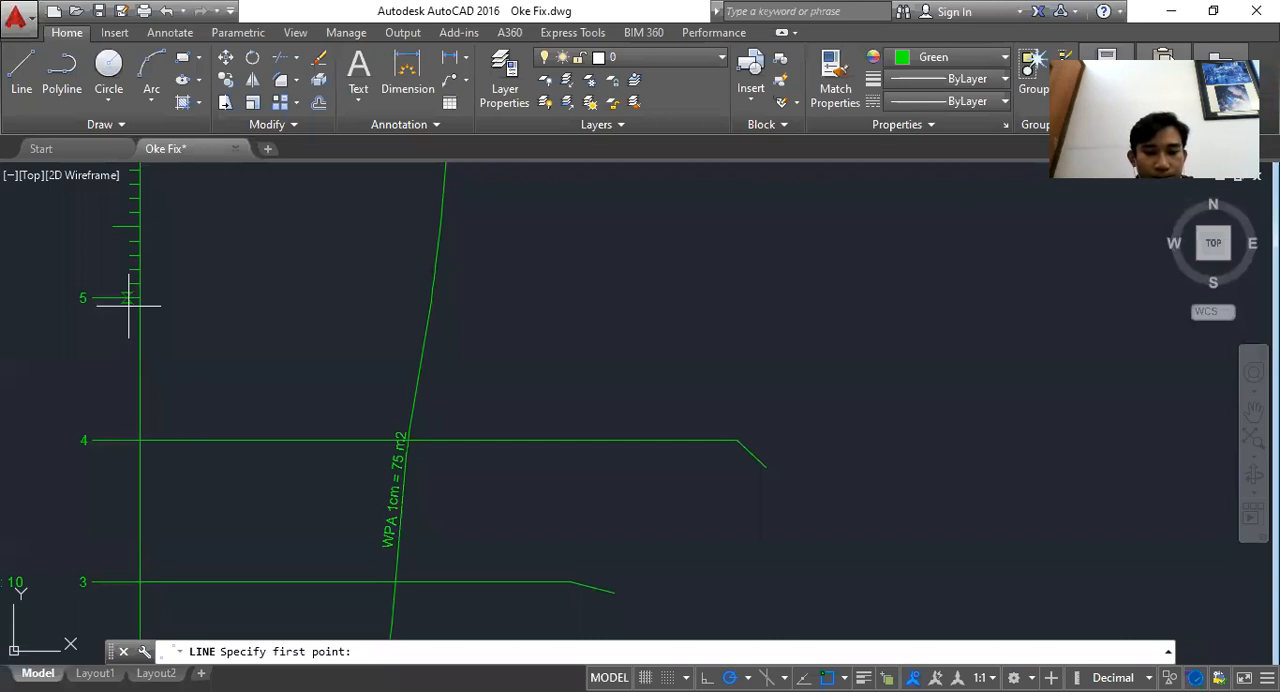
Paste the waterline 5 DISS MOULD value to draw a line 54.52 long from the axis at waterline 5
click(128, 306)
text(54.52)
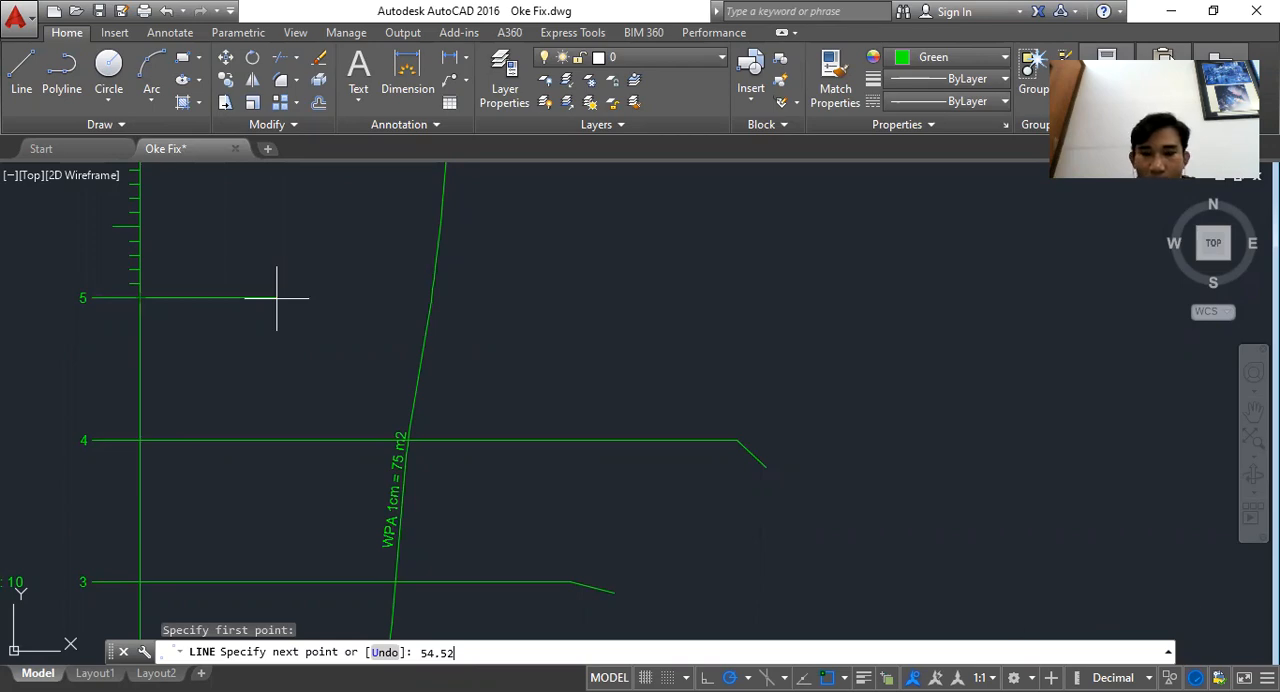
key(alt+Tab)
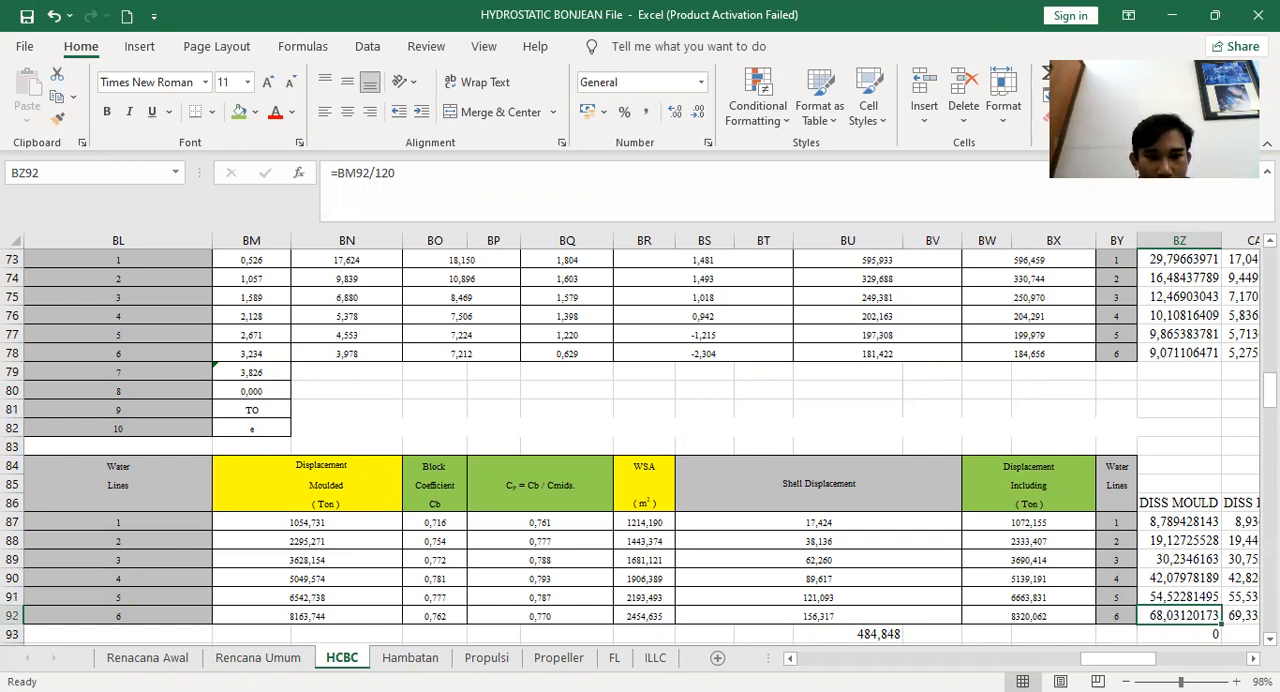
Undo the mistaken segment and draw the waterline 6 line 68.0 long from the axis at waterline 6
key(alt+Tab)
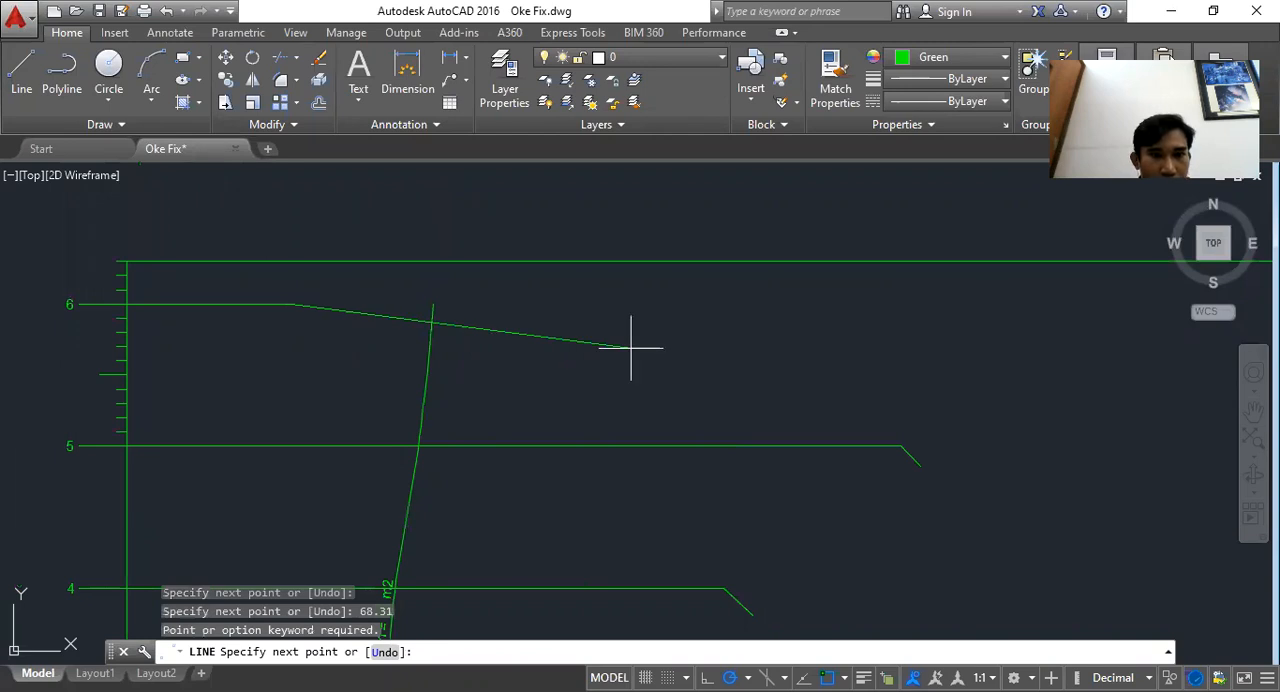
key(ctrl+z)
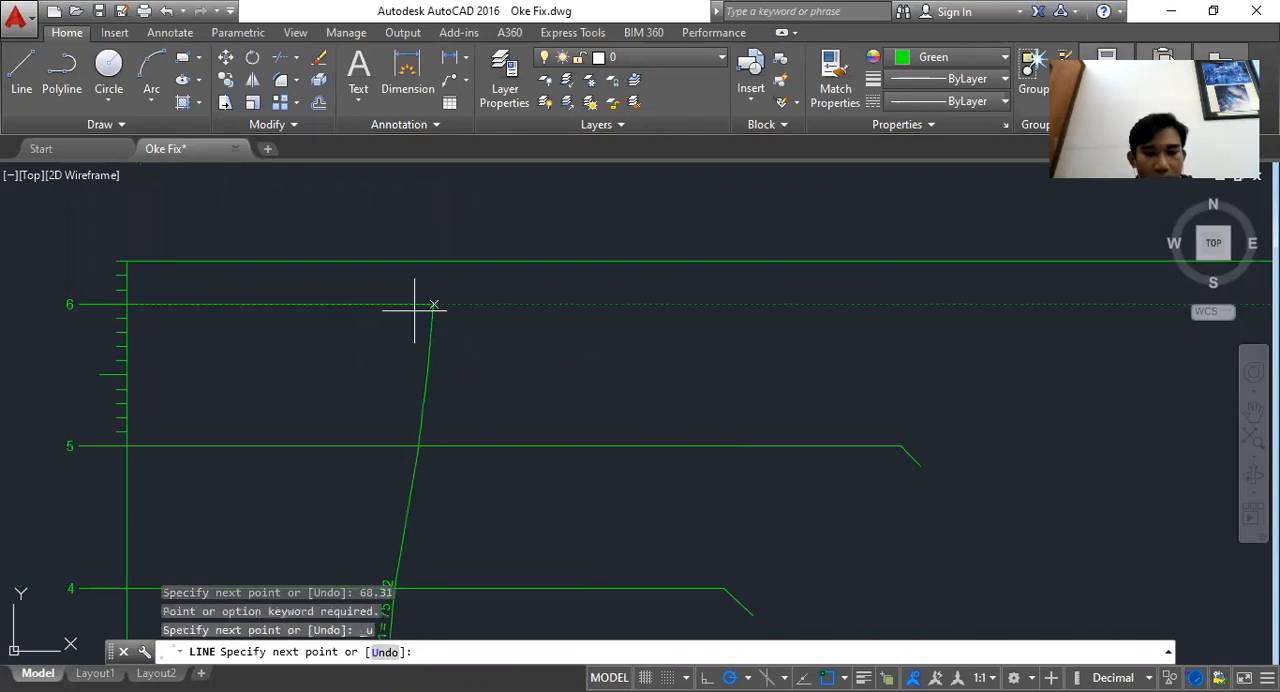
text(68.0)
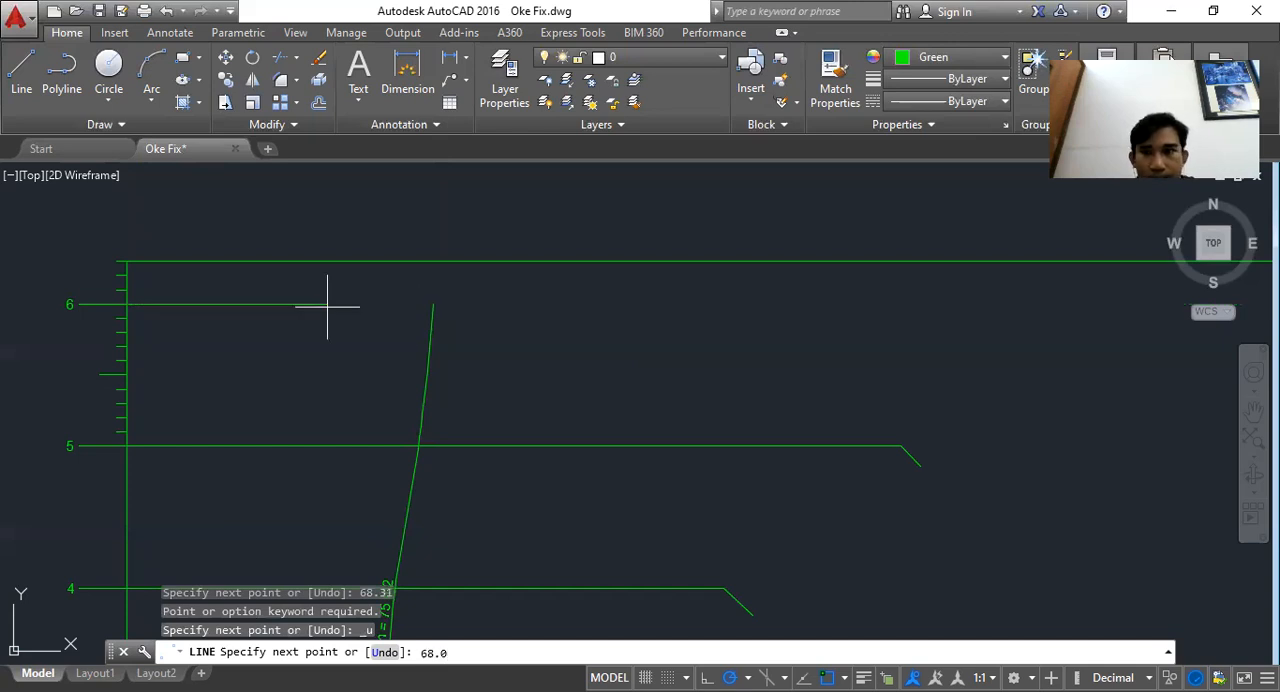
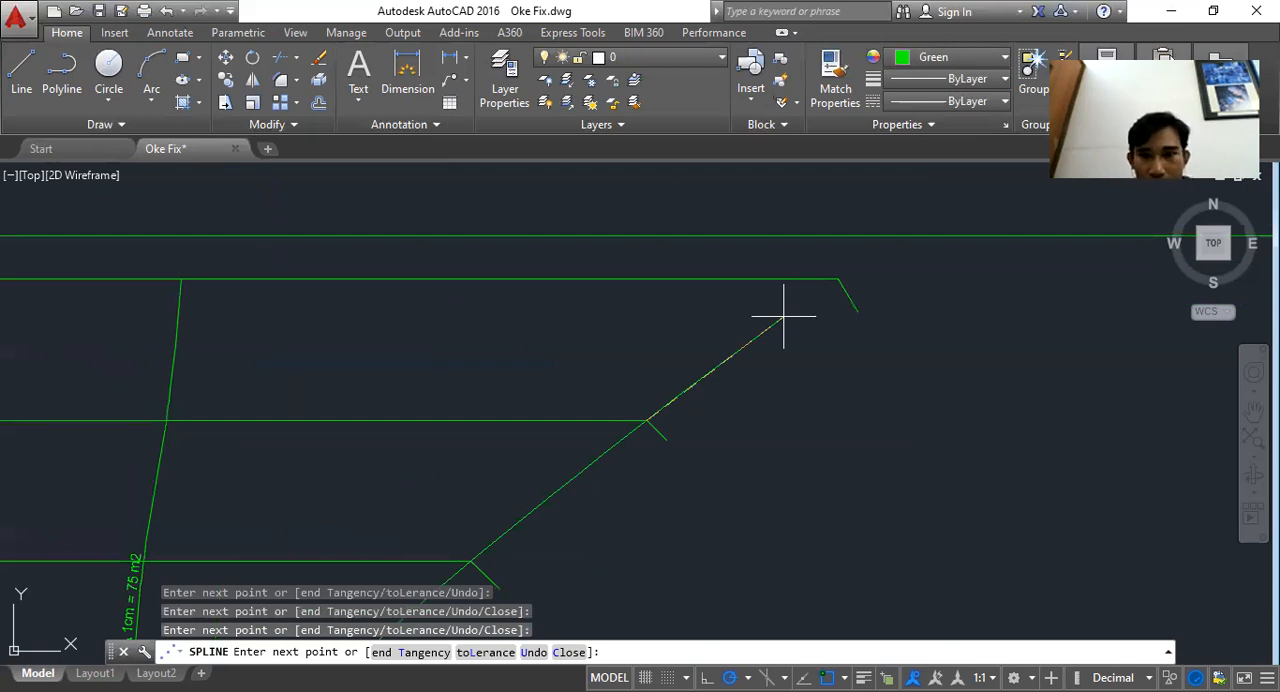
Finish the spline through the waterline line ends and stretch its end point onto the top waterline line's endpoint
click(838, 279)
key(Escape)
scroll(843, 280, up, 10)
click(796, 255)
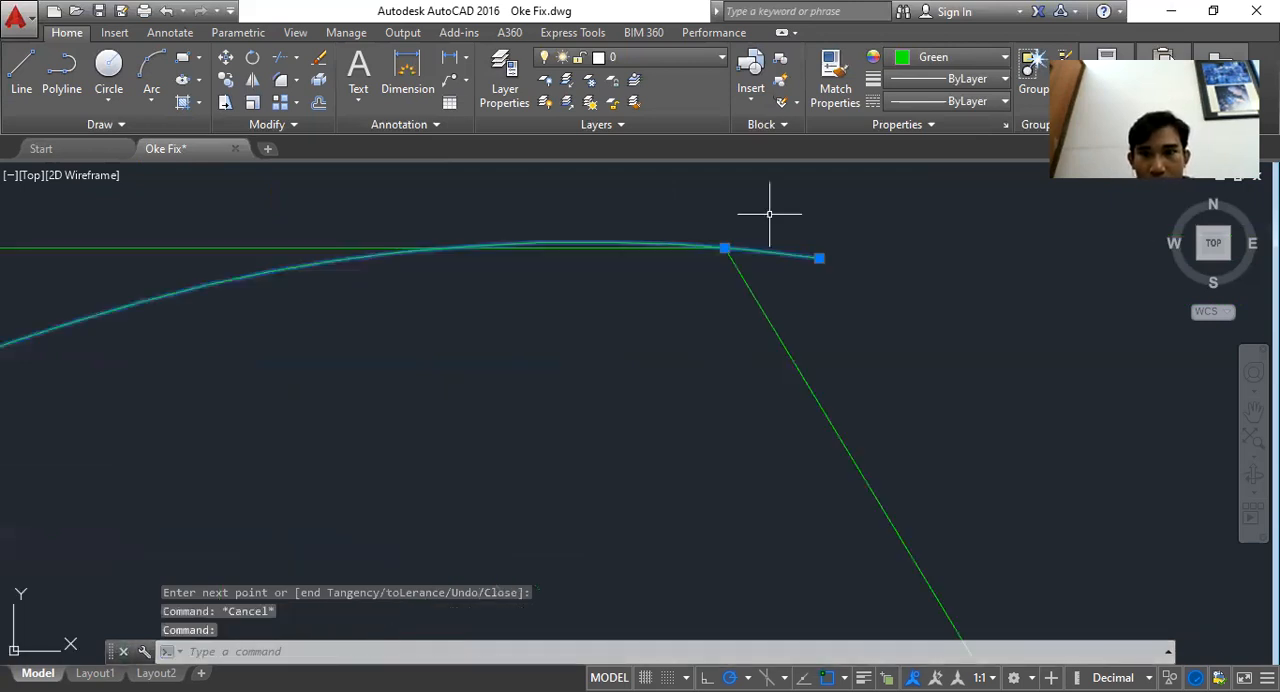
click(769, 213)
click(825, 256)
click(818, 258)
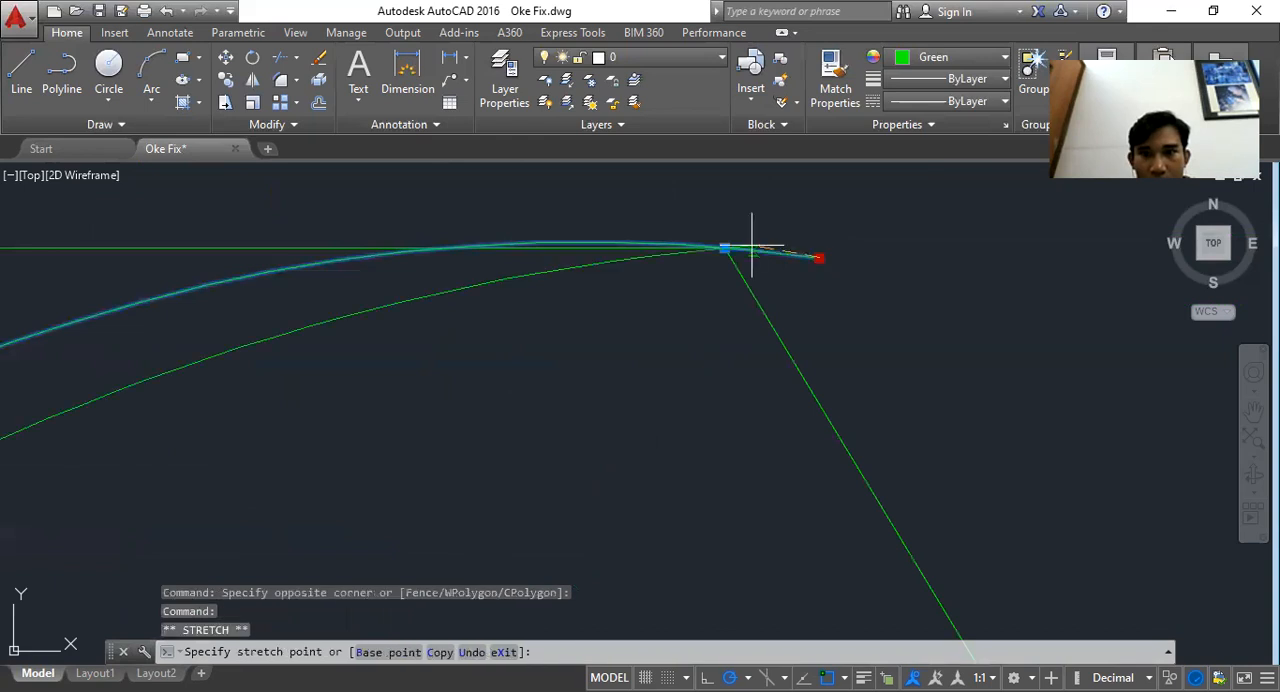
click(724, 248)
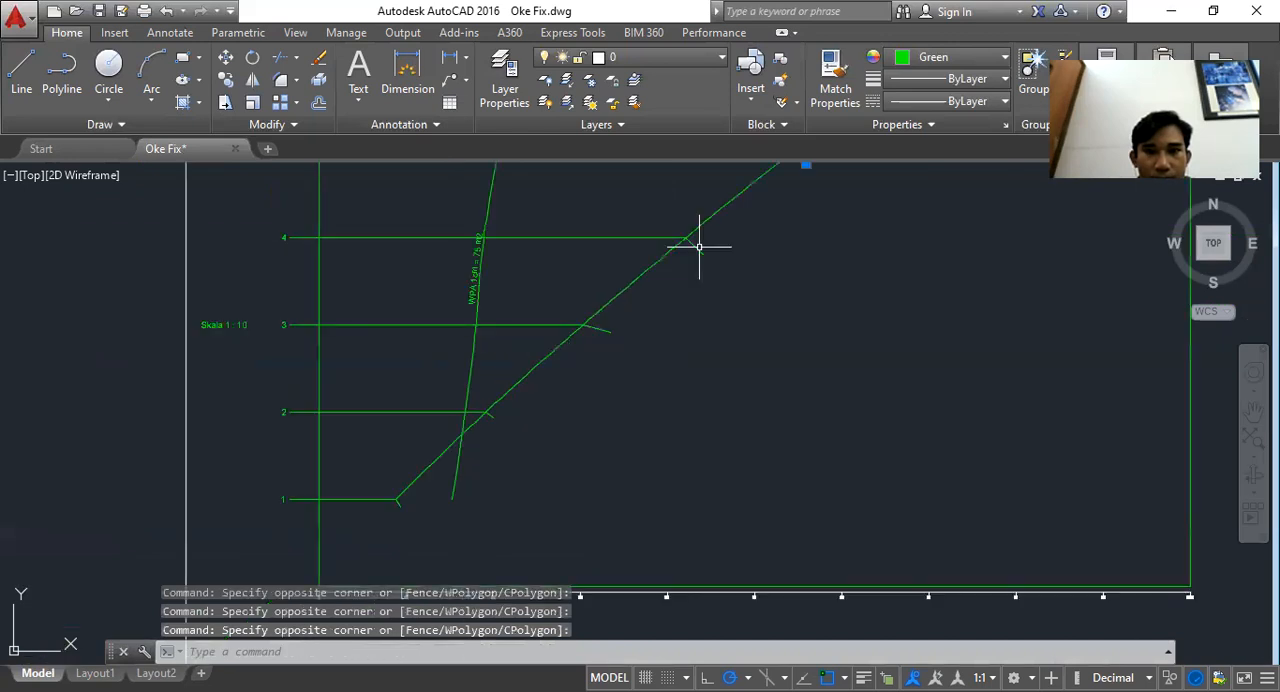
Select the horizontal construction lines drawn from the axis at each waterline and delete them
click(699, 248)
click(601, 329)
scroll(490, 423, up, 4)
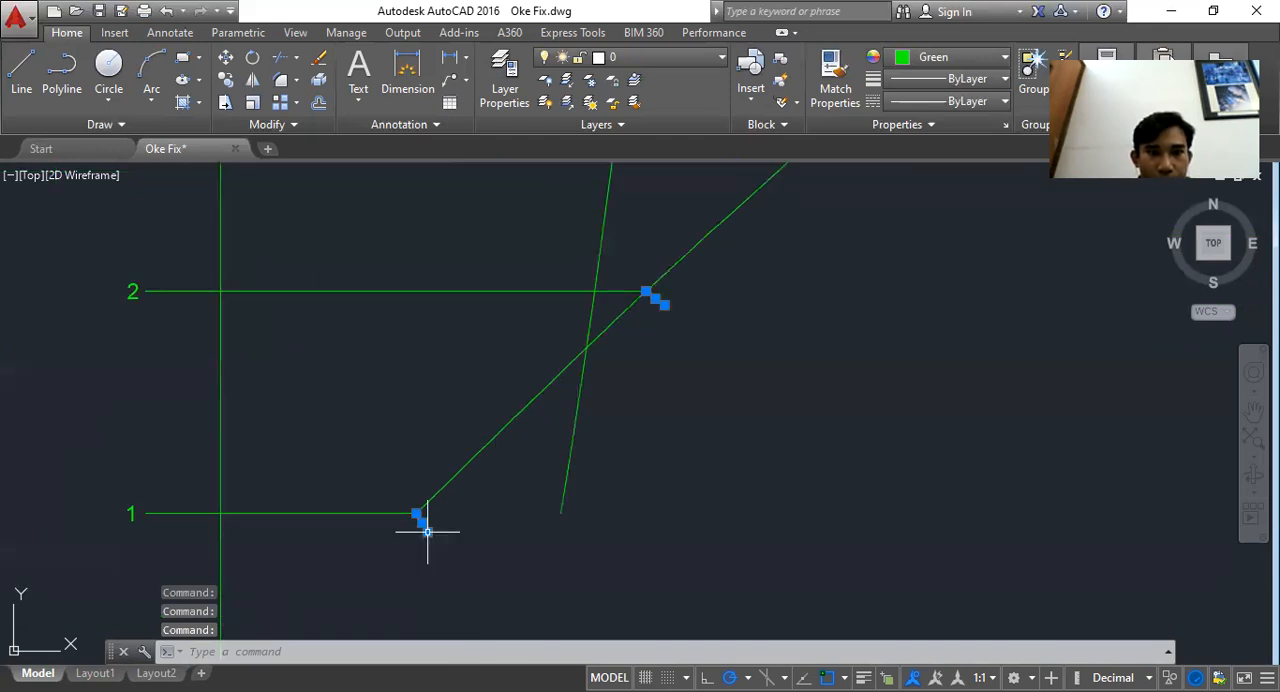
scroll(452, 488, down, 4)
click(411, 505)
scroll(424, 350, down, 2)
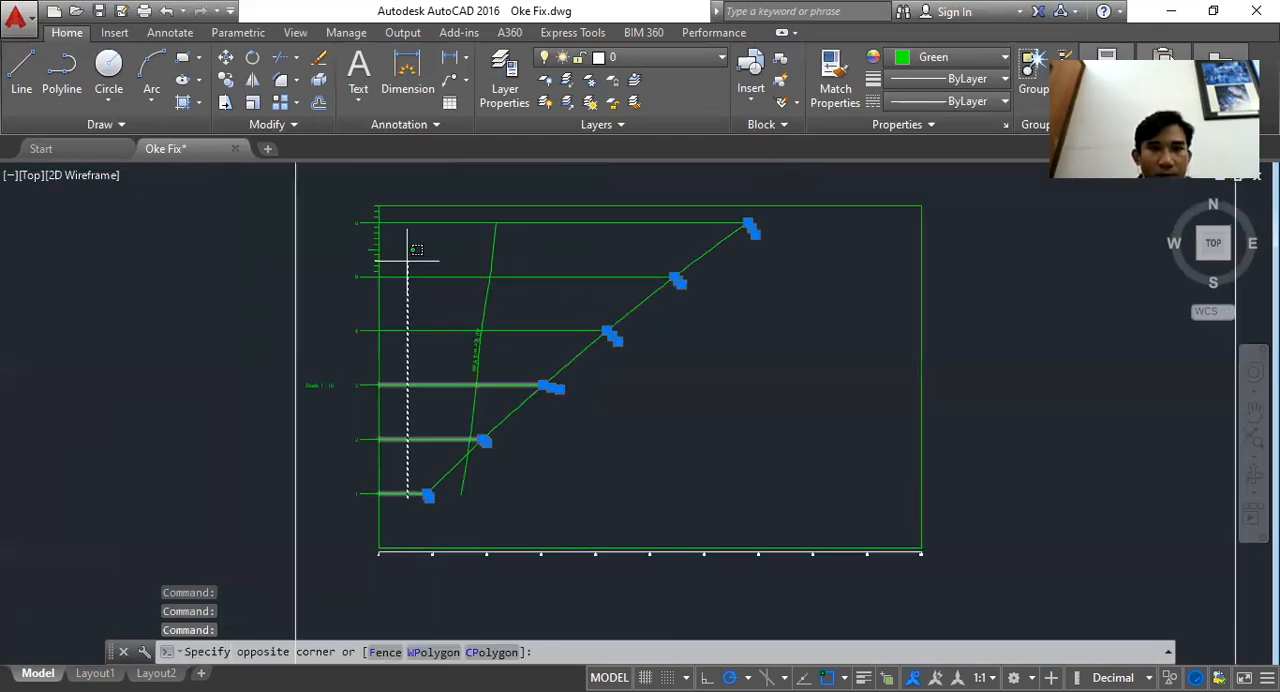
click(410, 216)
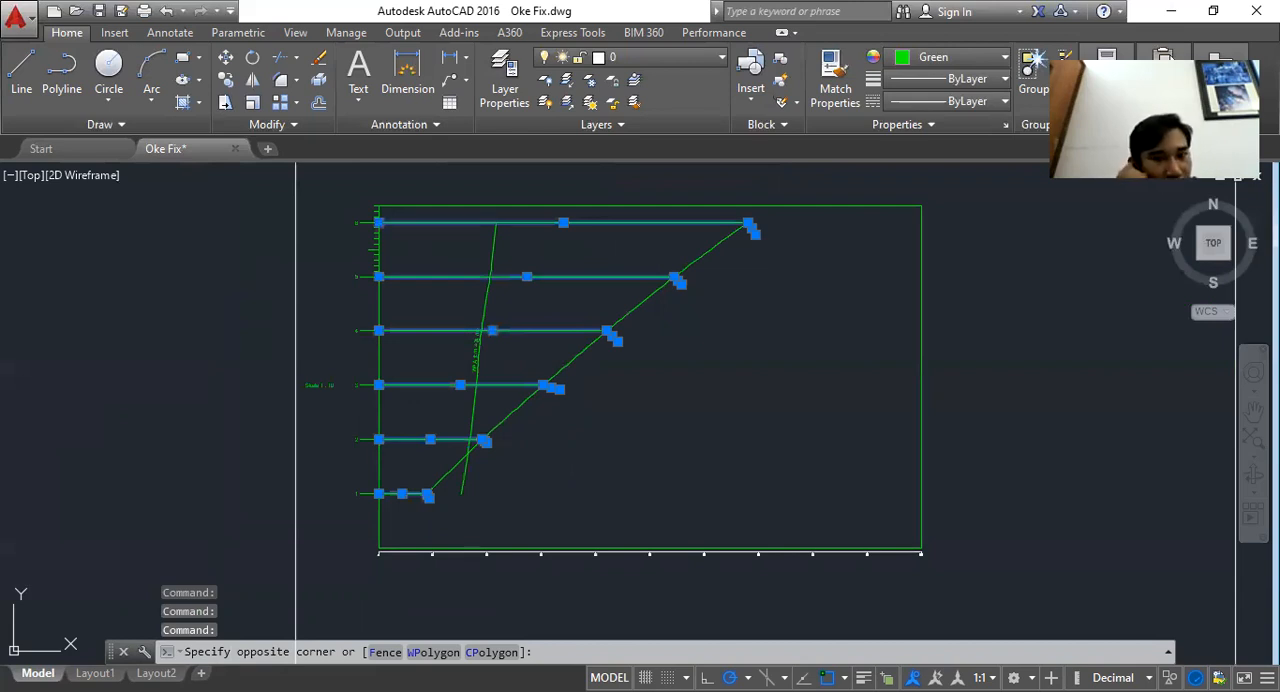
key(Delete)
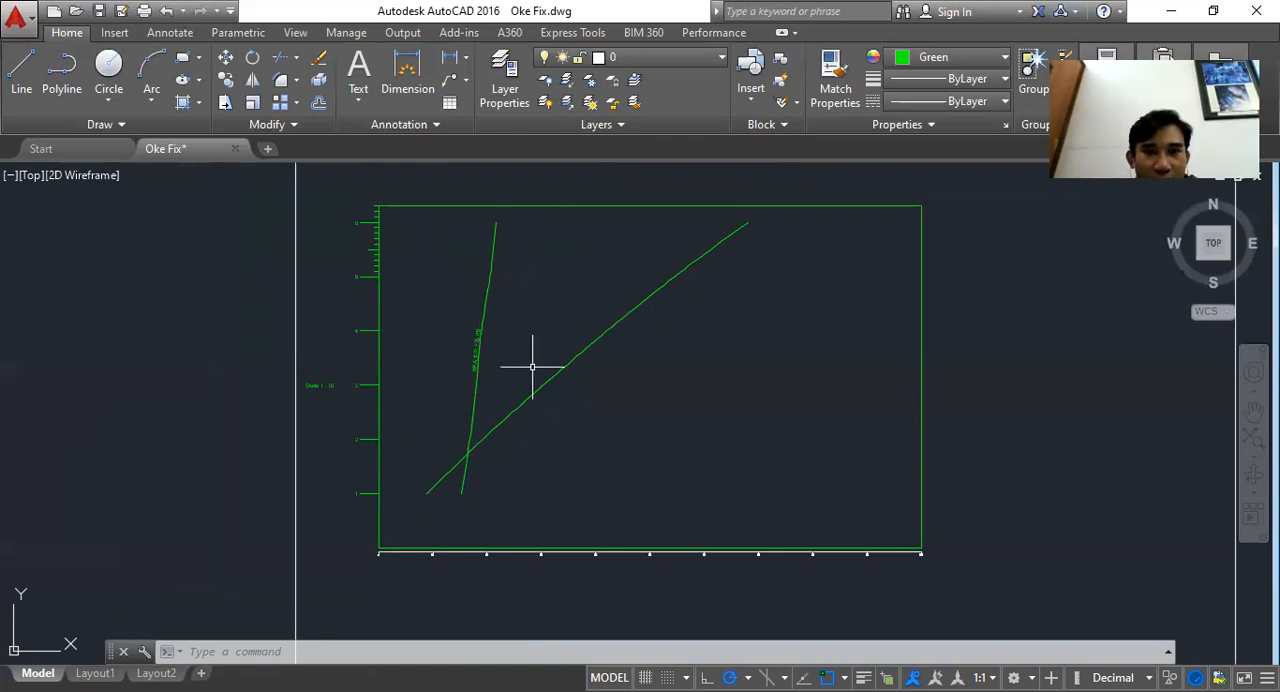
Rotate the copied WPA 1cm = 75 m2 label so it lies along the new displacement line
drag(475, 231, 406, 226)
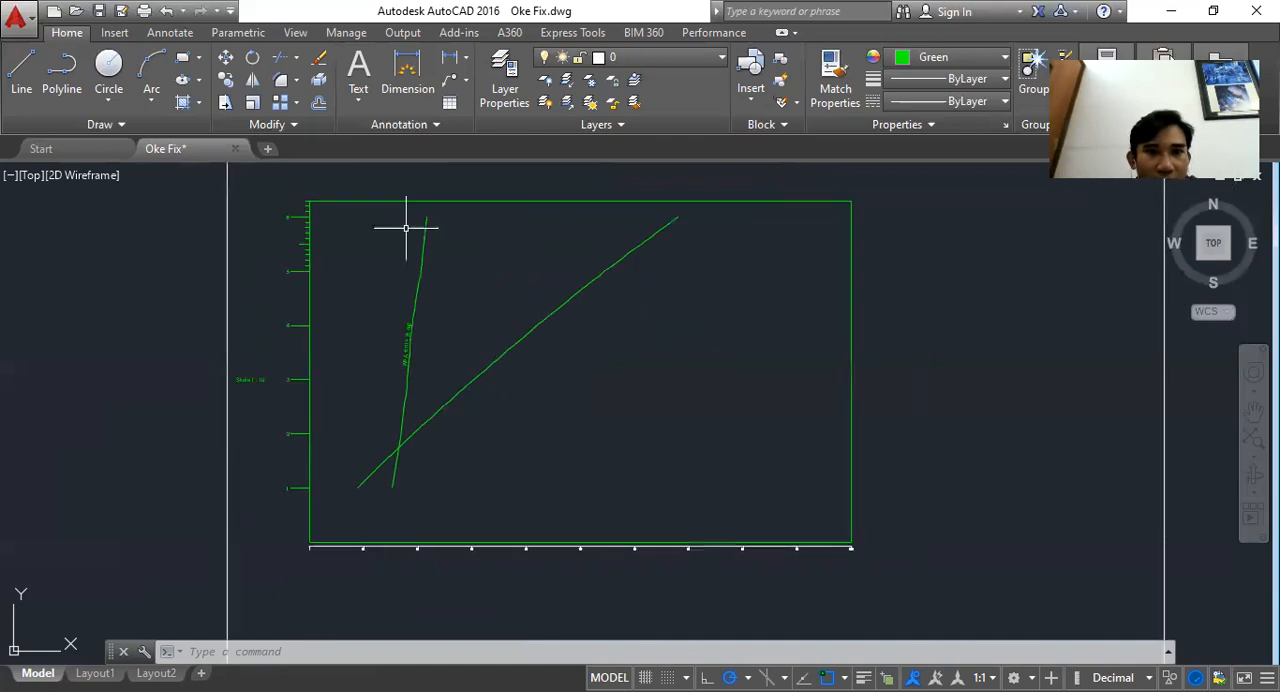
scroll(423, 335, up, 3)
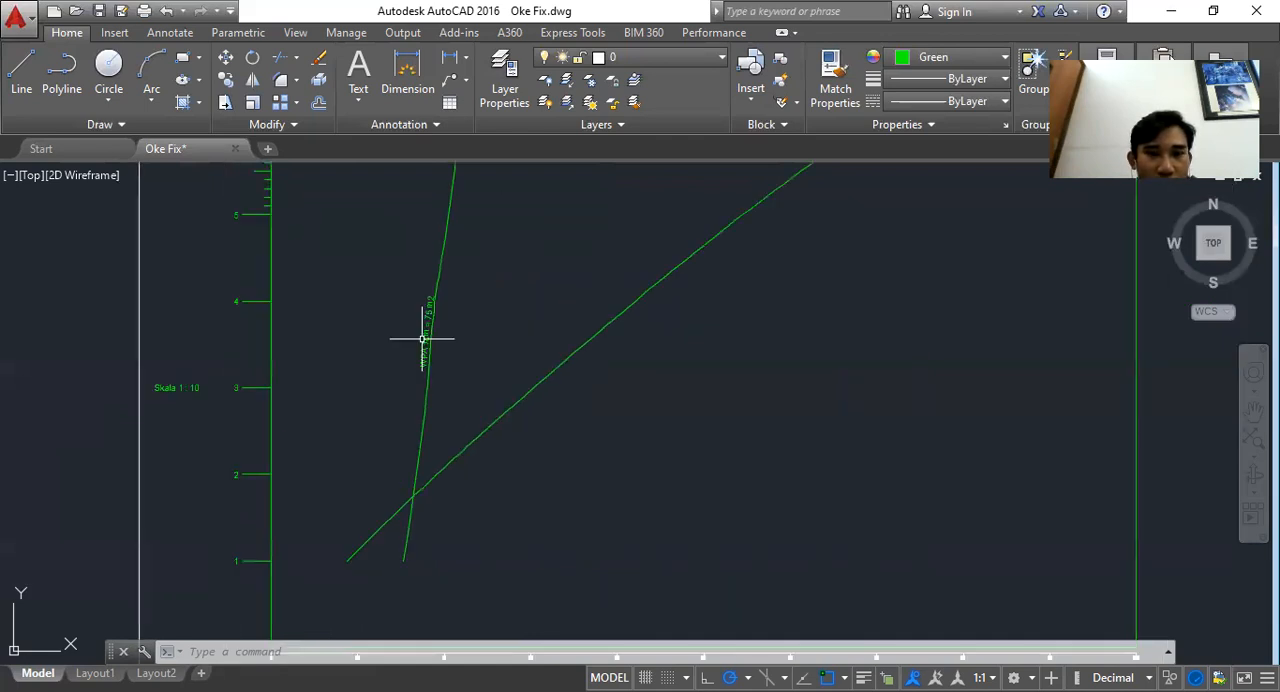
scroll(630, 387, down, 5)
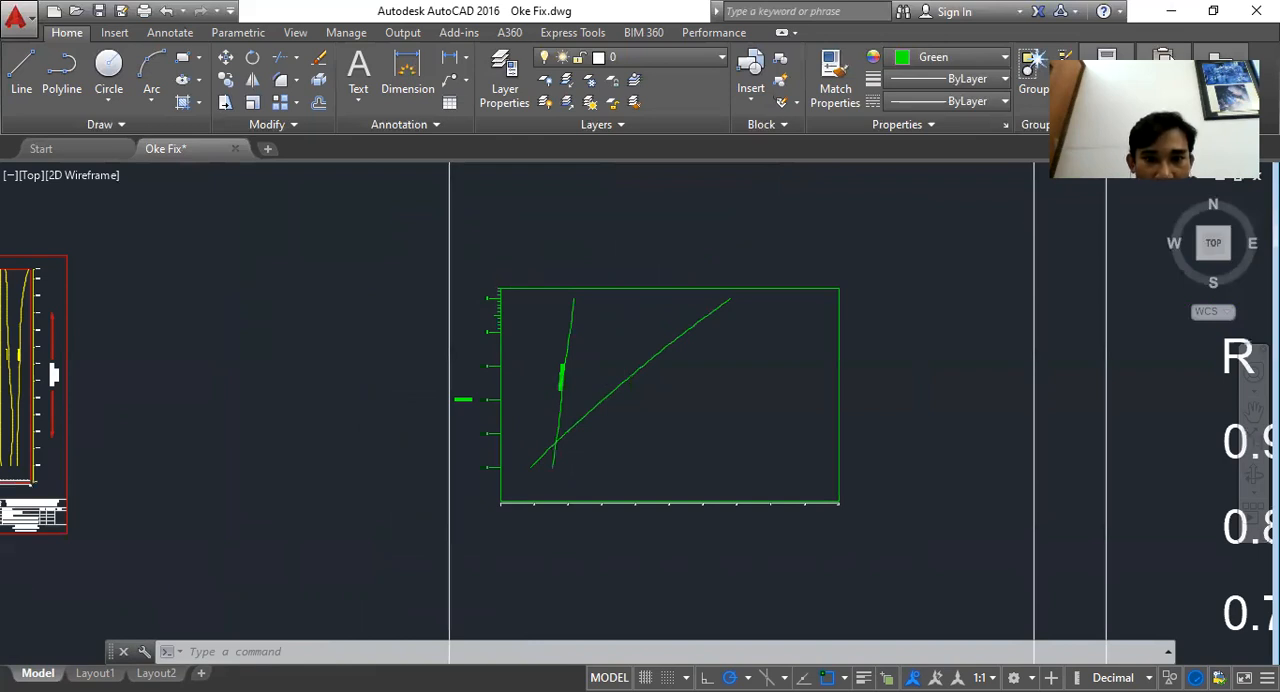
scroll(600, 325, up, 2)
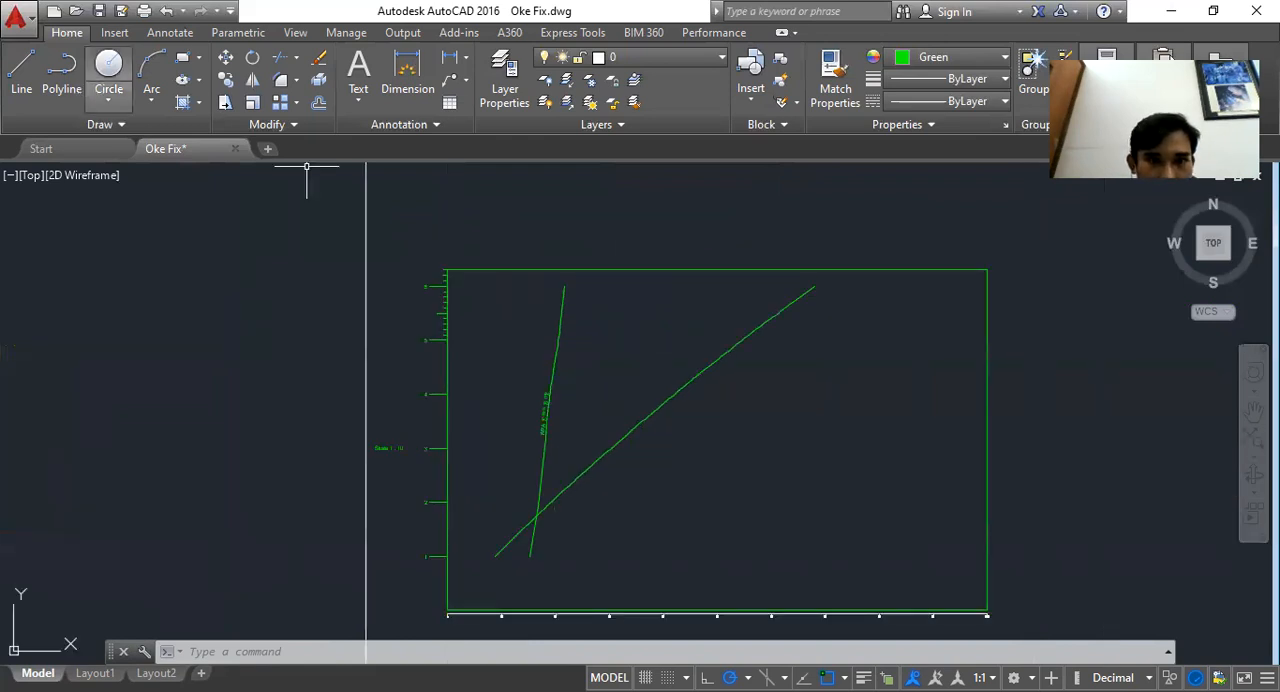
click(466, 292)
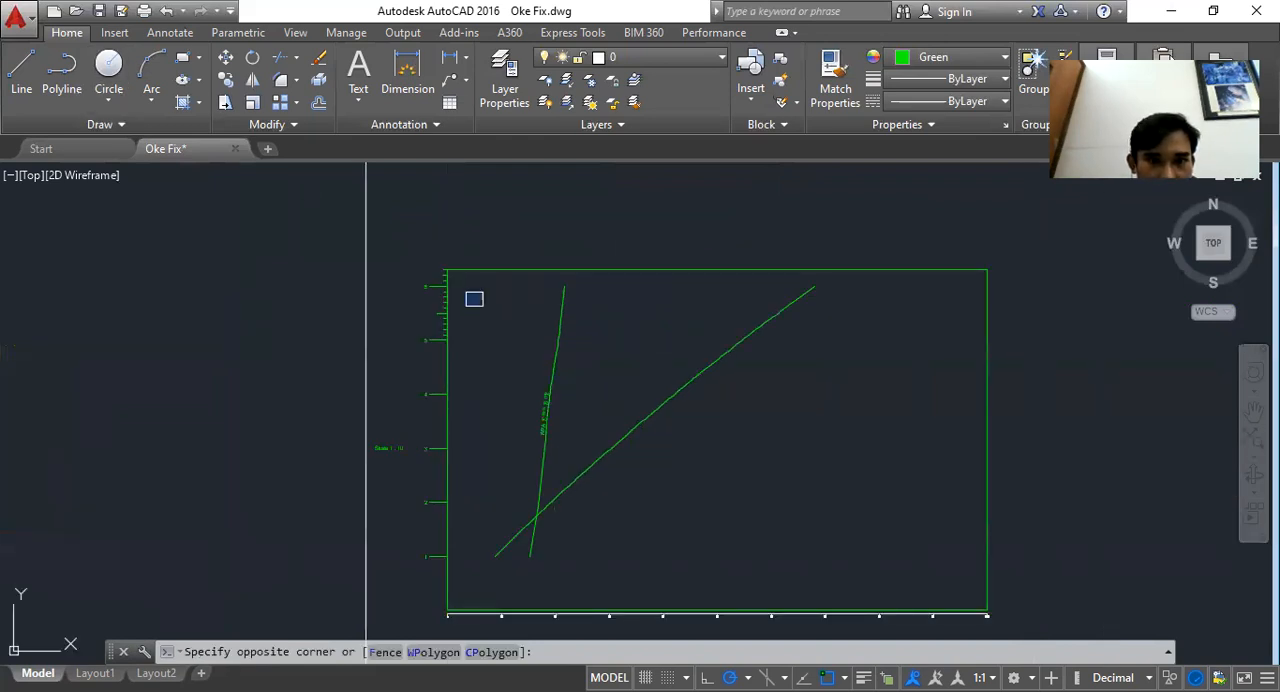
click(640, 590)
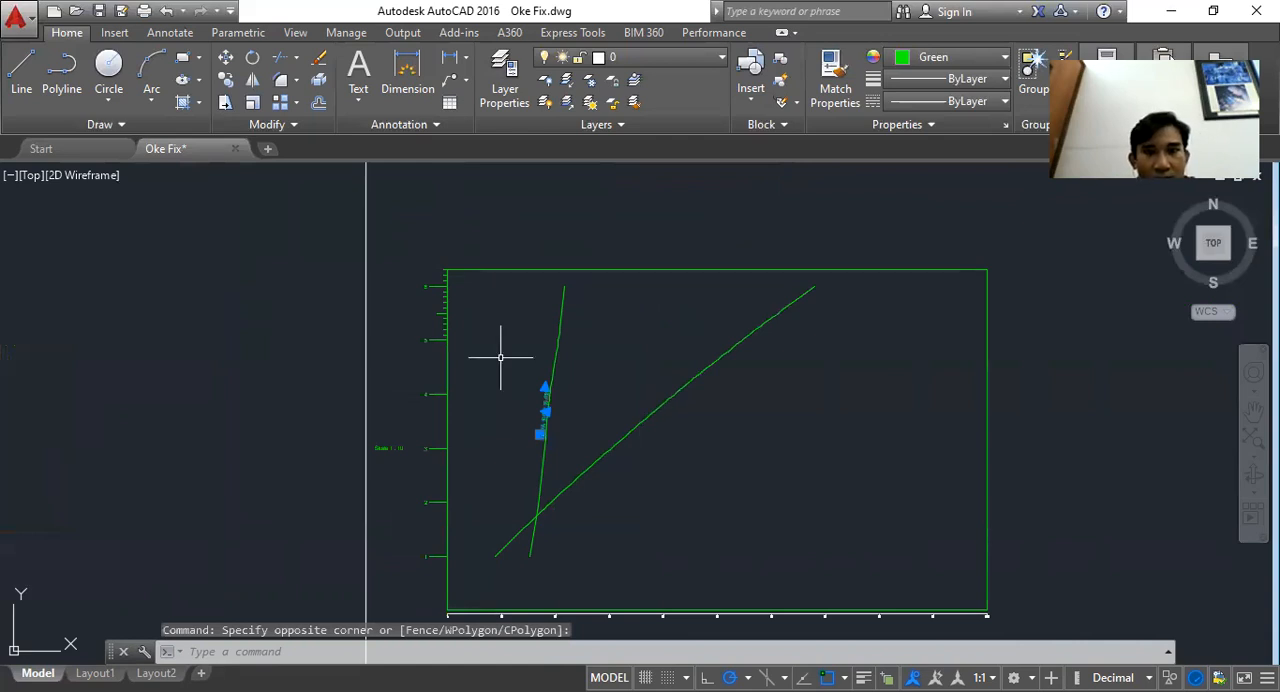
key(Escape)
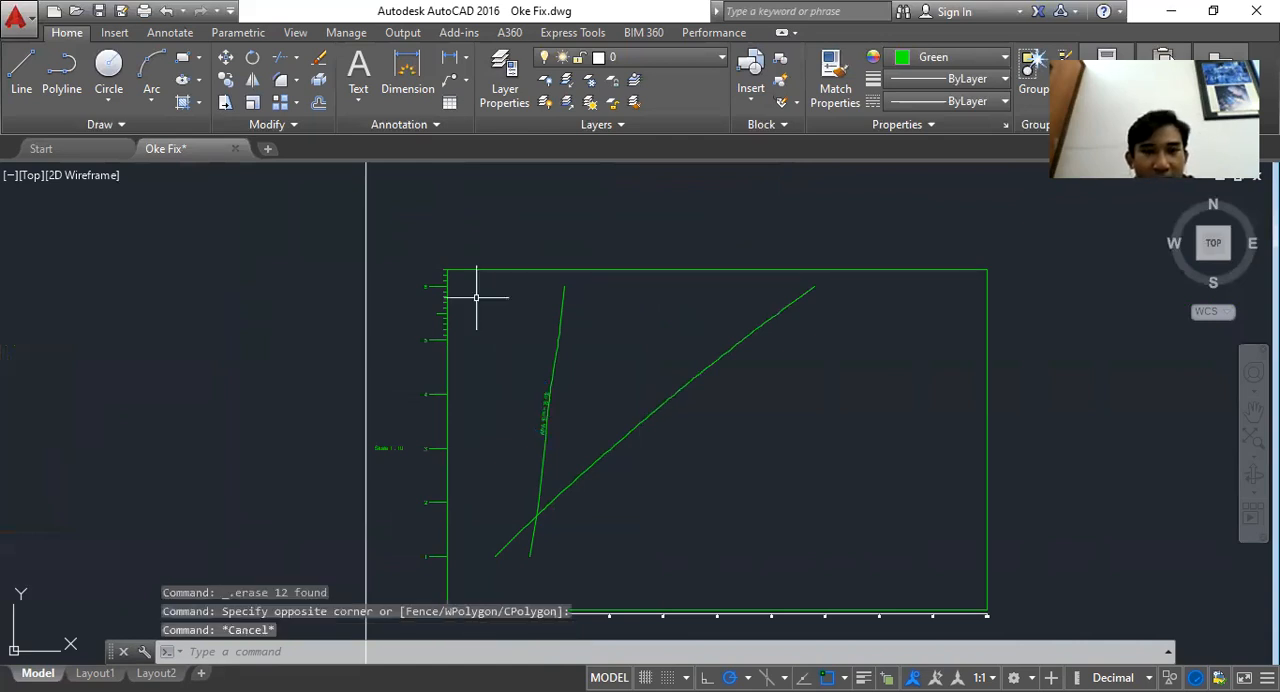
click(476, 276)
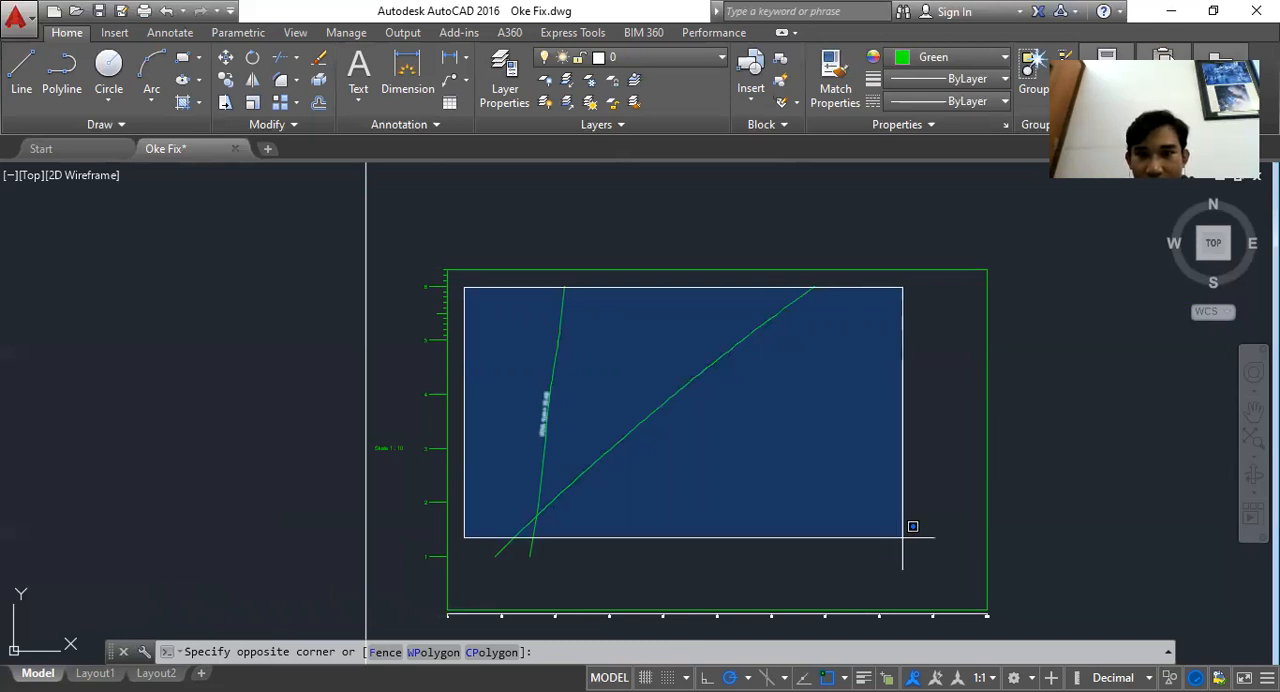
click(845, 586)
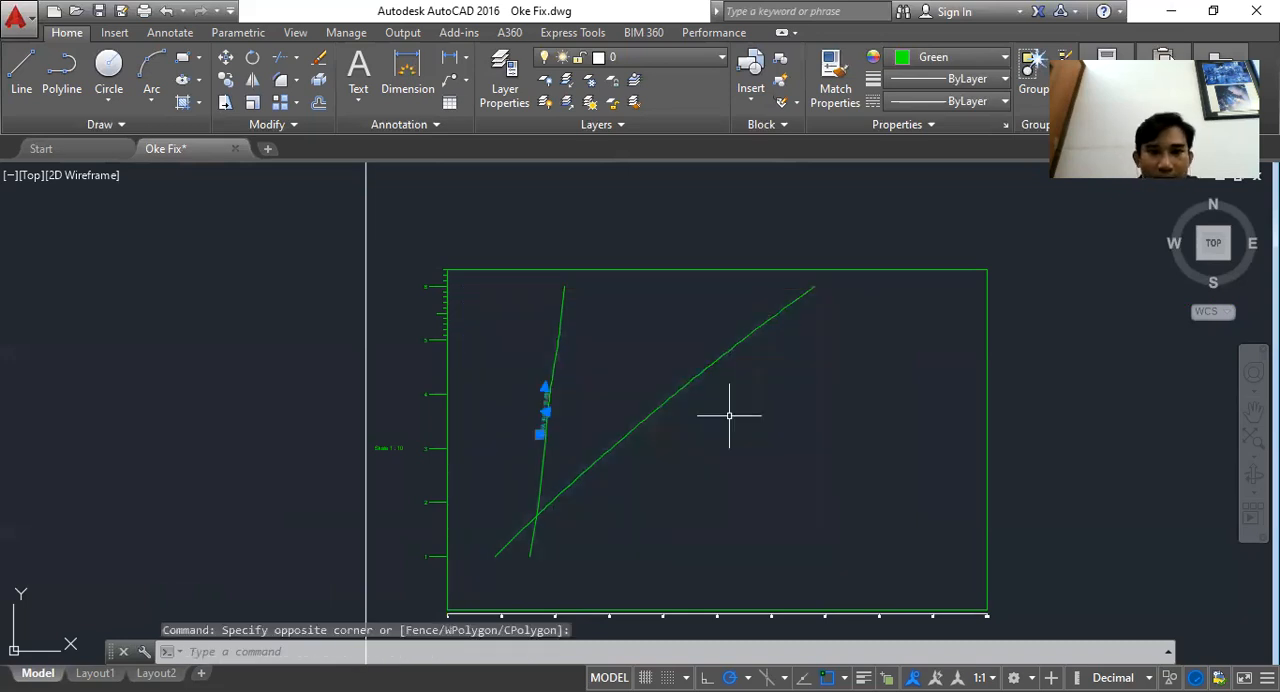
scroll(553, 418, up, 6)
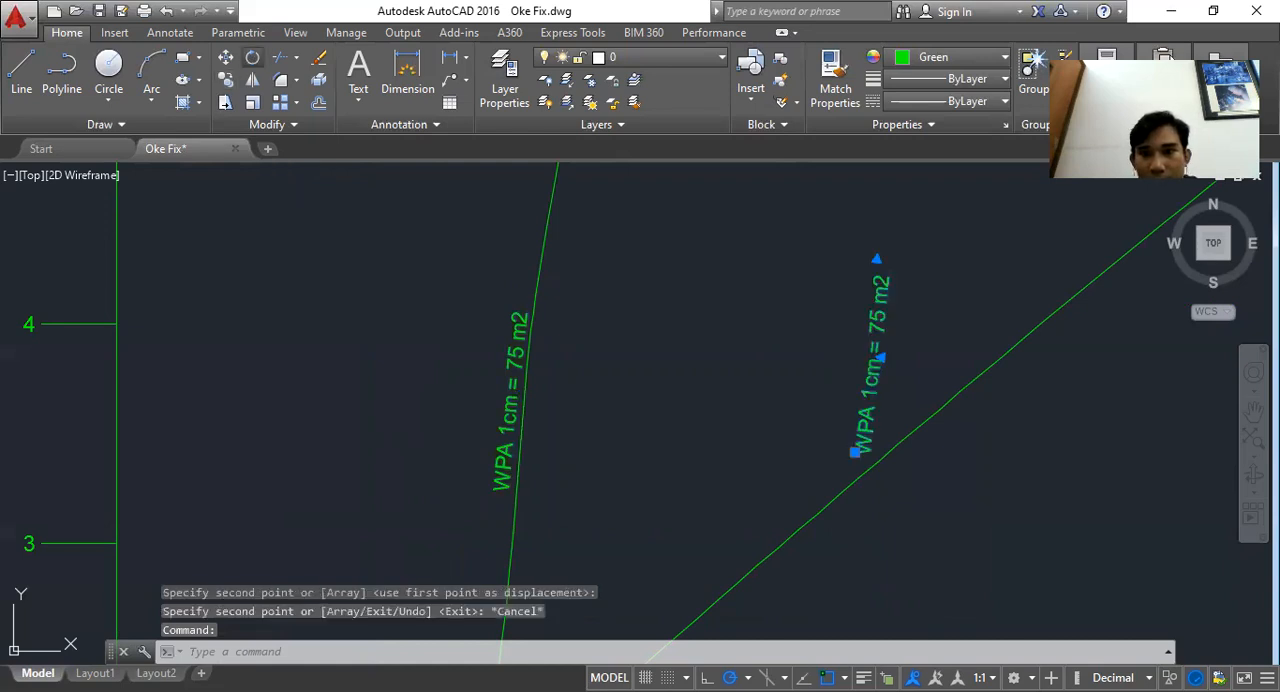
click(252, 57)
click(879, 464)
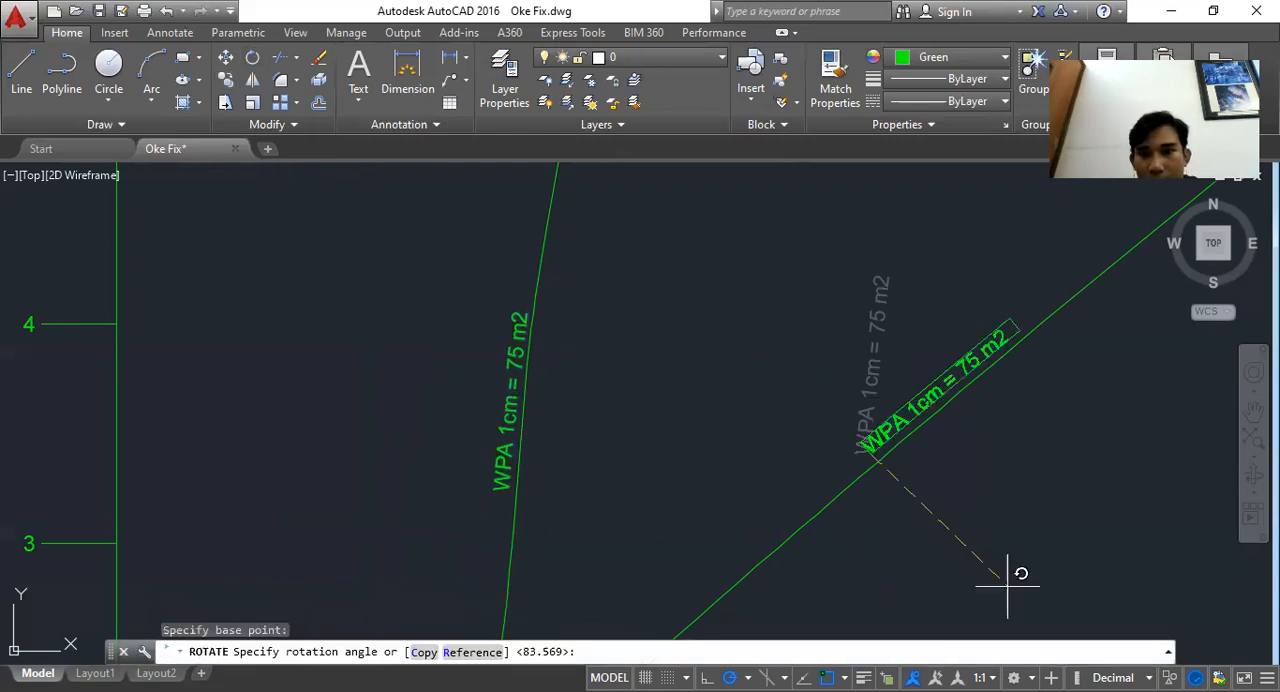
key(Escape)
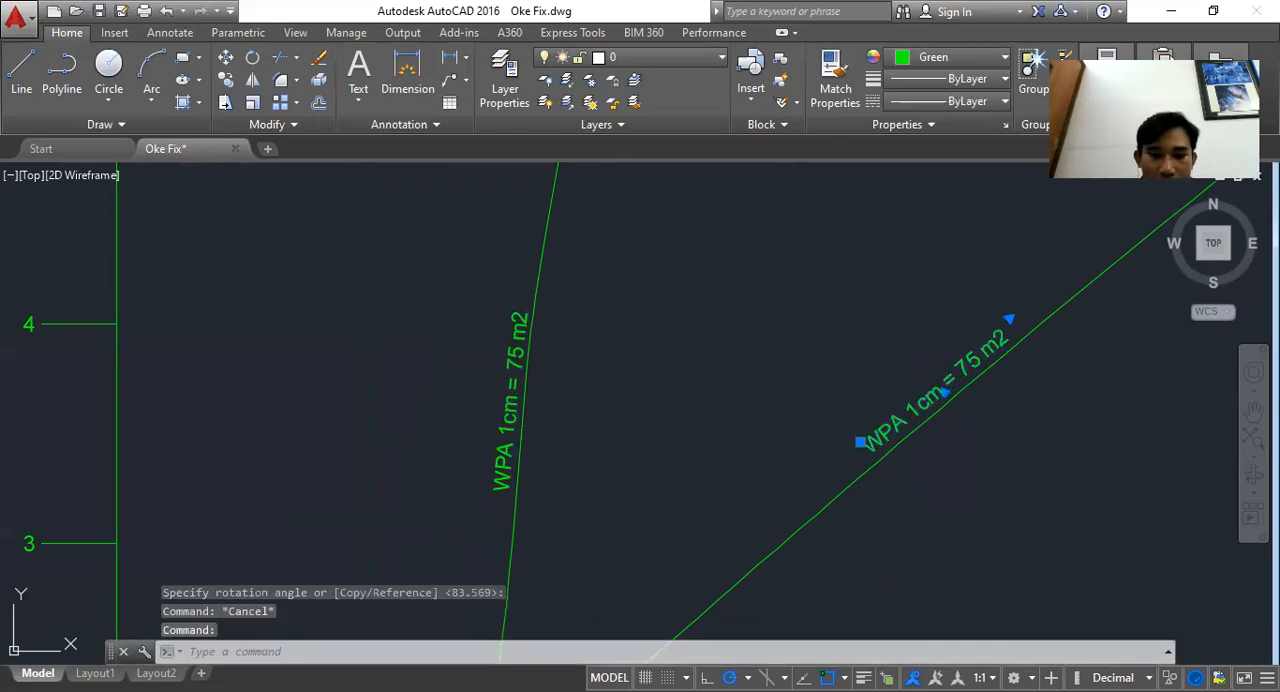
Edit the rotated label to read DISPLACEMENT MOULDED = 120 TON and widen its text box to fit one line
double_click(894, 426)
text(DISPLACEMEN)
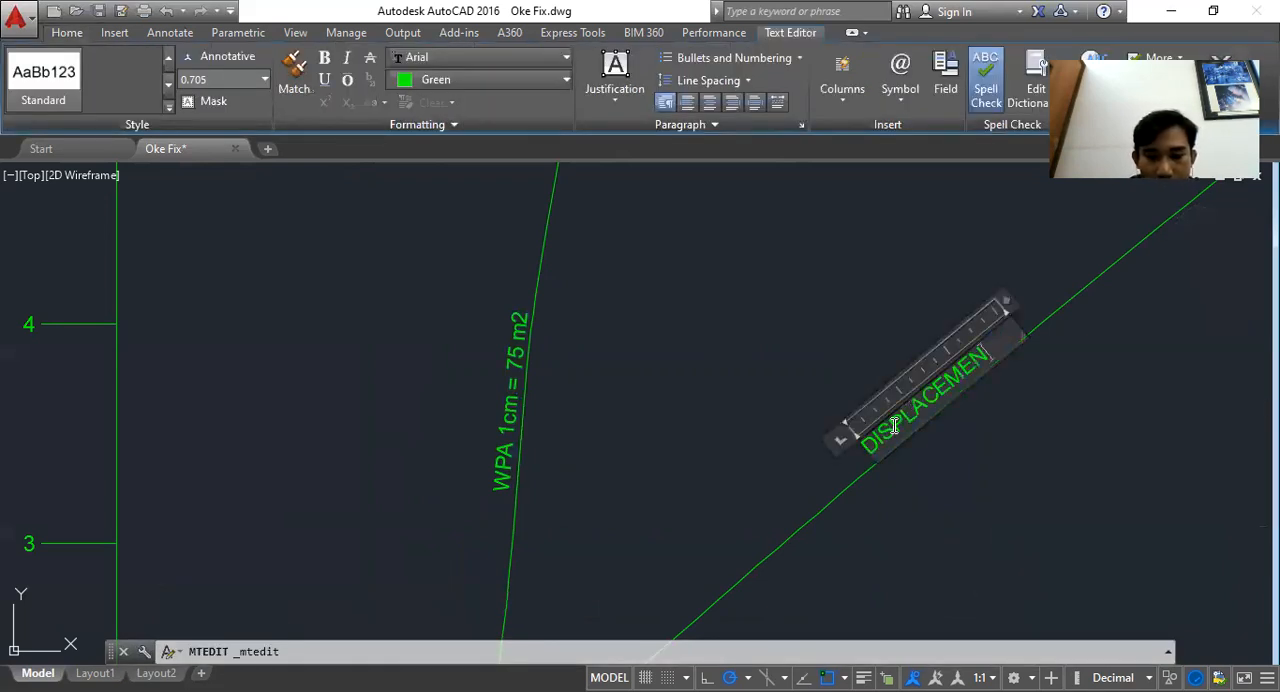
text(T MOULDED)
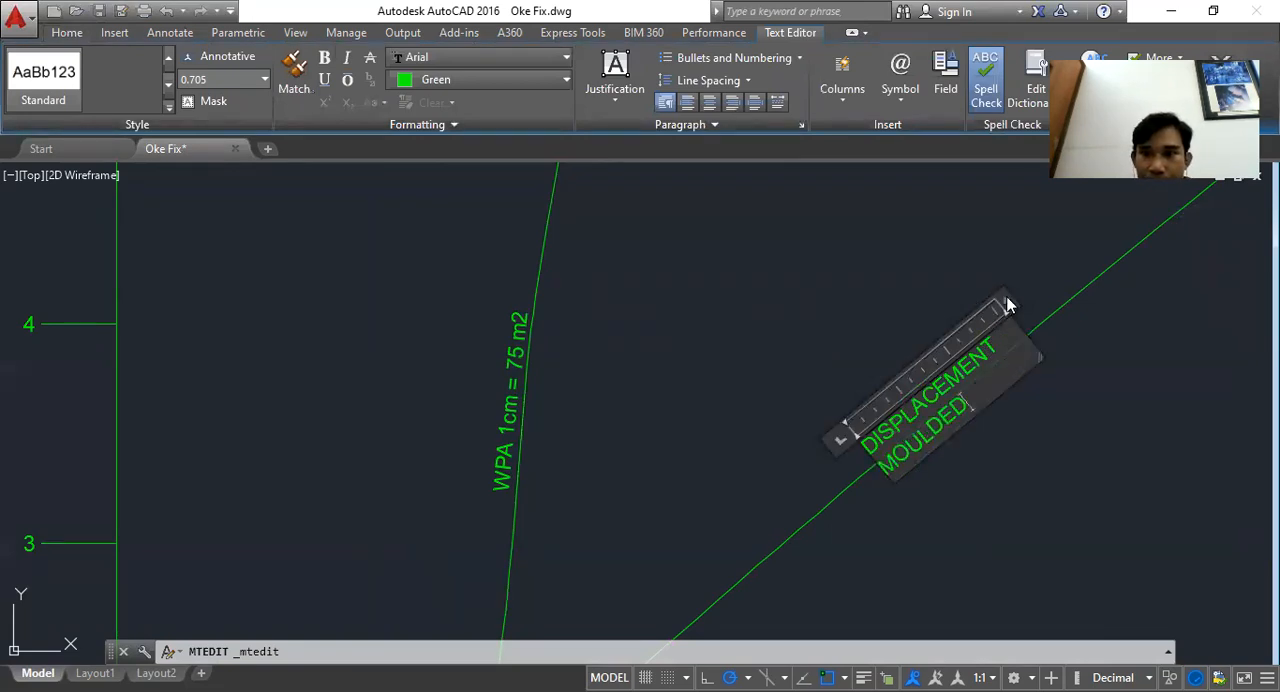
drag(1005, 303, 1165, 204)
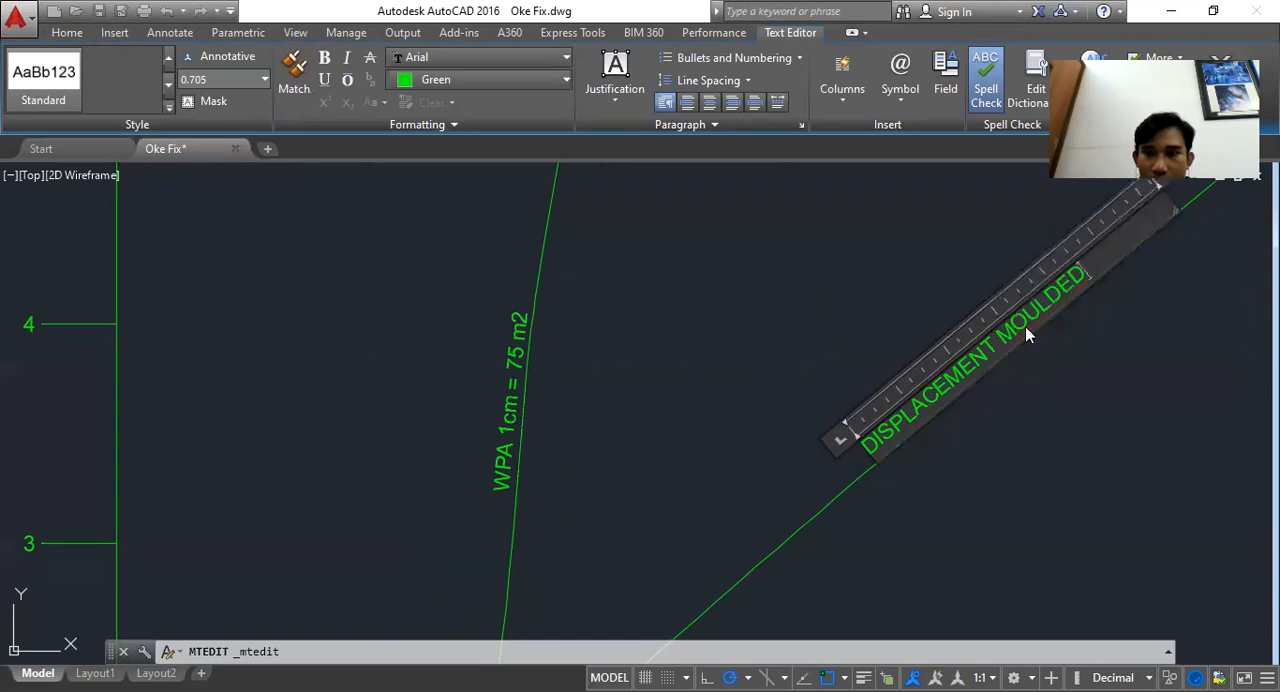
text(=)
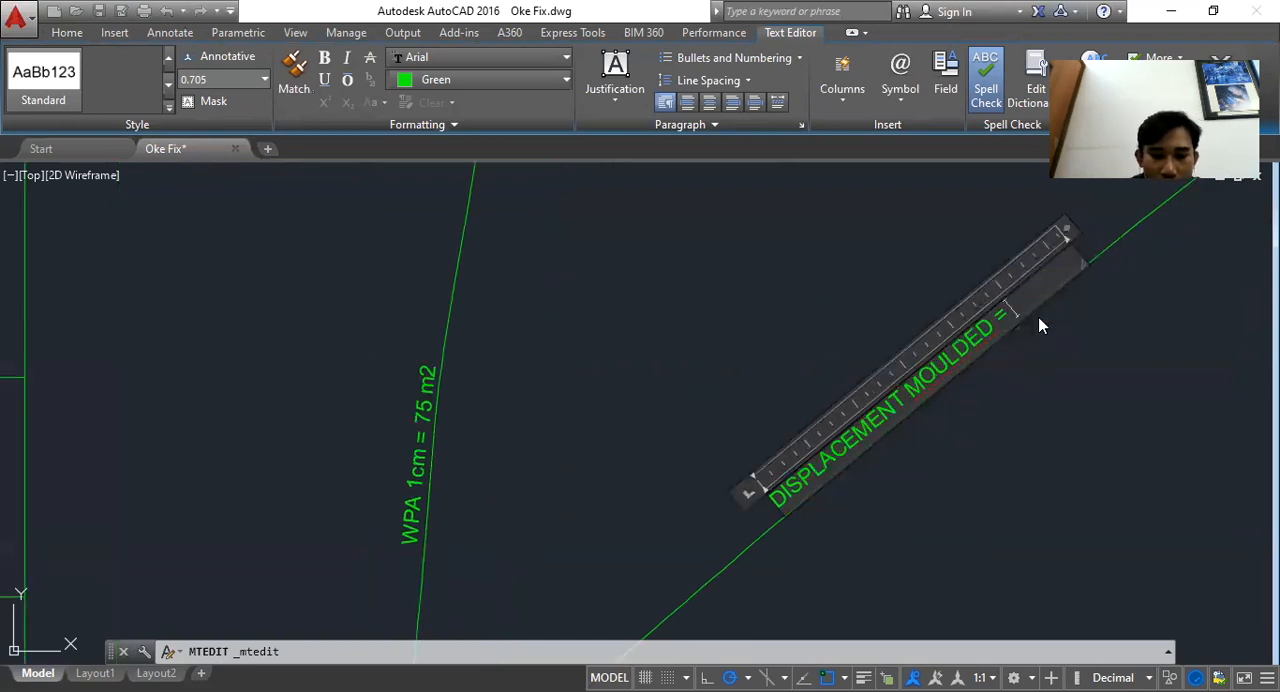
text( 120)
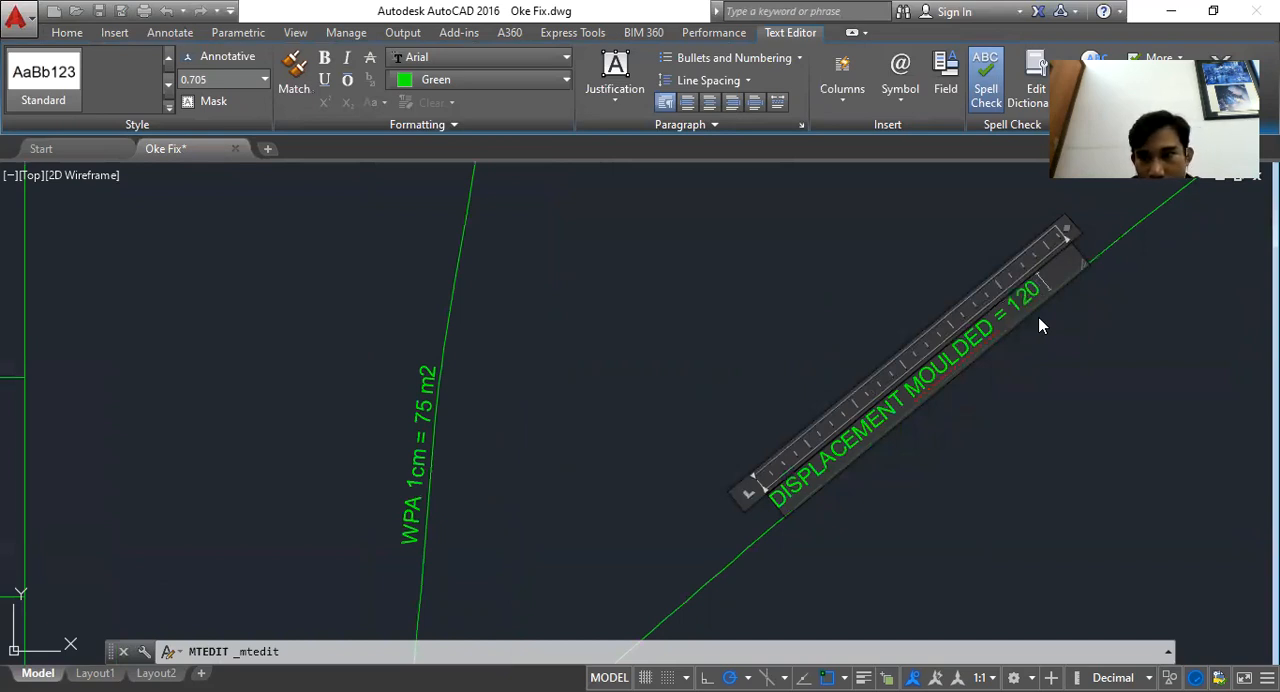
text( m)
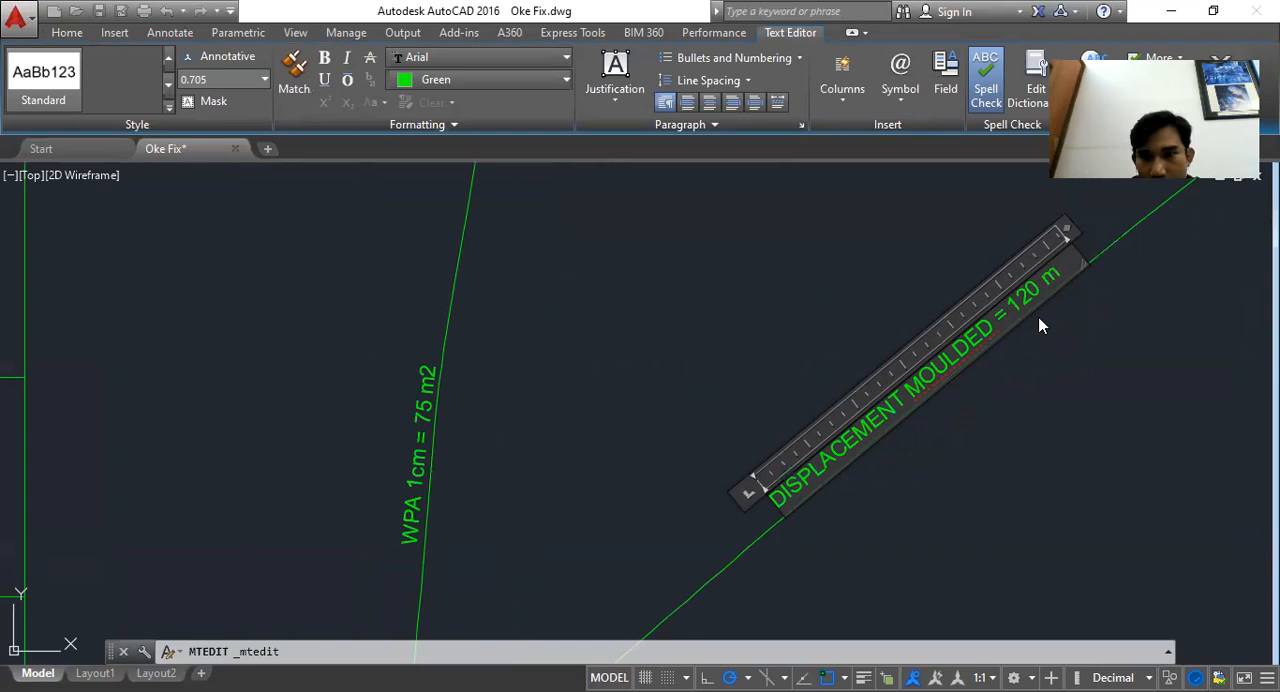
text(2)
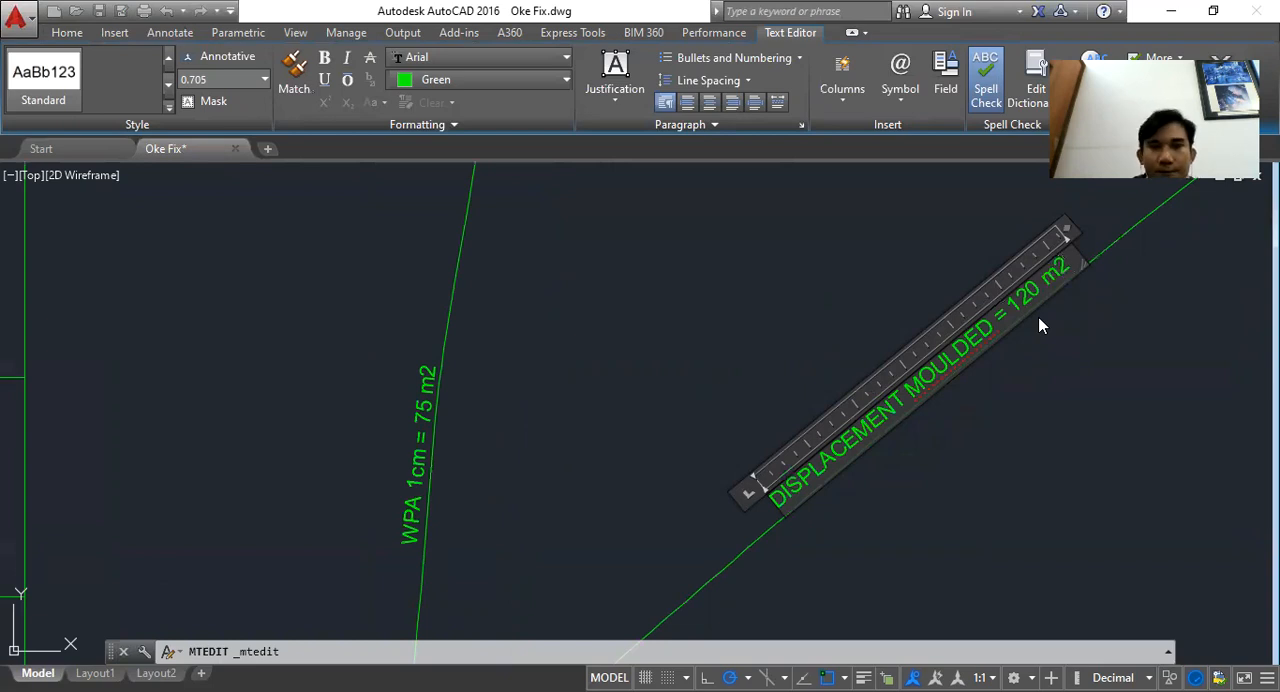
key(BackSpace)
key(BackSpace)
key(BackSpace)
text(TON)
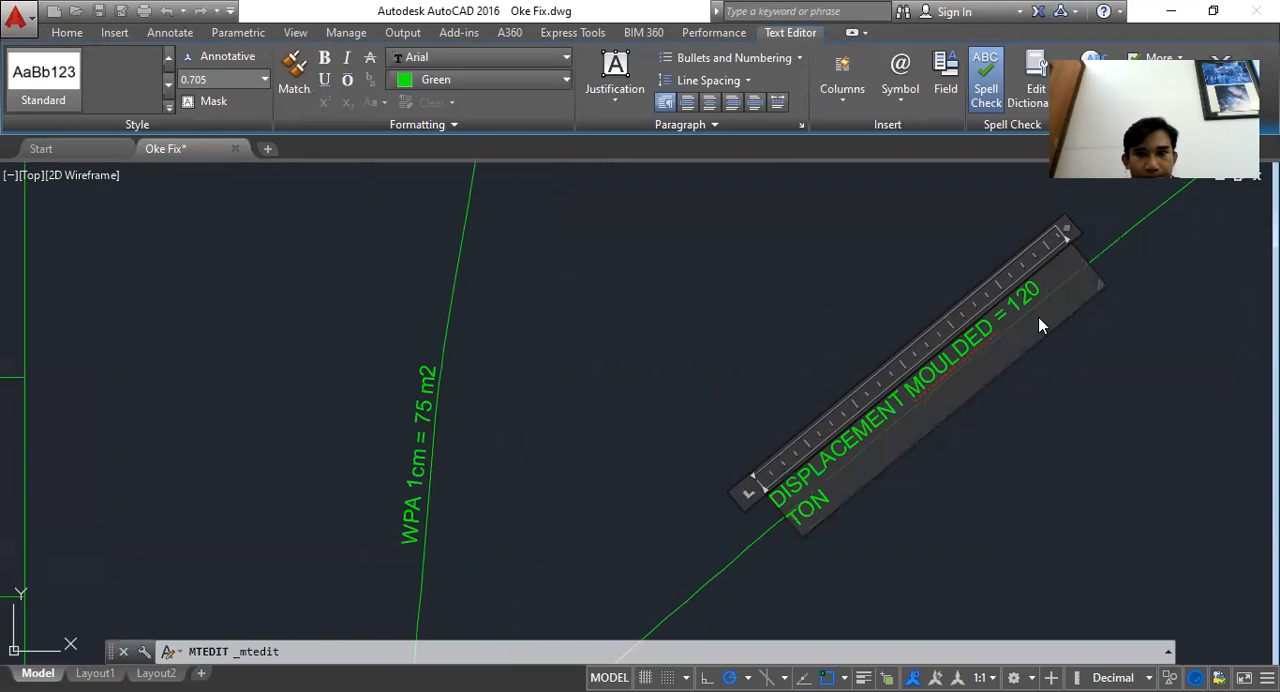
drag(1066, 231, 1085, 226)
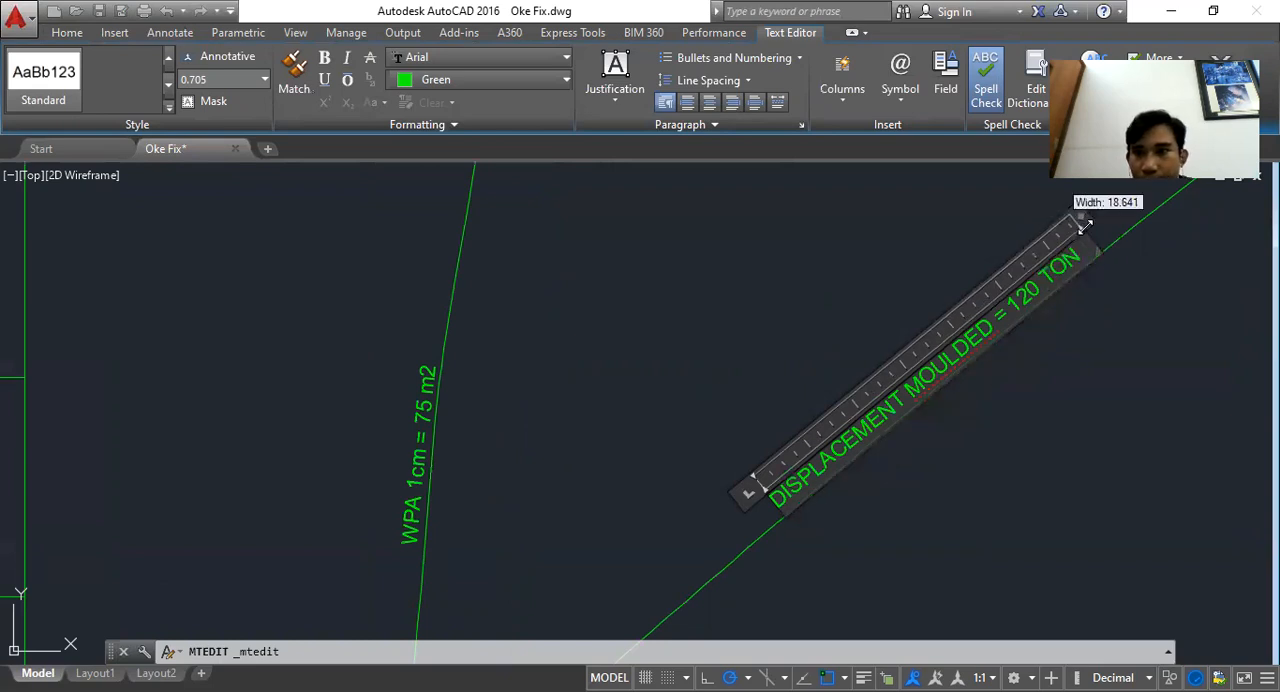
click(1221, 76)
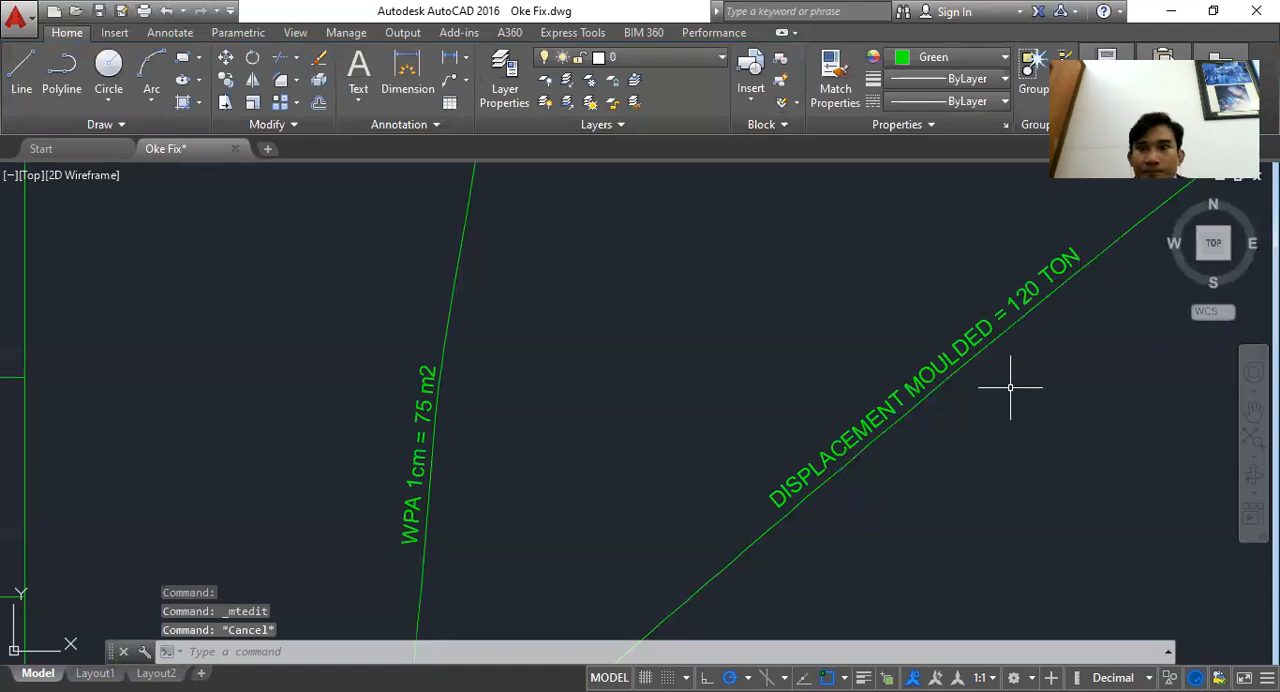
Pan and zoom across the reference hydrostatic curves drawing to examine its curves, labels and scales
scroll(1010, 388, down, 4)
mouse_move(989, 457)
mouse_down()
mouse_move(663, 417)
mouse_move(1179, 434)
mouse_up()
scroll(679, 388, down, 6)
scroll(647, 391, up, 4)
scroll(1179, 434, down, 2)
scroll(440, 440, up, 2)
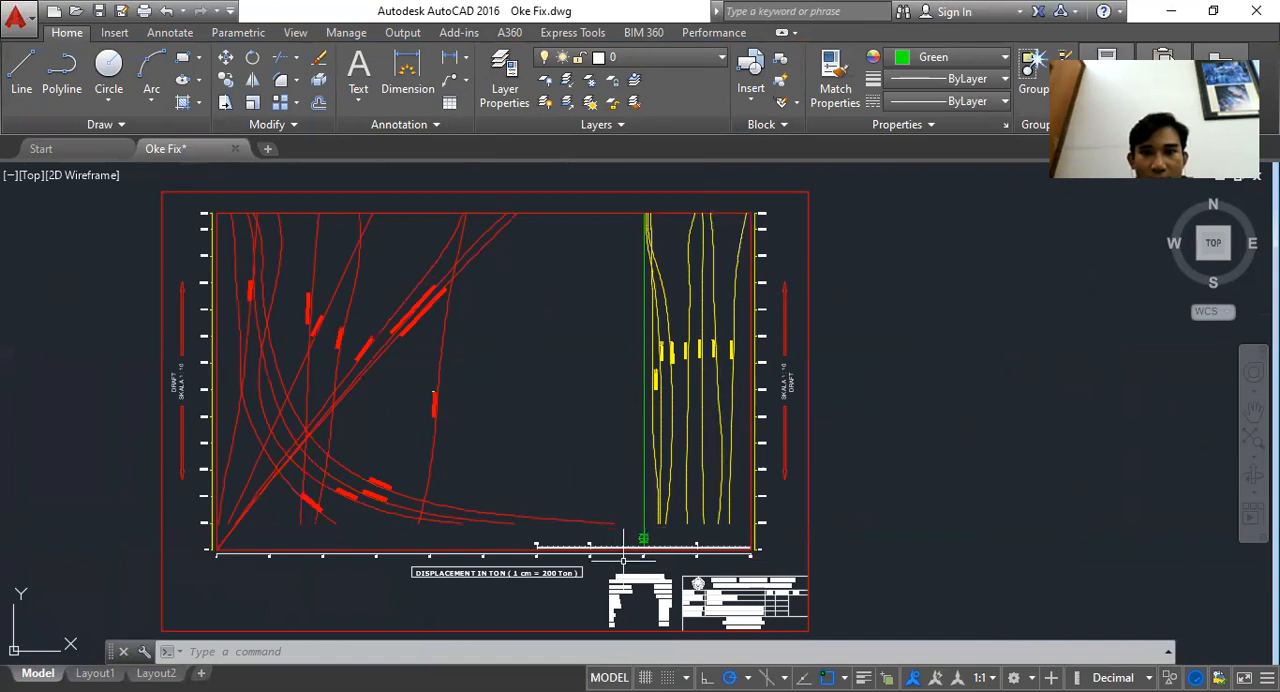
scroll(623, 545, up, 3)
scroll(690, 240, up, 4)
mouse_move(680, 297)
mouse_down()
mouse_move(677, 323)
mouse_move(600, 382)
mouse_up()
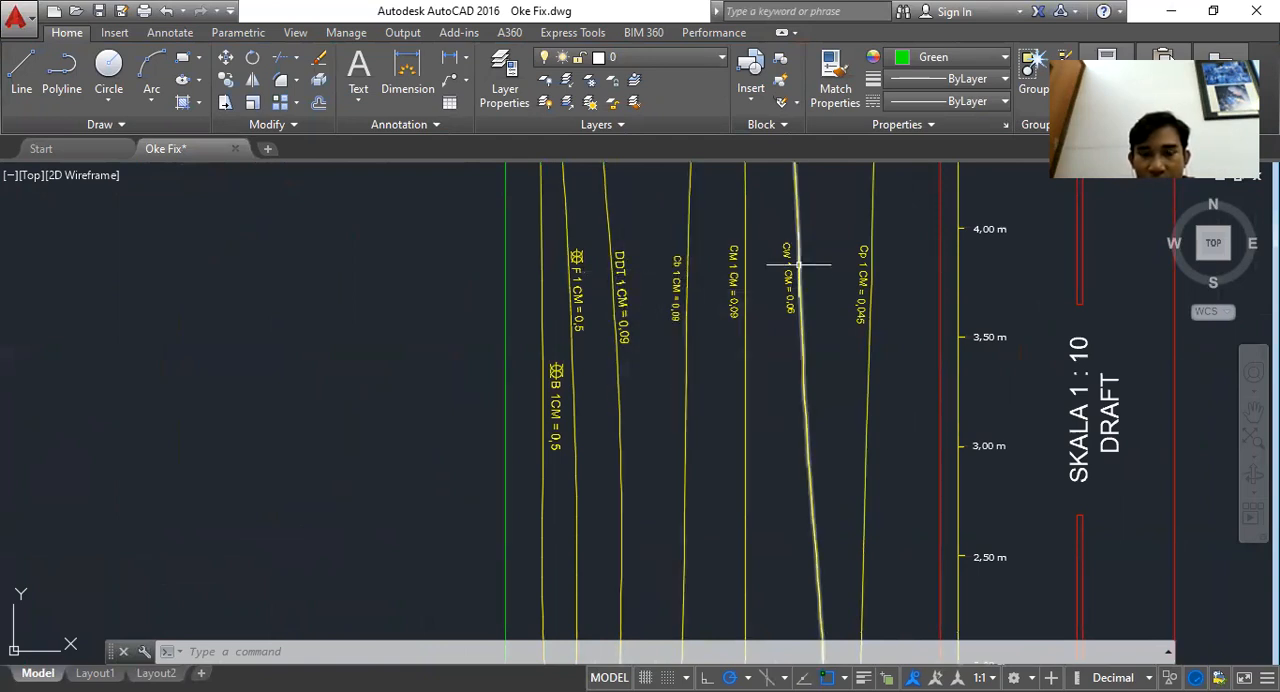
scroll(579, 257, up, 2)
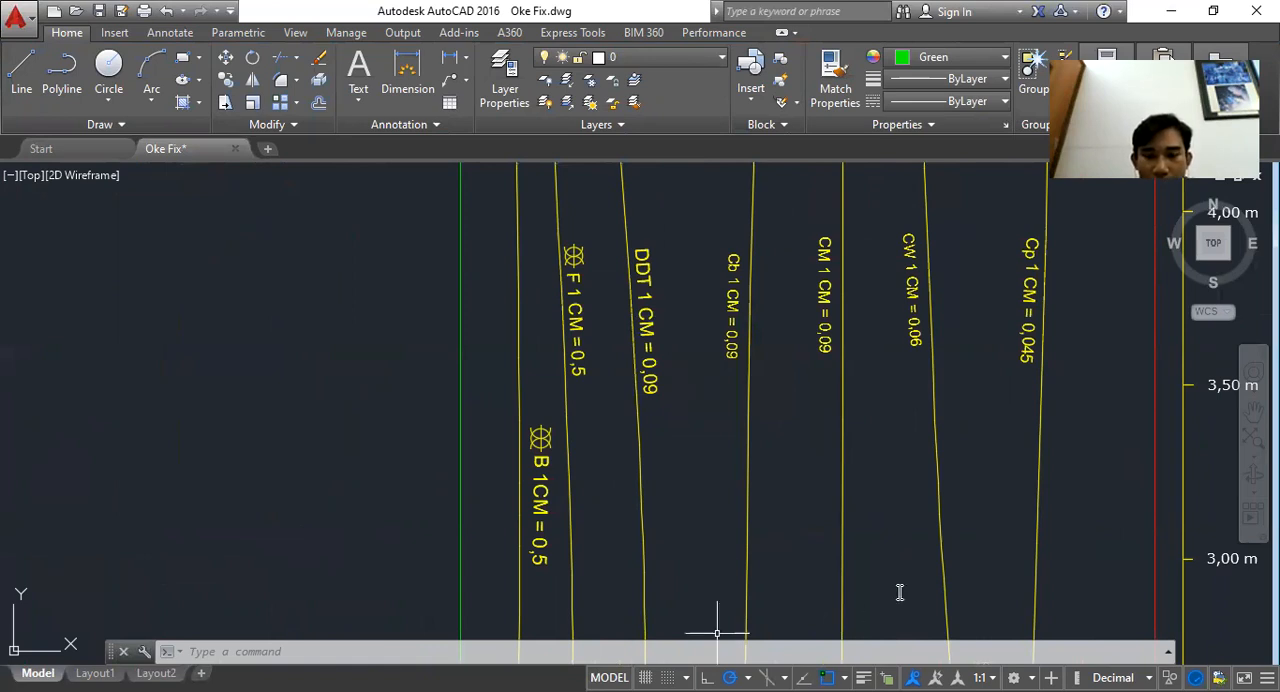
scroll(899, 592, down, 5)
scroll(457, 529, up, 4)
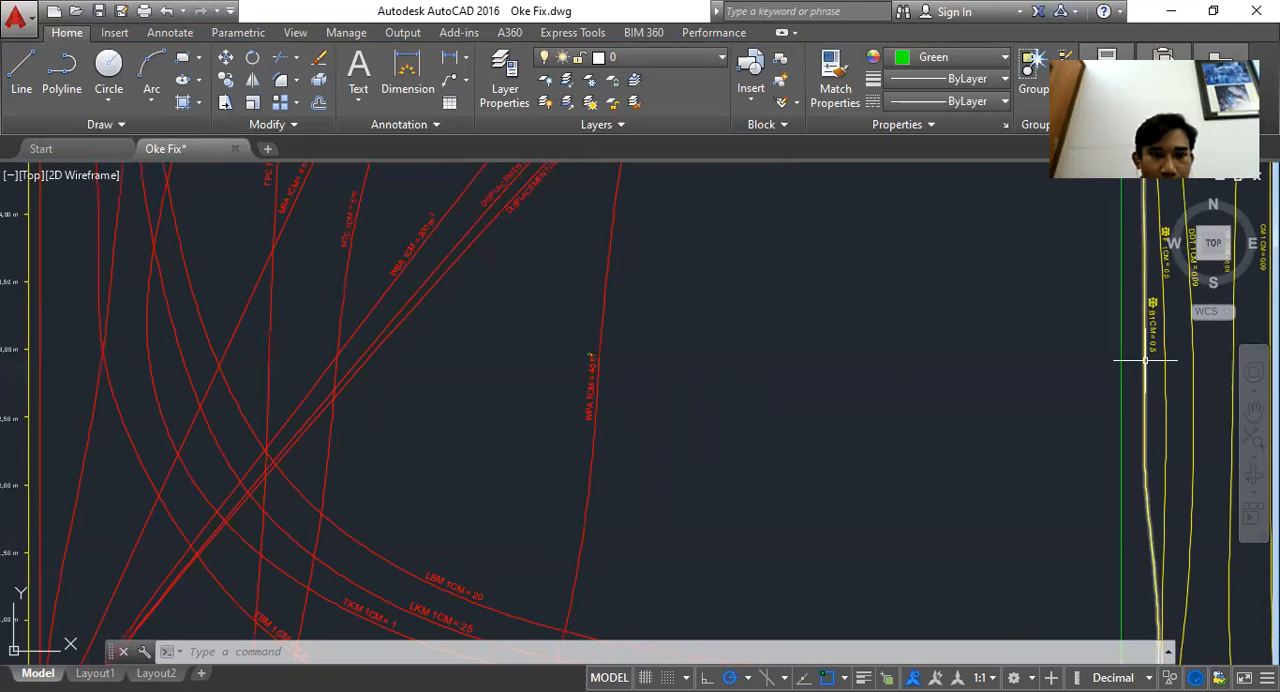
scroll(650, 362, down, 2)
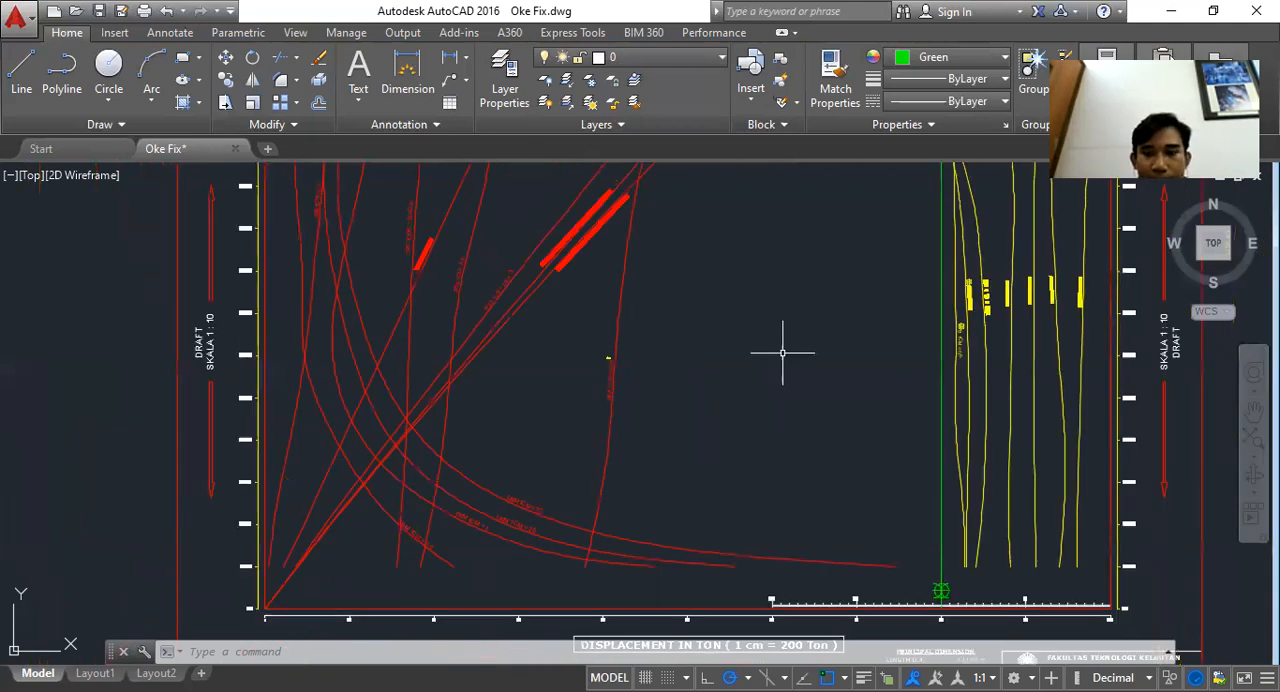
drag(783, 352, 518, 316)
scroll(752, 575, up, 4)
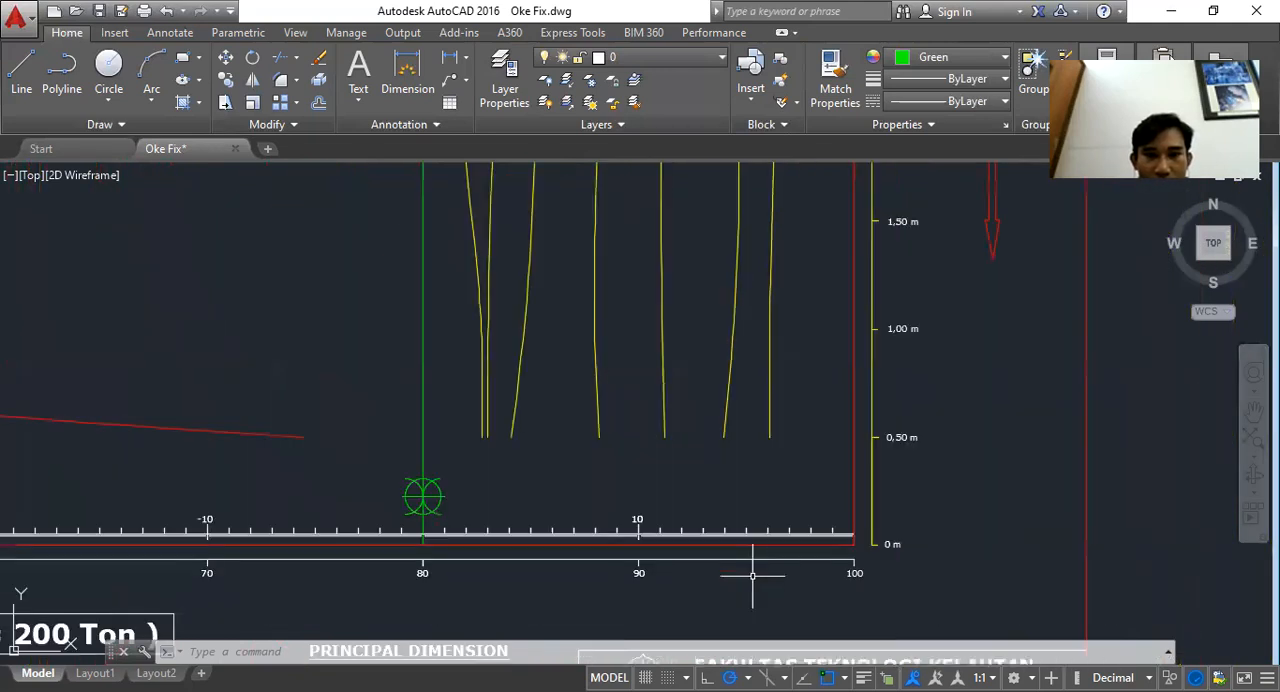
Pan and zoom along the scale bar and draft axis at the base of the graph
scroll(211, 518, up, 2)
mouse_move(248, 513)
mouse_down()
mouse_move(492, 453)
mouse_move(383, 470)
mouse_up()
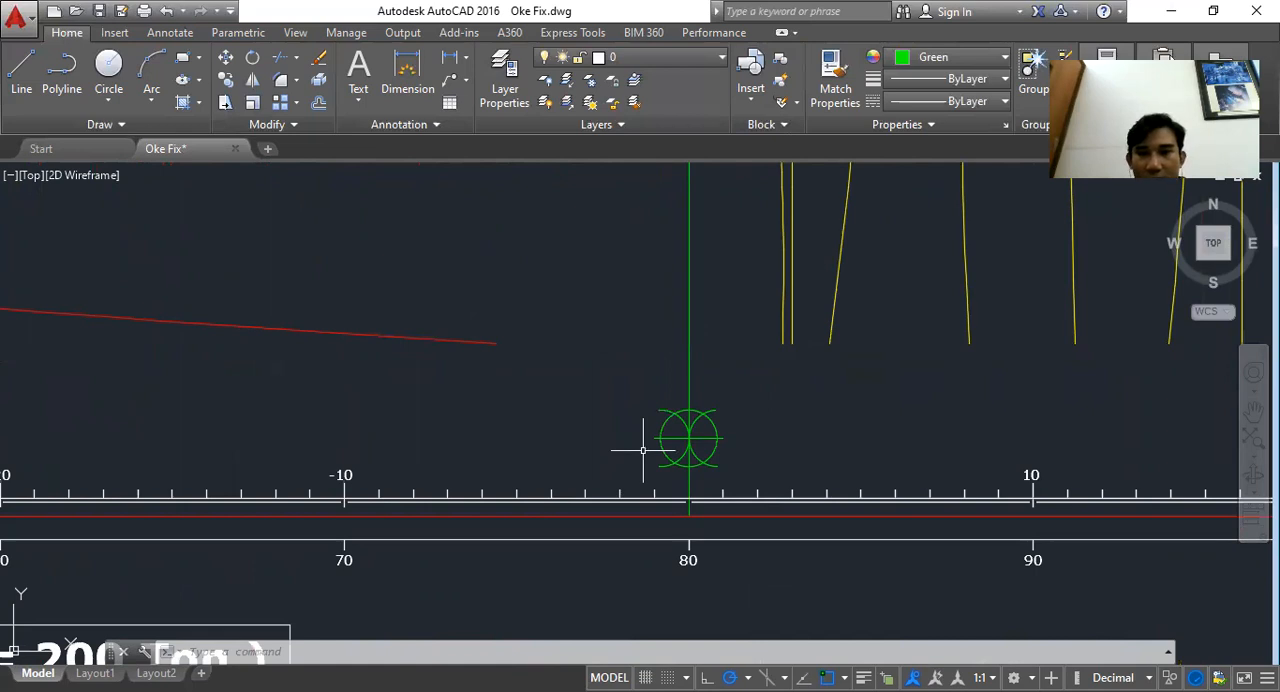
scroll(827, 415, down, 2)
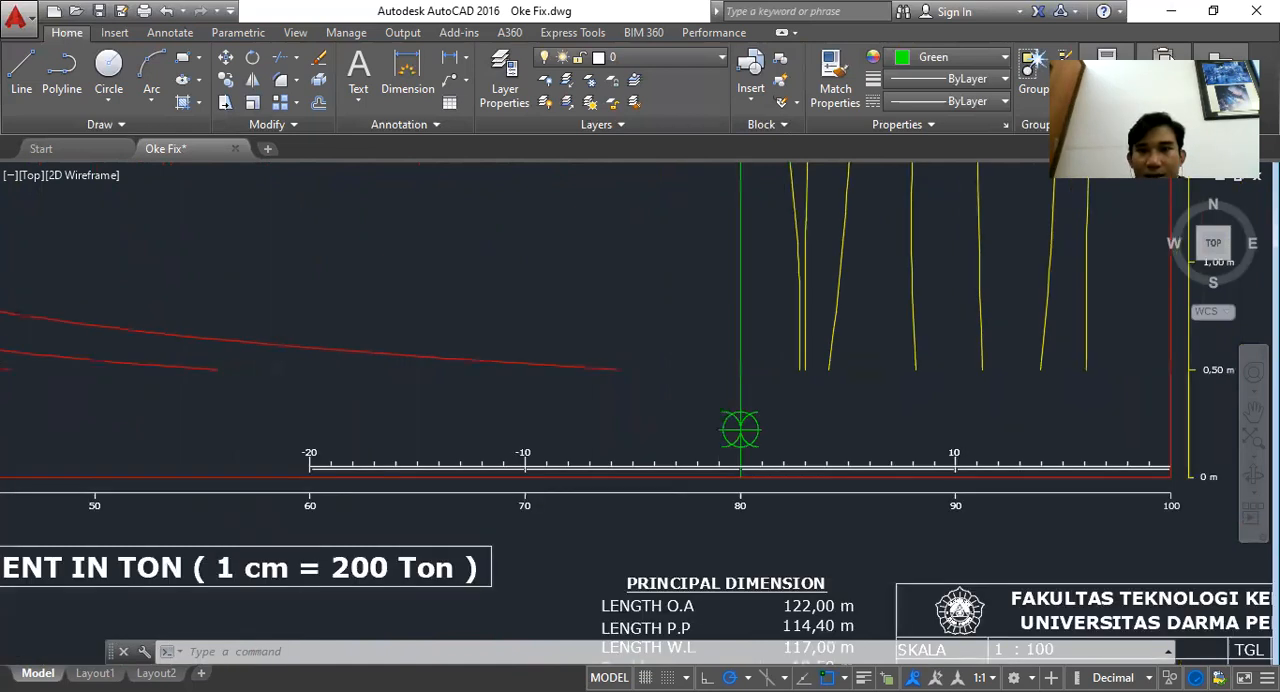
scroll(715, 355, down, 2)
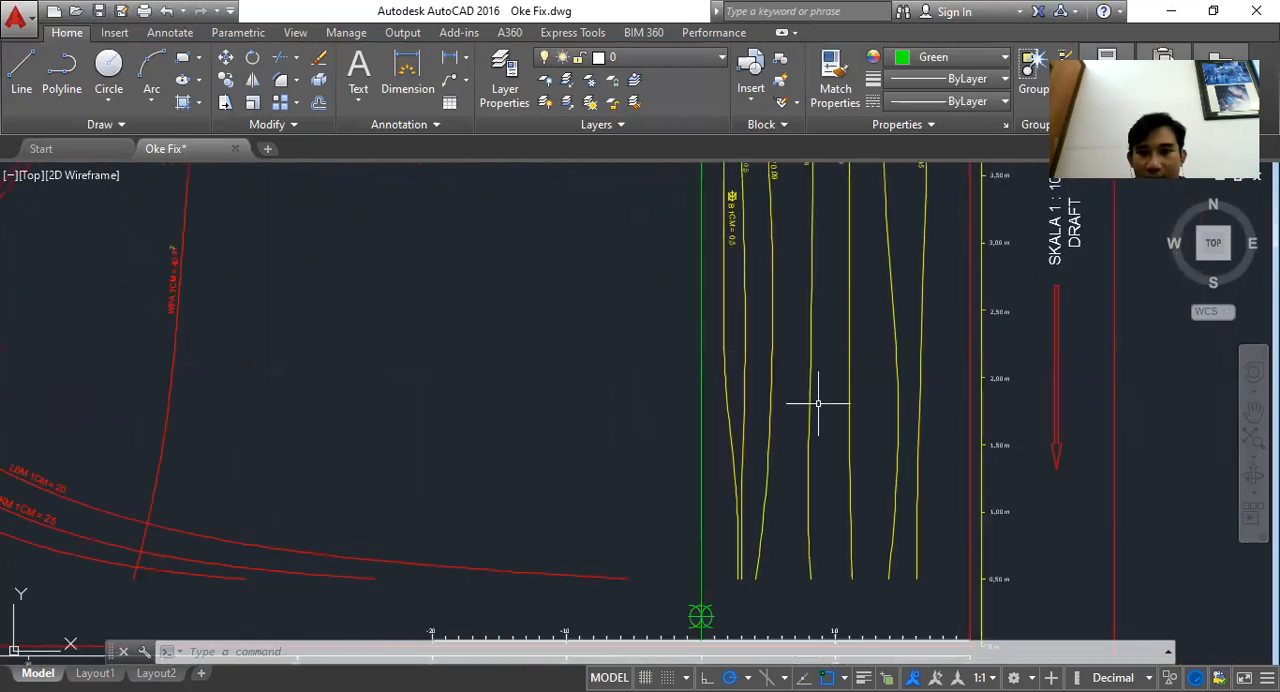
scroll(832, 545, up, 2)
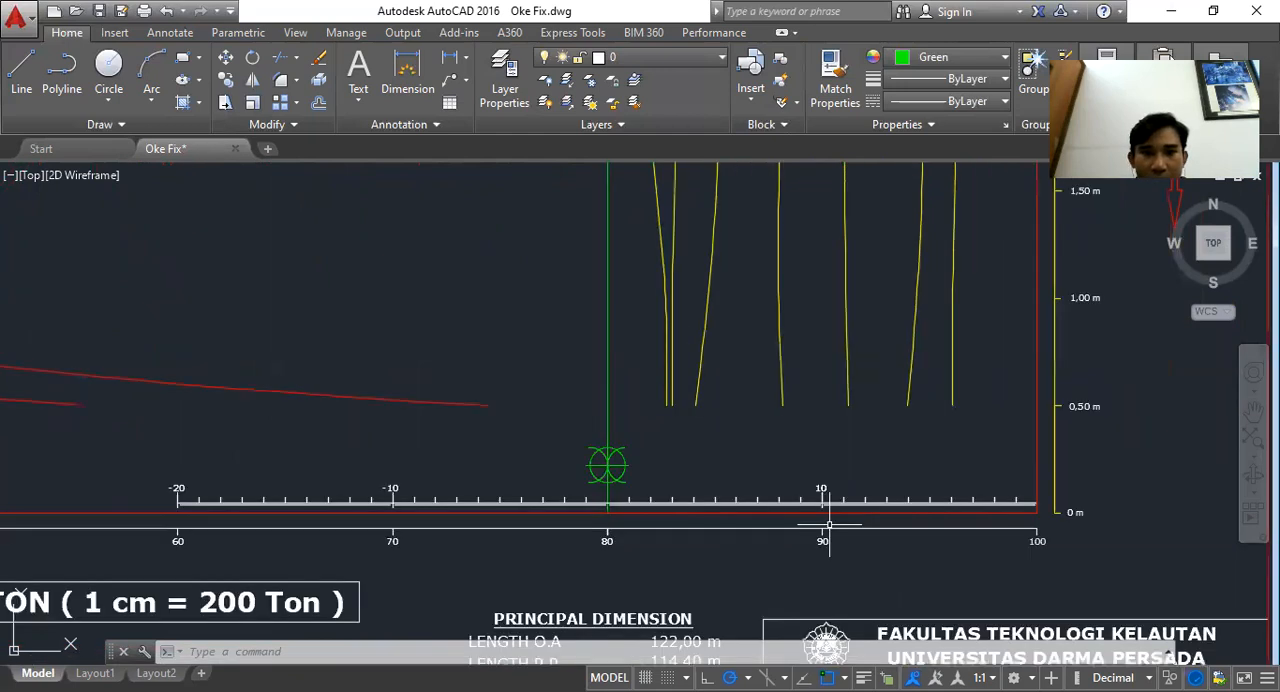
scroll(537, 514, up, 2)
drag(537, 514, 768, 486)
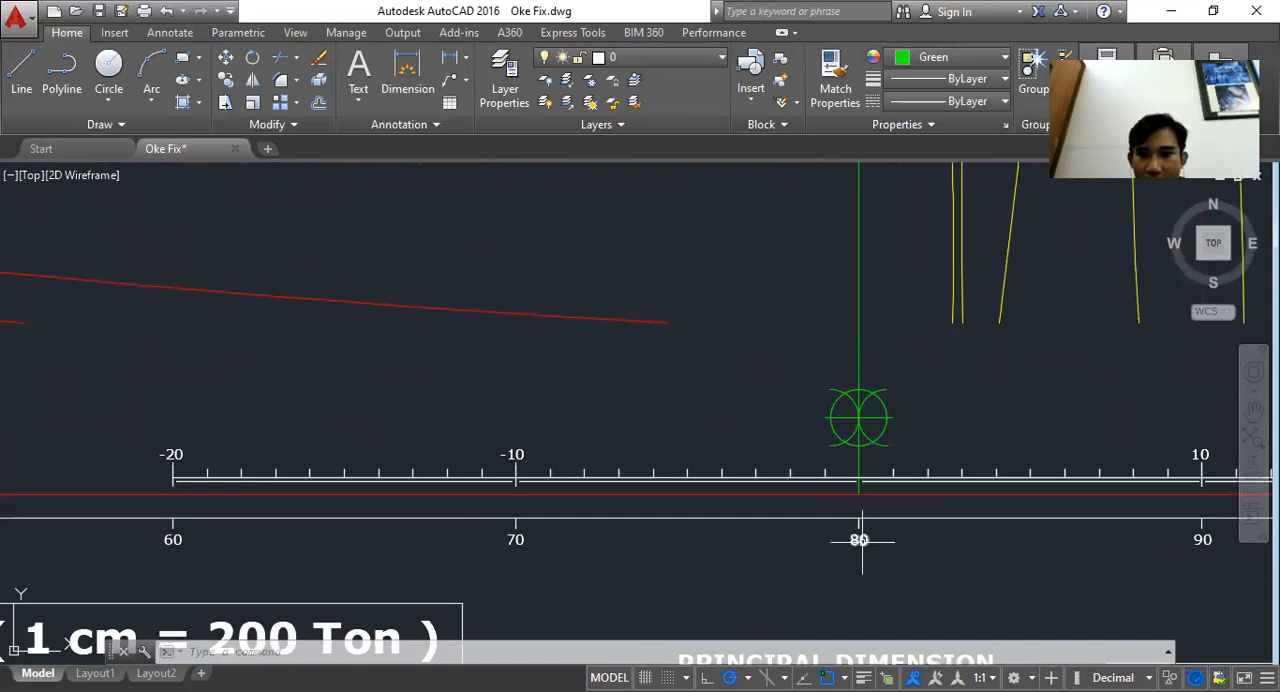
drag(1053, 479, 796, 459)
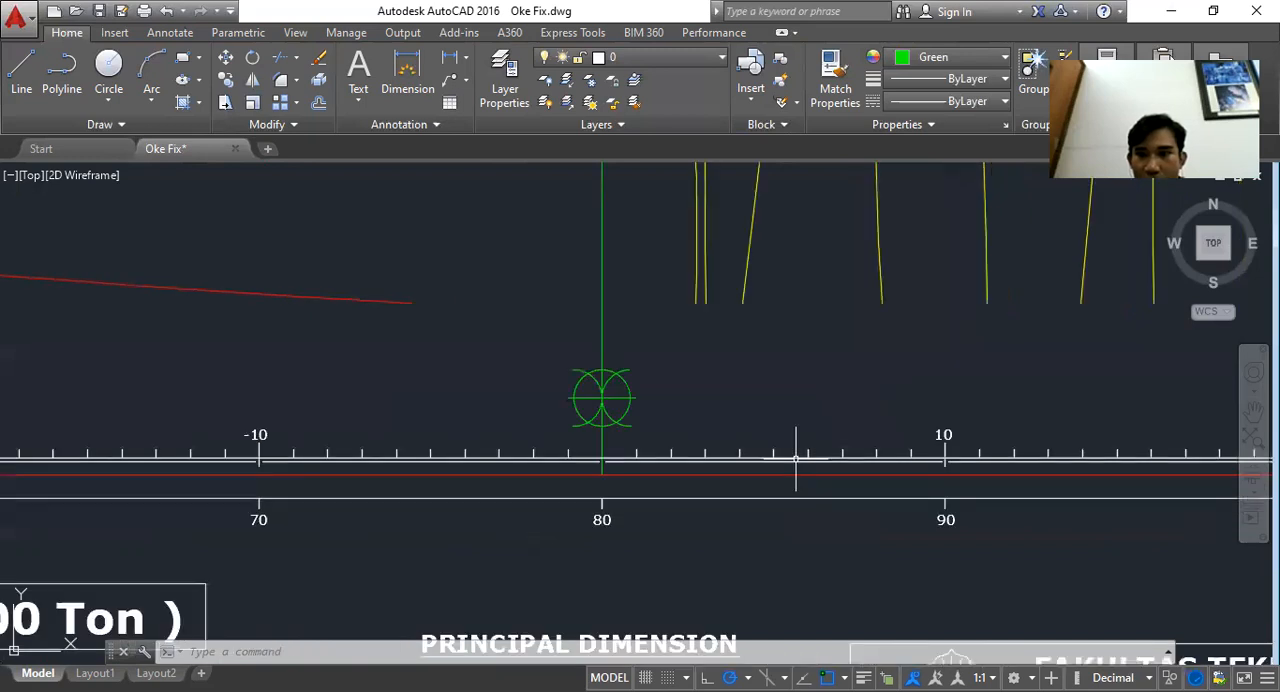
scroll(796, 459, down, 2)
scroll(865, 450, up, 2)
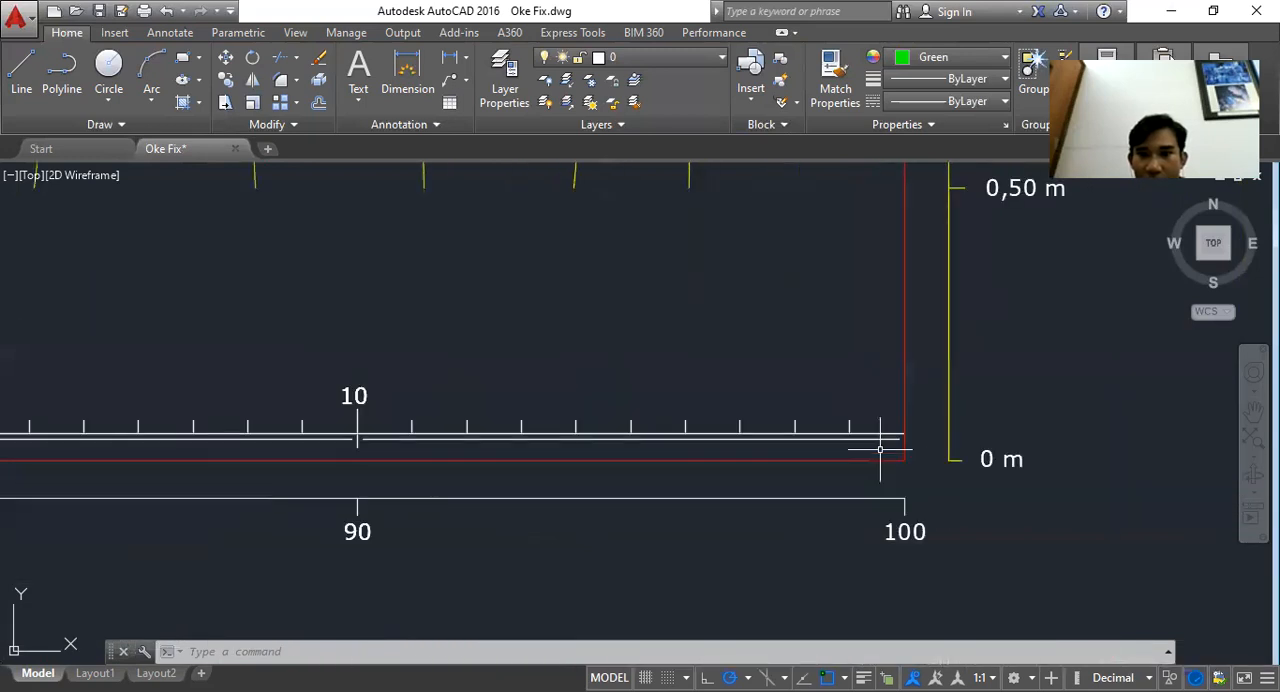
Try to copy the scale bar at the base of the draft axis using a selection window
click(898, 449)
drag(533, 407, 898, 401)
scroll(898, 401, down, 2)
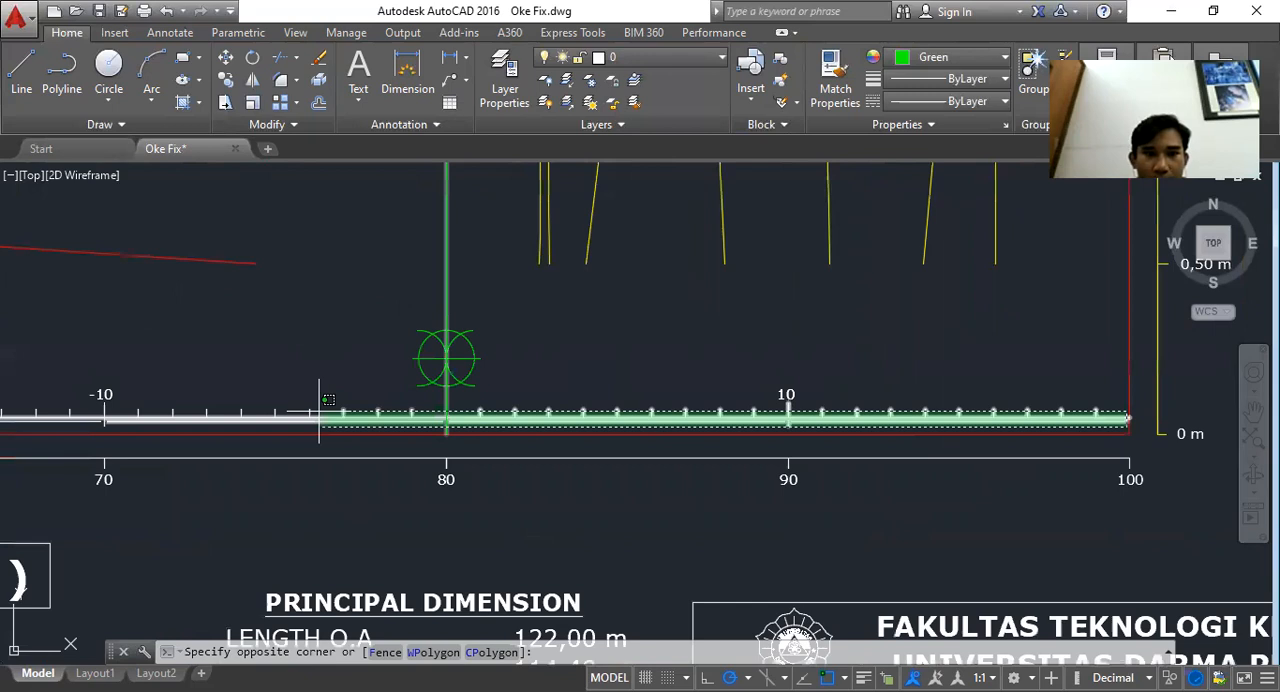
scroll(320, 398, down, 2)
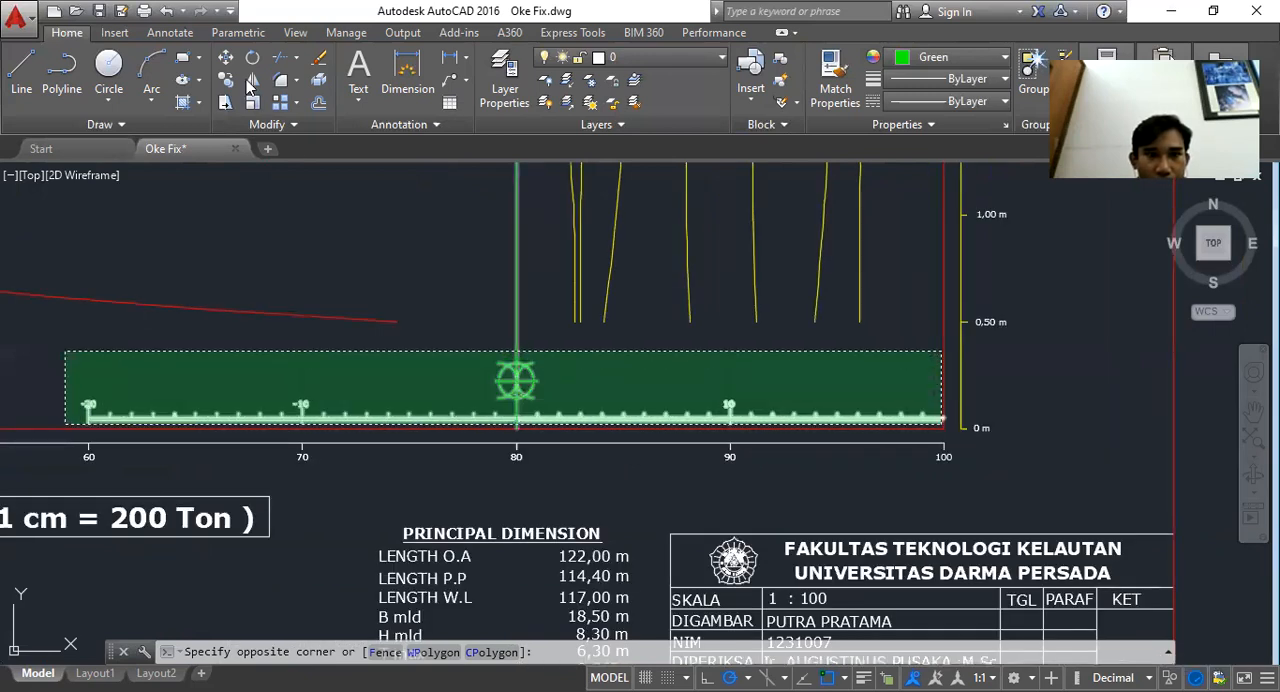
click(64, 352)
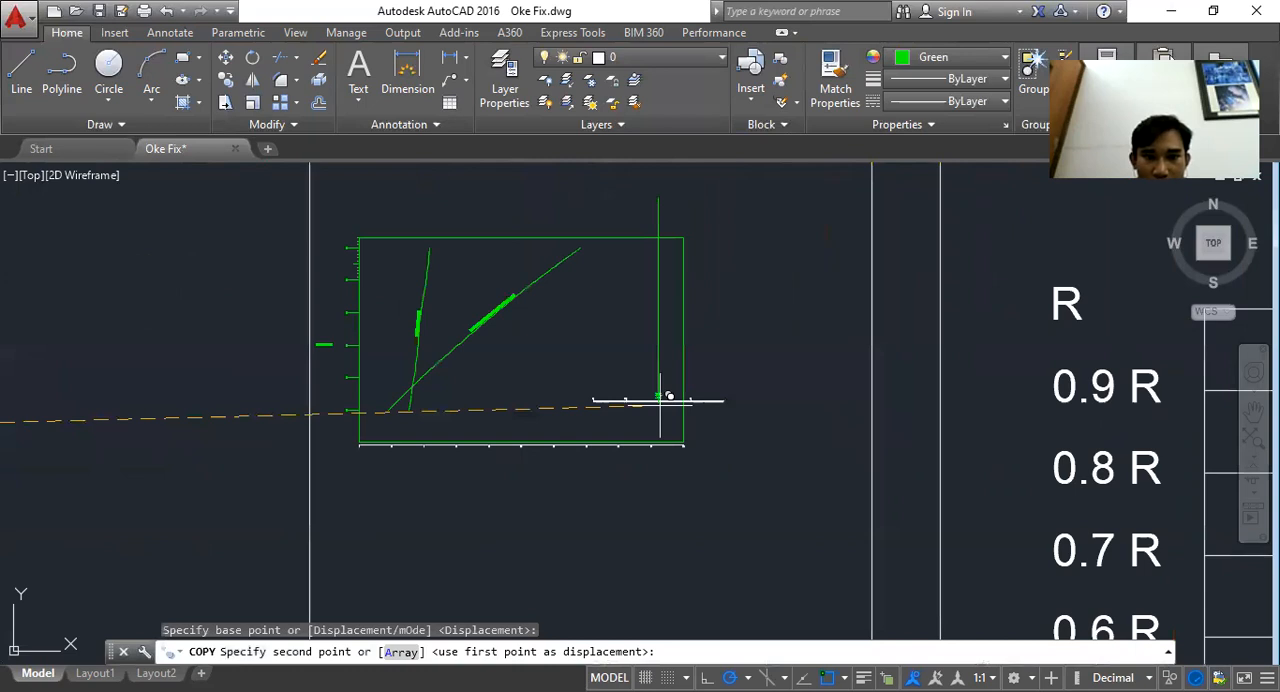
Draw horizontal lines across the graph at the 1 m waterline and at each higher waterline level
scroll(660, 398, up, 5)
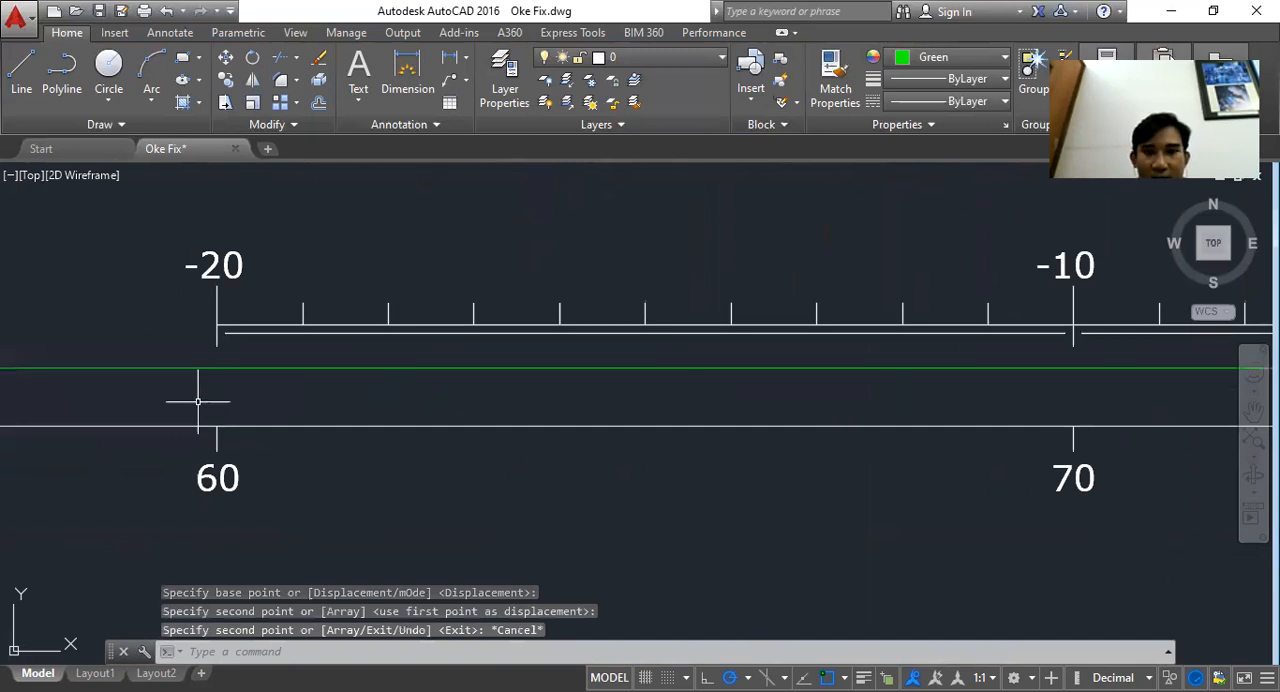
scroll(198, 401, down, 4)
scroll(915, 382, down, 2)
drag(915, 382, 619, 428)
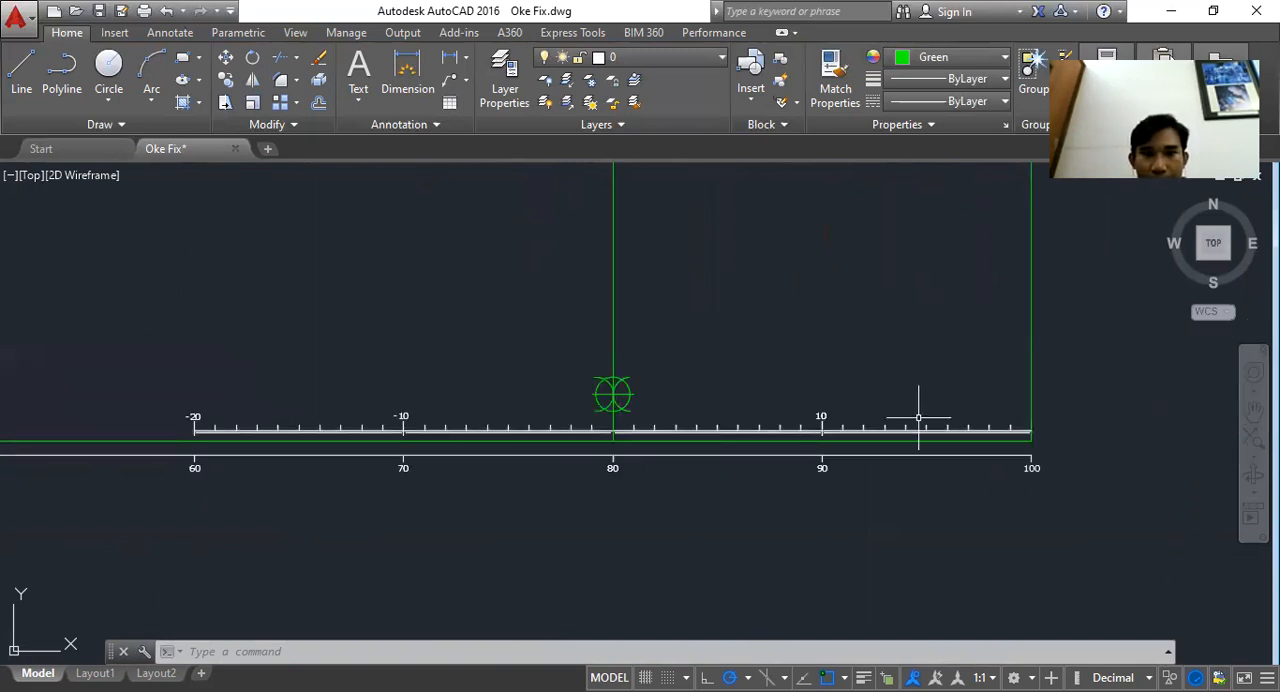
scroll(510, 408, up, 2)
drag(528, 408, 643, 418)
scroll(1044, 408, down, 2)
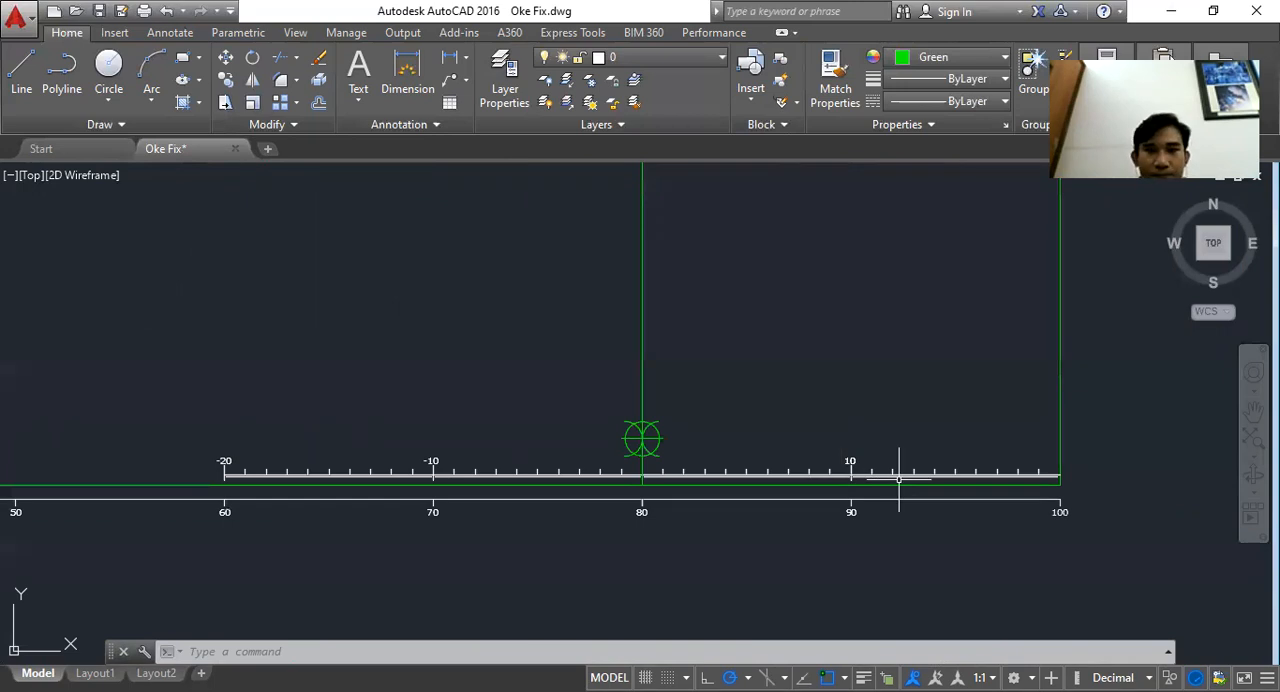
drag(754, 343, 760, 423)
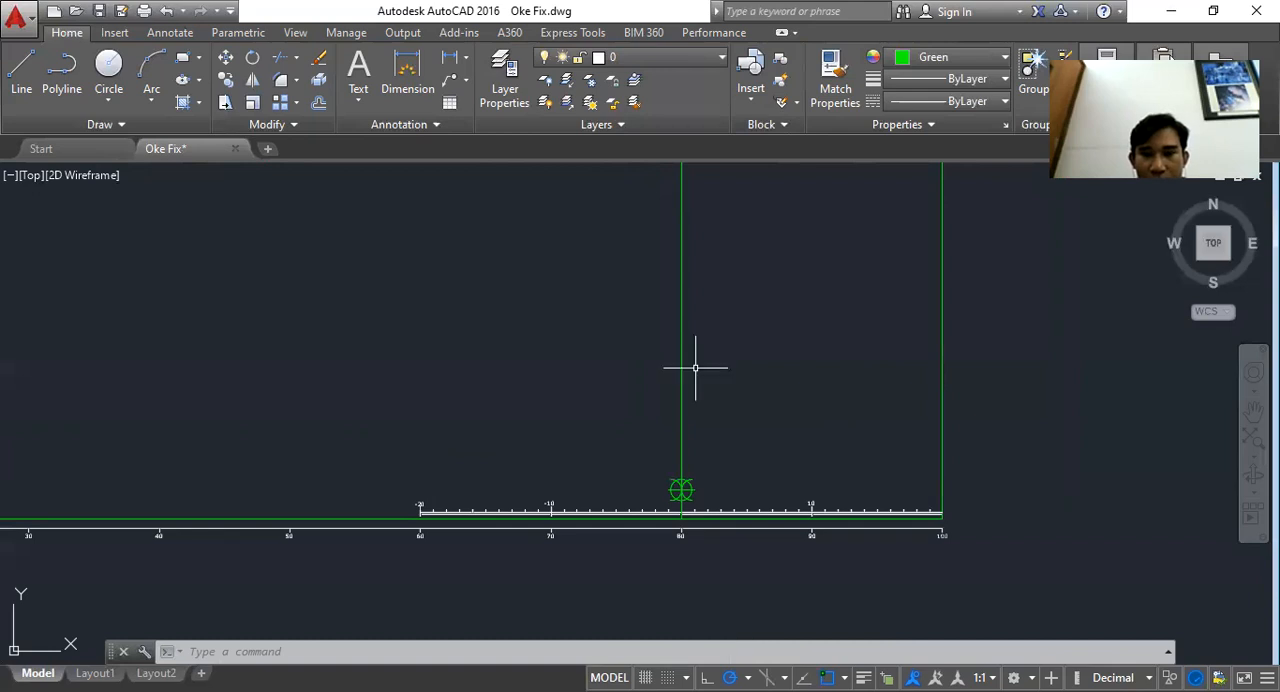
drag(695, 368, 617, 557)
scroll(600, 364, down, 3)
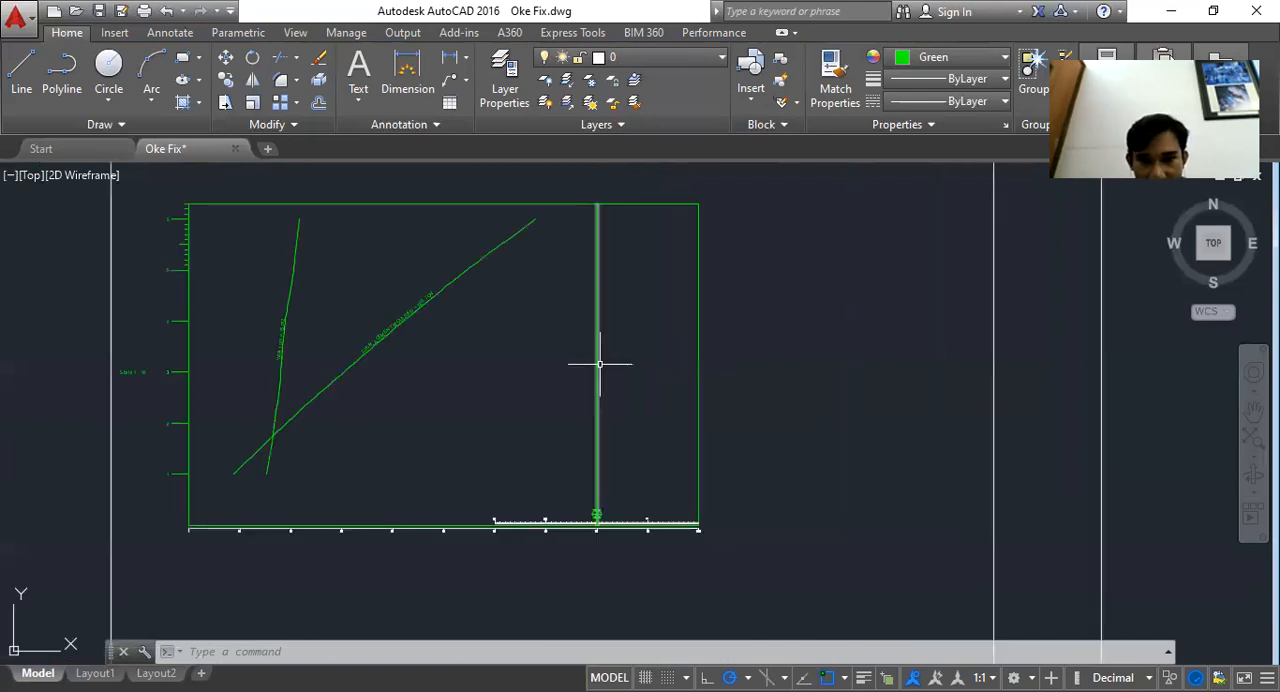
scroll(607, 493, up, 4)
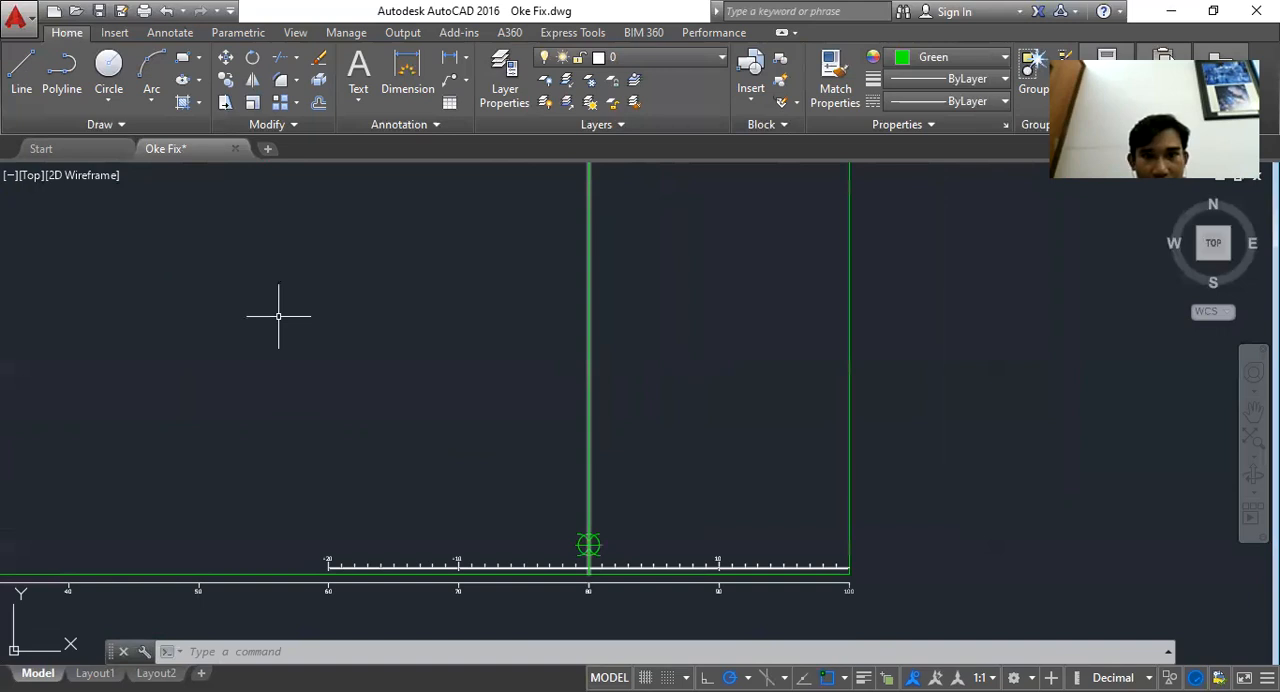
text(l)
key(Return)
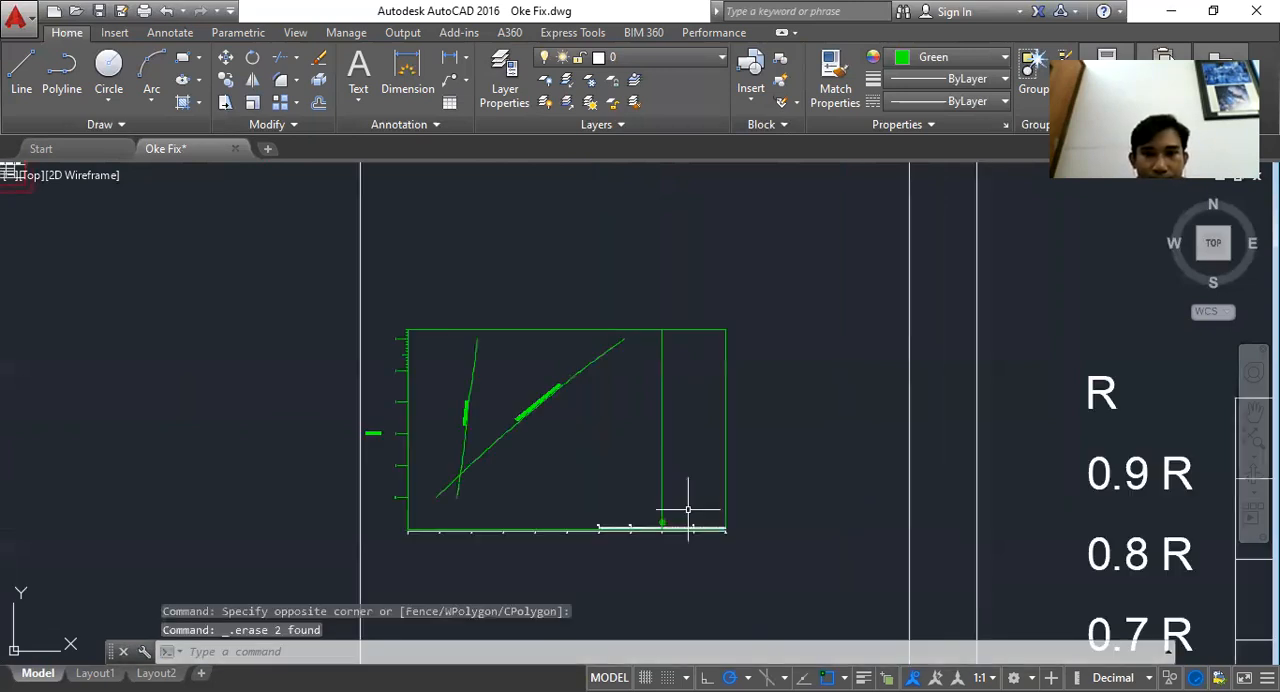
scroll(379, 481, up, 2)
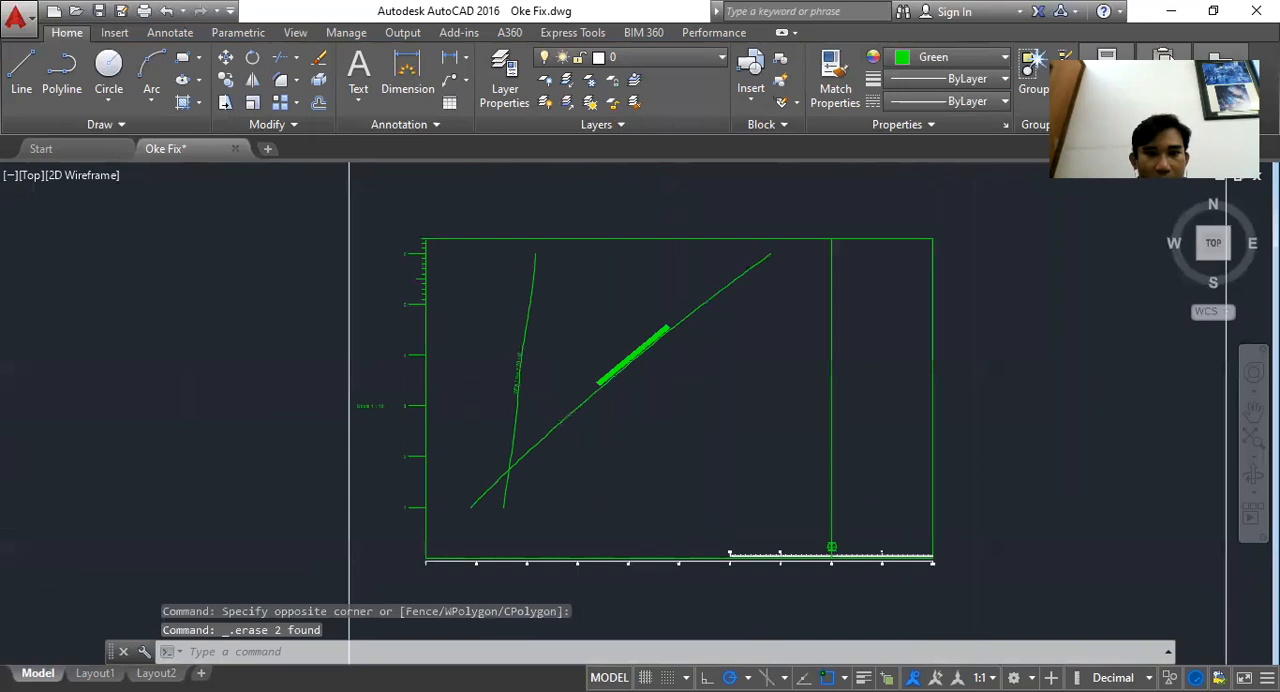
scroll(376, 483, up, 2)
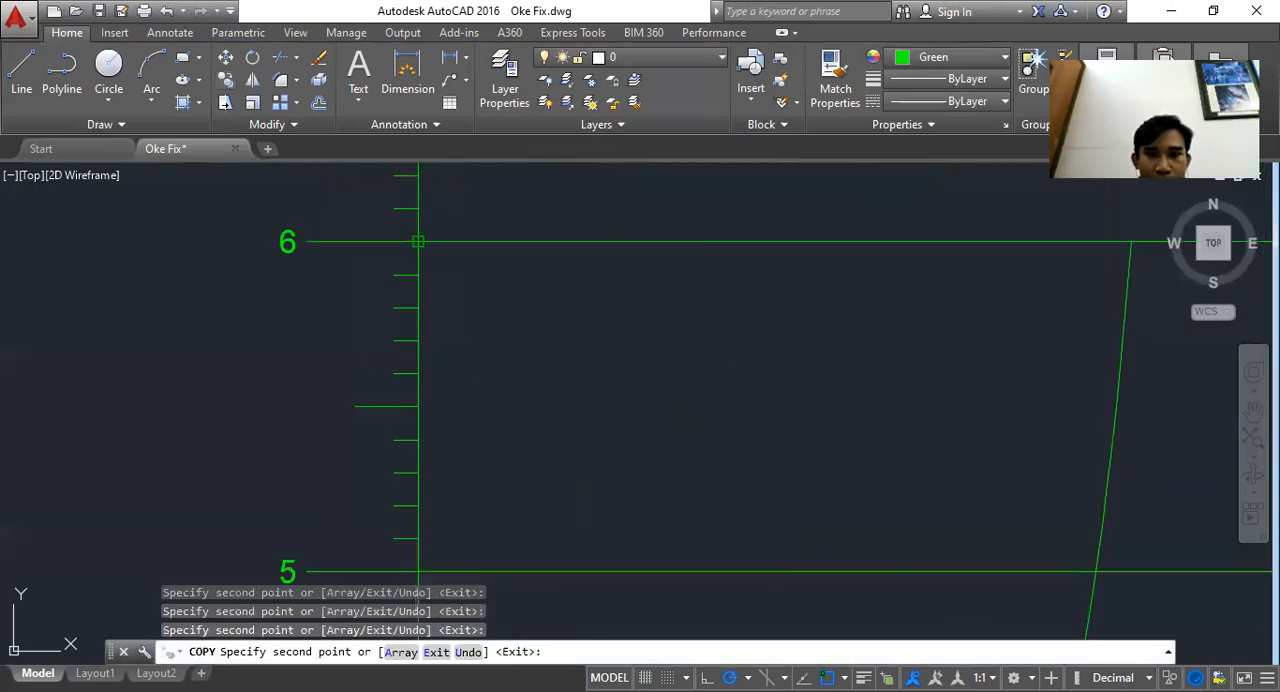
key(Escape)
scroll(293, 273, down, 10)
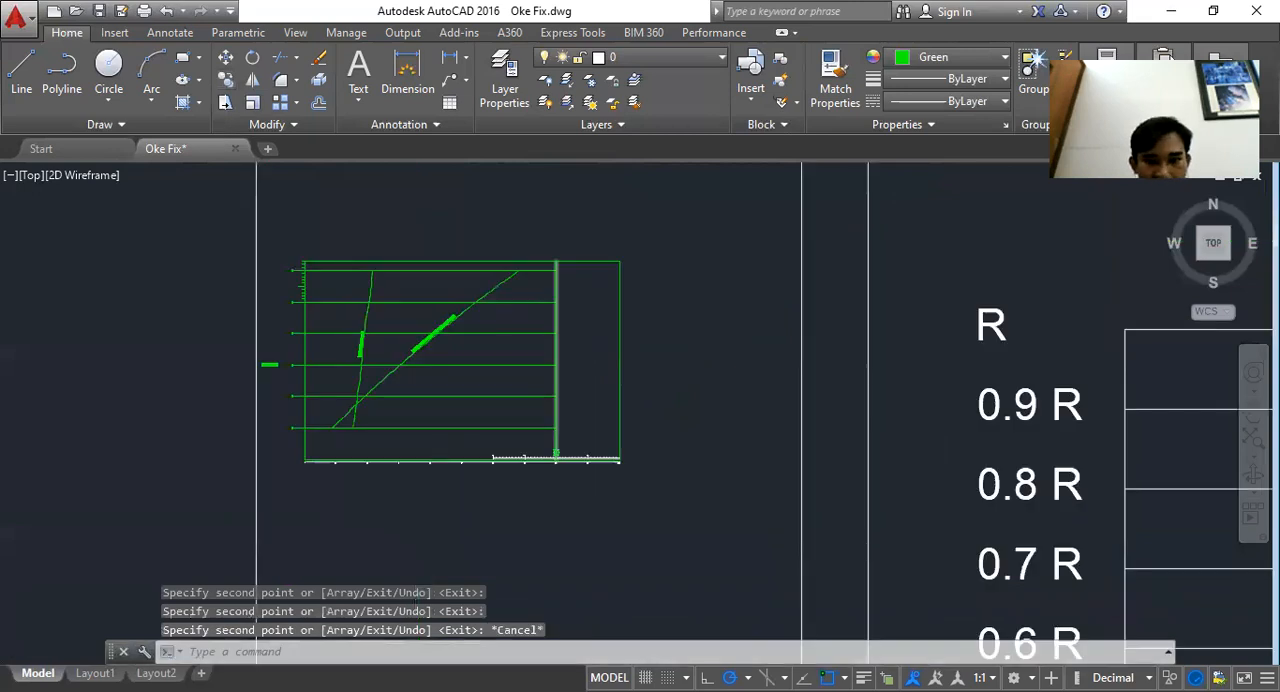
scroll(626, 440, up, 2)
Switch to the spreadsheet and fill the Displacement Due To Trim One Centimetre header green
key(alt+Tab)
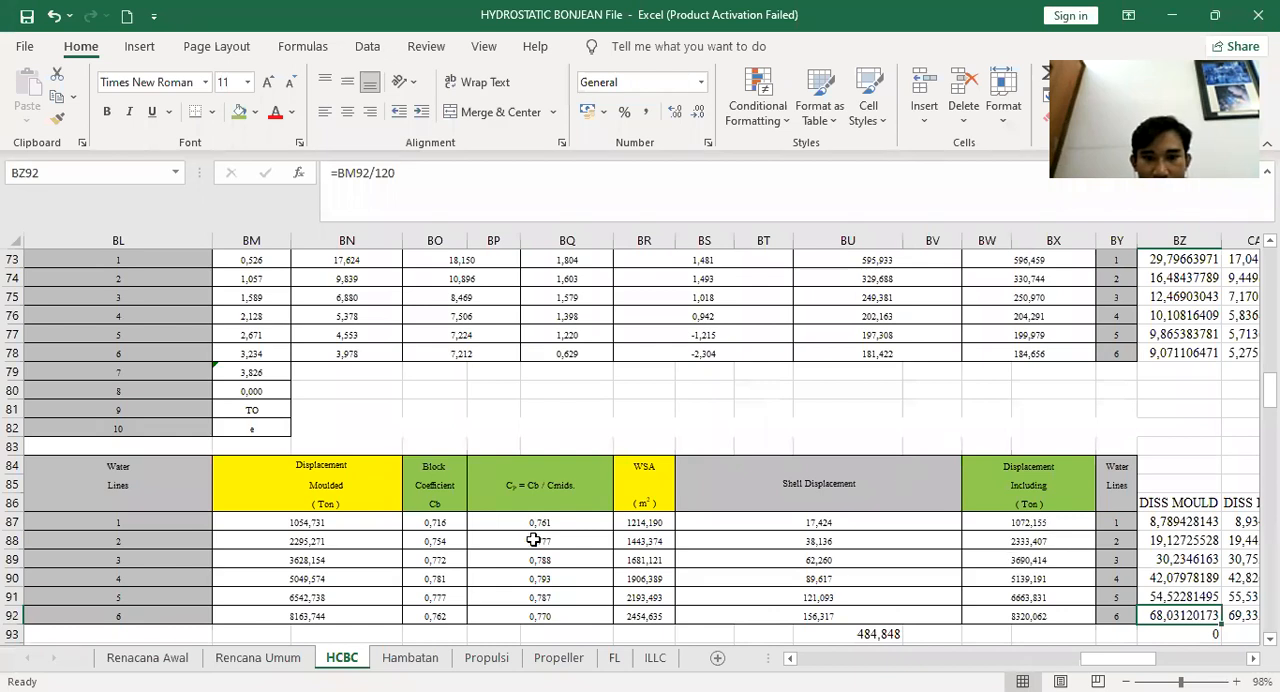
scroll(544, 512, down, 6)
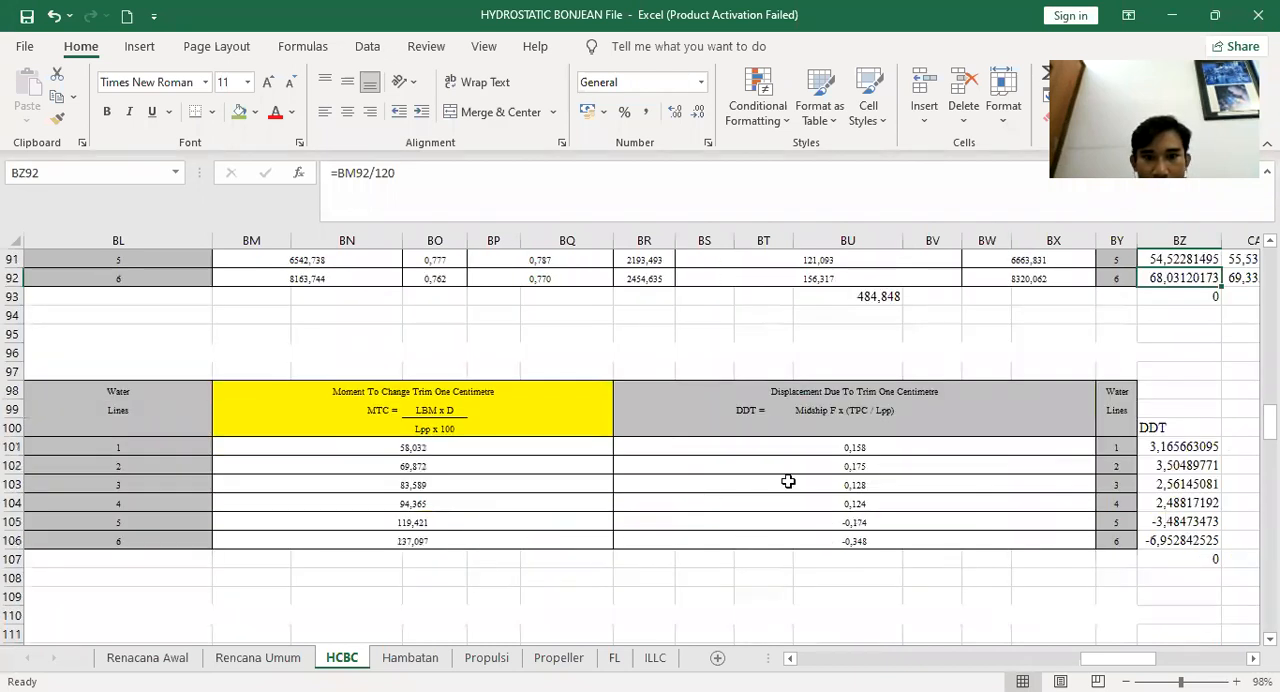
click(833, 450)
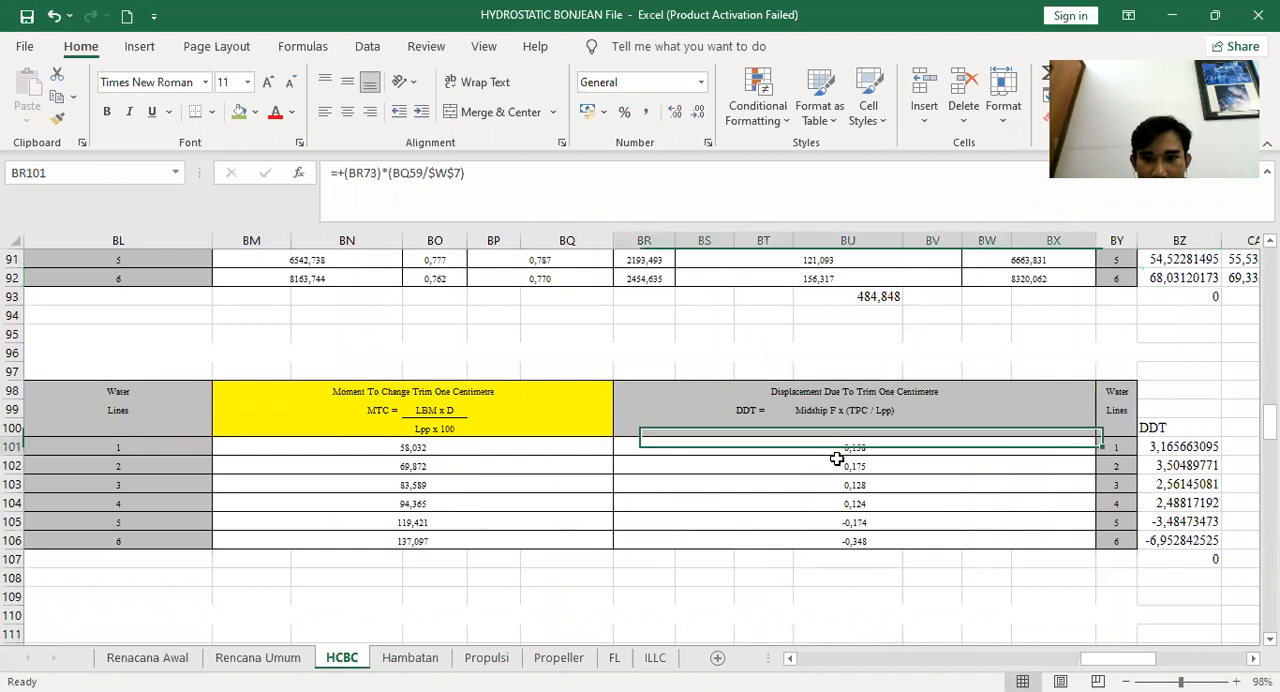
shift+click(878, 541)
drag(793, 425, 898, 429)
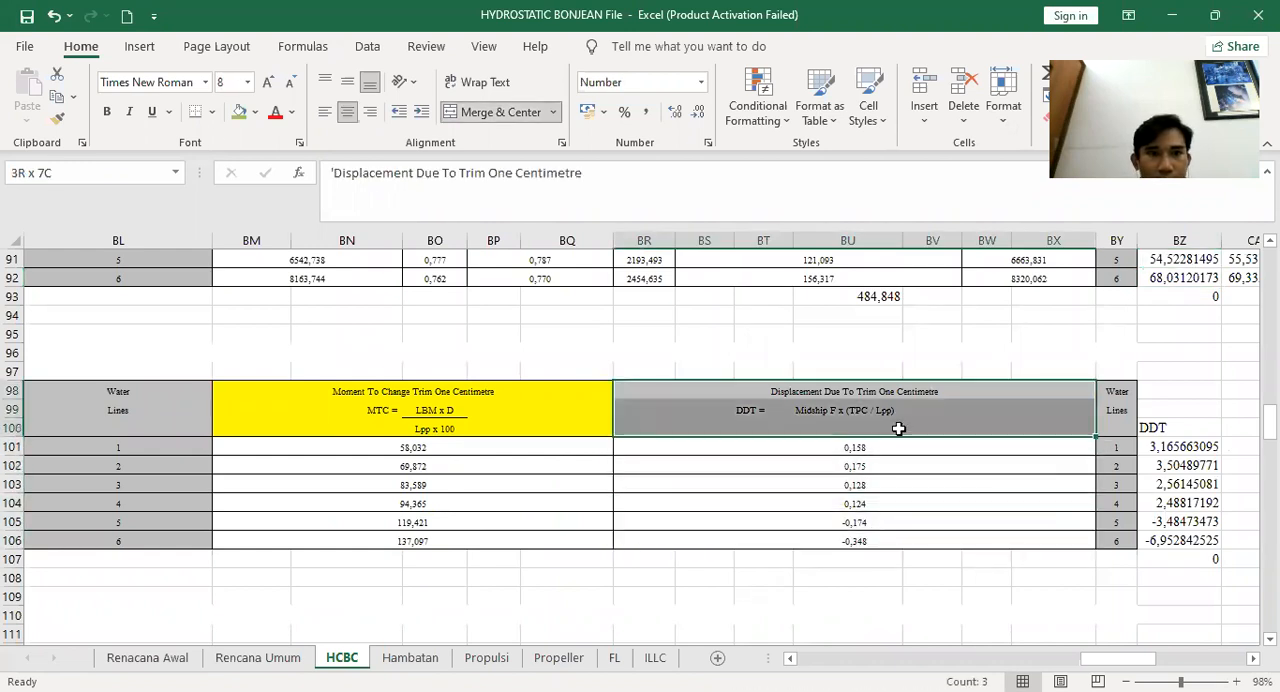
click(239, 117)
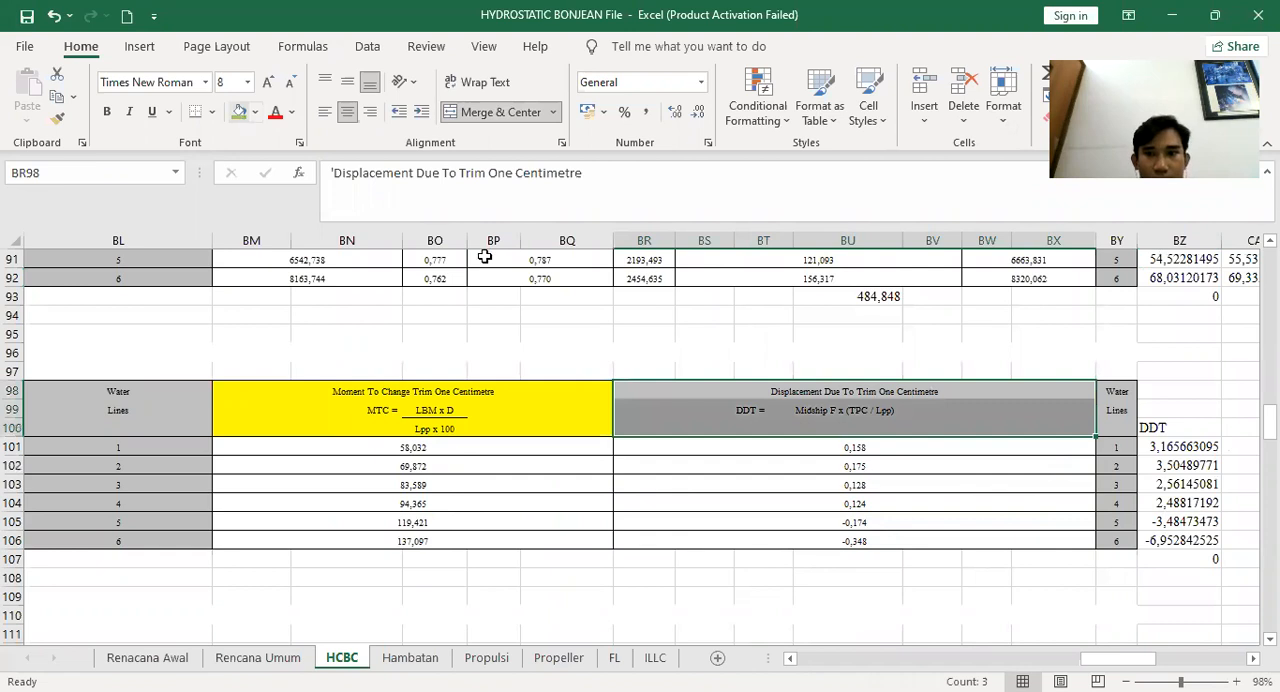
Inspect the formulas of the DDT values and the DDT column beside the table
click(870, 448)
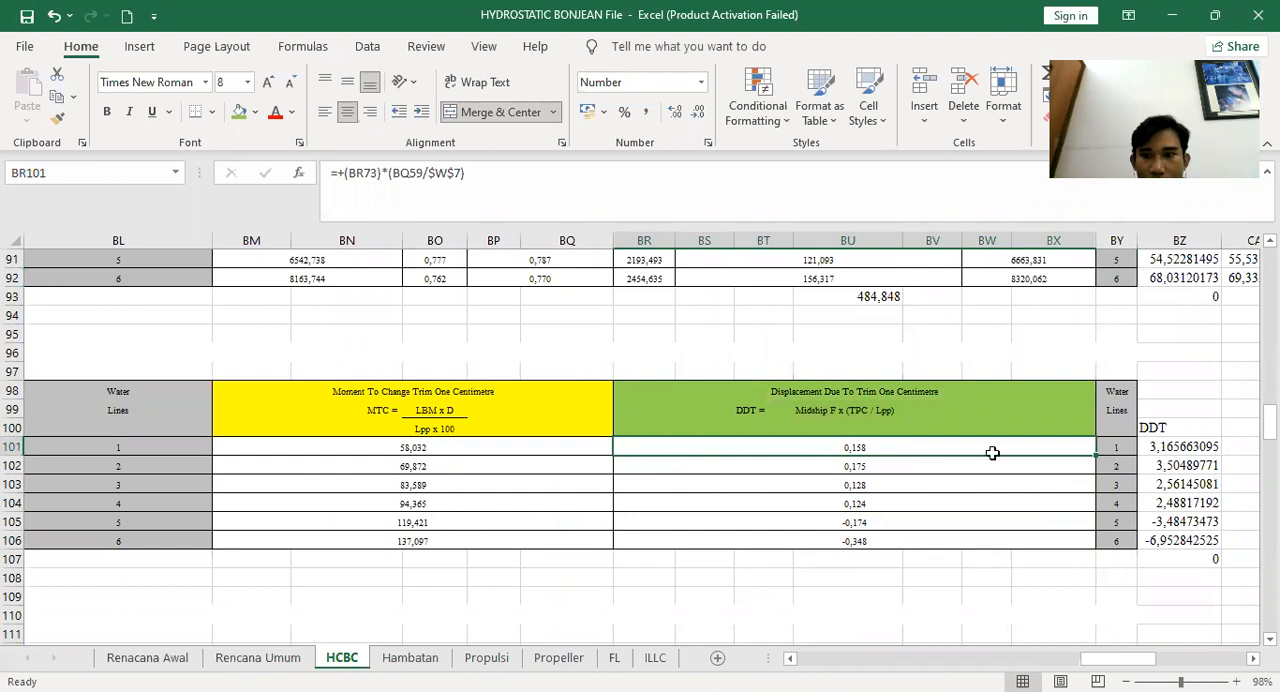
click(1180, 447)
click(860, 448)
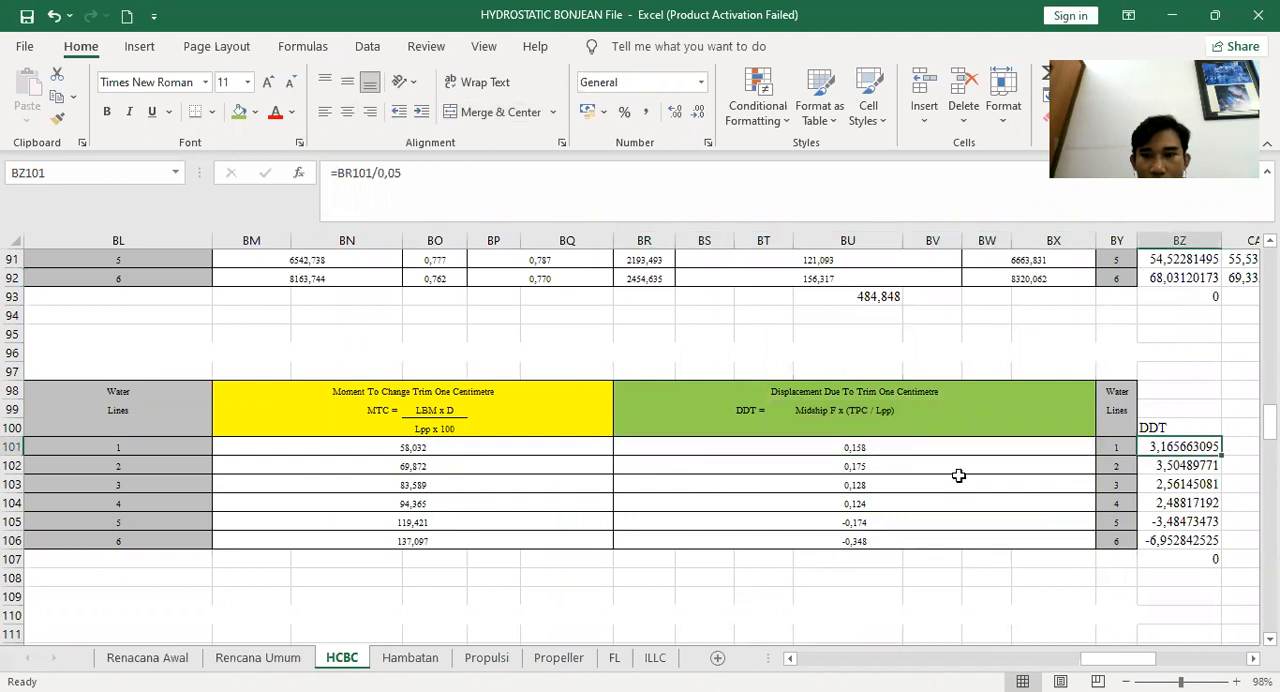
click(870, 466)
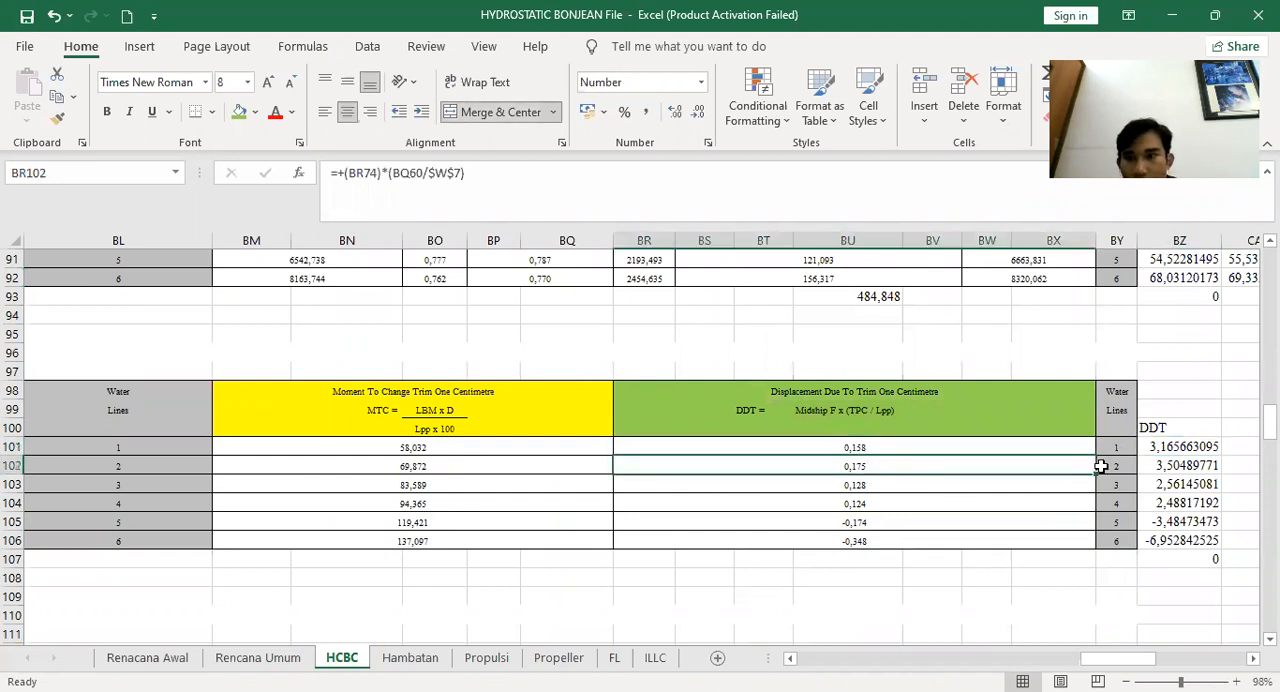
click(975, 444)
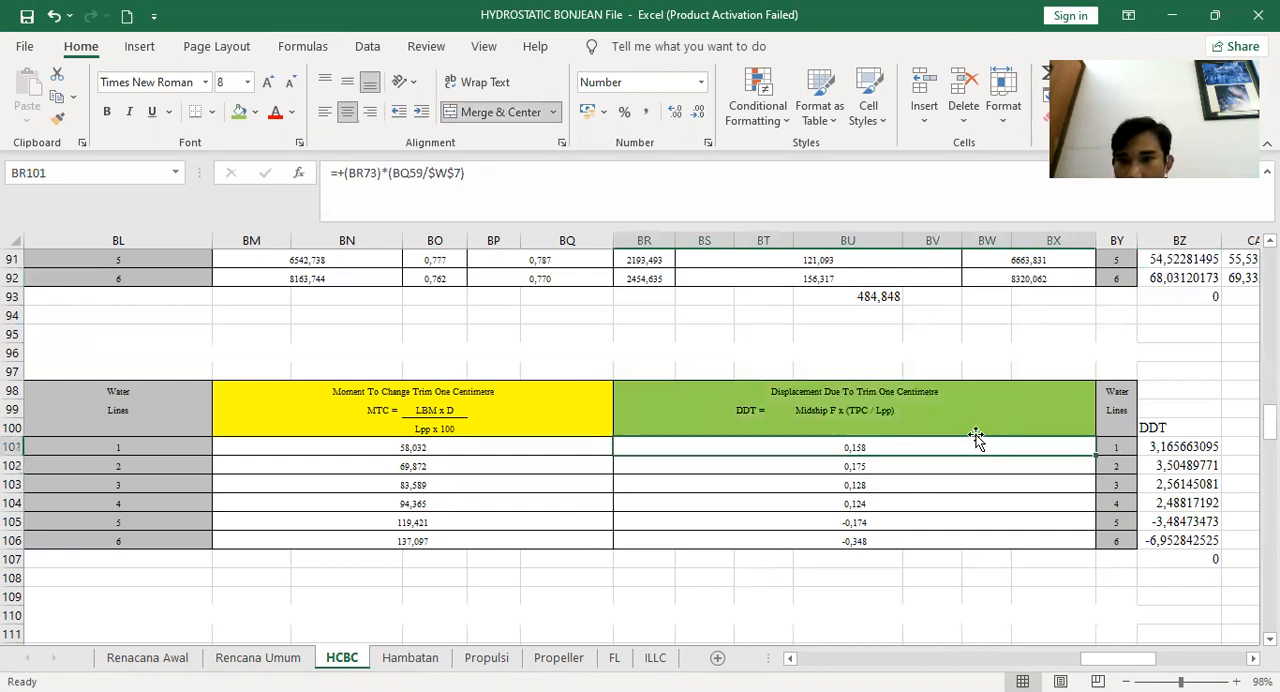
click(1185, 446)
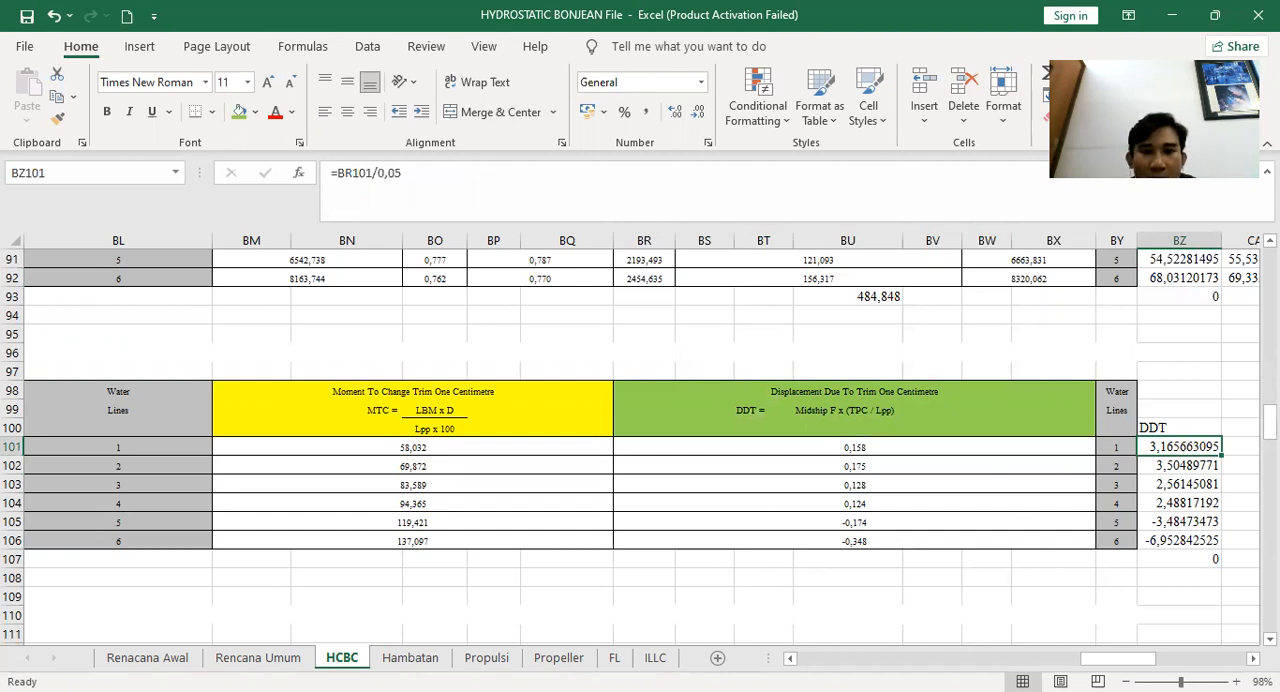
Review the graph in the drawing and return to the spreadsheet
key(alt+Tab)
scroll(569, 327, down, 2)
drag(557, 348, 580, 372)
scroll(515, 299, up, 2)
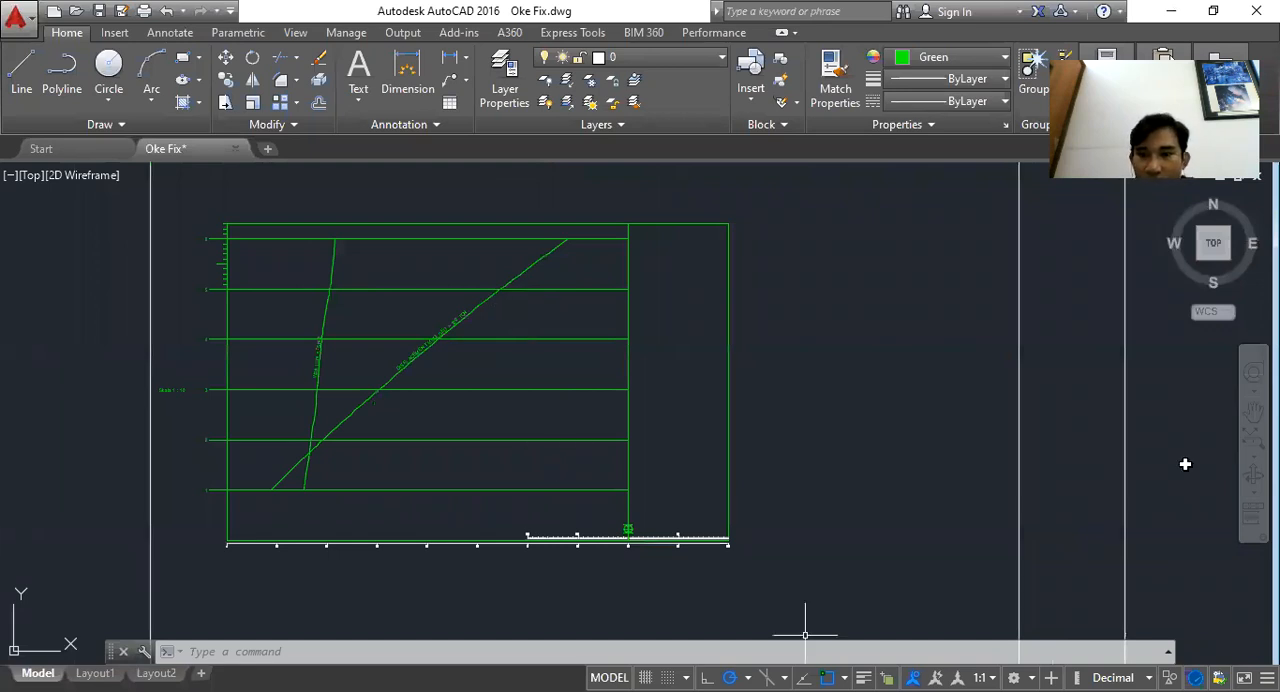
key(alt+Tab)
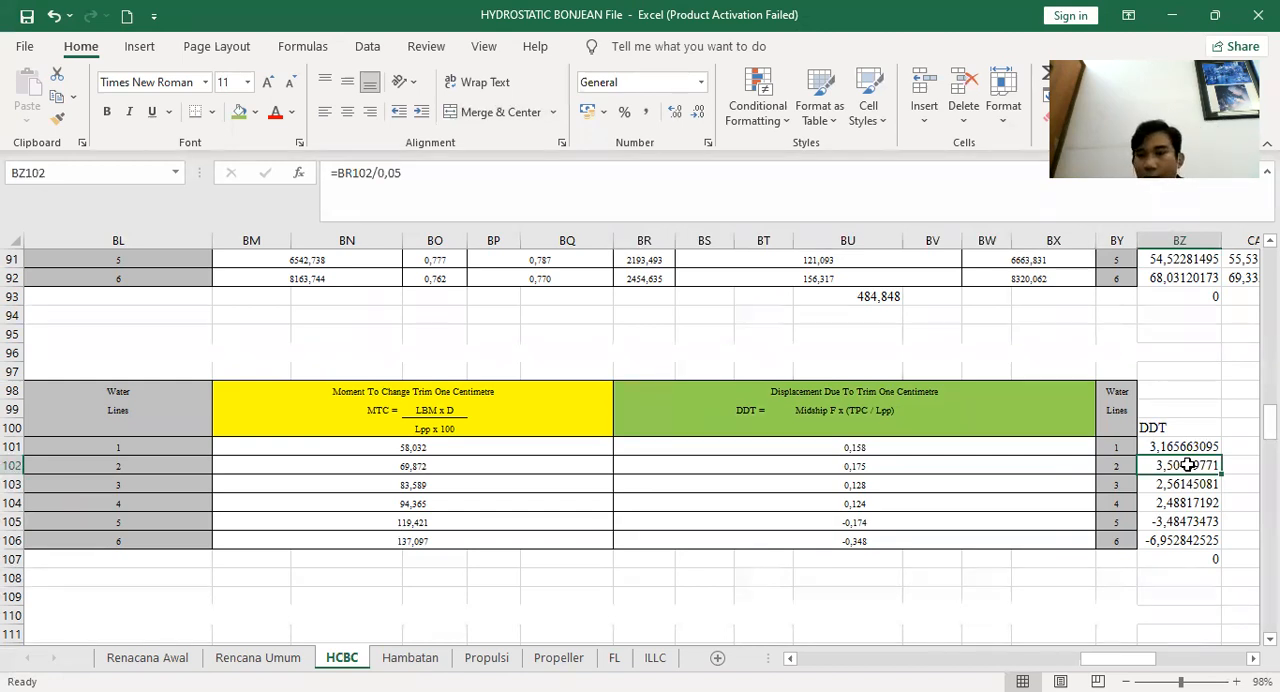
Change the first DDT cell's formula to =BR101/0,01
click(1182, 448)
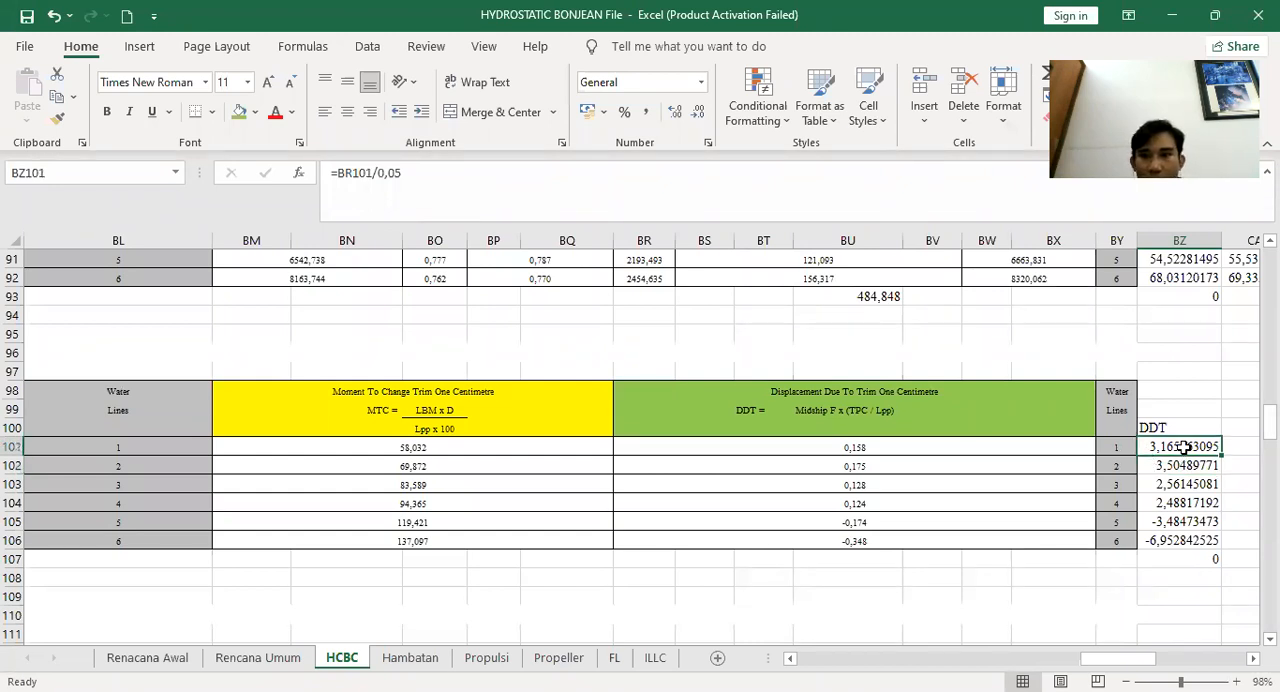
click(396, 174)
key(BackSpace)
text(1)
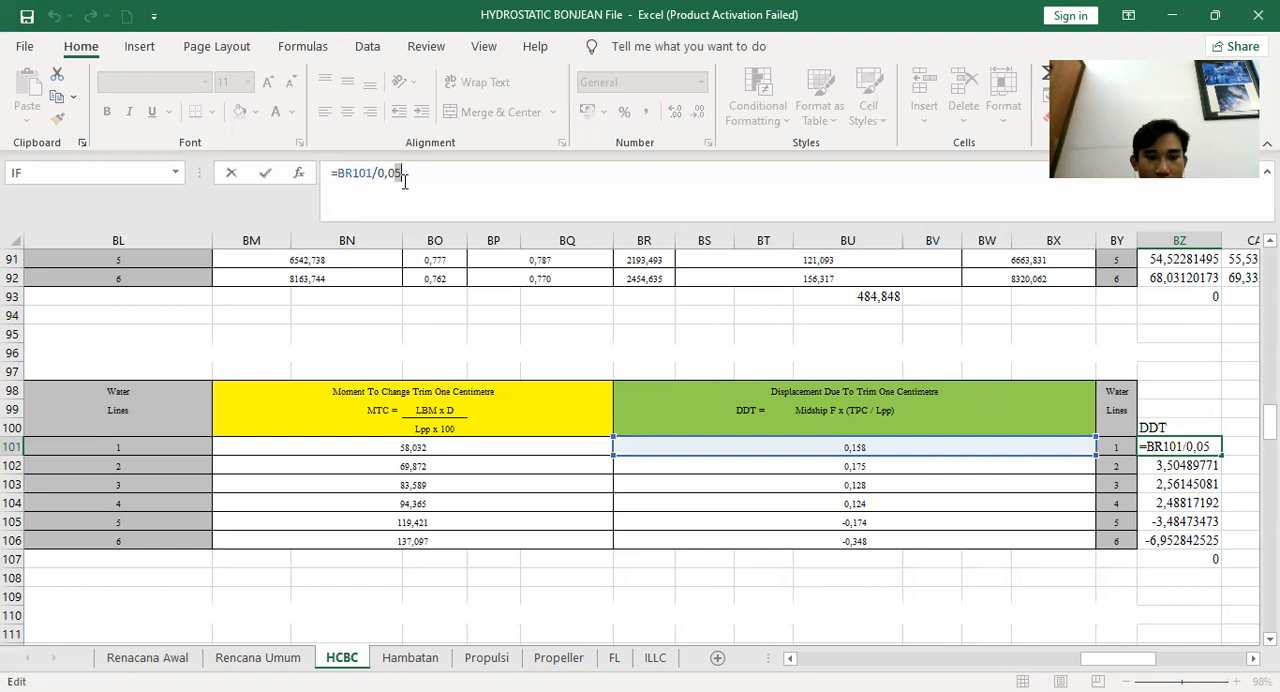
key(Return)
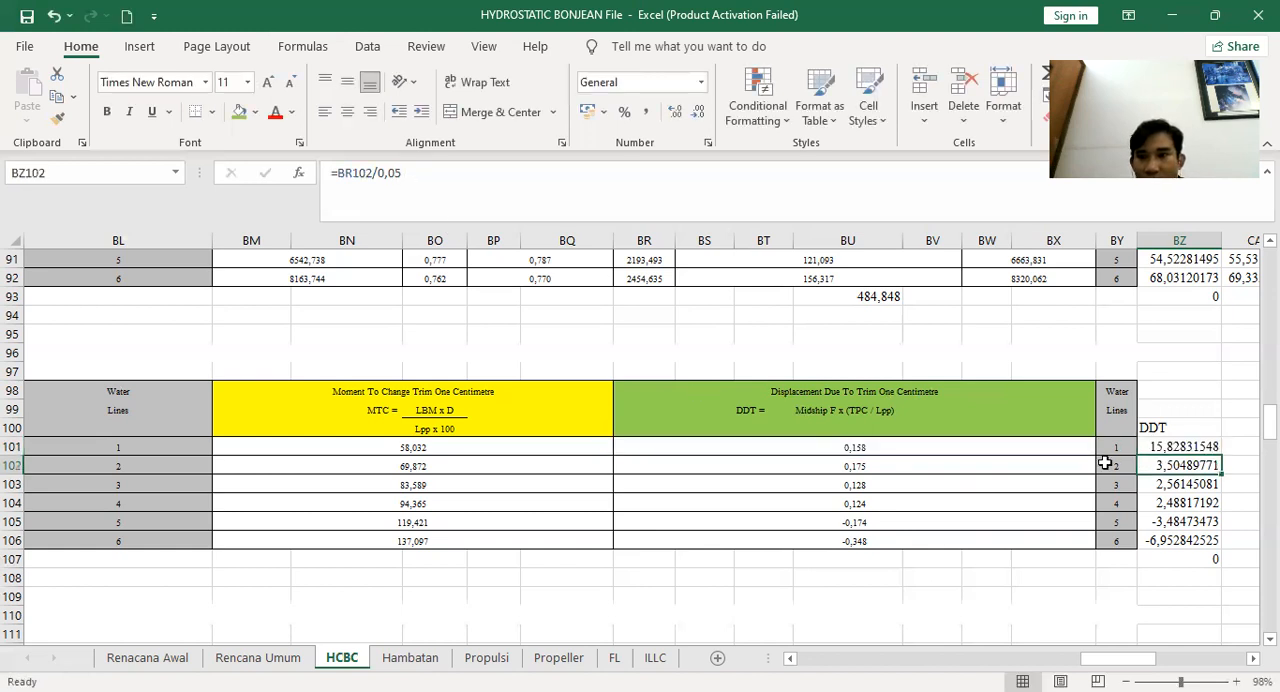
Undo the first DDT formula change and check the first two DDT values in the column
key(ctrl+z)
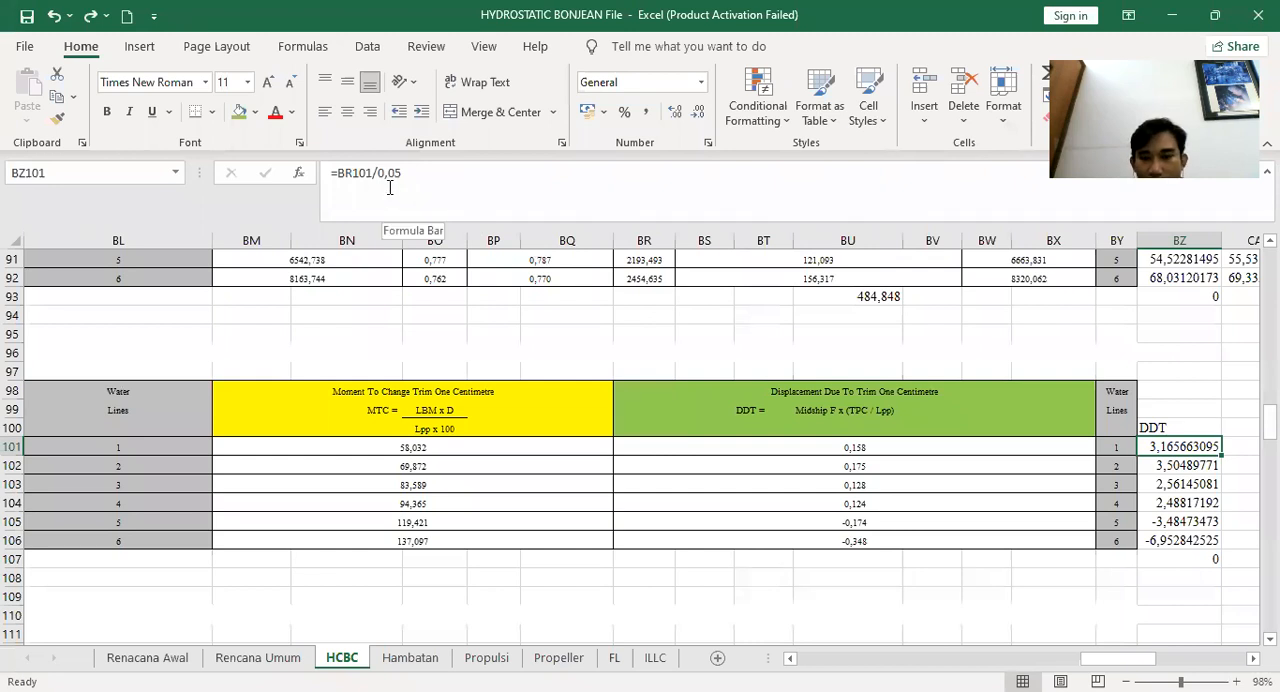
click(1168, 463)
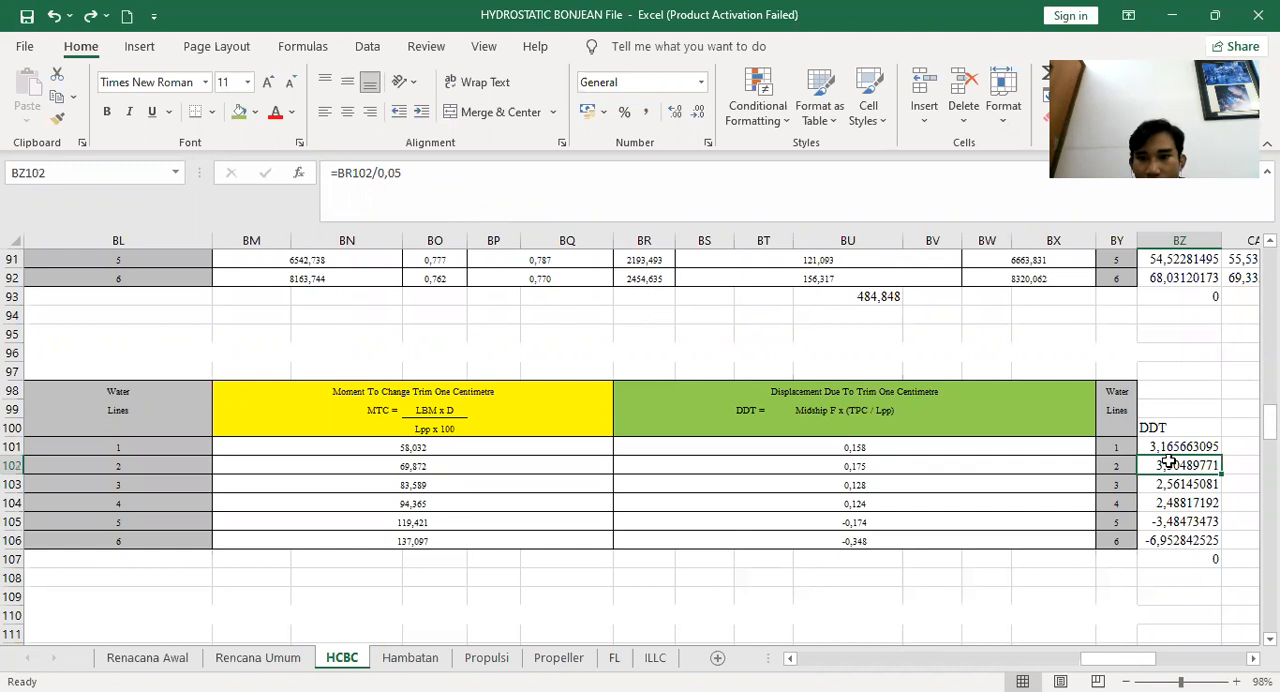
click(1172, 446)
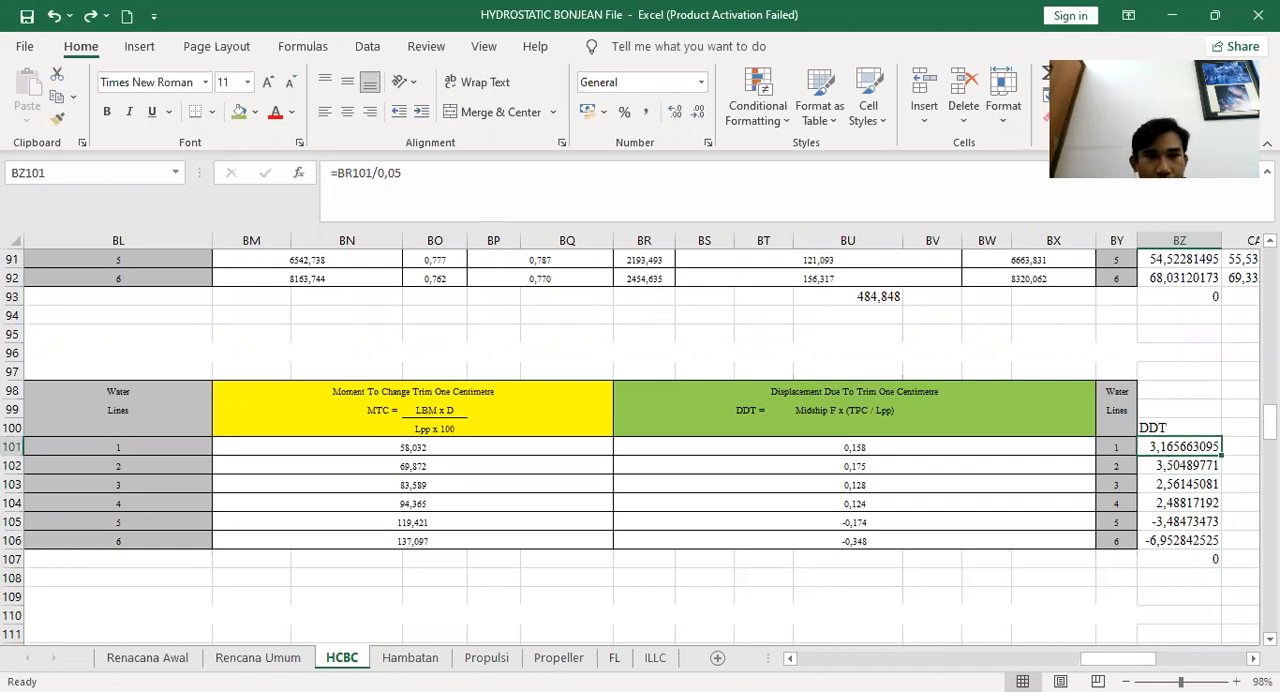
Switch to the drawing and draw a 3.165 line from the midship line along the first waterline, ending with a short tick
key(alt+Tab)
click(26, 88)
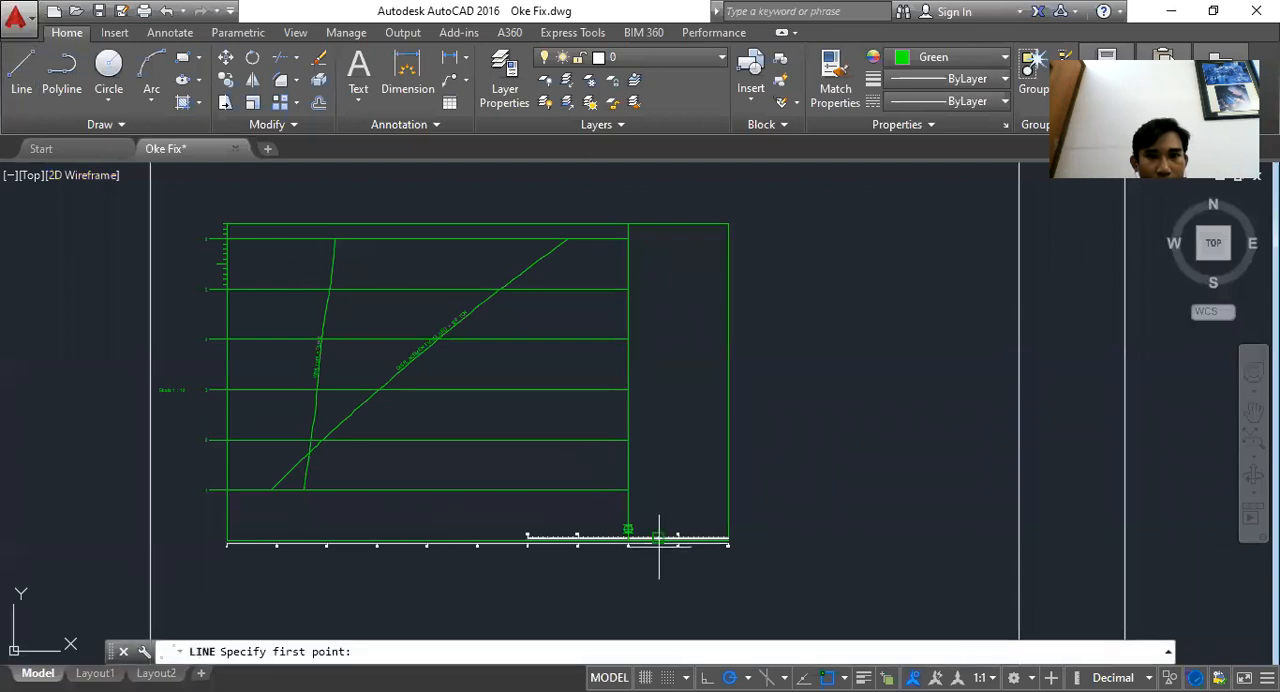
scroll(659, 540, up, 4)
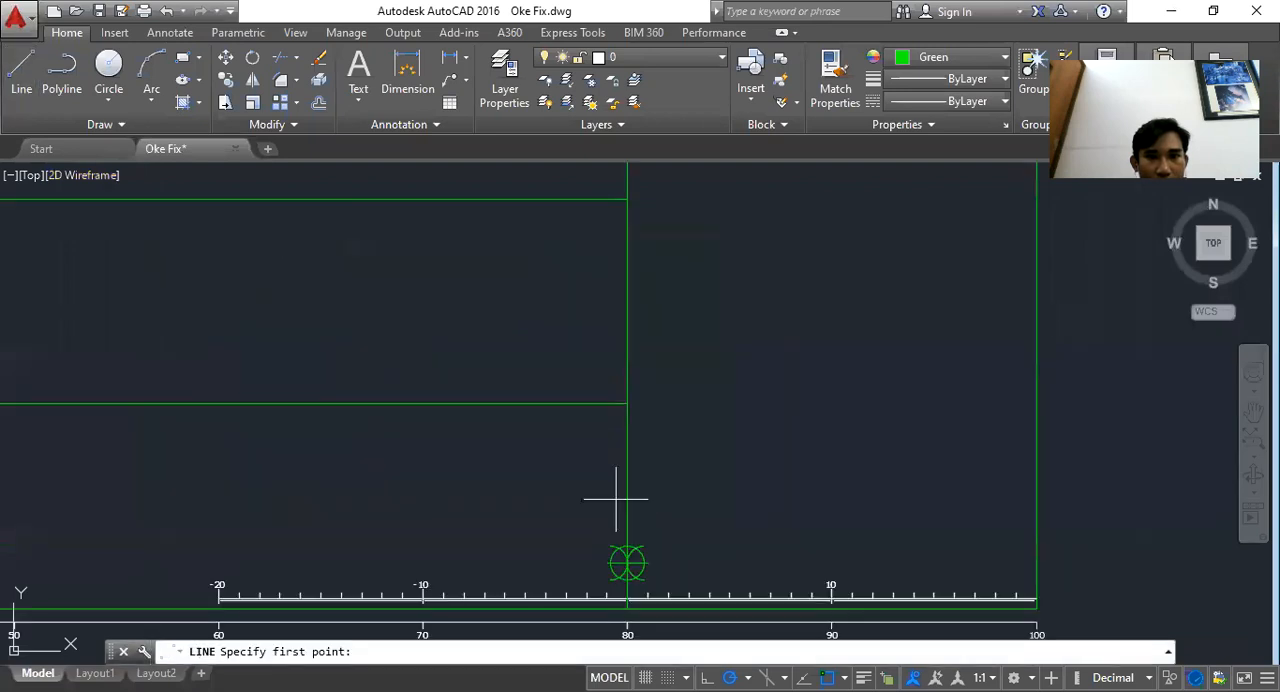
click(627, 404)
text(3.165)
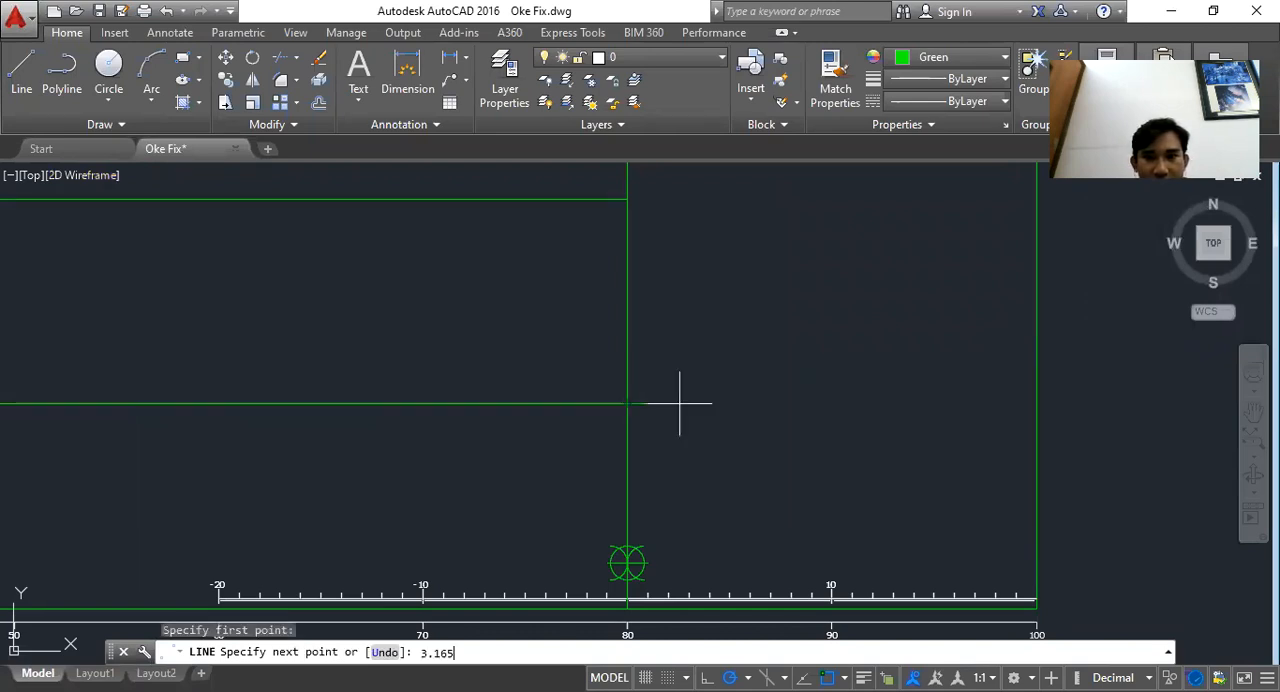
key(Return)
scroll(679, 404, up, 4)
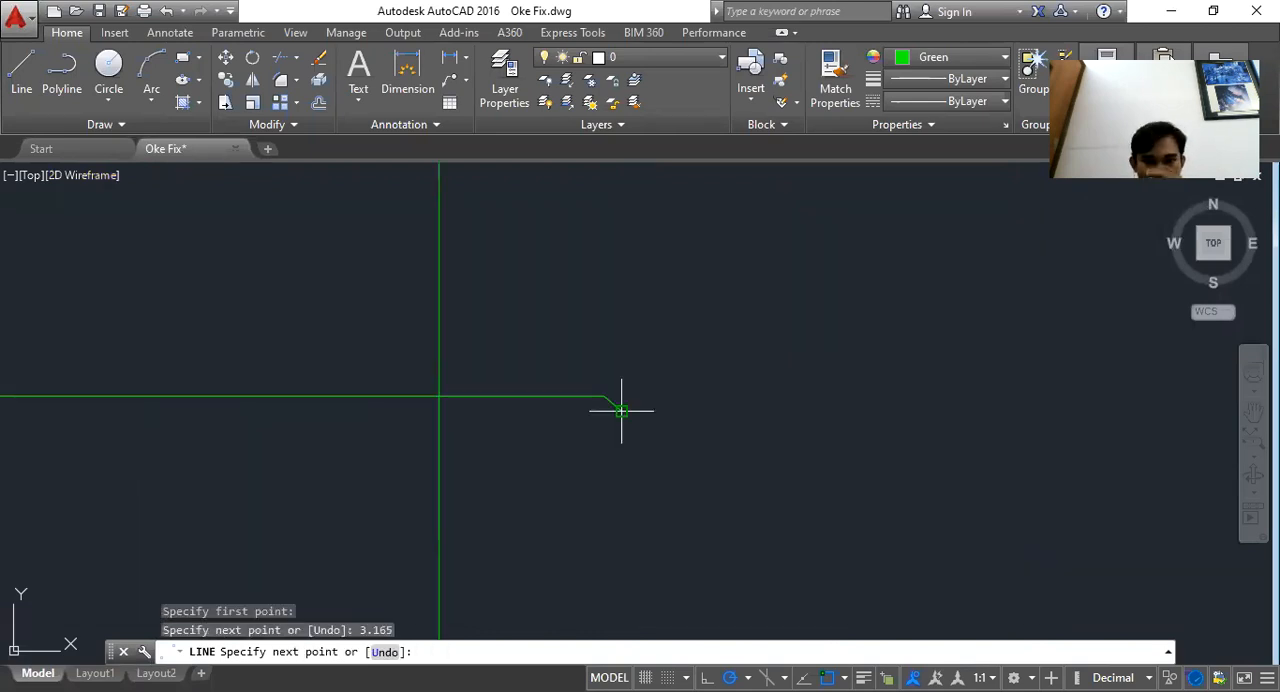
click(621, 411)
key(Escape)
scroll(757, 410, down, 5)
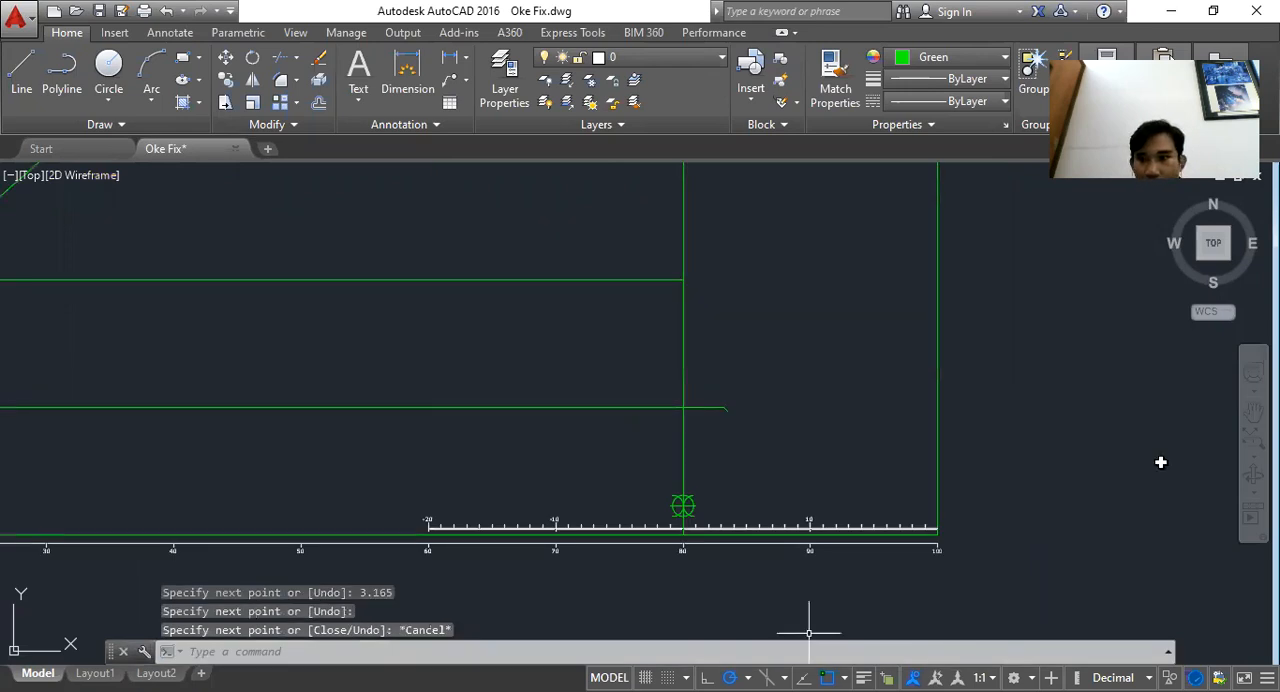
Check the second DDT value and draw a 3.50 line from the midship line along the second waterline
key(alt+Tab)
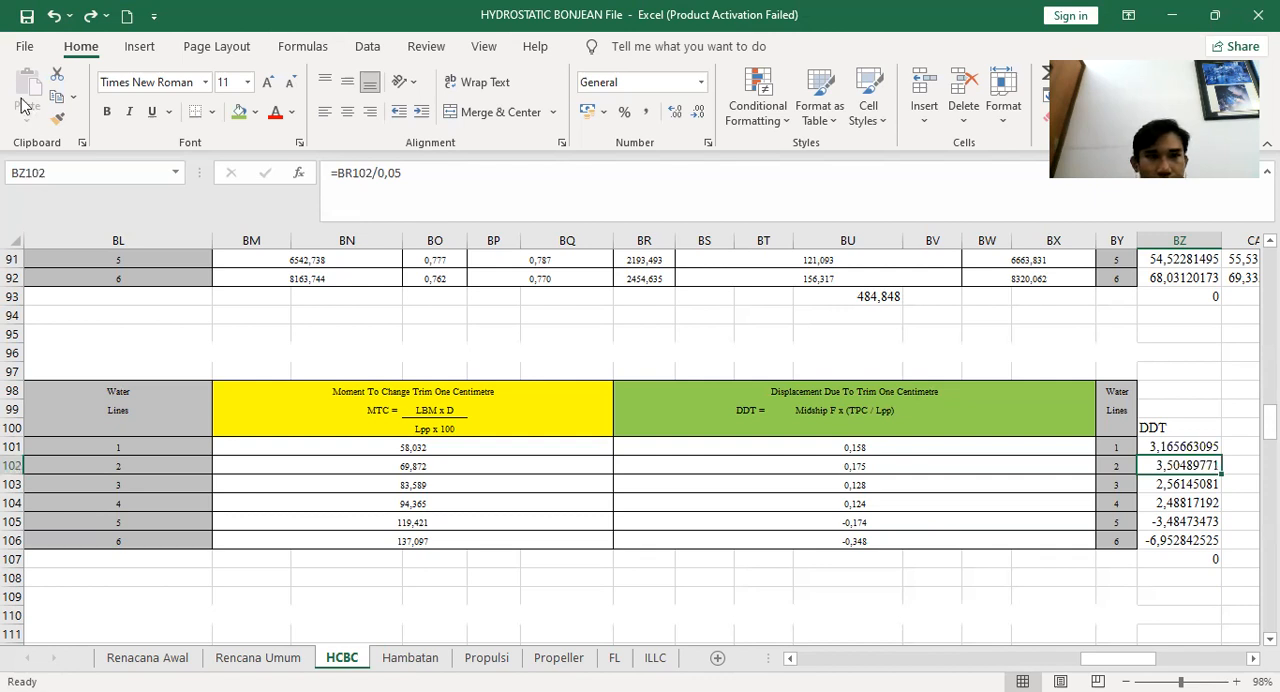
key(alt+Tab)
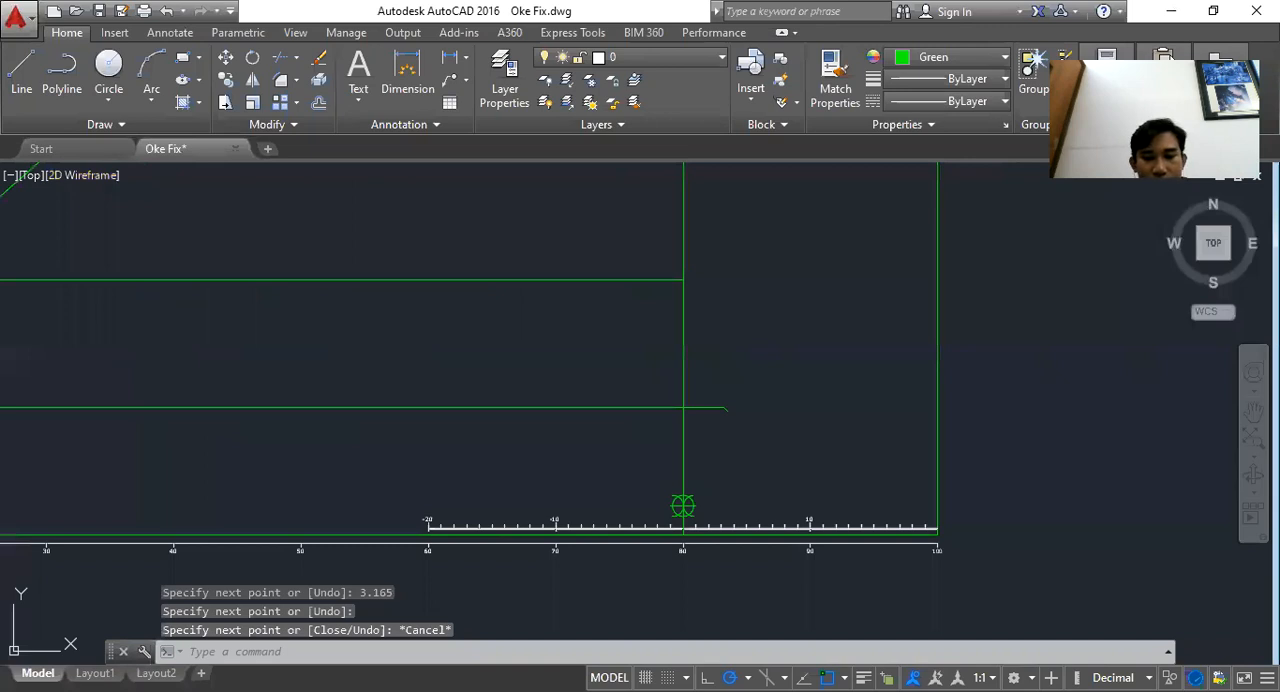
text(l)
key(Return)
click(683, 280)
text(3.50)
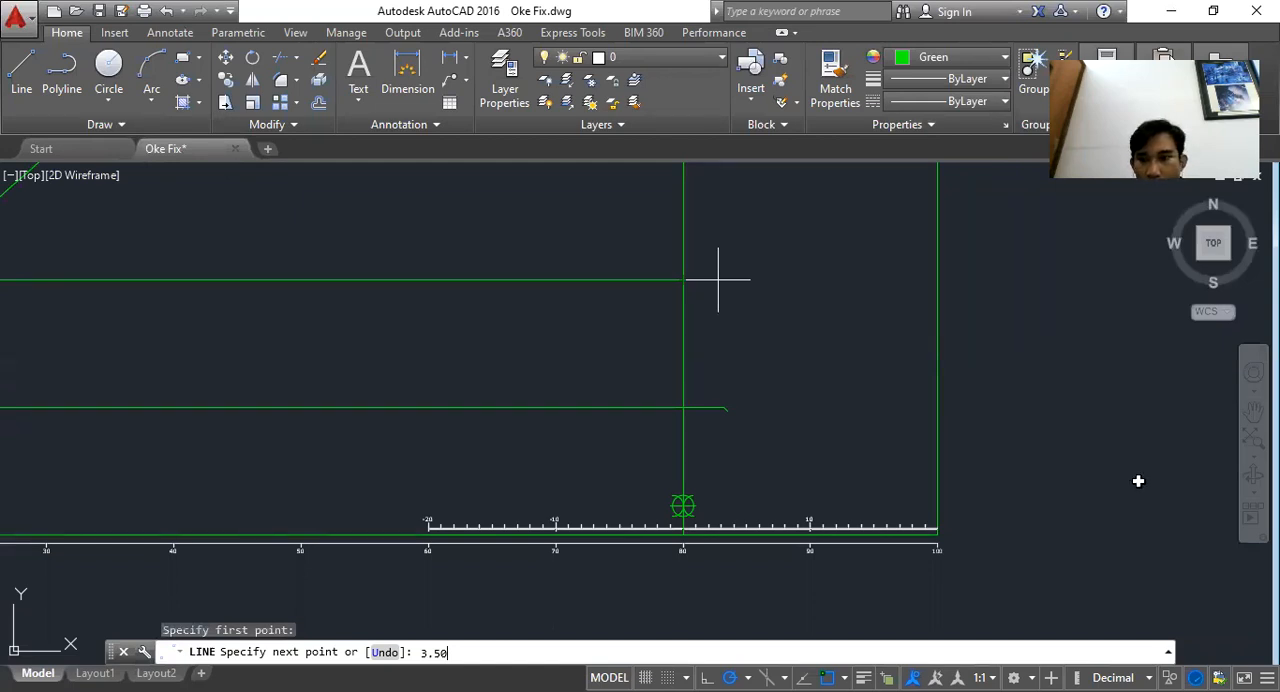
Check the third DDT value and draw a 2.56 line from the midship line along the third waterline
key(alt+Tab)
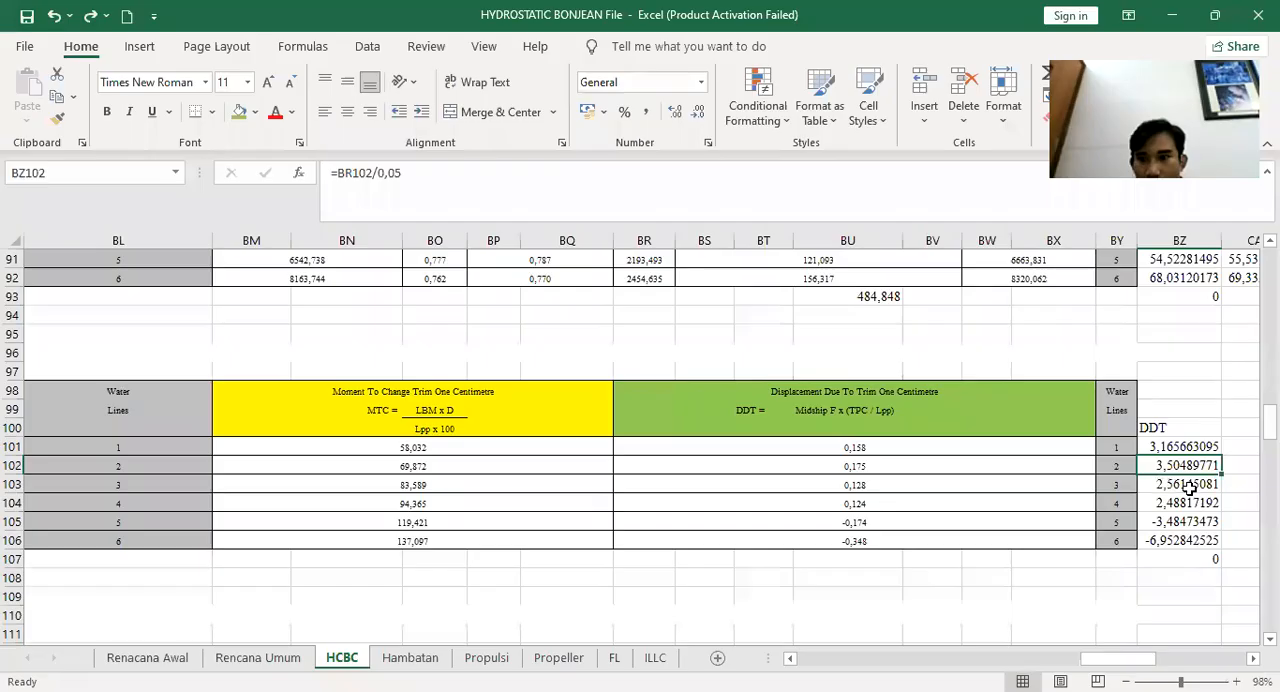
click(1205, 487)
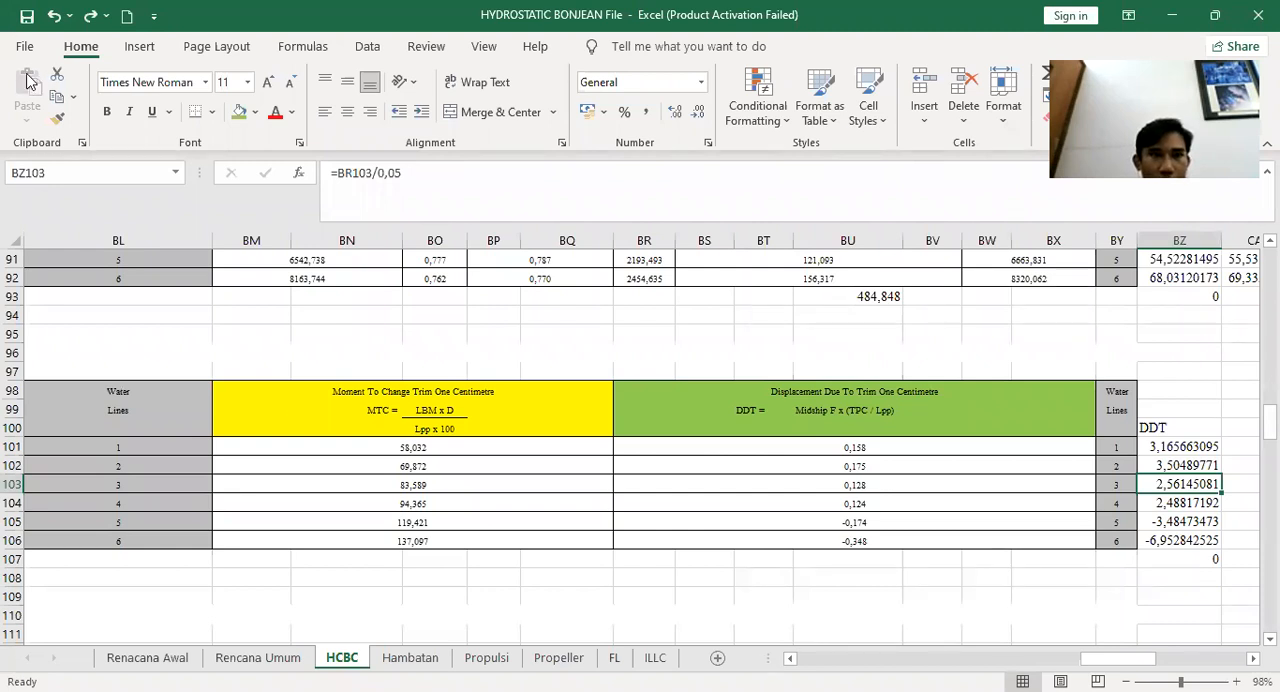
key(alt+Tab)
scroll(607, 387, down, 3)
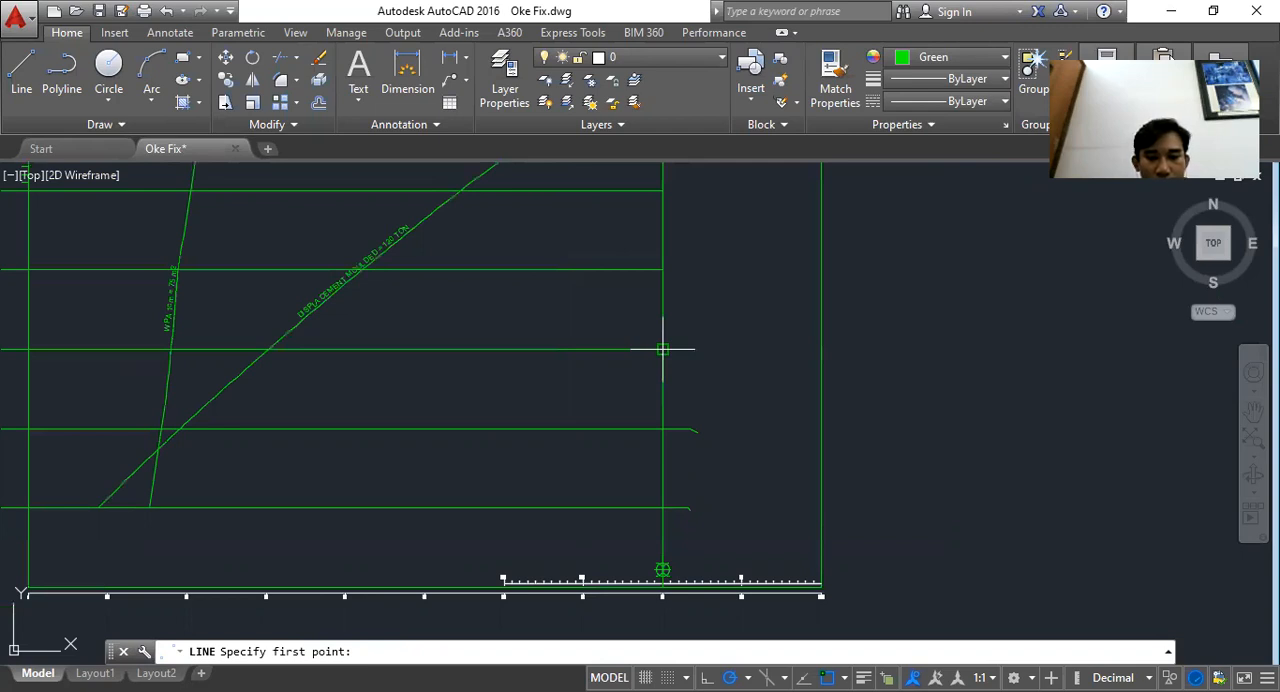
click(662, 349)
text(2.56)
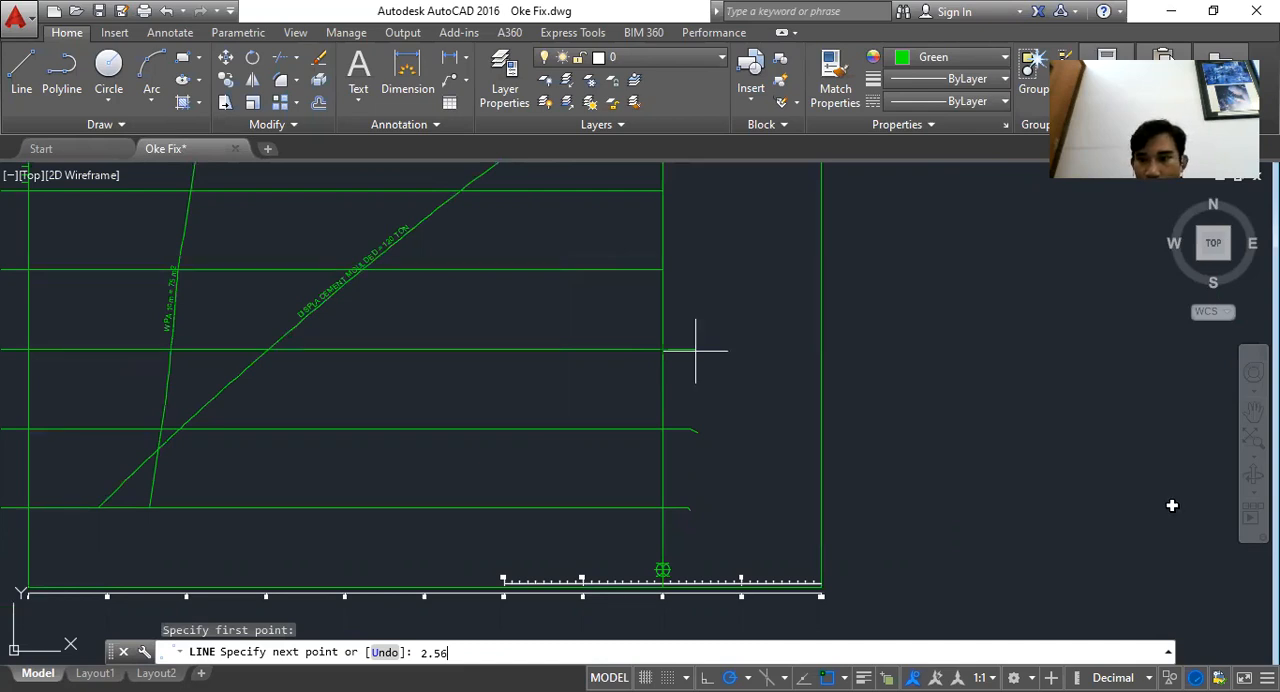
Check the fourth DDT value and draw a 2.488 line from the midship line along the fourth waterline with an end tick
key(alt+Tab)
key(Down)
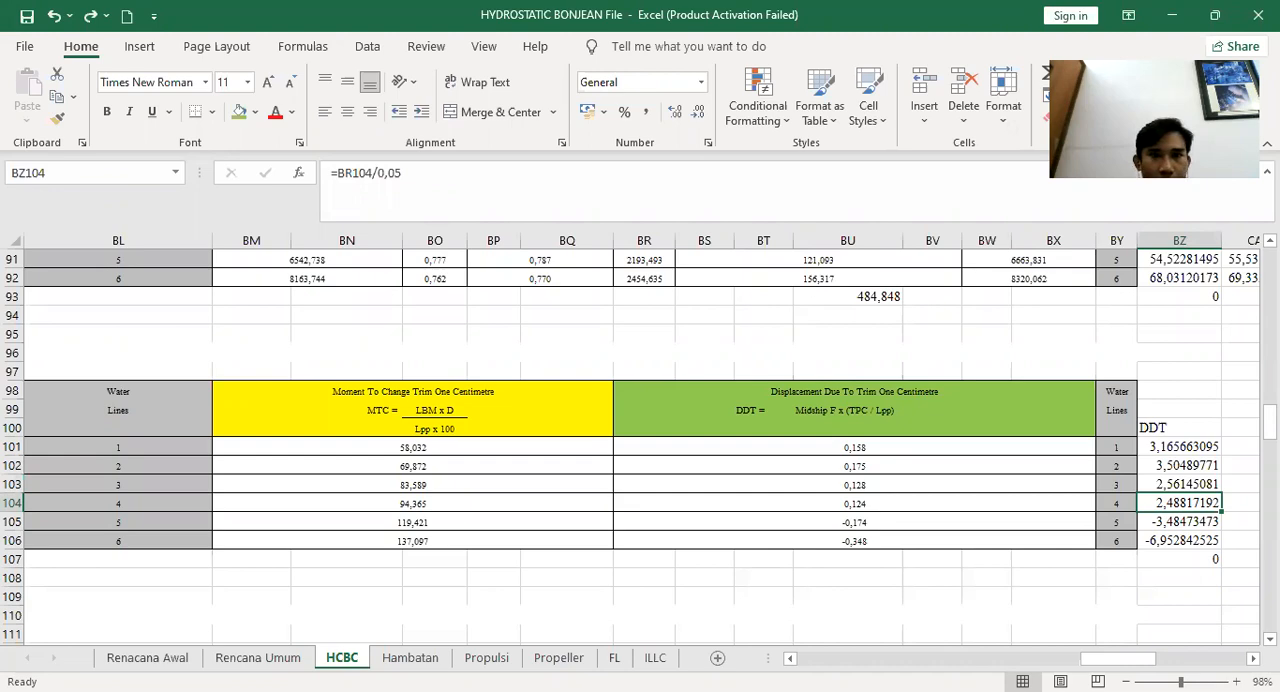
key(alt+Tab)
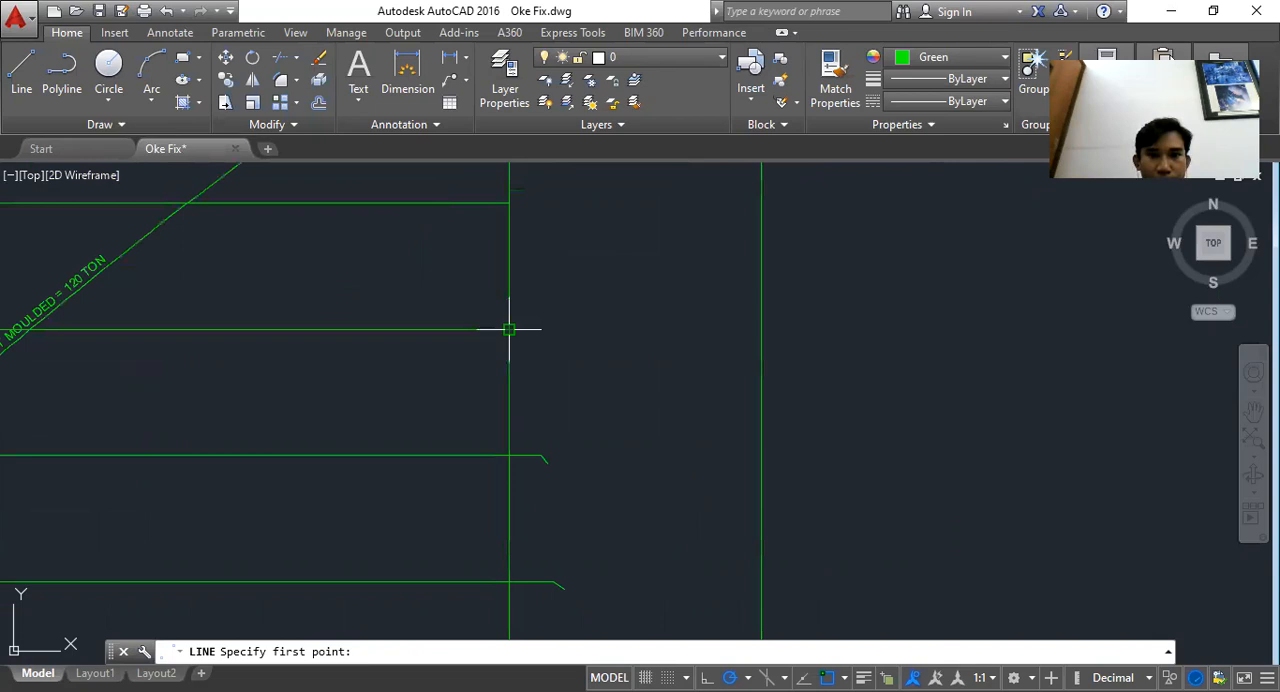
click(509, 329)
text(2.48)
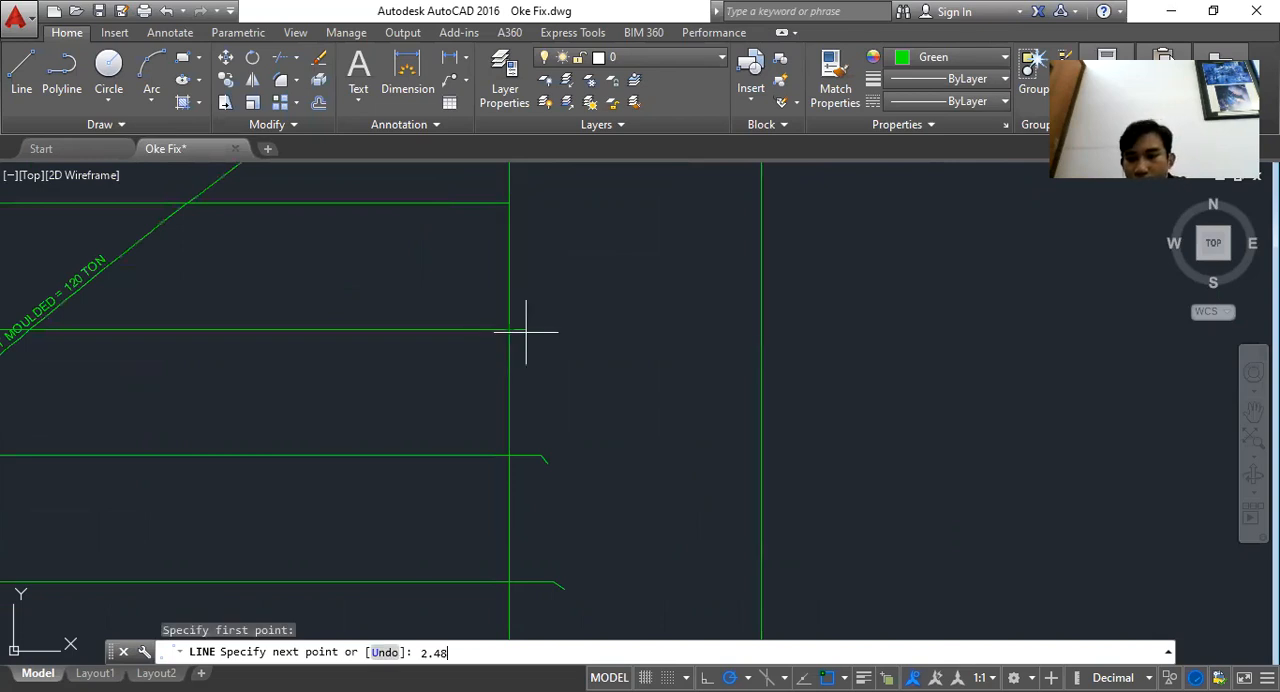
text(8)
key(Return)
scroll(546, 339, up, 2)
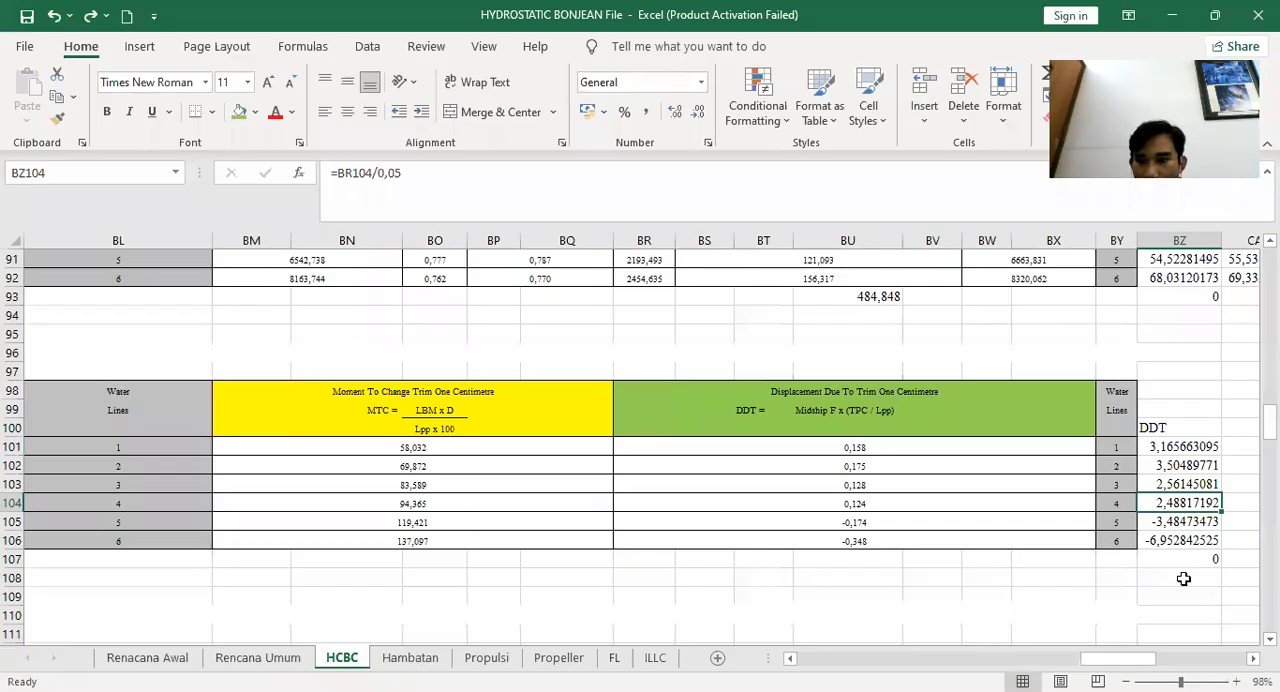
click(1172, 522)
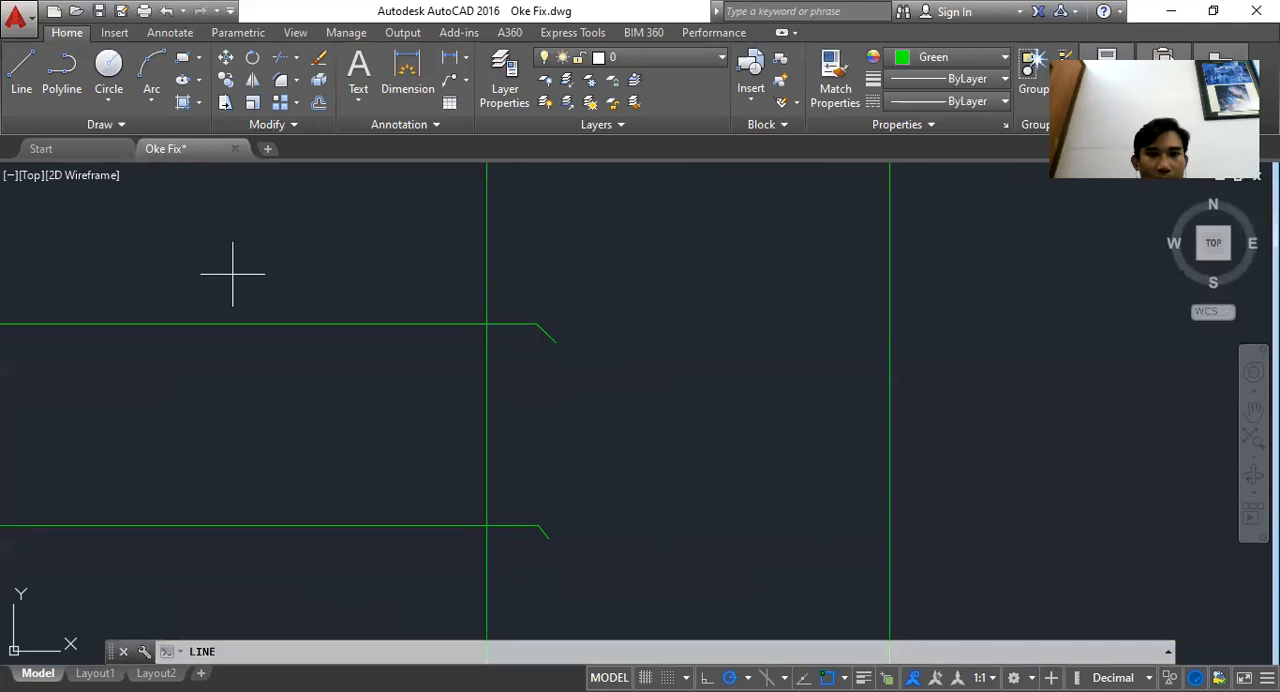
Draw a 3.484 line from the midship line along the fifth waterline for the fifth DDT point
key(Return)
scroll(525, 390, down, 3)
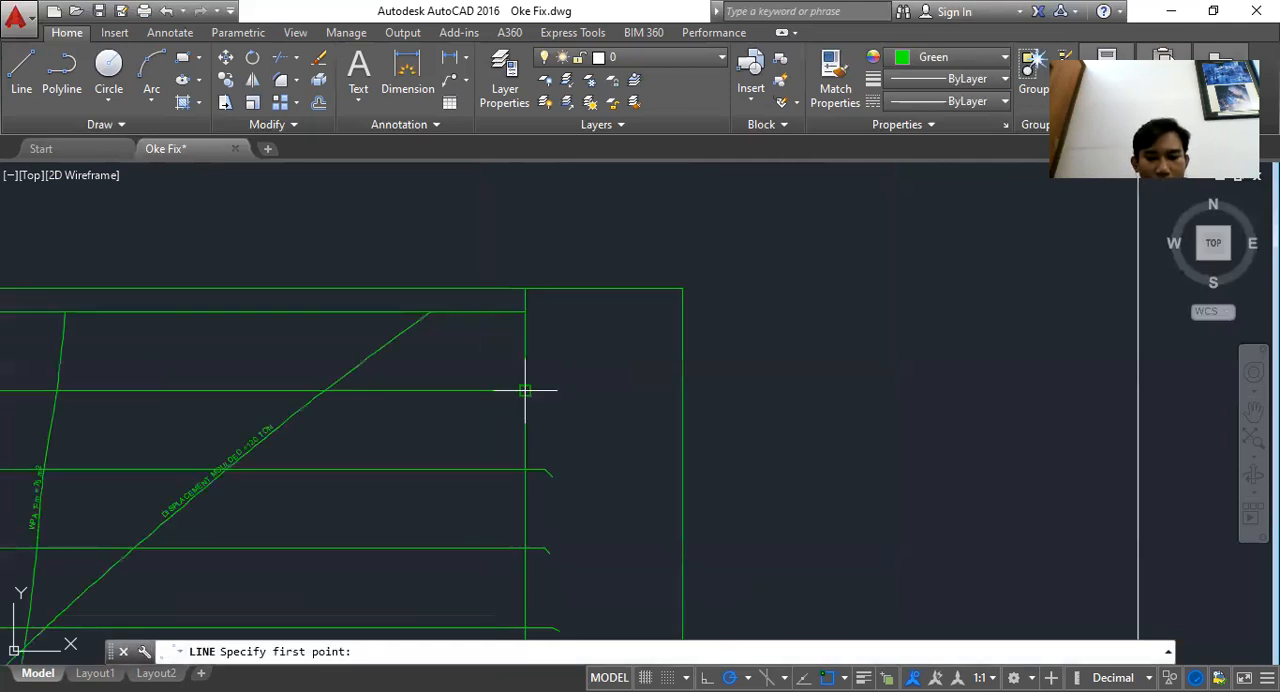
click(525, 390)
scroll(482, 390, up, 4)
text(3.484)
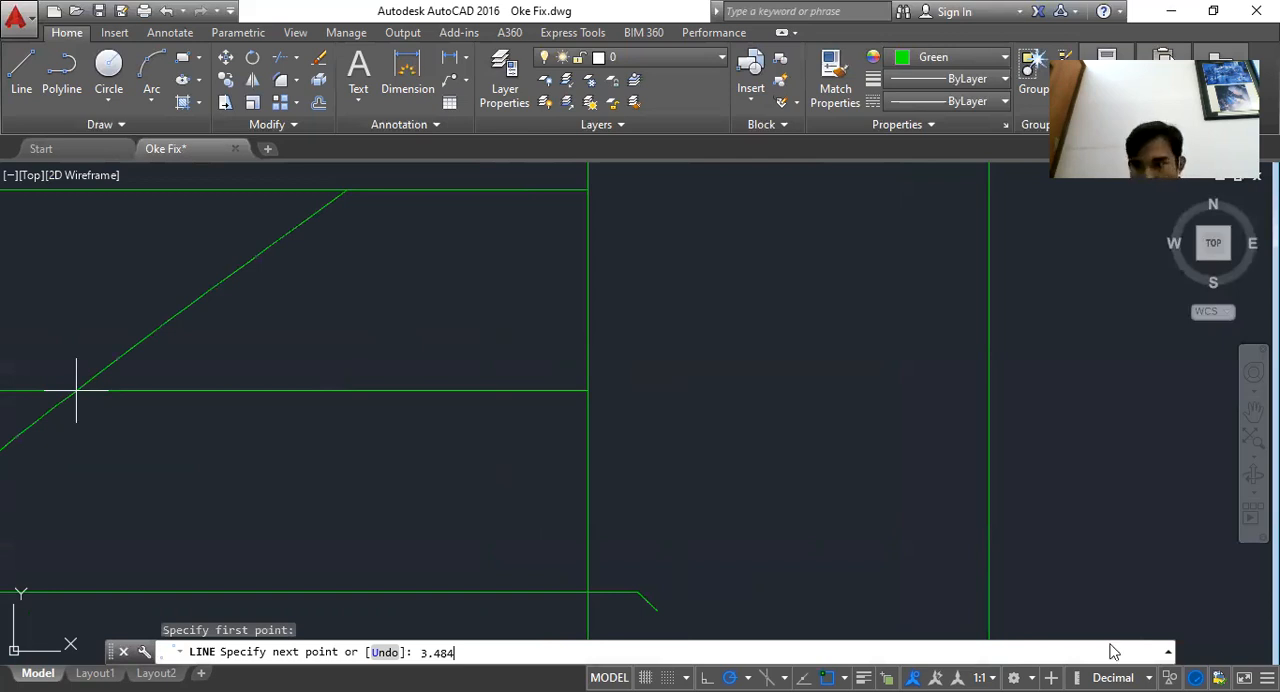
Check the sixth DDT value and draw a 6.9522 line from the midship line along the sixth waterline with an end tick
key(alt+Tab)
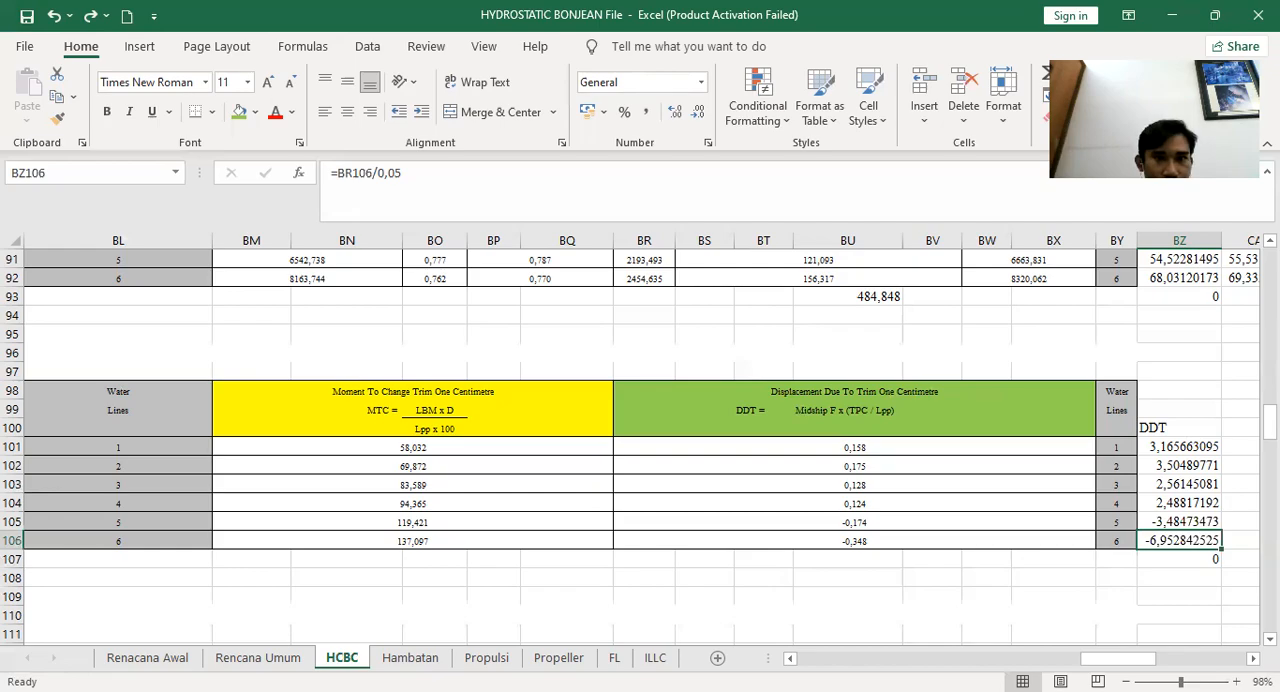
key(alt+Tab)
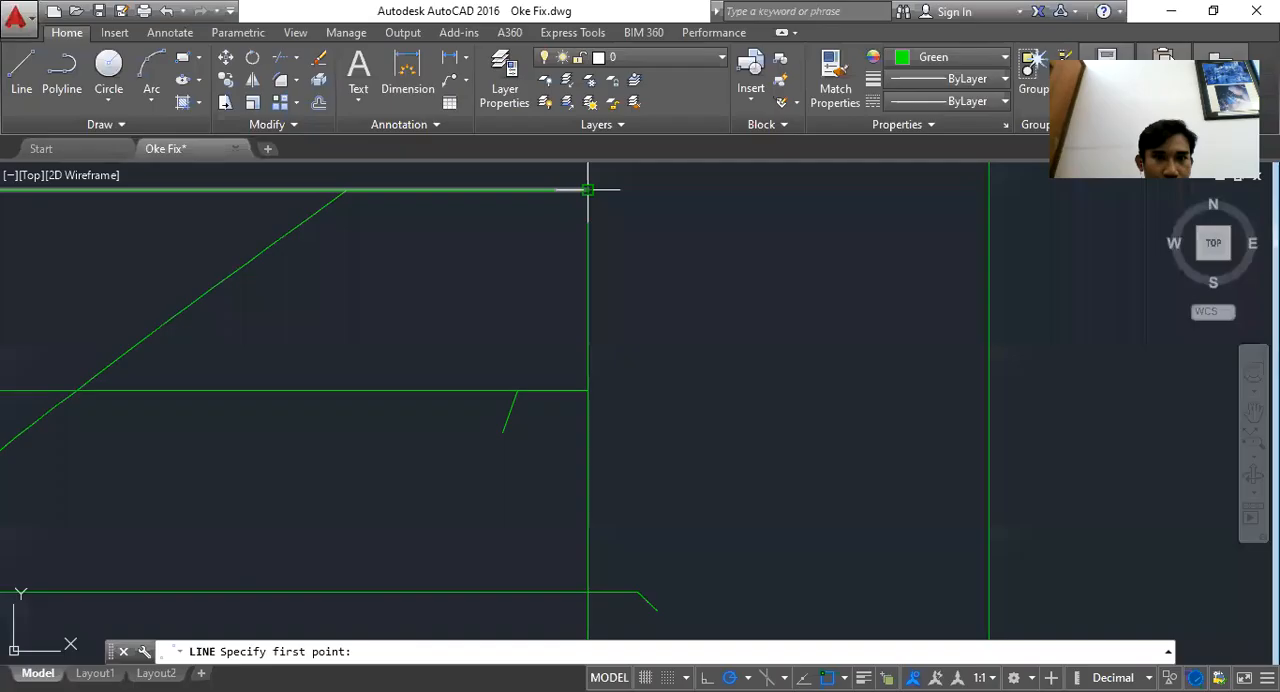
click(588, 189)
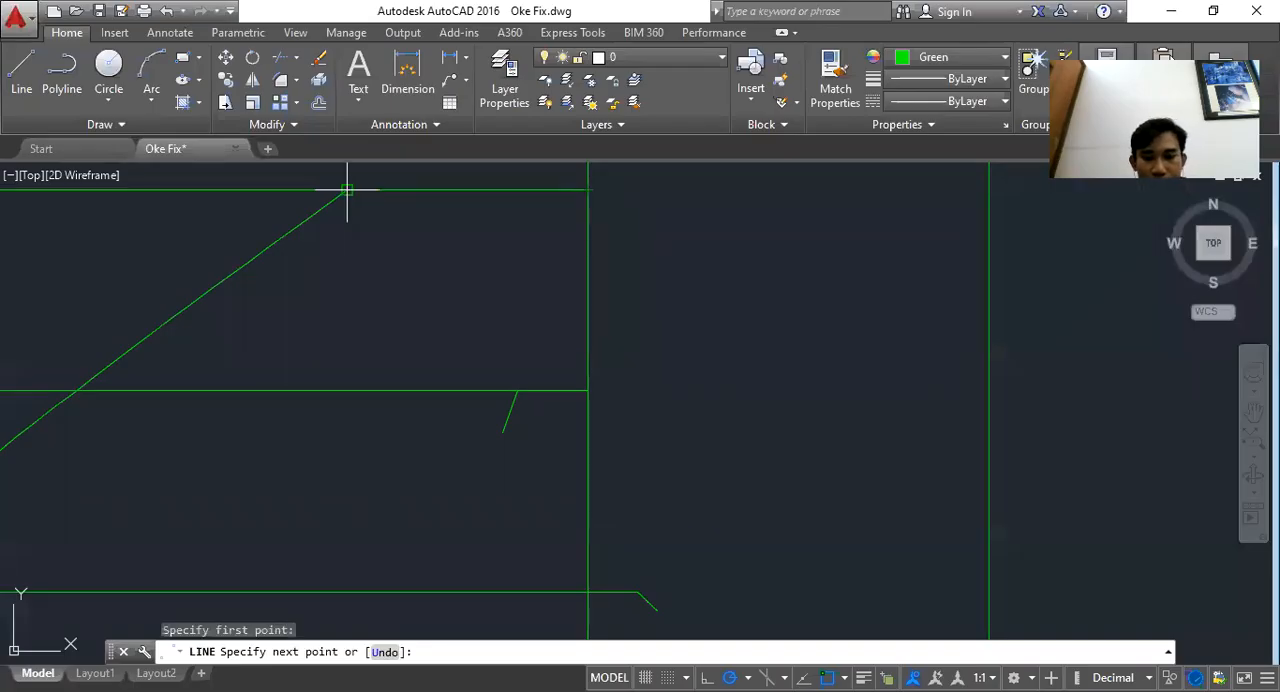
text(6.952)
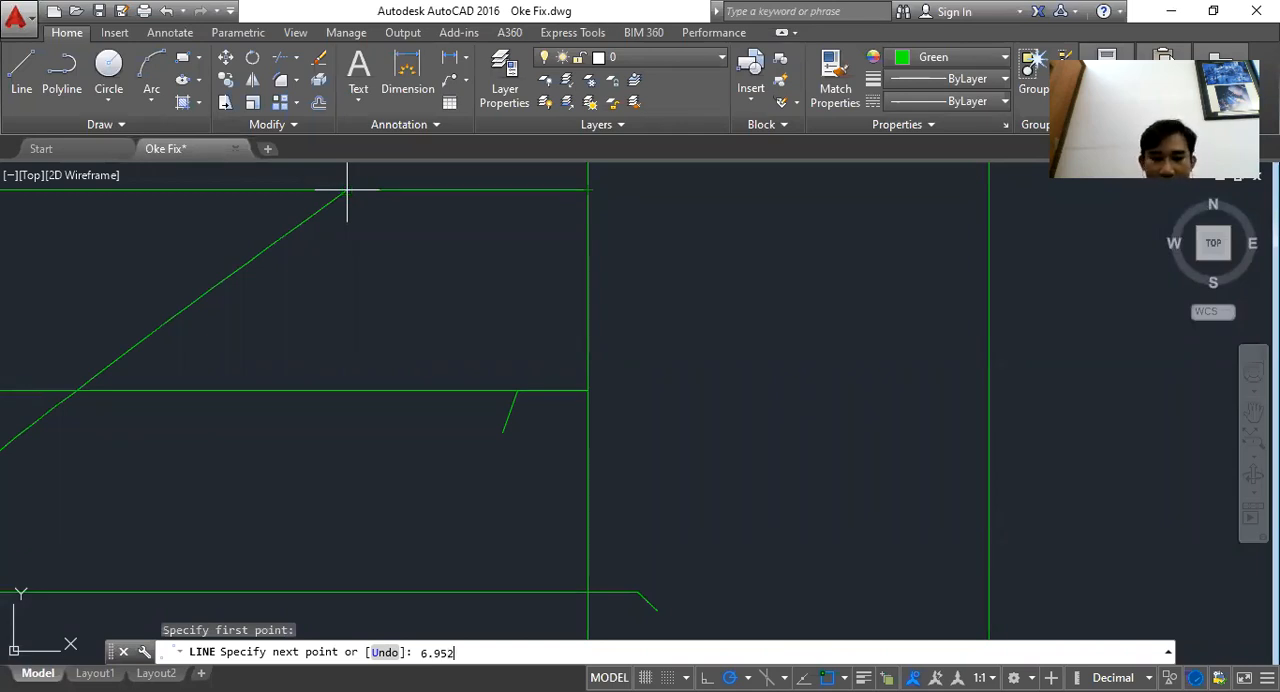
text(2)
key(Return)
click(457, 222)
key(Escape)
Draw a spline through the ends of the DDT lines to form the DDT curve
text(`)
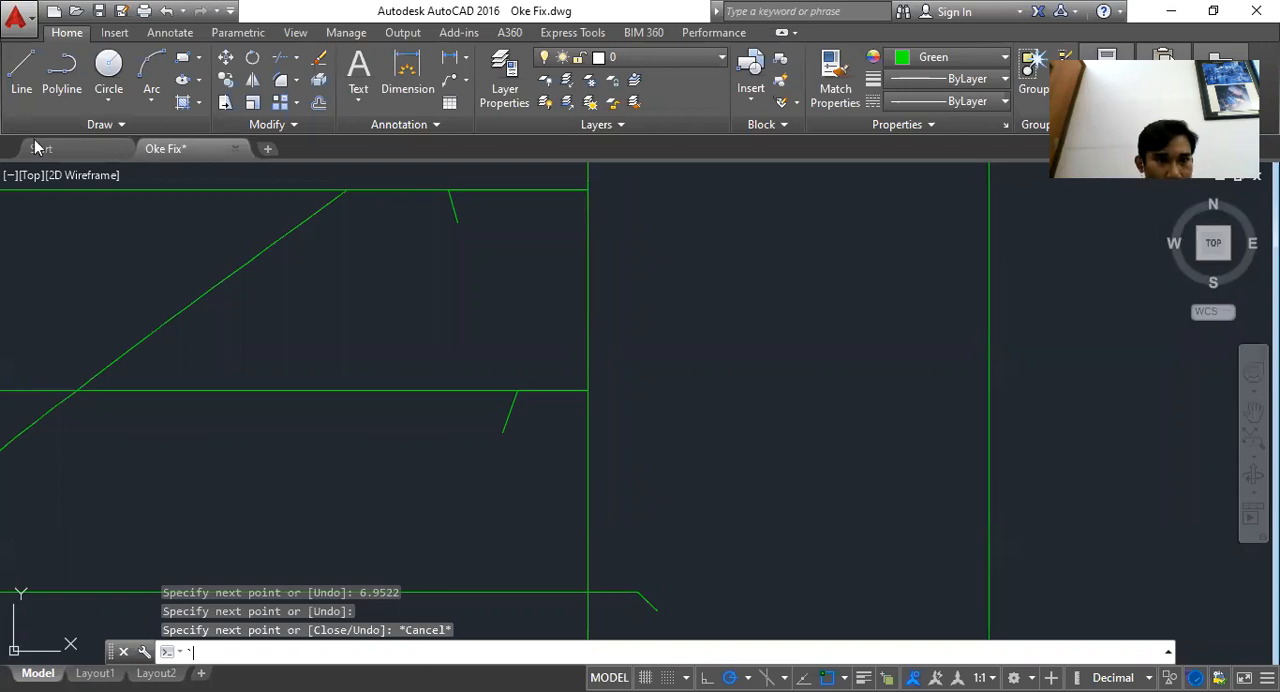
key(Escape)
key(Escape)
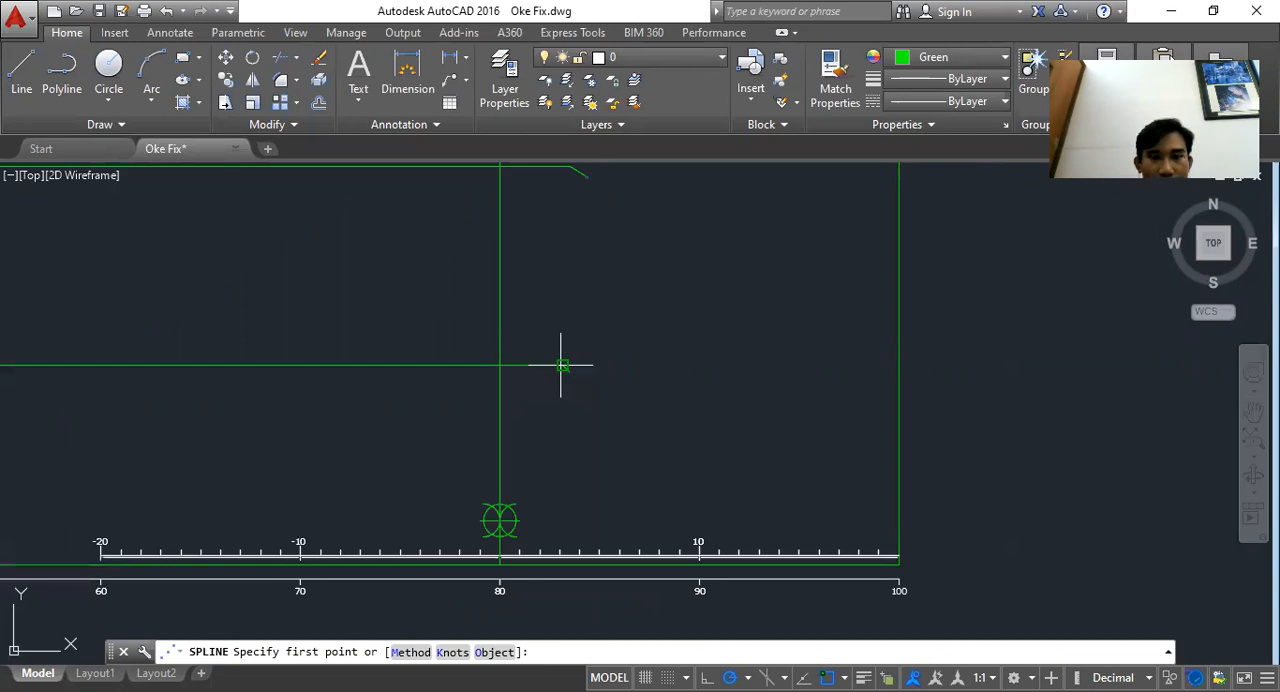
click(561, 366)
scroll(561, 366, up, 5)
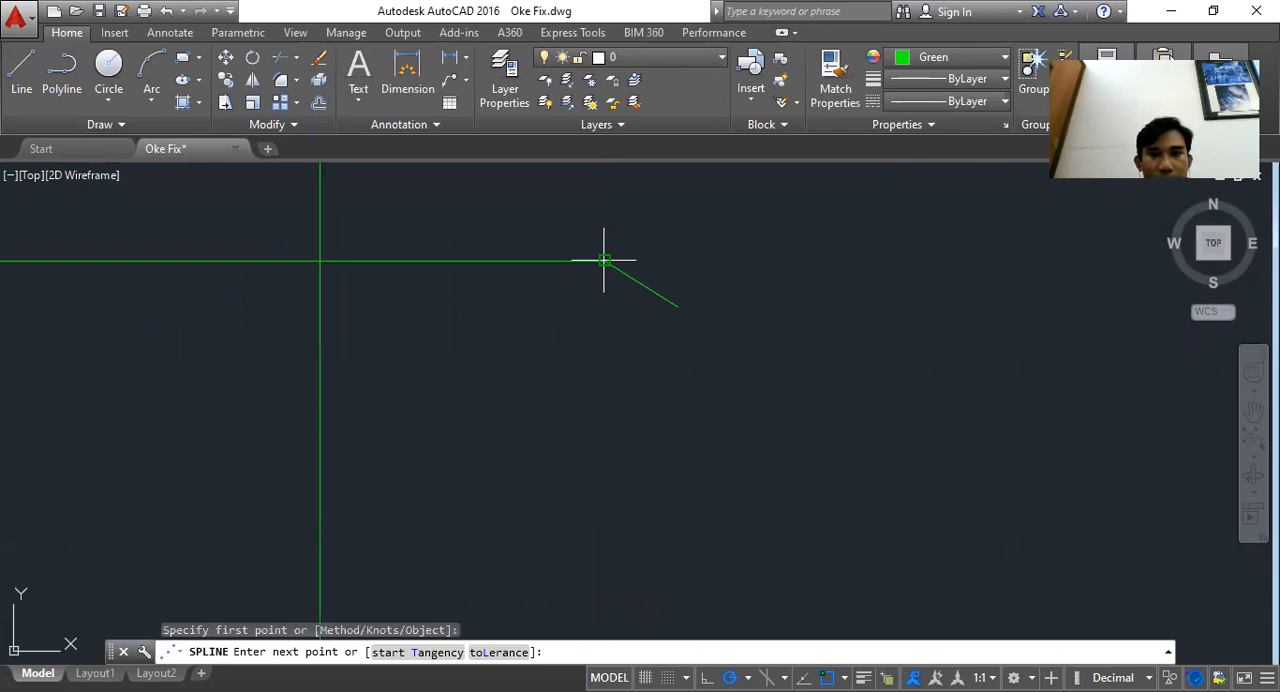
click(604, 260)
click(678, 307)
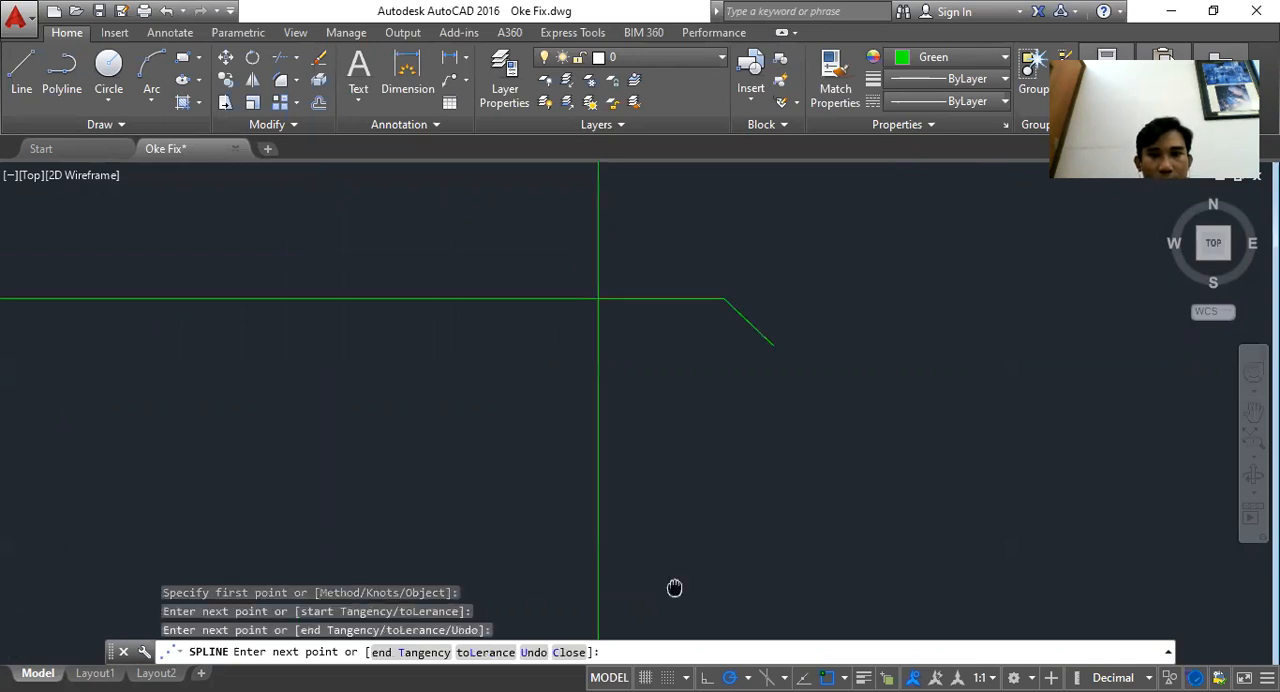
scroll(754, 375, up, 4)
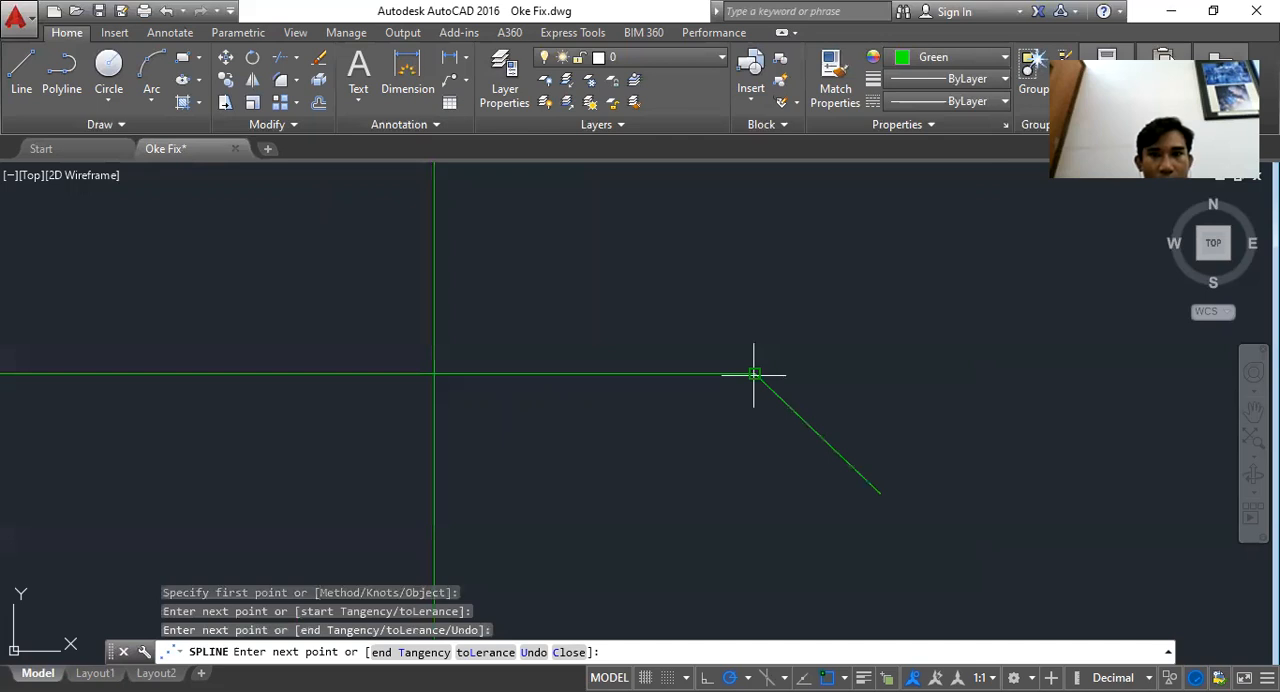
click(754, 375)
click(548, 202)
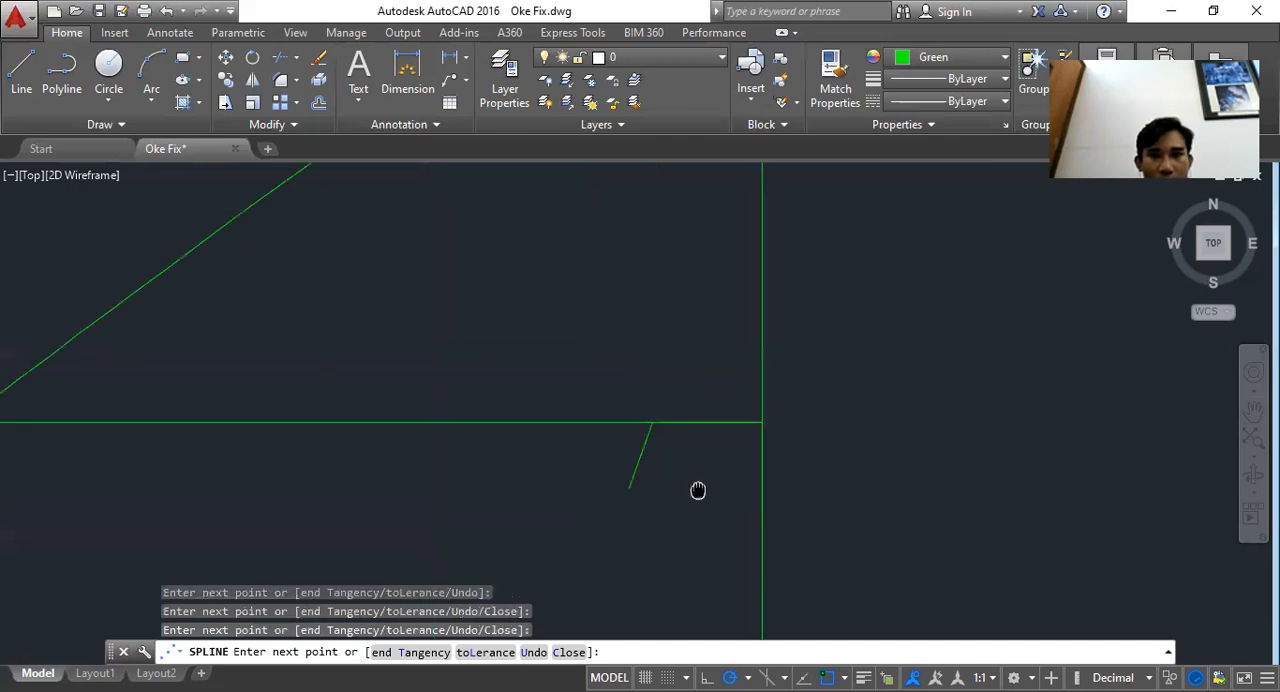
scroll(628, 343, up, 4)
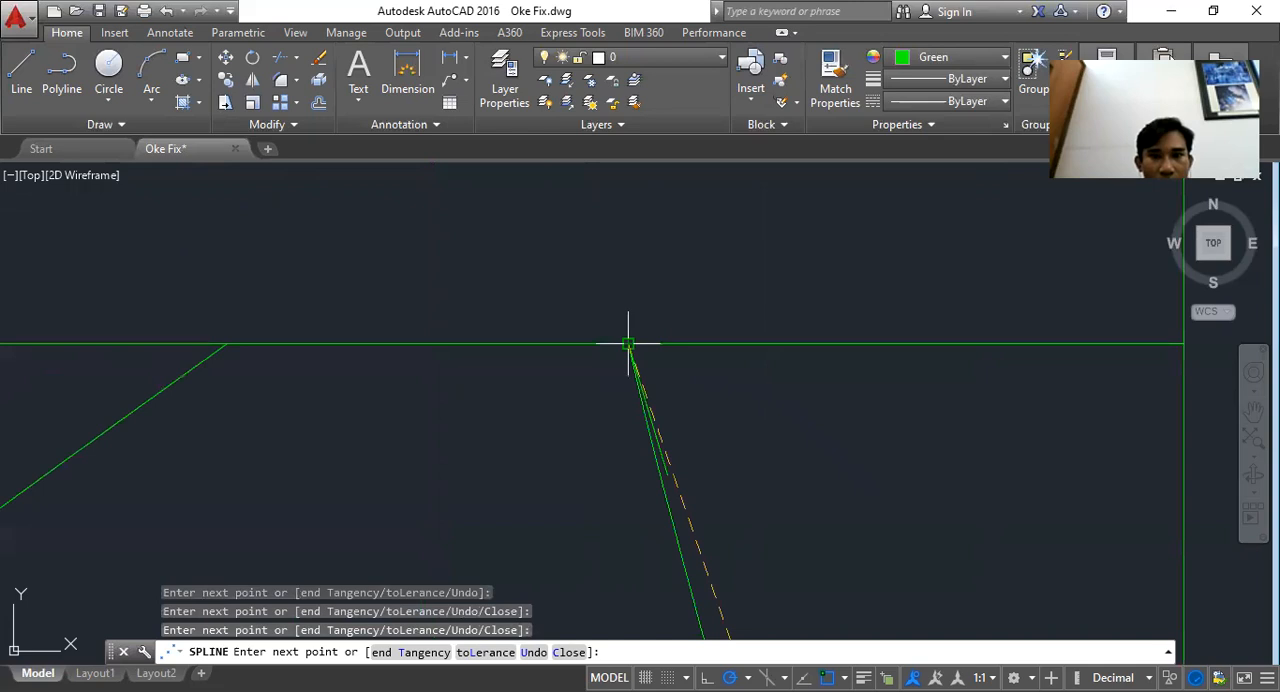
click(628, 343)
key(Return)
Delete the DDT construction lines and their end ticks along the waterlines beside the midship line
scroll(642, 329, down, 10)
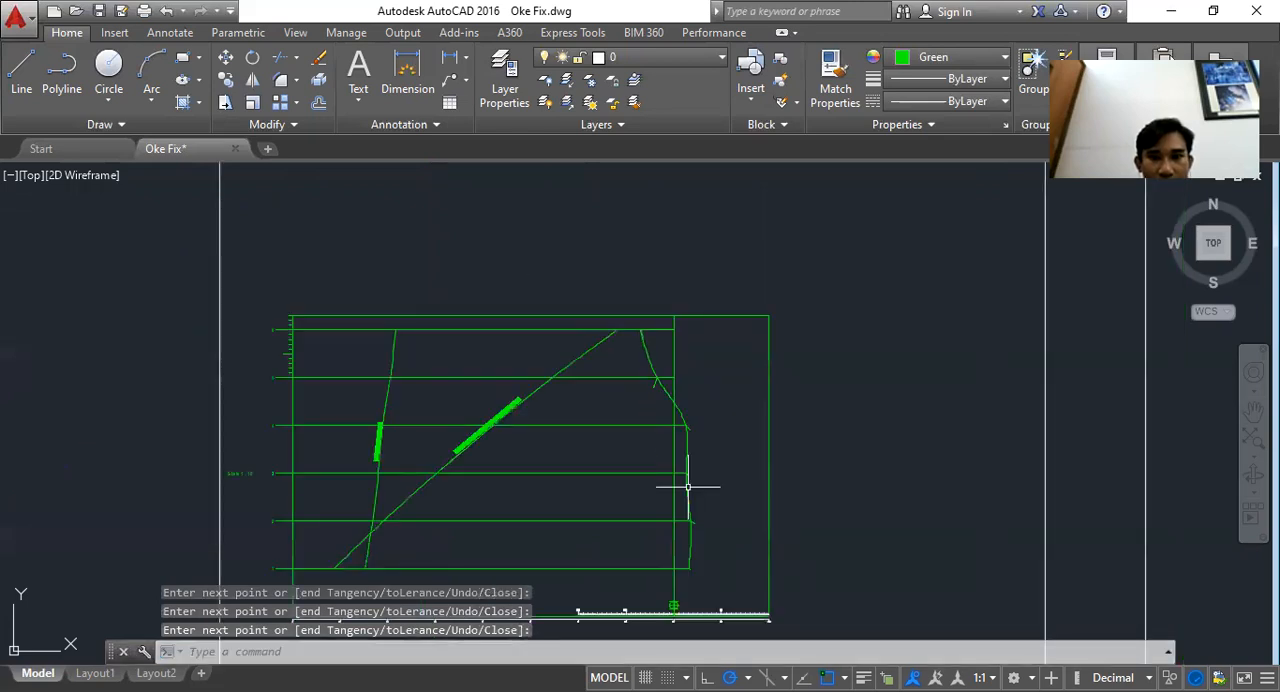
scroll(690, 512, up, 4)
click(716, 537)
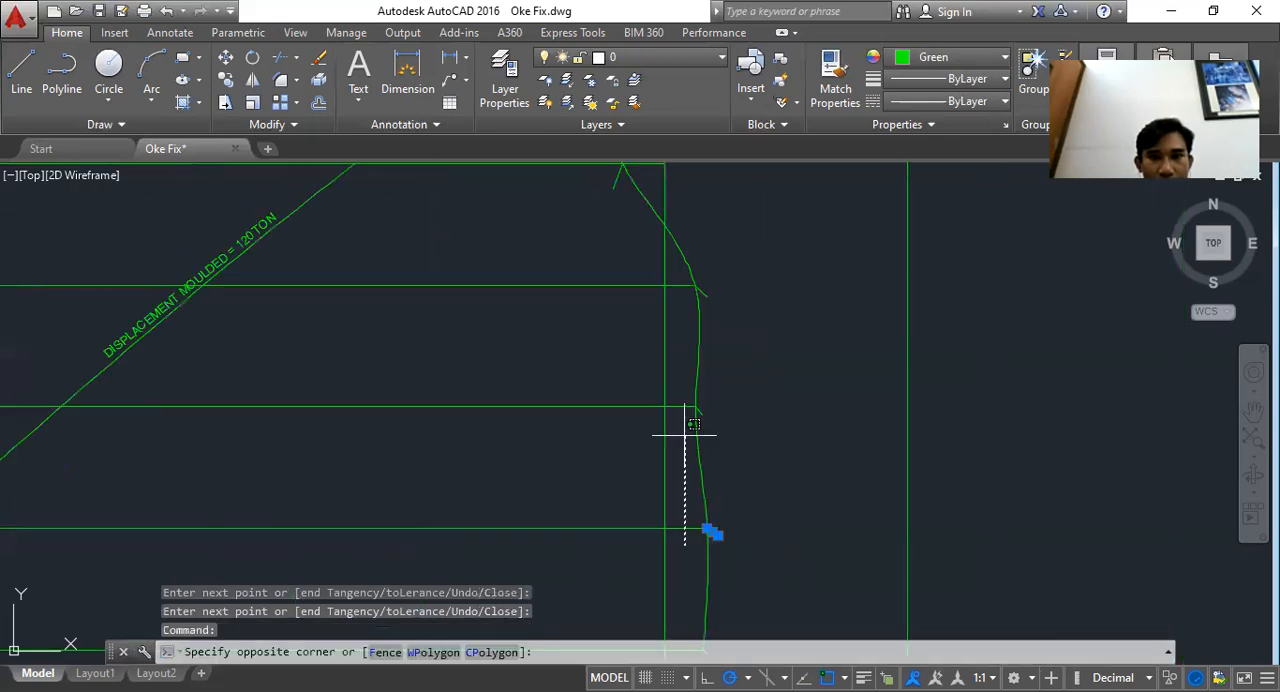
click(694, 286)
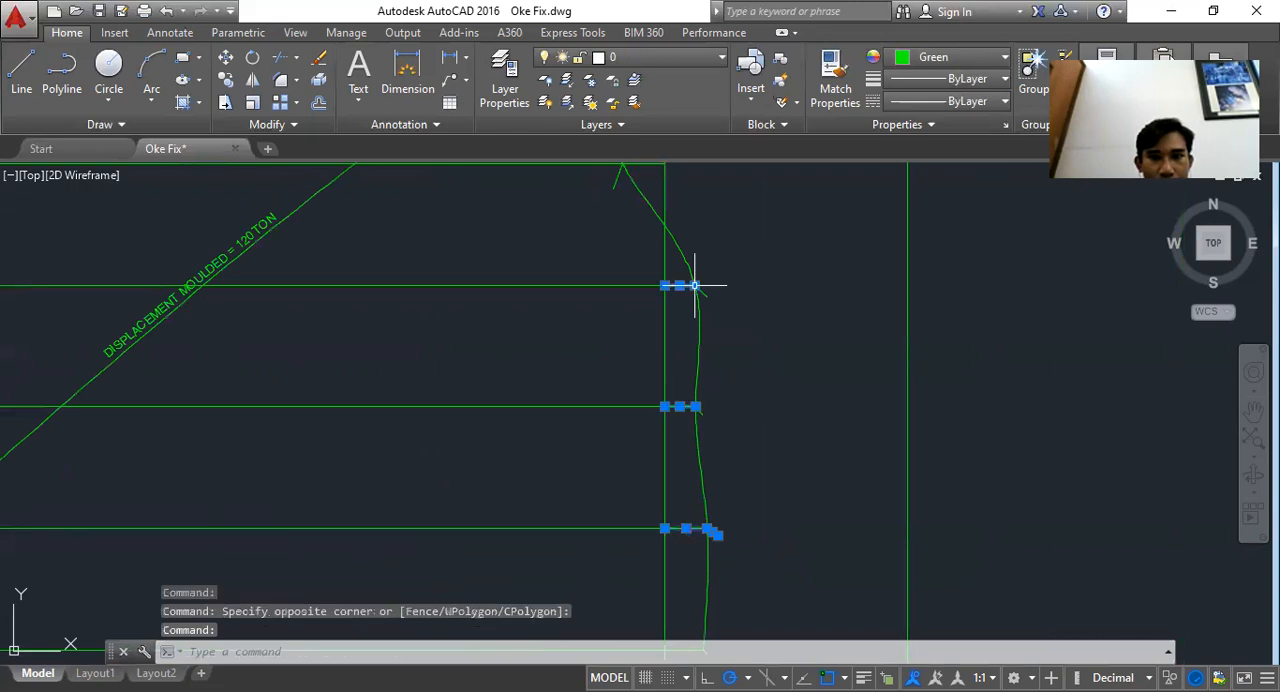
scroll(700, 292, up, 2)
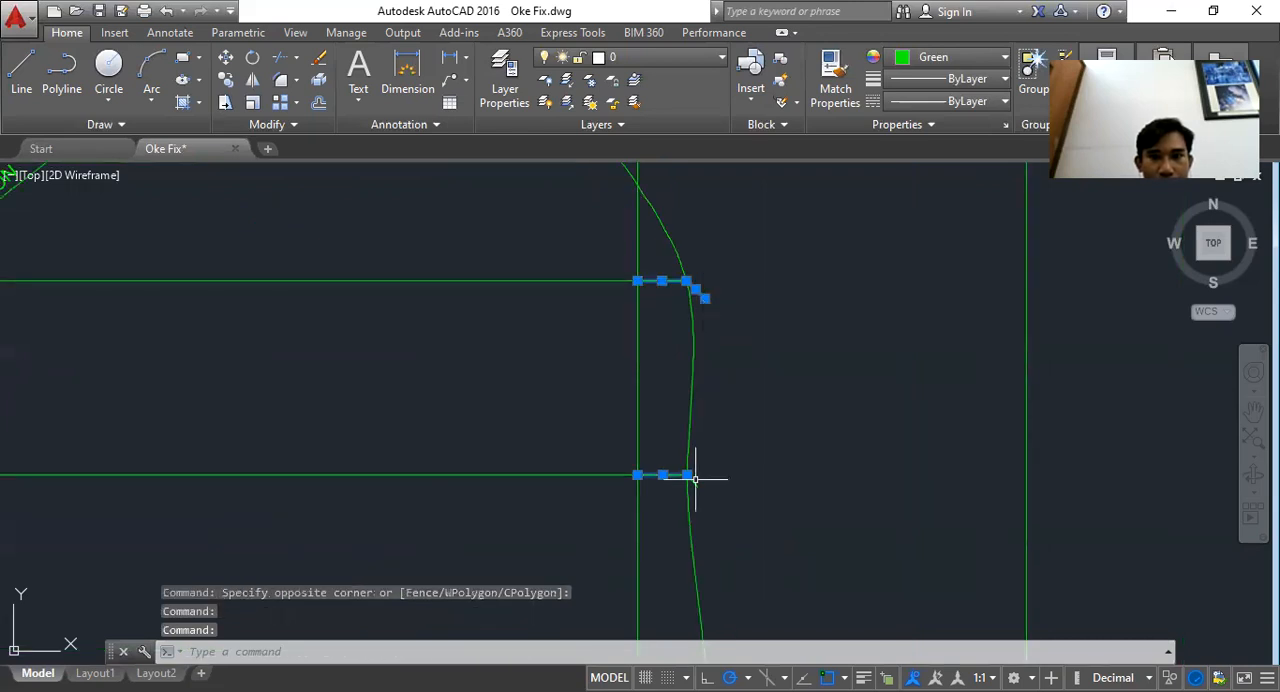
drag(695, 390, 745, 635)
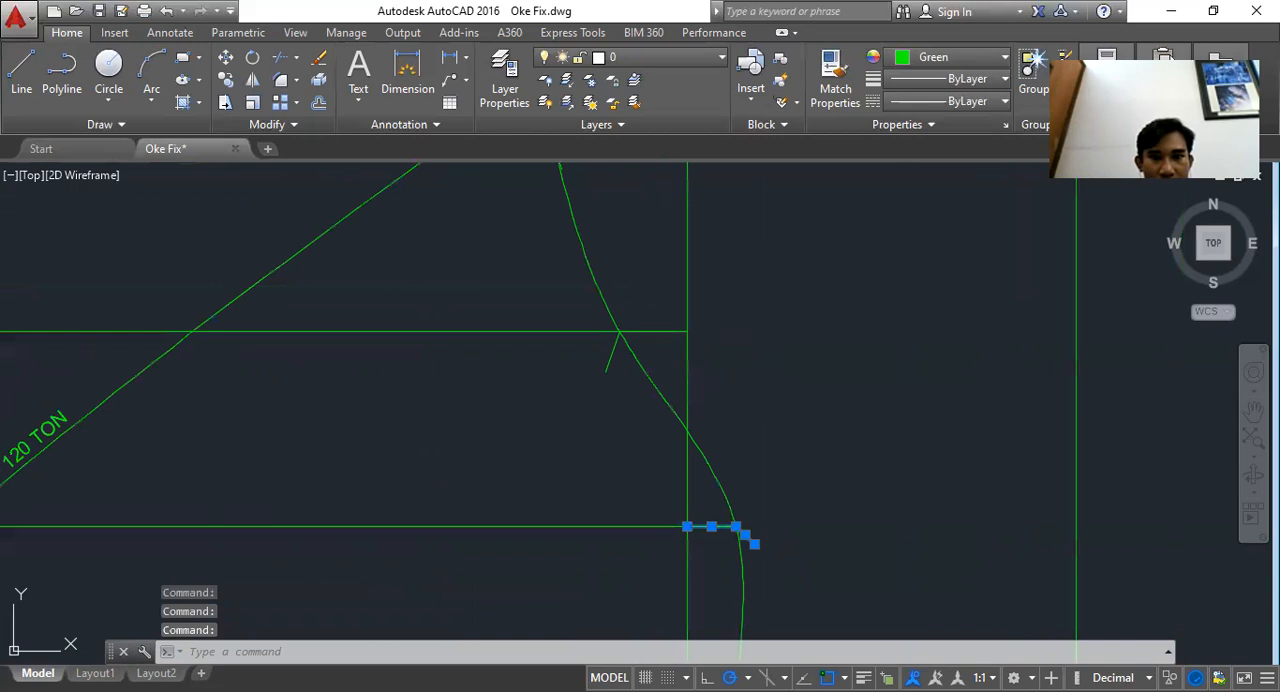
click(612, 352)
click(658, 328)
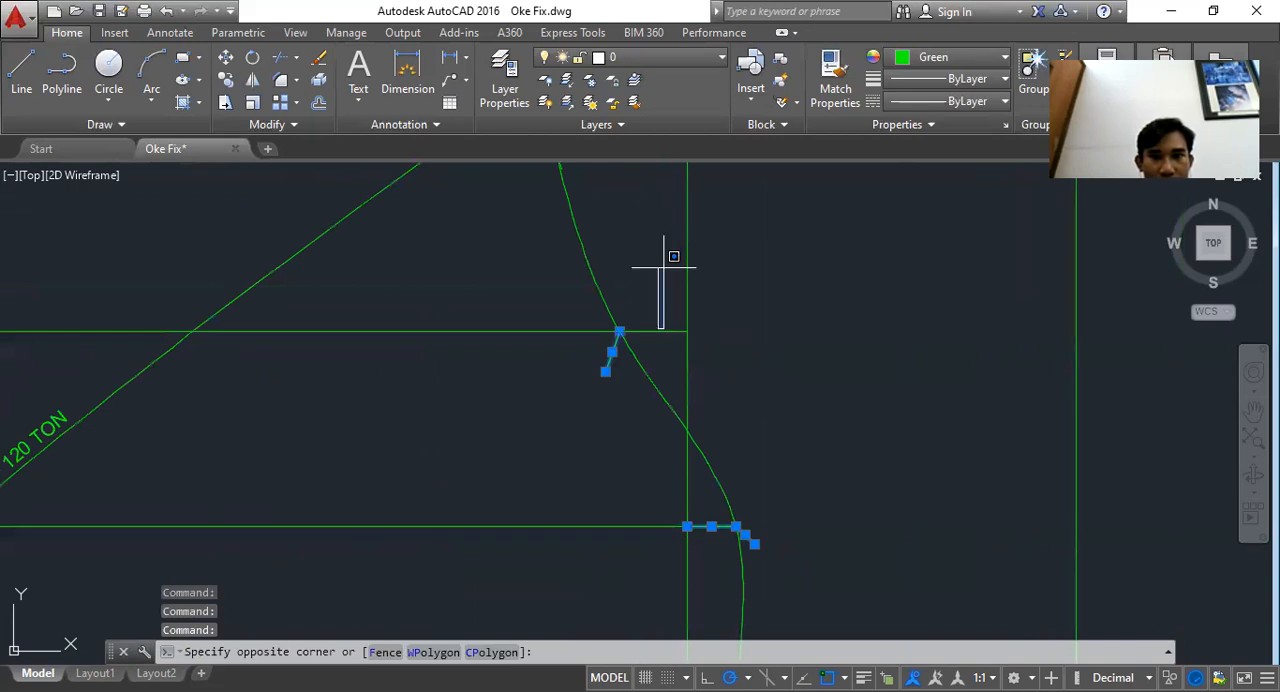
click(657, 329)
click(656, 330)
drag(656, 330, 686, 589)
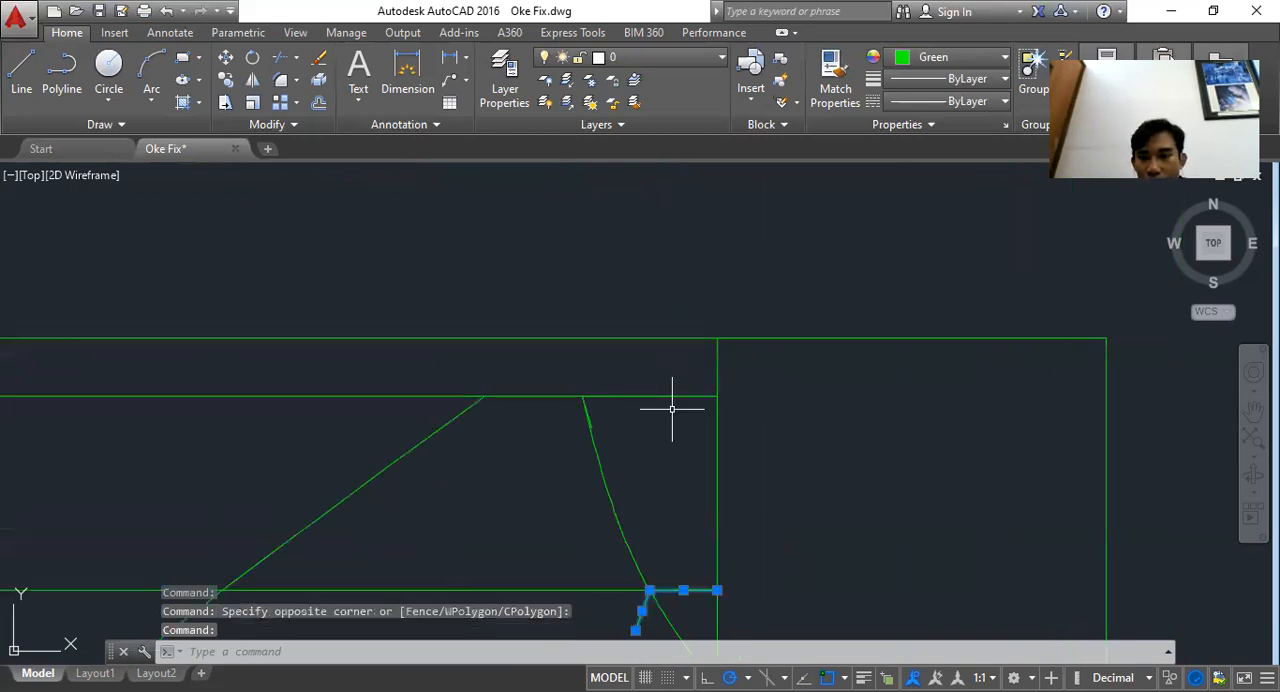
click(672, 398)
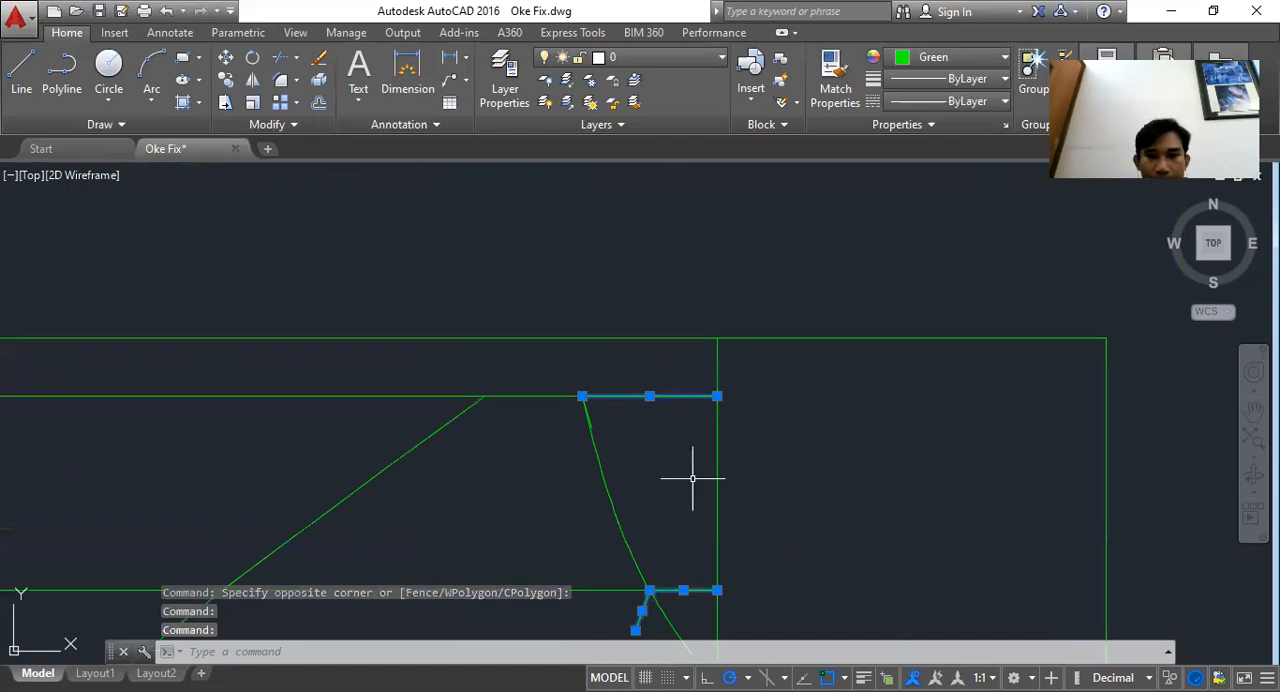
key(Delete)
Copy the WPA curve label beside the DDT curve and change its text to DDT = 0,05
scroll(690, 475, down, 5)
scroll(688, 472, up, 4)
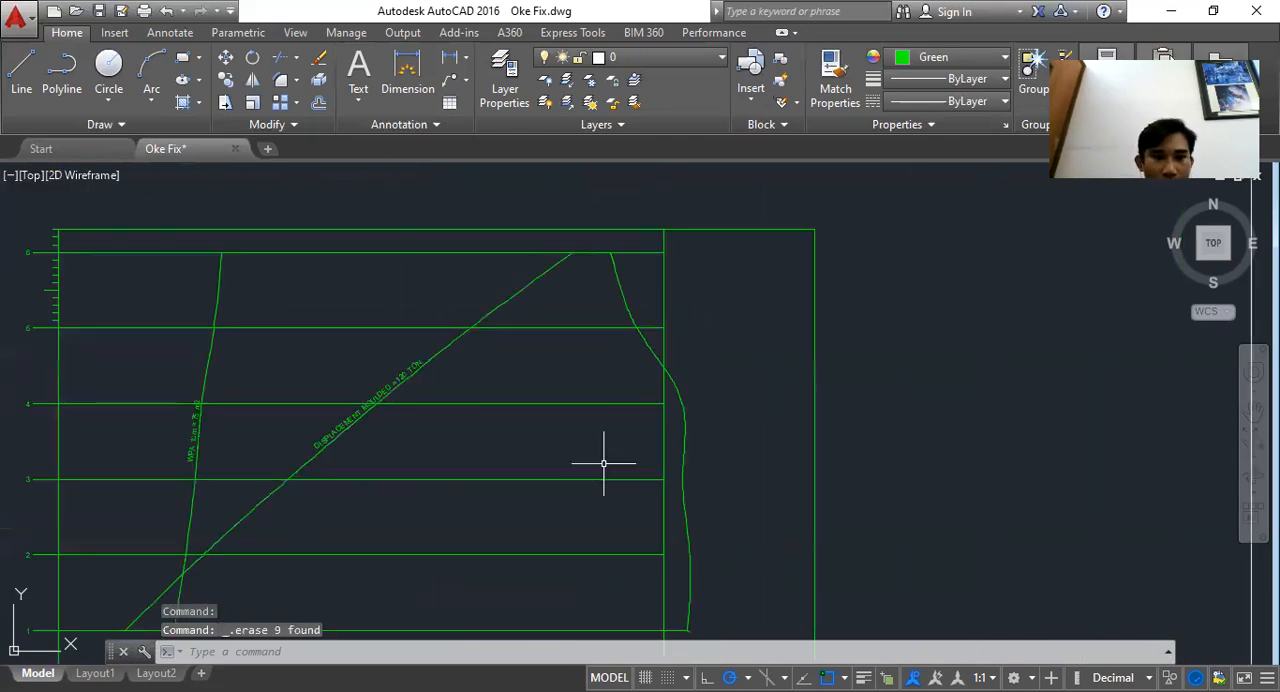
click(192, 445)
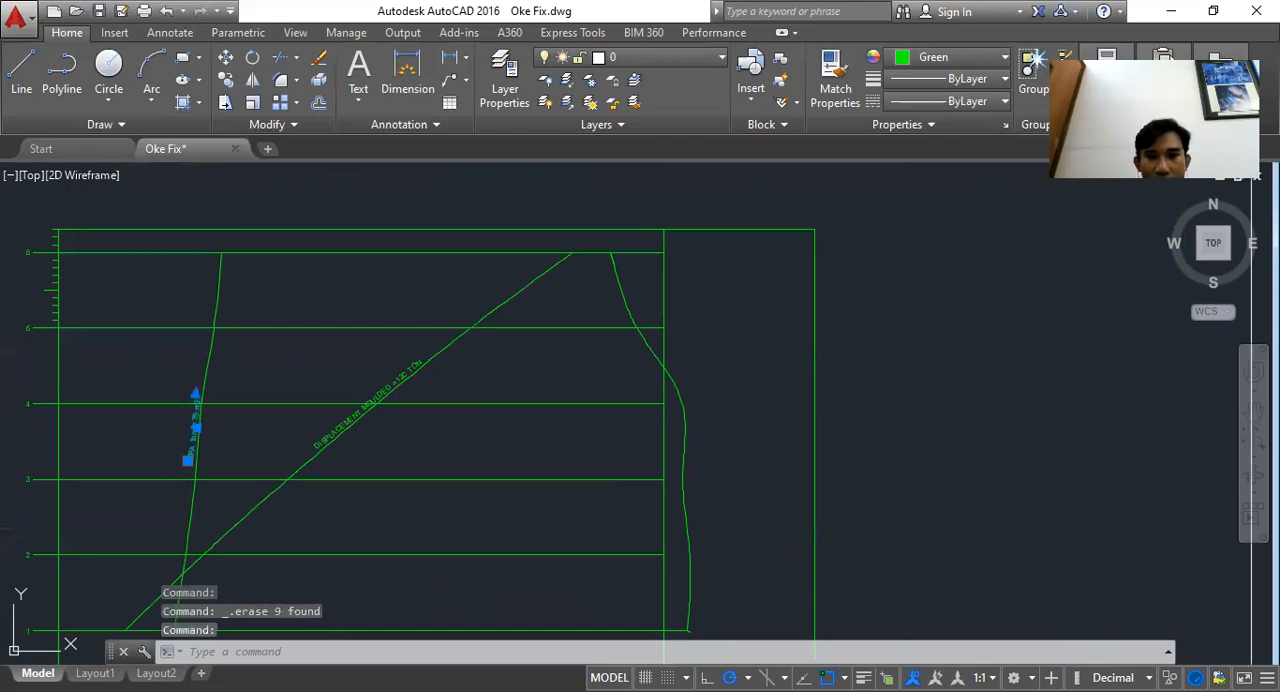
key(ctrl+c)
key(ctrl+v)
scroll(662, 480, up, 6)
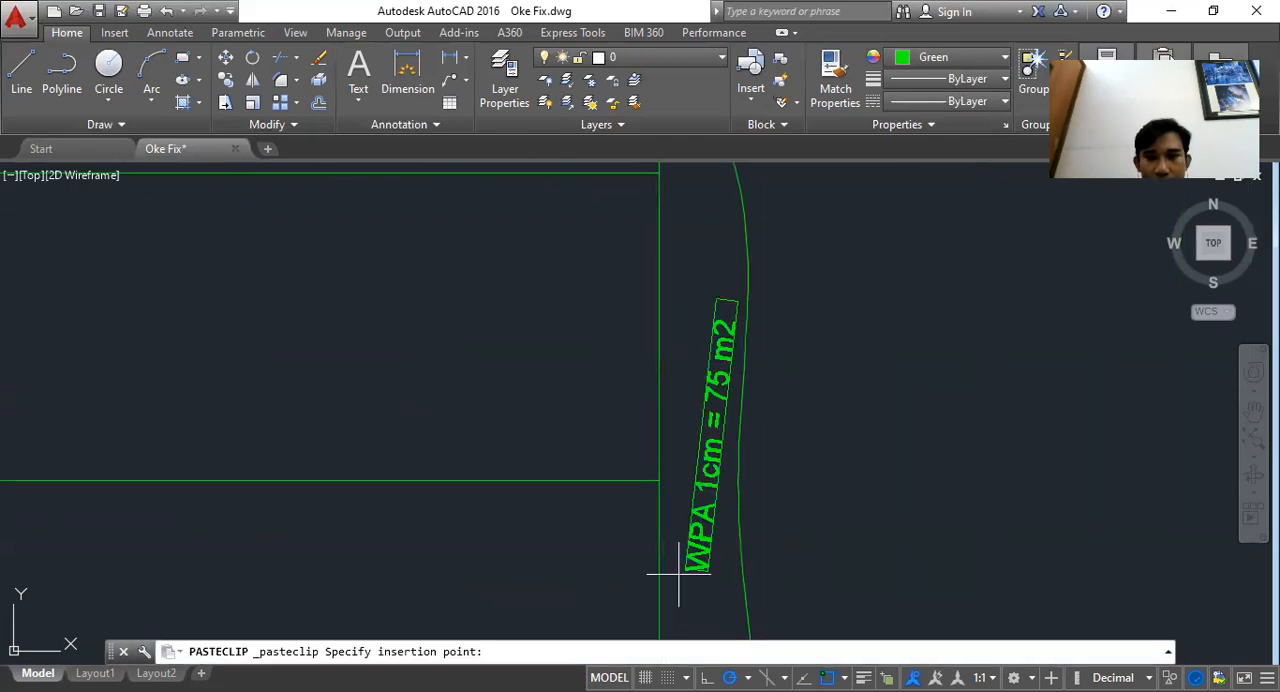
click(679, 574)
double_click(694, 524)
text(DDT = 0,05)
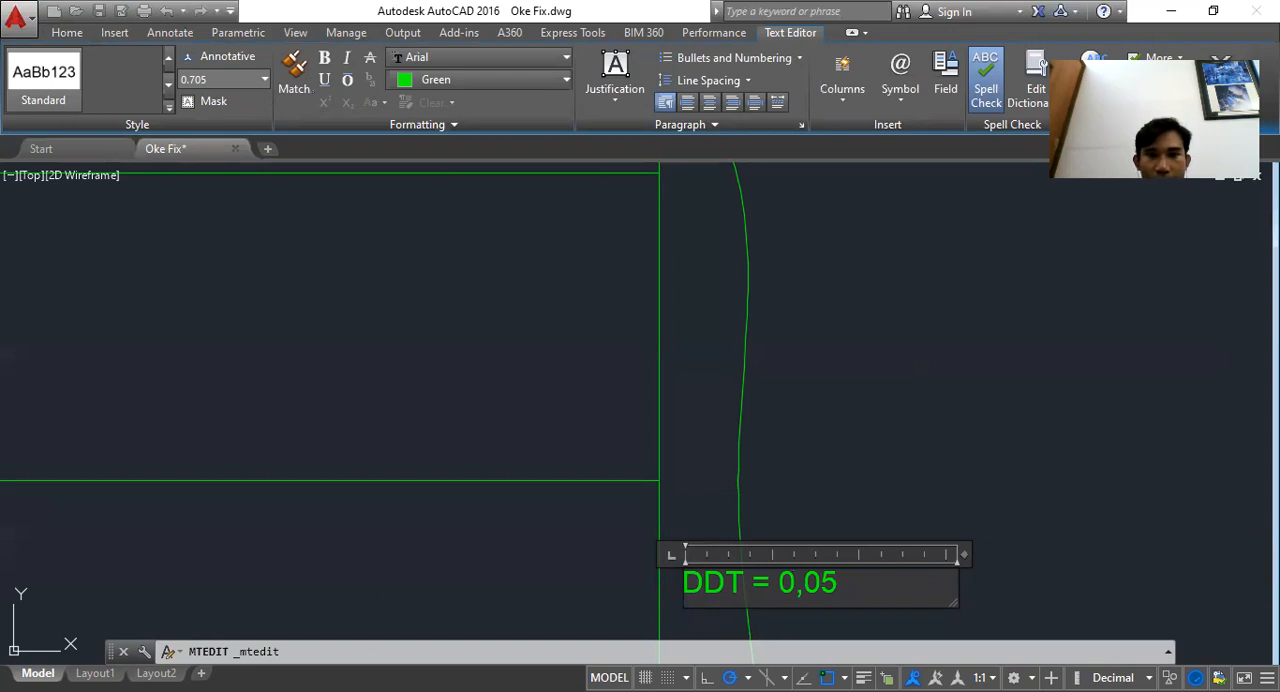
click(1220, 78)
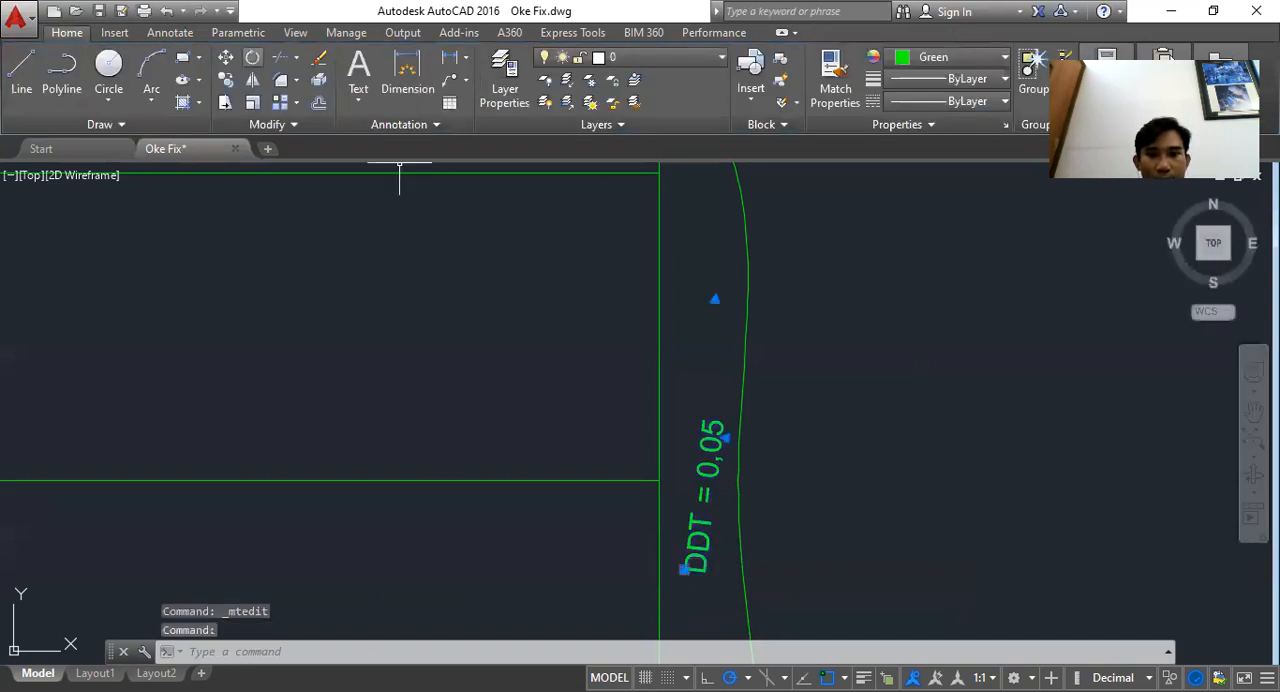
Rotate the DDT = 0,05 label so it stands vertically along the DDT curve
click(252, 58)
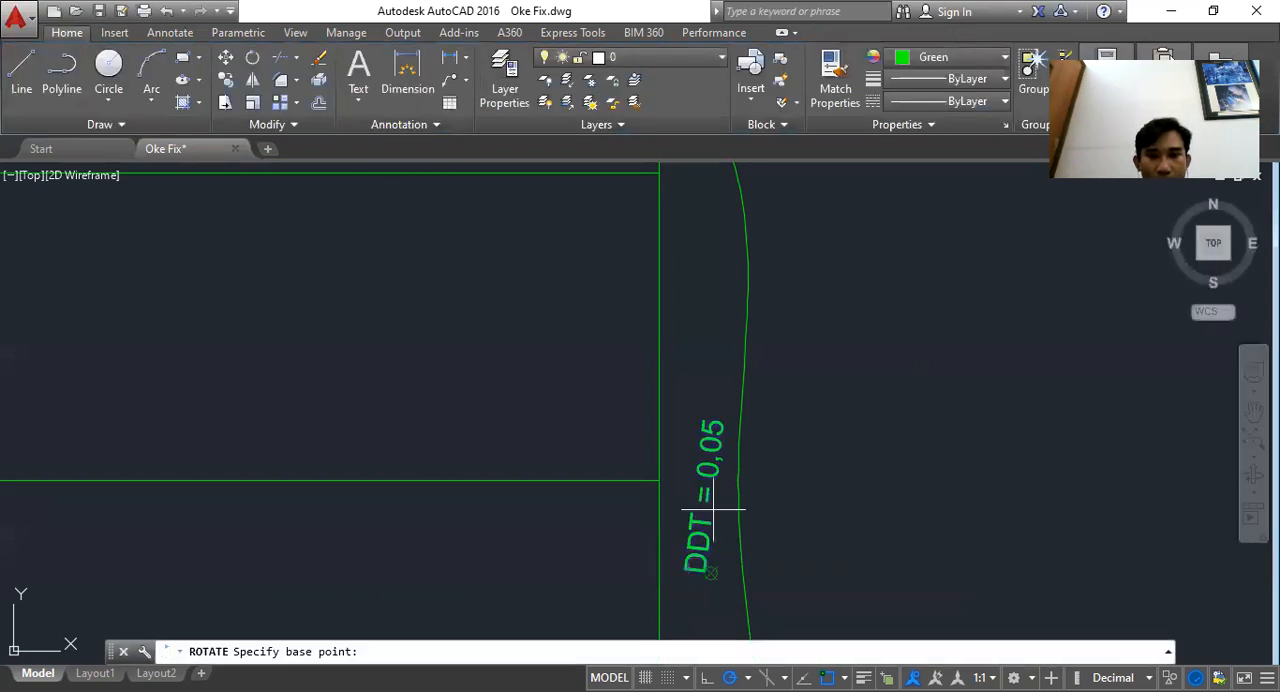
click(712, 511)
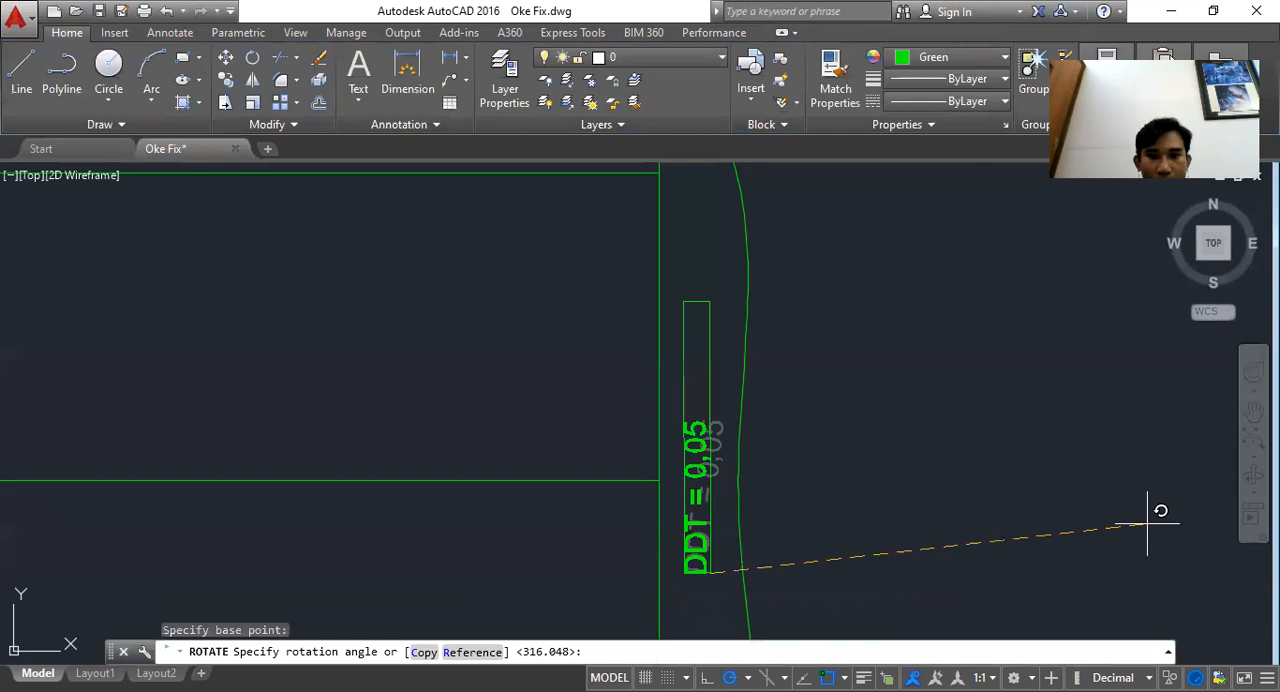
click(1147, 523)
click(724, 540)
click(692, 560)
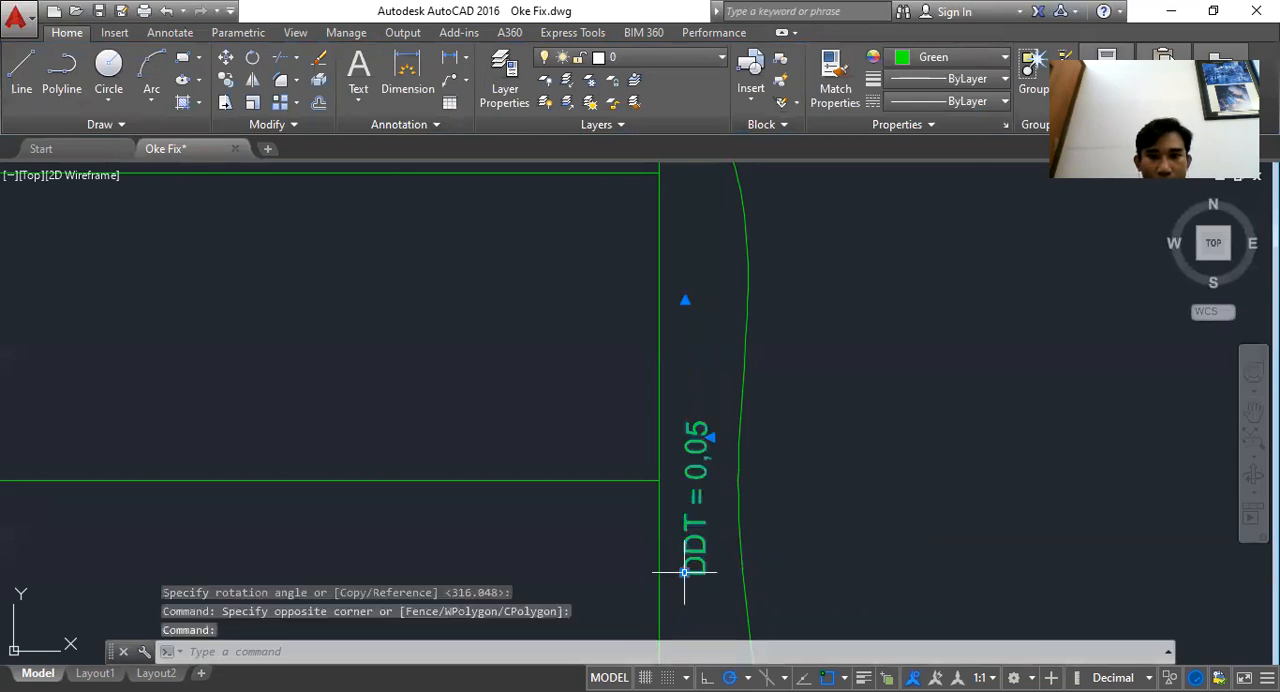
click(684, 572)
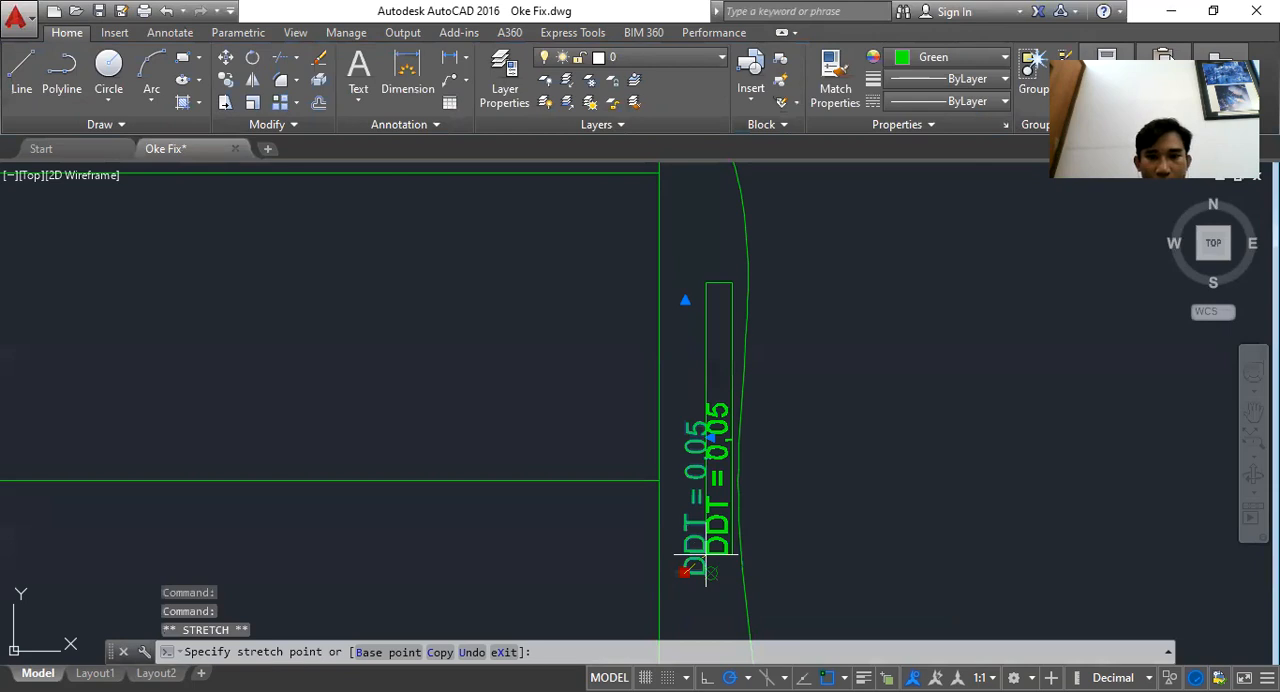
key(Escape)
Delete the horizontal waterline construction lines across the graph
scroll(811, 443, down, 5)
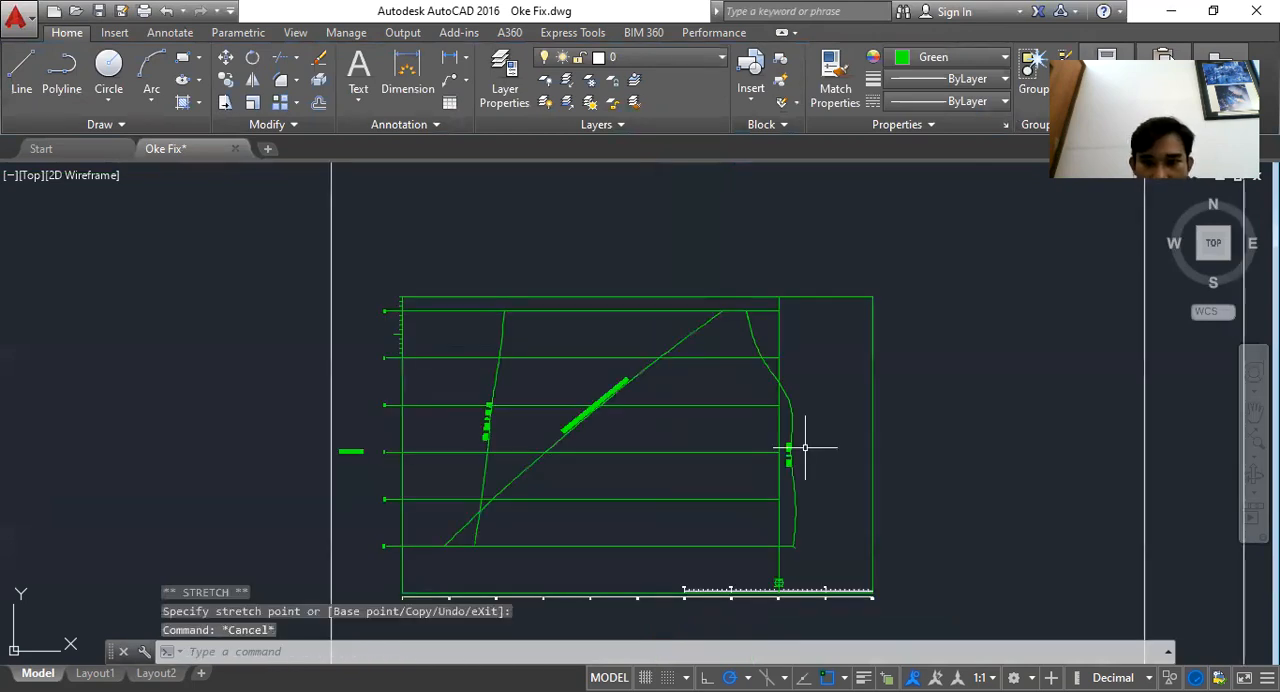
scroll(828, 520, up, 4)
scroll(848, 518, up, 4)
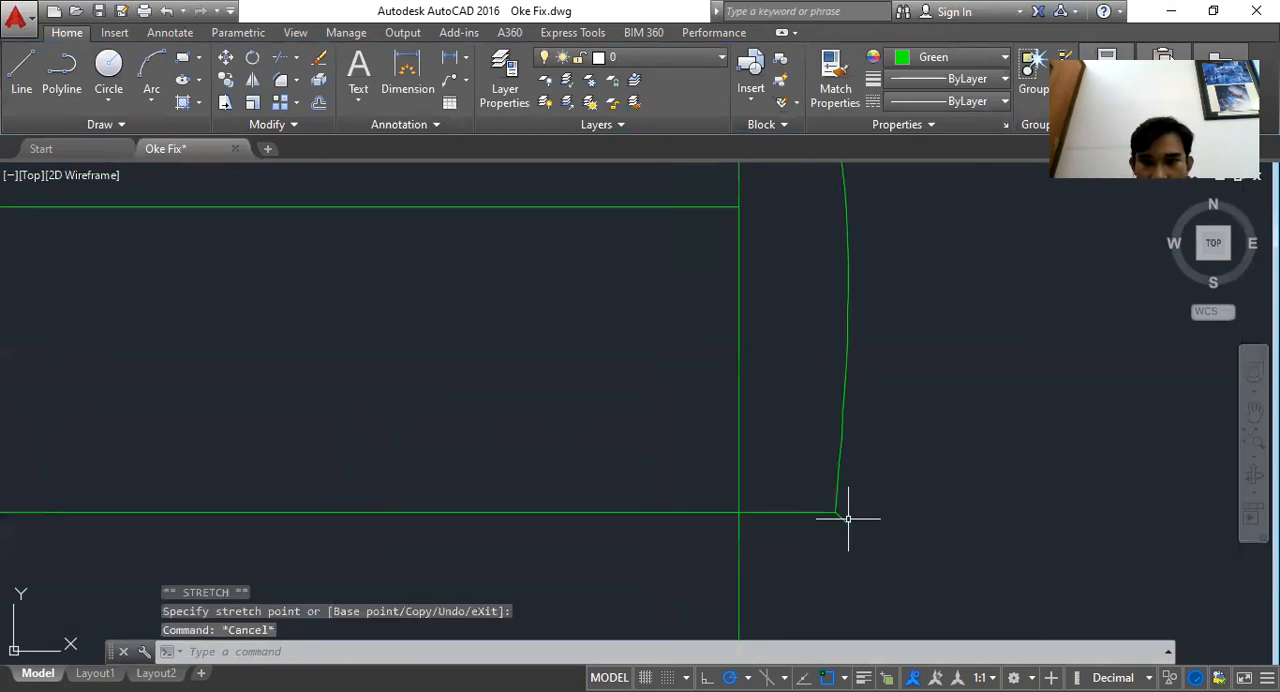
click(847, 519)
click(803, 541)
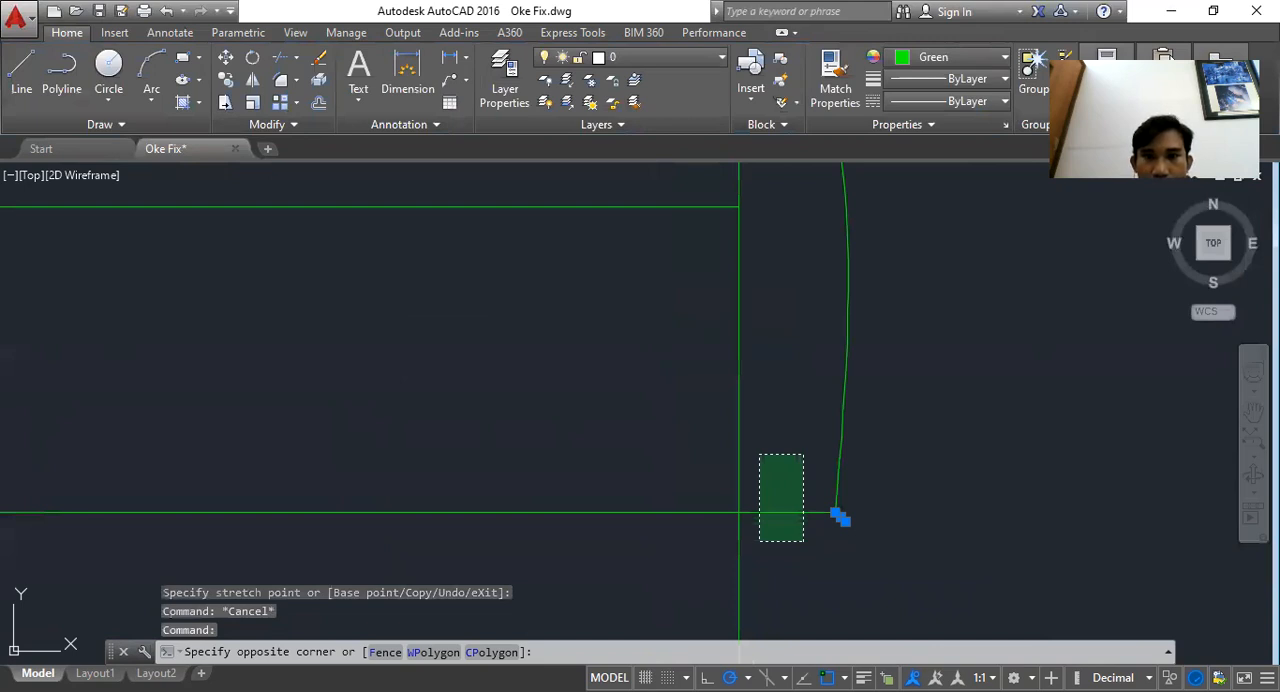
scroll(759, 455, down, 6)
click(671, 328)
click(568, 310)
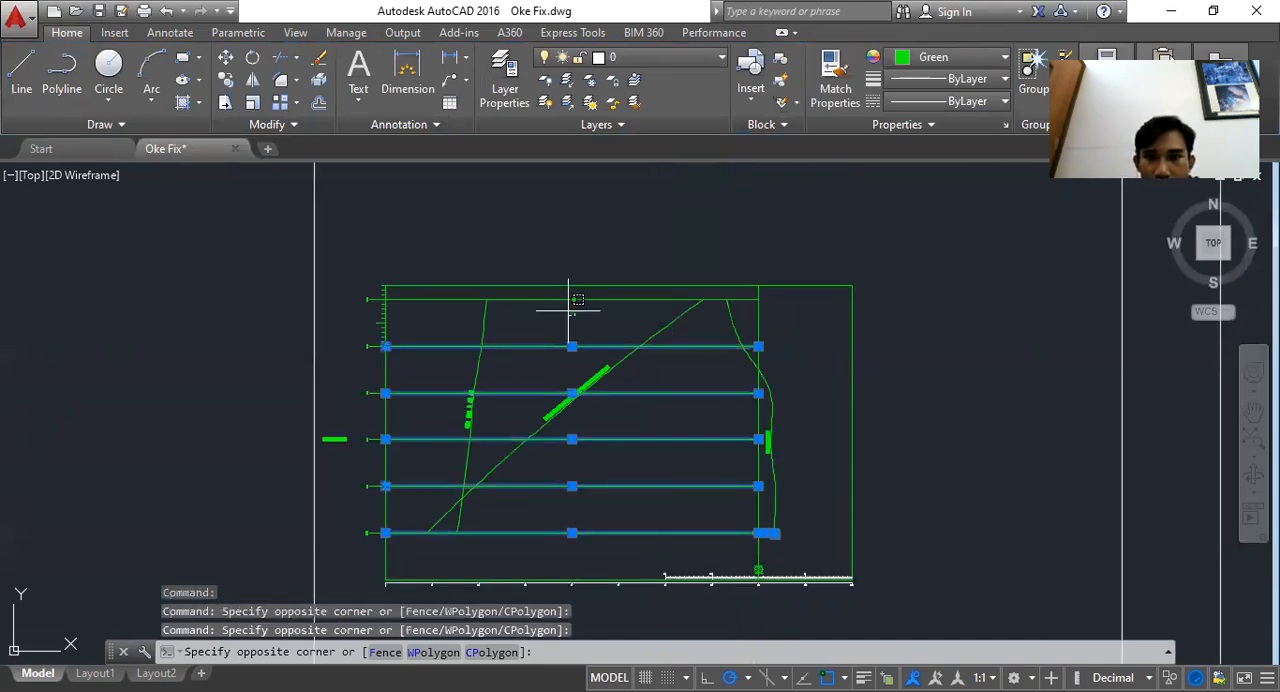
click(555, 294)
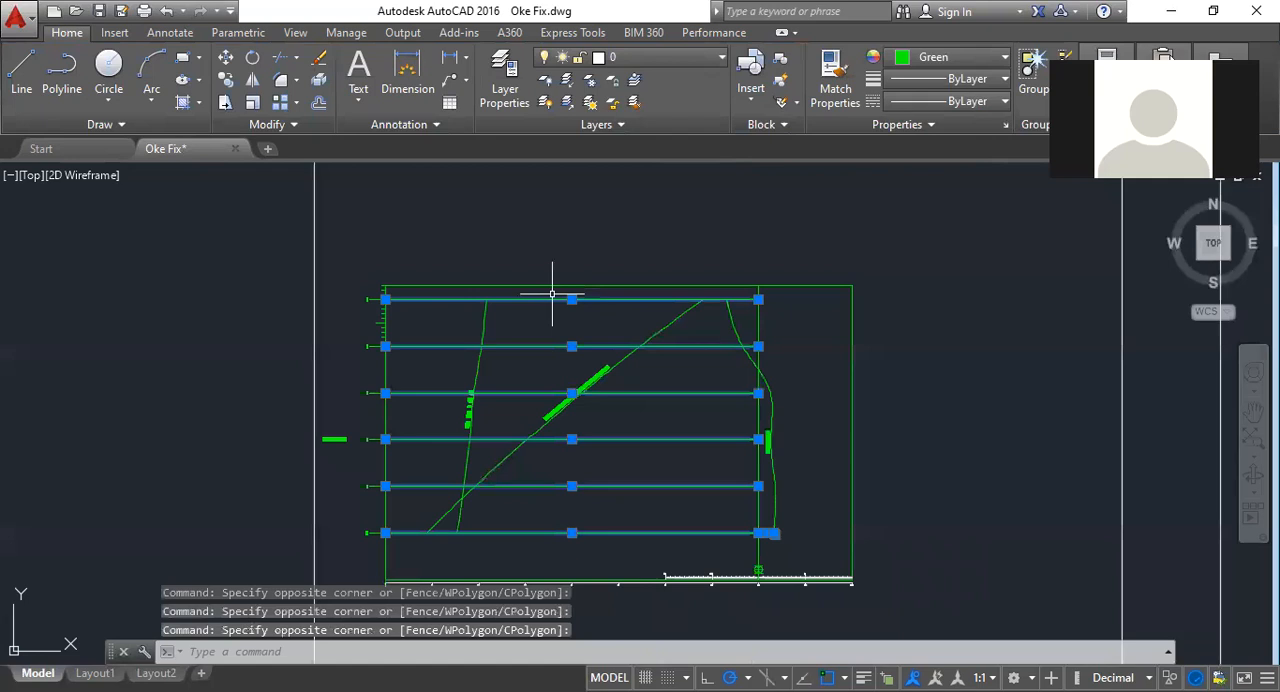
key(Delete)
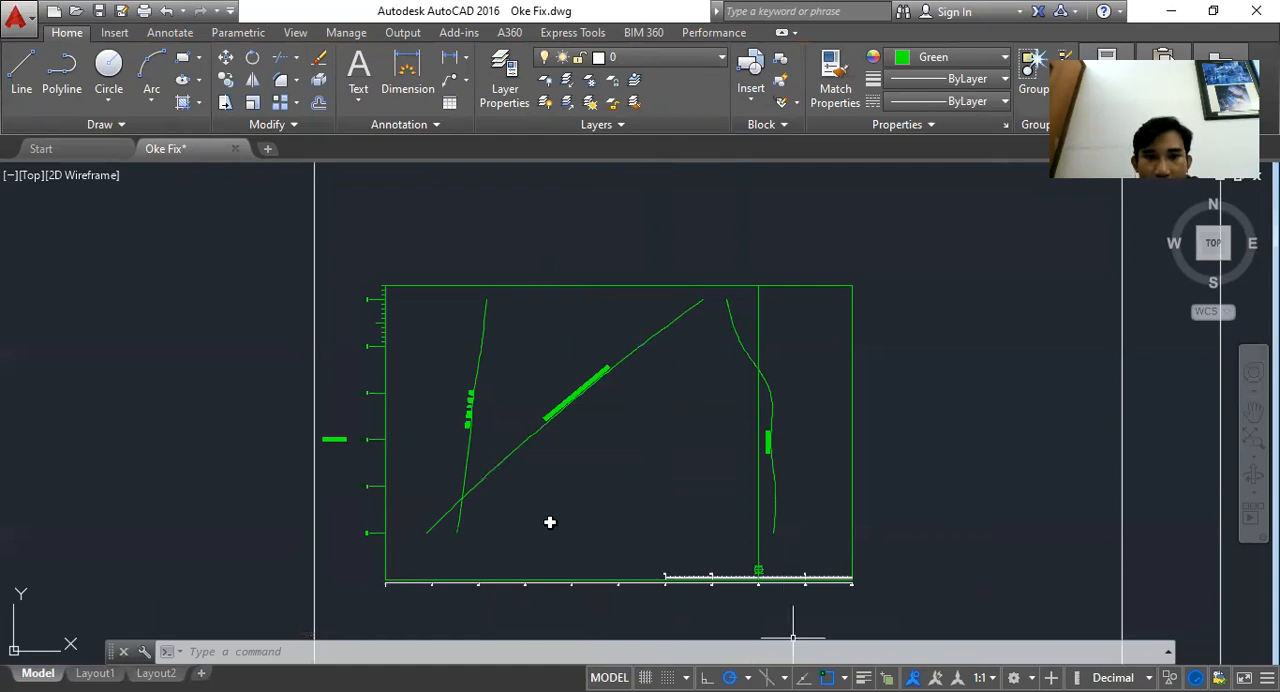
Review the hydrostatic calculation table in the Excel workbook
key(alt+Tab)
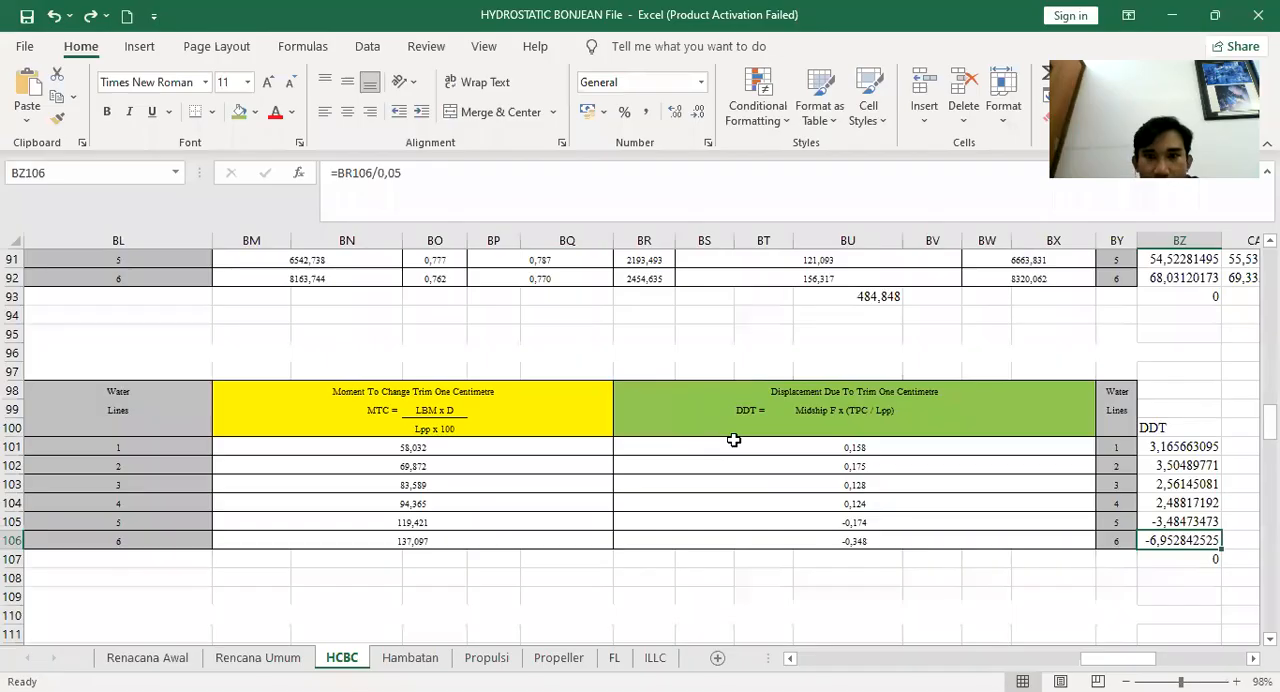
scroll(734, 440, up, 12)
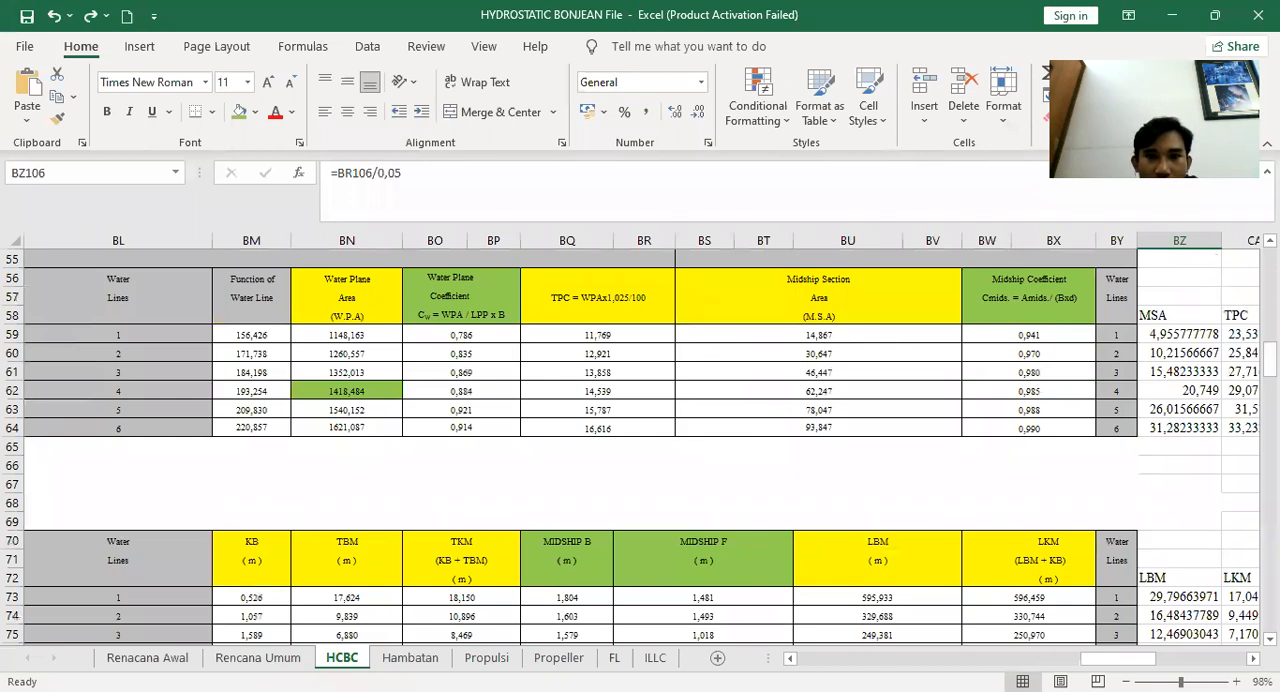
key(alt+Tab)
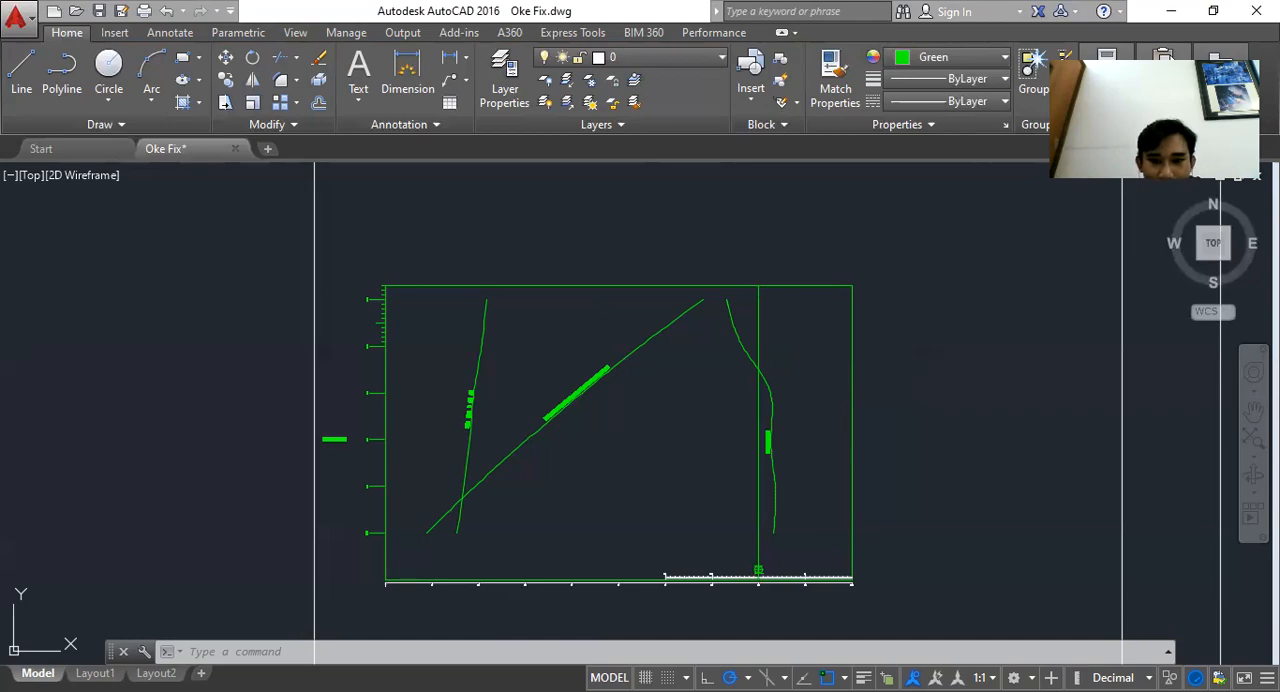
key(alt+Tab)
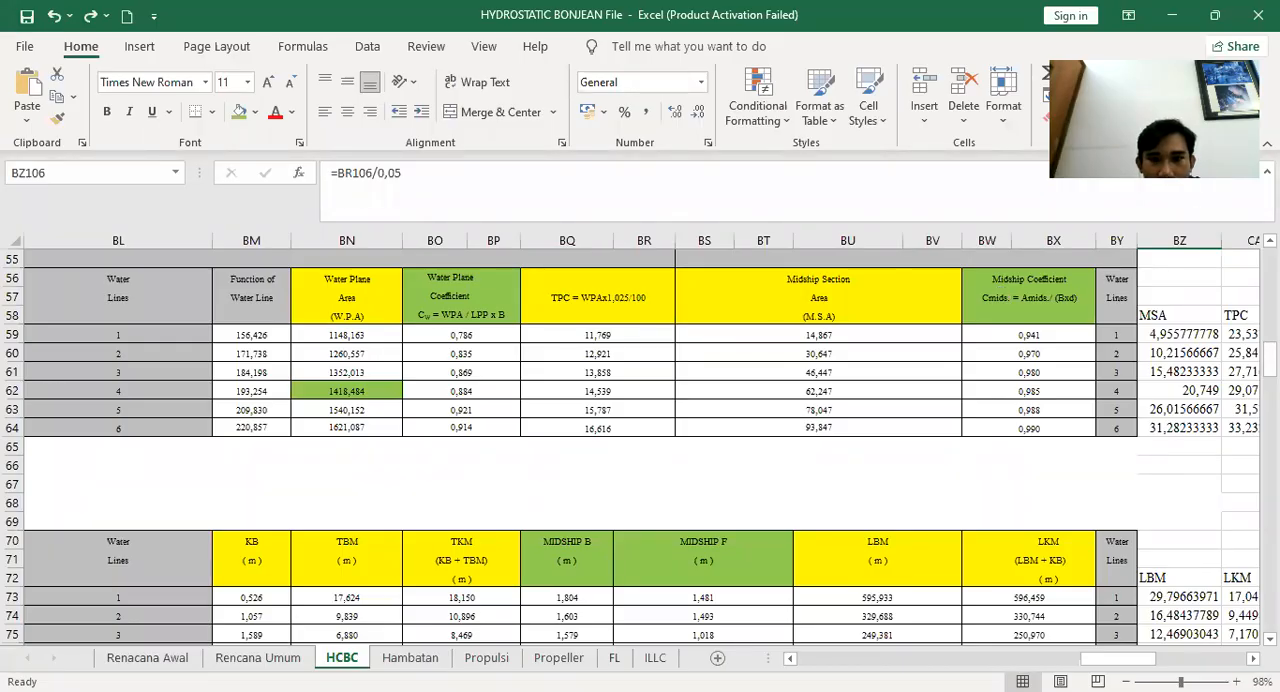
key(alt+Tab)
Examine the finished curves graph and the title block of the reference hydrostatic drawing
scroll(621, 501, up, 2)
scroll(621, 501, down, 2)
drag(621, 501, 618, 464)
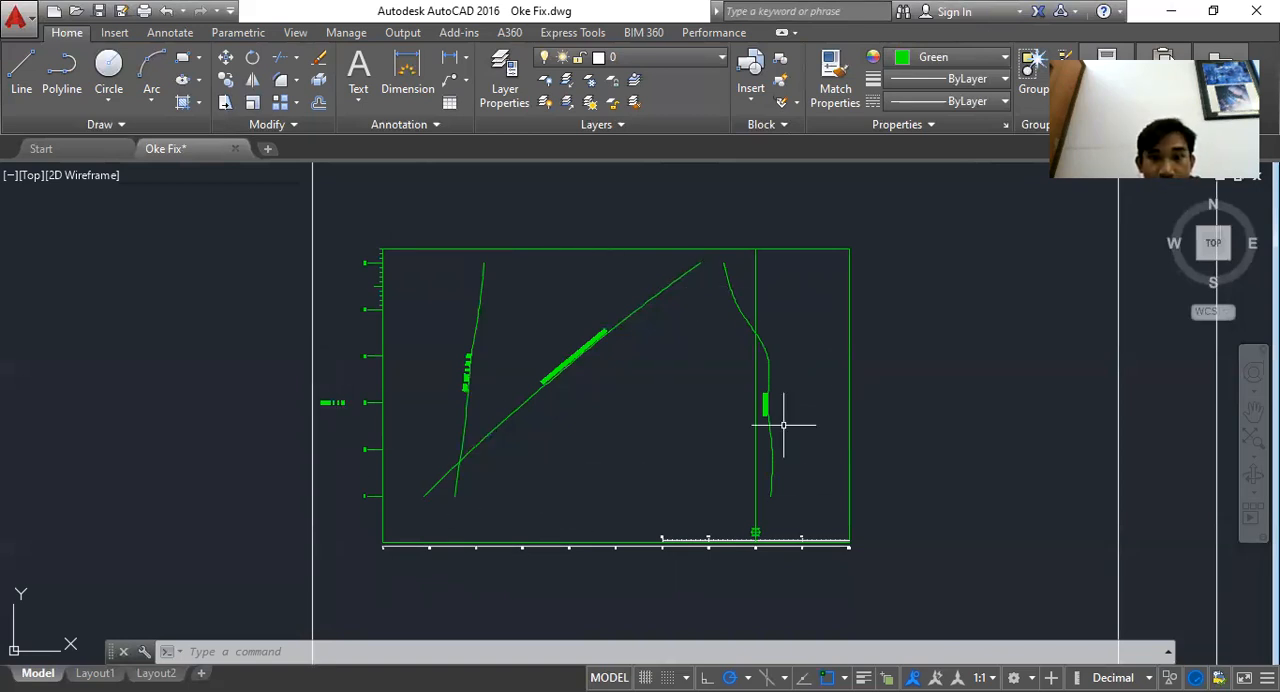
scroll(798, 340, up, 2)
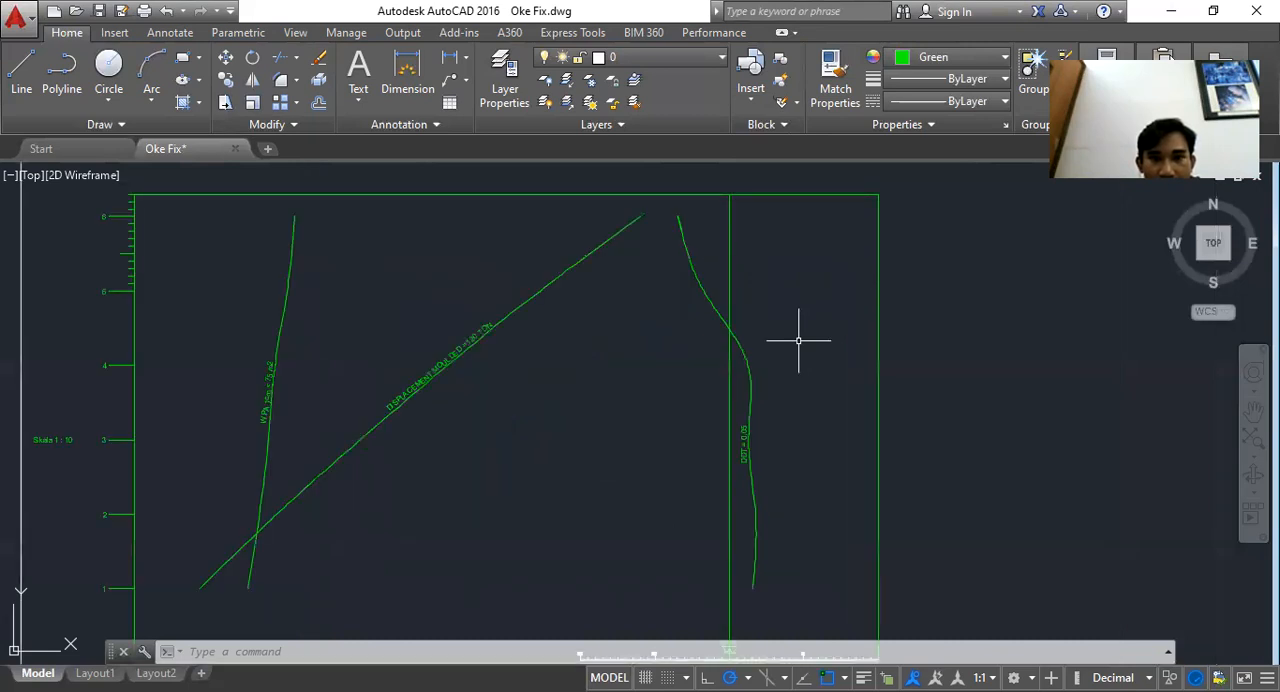
scroll(798, 340, down, 4)
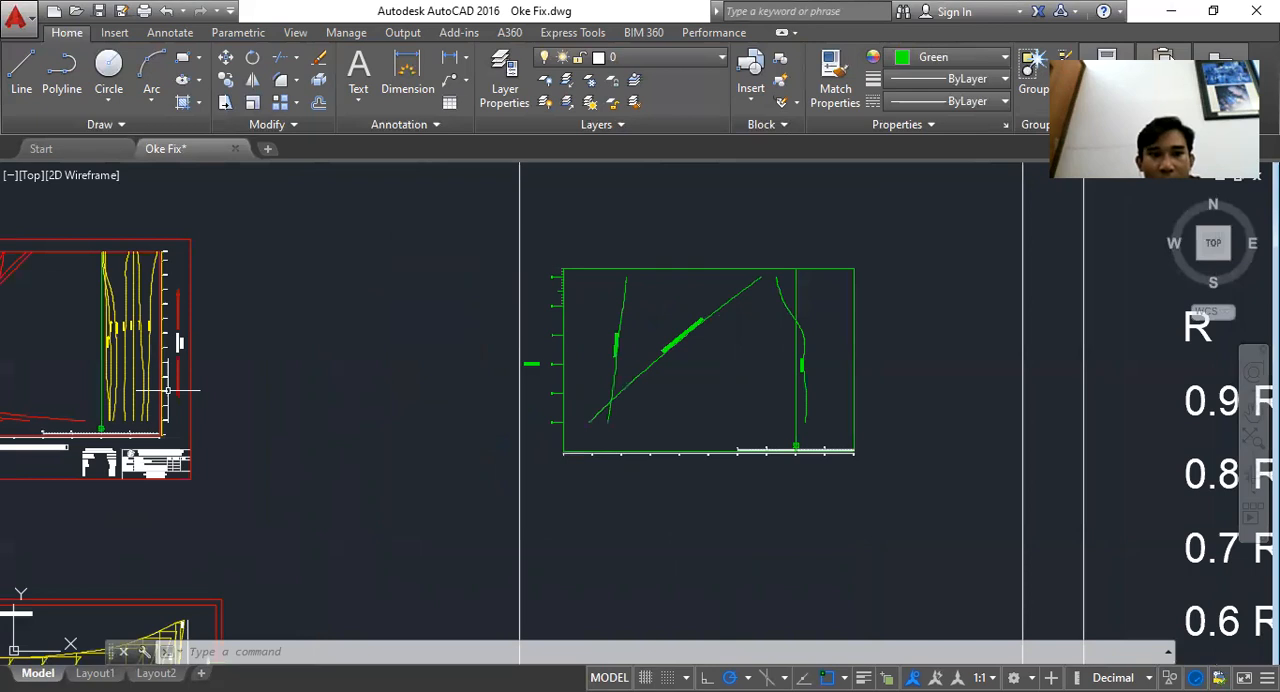
drag(167, 390, 549, 367)
scroll(488, 413, up, 6)
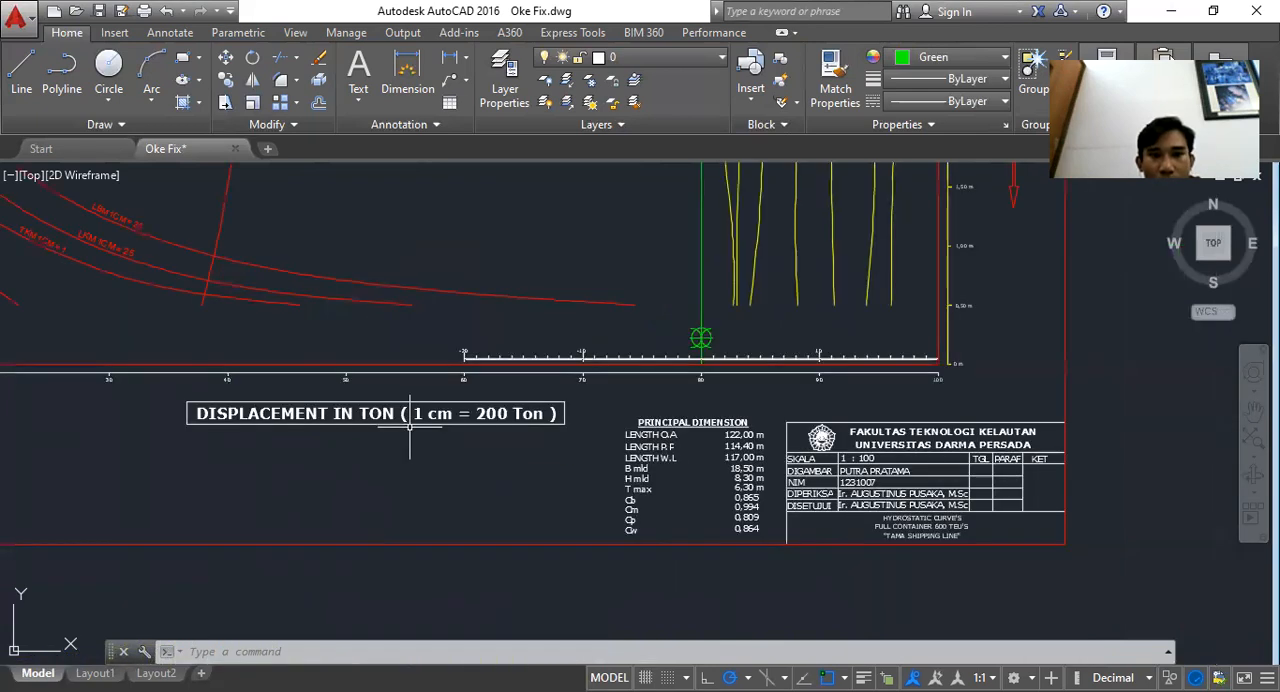
drag(569, 427, 375, 411)
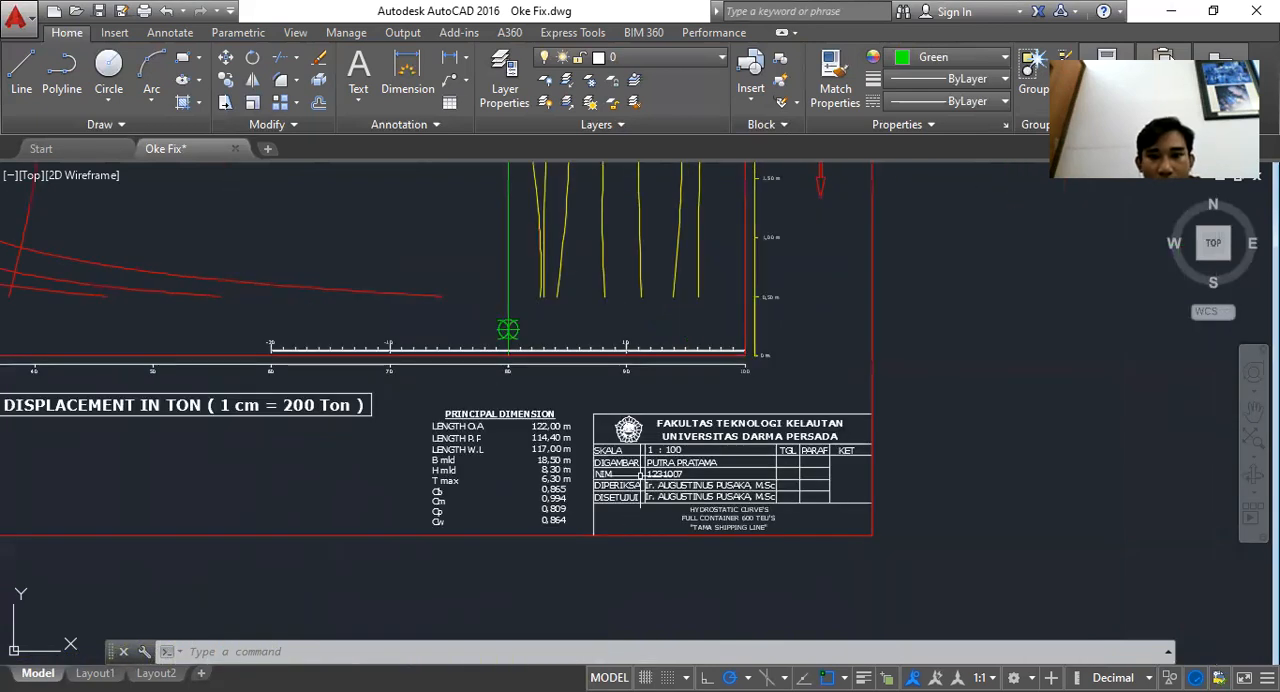
scroll(834, 529, up, 2)
click(856, 537)
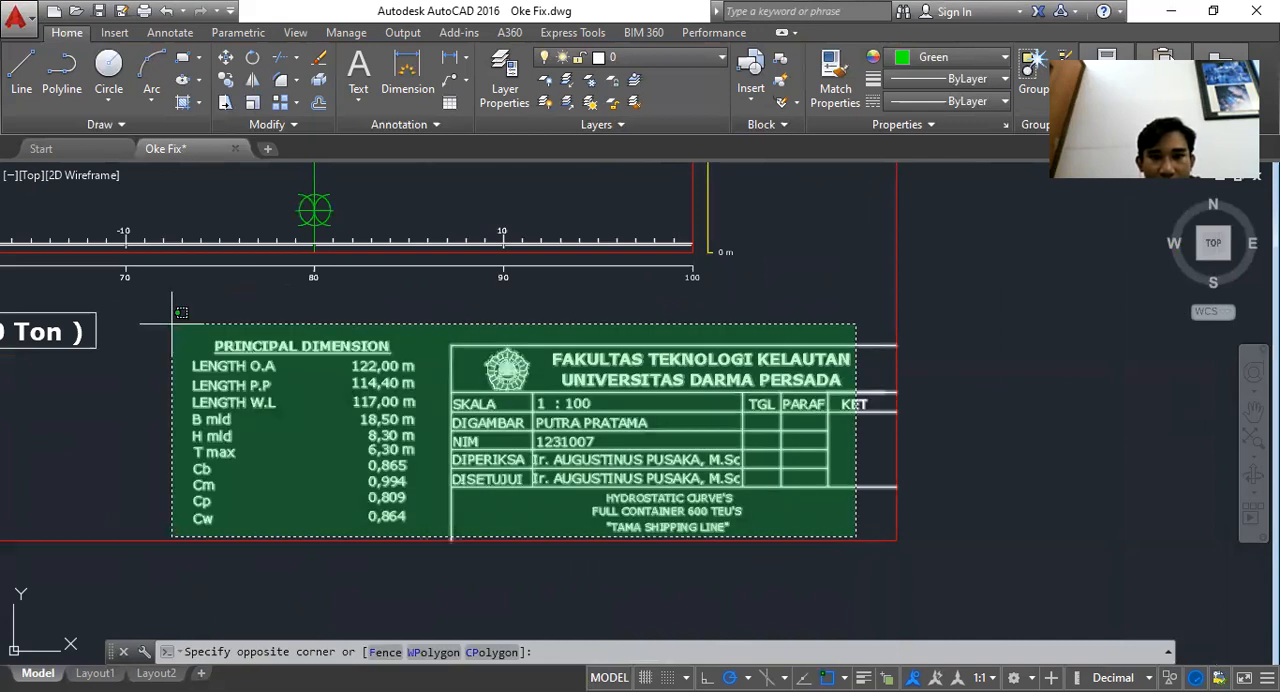
click(817, 494)
scroll(663, 517, up, 4)
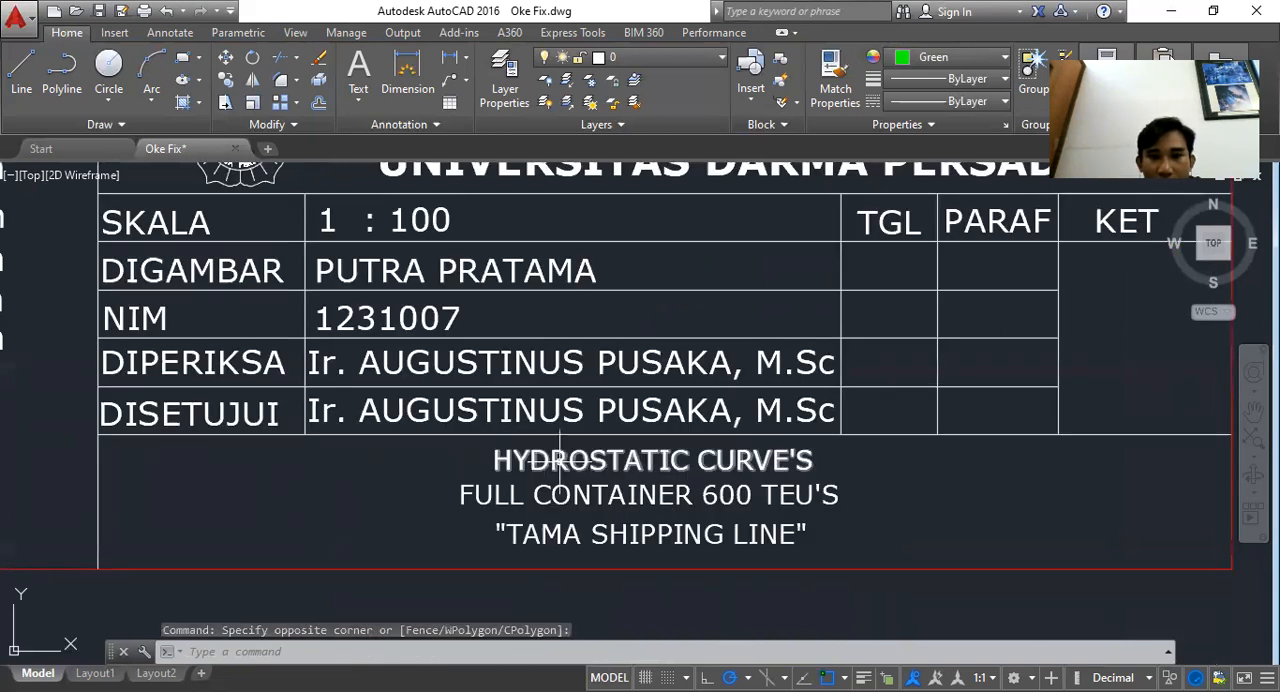
click(752, 487)
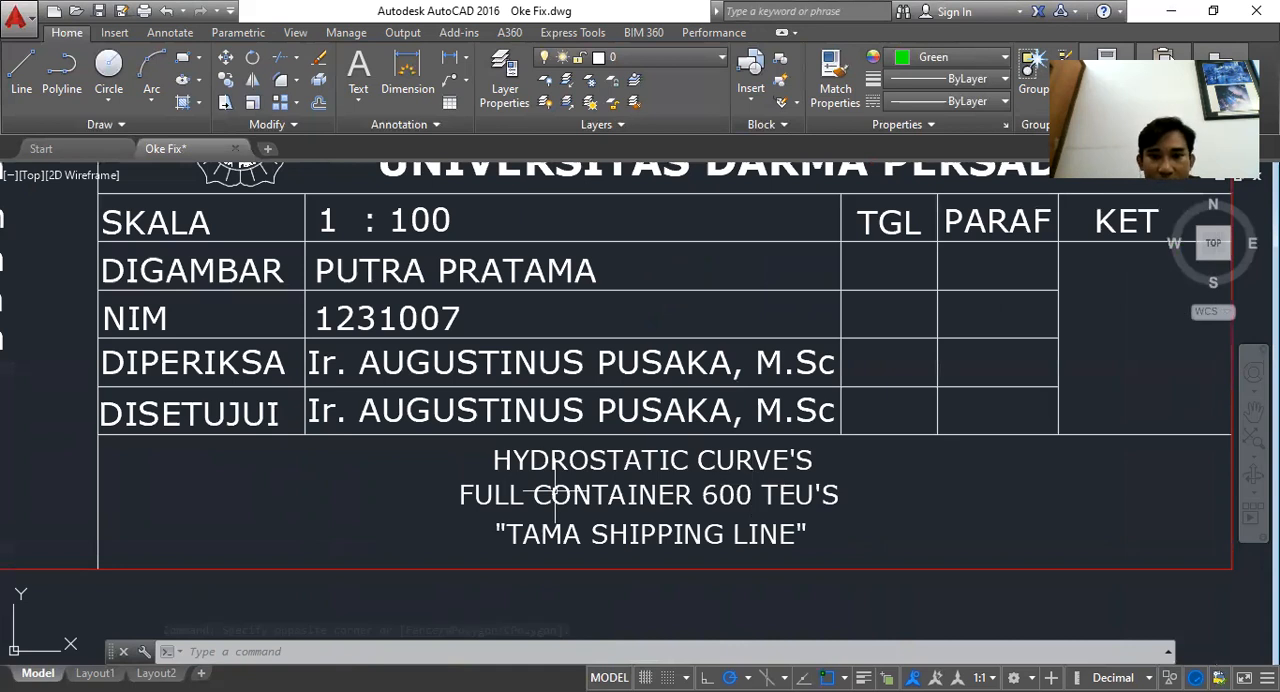
Inspect the graph's curves, draft scale and displacement axis label across the drawing
scroll(585, 588, down, 6)
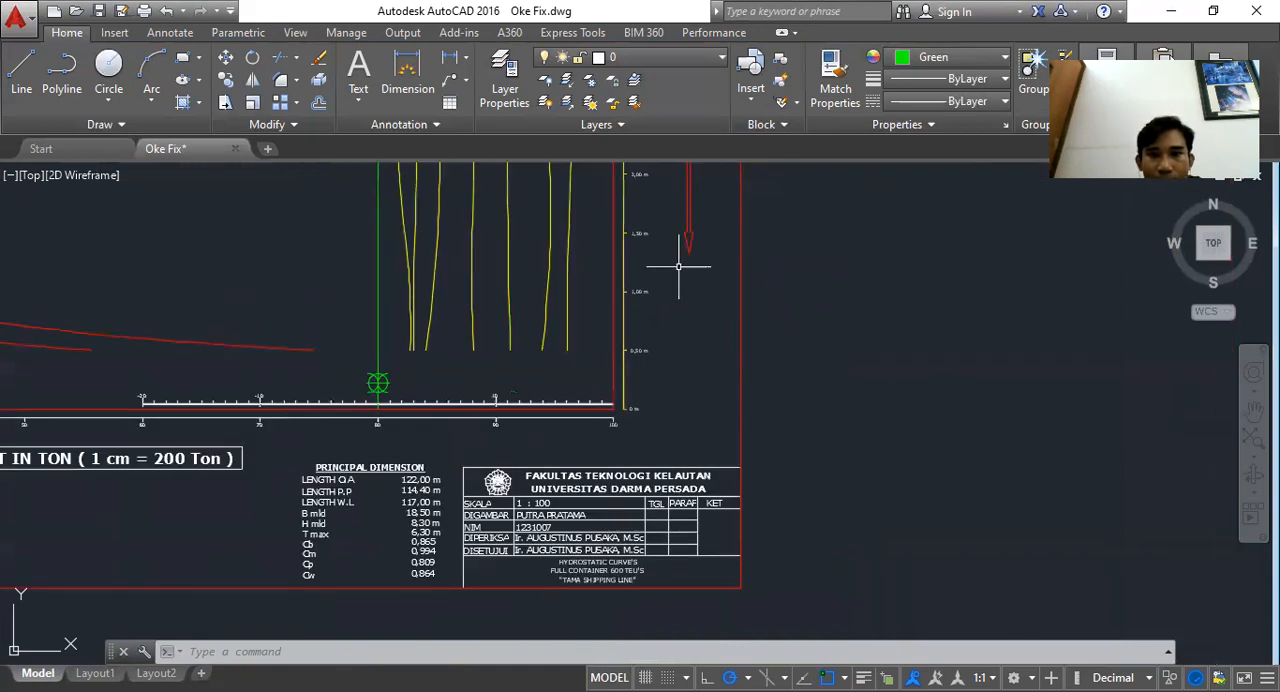
drag(678, 266, 673, 444)
drag(695, 297, 648, 390)
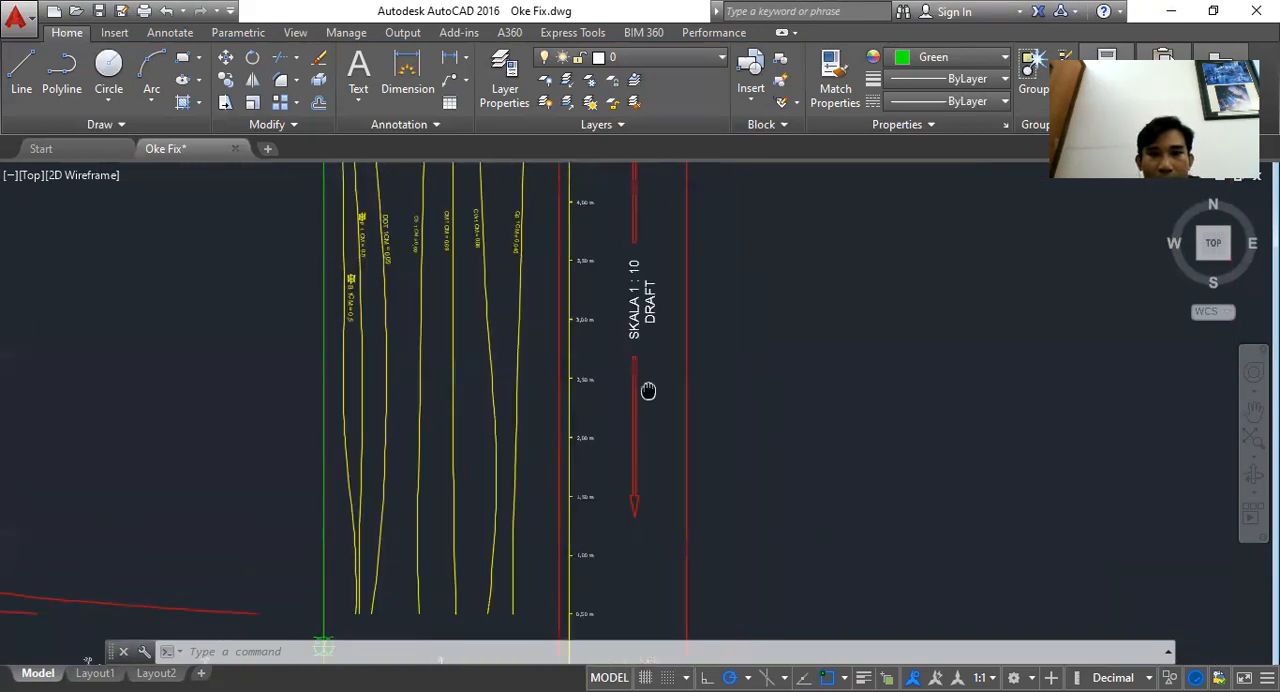
scroll(895, 359, down, 4)
scroll(337, 297, up, 4)
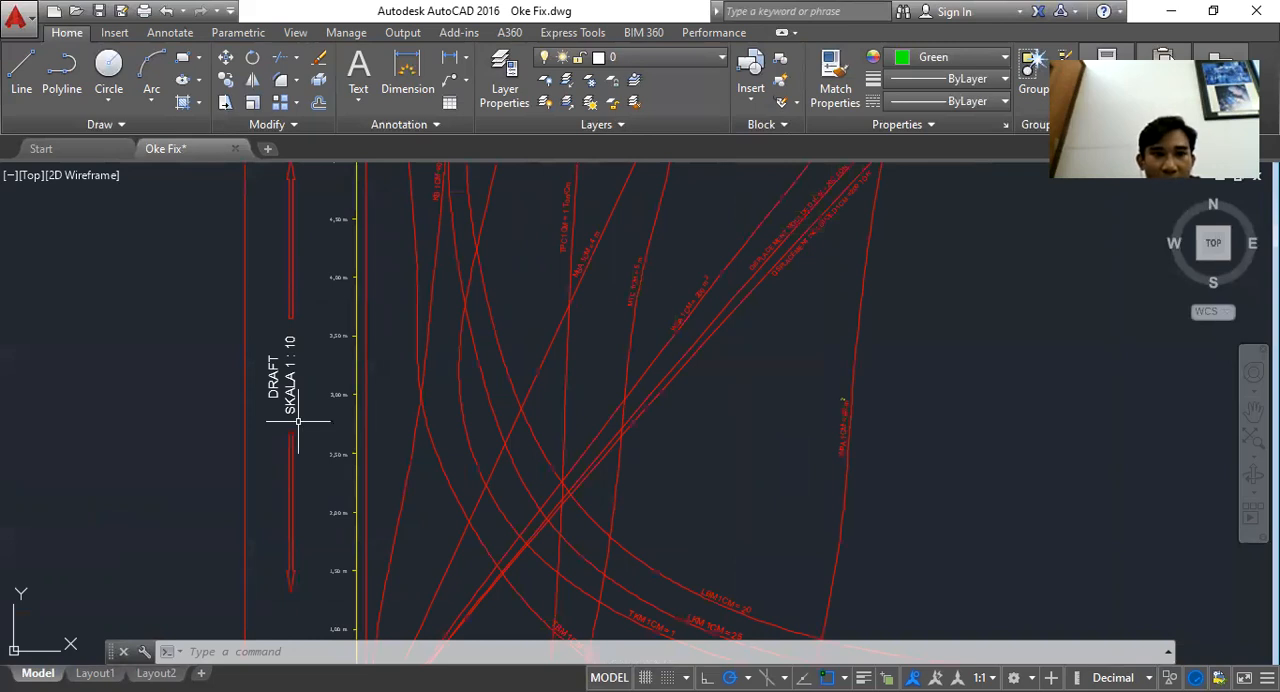
scroll(297, 421, up, 4)
scroll(314, 360, down, 8)
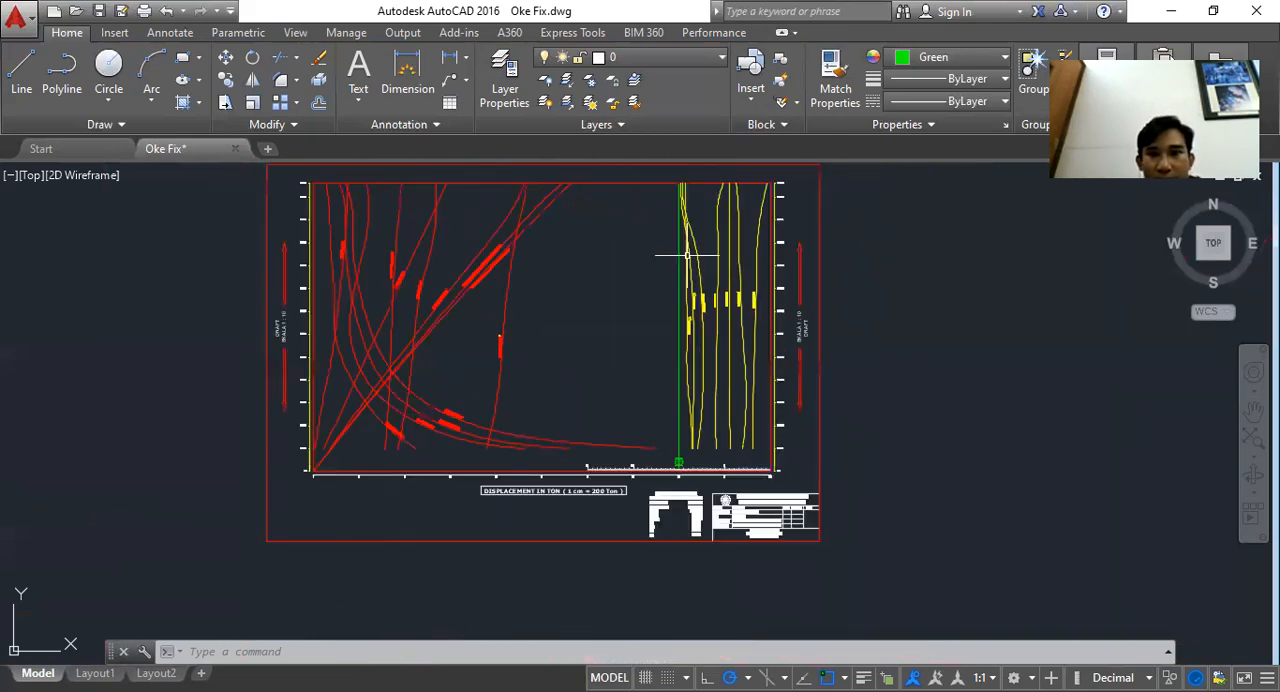
scroll(730, 326, up, 8)
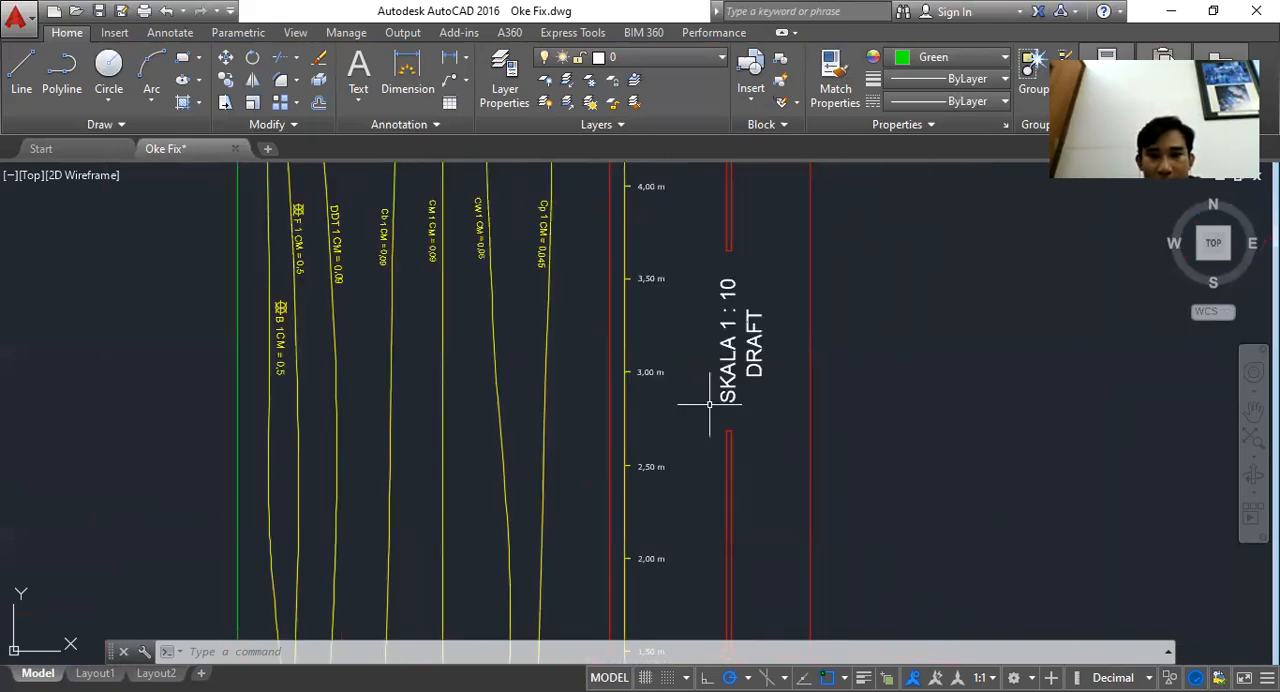
scroll(740, 371, down, 6)
scroll(509, 536, up, 4)
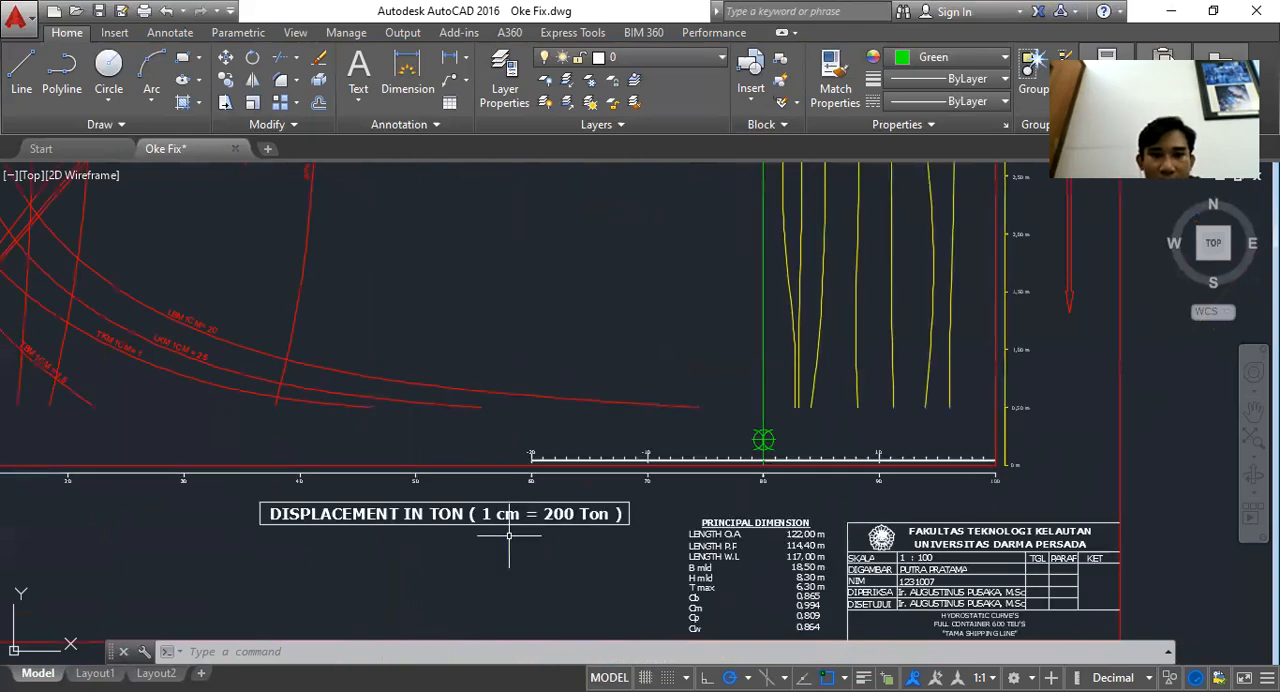
scroll(509, 536, up, 2)
drag(610, 548, 657, 561)
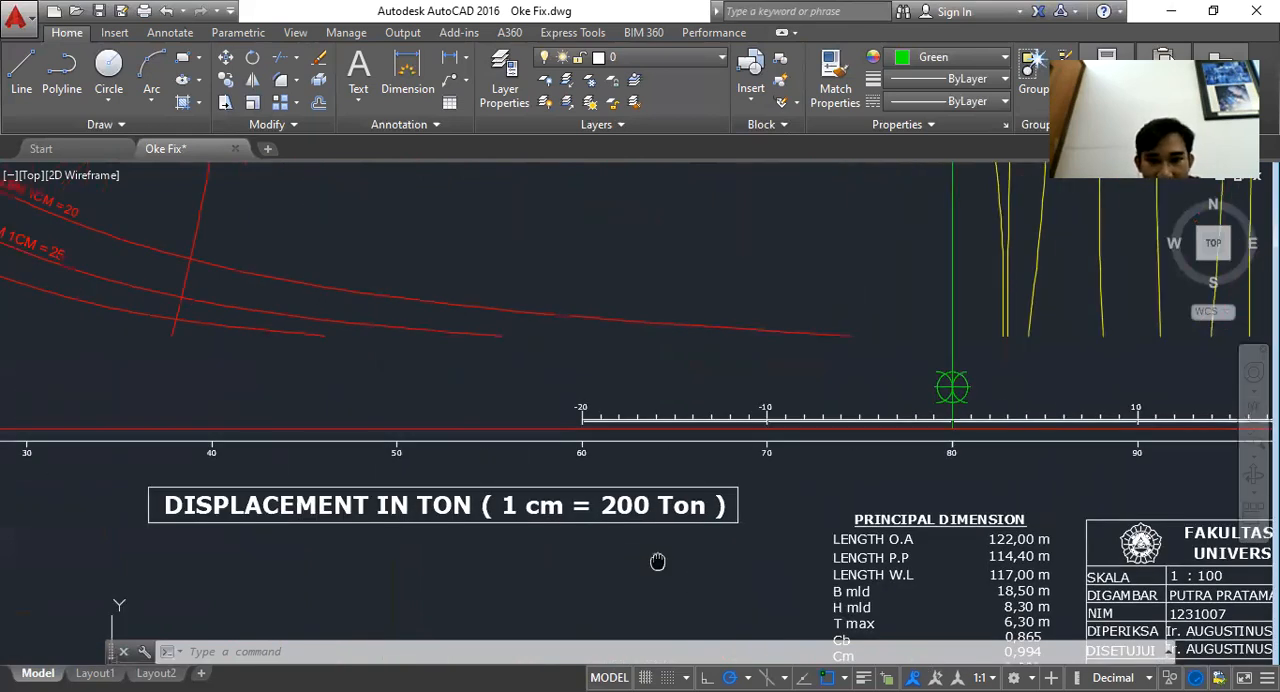
Change the displacement axis label to read 1 cm = 1000 Ton and keep the text change
click(758, 549)
click(174, 480)
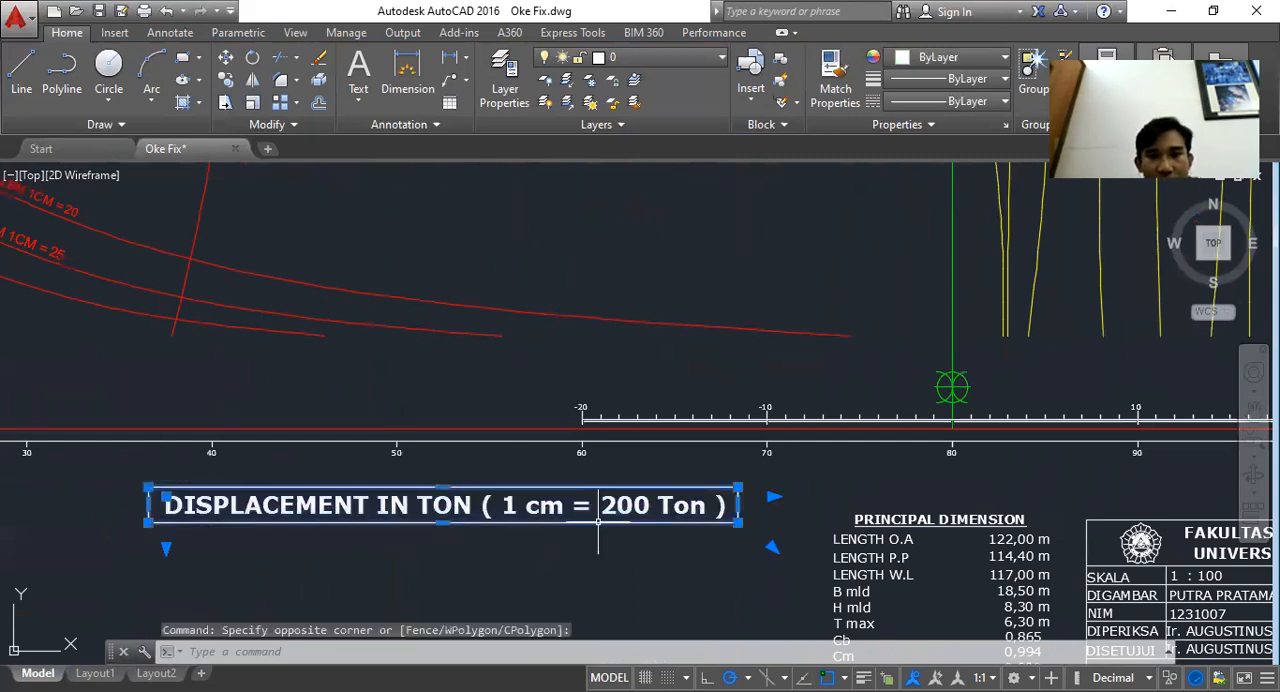
key(Escape)
scroll(610, 530, up, 2)
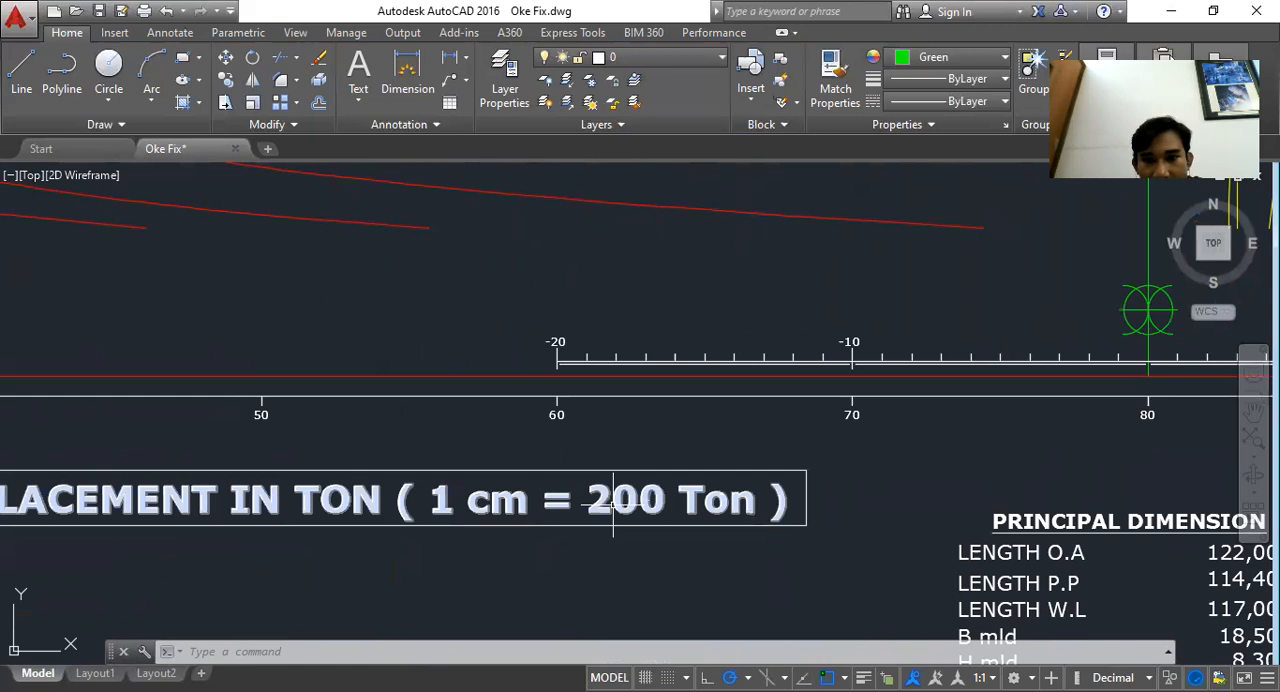
click(609, 493)
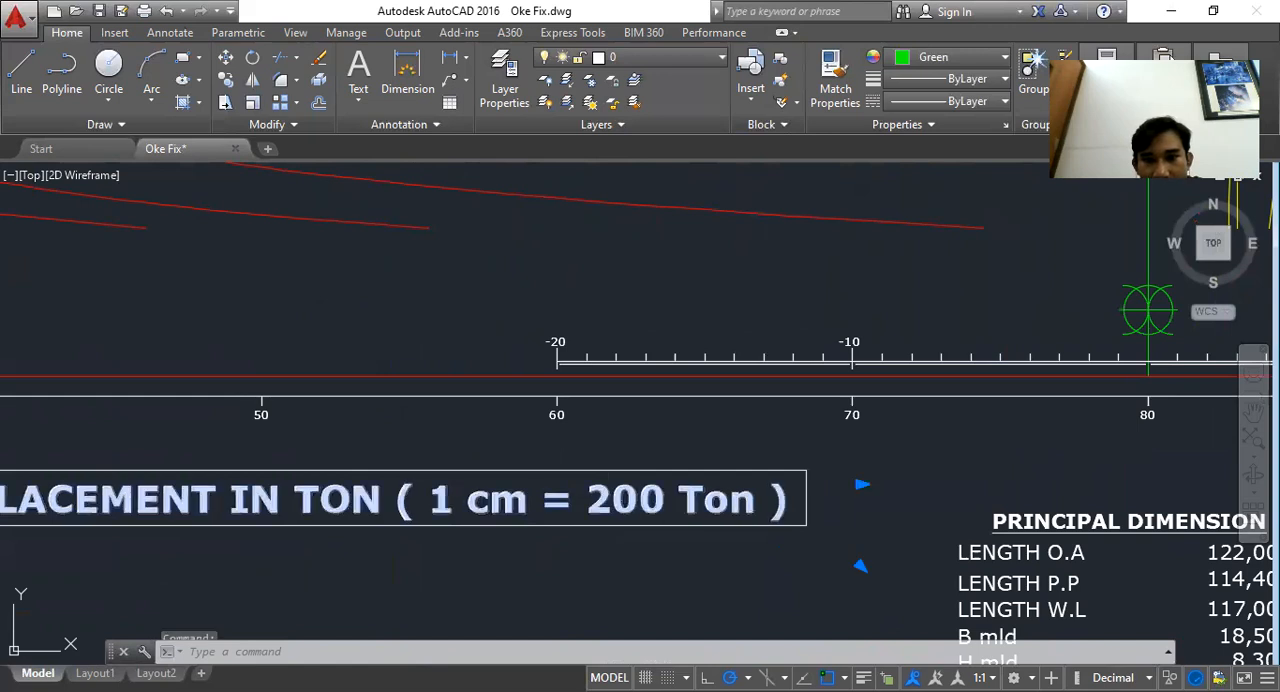
double_click(664, 500)
text(1)
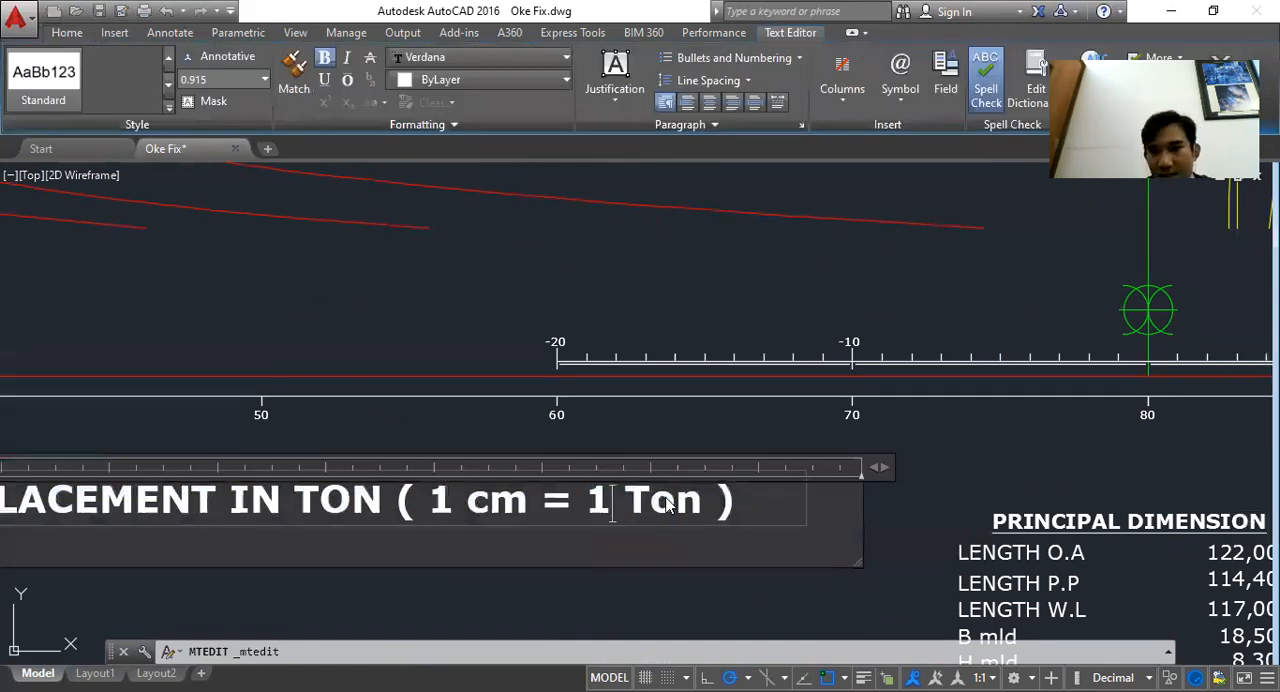
text(000)
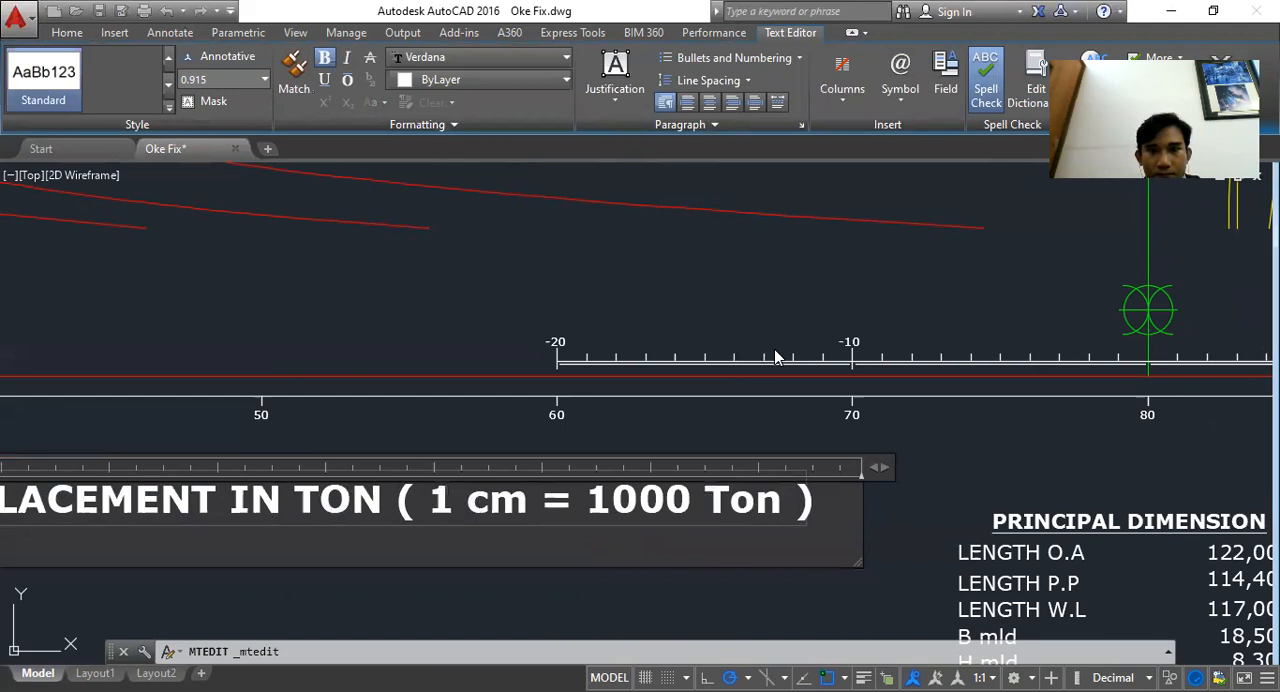
key(Escape)
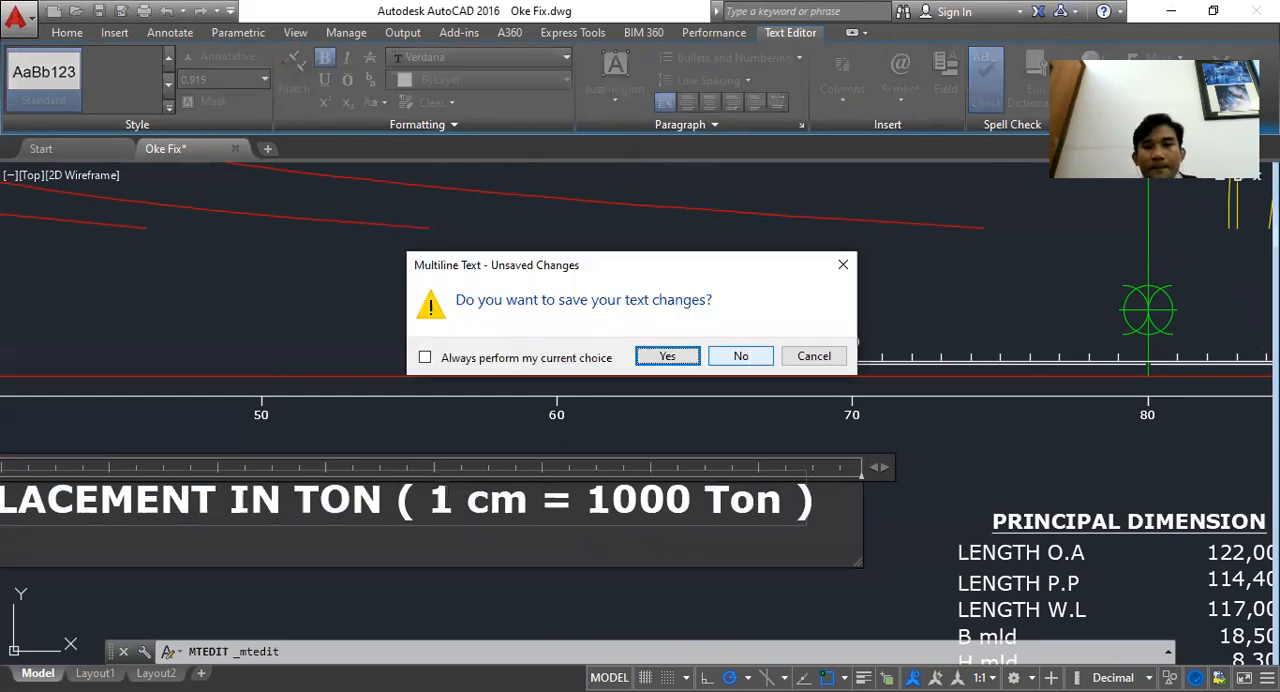
key(Return)
Switch to a blank Word document and set the font size to 18
scroll(702, 515, down, 2)
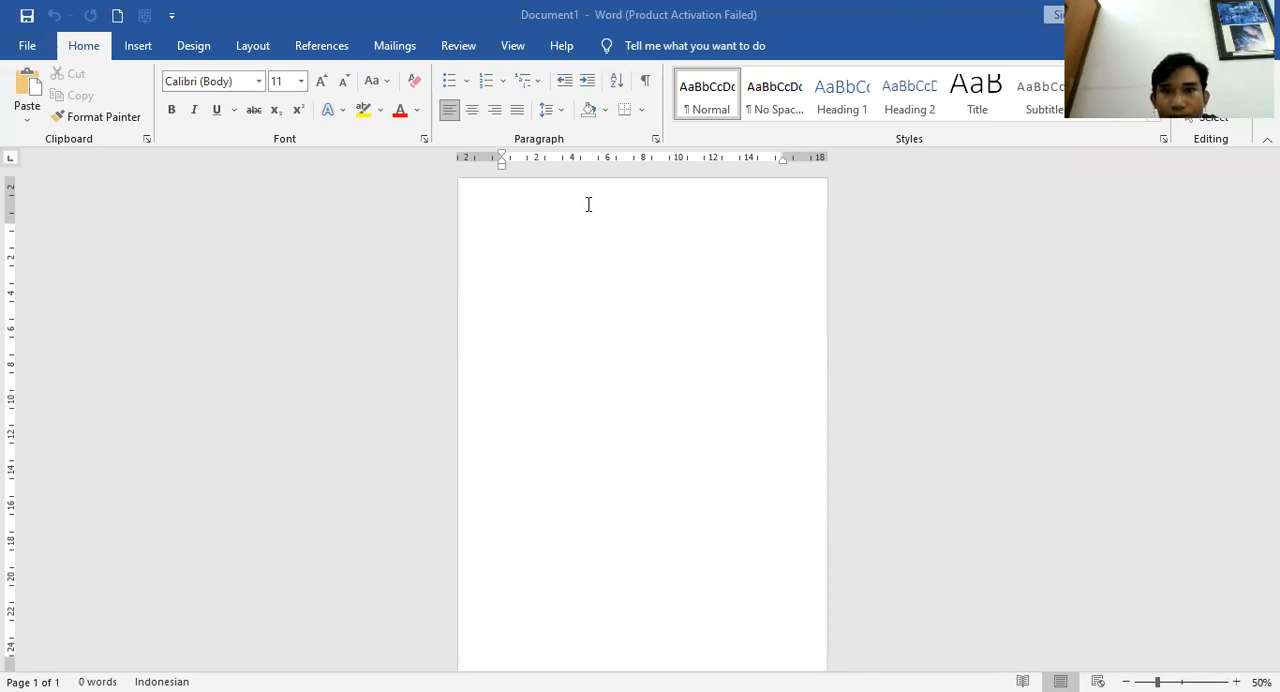
scroll(594, 277, up, 3)
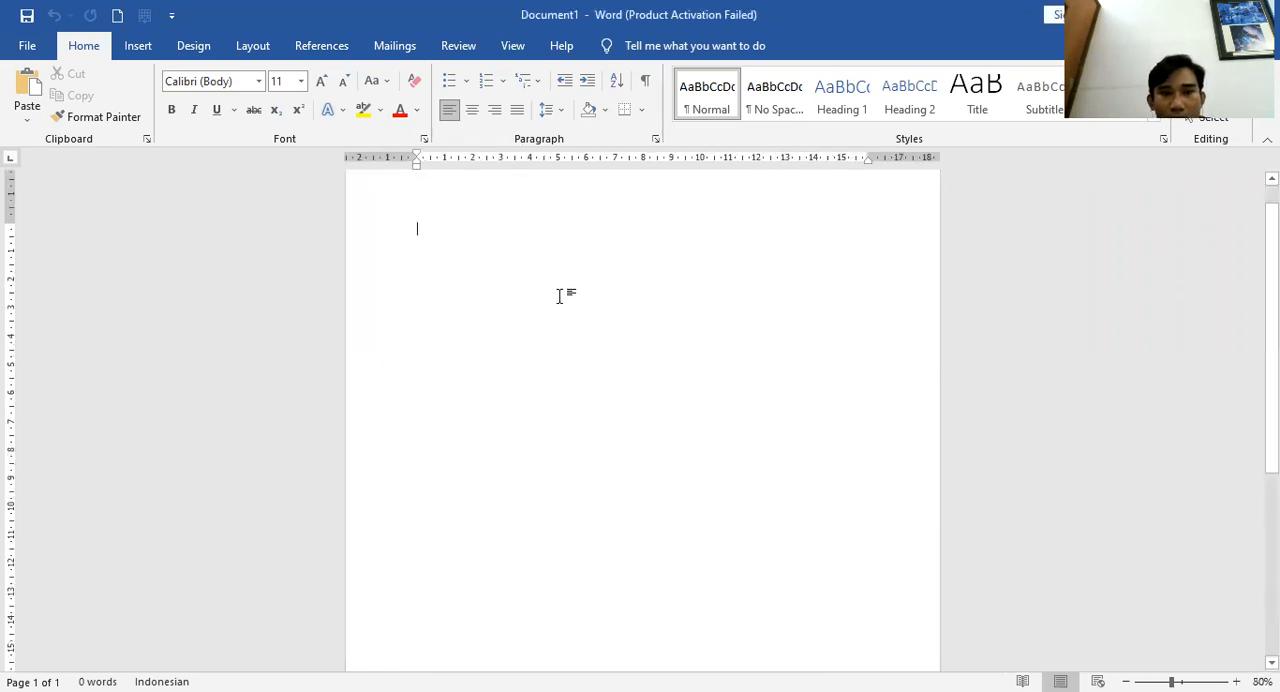
scroll(559, 297, up, 1)
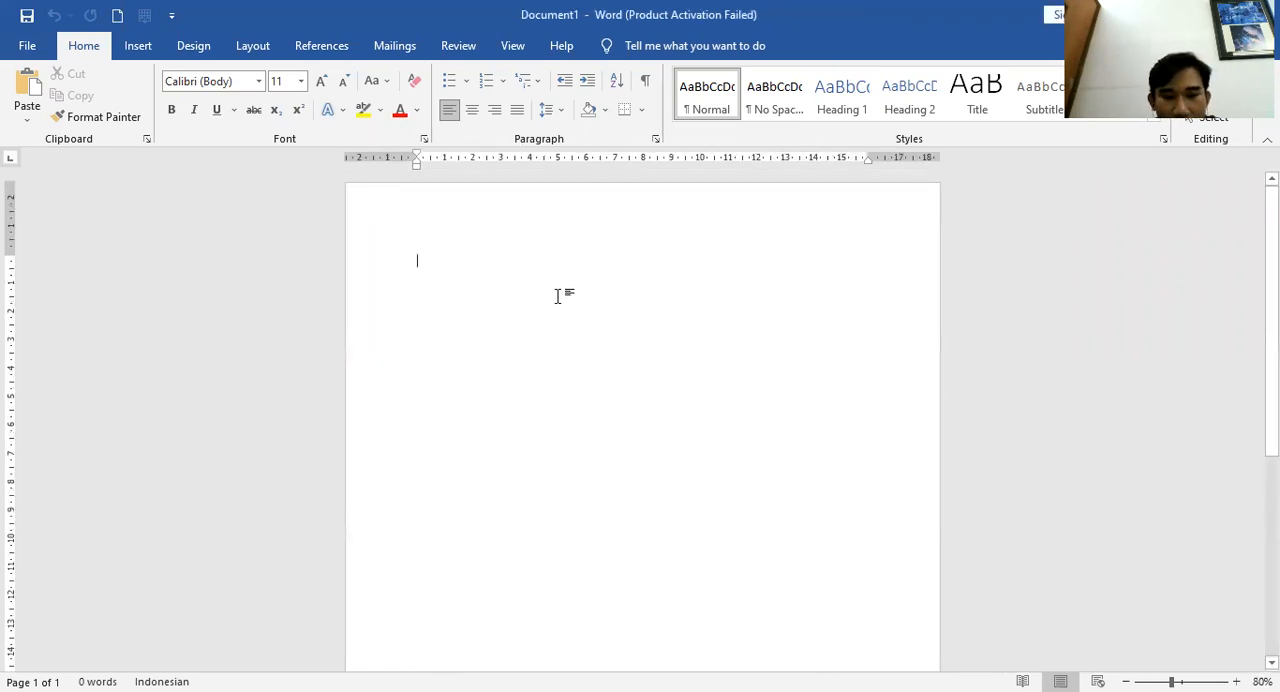
text(skala)
key(ctrl+a)
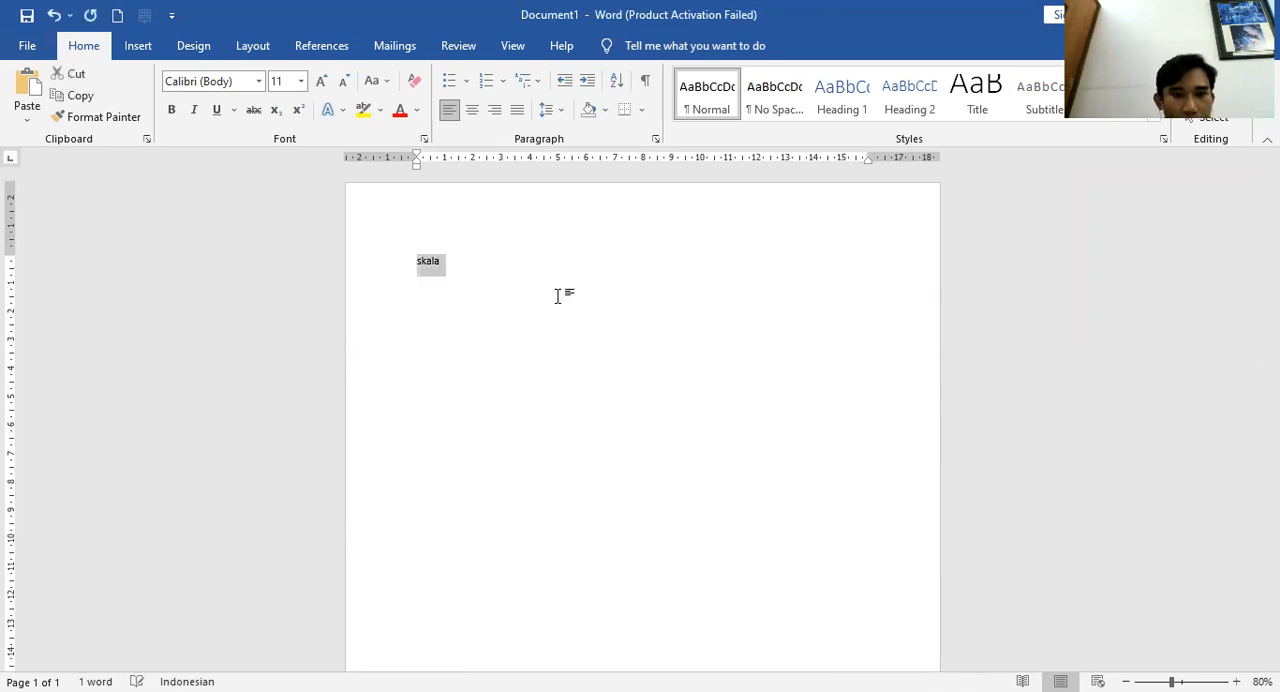
key(Delete)
click(321, 80)
click(321, 80)
click(321, 80)
click(321, 80)
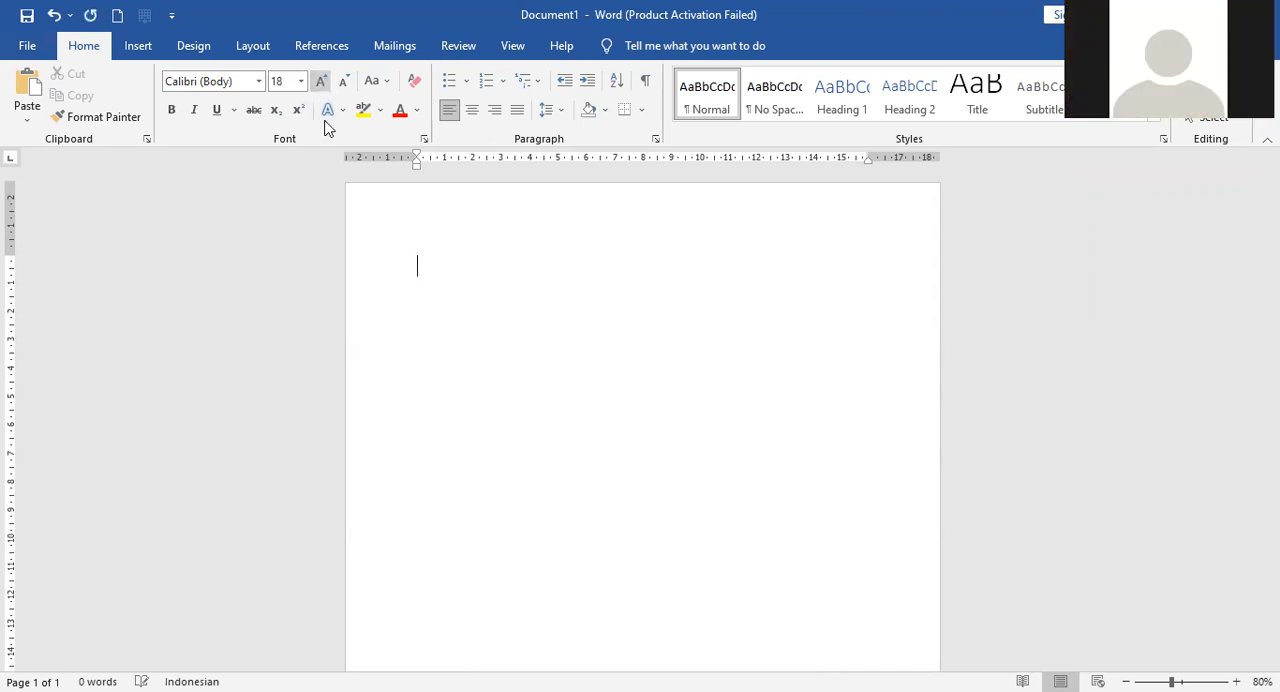
scroll(462, 268, up, 1)
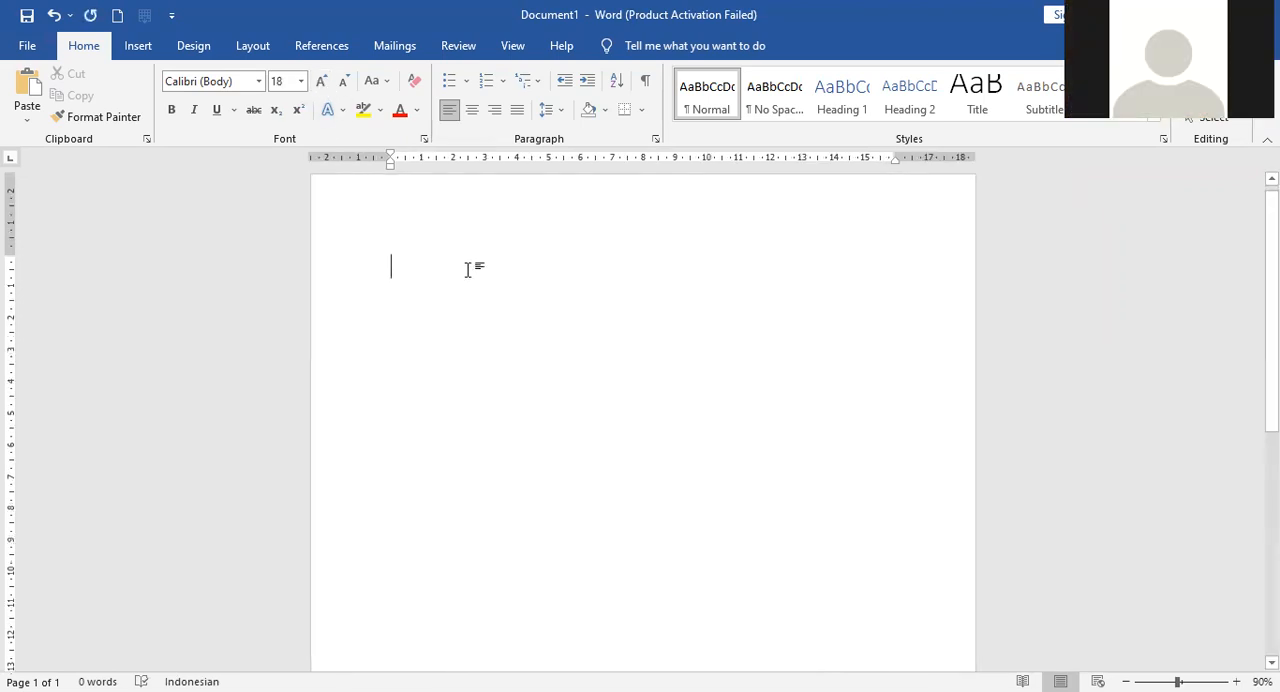
Type the heading SKALA = and the first scale line 1 : 100
text(skala)
key(BackSpace)
key(BackSpace)
key(BackSpace)
key(BackSpace)
key(BackSpace)
text(SKALA)
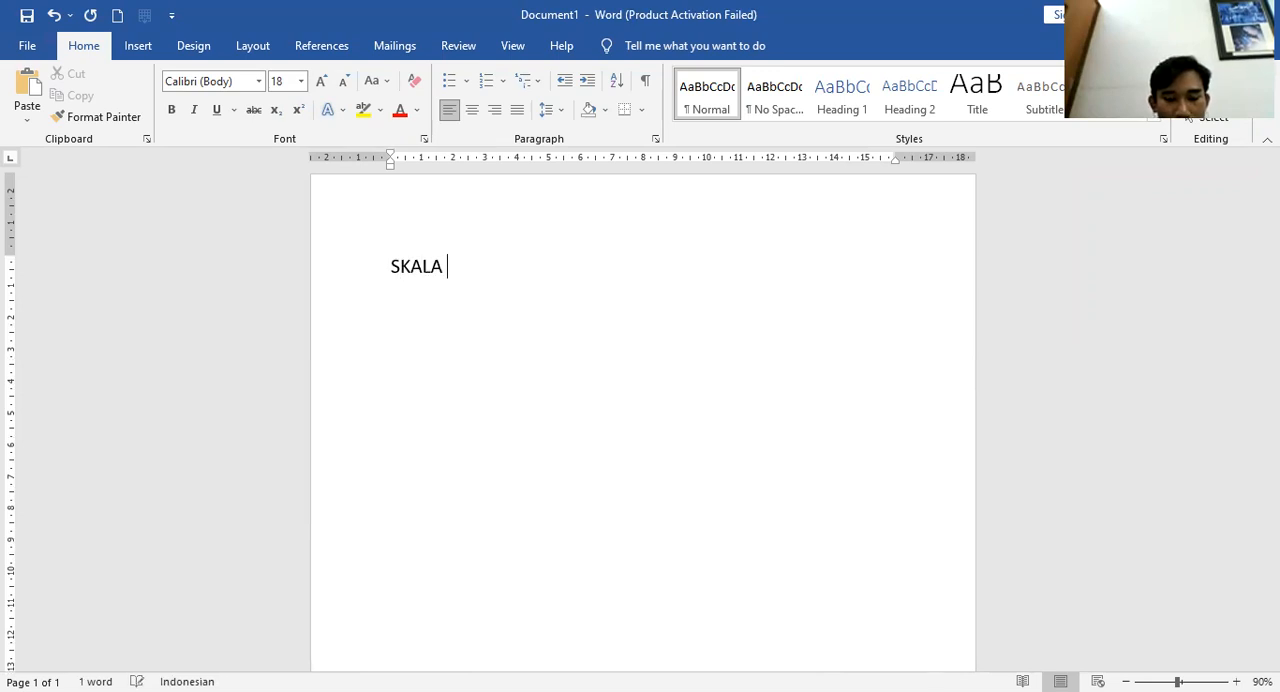
text( =)
key(Return)
text(1 : 100)
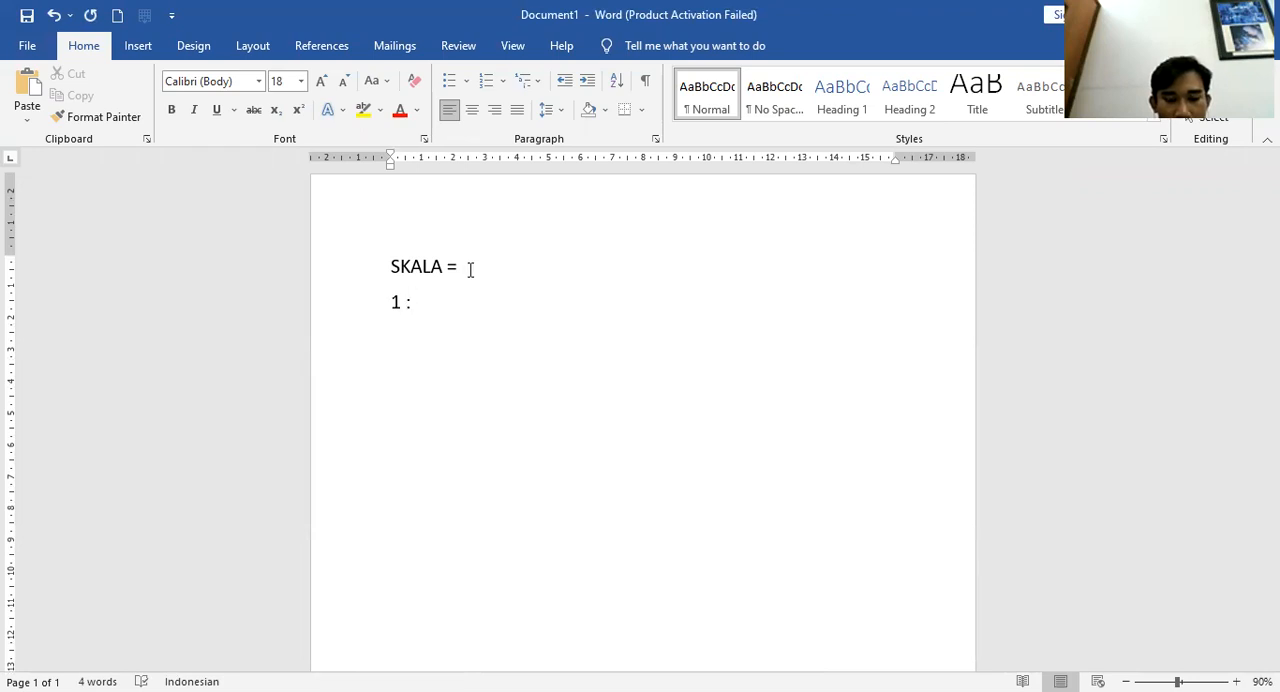
Add the scale lines 1: 75, 1: 50, 1 : 25 and 1 : 20 below it
key(Return)
text(1: 75)
key(Return)
text(1:50)
key(BackSpace)
key(BackSpace)
text(50)
key(Return)
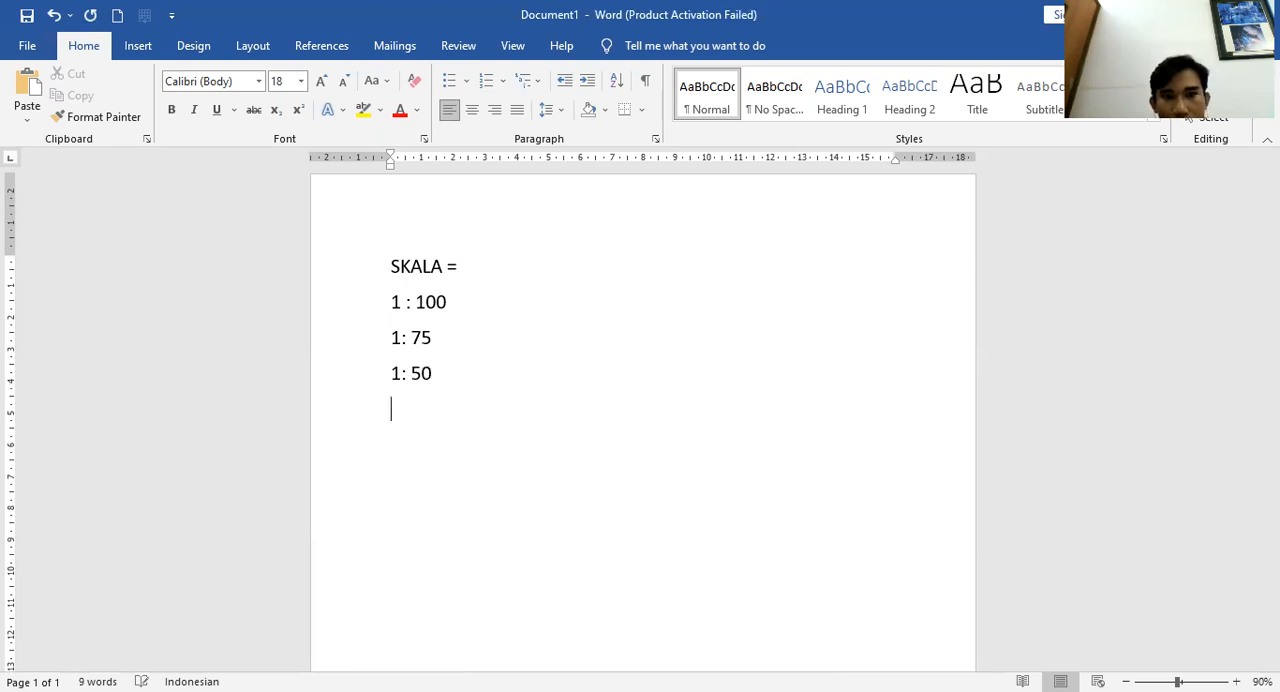
text(1 :)
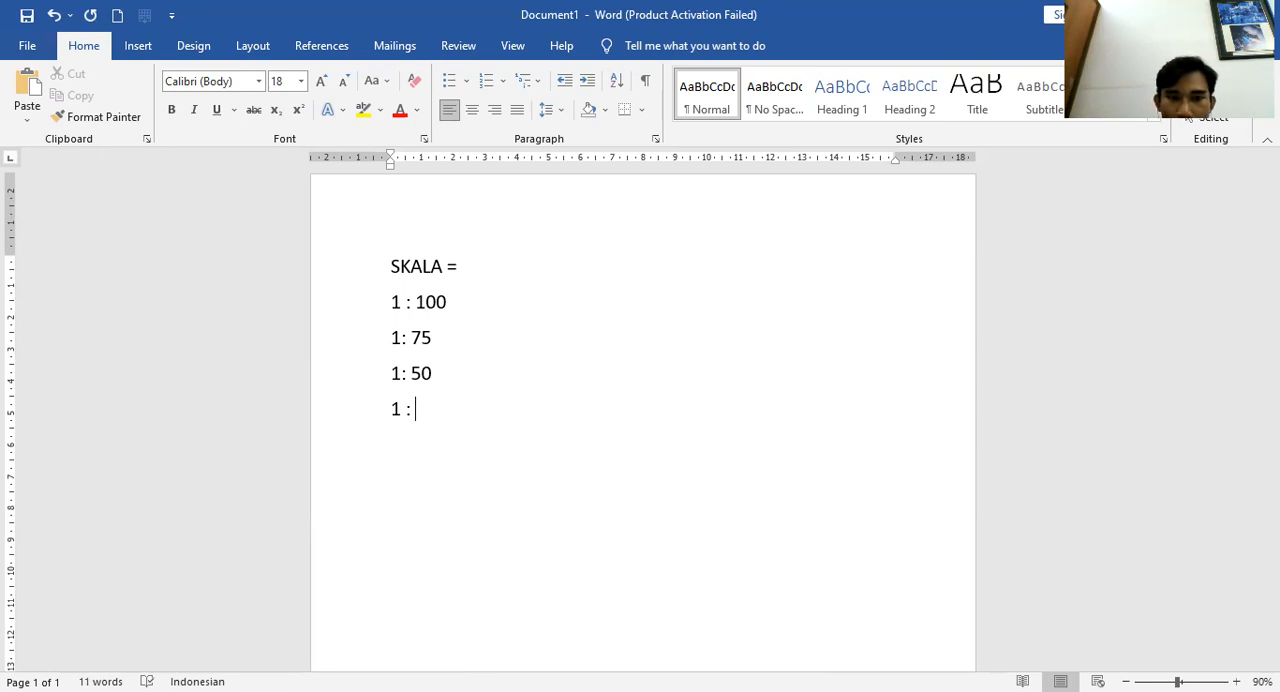
text( 25)
key(Return)
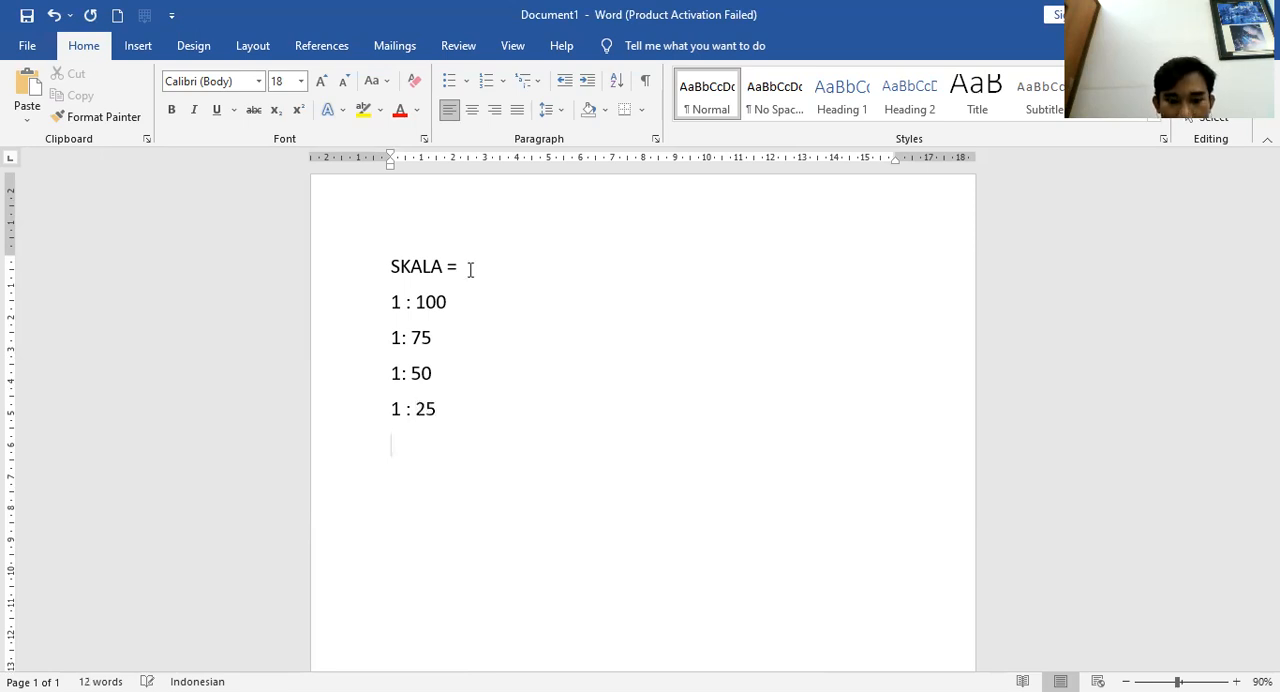
text(1 : )
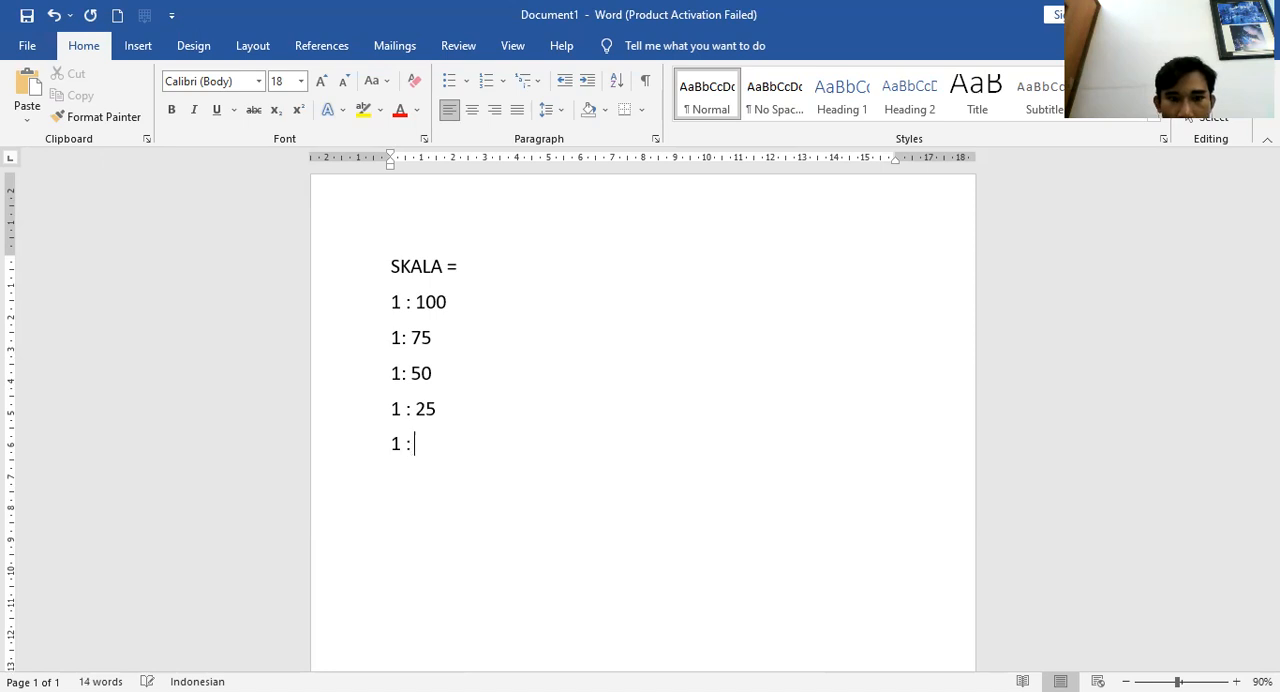
text(20)
key(Return)
Add the scale lines 1 : 10, 1 : 5 and 1 : 4
text(1 )
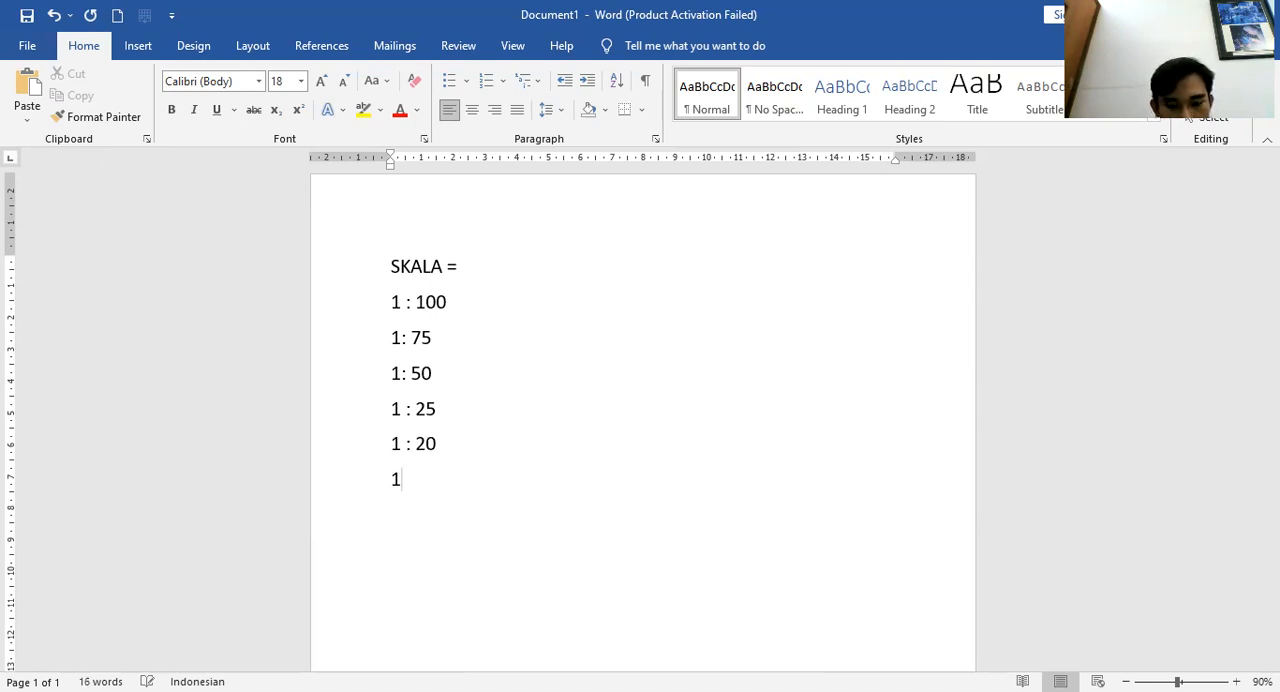
text(: 10)
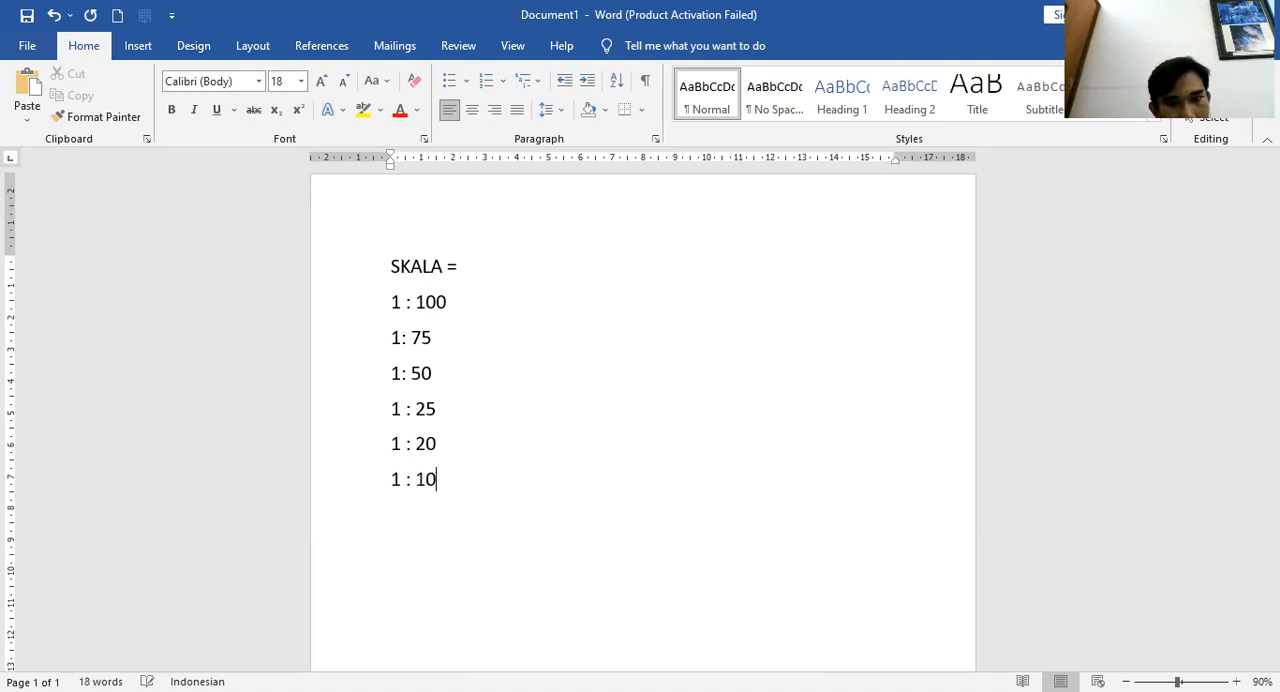
key(BackSpace)
text(2)
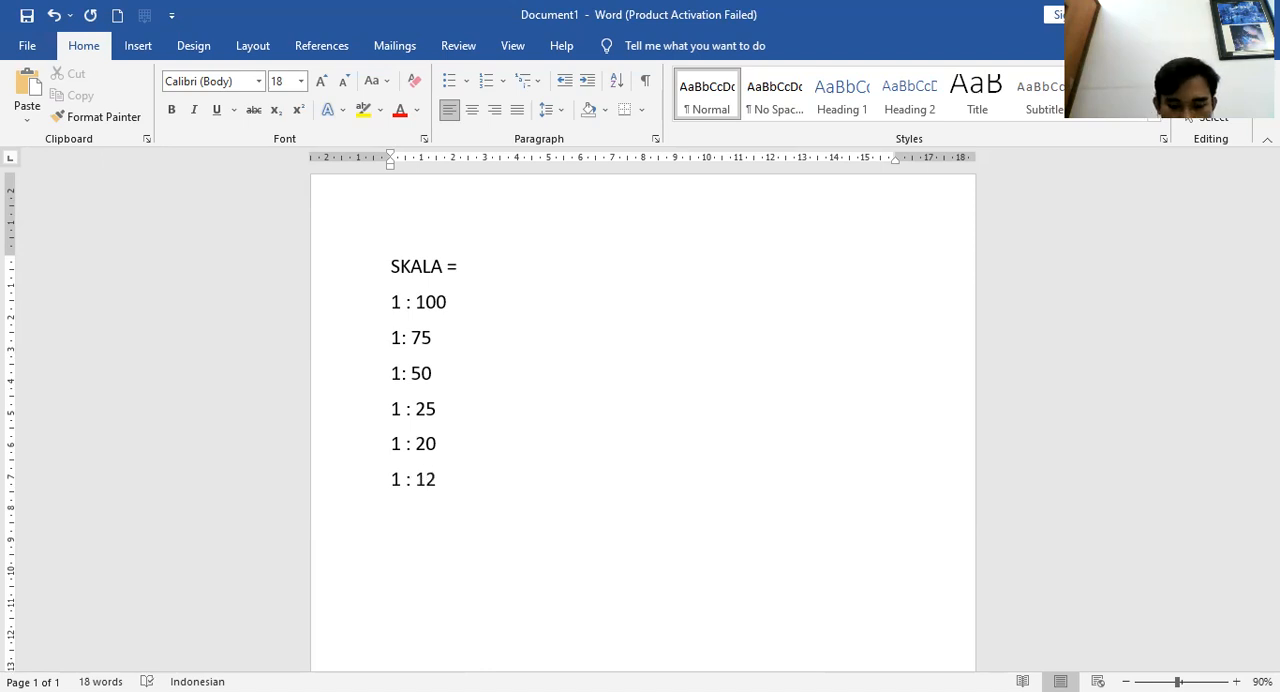
text(,5)
key(BackSpace)
key(BackSpace)
key(BackSpace)
text(0)
key(Return)
text(1 : )
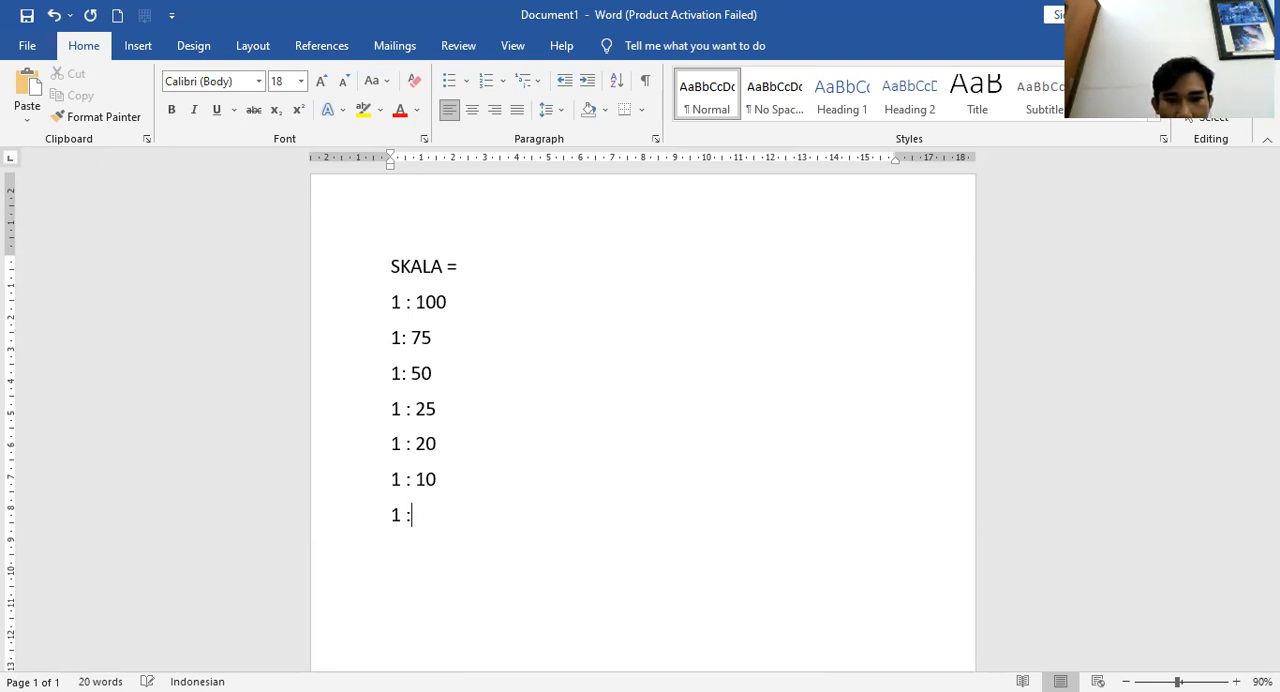
text(5)
key(Return)
text(1 )
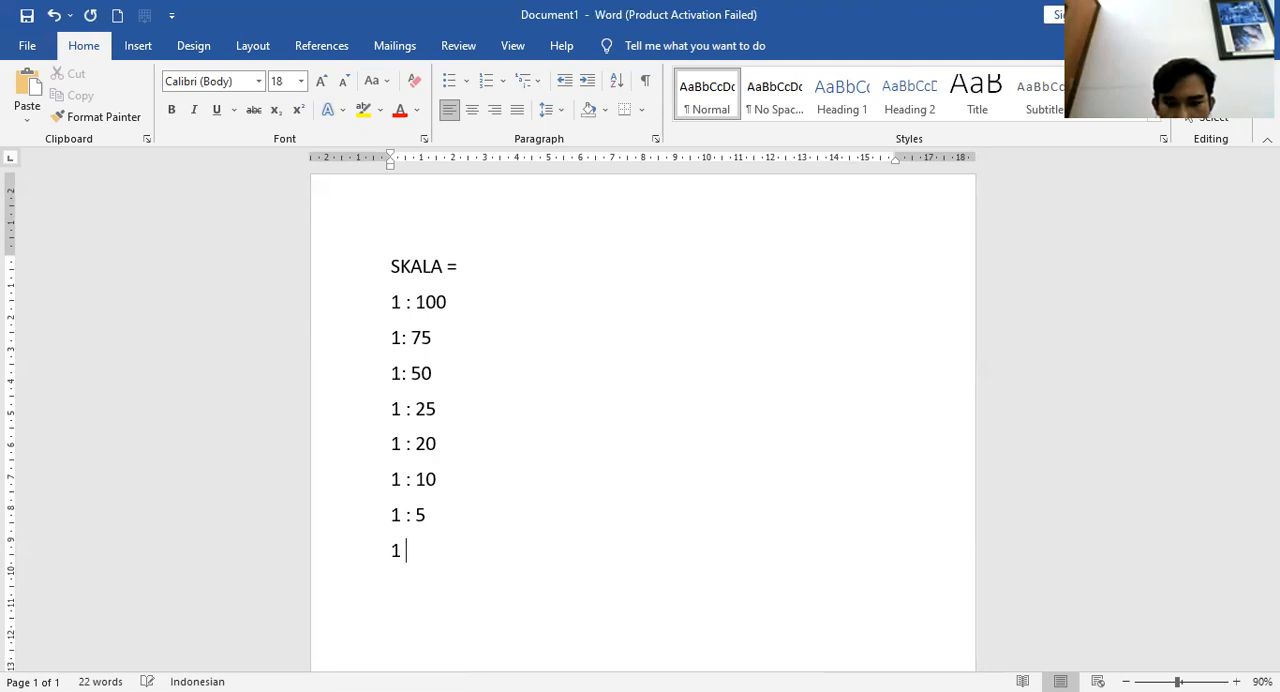
text(;)
key(BackSpace)
key(BackSpace)
text(: 4)
key(Return)
Add the scale lines 1 : 2 and 1 : 1 to finish the list
text(1 : 2)
key(Return)
text(1 : 1)
key(BackSpace)
text(1`=)
key(BackSpace)
key(BackSpace)
text(=)
key(BackSpace)
text(=)
key(BackSpace)
key(BackSpace)
Insert a tab and an equals sign after the 1 : 1, 1 : 2 and 1 : 4 lines
key(Tab)
key(Tab)
text(=)
key(Up)
key(Tab)
key(Tab)
text(=)
key(Up)
key(Tab)
key(Tab)
text(=)
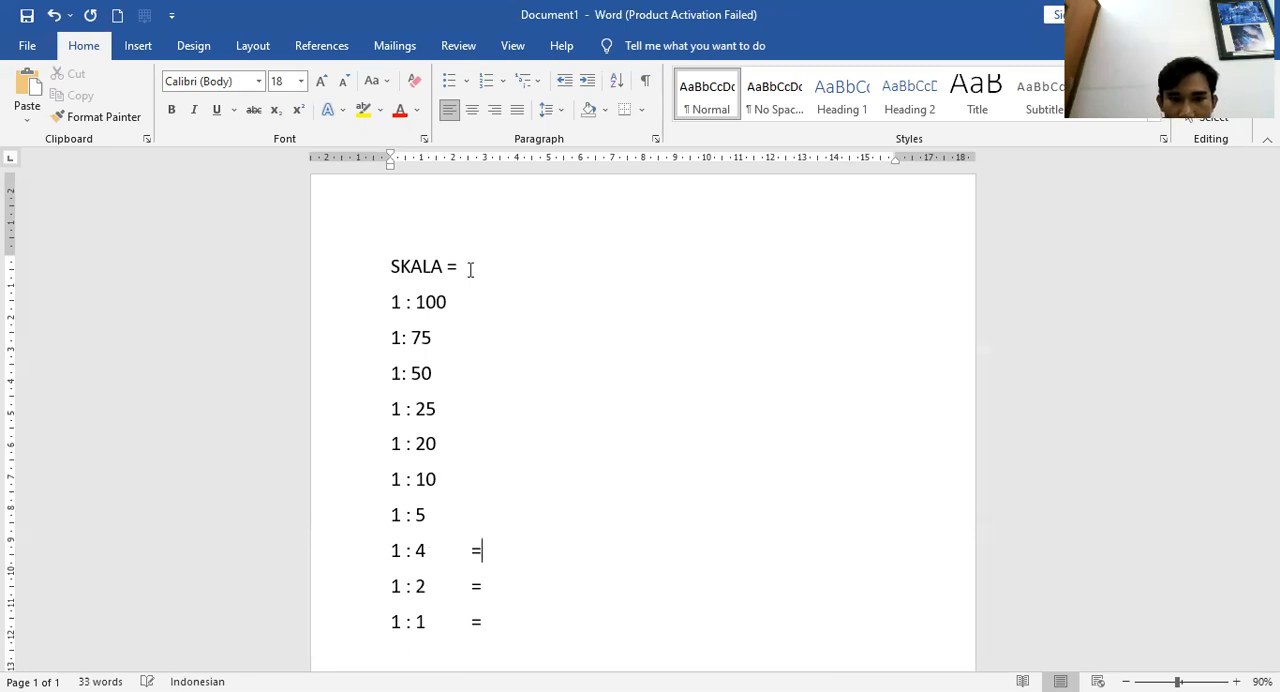
Insert a tab and an equals sign after the 1 : 5 through 1 : 25 lines
key(Up)
key(Tab)
text(=)
key(Up)
key(Tab)
key(Tab)
key(BackSpace)
text(=)
key(Up)
key(Tab)
text(=)
key(Up)
key(Tab)
text(=)
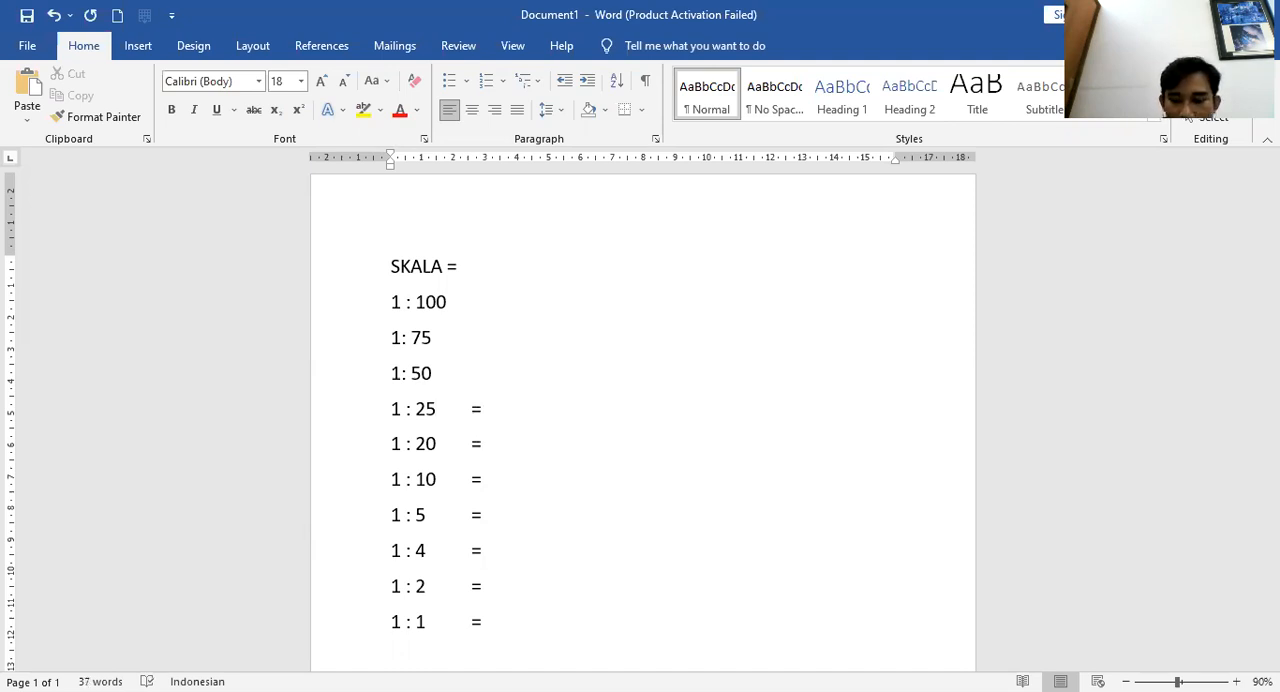
Insert a tab and an equals sign after the 1: 50, 1: 75 and 1 : 100 lines
key(Up)
key(Tab)
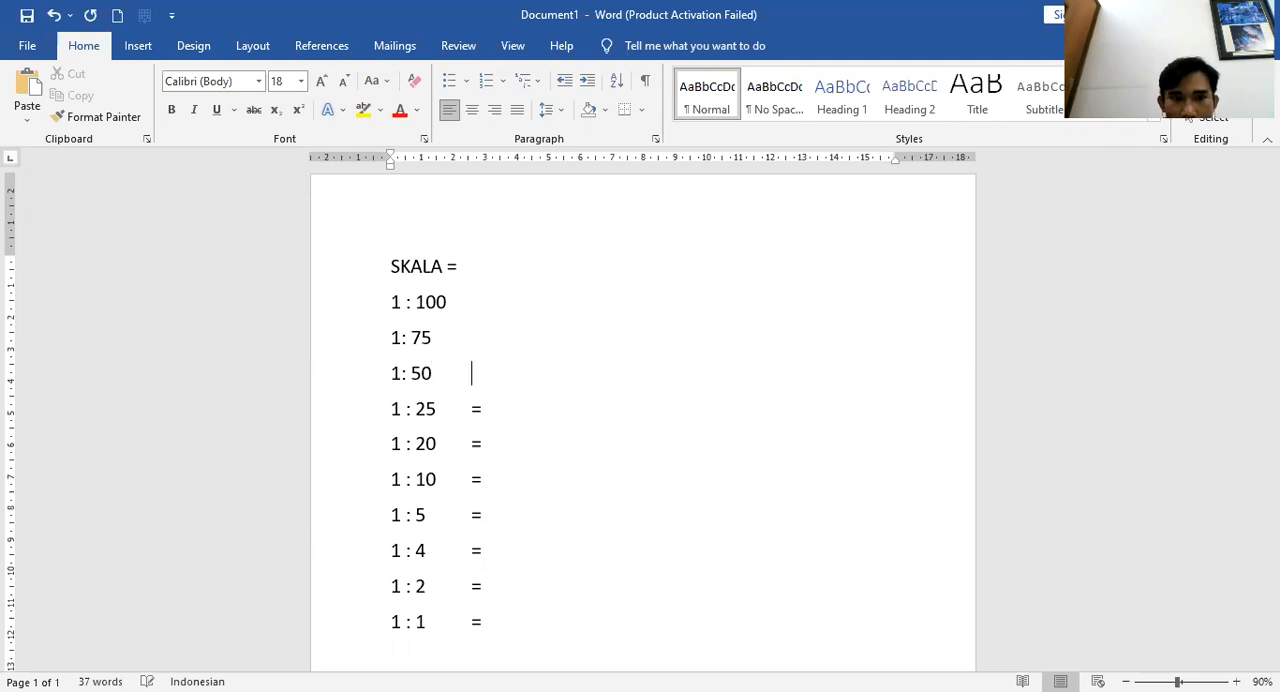
text(=)
key(Tab)
text(=)
key(Tab)
text(=)
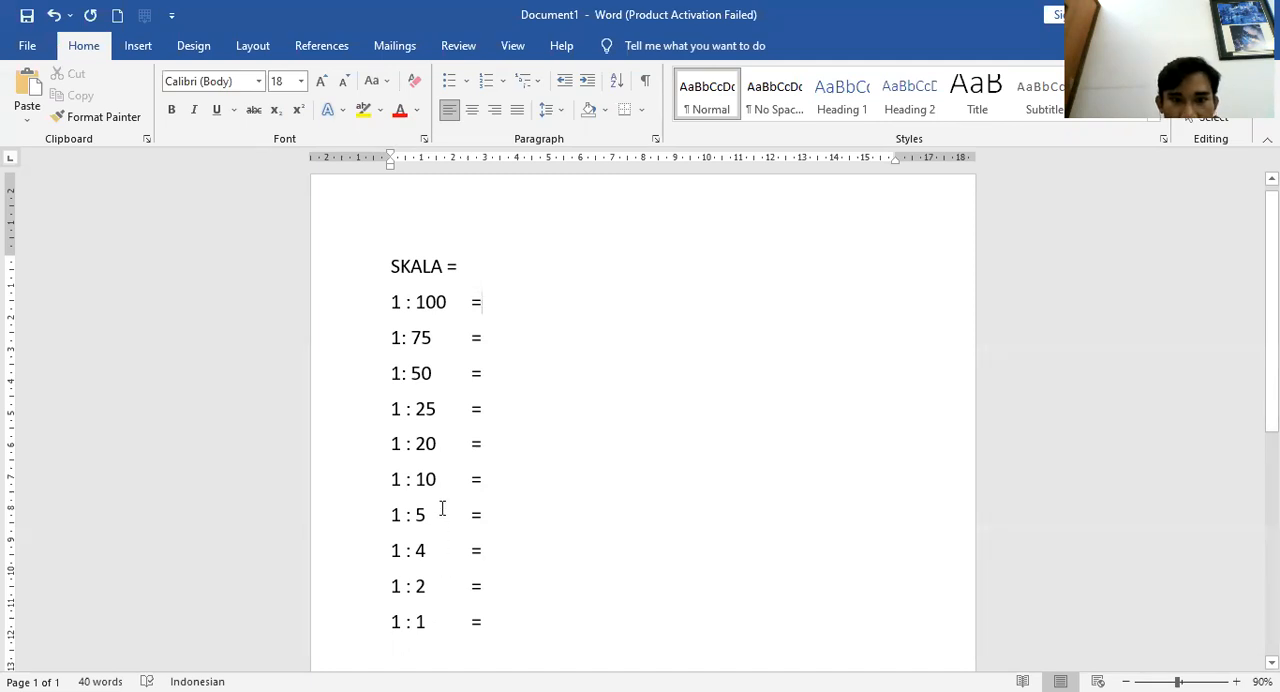
Type 100 : after the 1 : 100 line's equals sign and color that scale's 100 red
drag(391, 297, 490, 476)
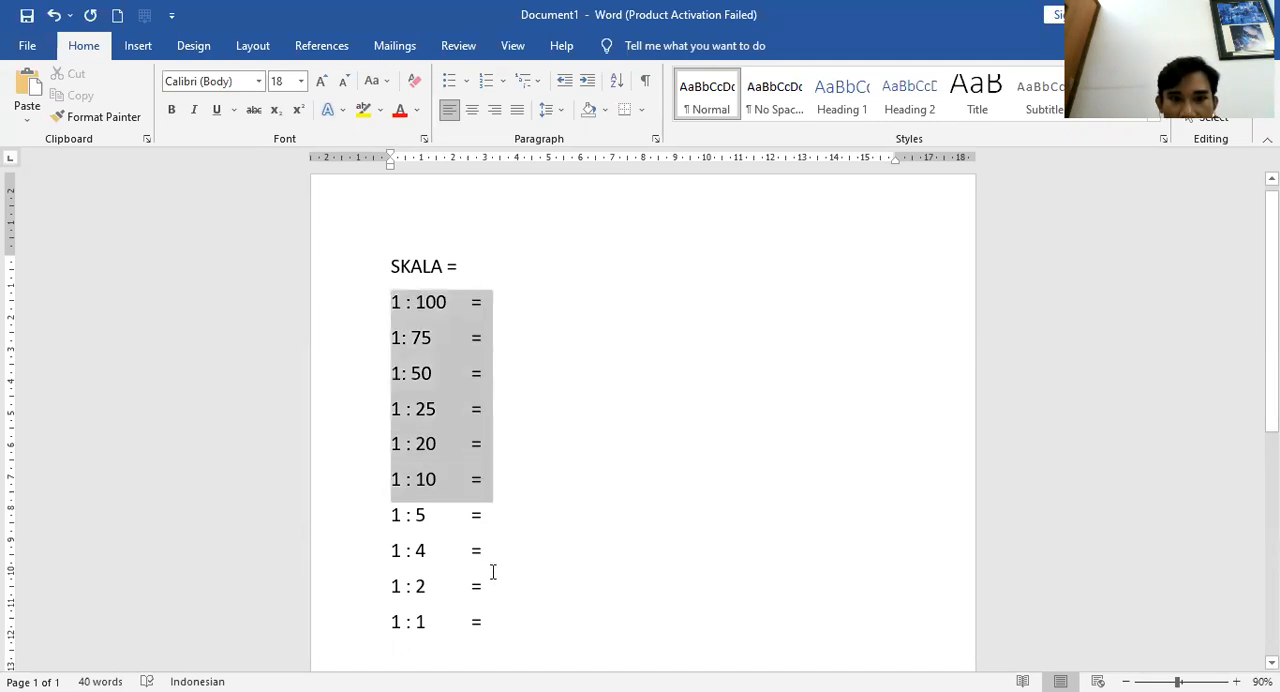
drag(492, 571, 490, 625)
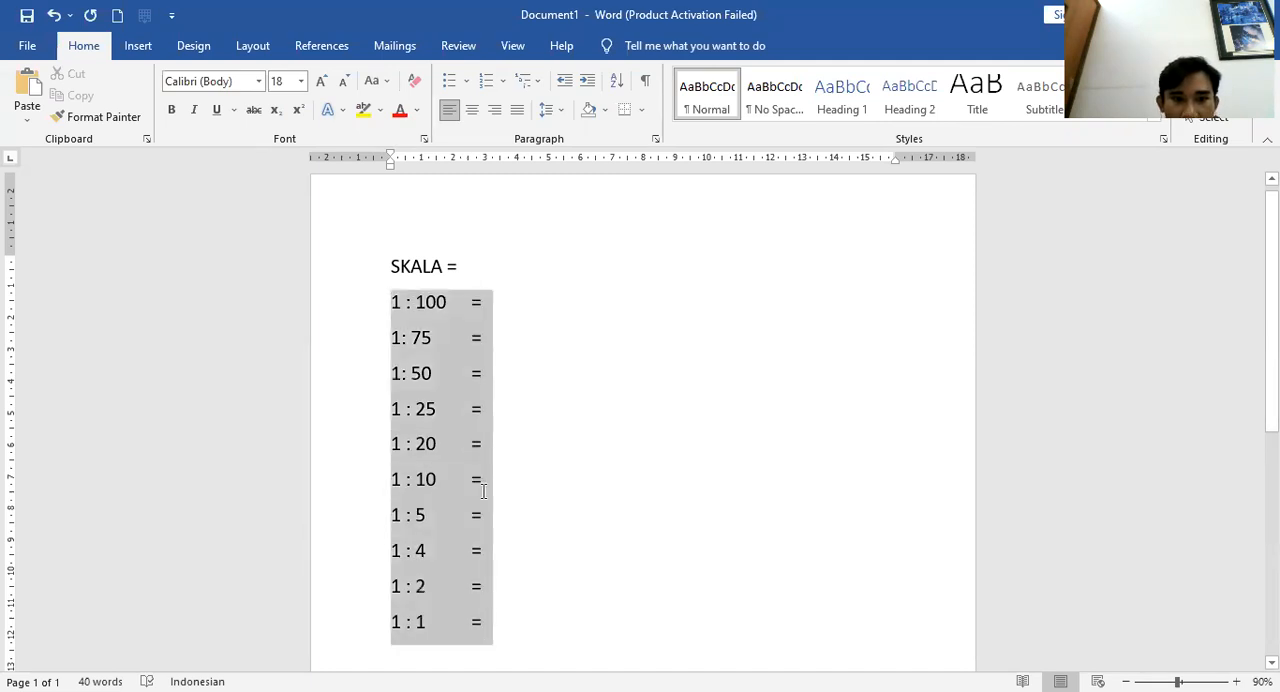
click(491, 311)
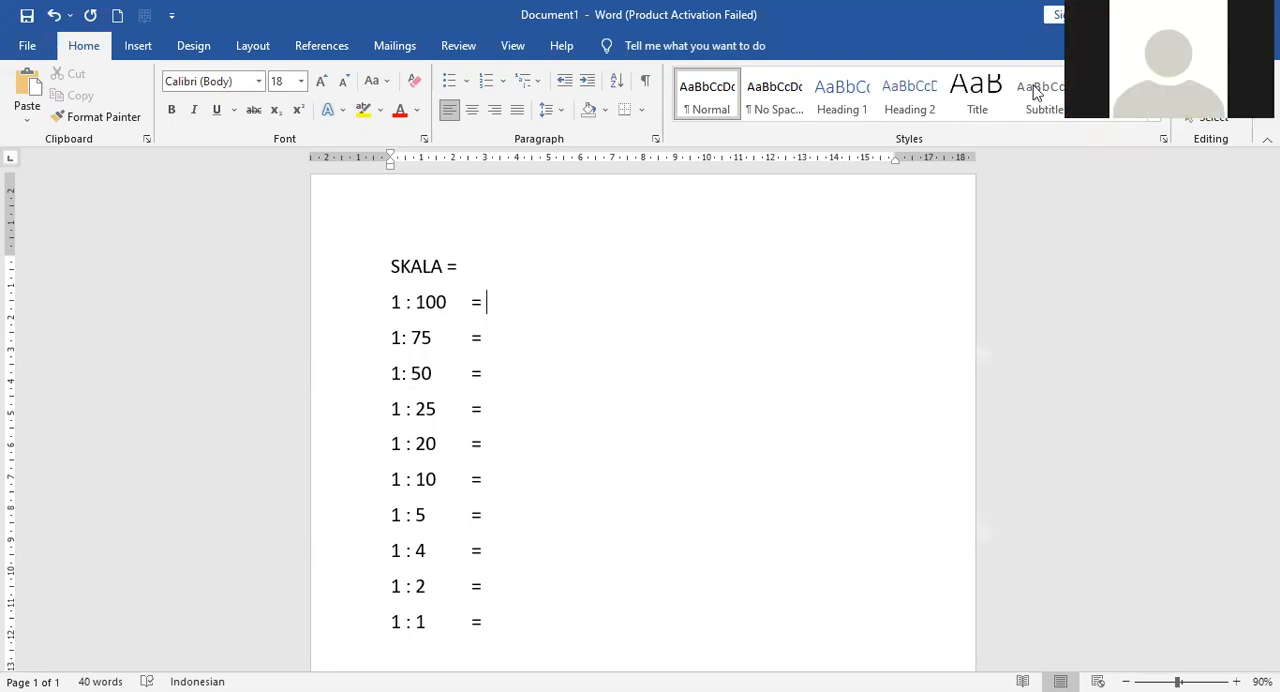
text(100)
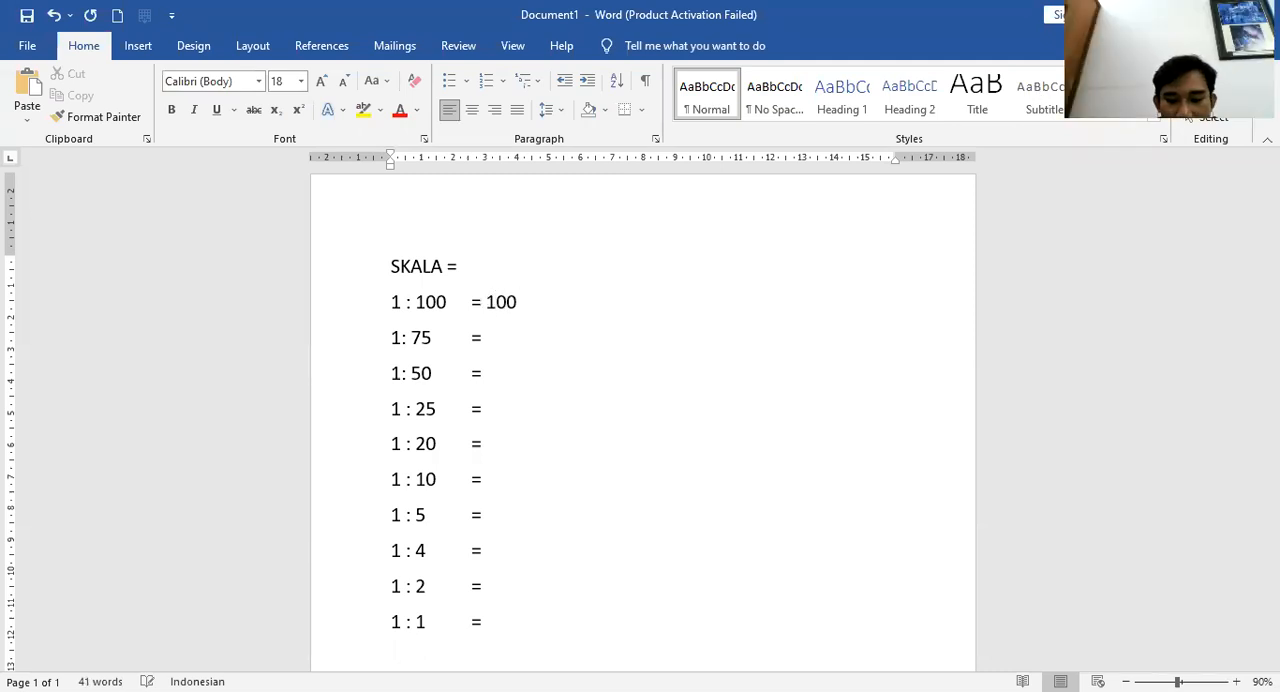
text( :)
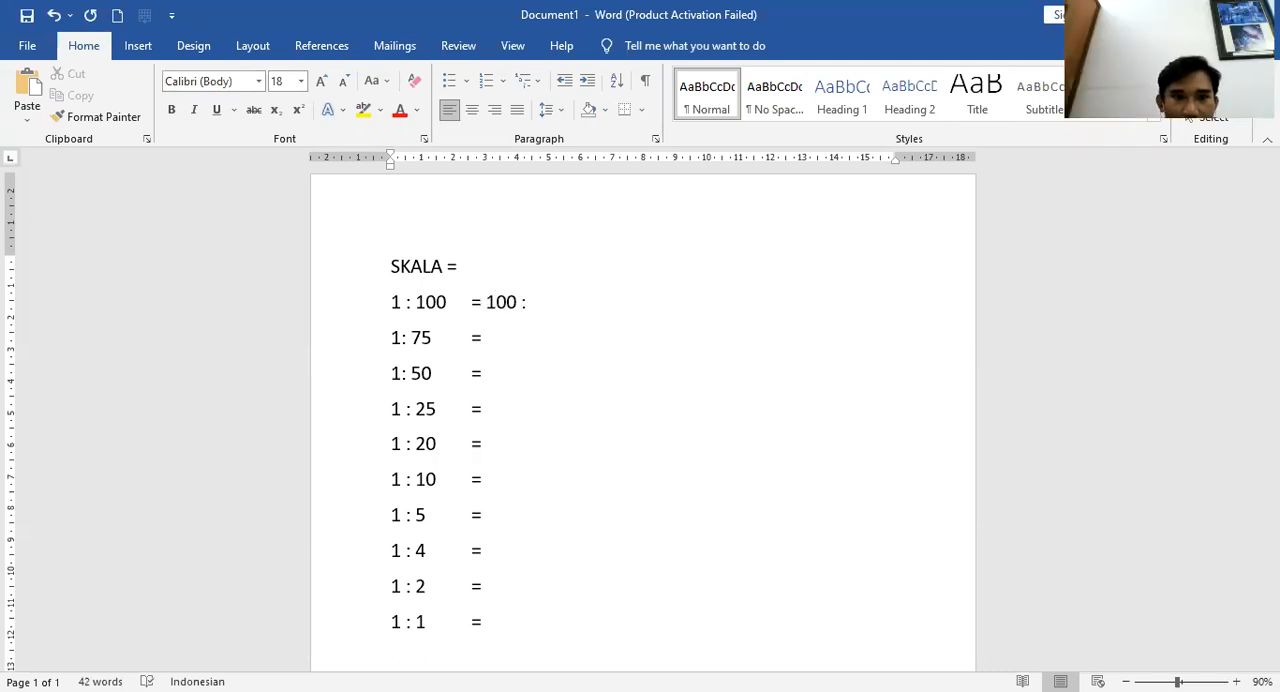
drag(415, 301, 447, 302)
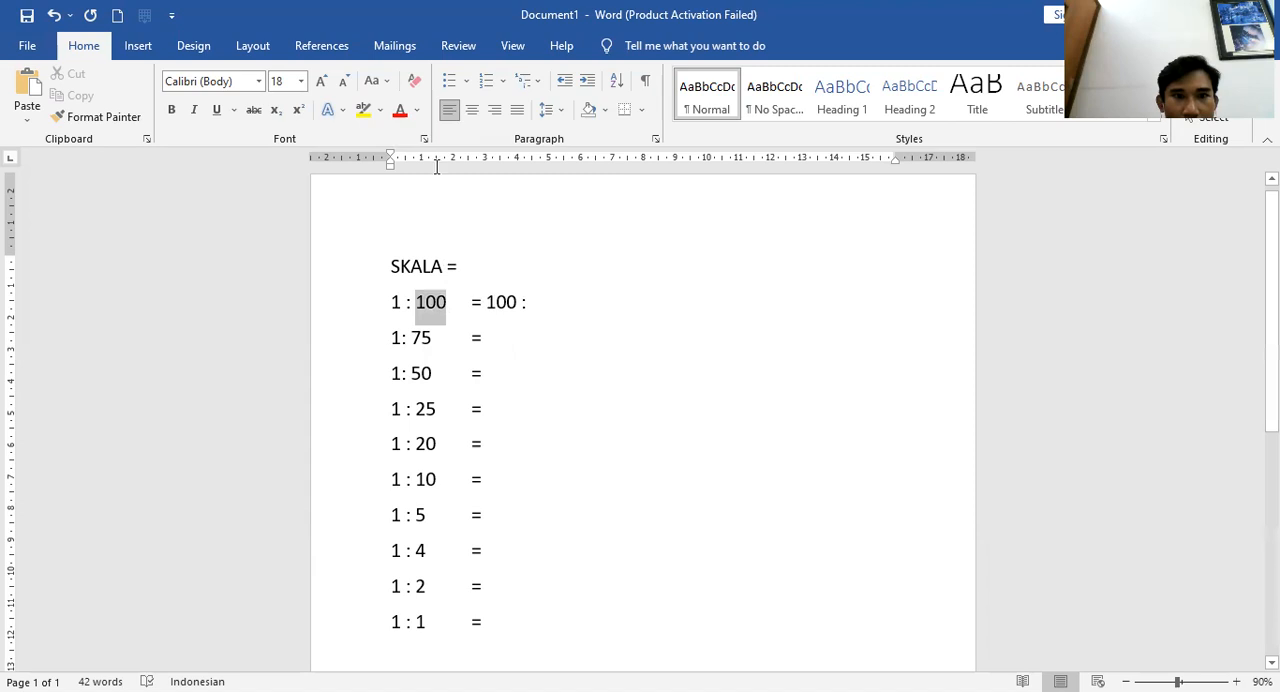
click(400, 113)
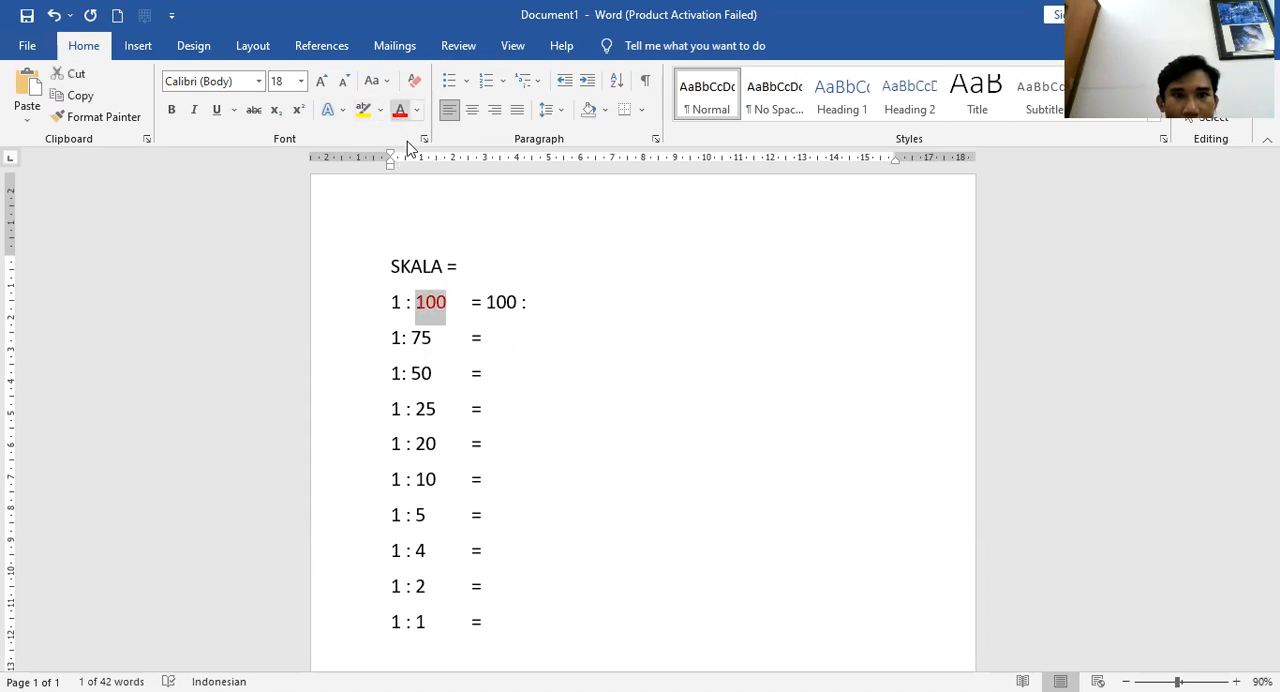
Complete the 1 : 100 line as 100 : 100 = 1 (artinya 1 cm mewakili 1 m di gambar !
click(554, 297)
text(!=1)
key(BackSpace)
key(BackSpace)
key(BackSpace)
text(1000)
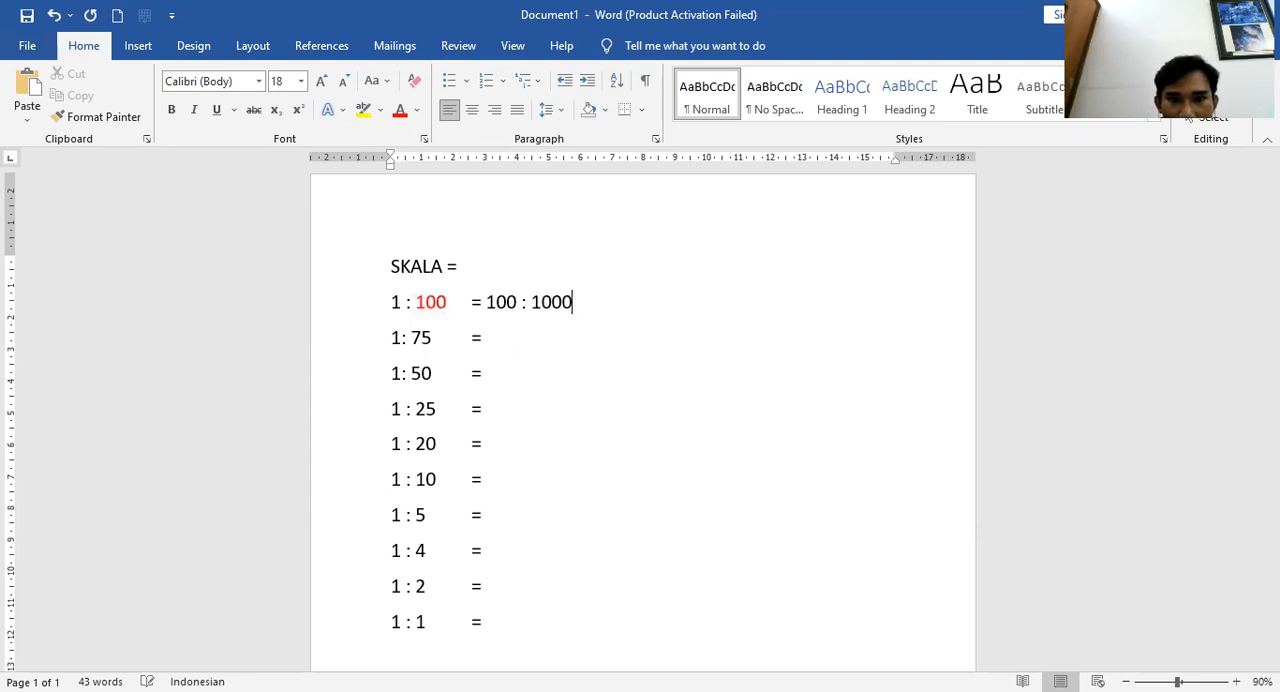
key(BackSpace)
text(= 1)
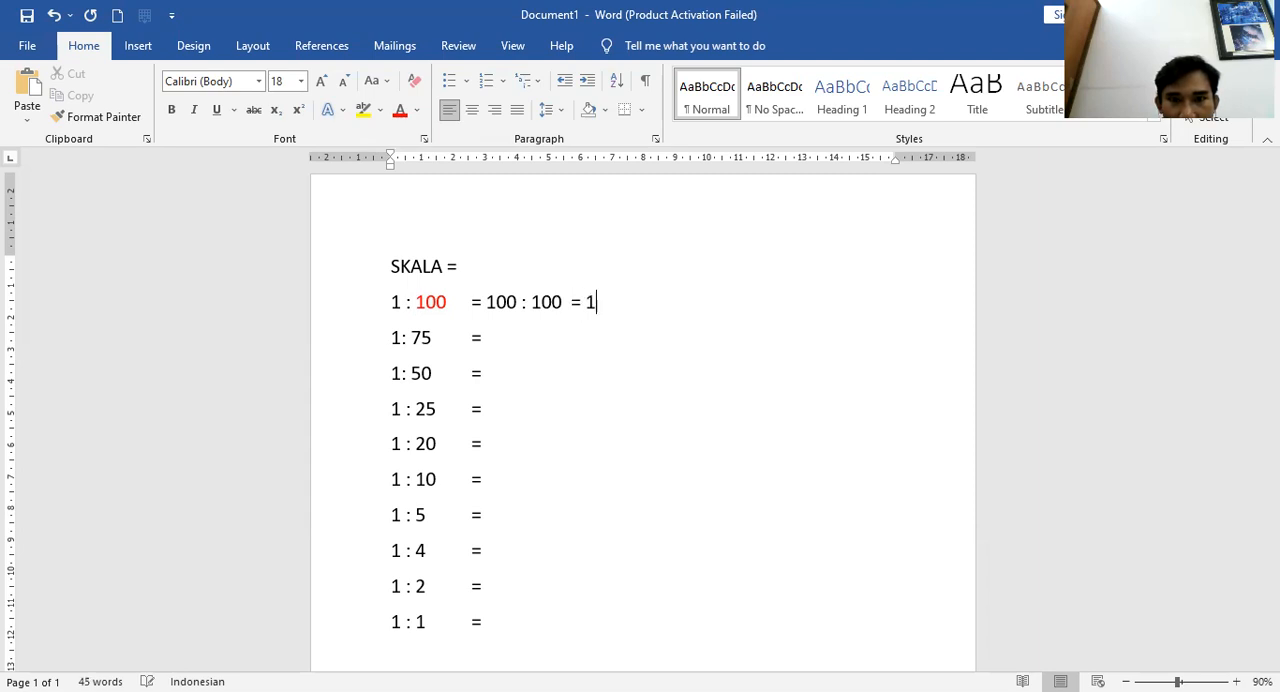
text( ()
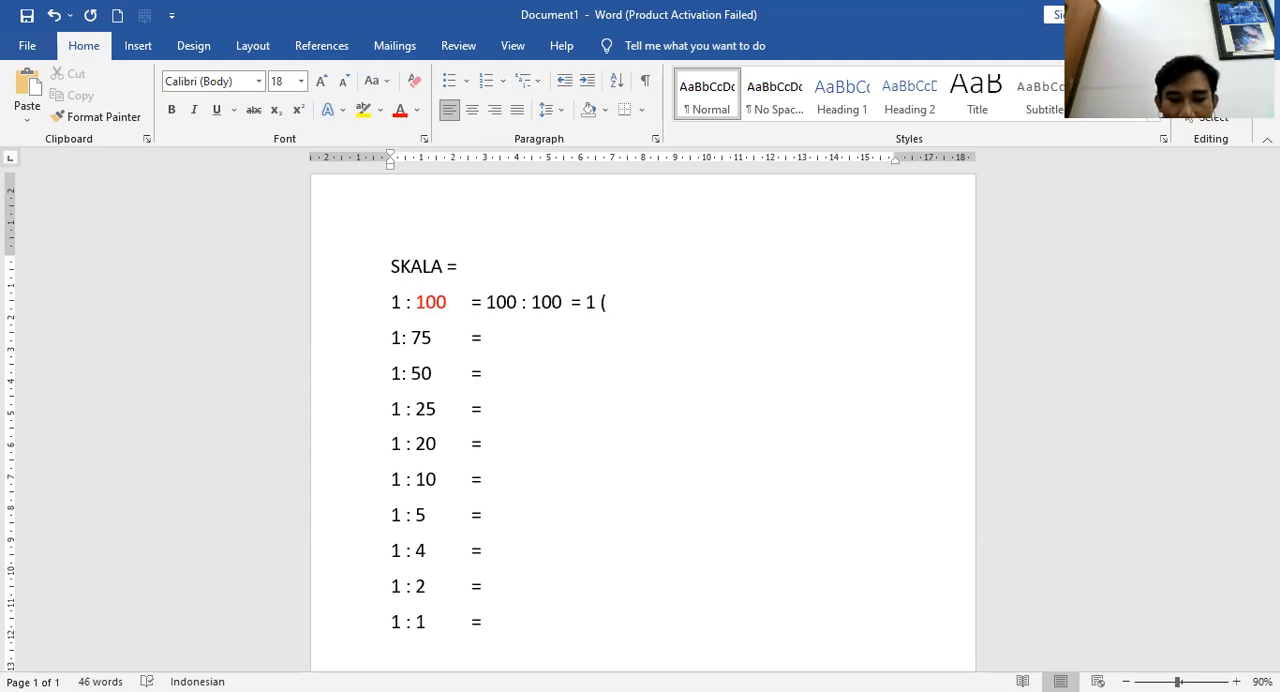
text(artinya 1 cm)
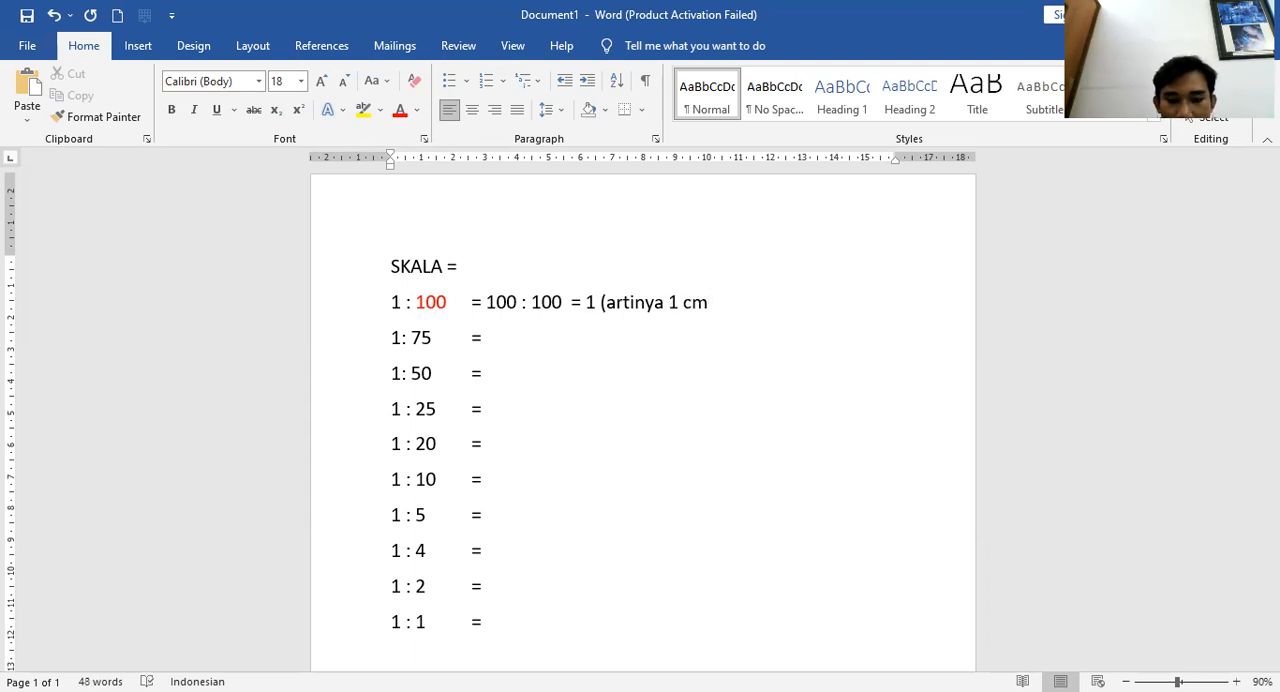
text( mewakili 1m)
key(BackSpace)
text(m)
text(di)
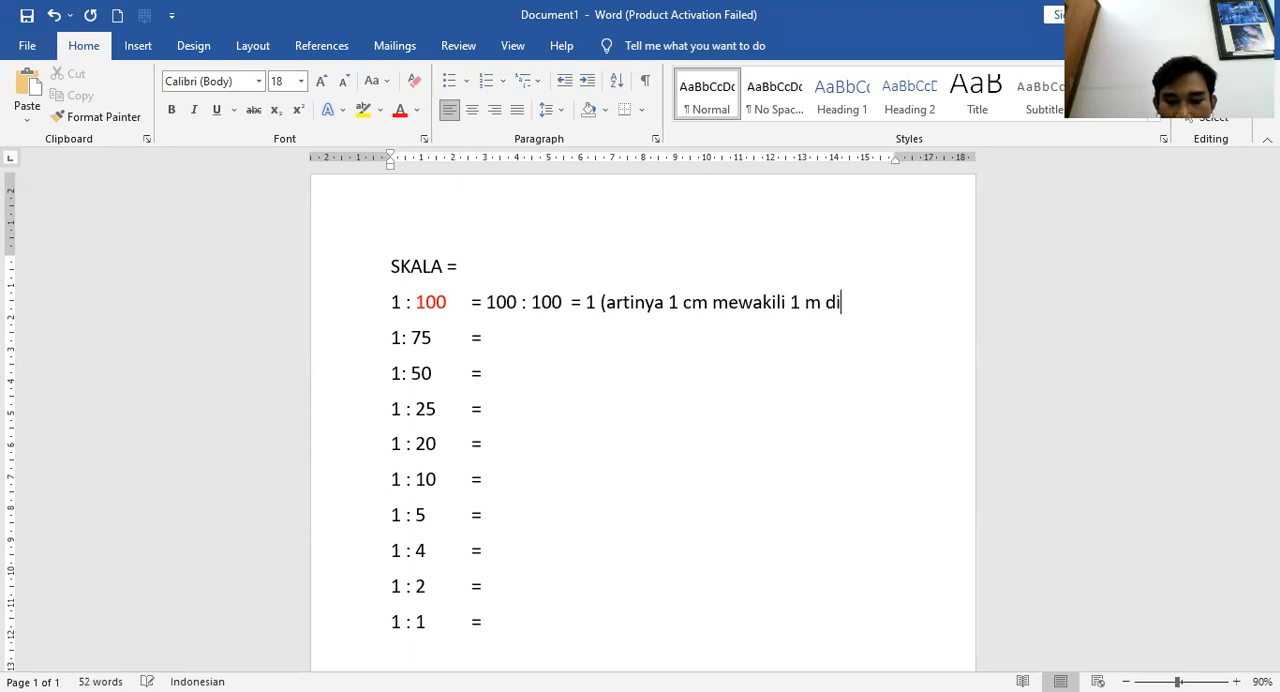
text( gambar !)
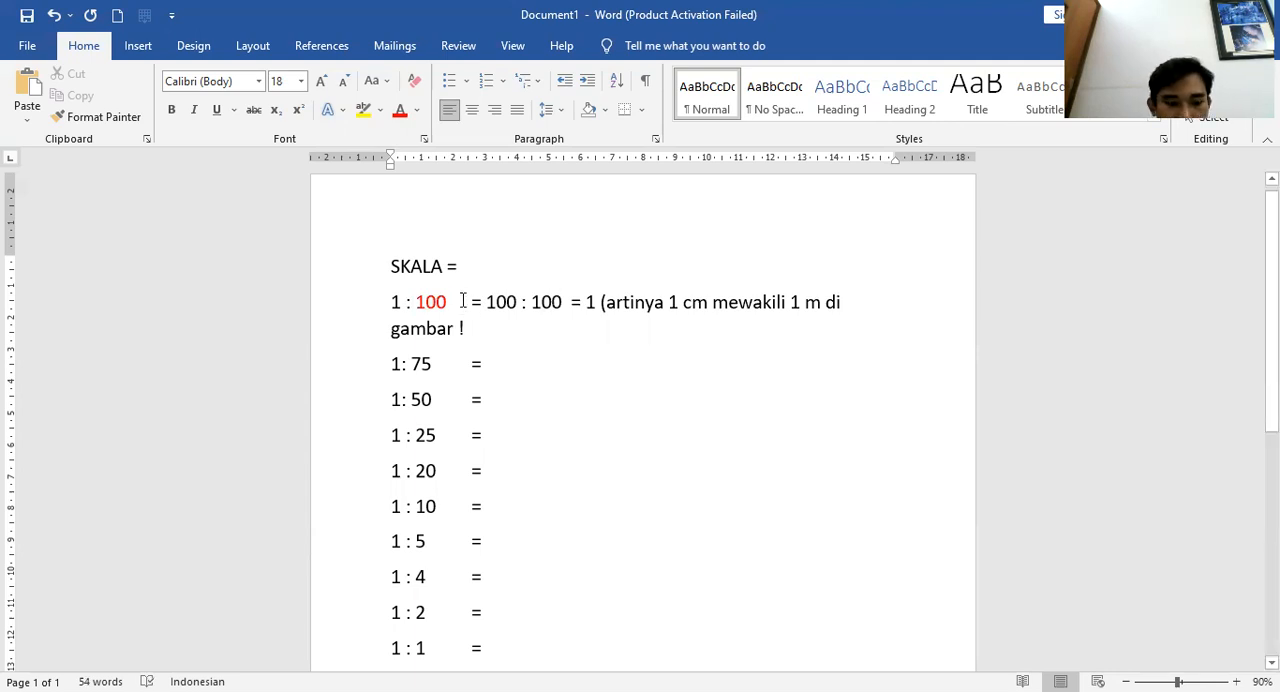
Reduce the font size of the whole document to 16
key(ctrl+a)
click(343, 80)
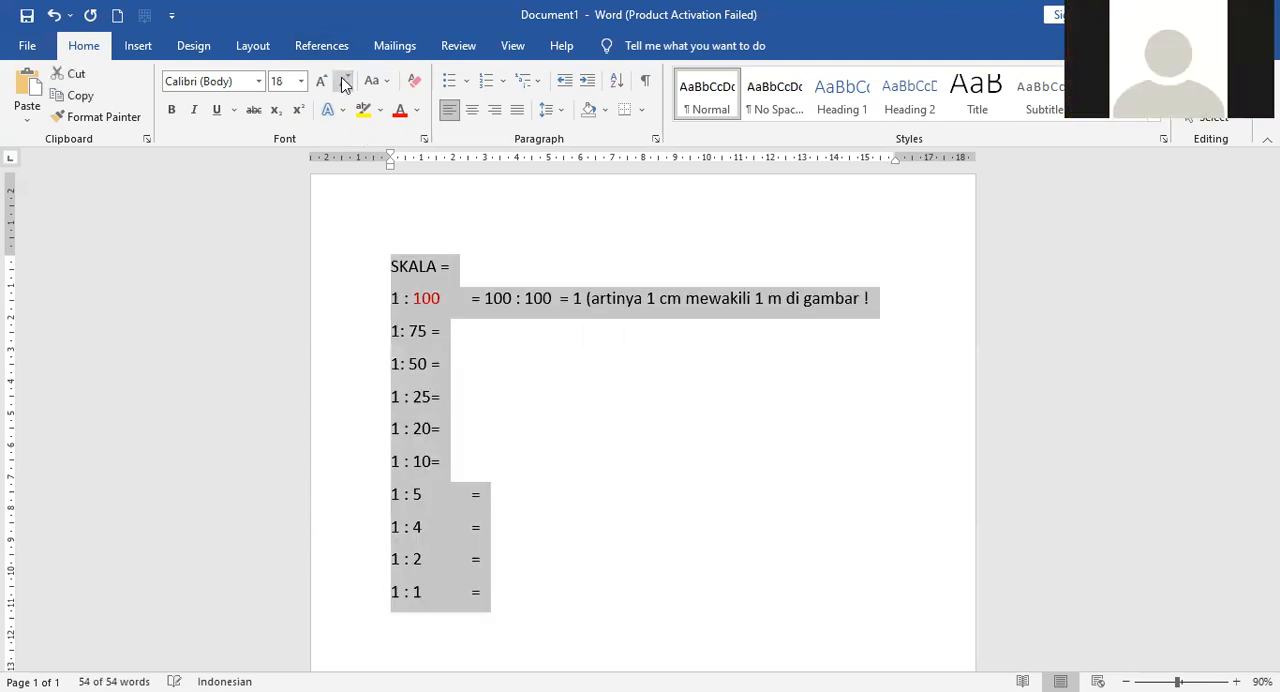
click(550, 370)
Insert a tab after each scale from 1: 75 through 1 : 10 to realign their equals signs
click(431, 332)
key(Tab)
click(430, 364)
key(Tab)
click(431, 398)
key(Tab)
click(432, 429)
key(Tab)
click(432, 462)
key(Tab)
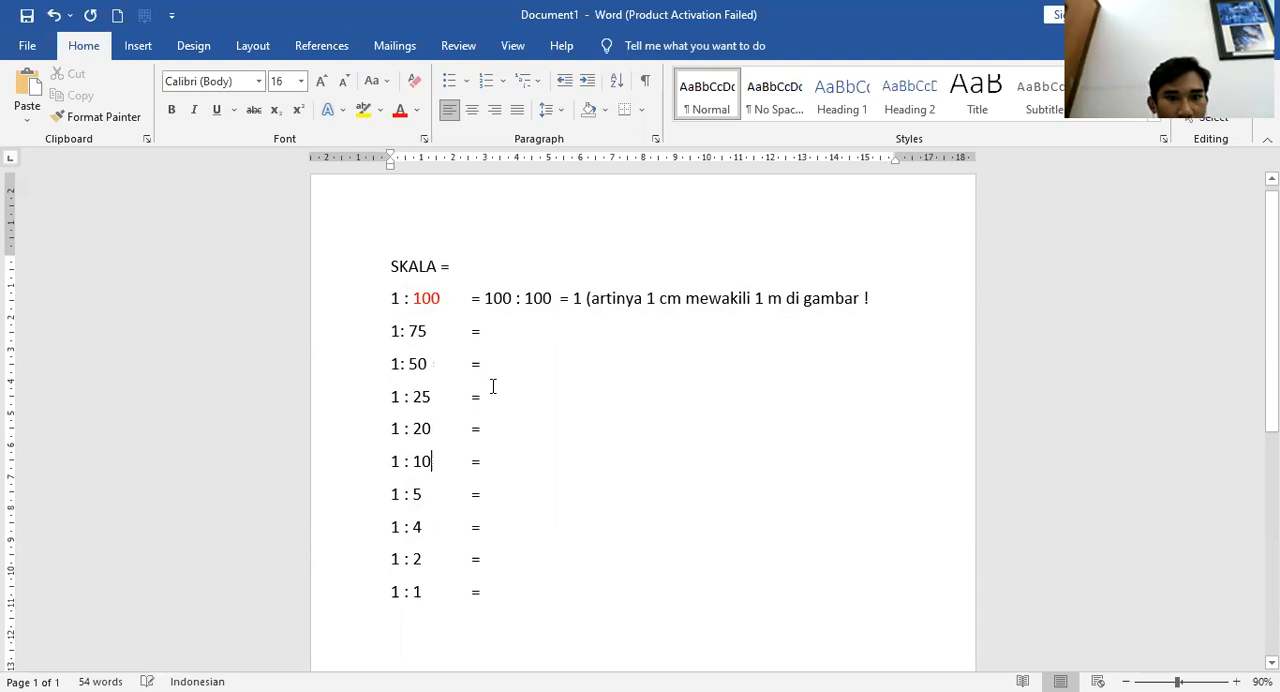
Write 100 : 75 = 1,333 (artinya 1,333 cm mewakili 1 m di gambar !) on the 1: 75 line and widen the right indent
click(506, 331)
text(100 : )
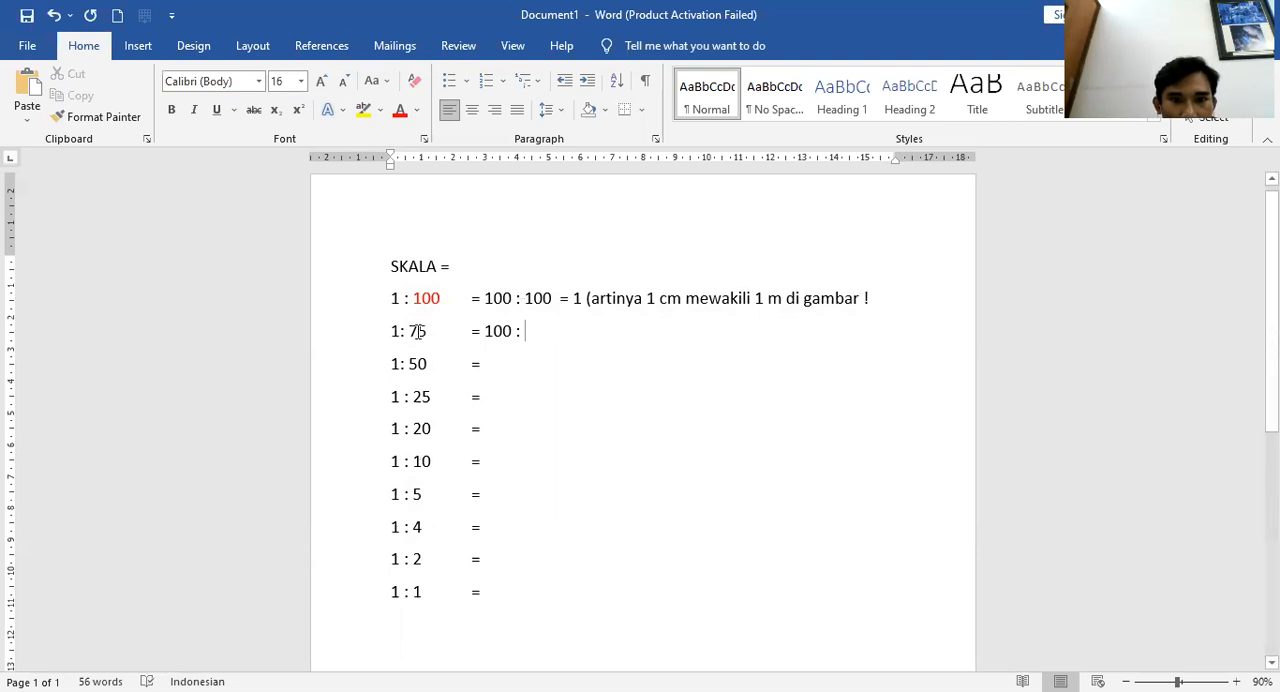
text(75)
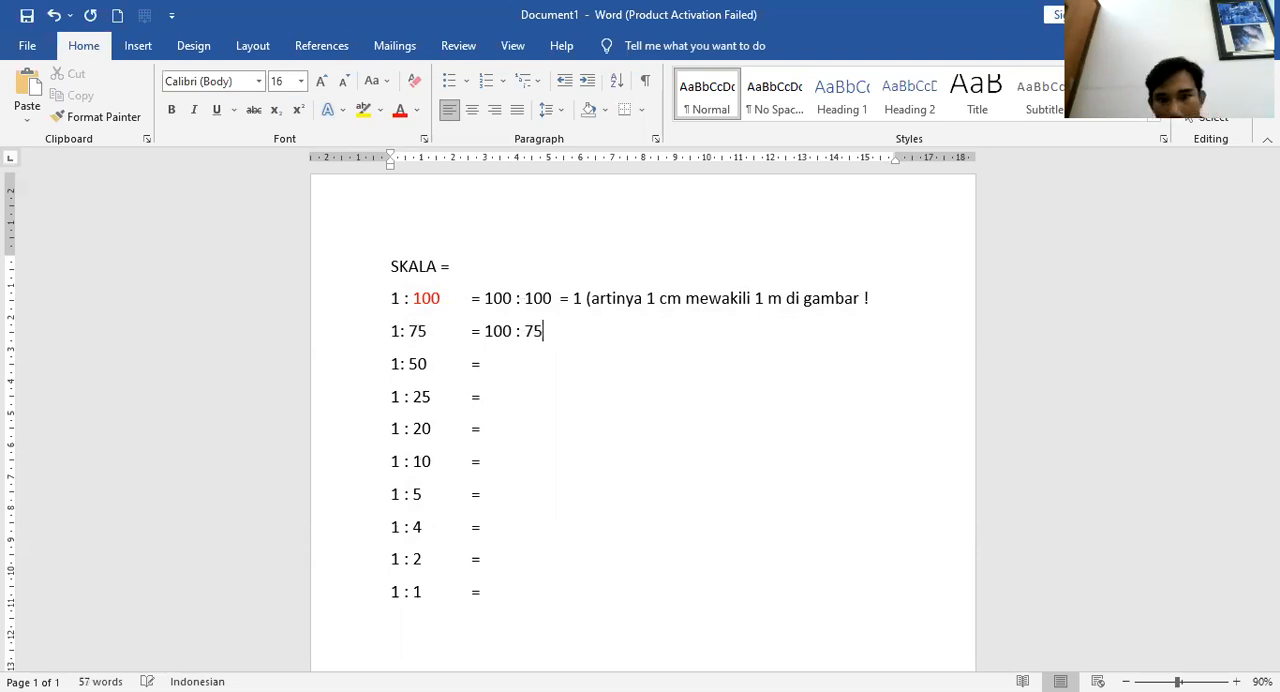
text( =)
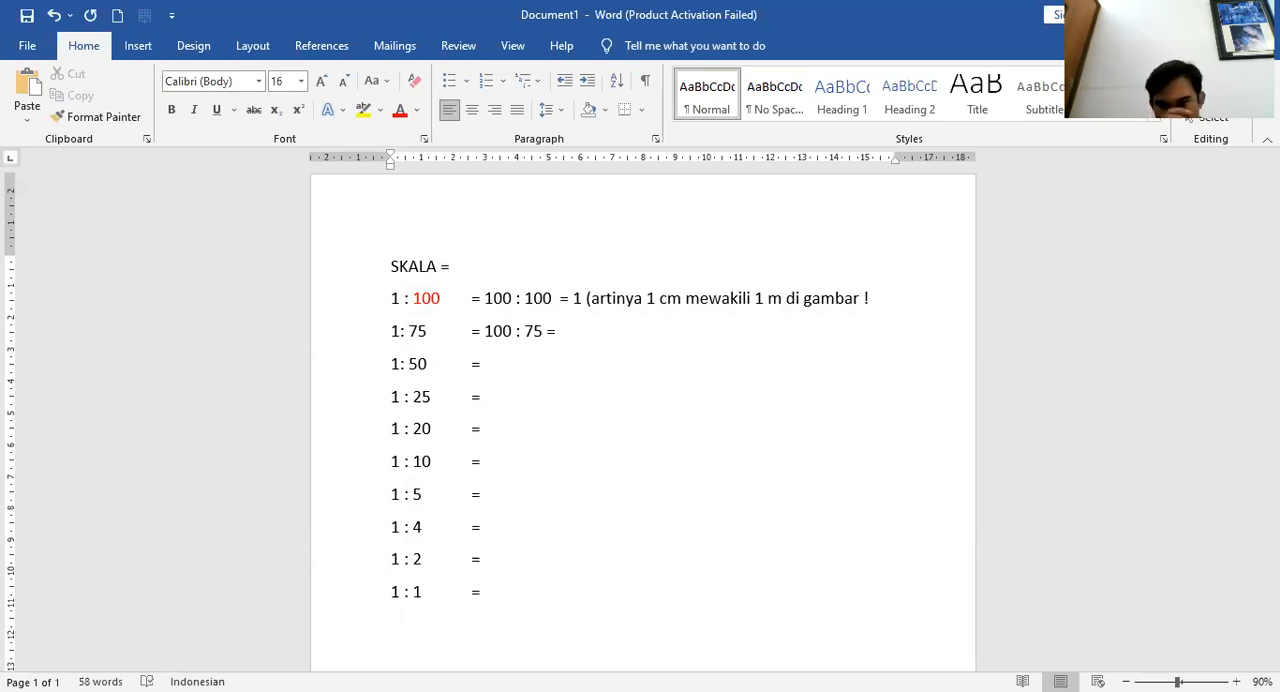
text(1,)
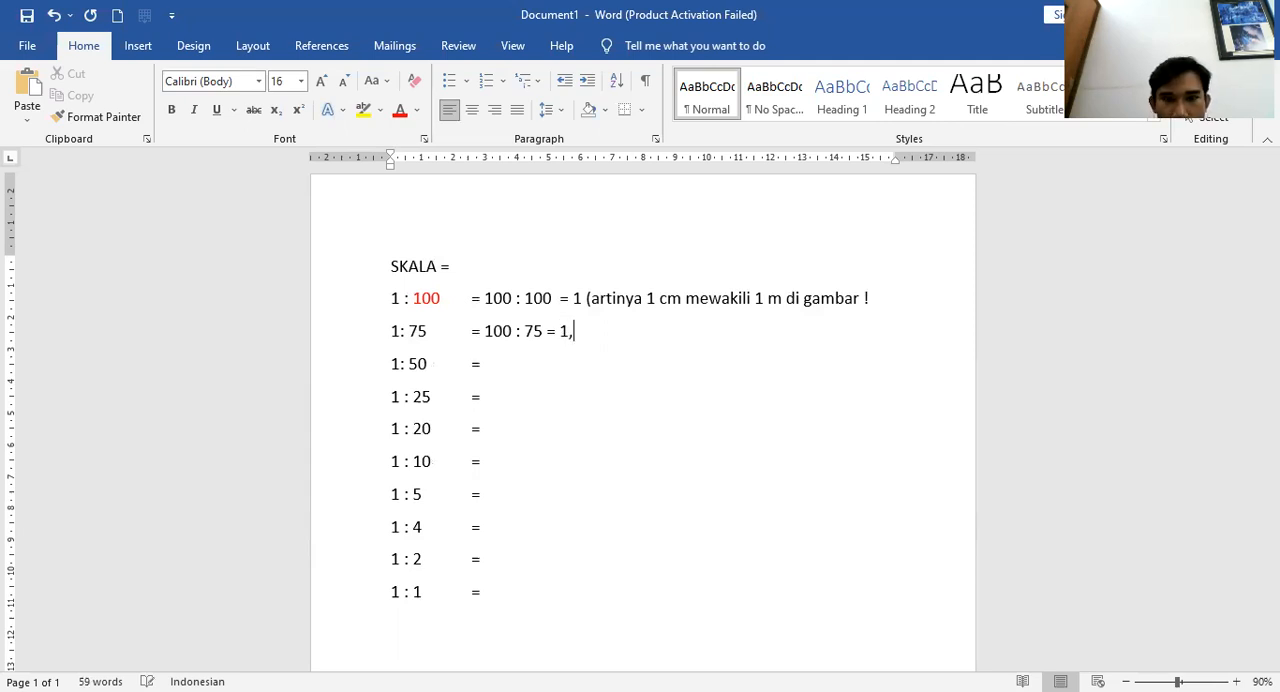
text(333 ()
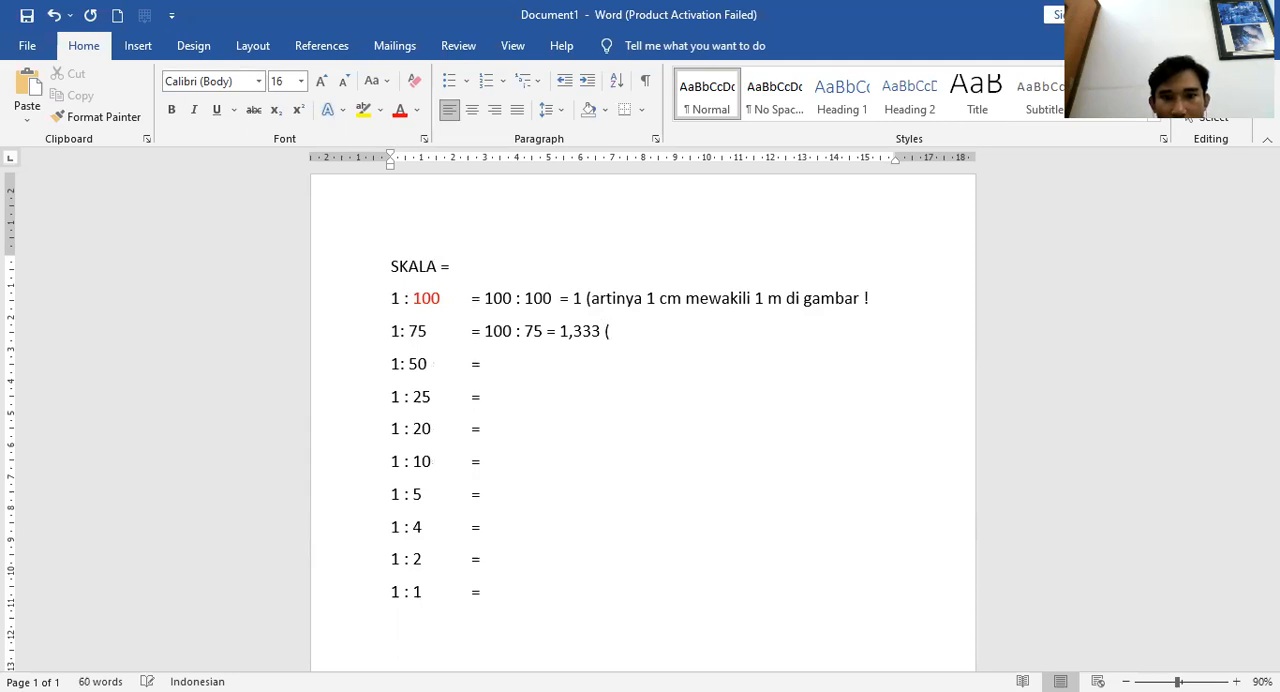
text(art)
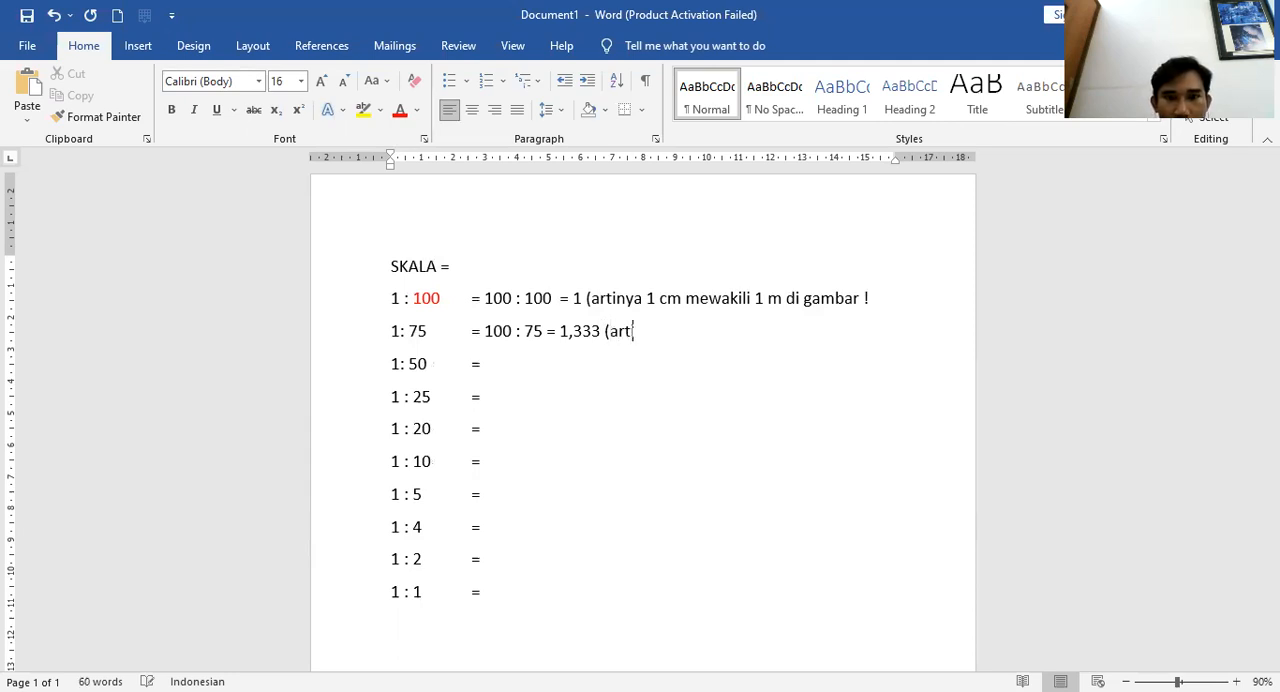
text(inya 1)
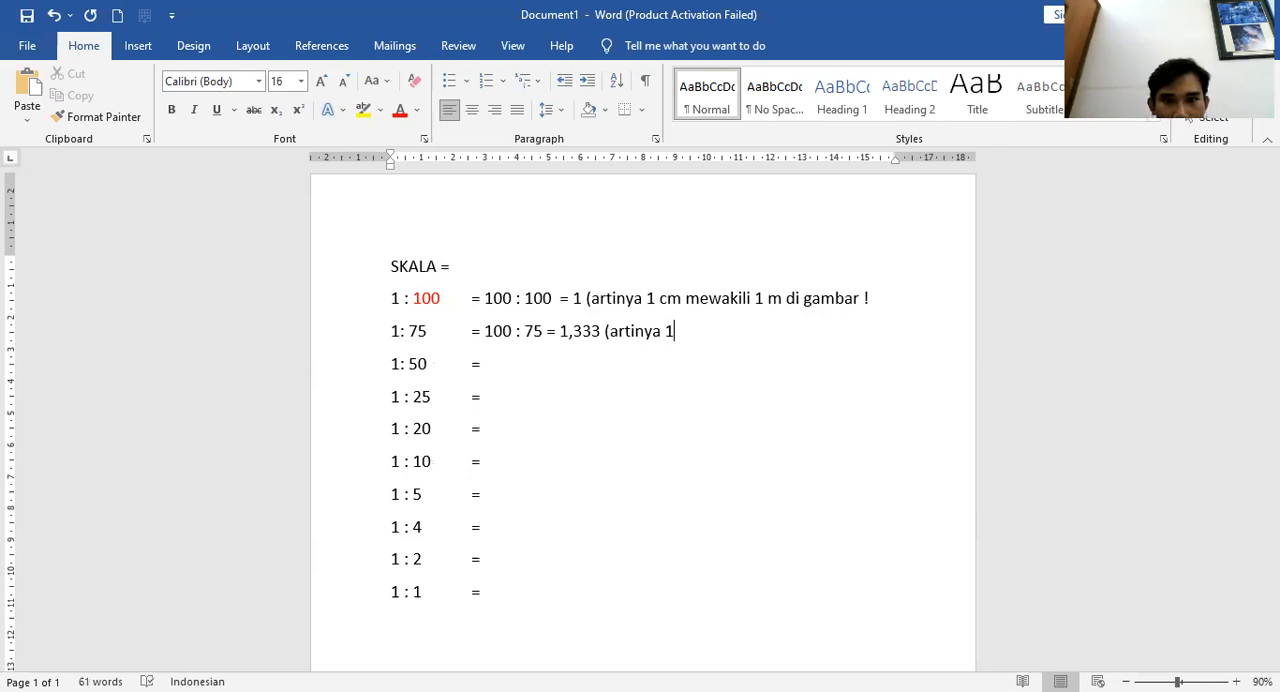
text(,333 cm mewak)
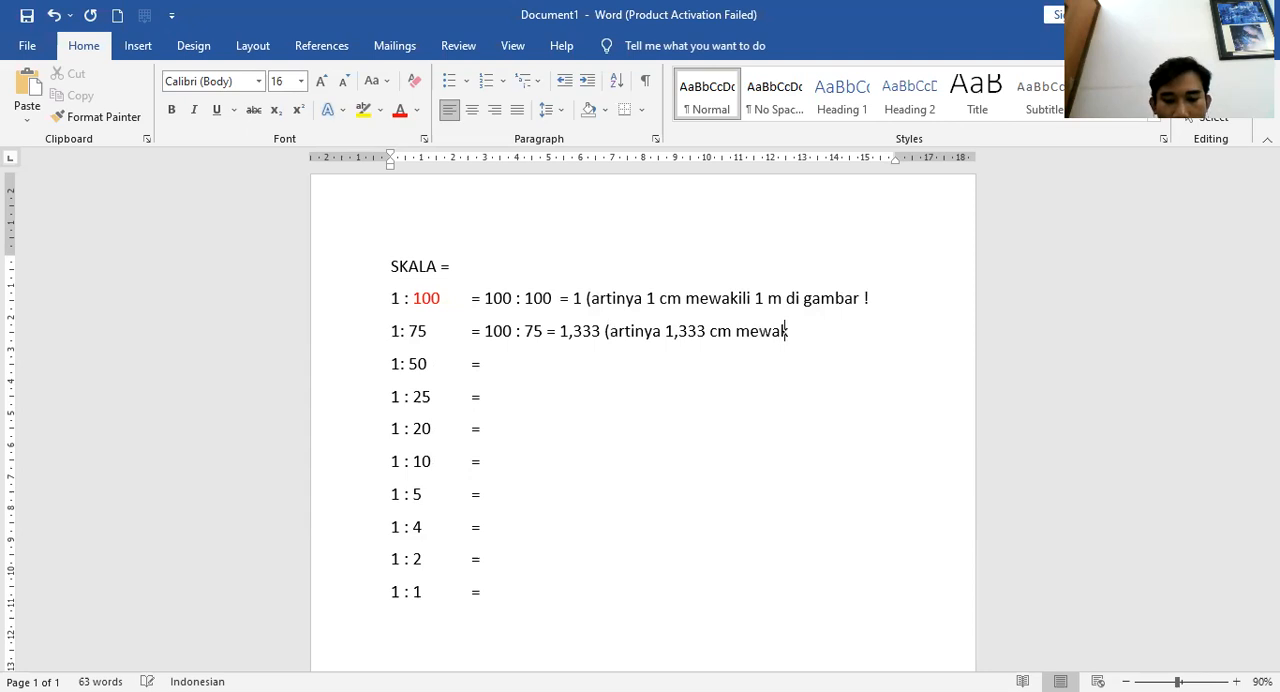
text(ili 1 m di gambar !)
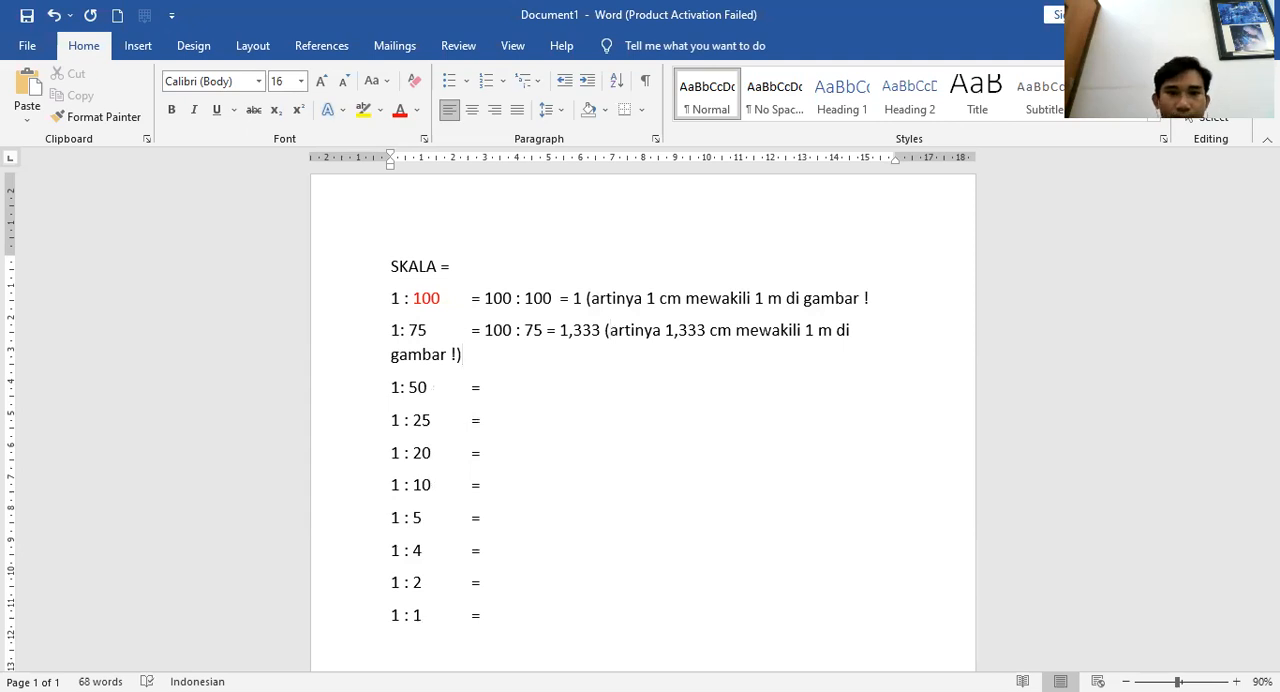
drag(895, 156, 934, 160)
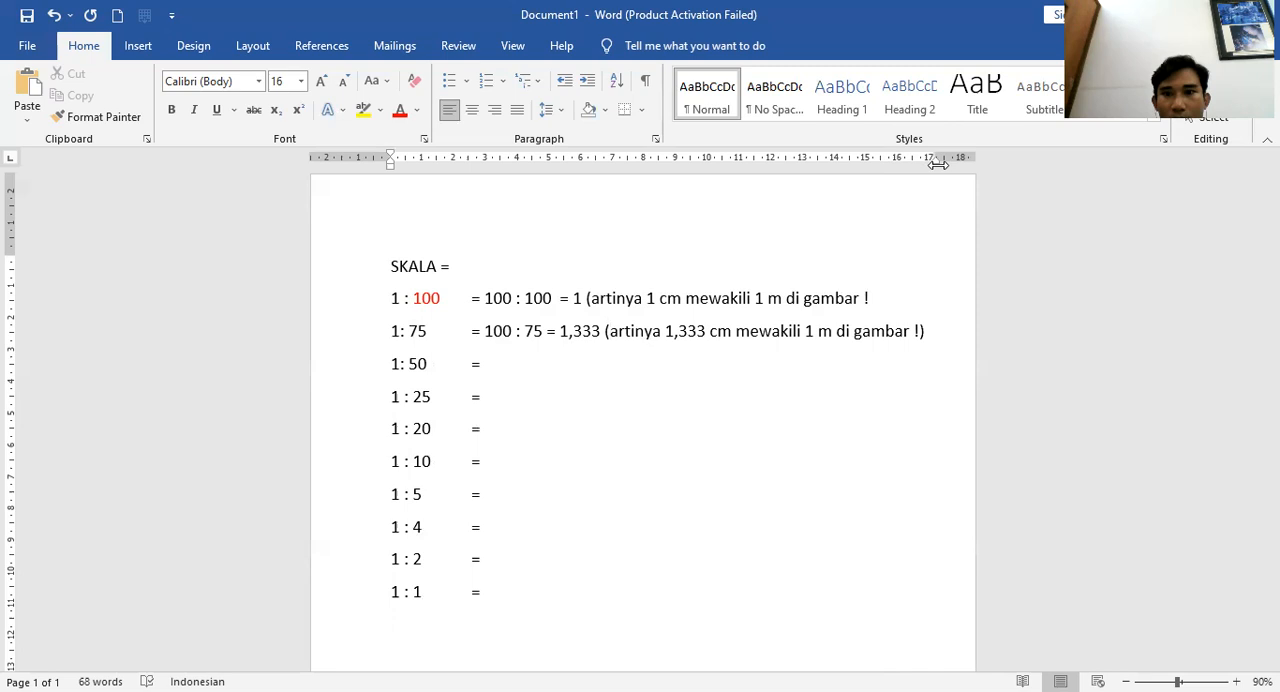
Type 100 : after the 1: 50 line's equals sign and color that scale's 50 red
click(484, 364)
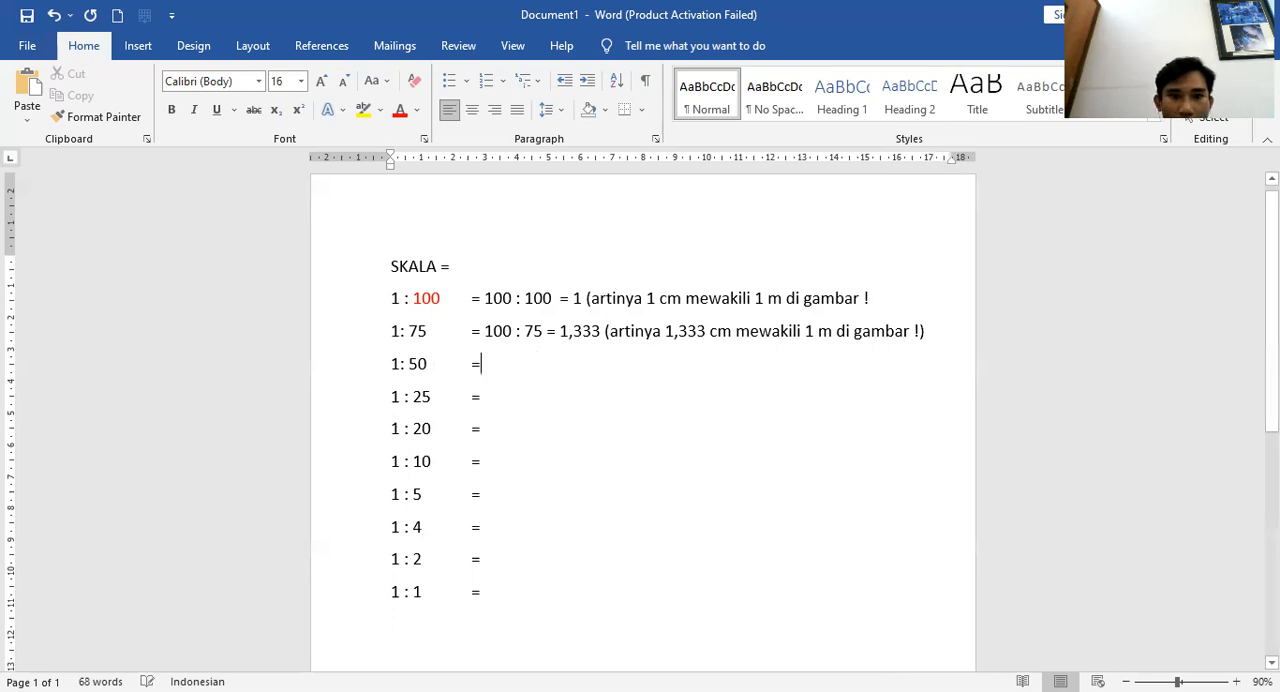
text(100)
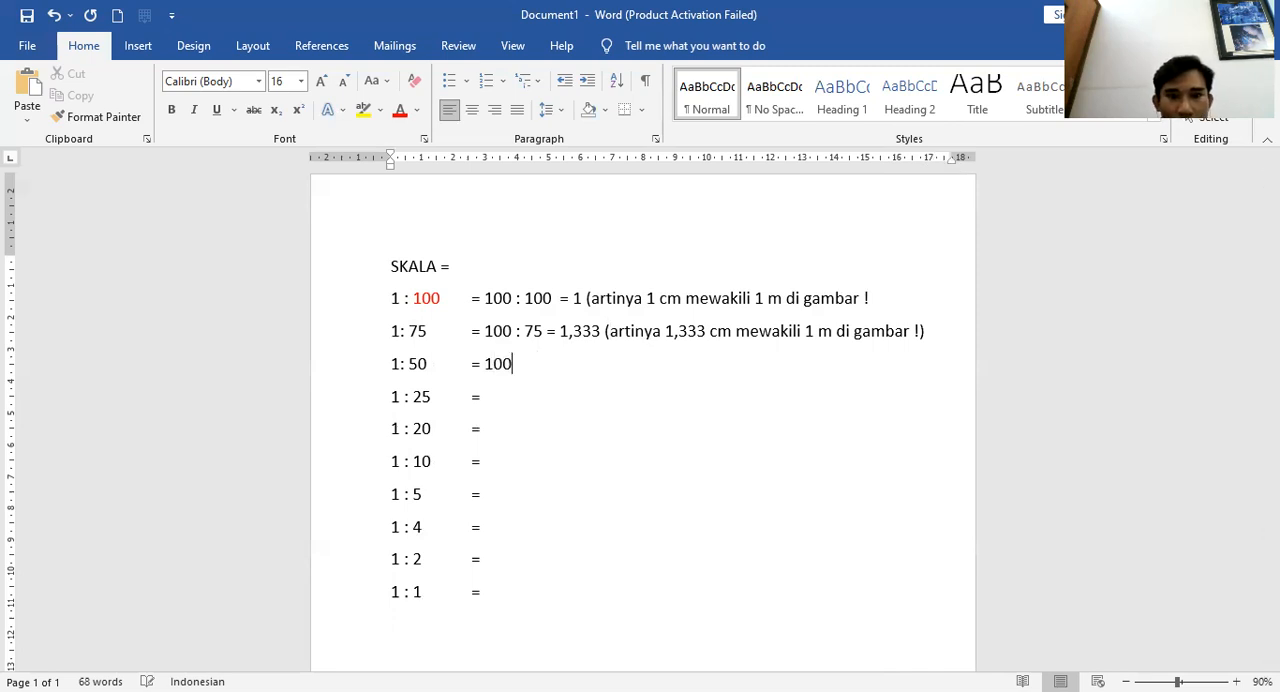
text( :)
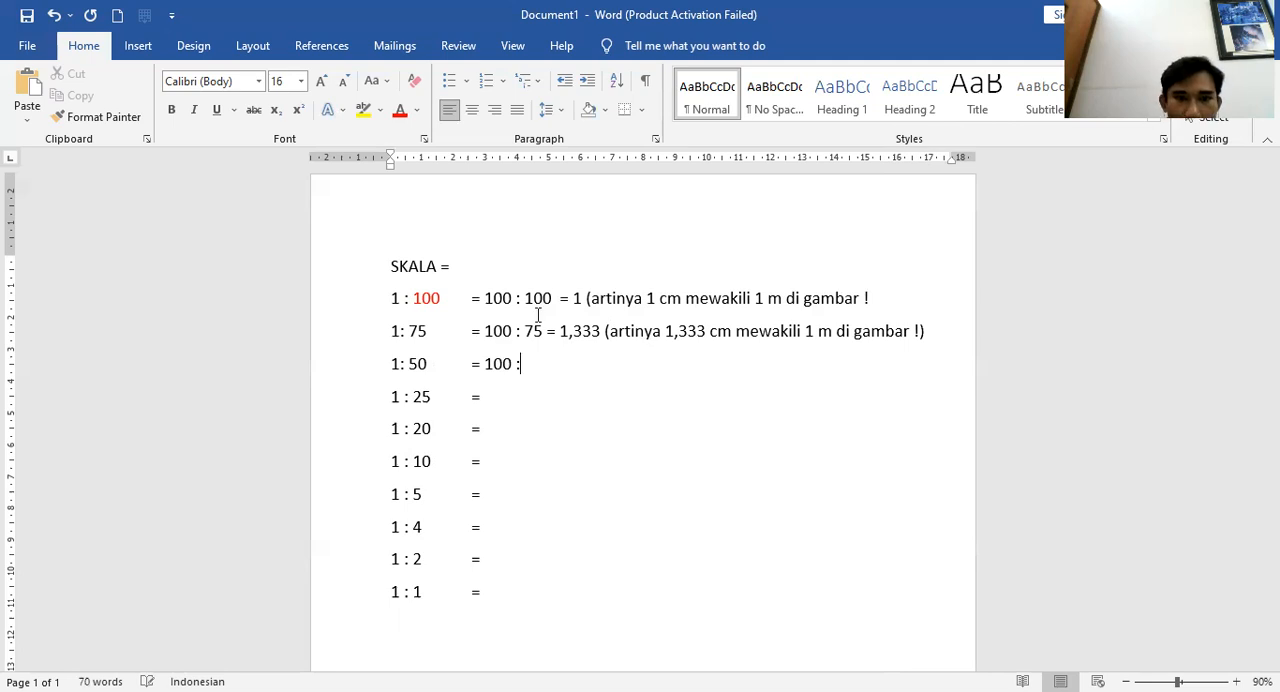
drag(410, 362, 432, 363)
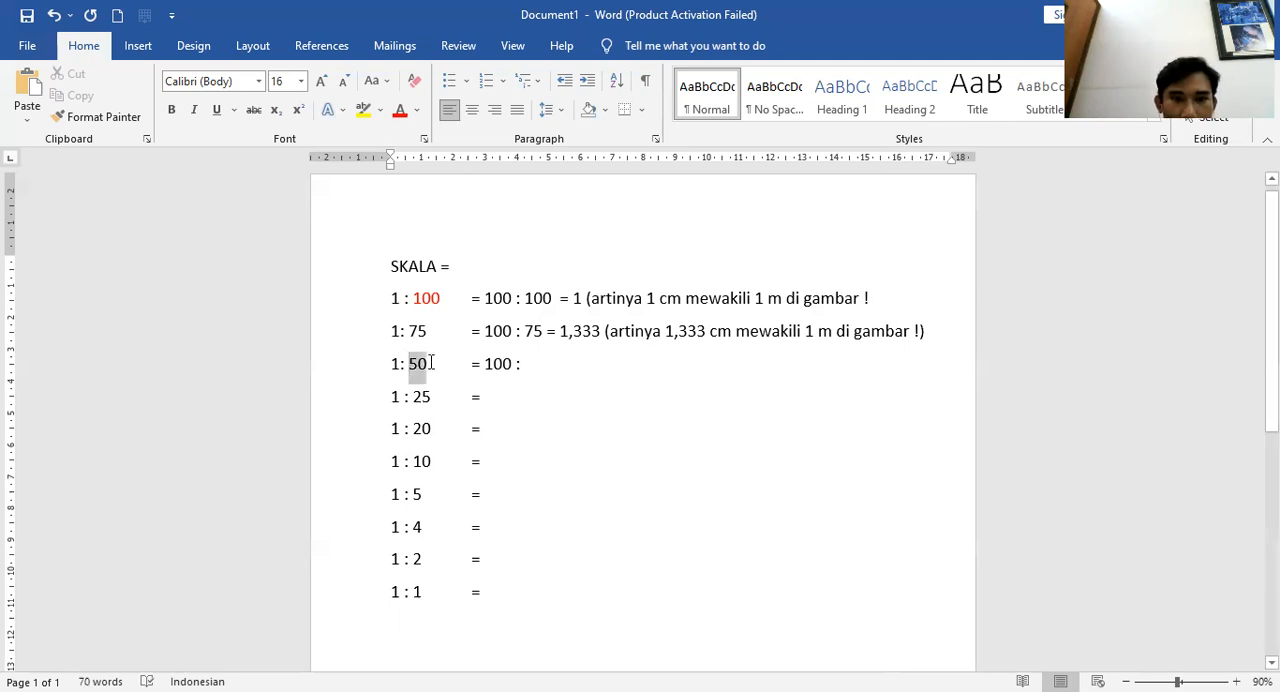
click(400, 112)
Complete the 1: 50 line with 50 = 2 (artinya 2 cm mewakili 1 m di gambar !) after 100 :
click(546, 355)
text(50 =)
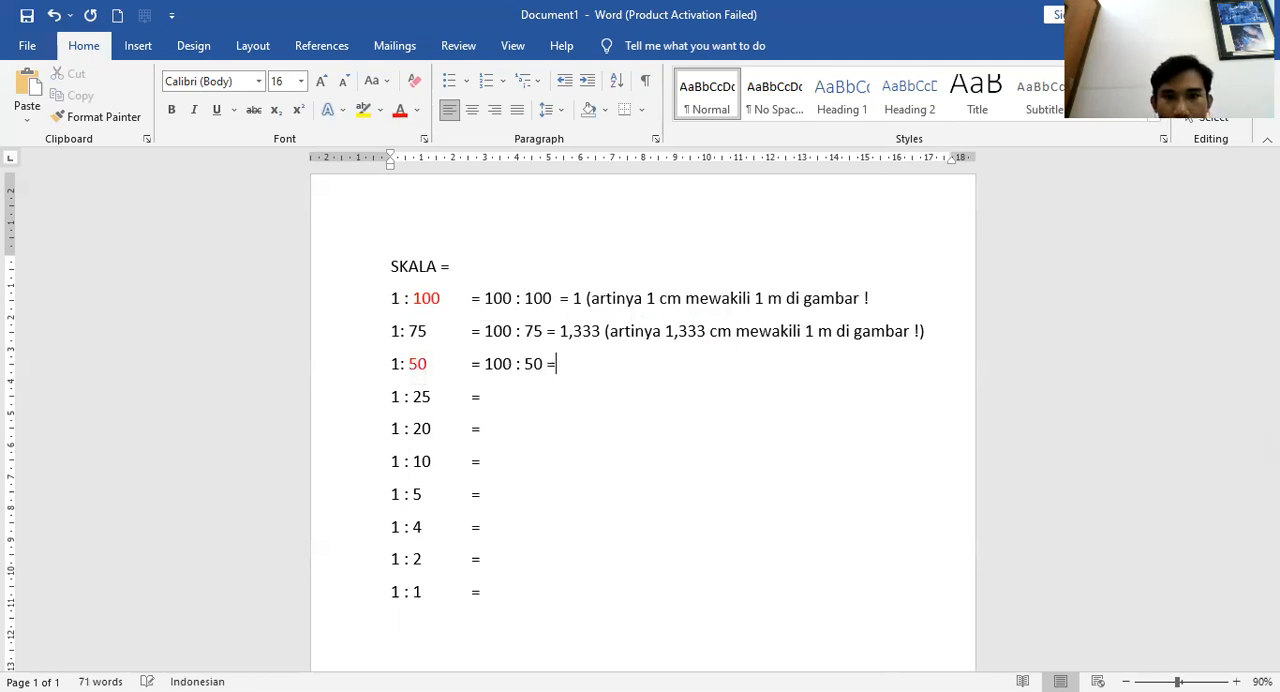
text( 2 (artin)
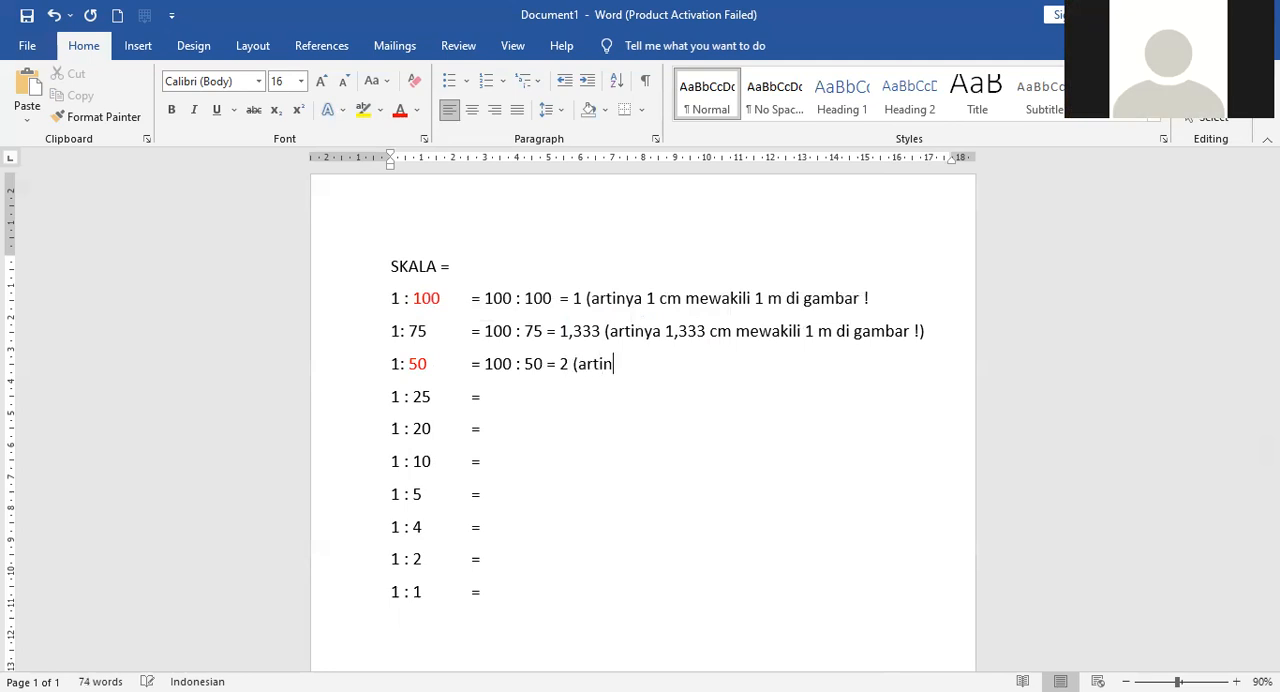
text(ya 2 cm  mewa)
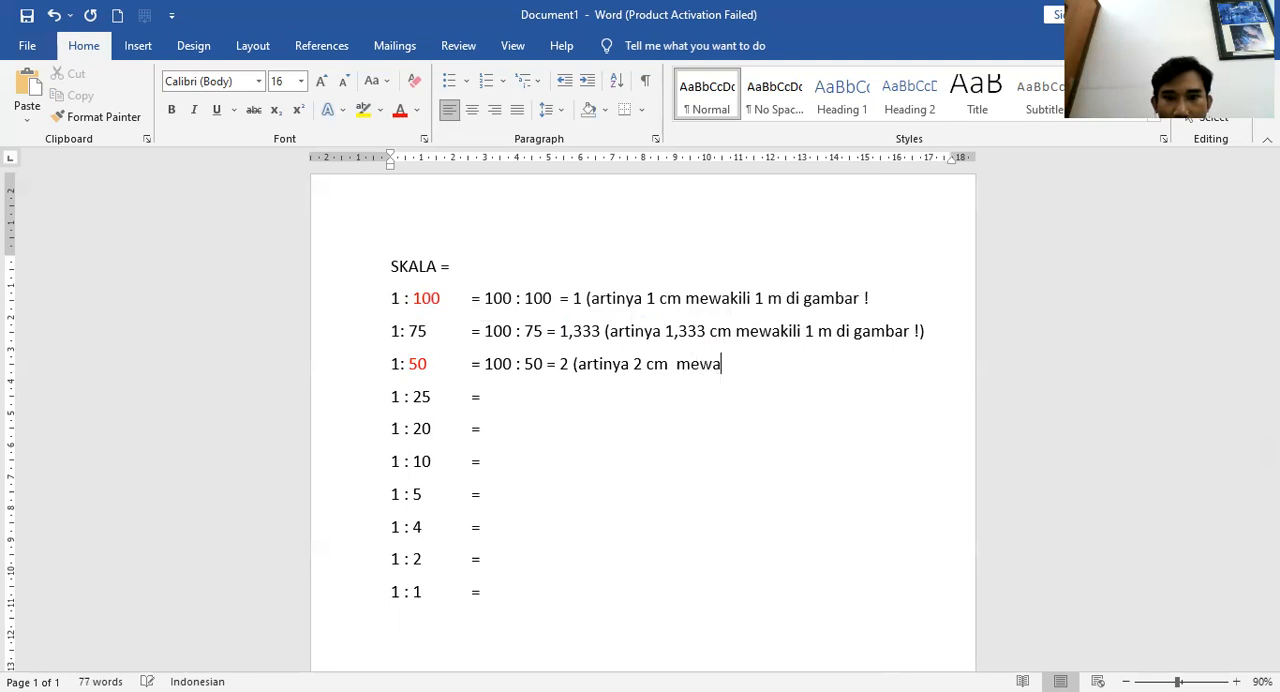
text(kul)
key(BackSpace)
key(BackSpace)
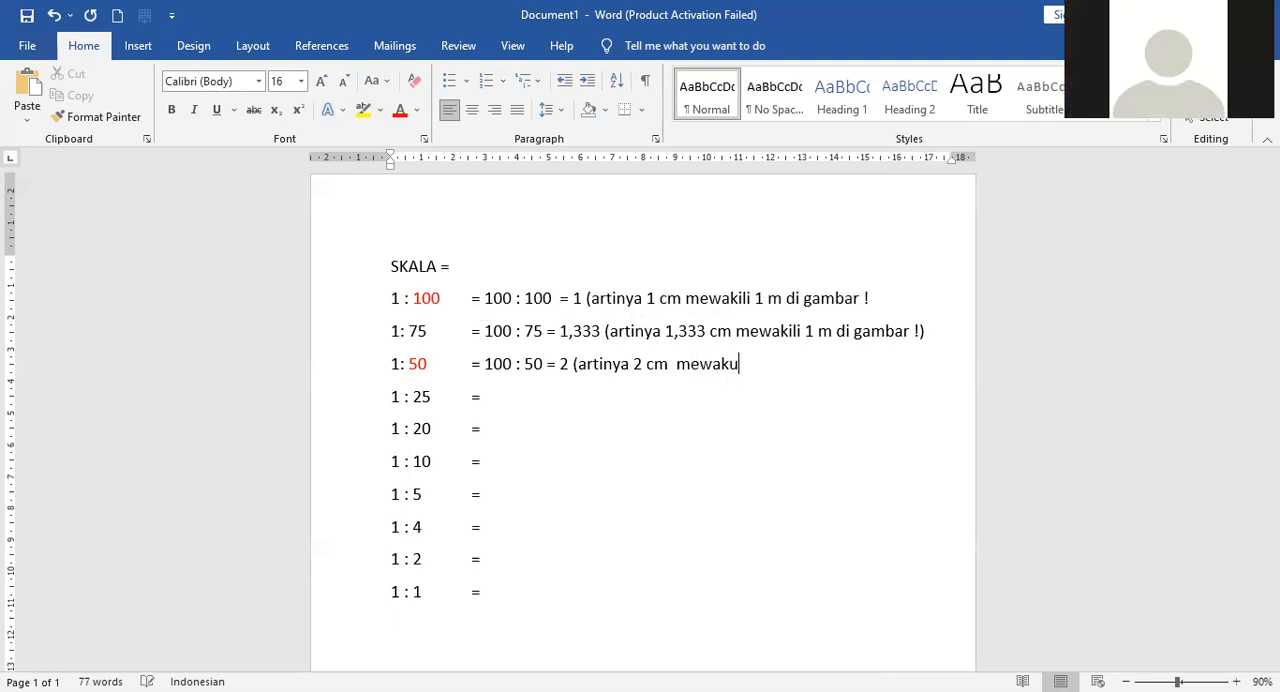
text(ili 1 m di gamba)
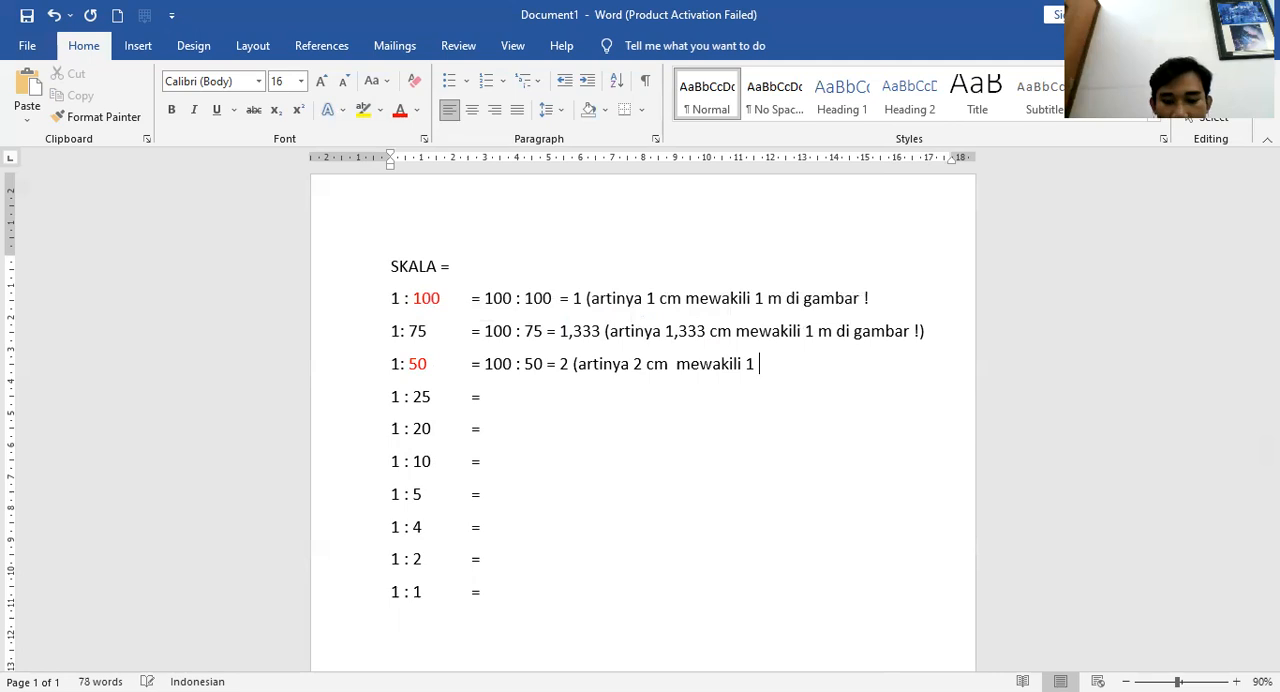
text(r)
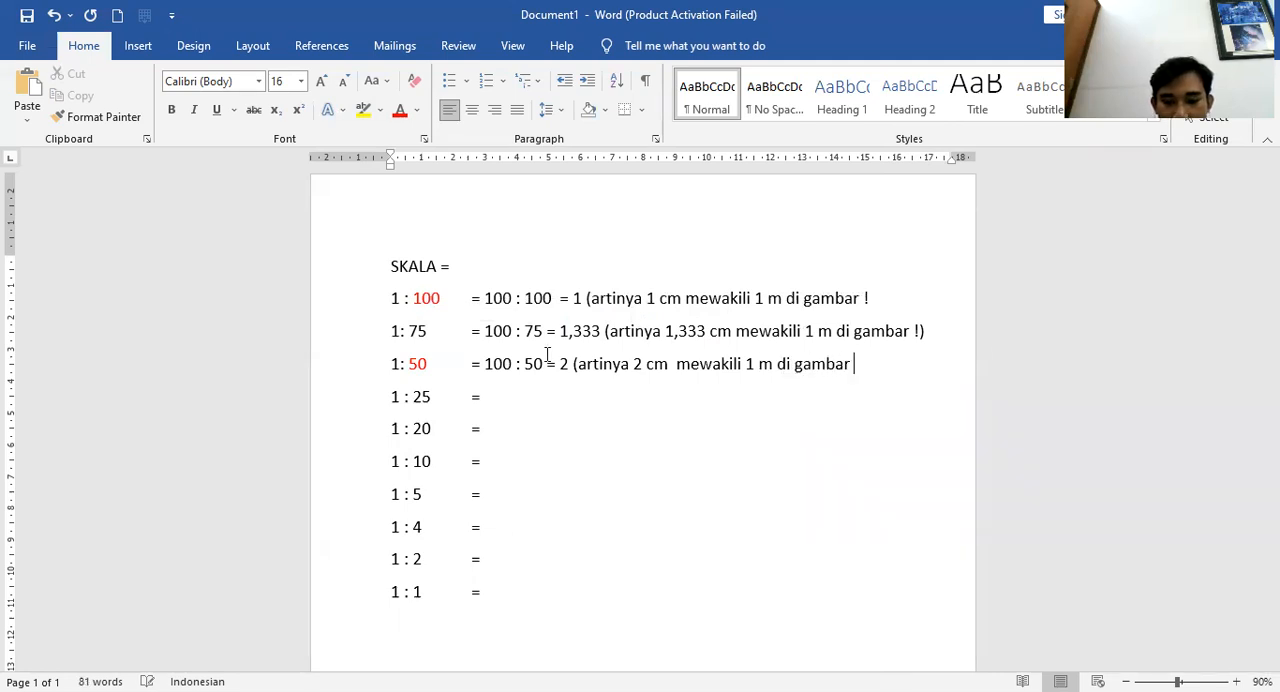
text( !))
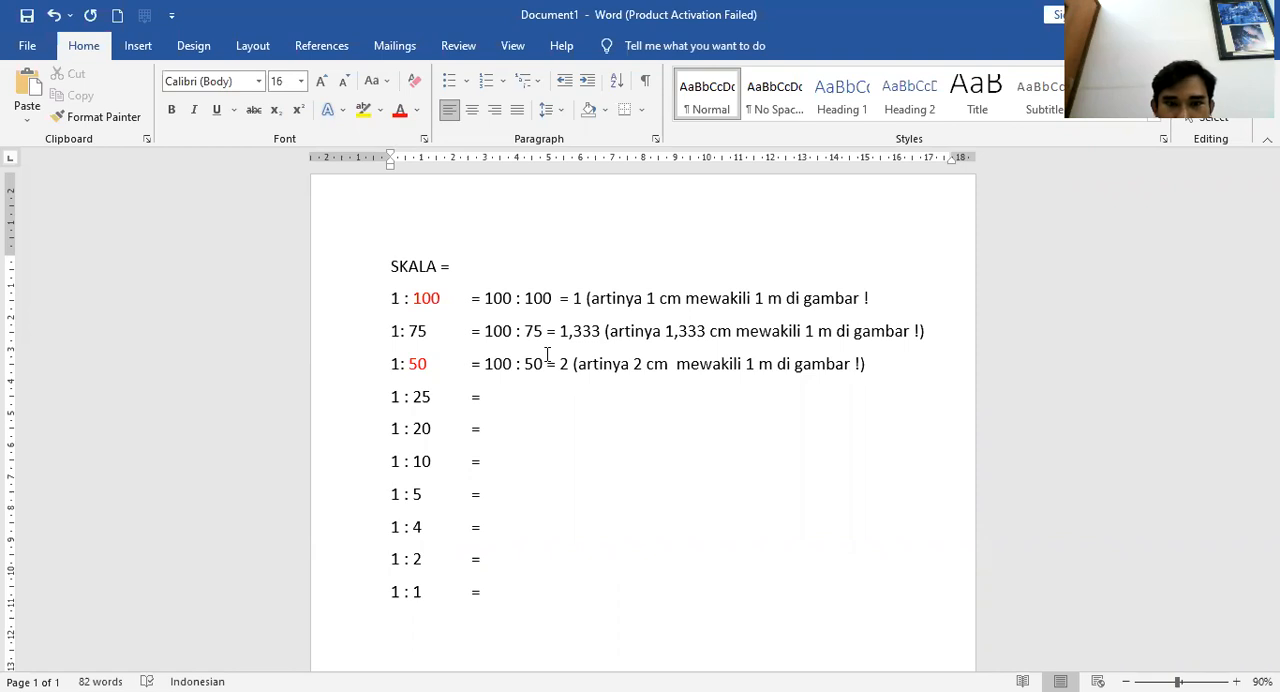
click(494, 390)
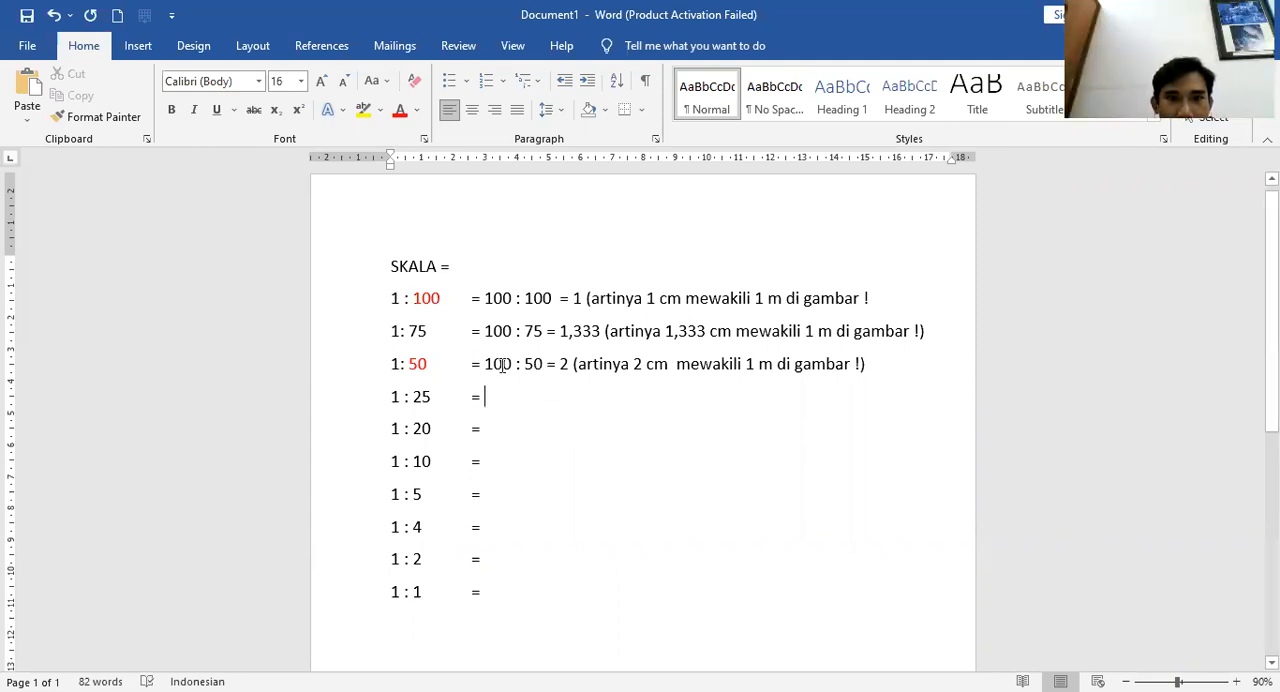
key(Left)
key(Left)
key(Left)
key(Left)
click(555, 398)
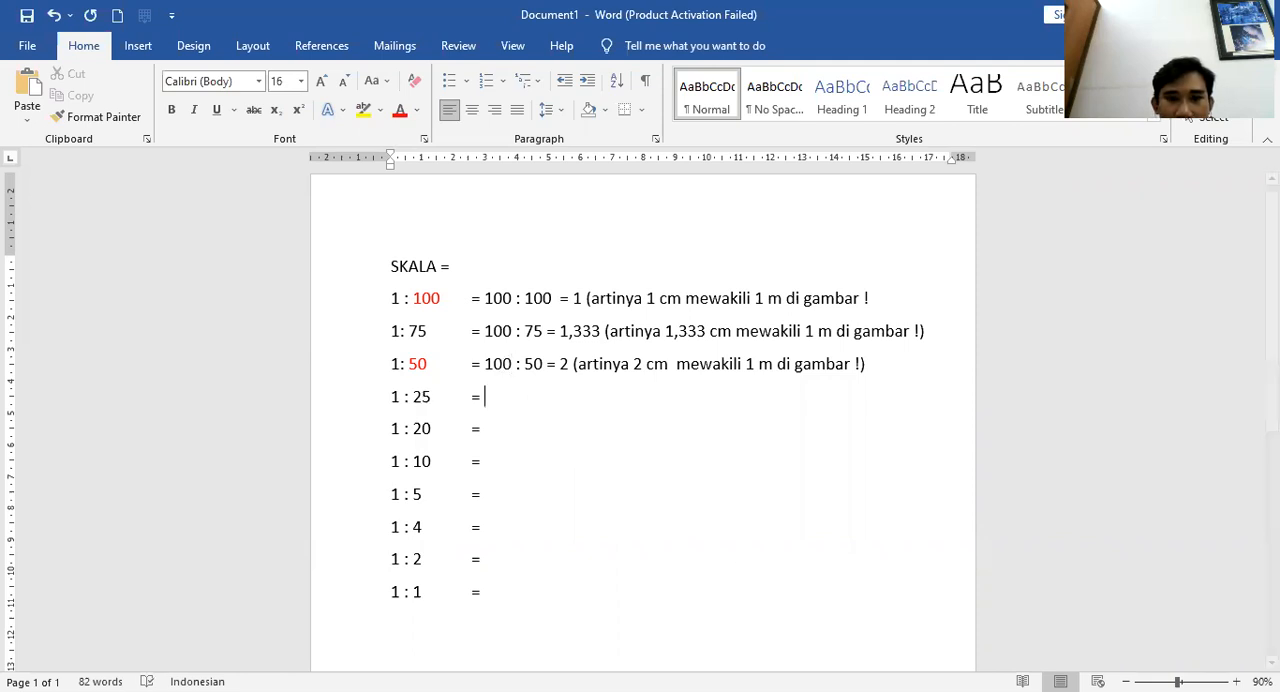
key(alt+Tab)
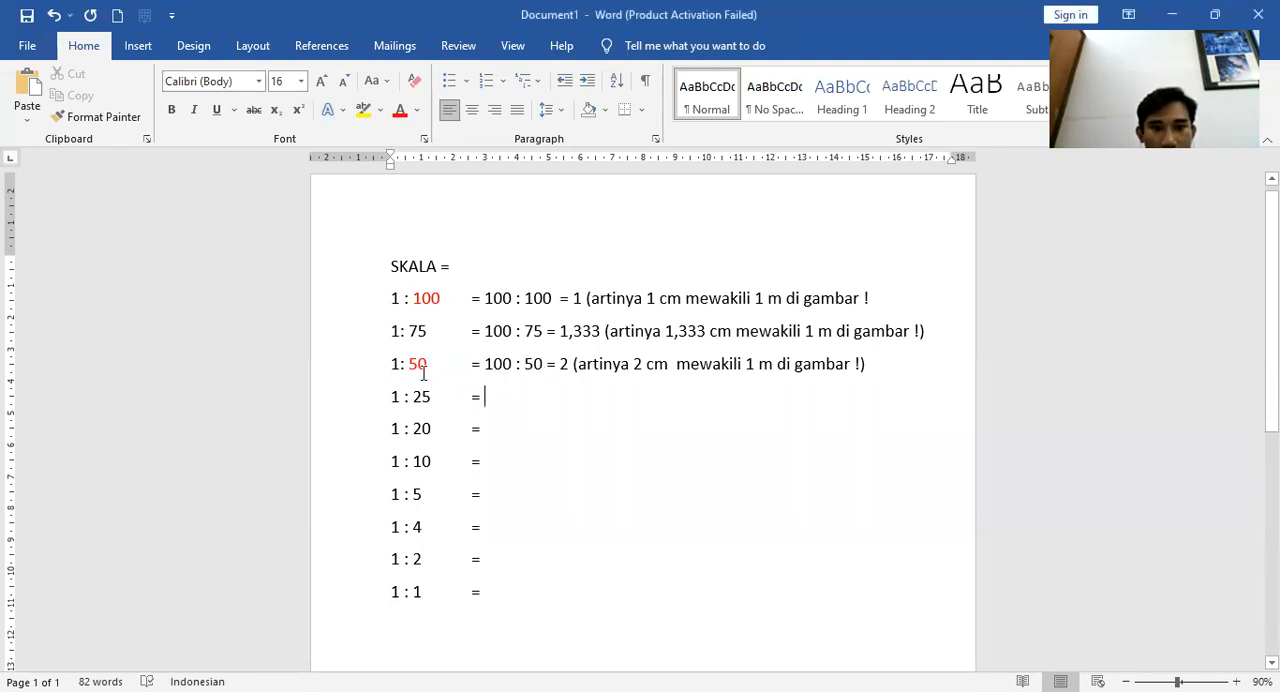
drag(485, 364, 512, 364)
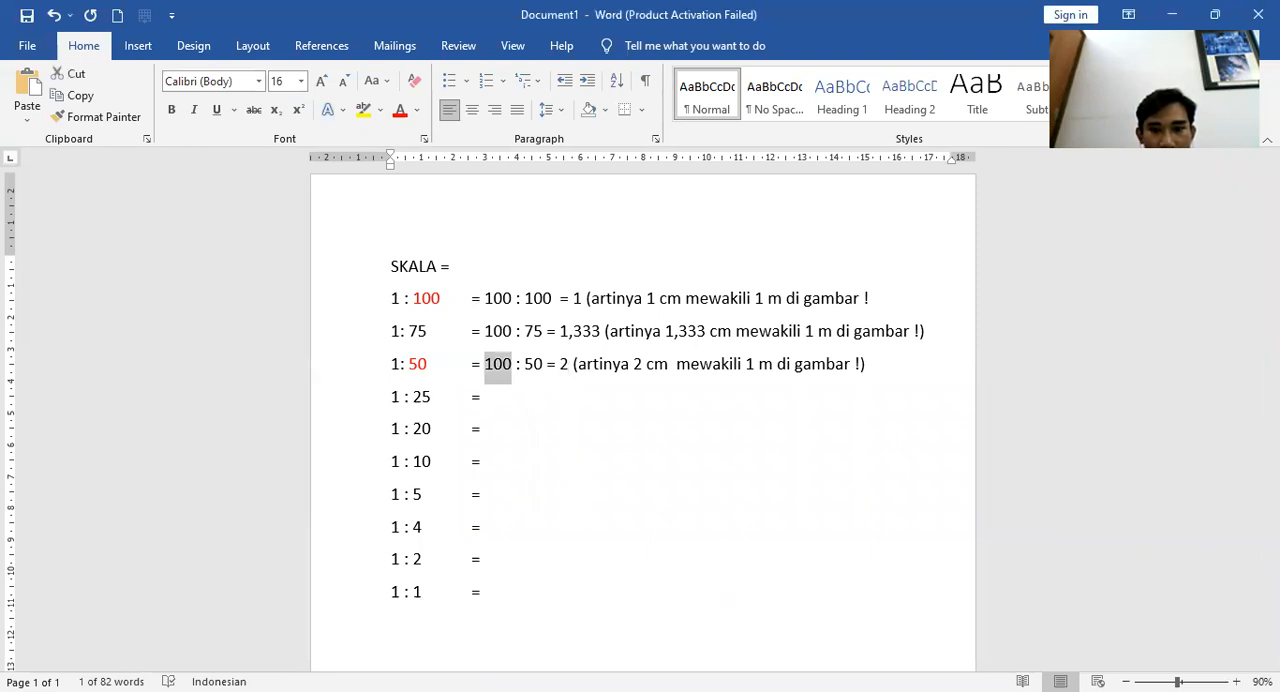
Switch to AutoCAD and draw a short green line segment with the Line tool
key(alt+Tab)
click(21, 72)
scroll(506, 421, up, 5)
scroll(510, 421, down, 4)
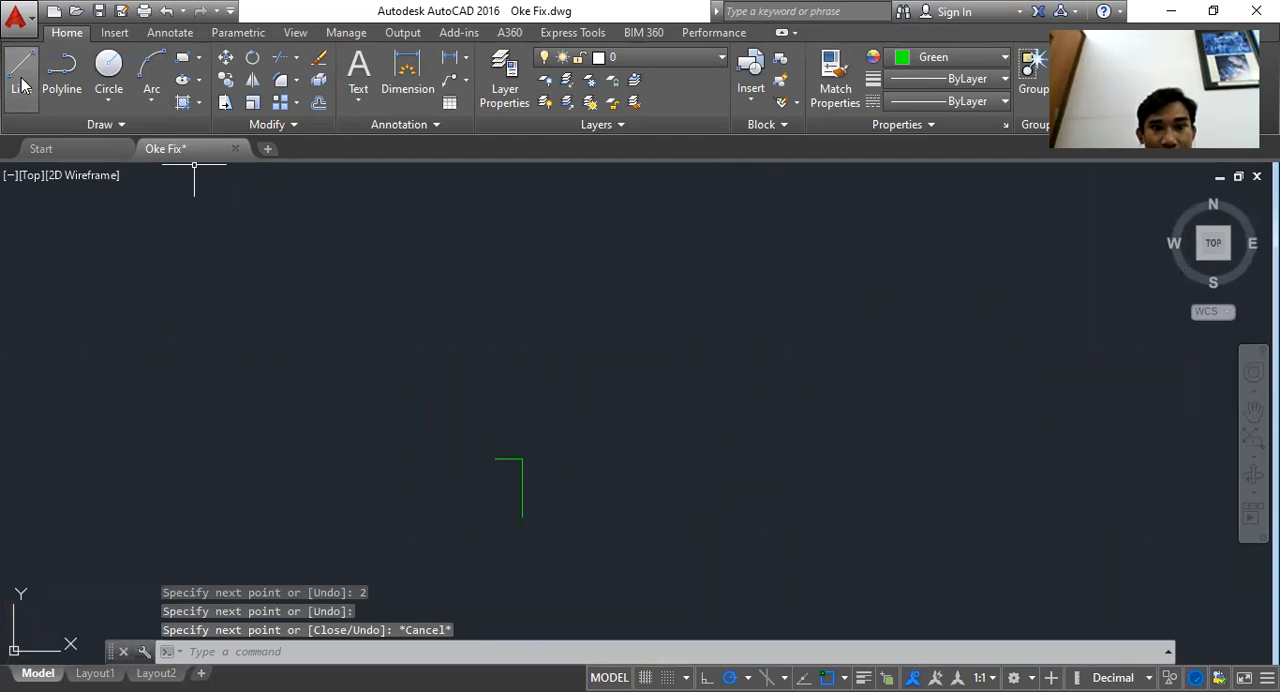
click(22, 86)
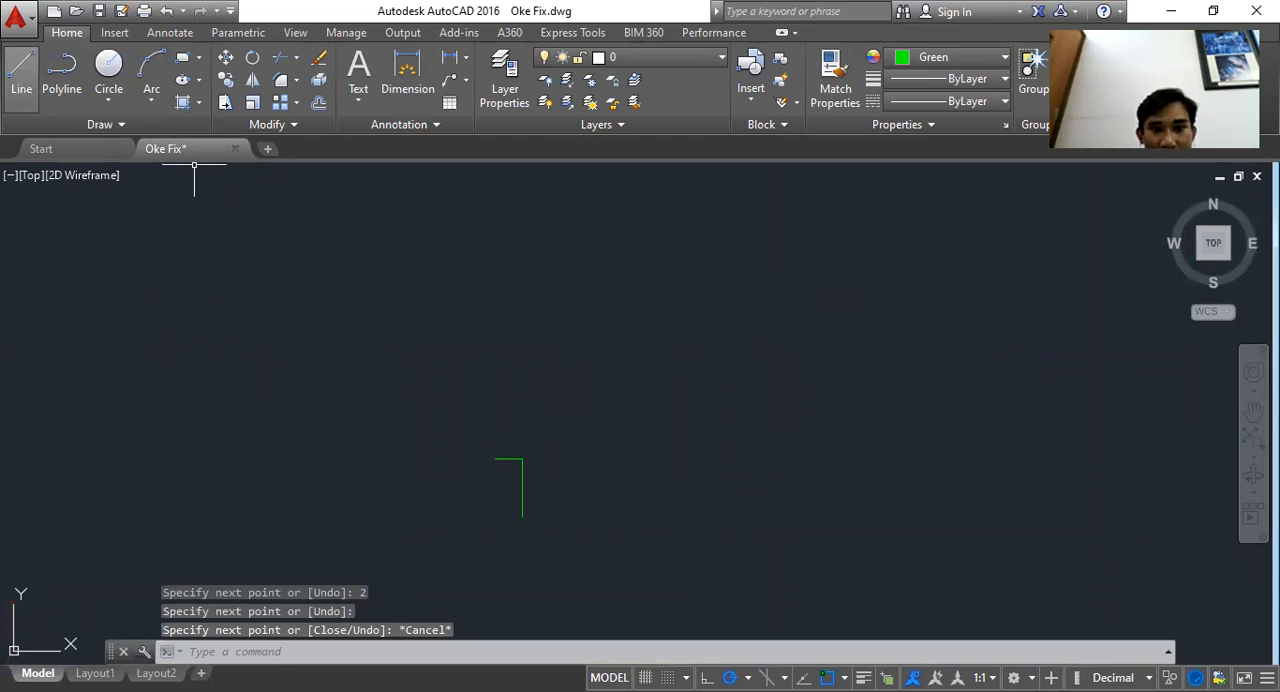
click(458, 425)
click(548, 526)
key(Escape)
Copy the vertical line segment with its tick repeatedly upward, stacking copies end to end into a ticked axis
scroll(513, 532, up, 2)
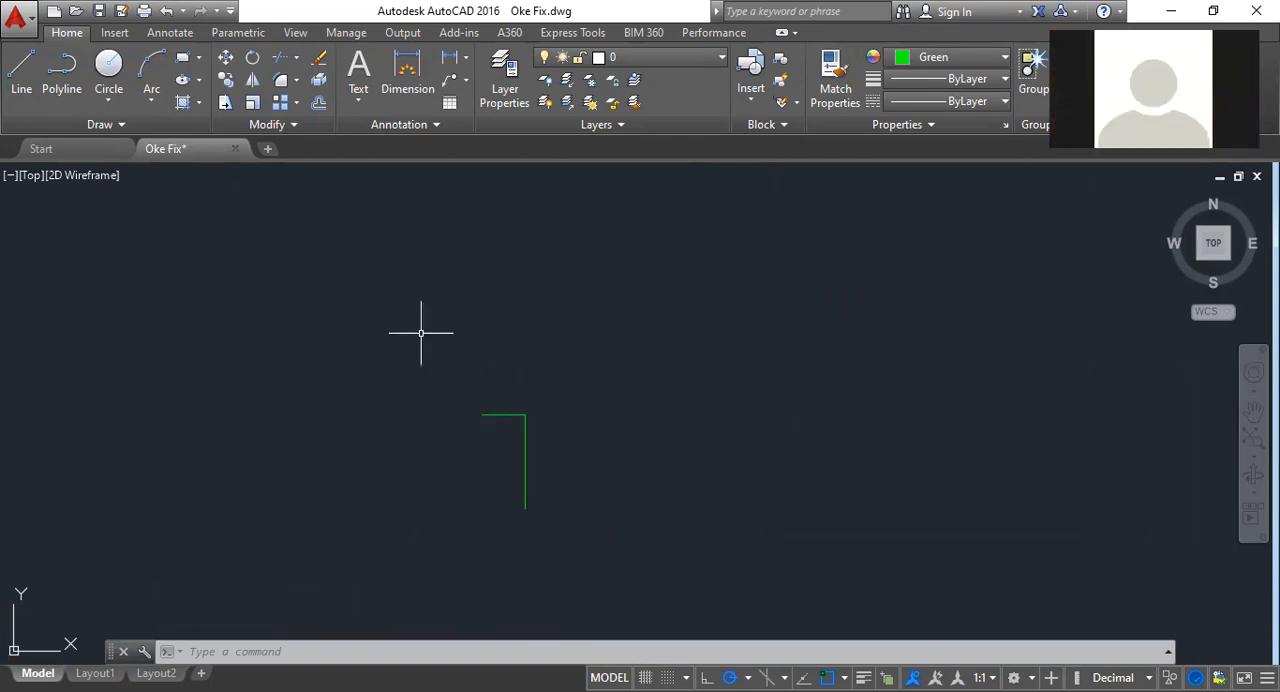
click(633, 367)
drag(582, 436, 432, 506)
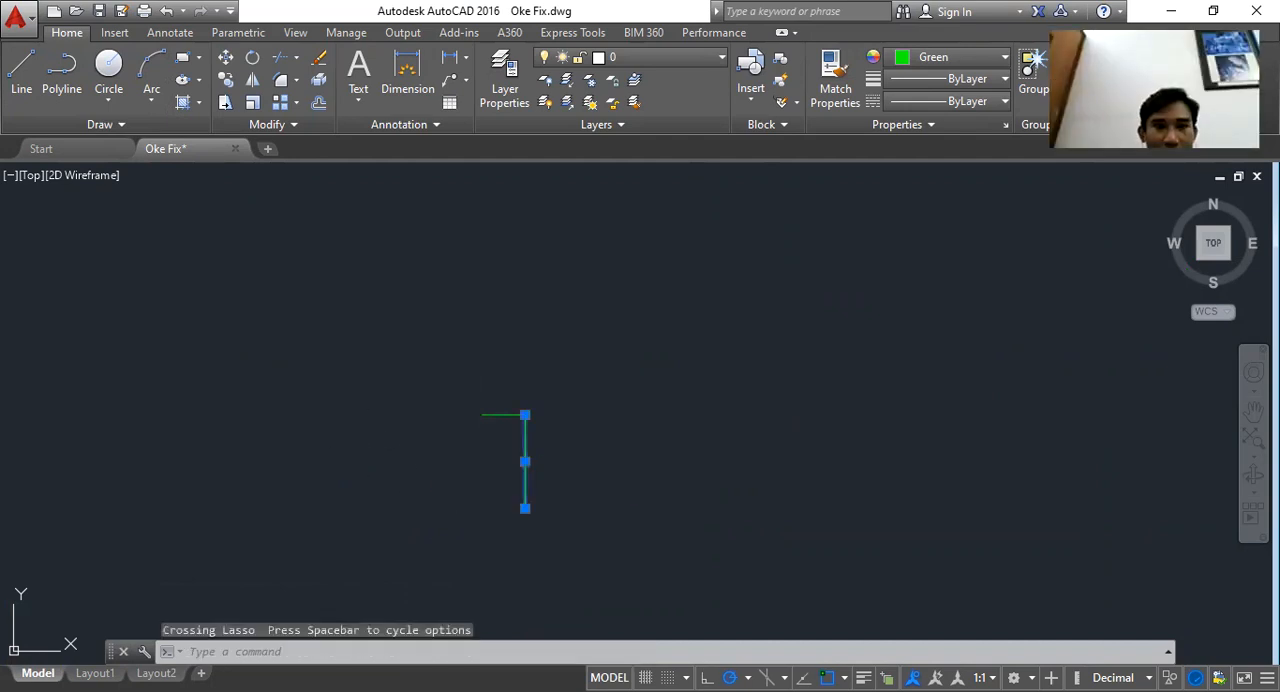
key(Escape)
click(574, 381)
click(397, 453)
key(Escape)
text(co)
key(space)
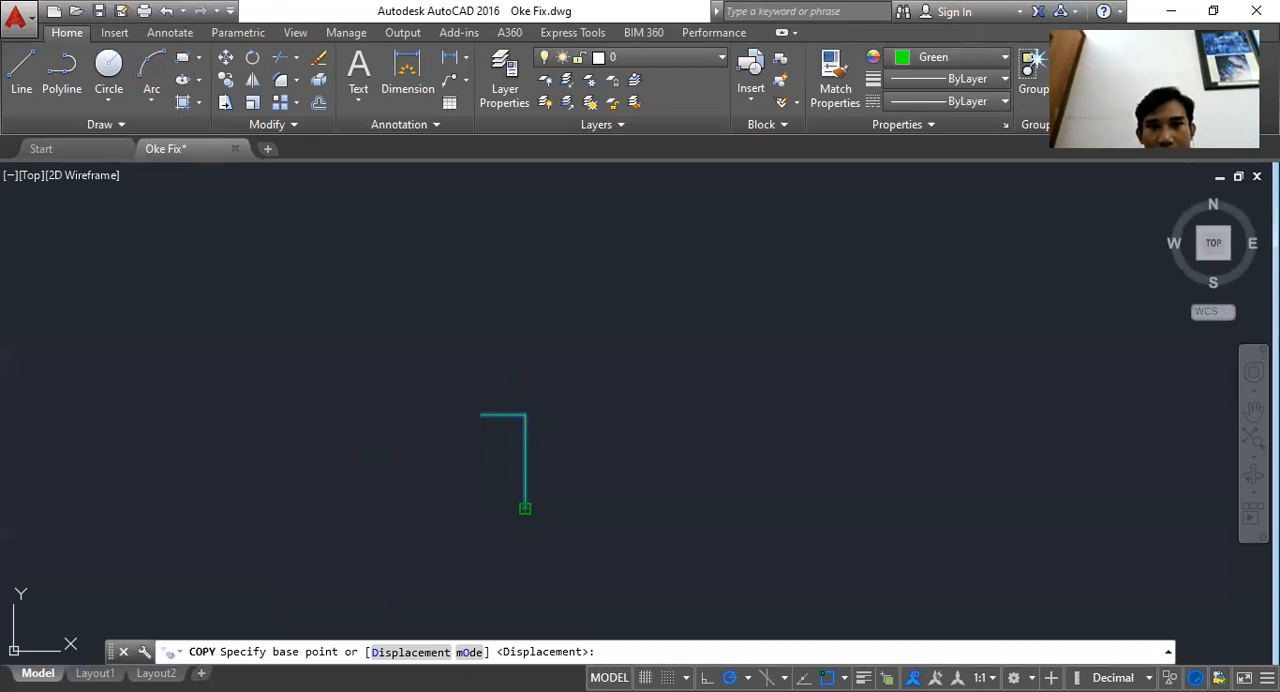
click(525, 508)
click(525, 415)
scroll(588, 581, down, 2)
click(549, 419)
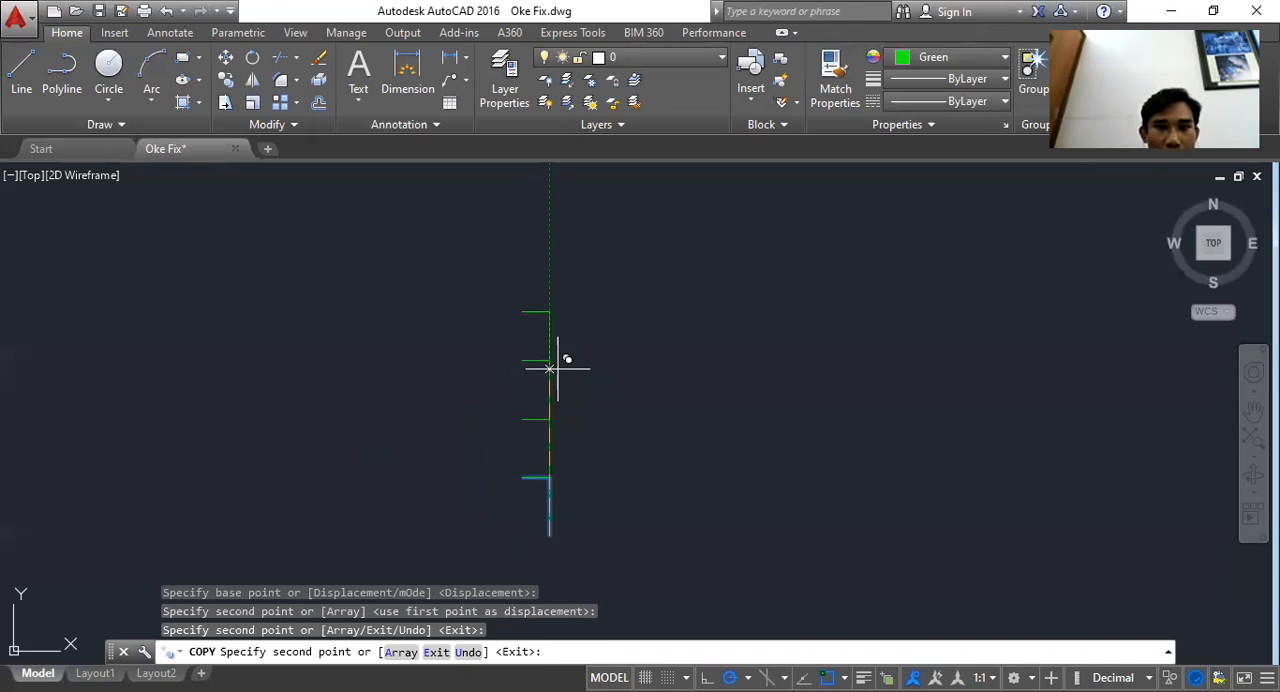
click(549, 361)
click(549, 302)
click(549, 244)
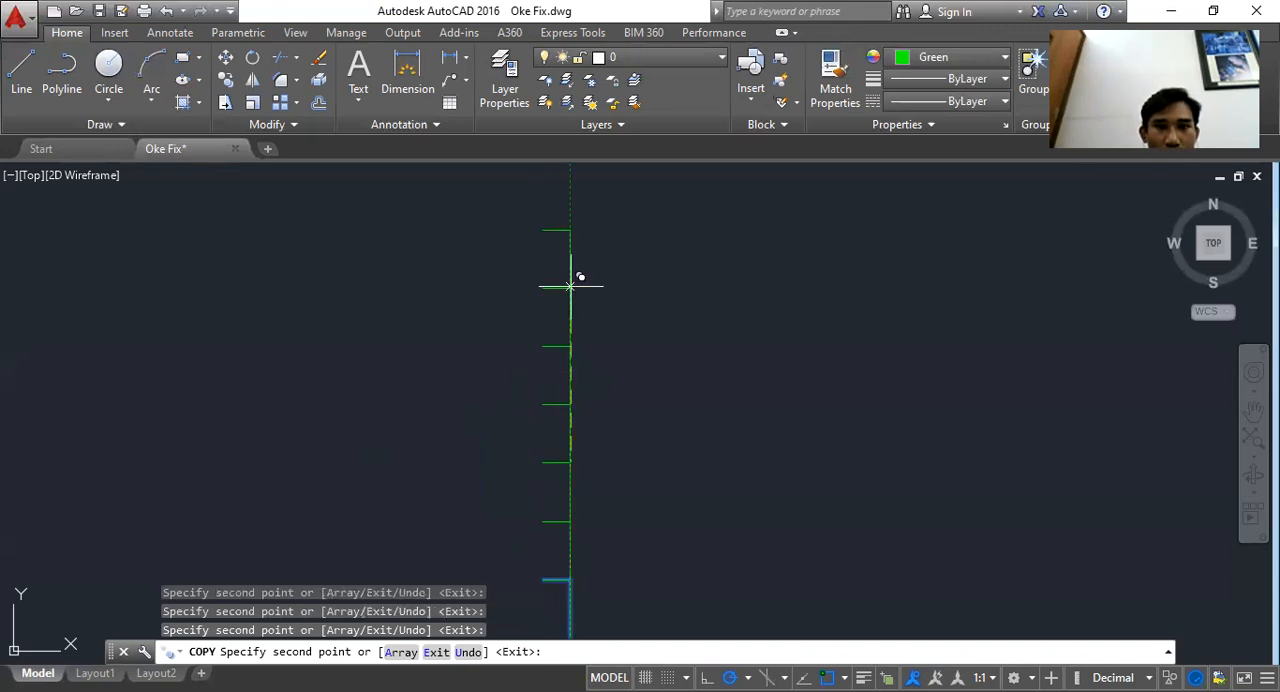
click(570, 287)
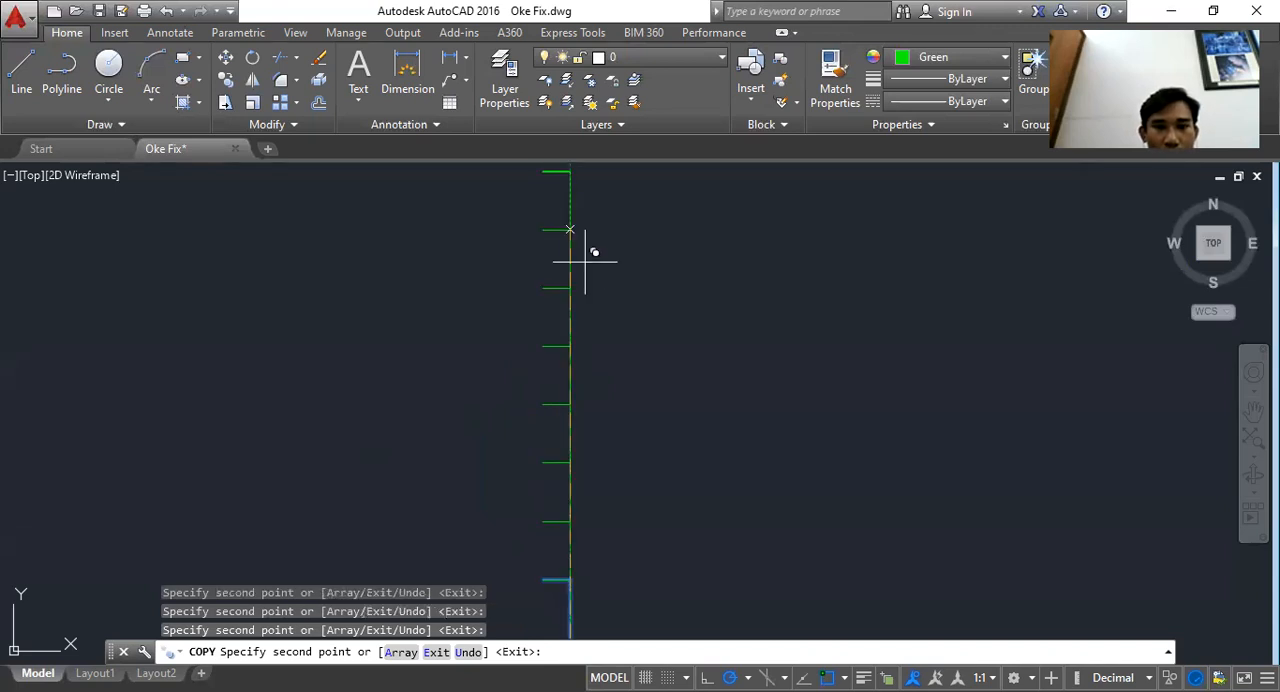
drag(579, 239, 584, 304)
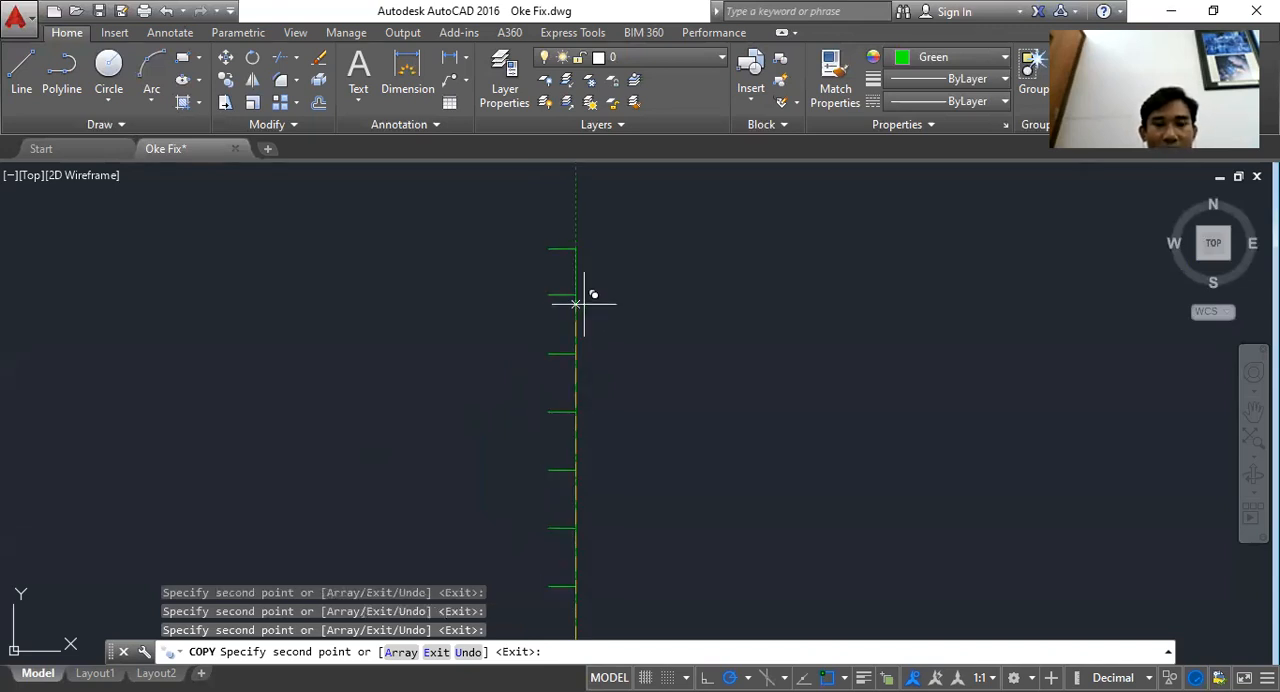
click(576, 295)
key(Escape)
Try to place a linear dimension between two ticks on the axis
scroll(517, 287, down, 5)
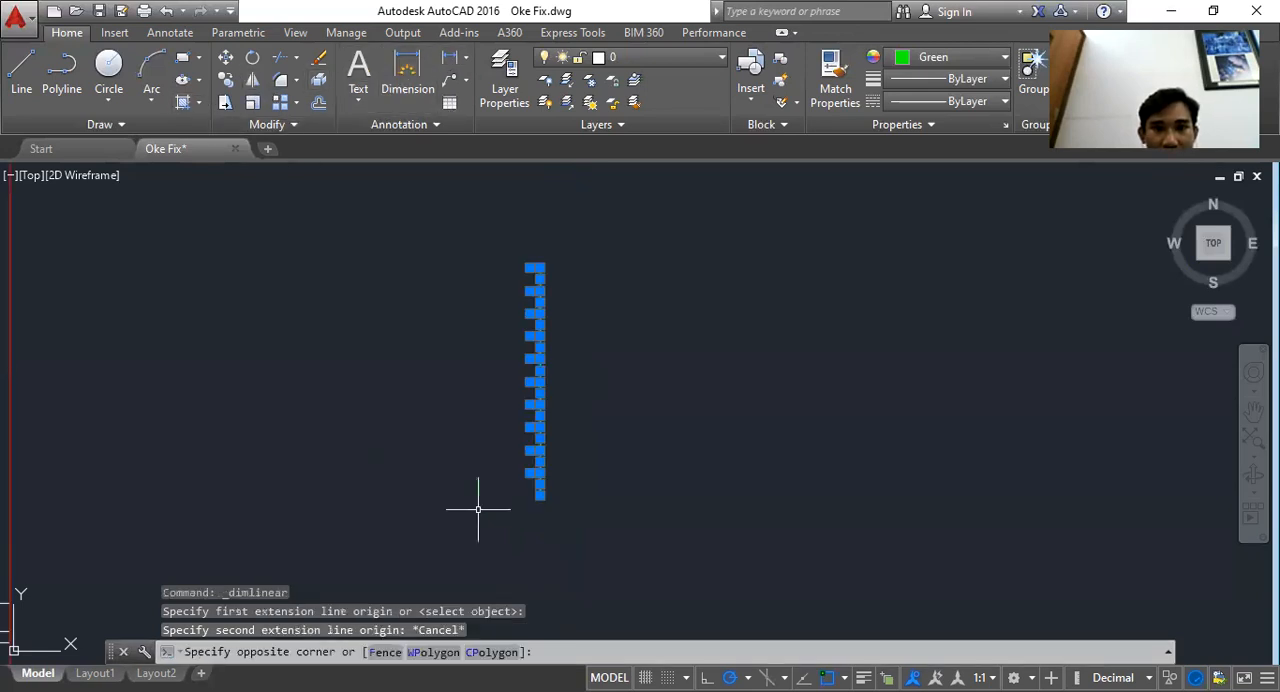
key(Escape)
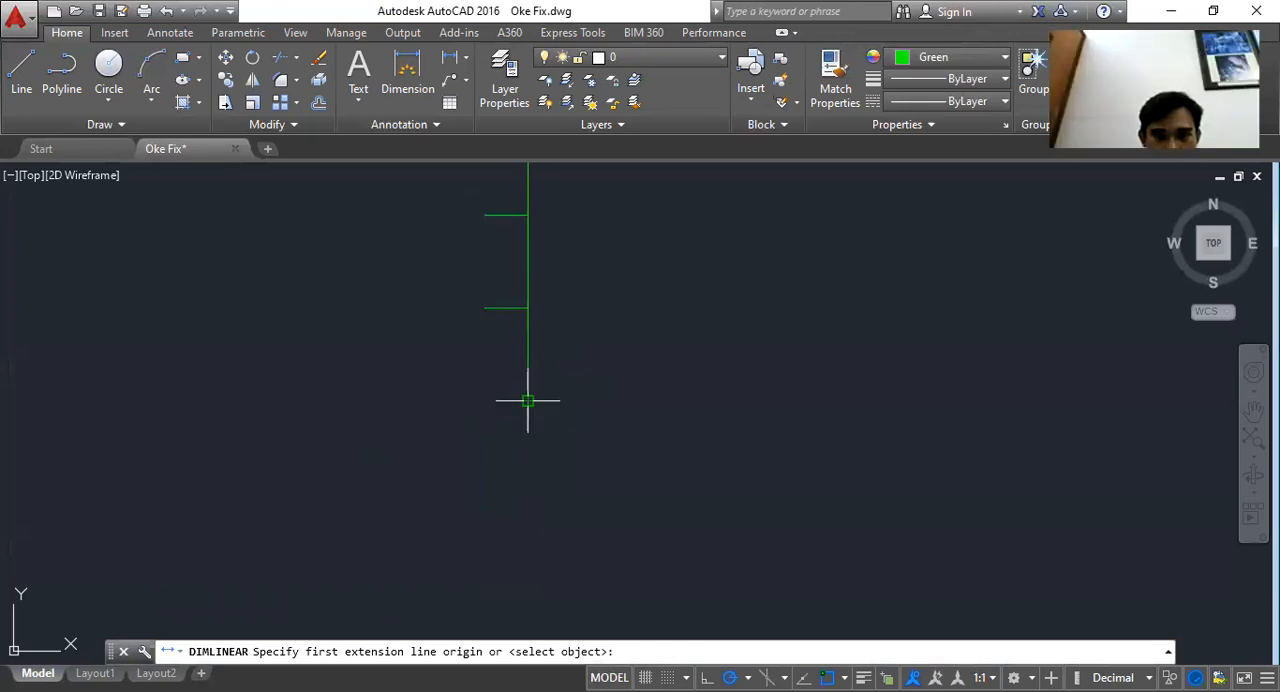
click(528, 401)
click(528, 308)
key(Escape)
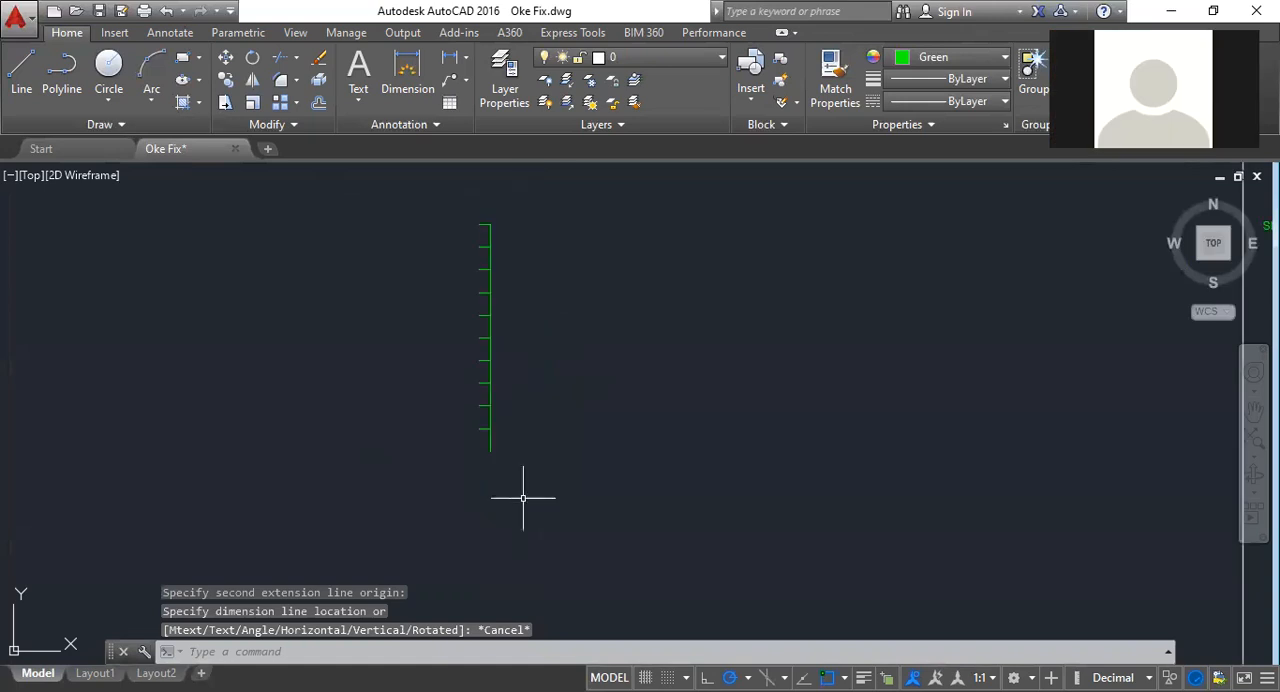
Window-select the whole ticked axis and delete it
click(530, 502)
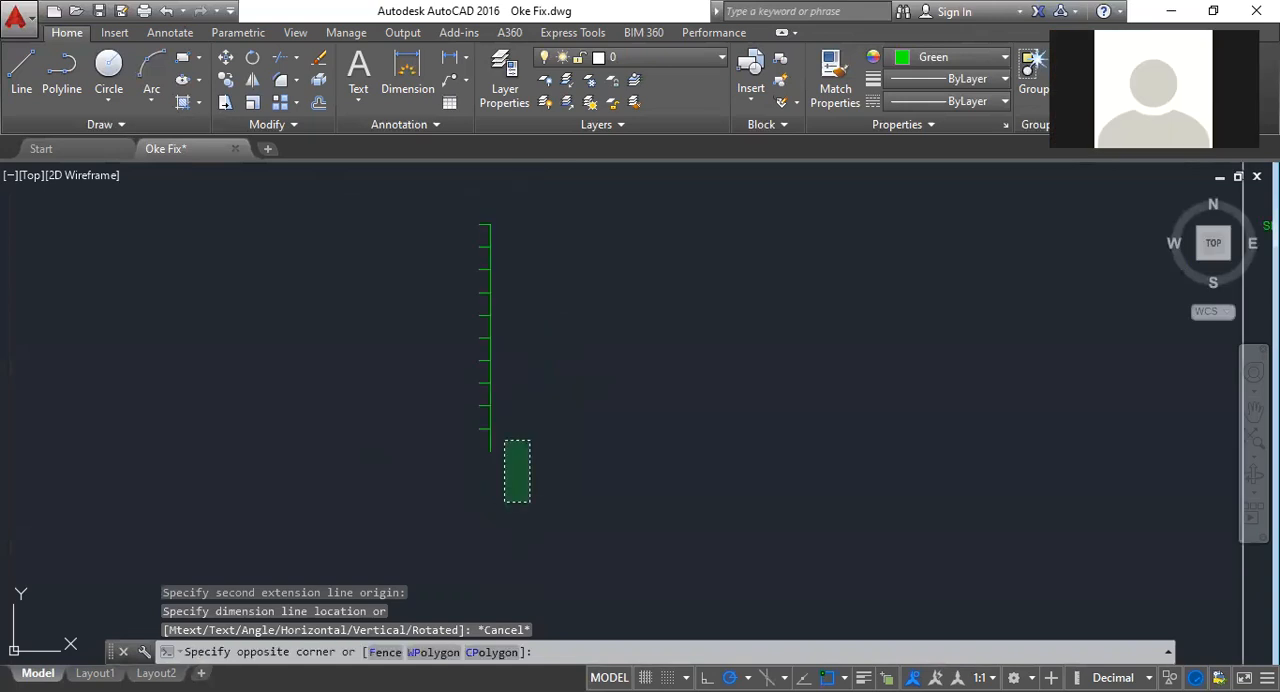
click(416, 212)
key(Delete)
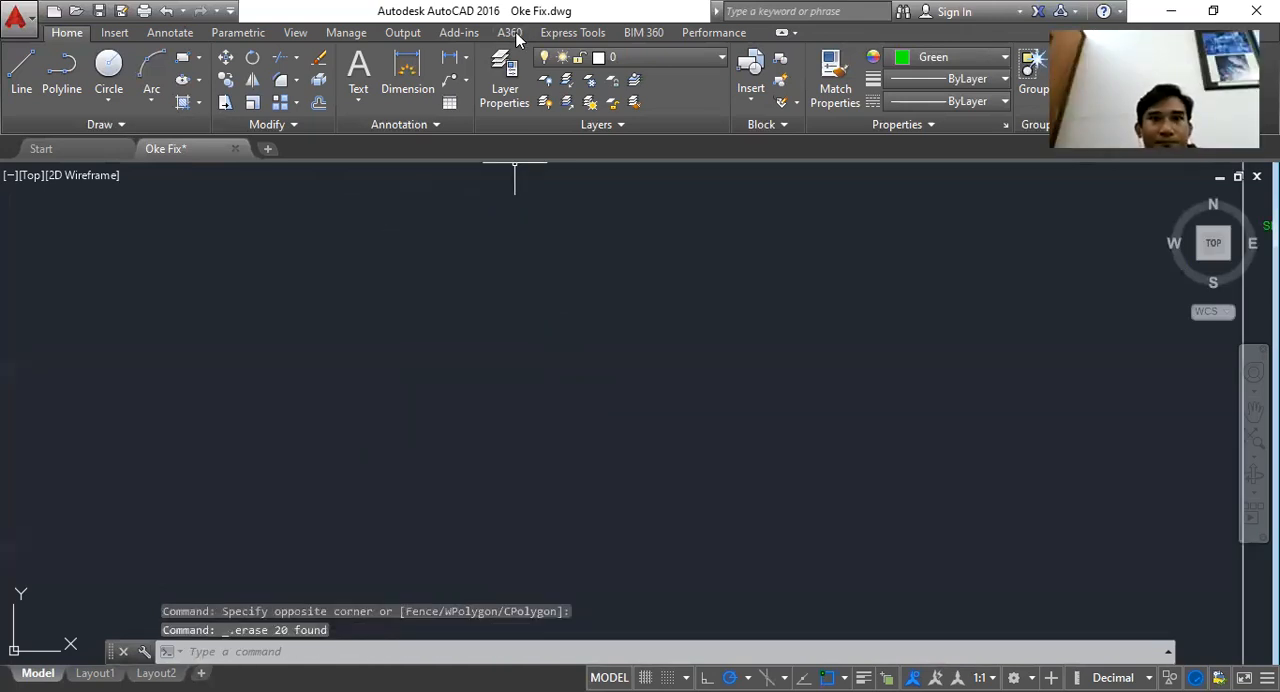